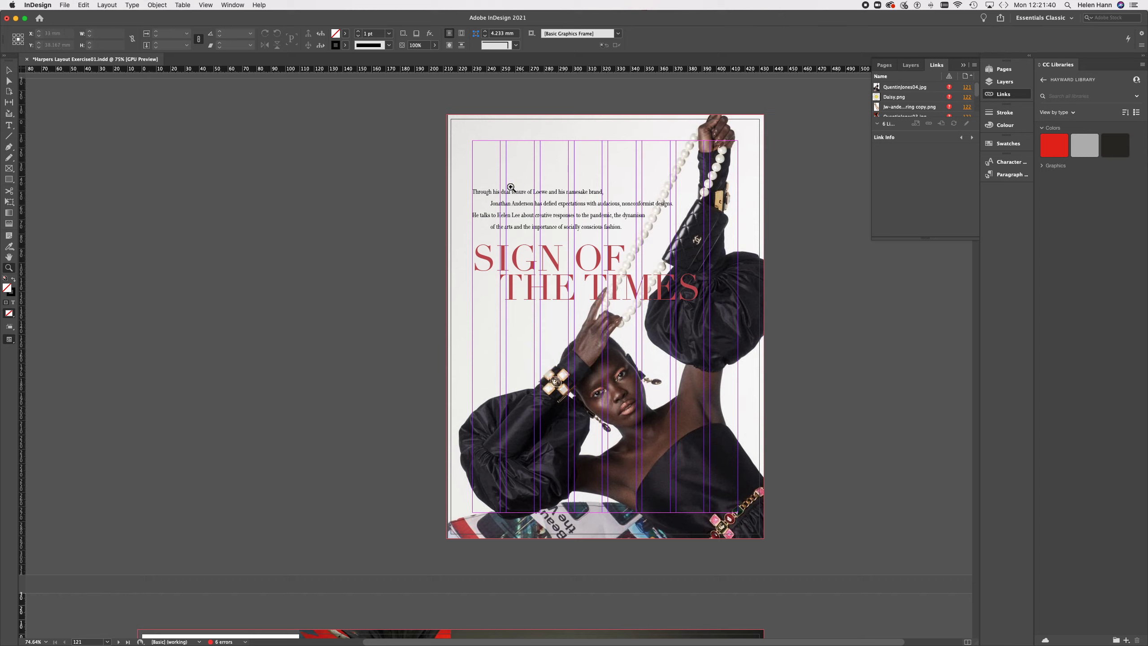
Step: Examine the bleed, margins and column guides on opening page 121, and glance at the following spread
left_click_drag(452, 121, 720, 249)
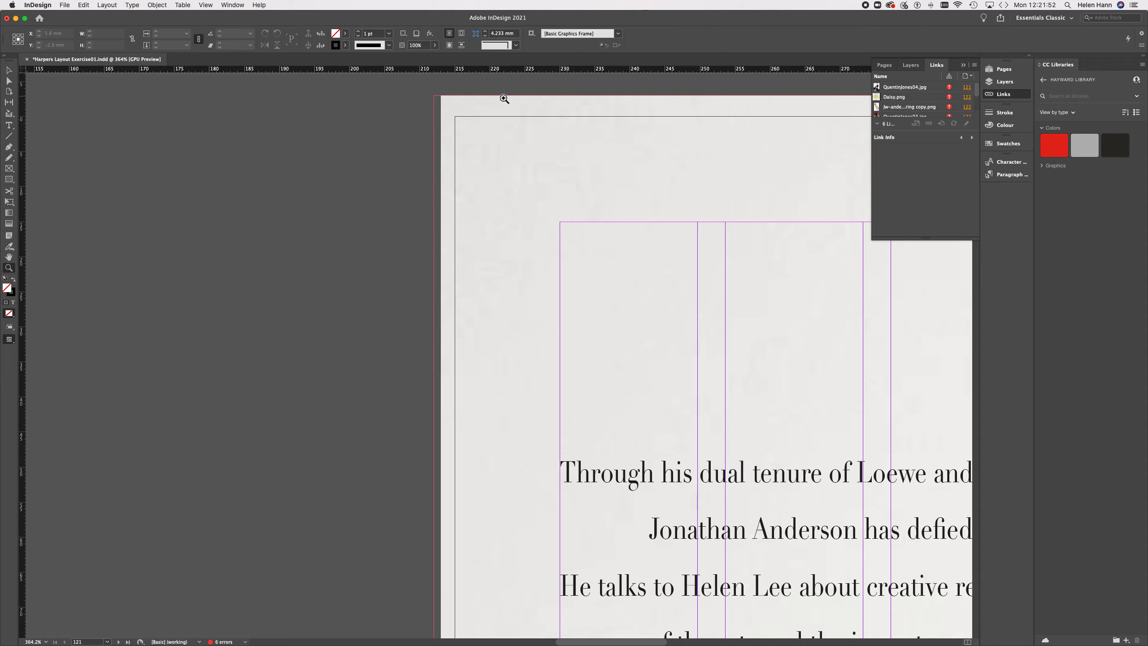
scroll(520, 122, "right", 15)
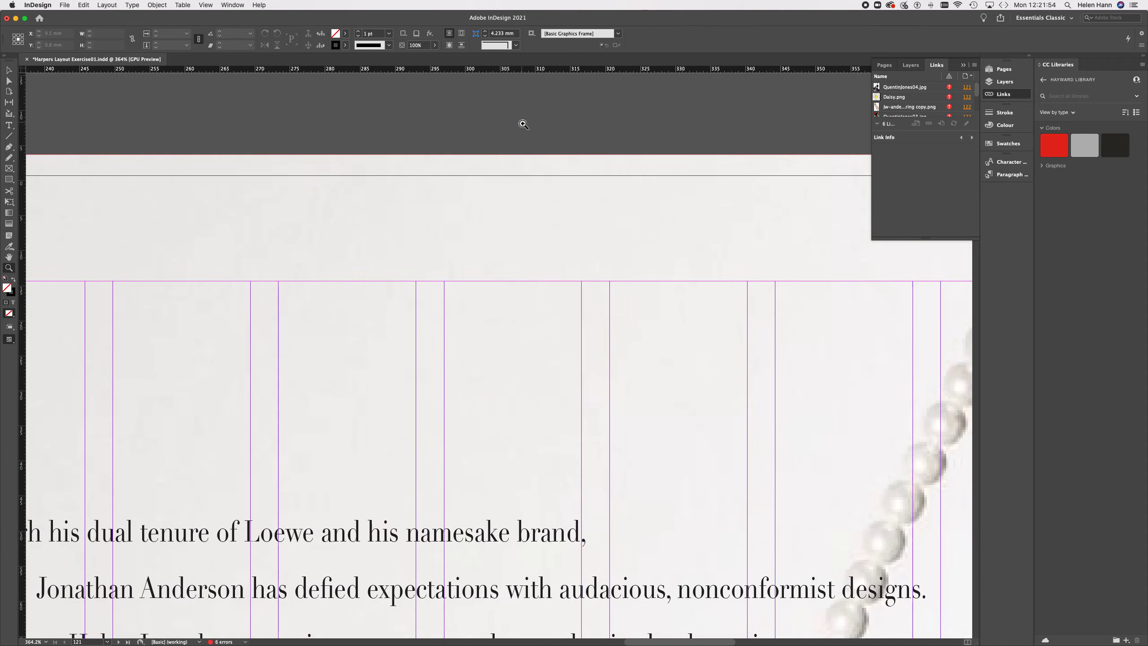
scroll(523, 125, "right", 8)
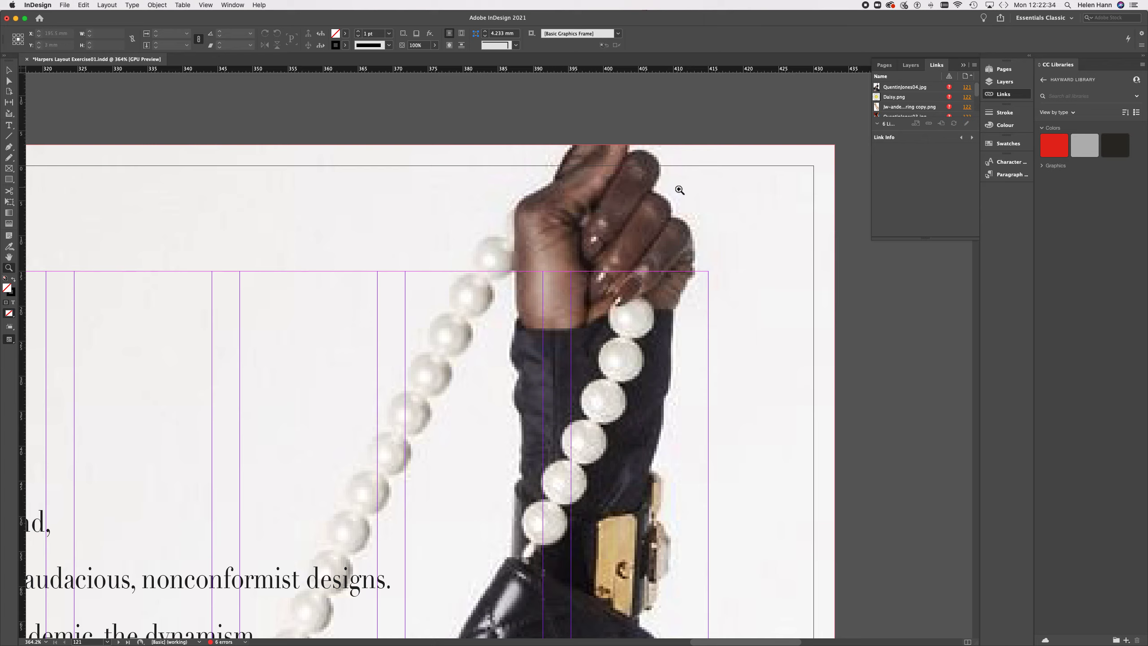
left_click(662, 170, "alt")
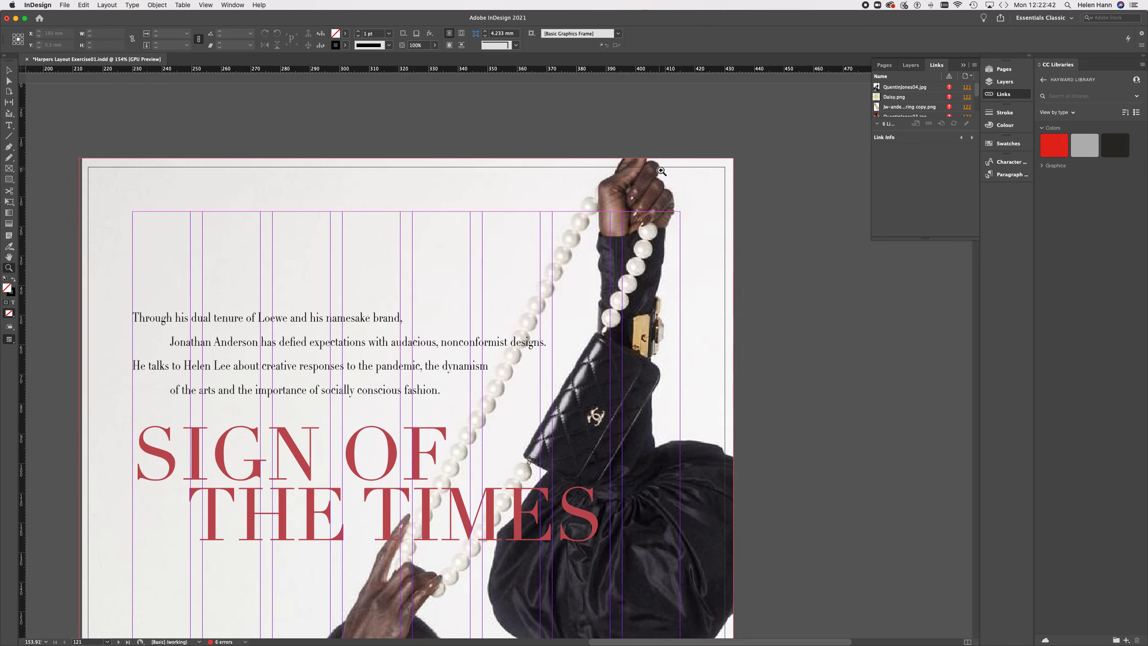
scroll(661, 170, "down", 2)
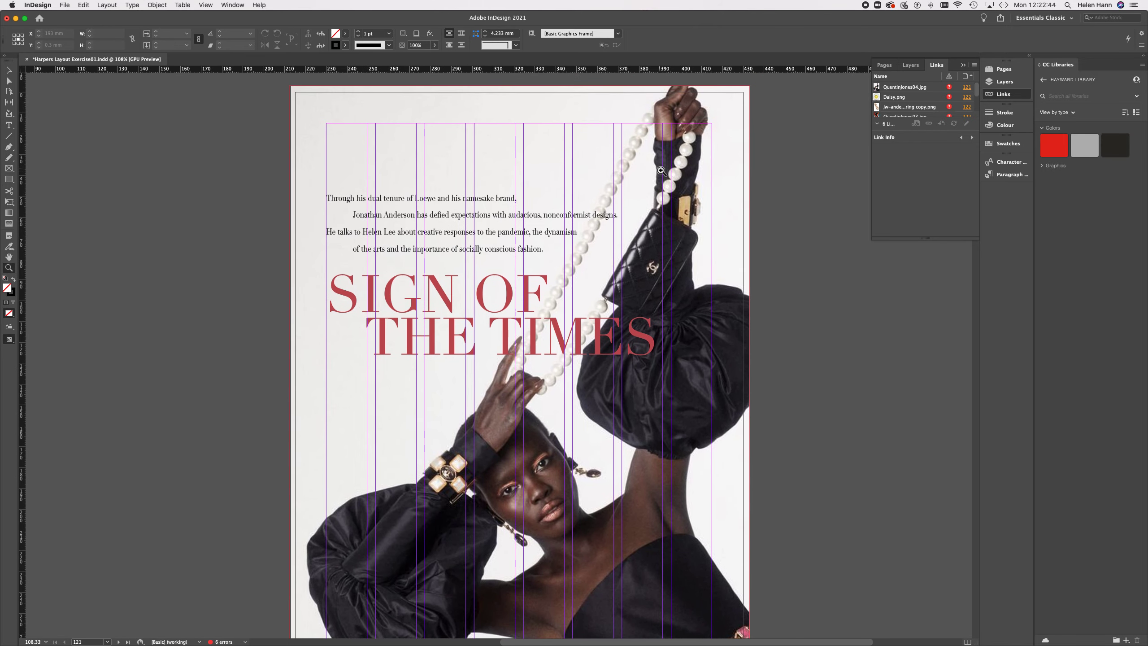
left_click(661, 170, "alt")
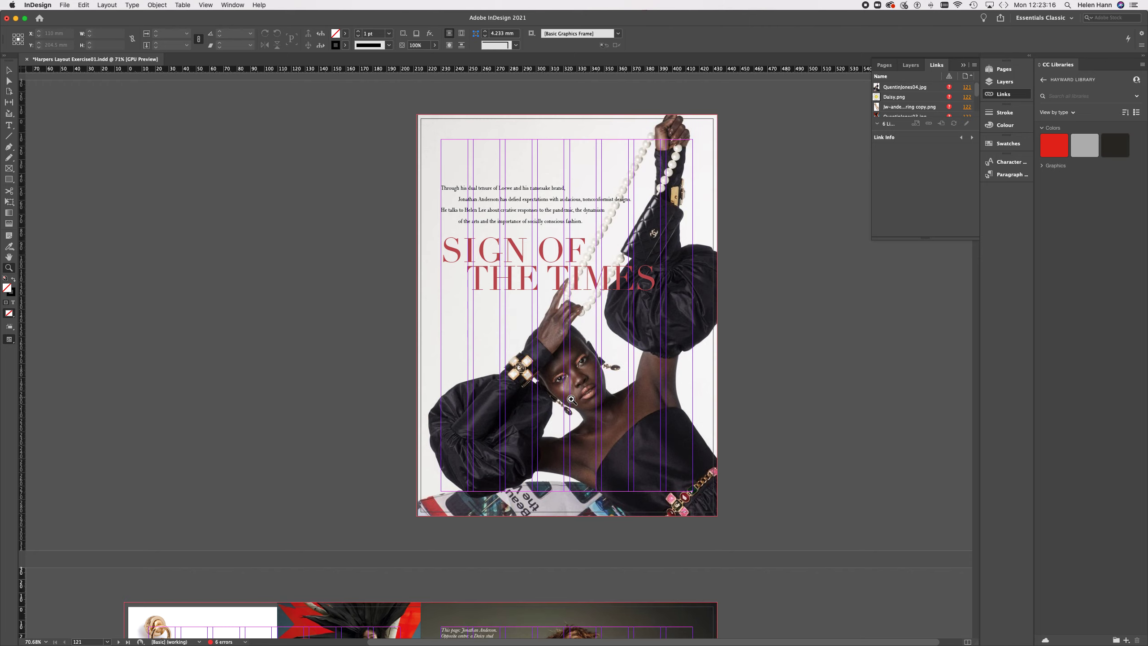
scroll(571, 398, "down", 10)
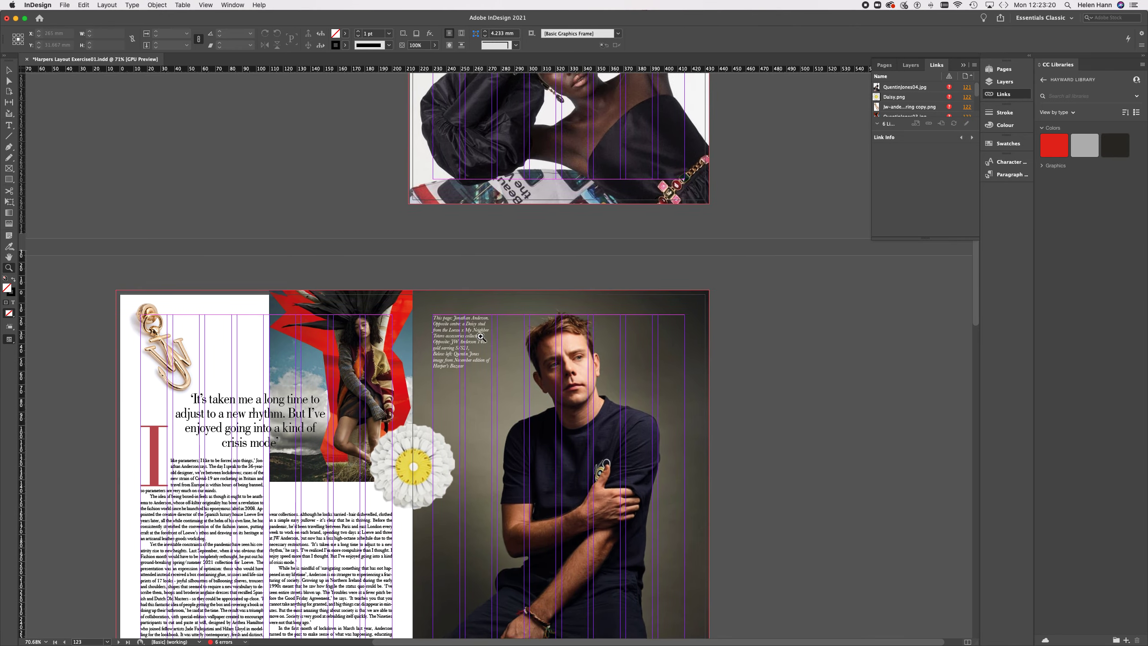
scroll(481, 337, "up", 8)
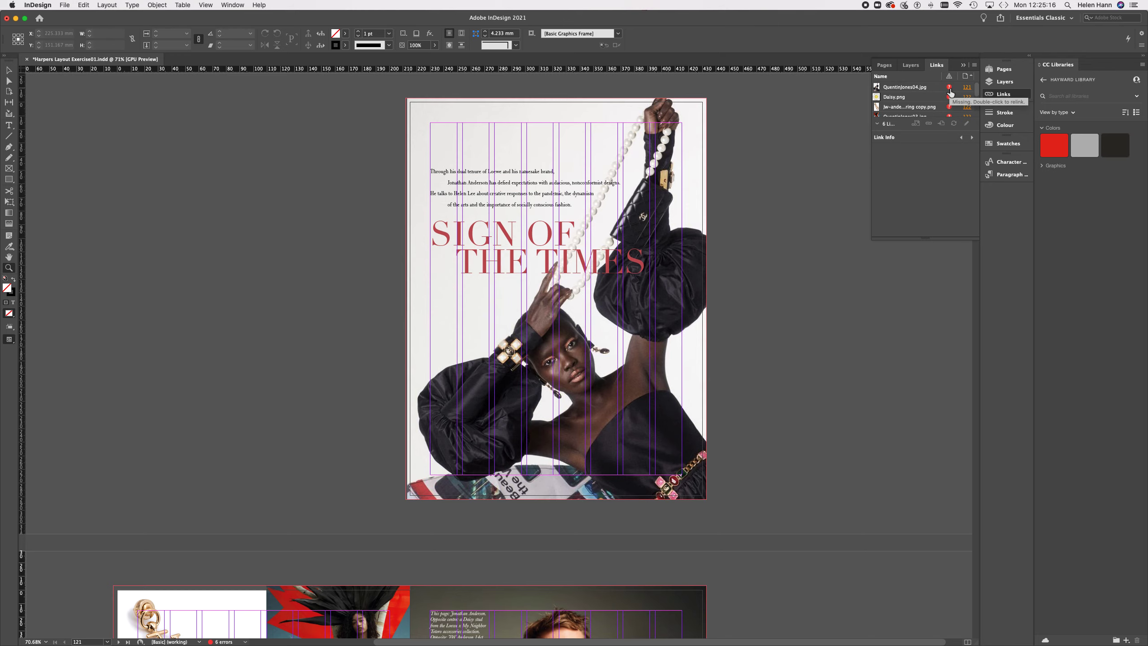
left_click(951, 90)
double_click(950, 91)
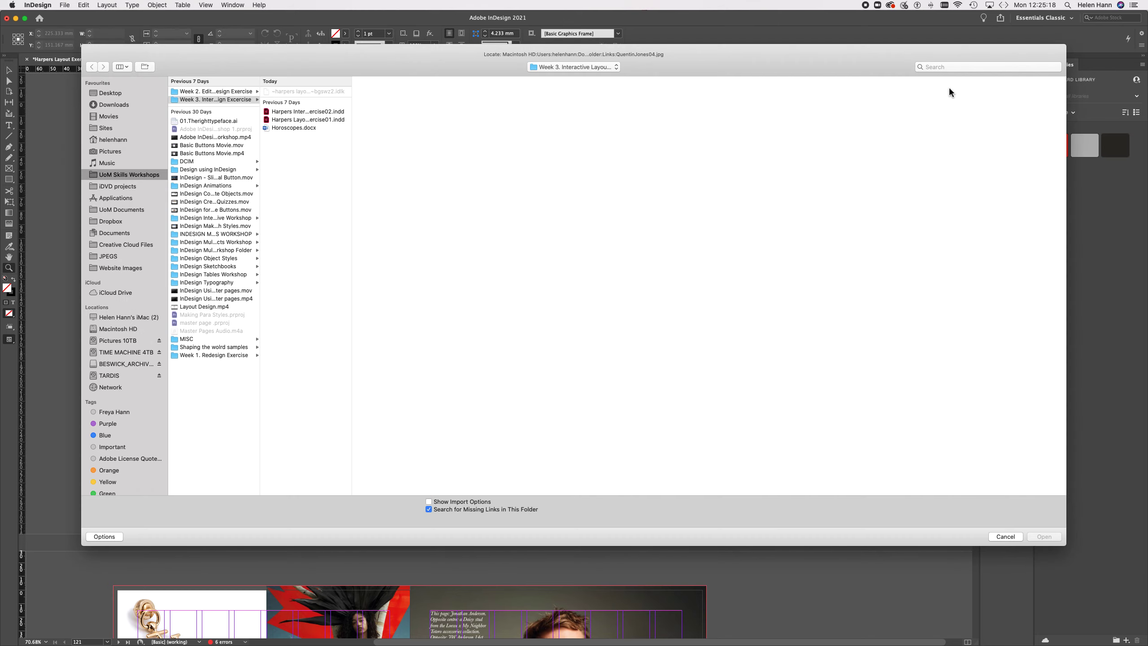
left_click(231, 92)
left_click(290, 92)
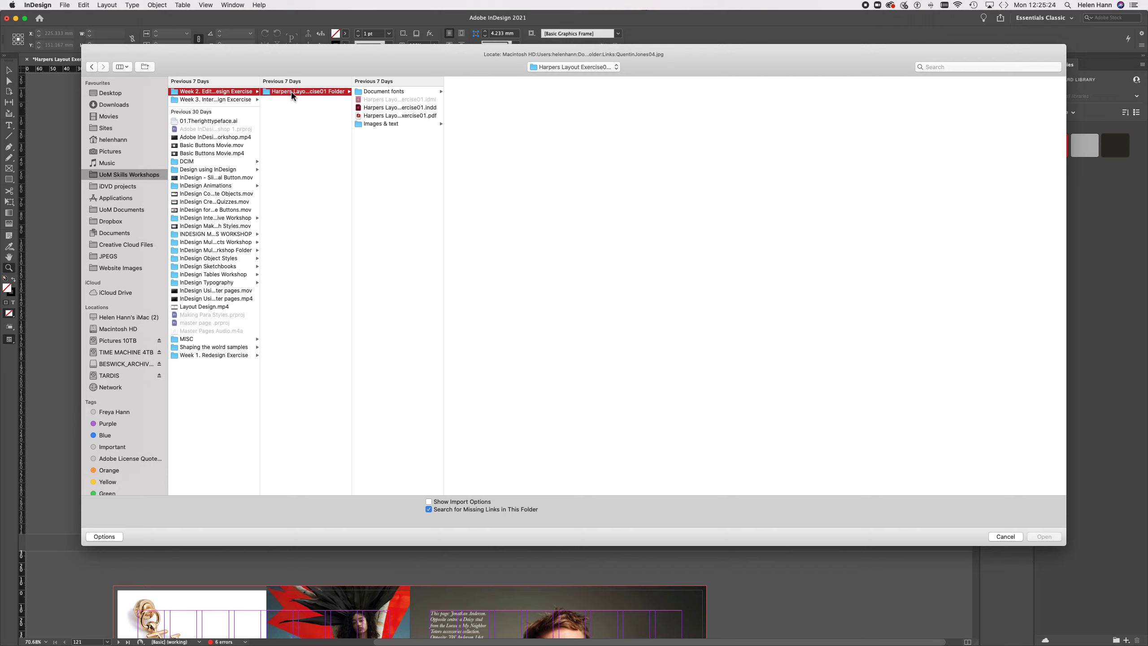
left_click(386, 123)
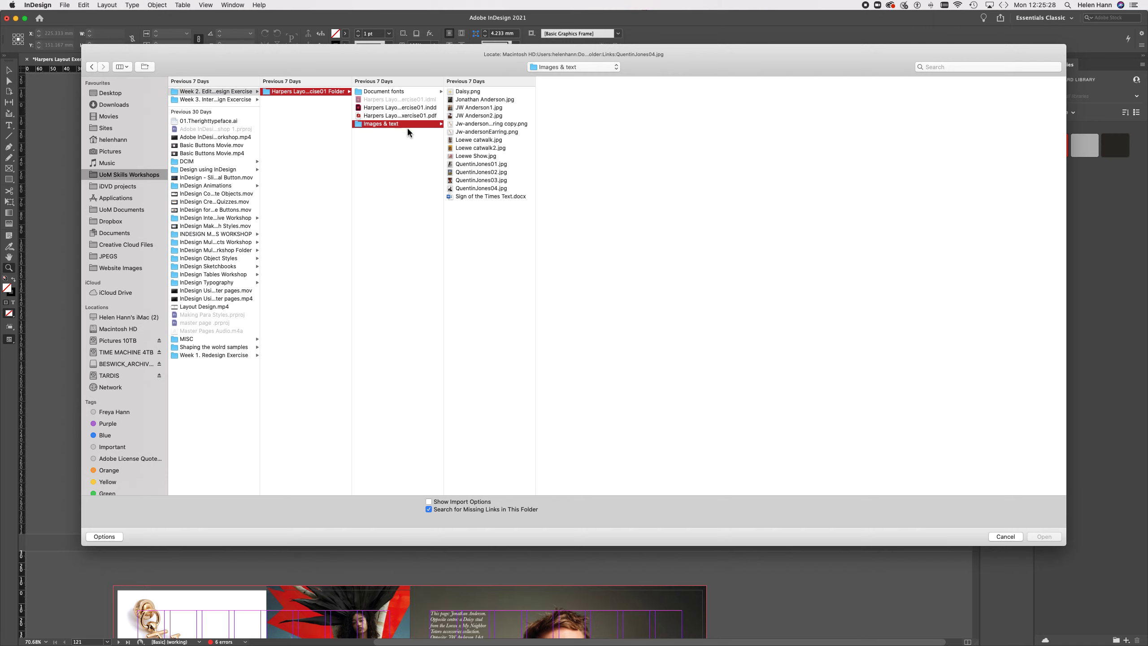
left_click(487, 188)
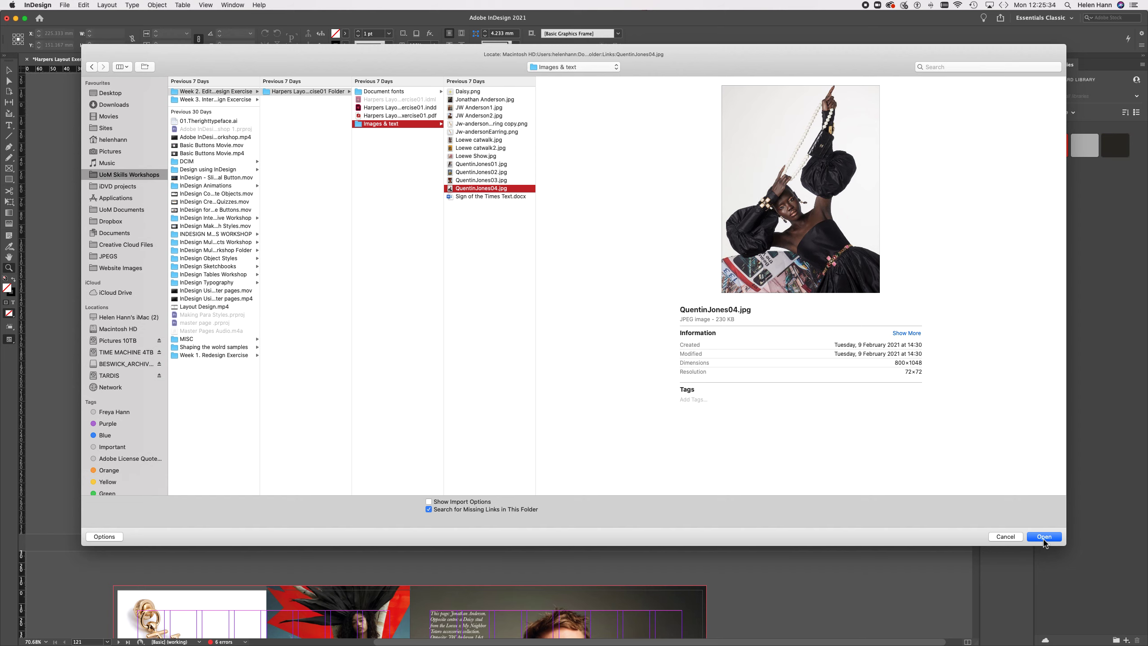
left_click(1044, 537)
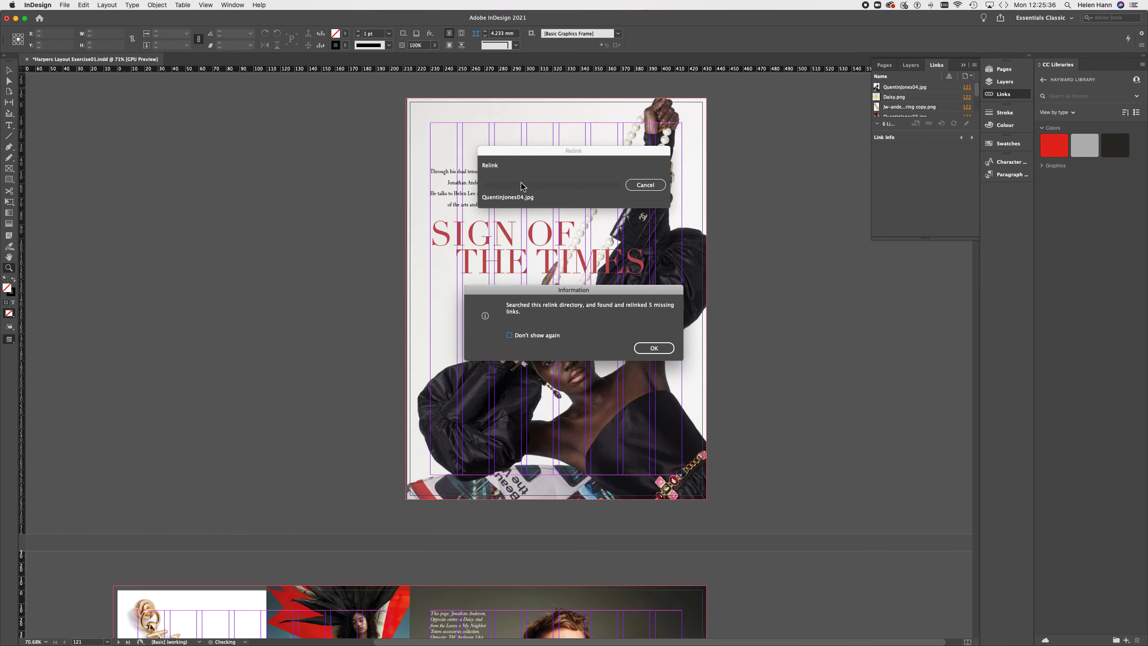
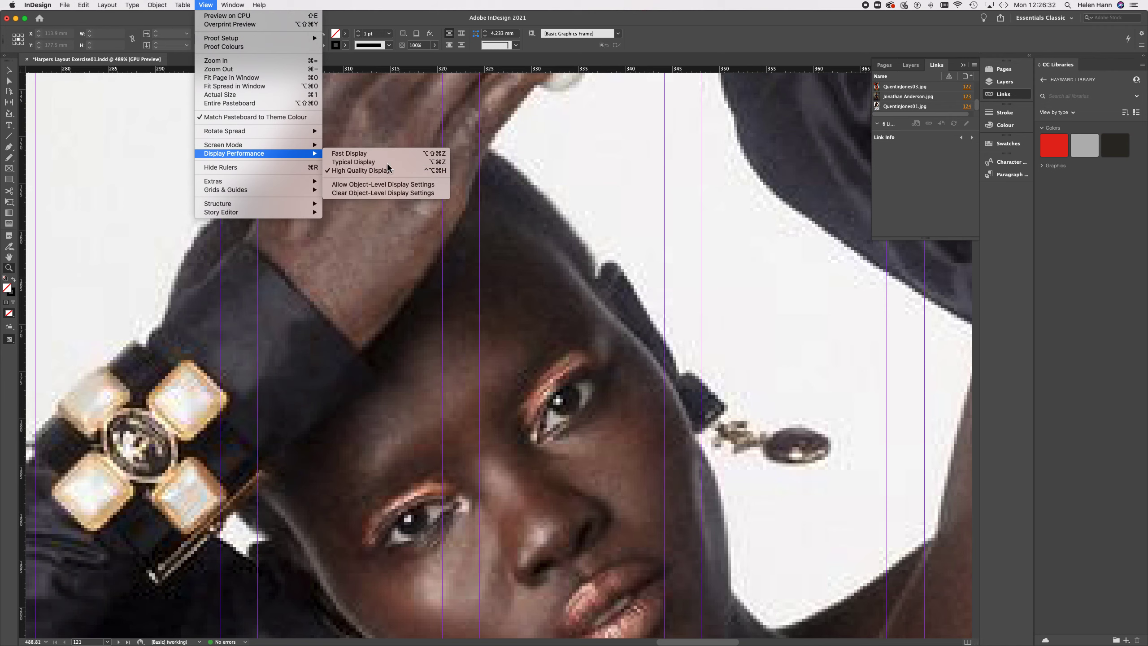
Step: Set the display performance to Typical Display and check the opening photo's detail up close
left_click(388, 164)
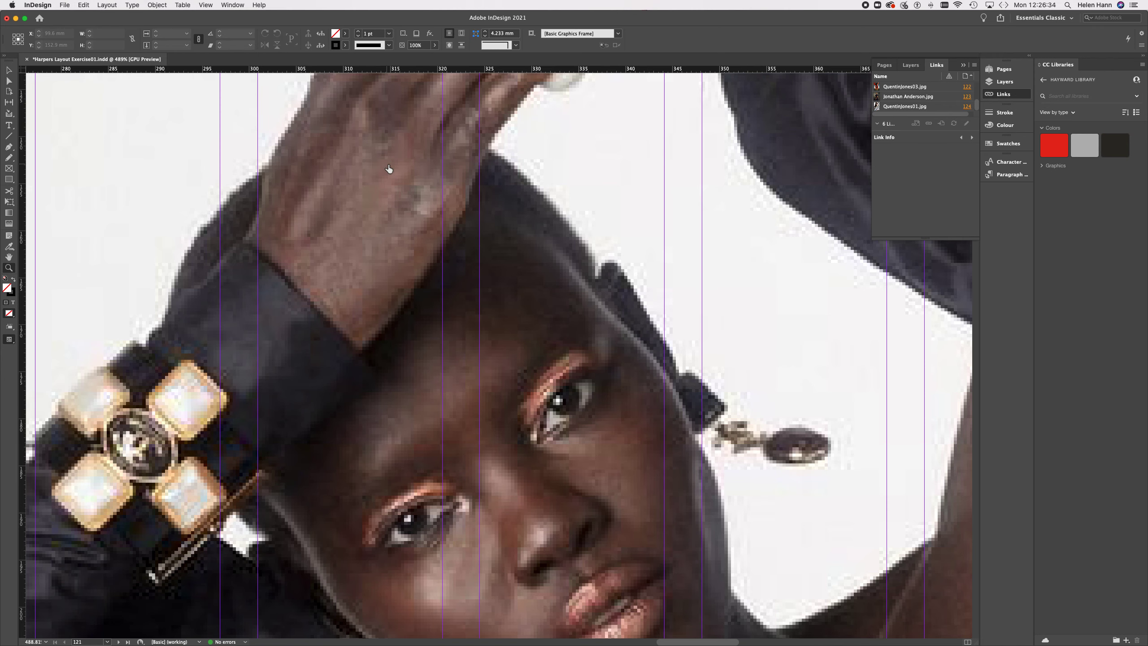
scroll(389, 169, "down", 5)
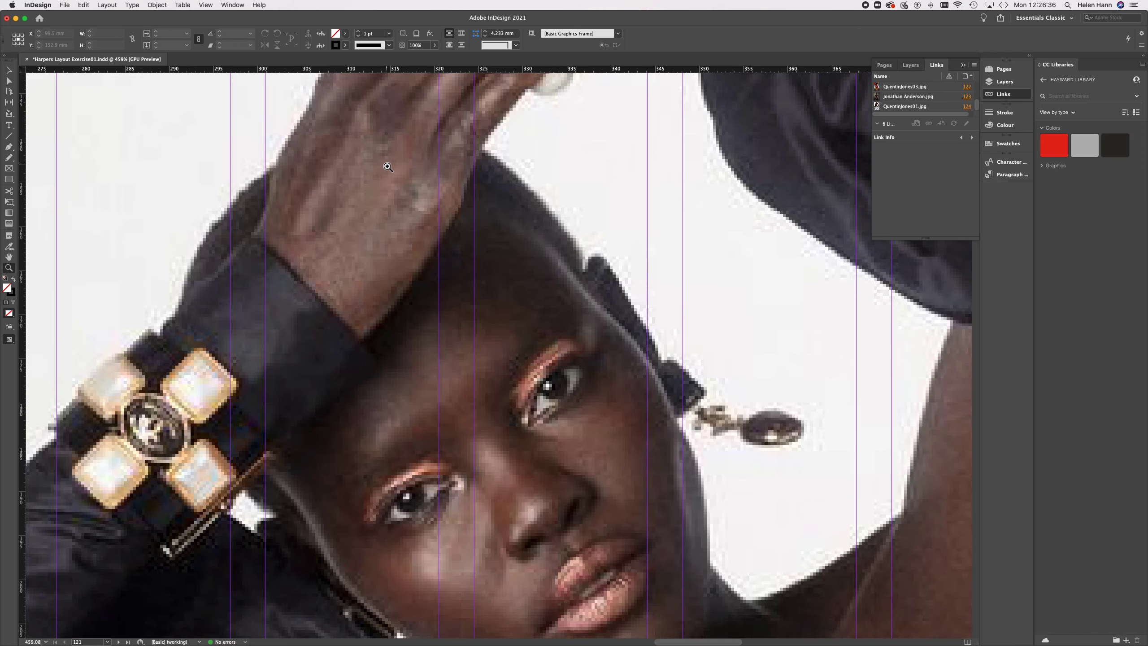
scroll(388, 167, "up", 7)
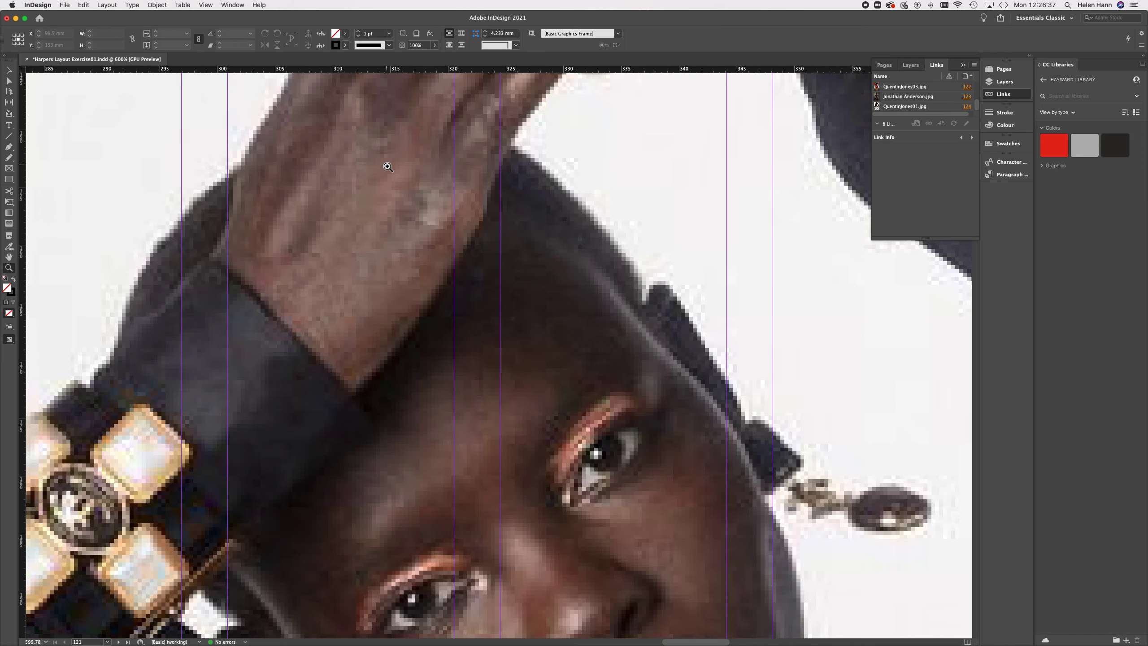
Step: Set the display performance to High Quality Display and check how the opening photo renders
left_click(189, 5)
mouse_move(208, 9)
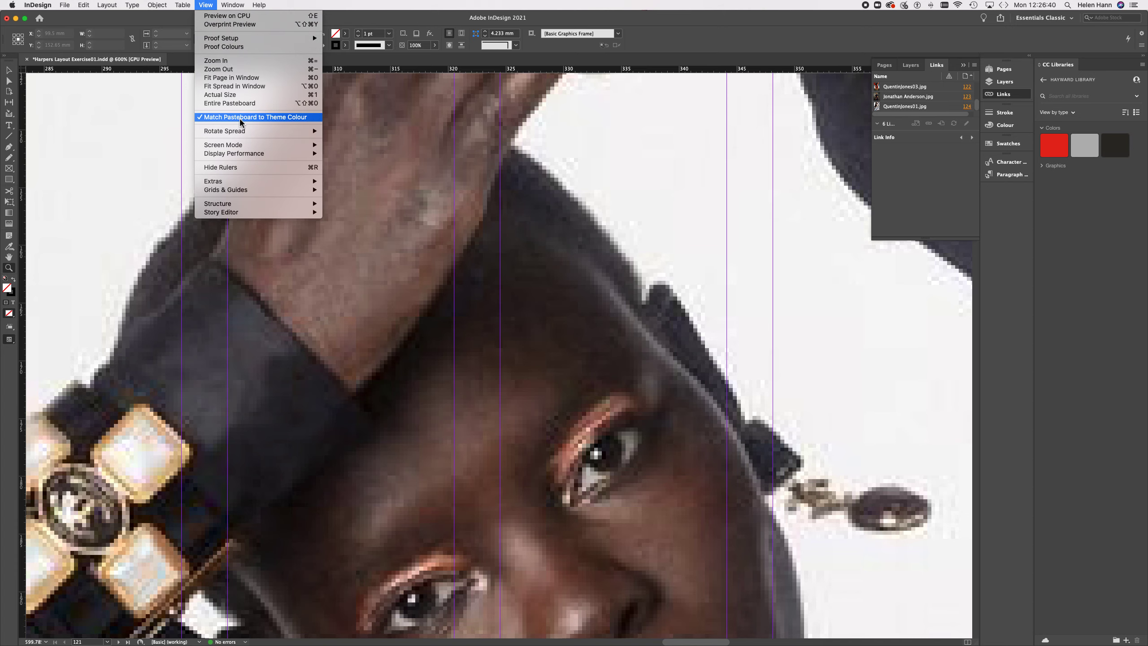
mouse_move(242, 152)
left_click(364, 170)
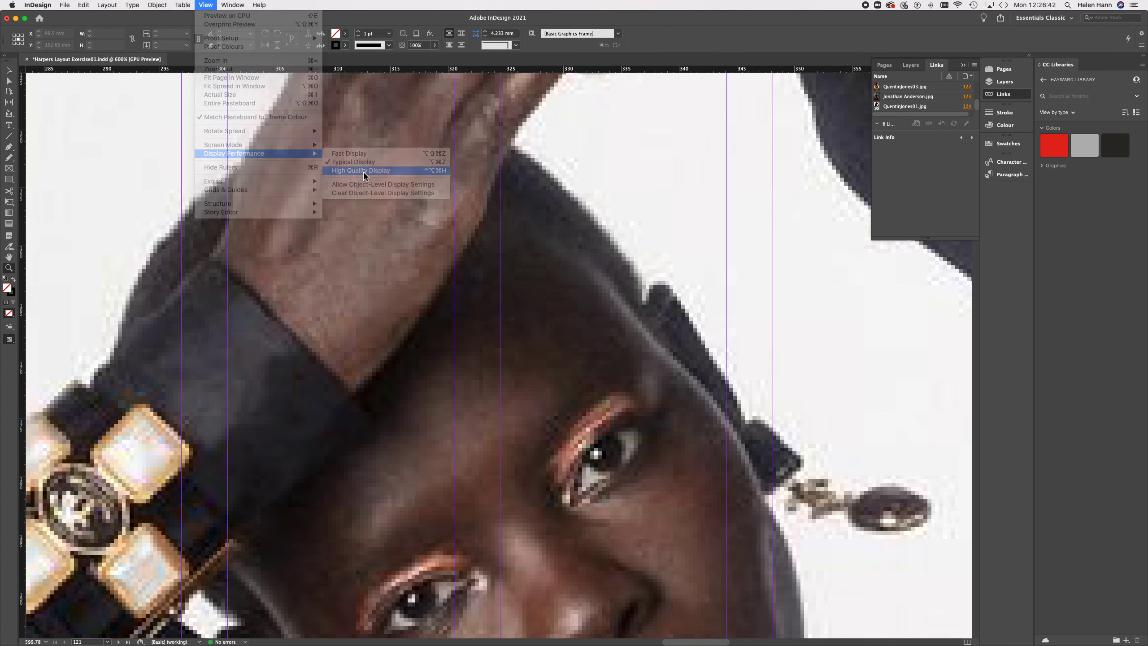
scroll(365, 178, "down", 10)
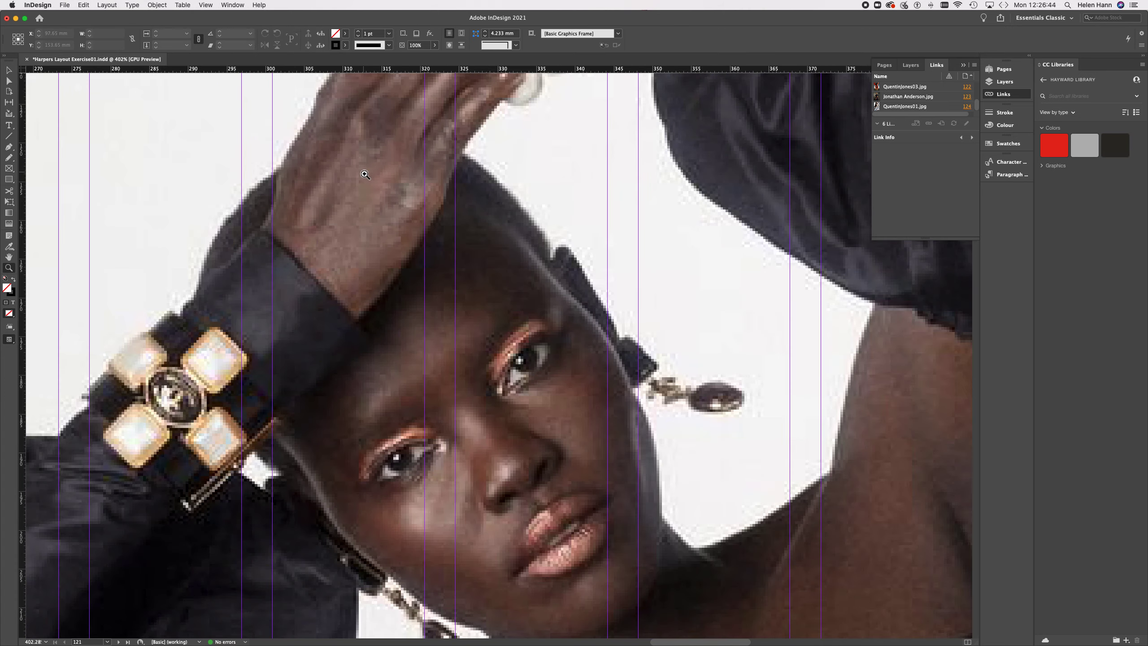
scroll(364, 174, "down", 5)
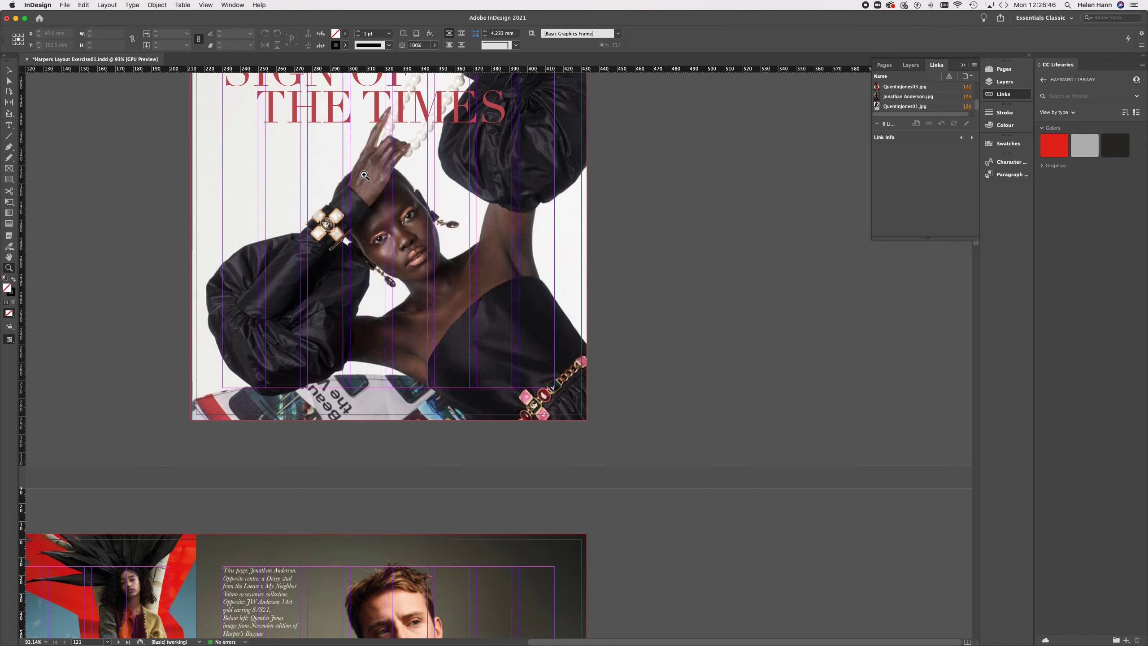
Step: Examine how text, images and columns are arranged on opening page 121 and the spread on pages 122–123
scroll(364, 175, "up", 3)
scroll(364, 175, "up", 2)
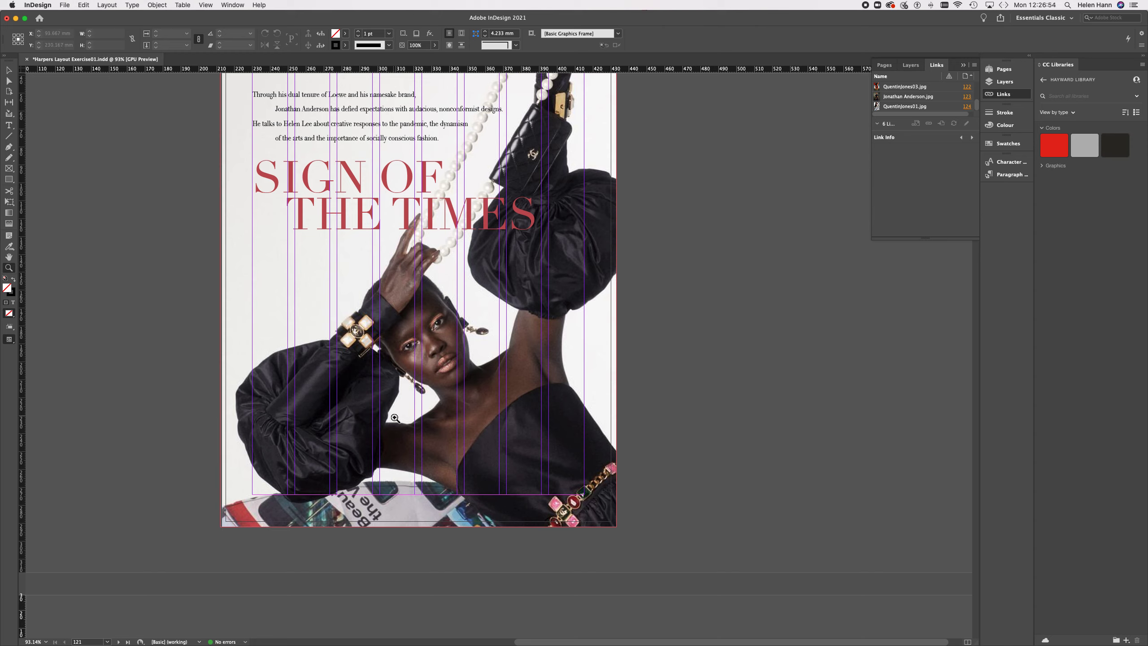
scroll(394, 418, "down", 10)
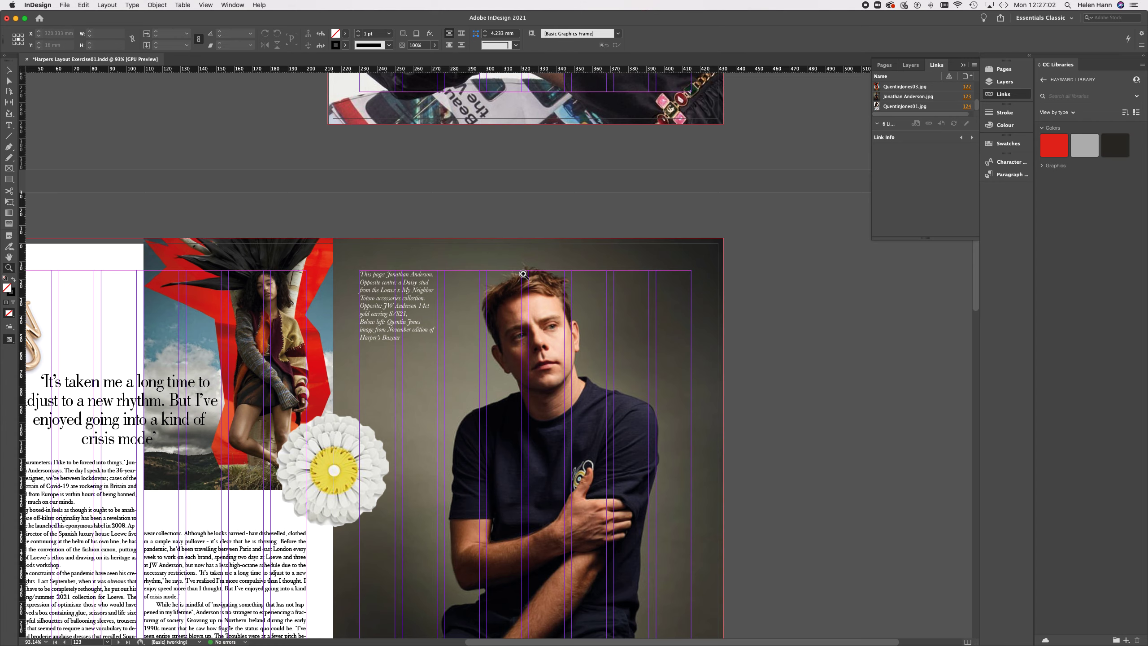
left_click_drag(514, 277, 515, 226)
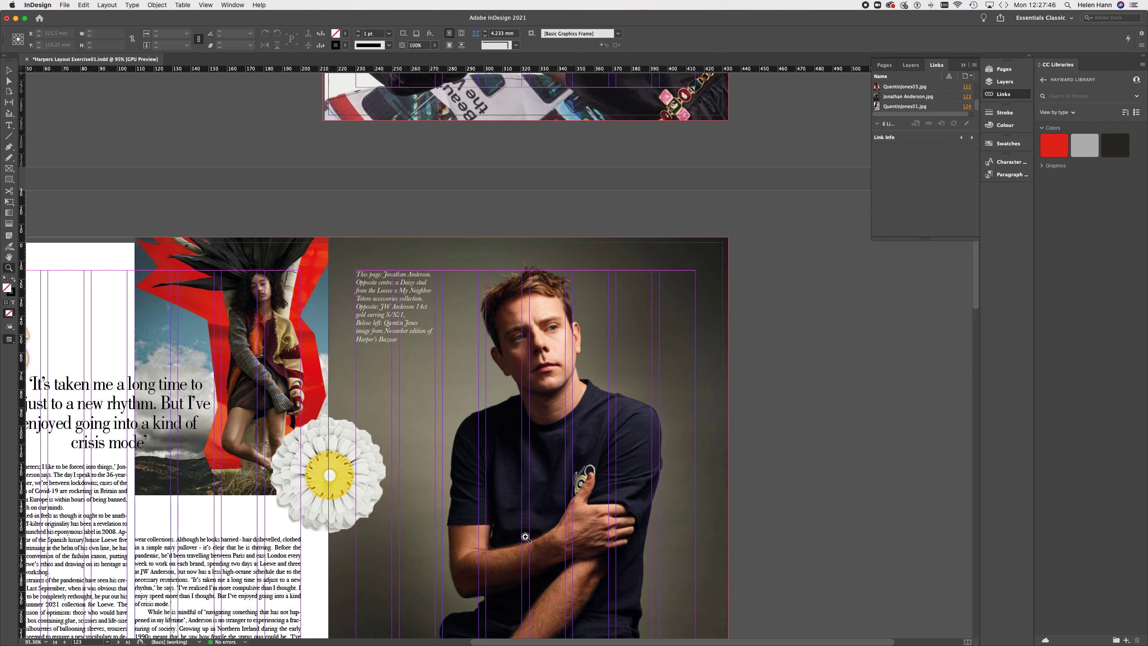
scroll(273, 432, "down", 5)
scroll(273, 432, "left", 5)
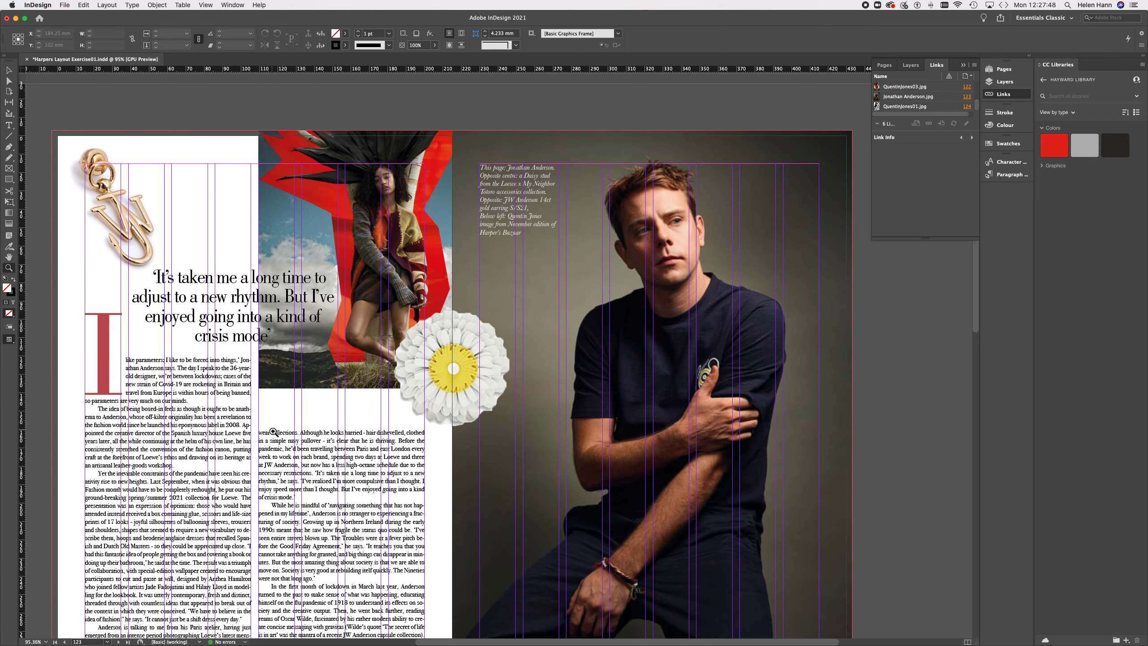
scroll(273, 432, "down", 2)
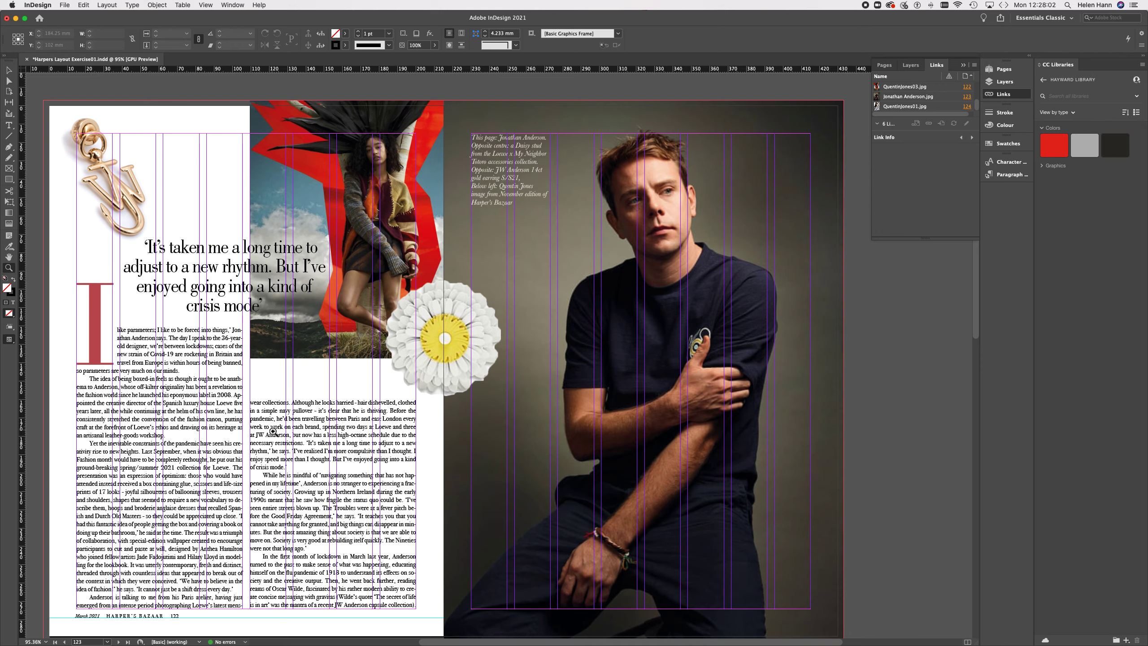
scroll(364, 363, "up", 10)
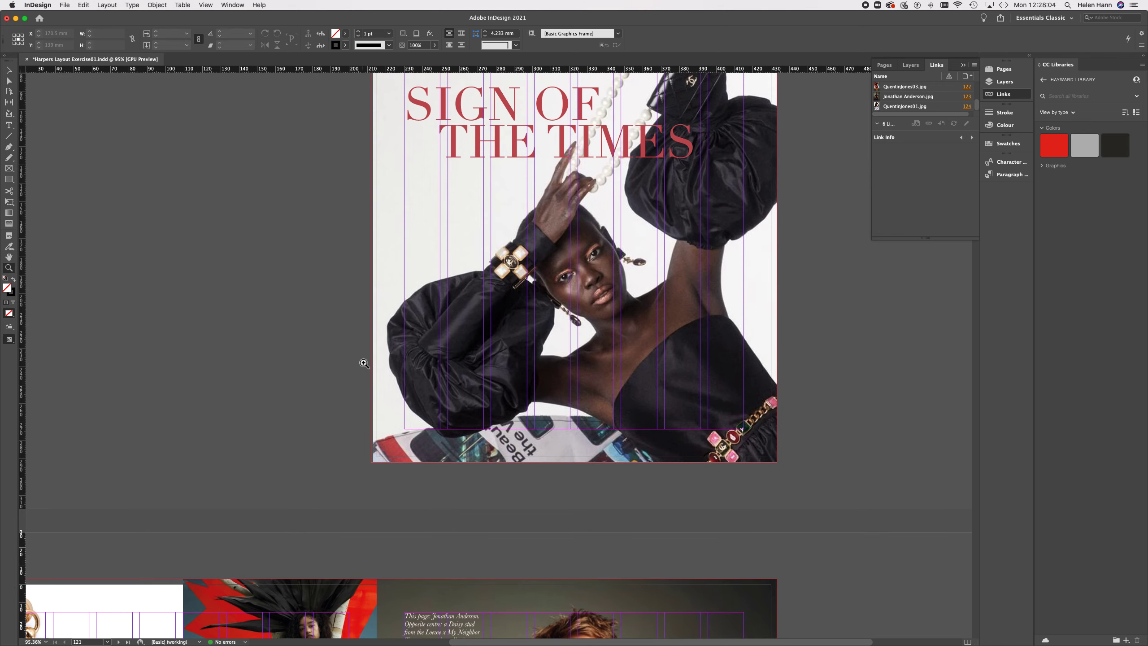
scroll(364, 363, "up", 5)
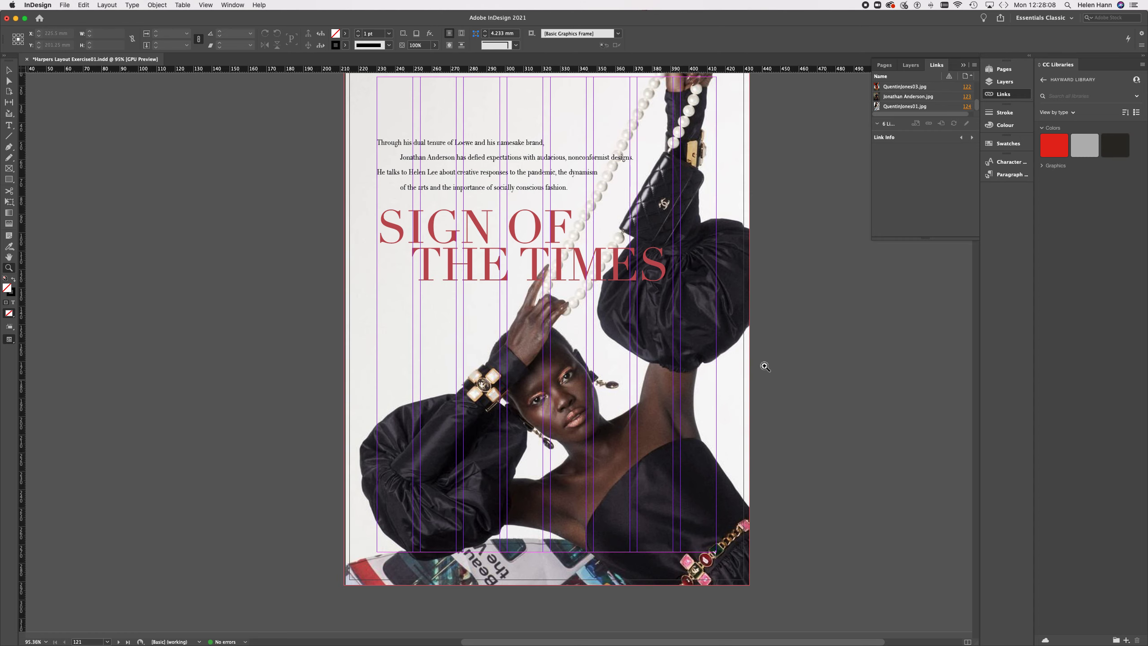
Step: Compare the layouts of the two inside spreads, then inspect the folio line at the foot of page 122
scroll(581, 494, "down", 15)
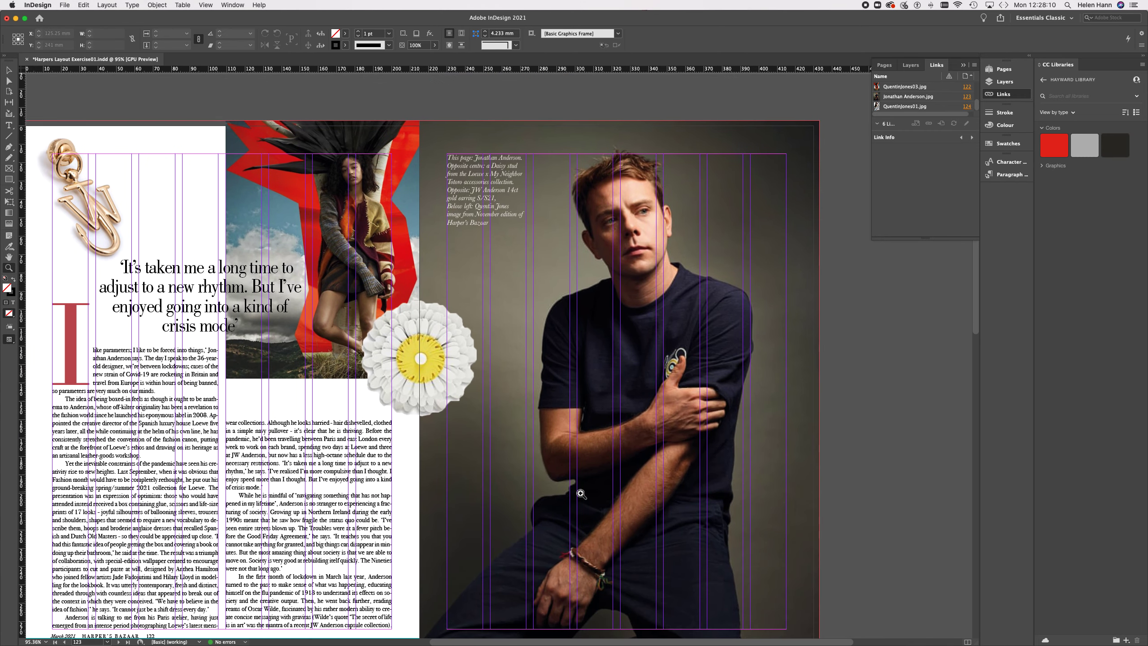
scroll(581, 494, "down", 2)
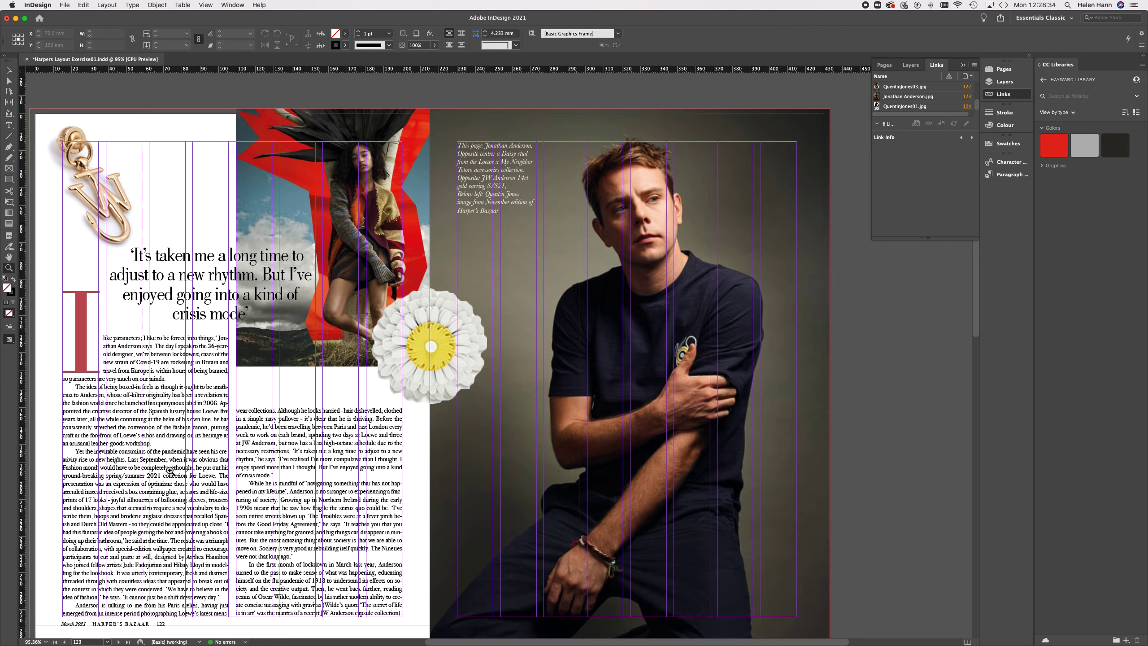
scroll(170, 470, "down", 15)
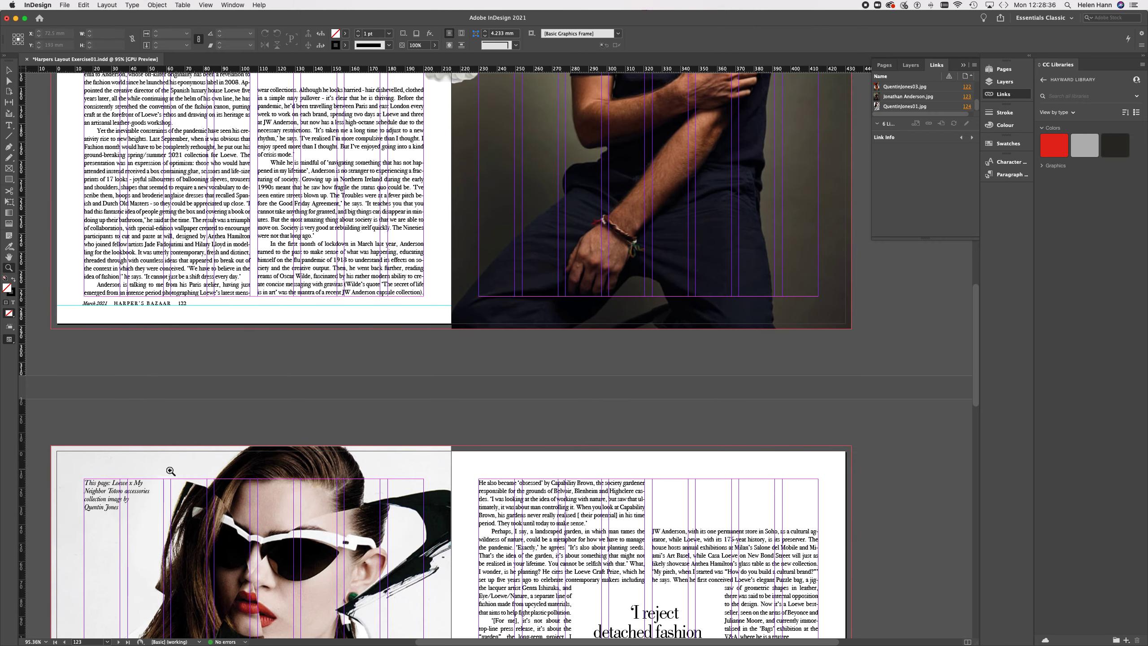
scroll(170, 465, "down", 2)
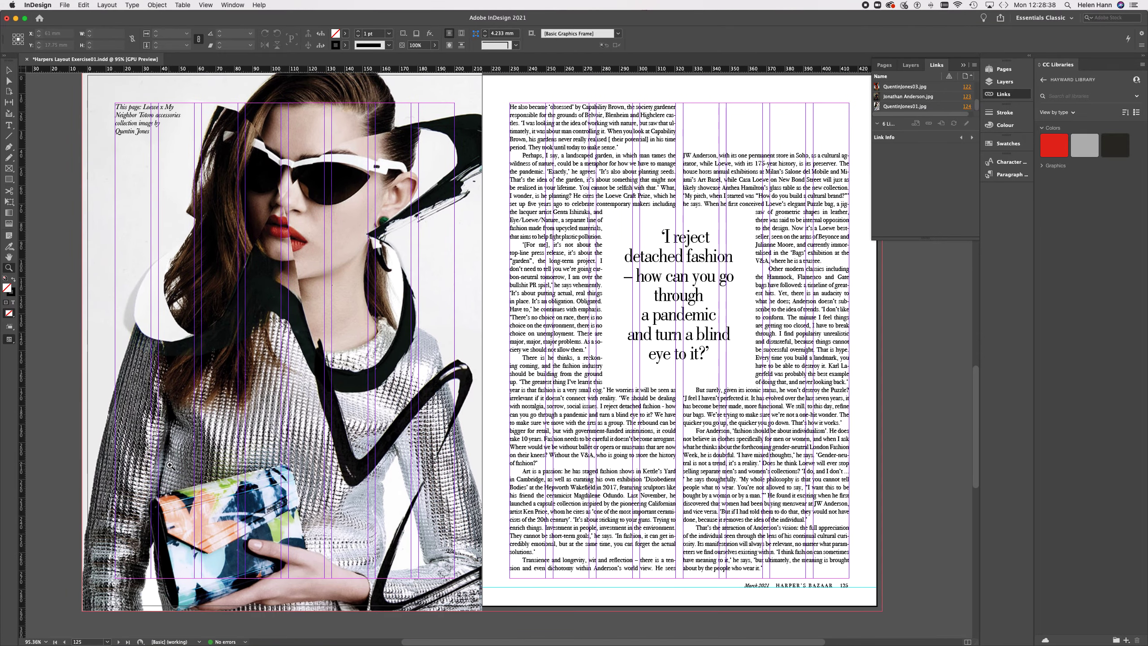
scroll(170, 465, "up", 15)
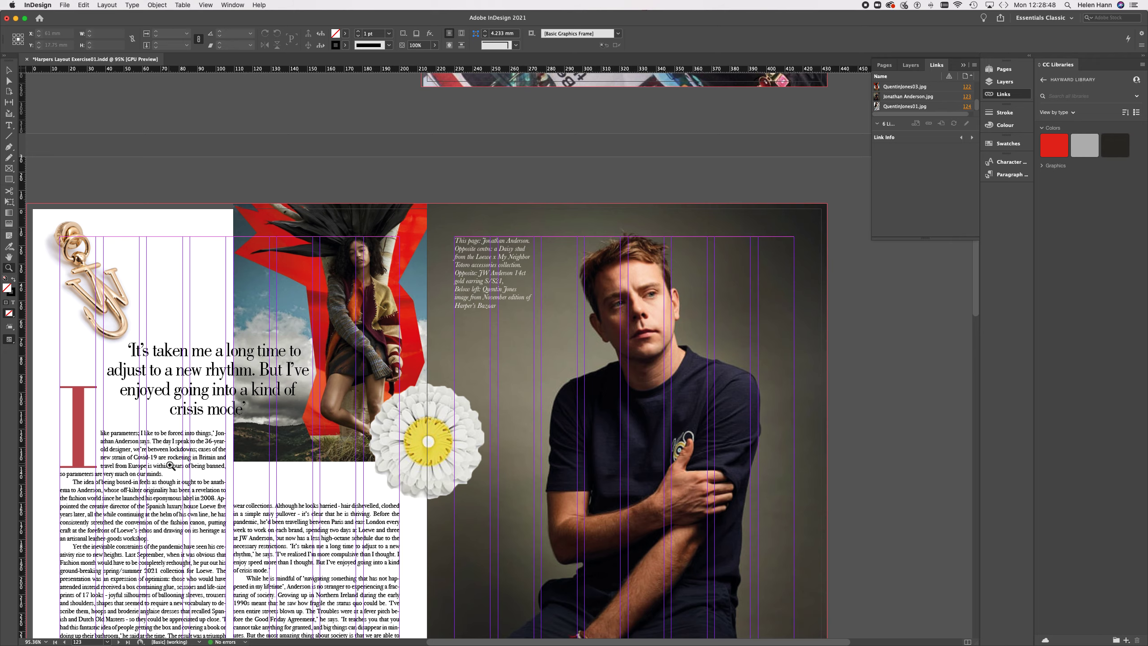
scroll(170, 465, "down", 10)
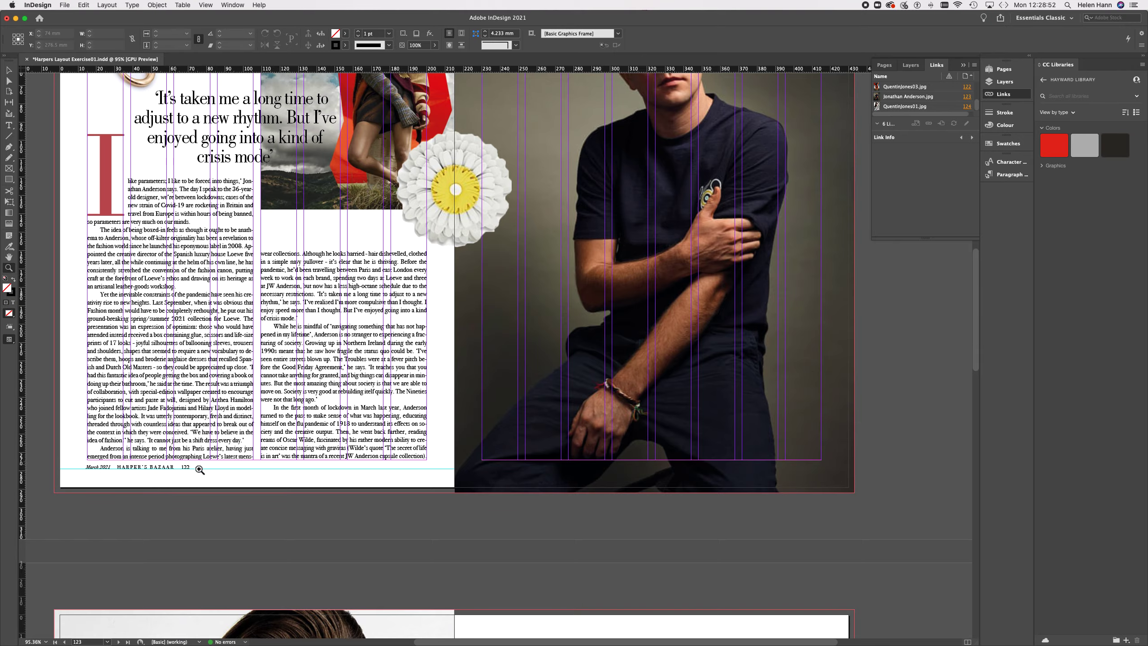
left_click_drag(106, 471, 307, 483)
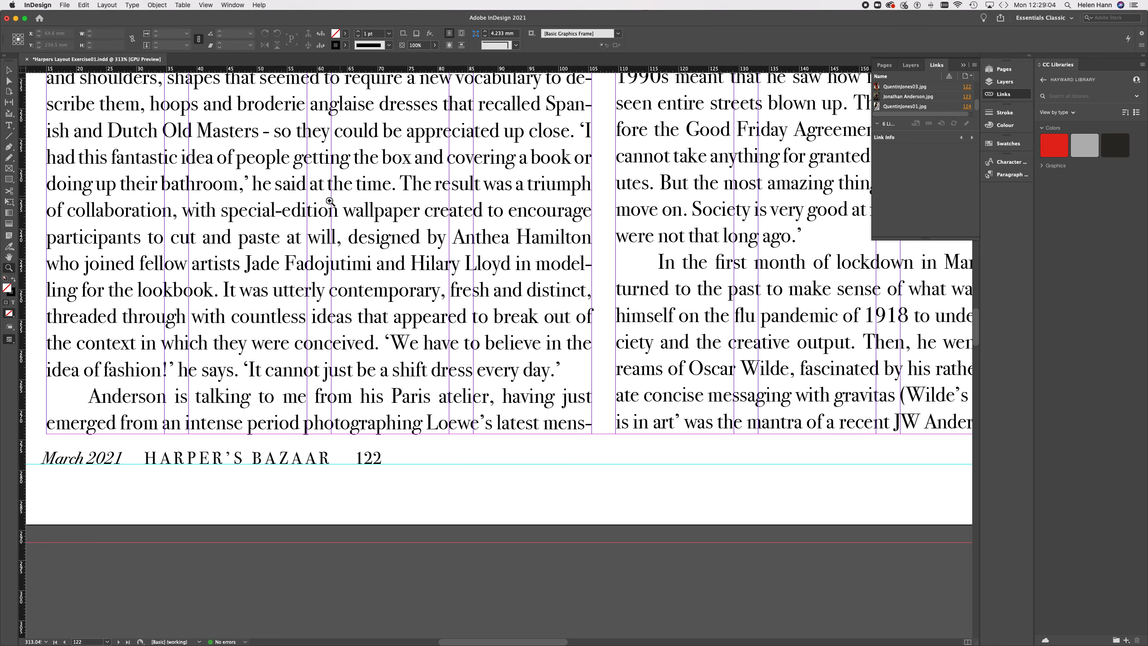
Step: Examine the folio line at the foot of page 122, then review the opening photo and title on page 121
scroll(396, 353, "down", 2)
scroll(397, 353, "up", 5)
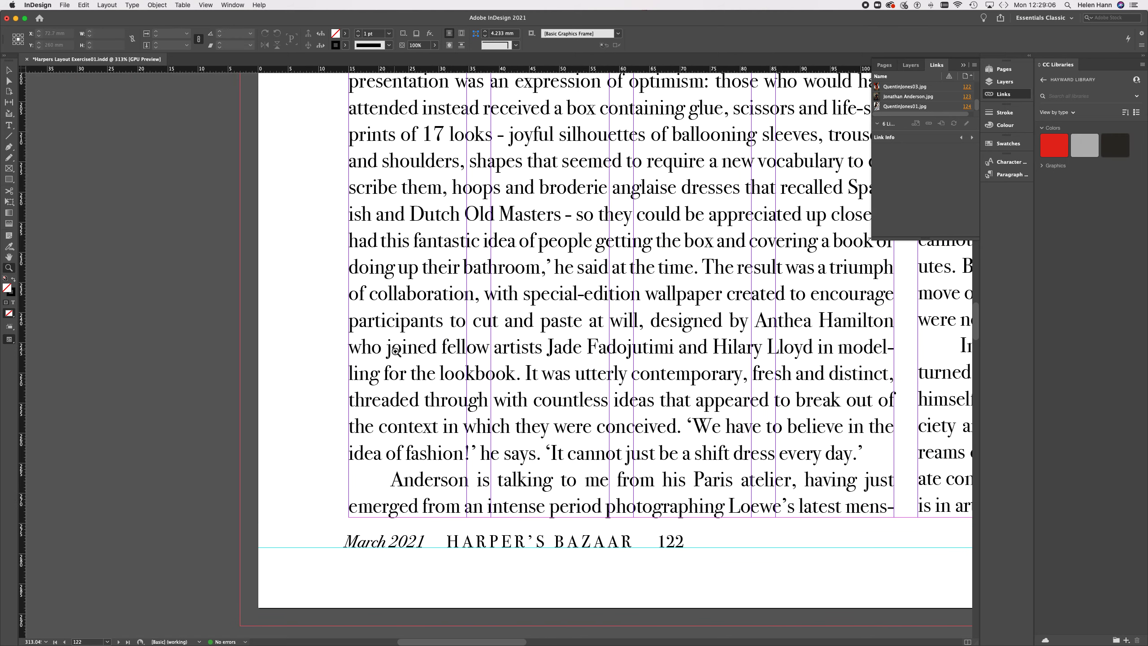
scroll(398, 352, "left", 5)
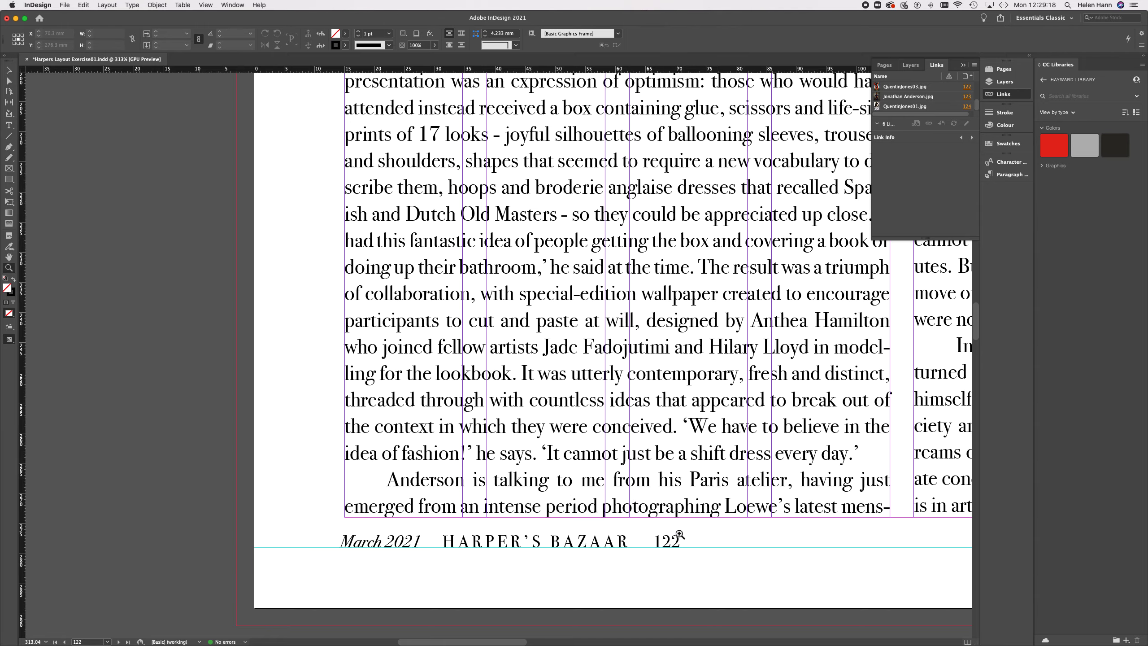
scroll(679, 534, "down", 5)
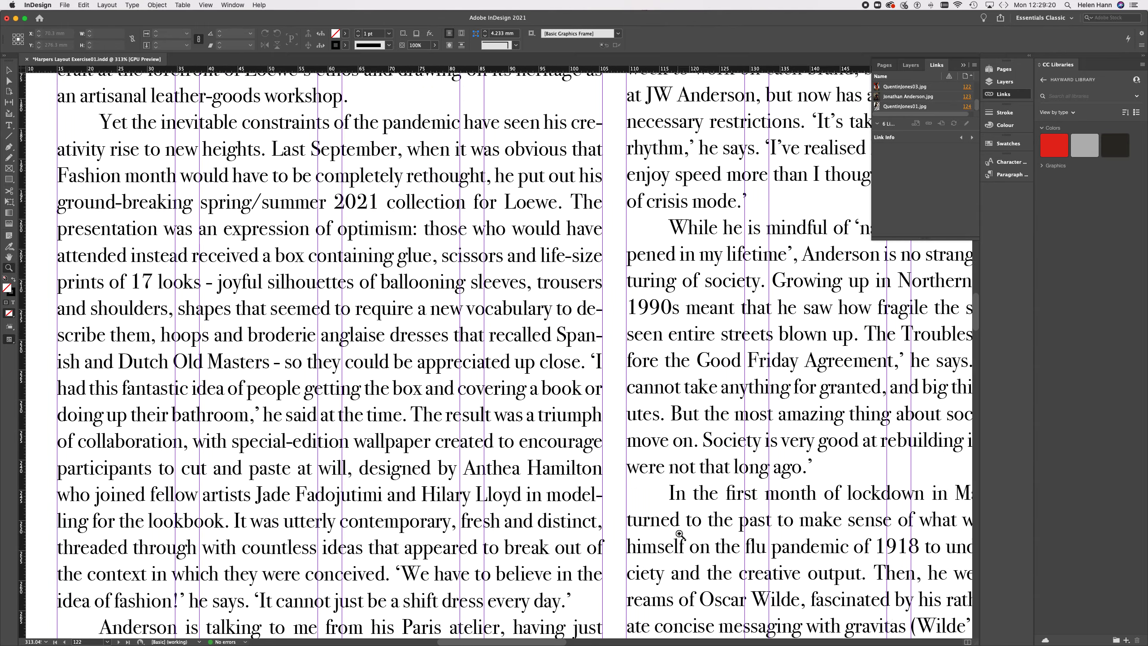
scroll(678, 534, "down", 3)
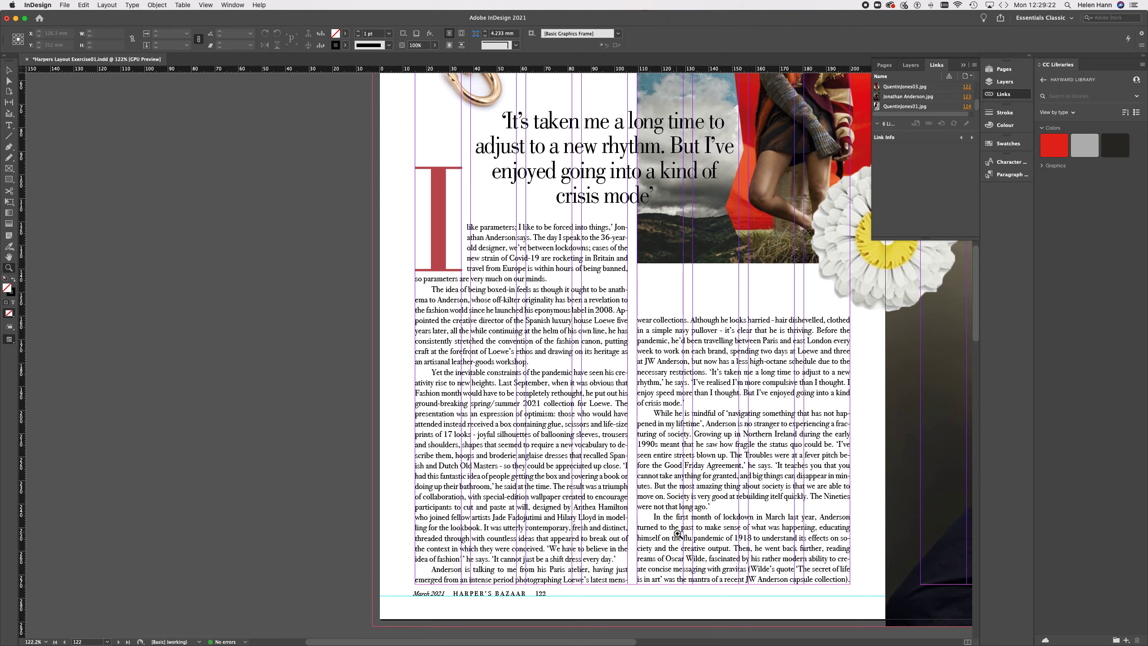
scroll(678, 534, "up", 15)
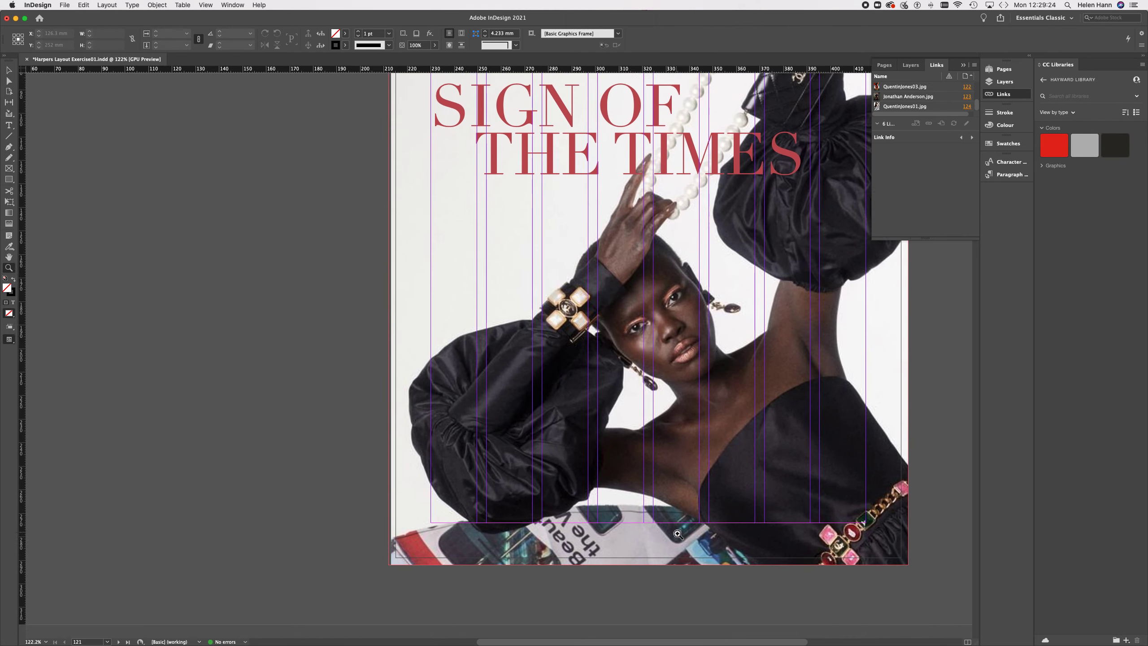
scroll(678, 534, "up", 2)
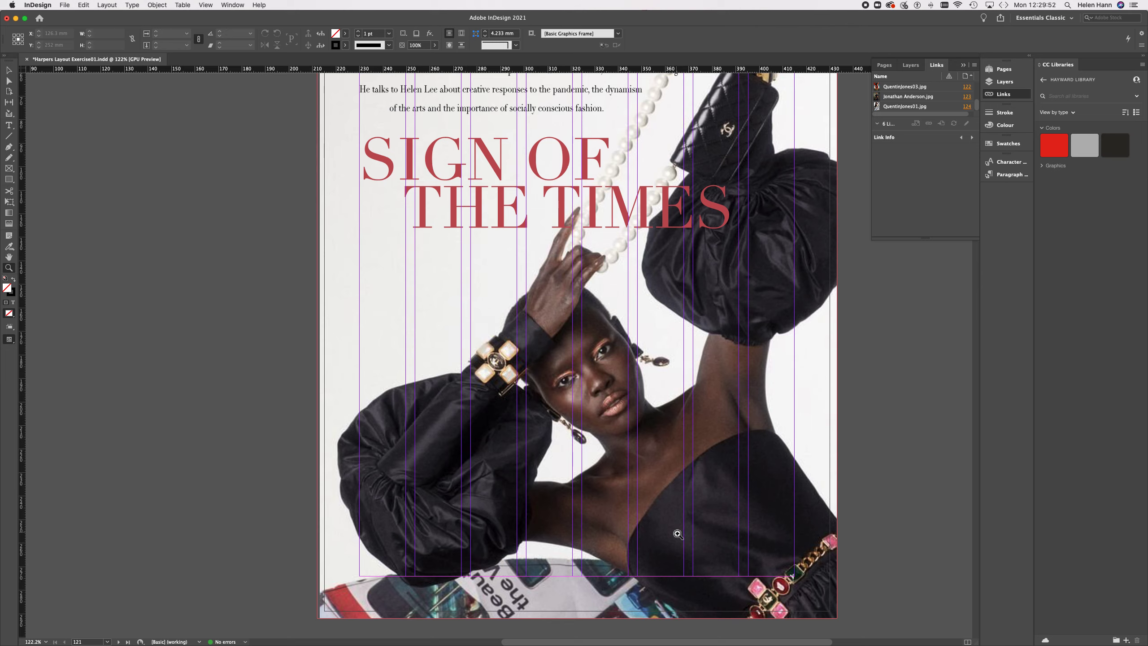
Step: Start a new document, compare the Print and Web preset settings, and show all Print presets
left_click(65, 5)
mouse_move(67, 18)
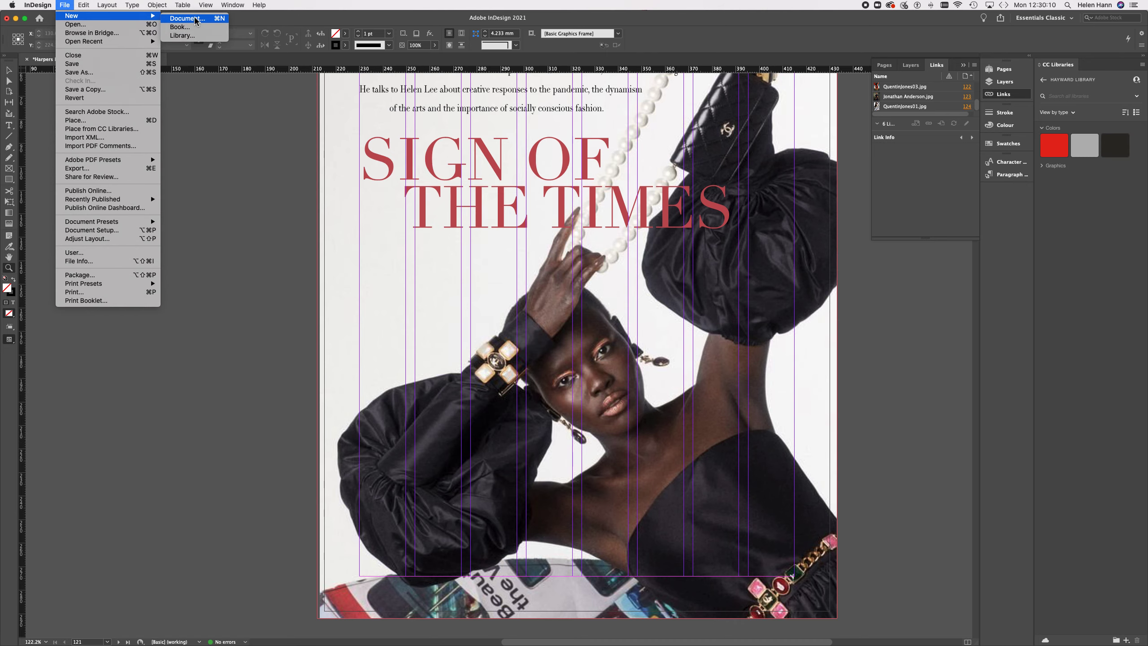
left_click(195, 20)
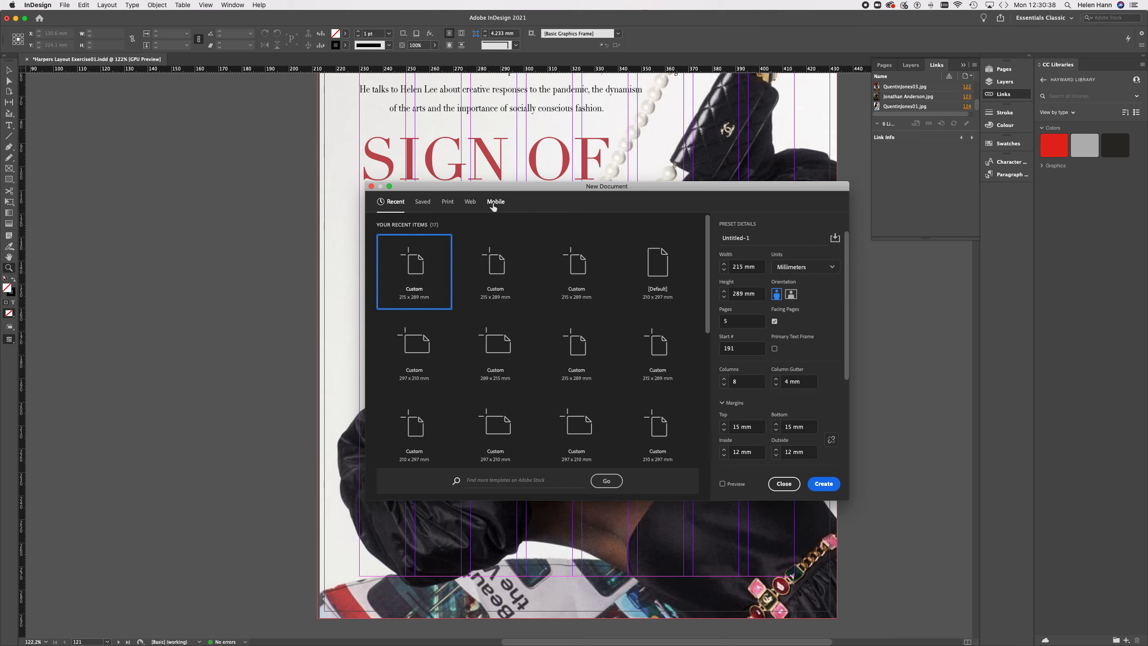
left_click(449, 205)
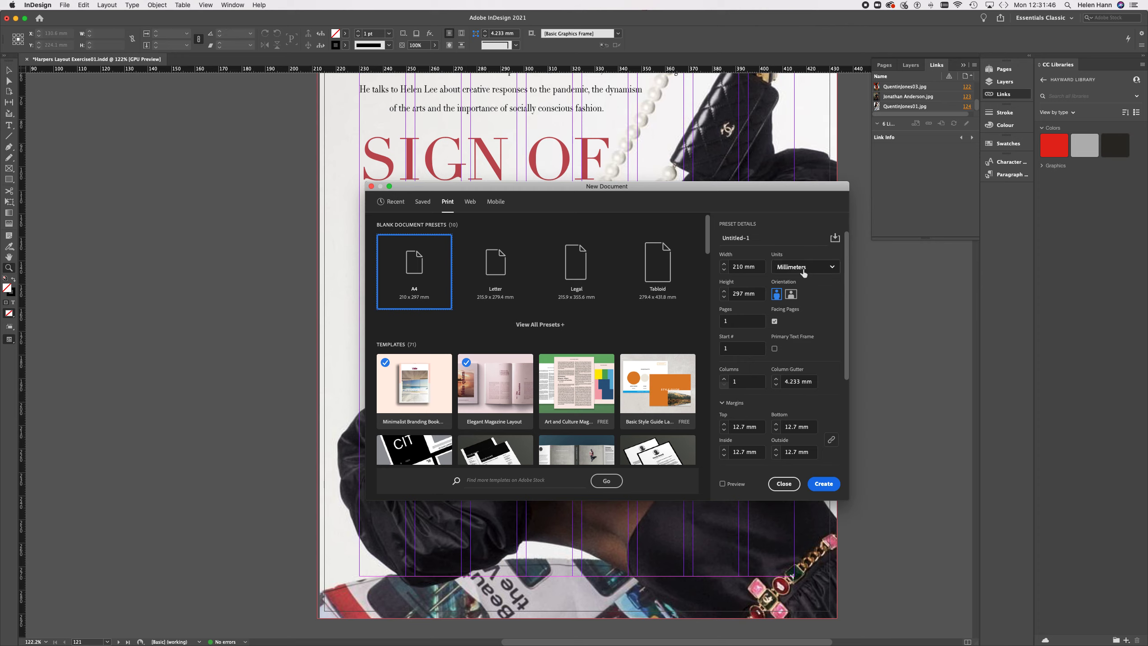
left_click(470, 202)
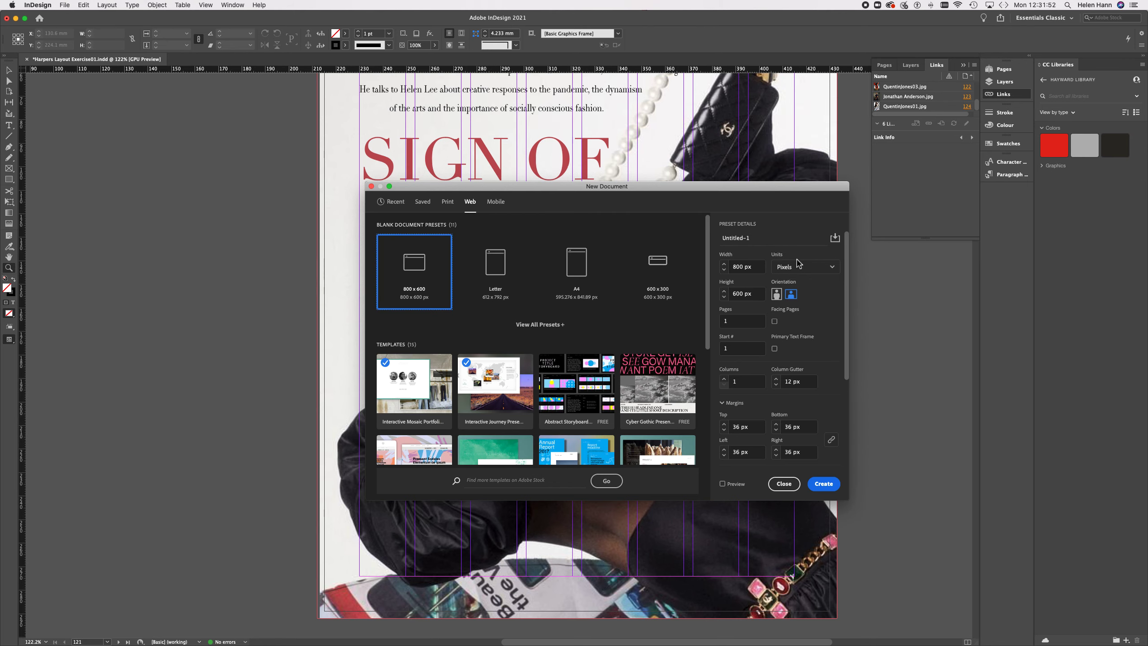
left_click(449, 203)
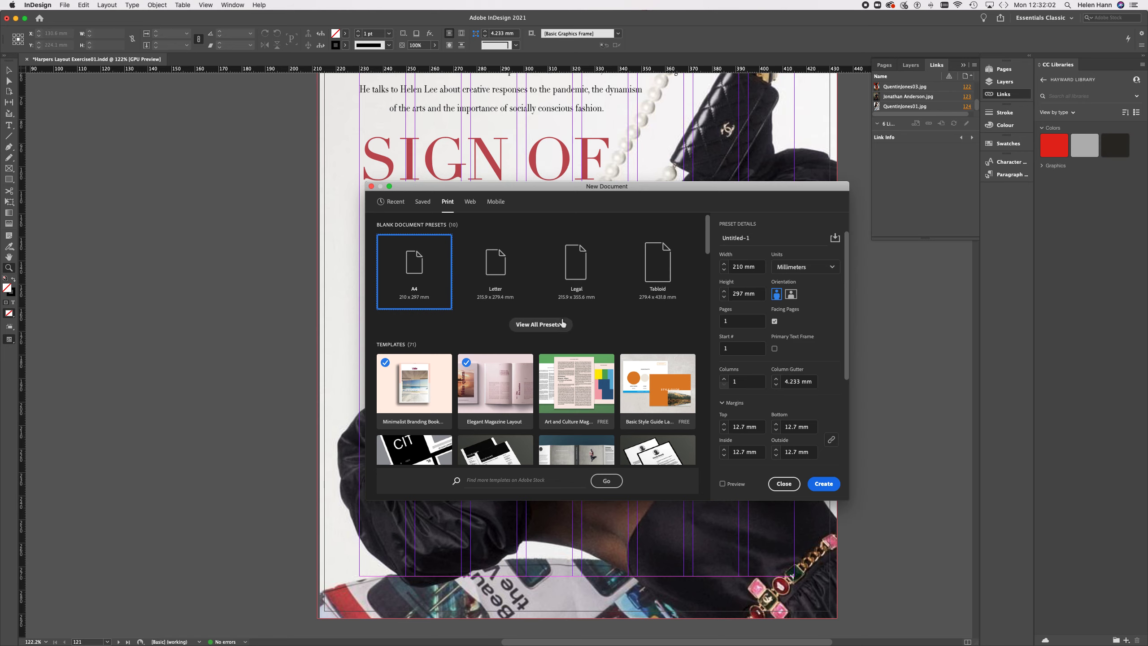
left_click(550, 324)
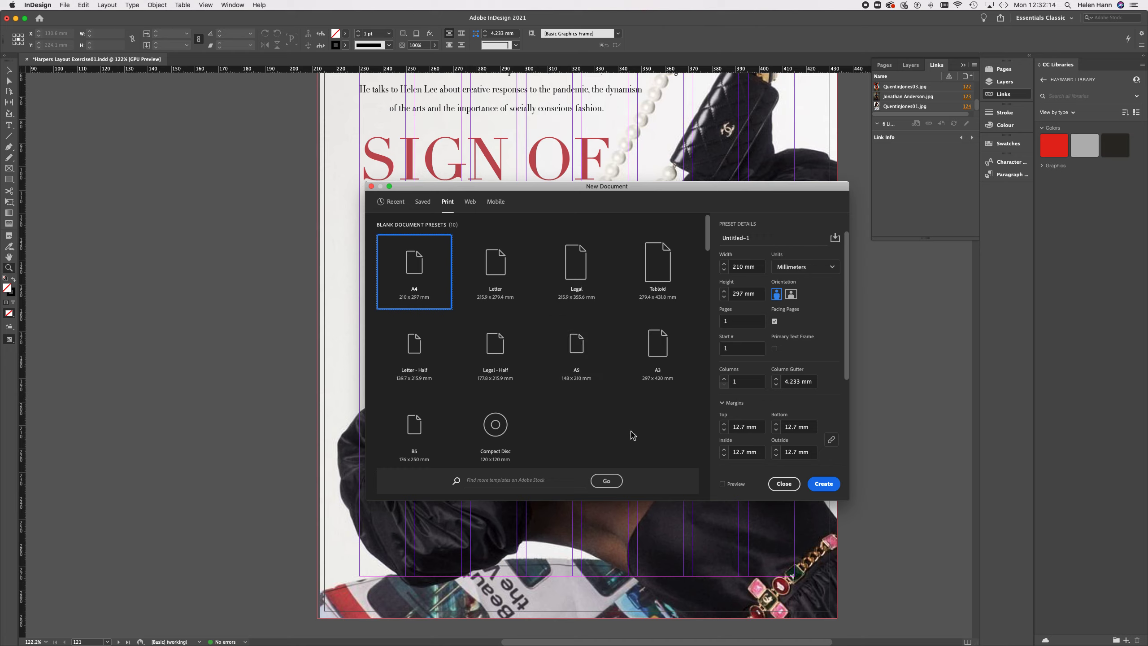
Step: Set the new document's width to 215 mm, height to 289 mm and page count to 5
left_click(744, 267)
left_click_drag(743, 267, 729, 265)
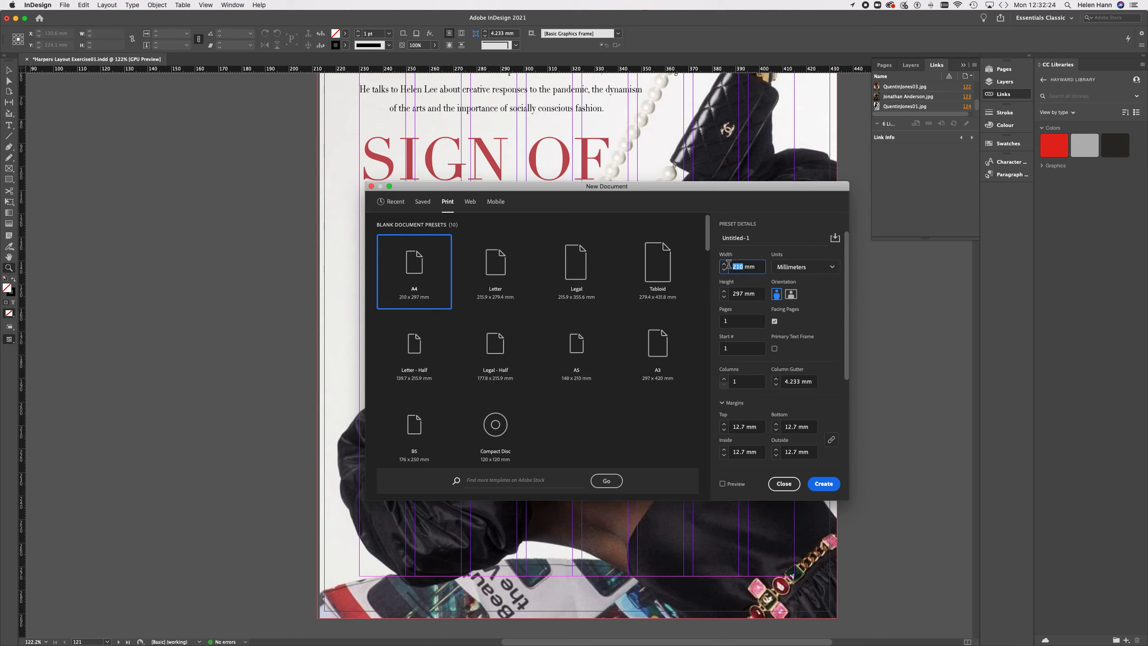
type("21")
double_click(741, 294)
type("28")
double_click(726, 319)
type("5")
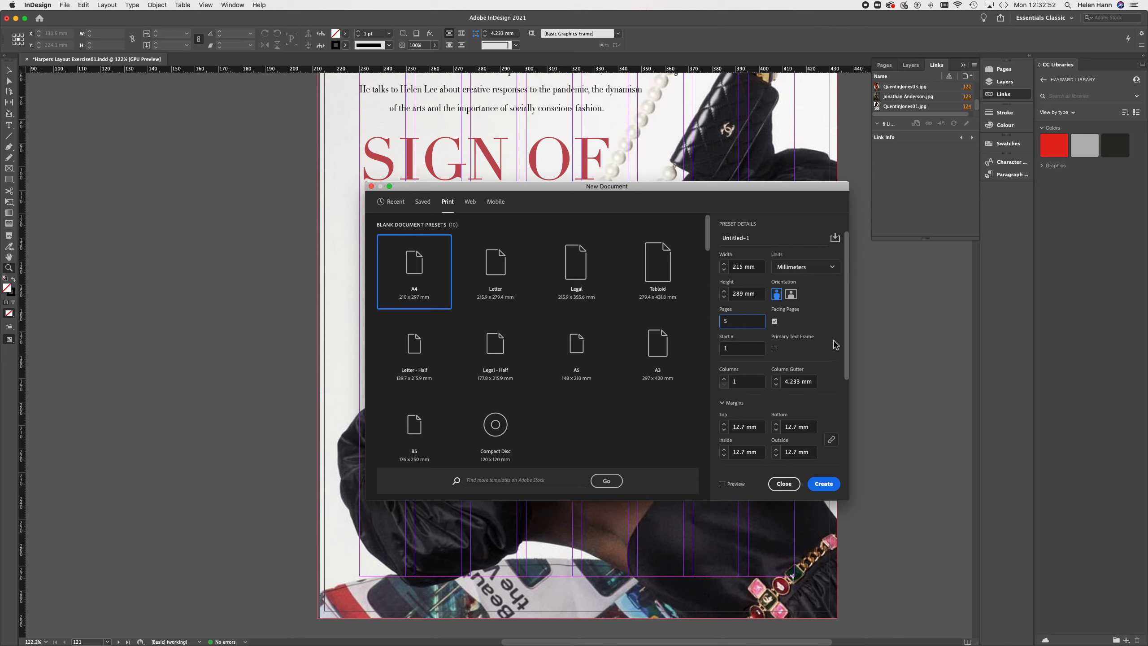
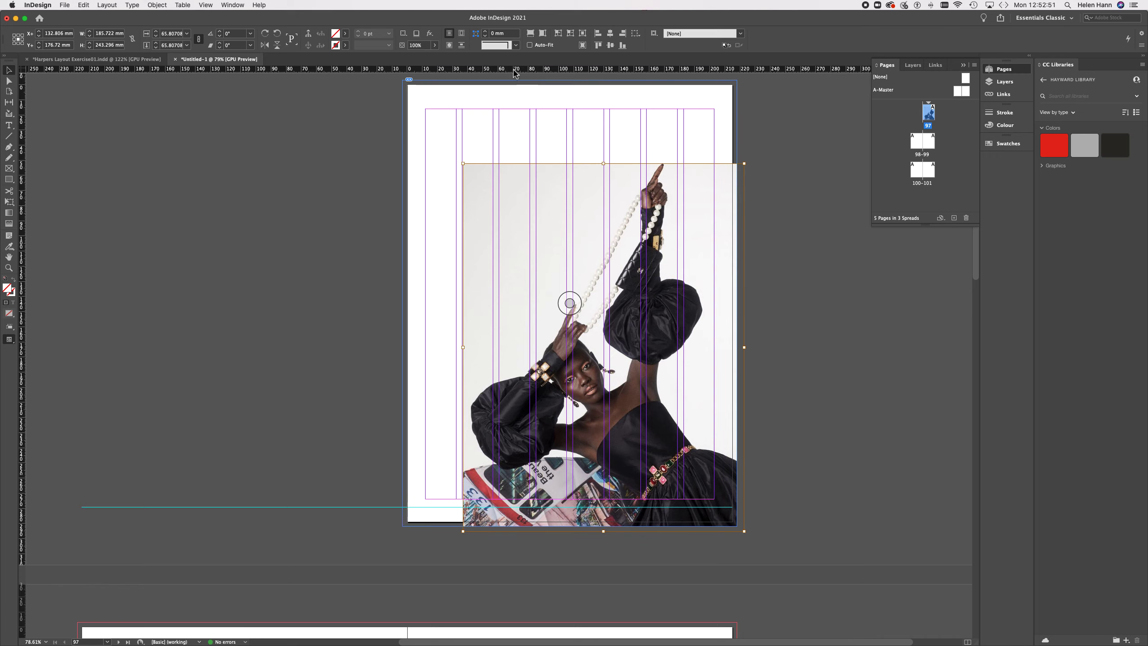
Step: Try enlarging the opening photo to about 228 × 299 mm from its upper-left corner, covering page 97 and its bleed
left_click_drag(461, 161, 401, 86)
key("super+alt+shift+c")
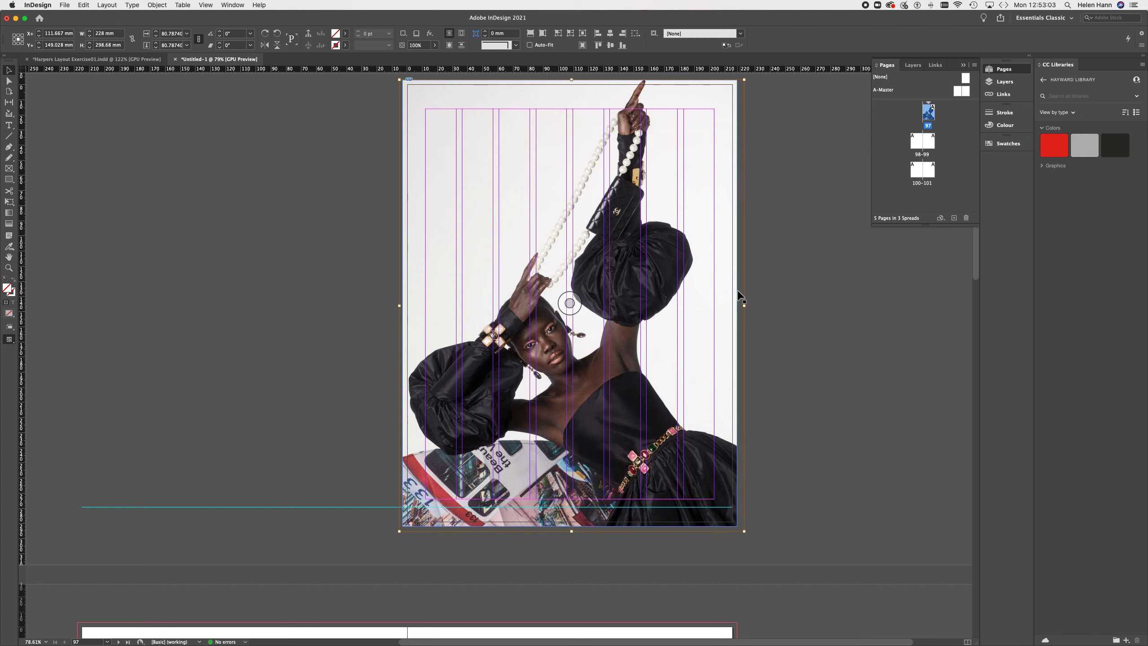
left_click(805, 351)
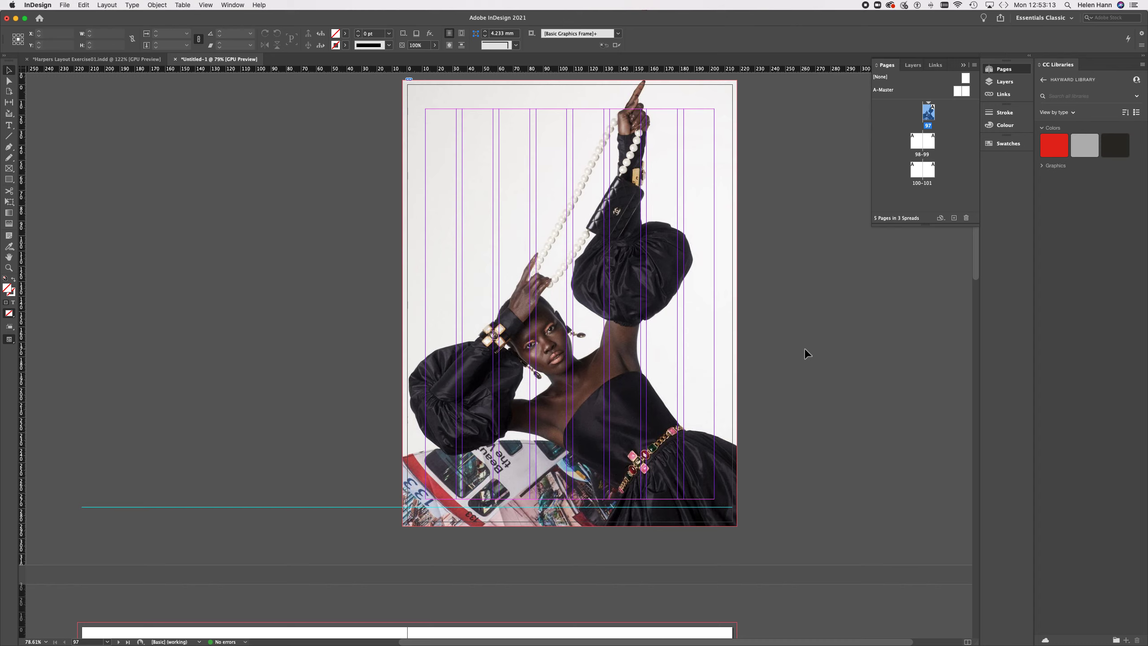
Step: Undo the opening photo's resizing and its placement in page 97's full-bleed frame
key("super+z")
key("super+z")
key("super+z")
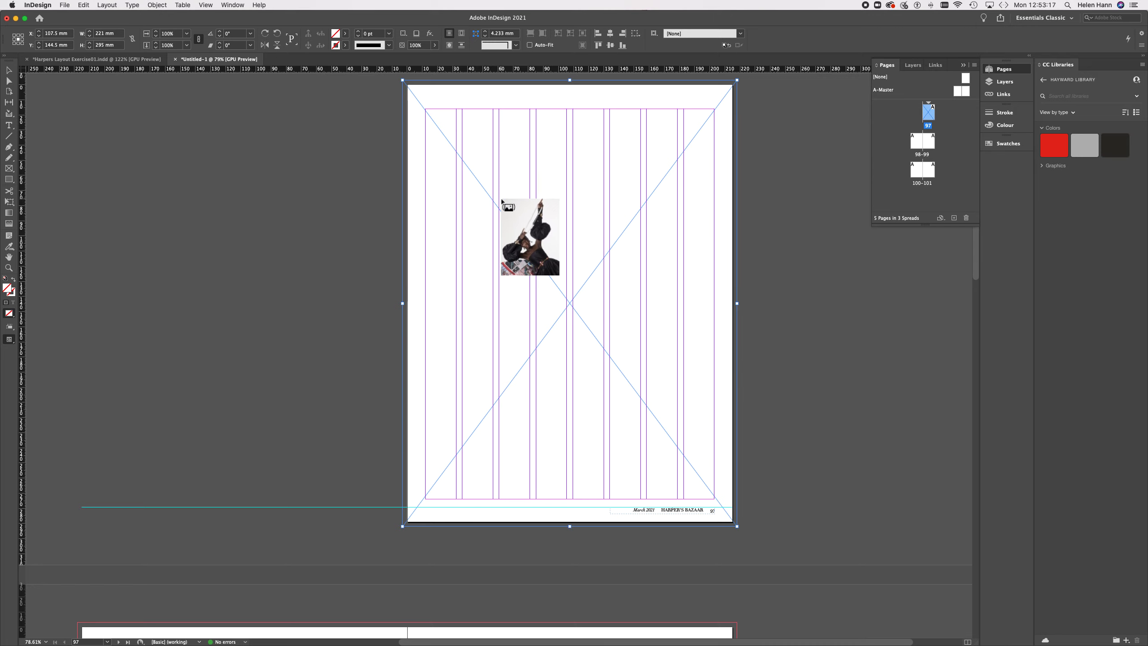
left_click(65, 5)
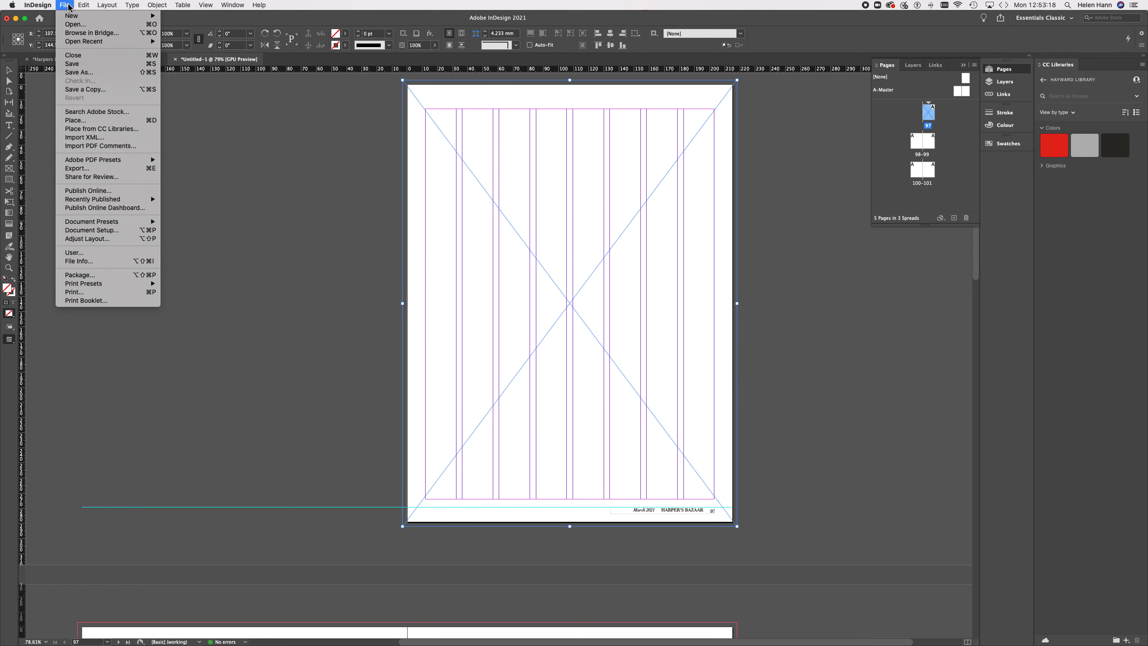
left_click(88, 120)
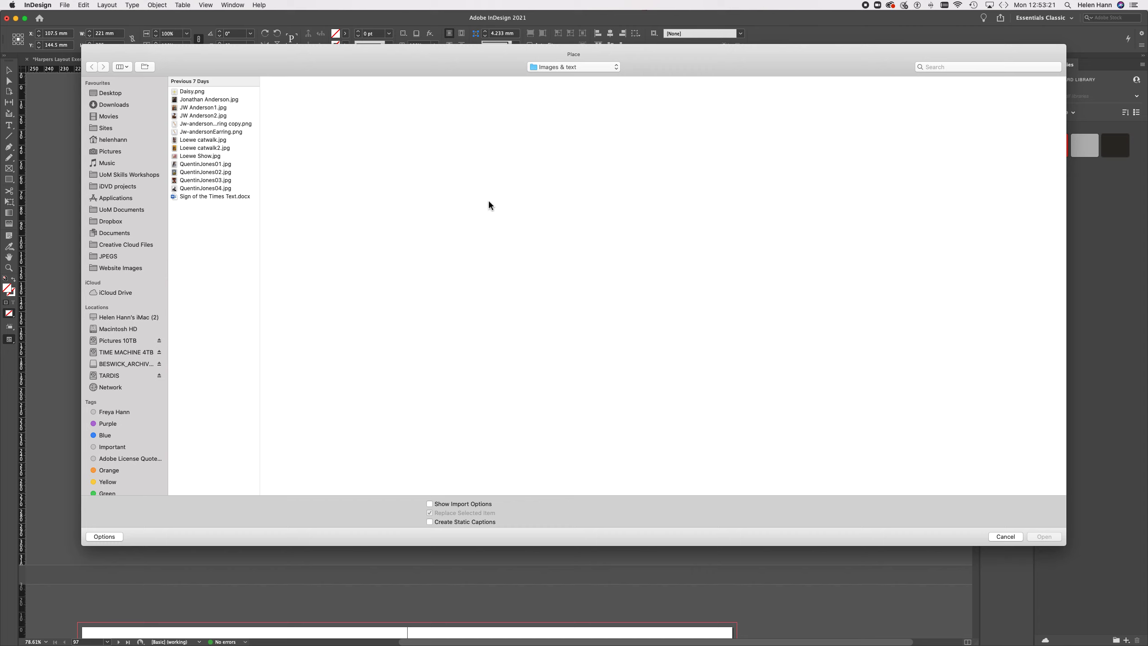
left_click(223, 186)
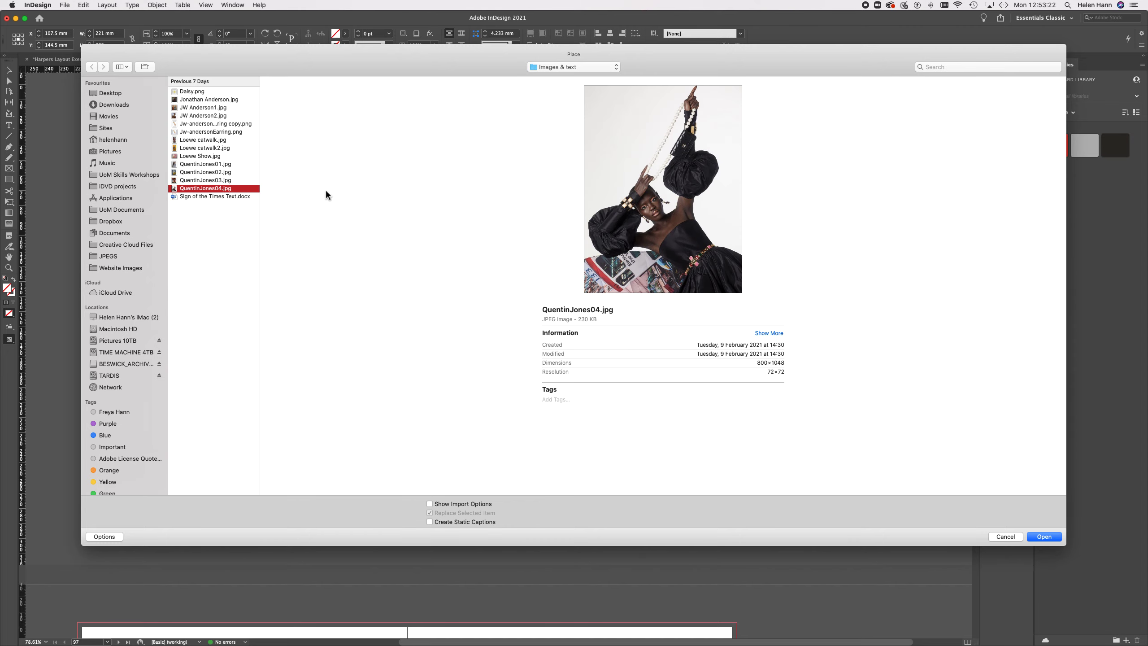
left_click(1049, 537)
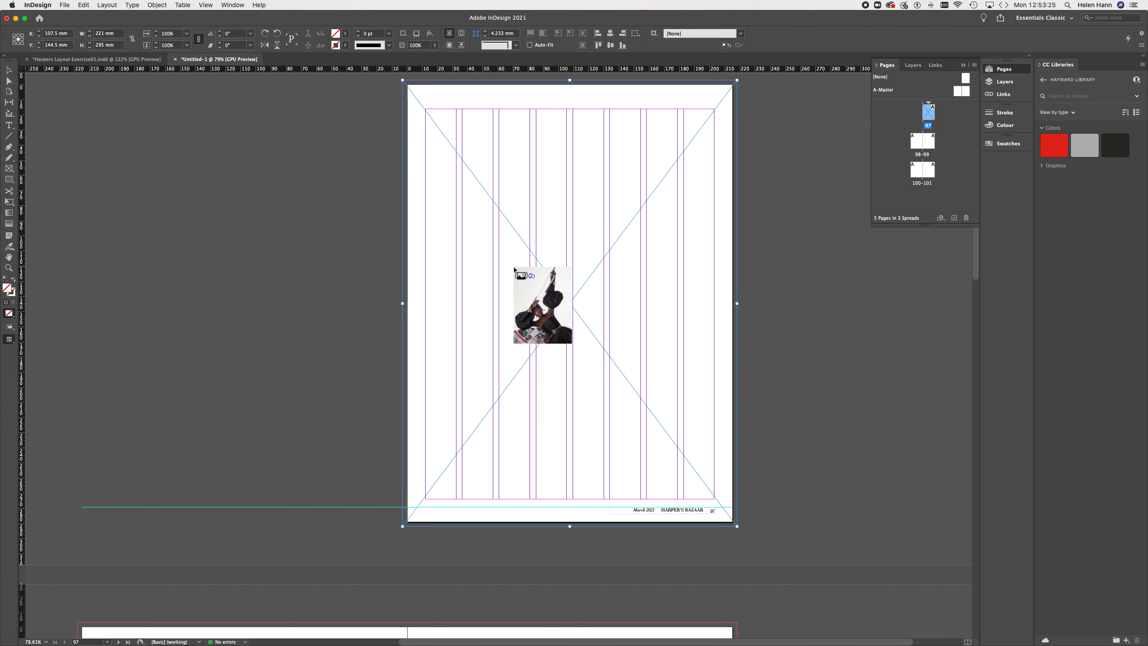
left_click(185, 144)
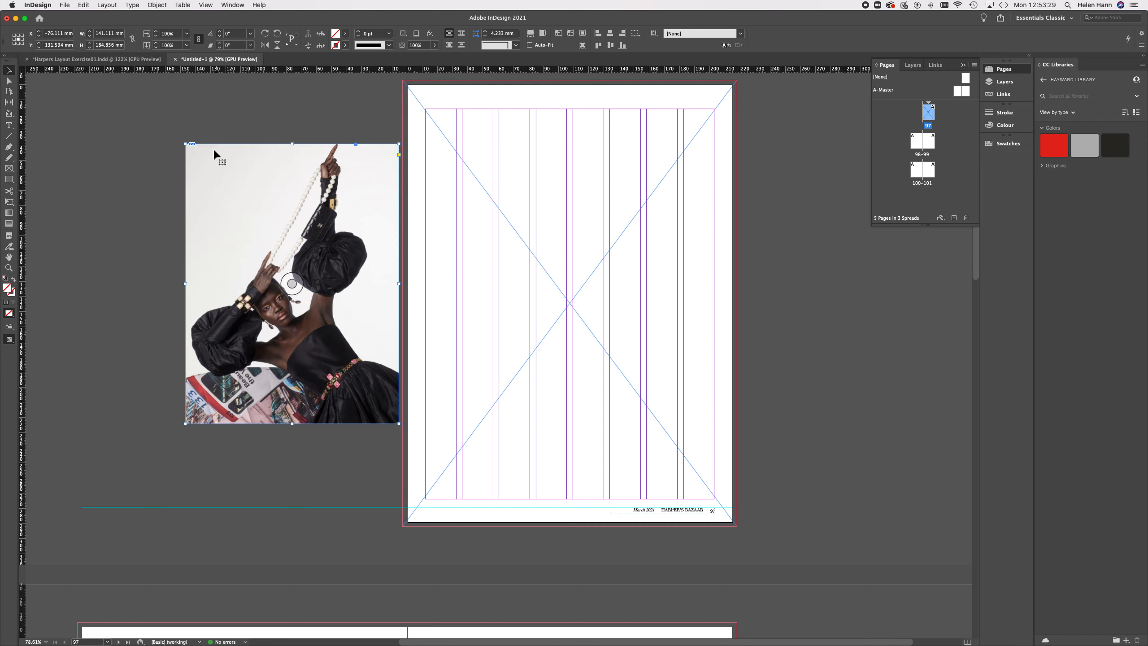
left_click(205, 154)
key("Delete")
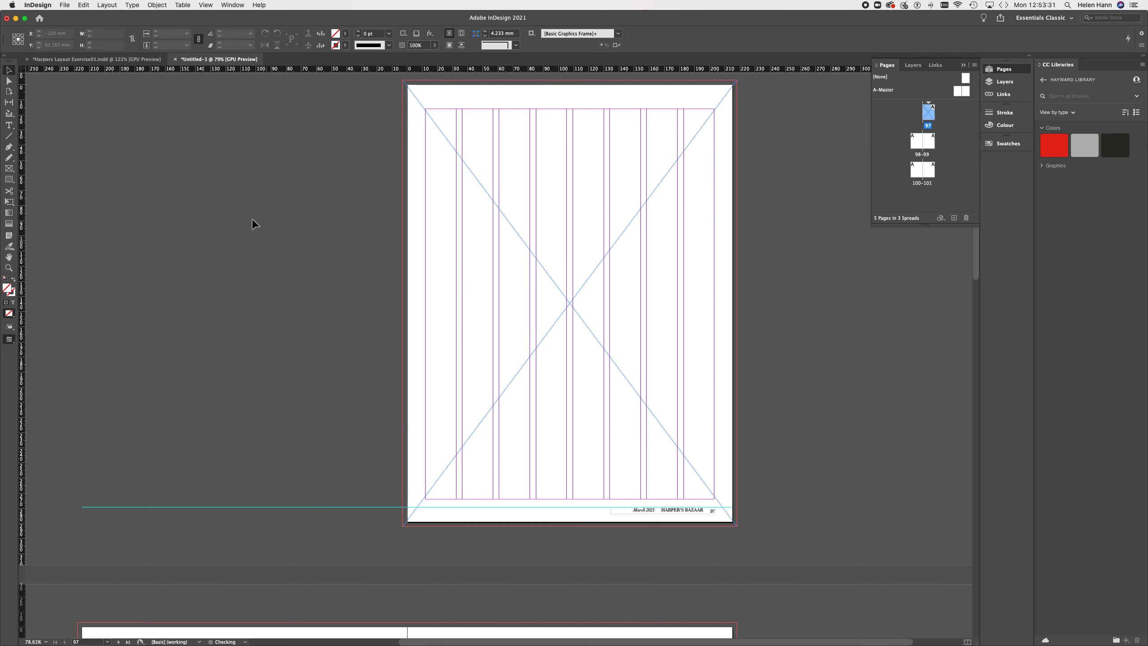
left_click(497, 228)
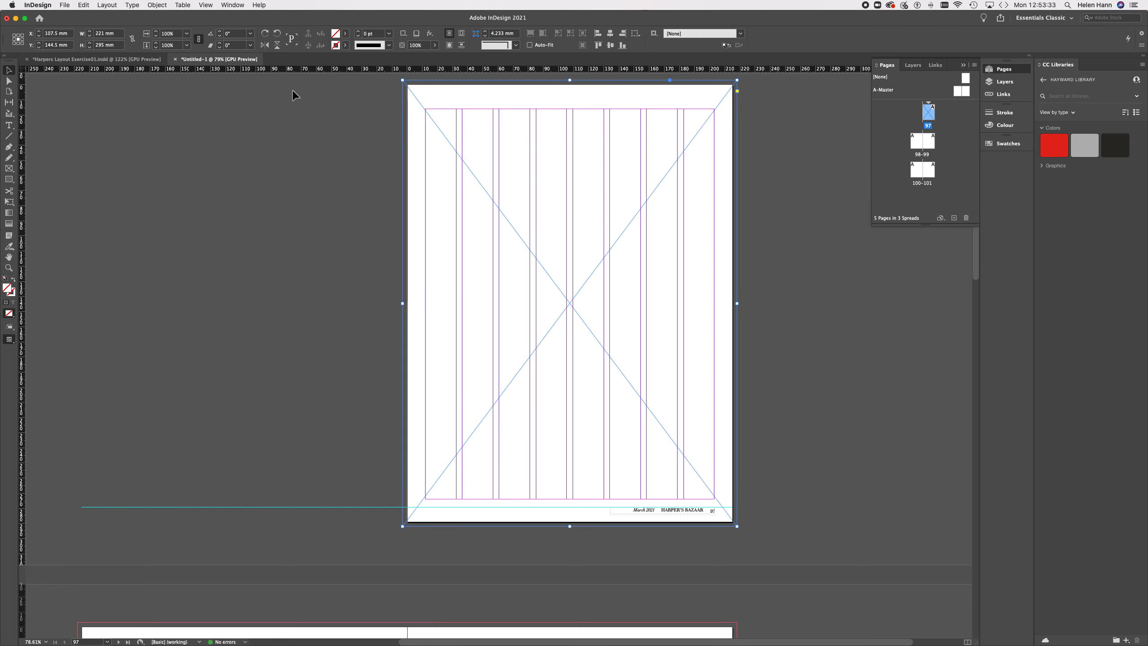
left_click(65, 5)
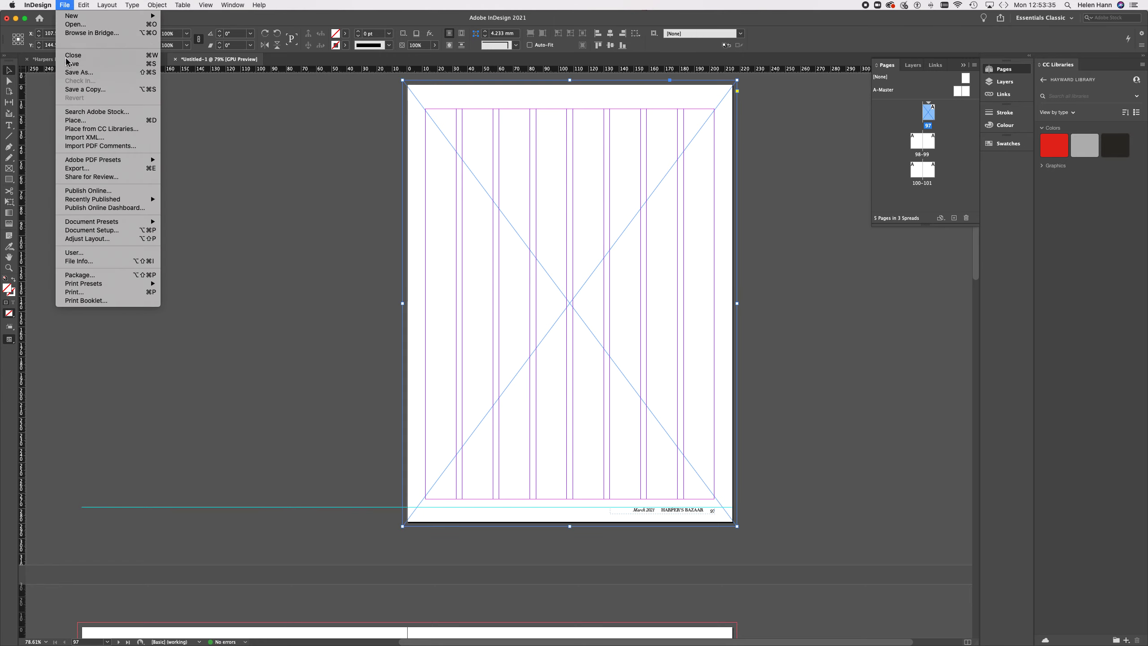
left_click(75, 119)
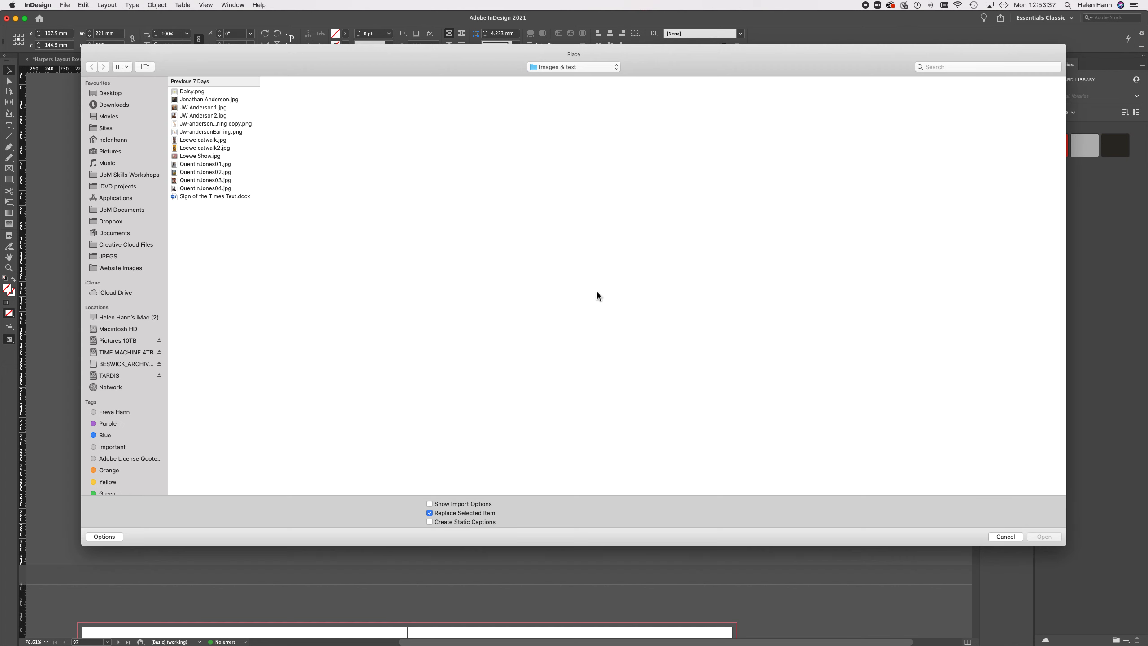
left_click(206, 188)
left_click(1044, 537)
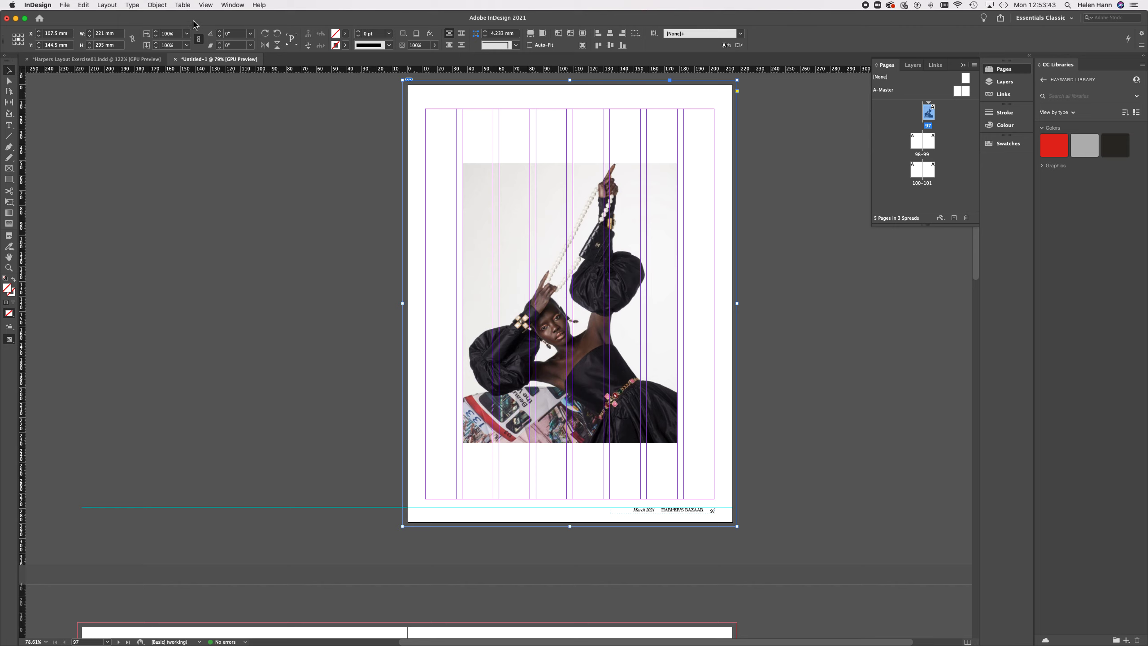
Step: Fit the photo to page 97's full-bleed frame with Fill Frame Proportionally
left_click(165, 5)
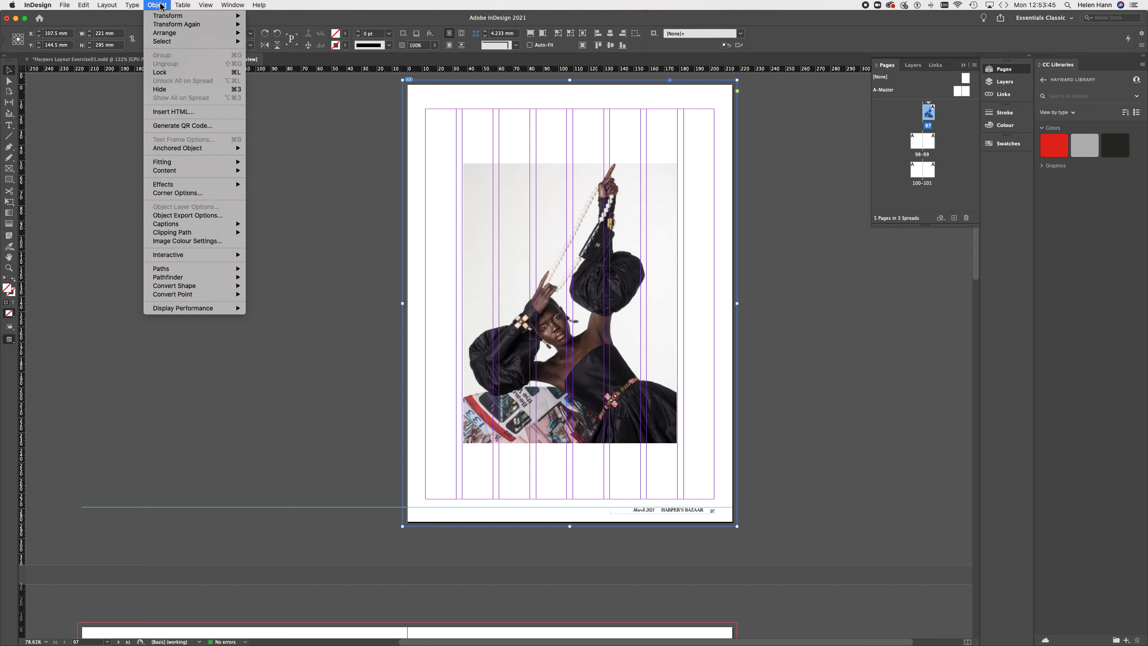
mouse_move(180, 164)
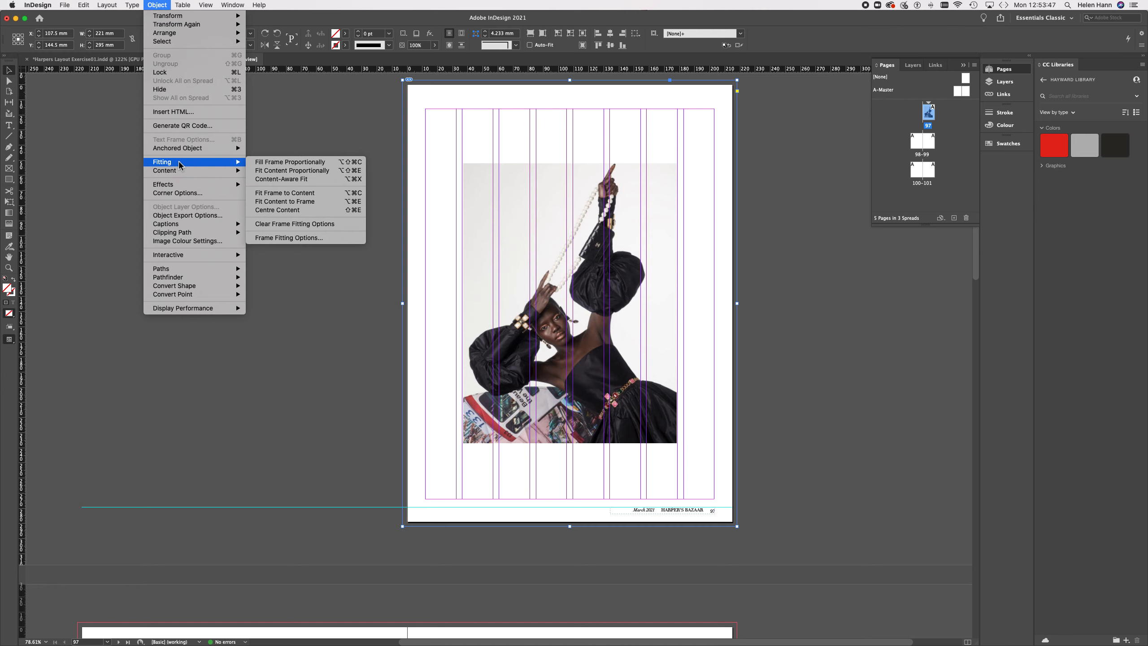
left_click(289, 161)
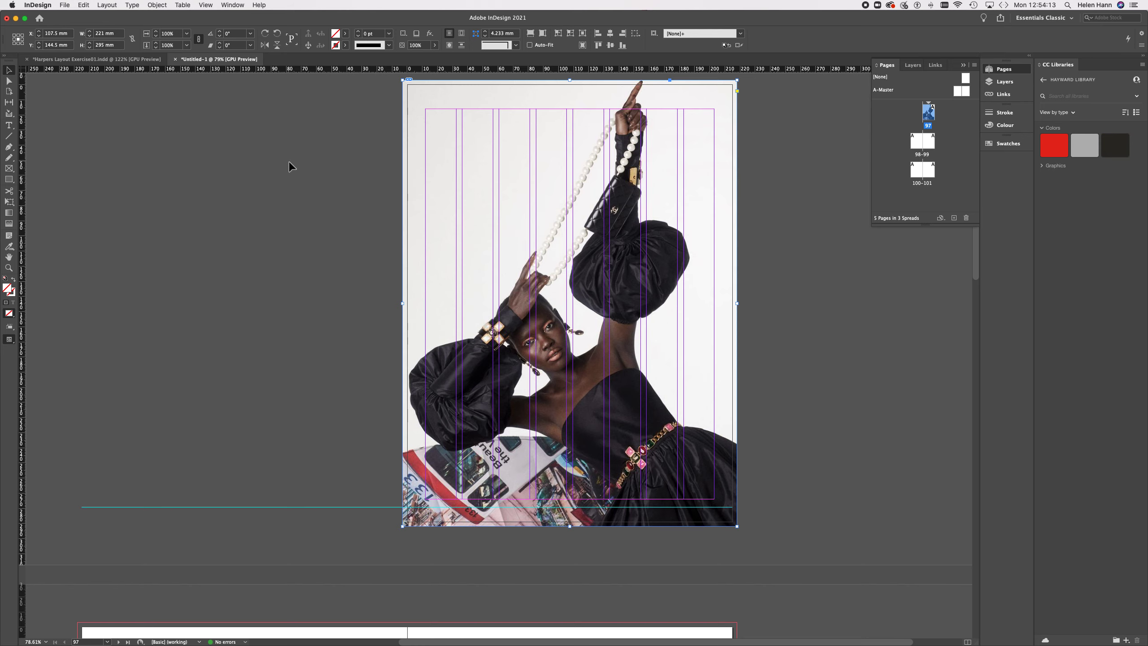
Step: Enlarge the photo within its frame on page 97 to about 272 × 356 mm, keeping its upper-left corner fixed
scroll(289, 160, "up", 3)
scroll(289, 181, "left", 3)
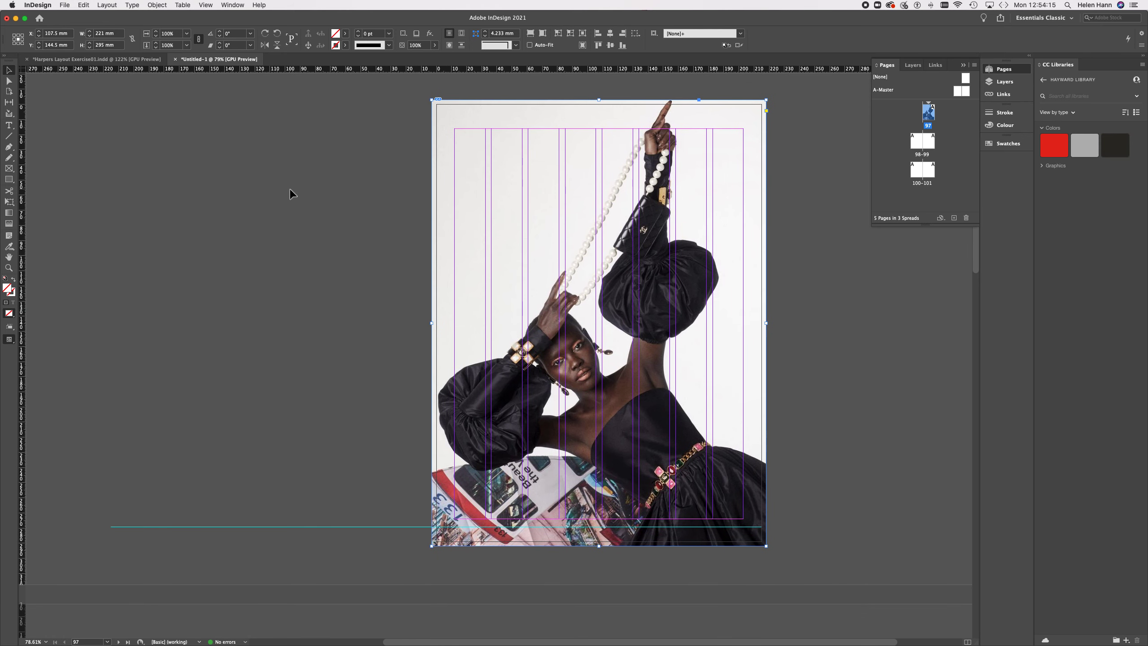
double_click(582, 389)
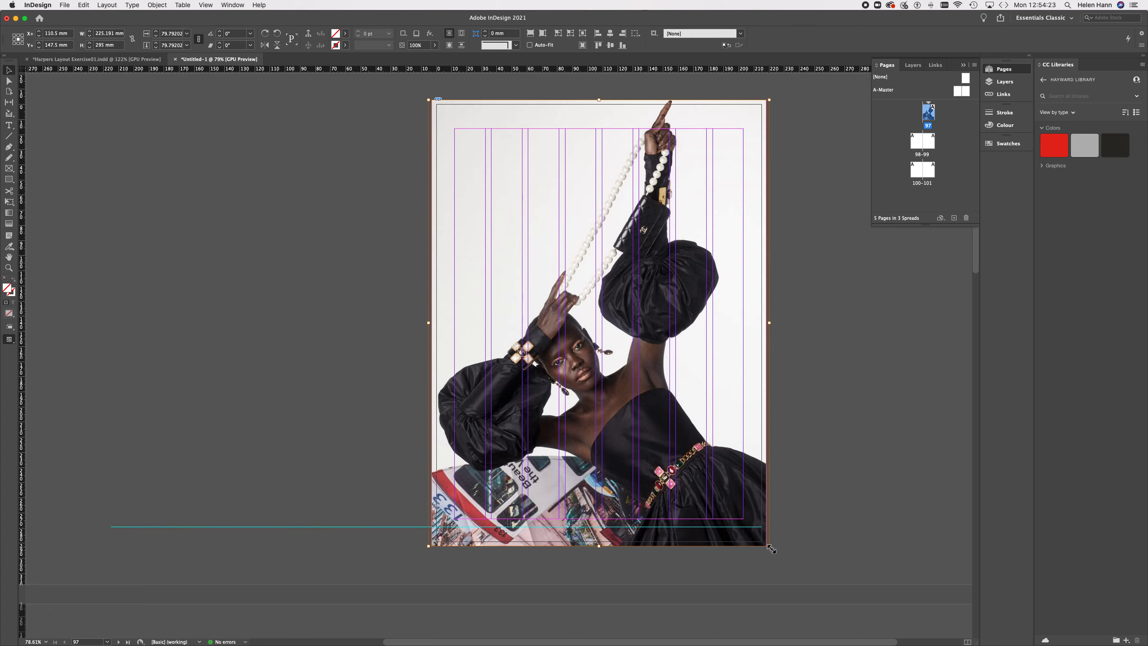
left_click_drag(771, 549, 842, 599)
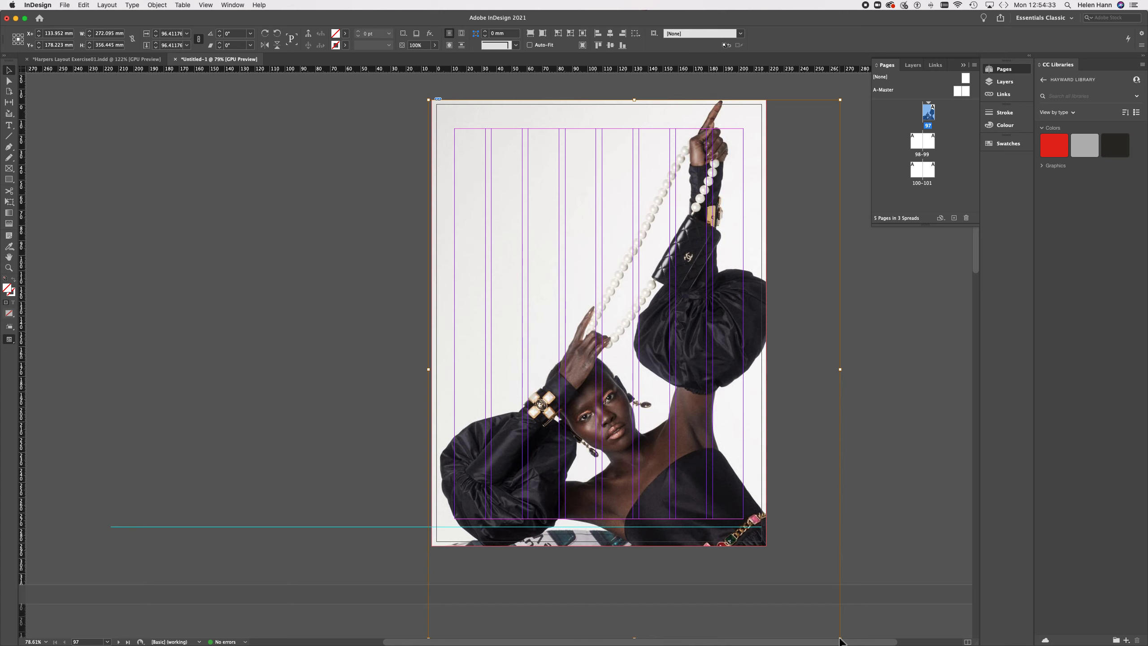
scroll(839, 640, "down", 3)
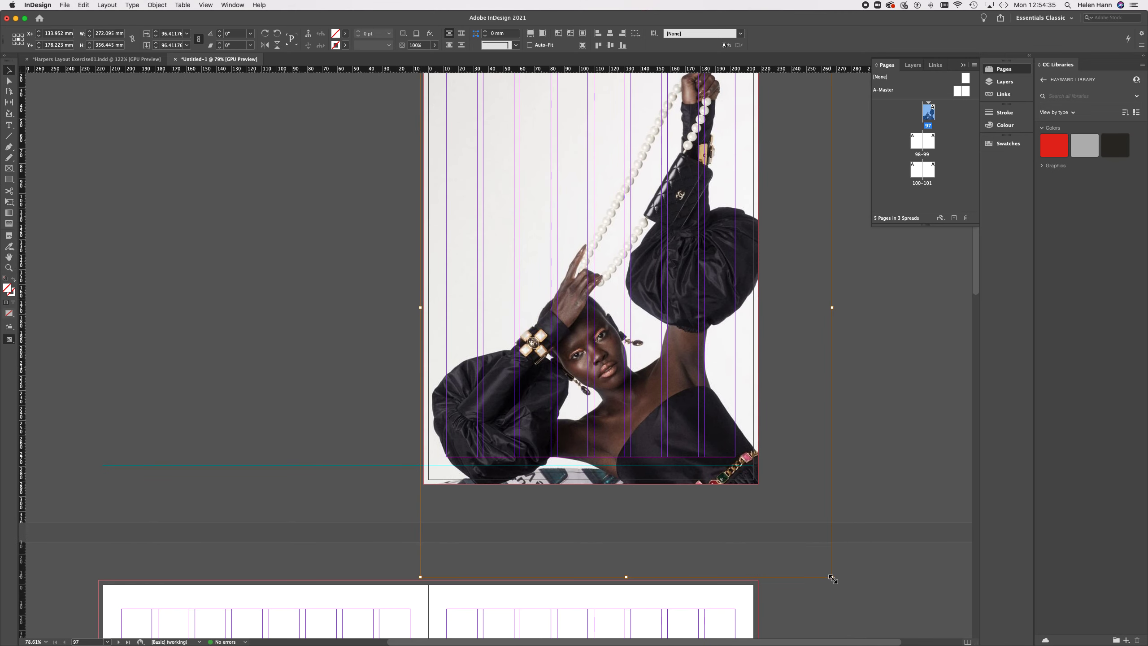
Step: Resize the photo within page 97's frame to about 258 × 338 mm, keeping its left edge in place
left_click_drag(833, 580, 792, 517)
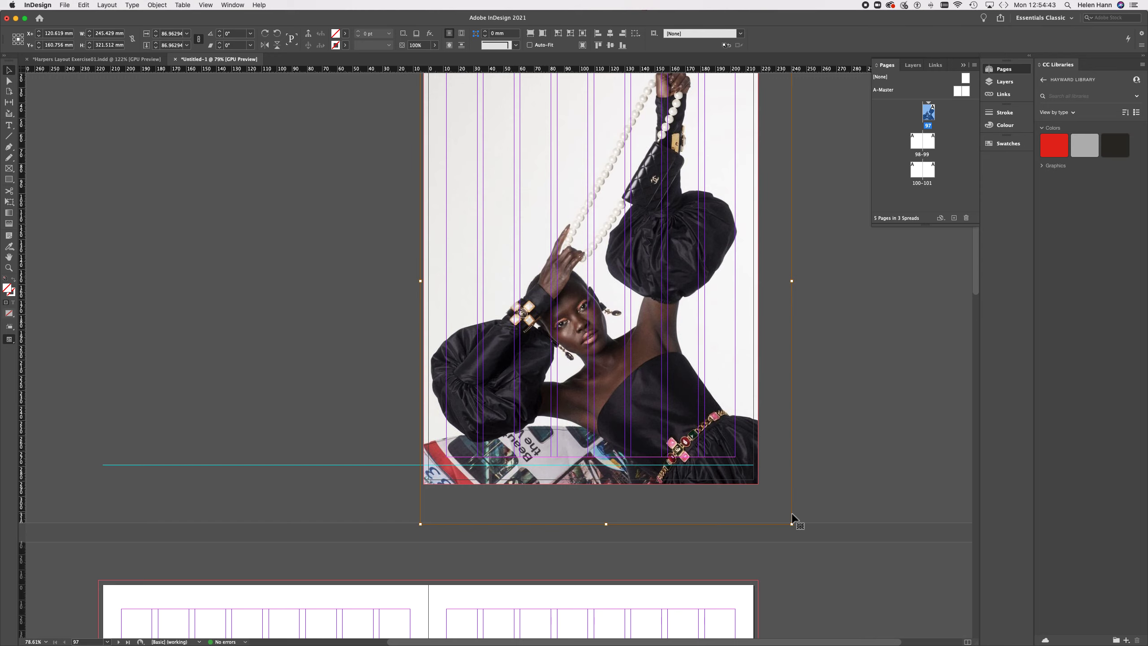
left_click_drag(792, 523, 560, 445)
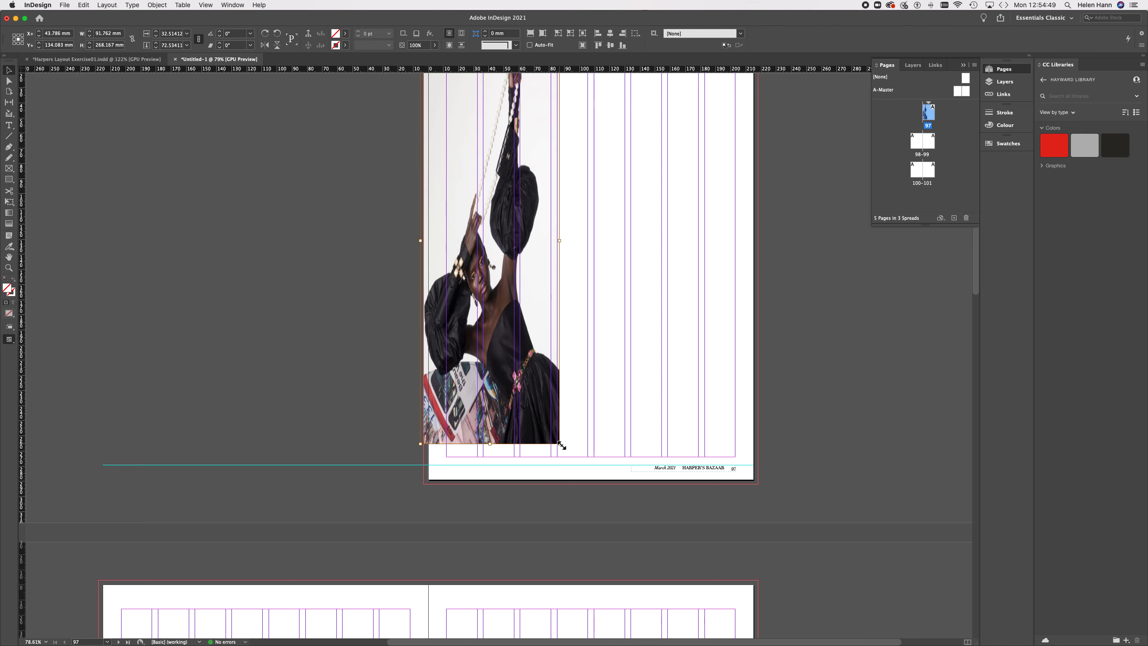
key("super+z")
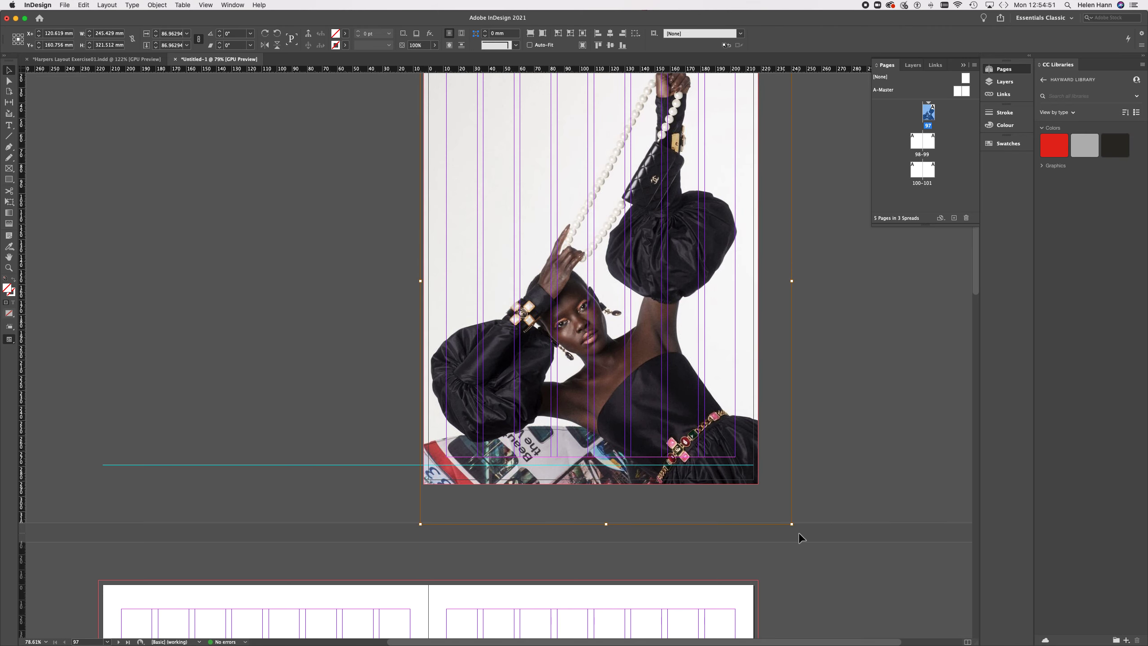
left_click_drag(791, 524, 781, 515)
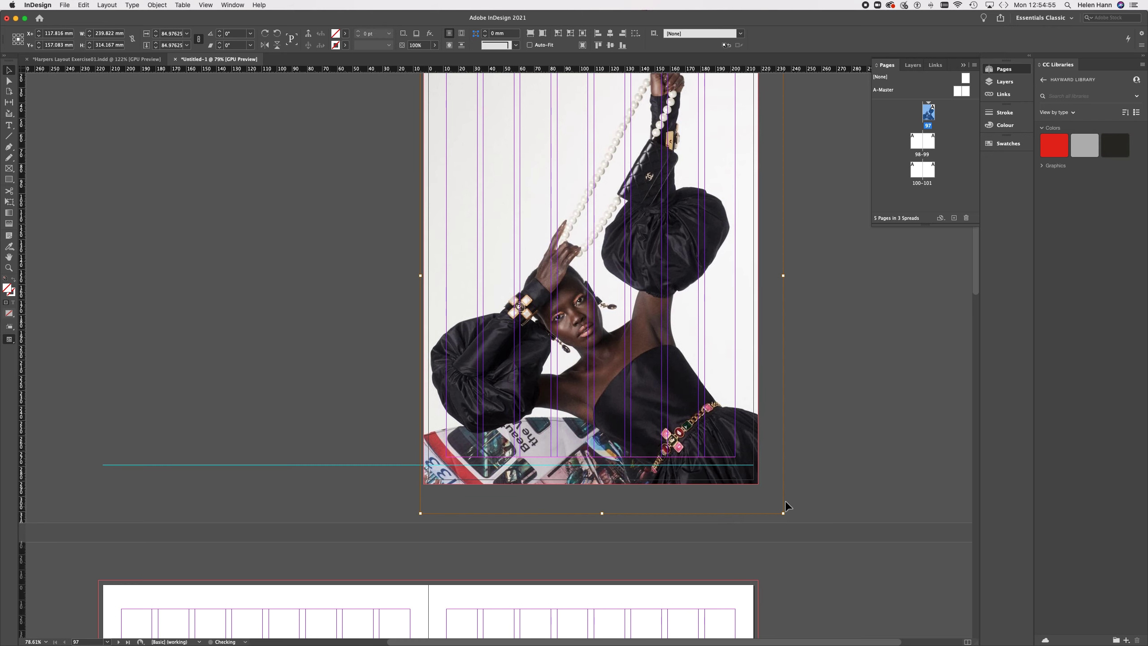
scroll(791, 447, "up", 3)
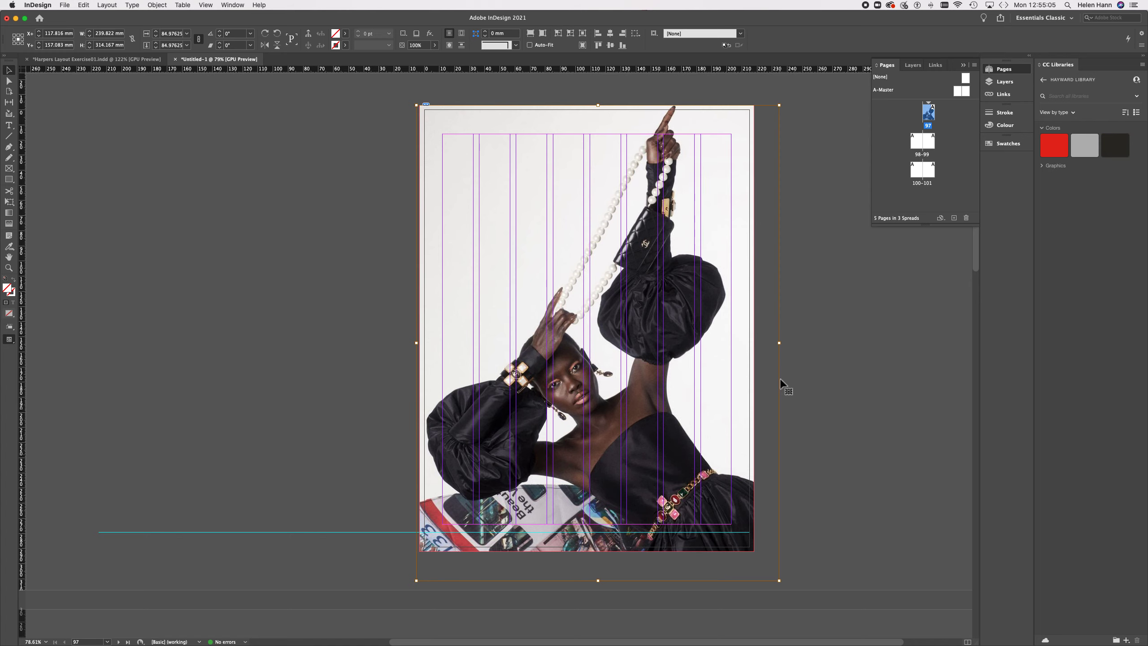
left_click_drag(785, 105, 807, 98)
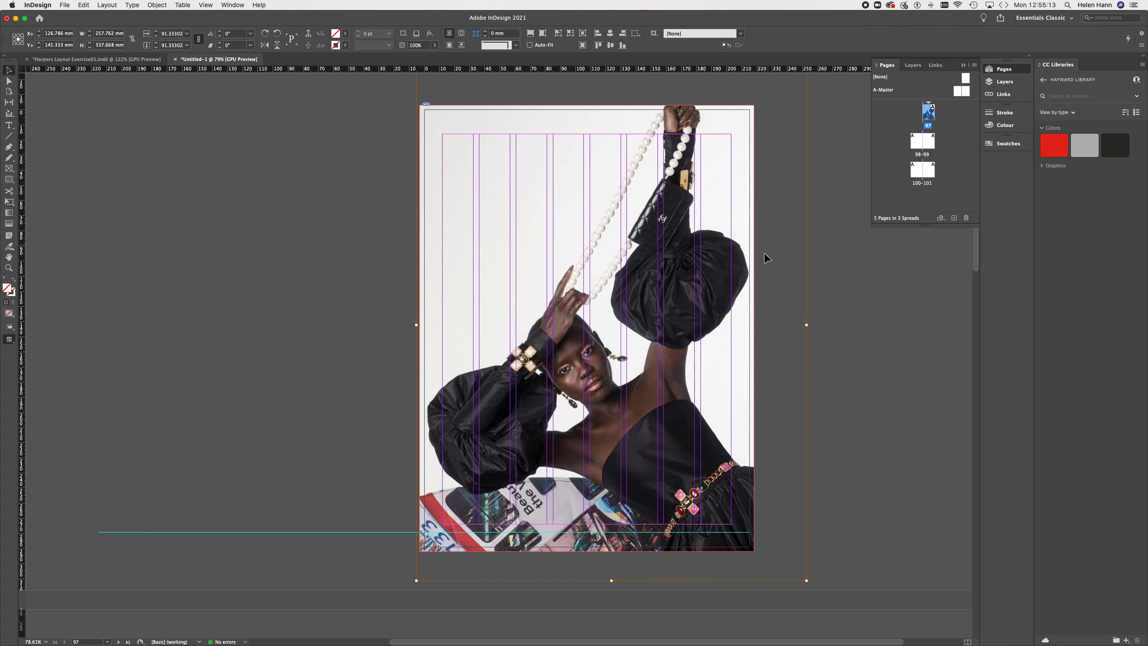
Step: Nudge the photo about 7.5 mm to the right within its frame on page 97
key("Right")
key("Right")
key("Right")
key("Right")
key("Right")
key("Right")
key("Right")
key("Right")
key("Right")
key("Right")
key("Right")
key("Right")
key("Right")
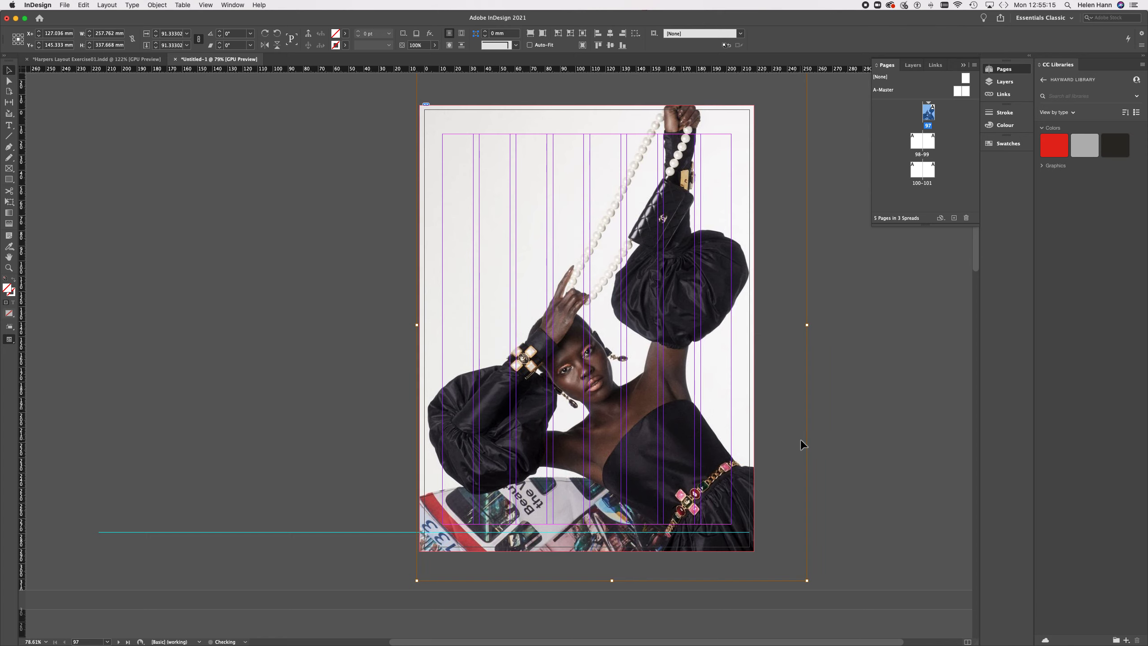
key("Right")
key("Right")
key("Right")
key("Right")
key("Right")
key("Right")
key("Right")
key("Right")
key("Right")
key("Right")
key("Right")
key("Right")
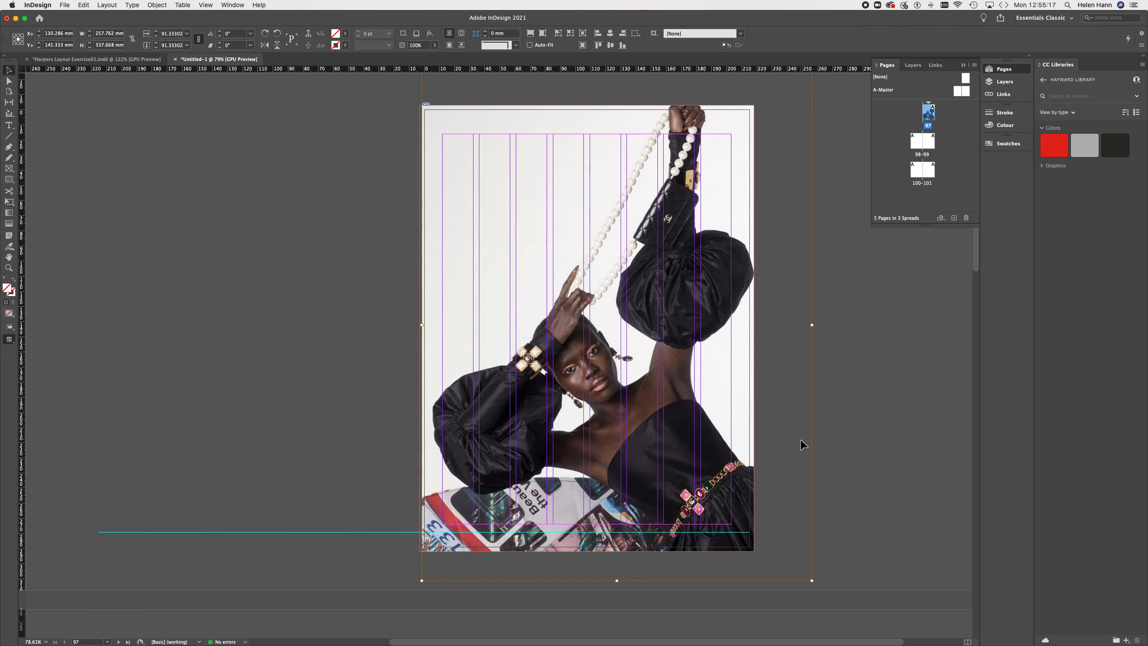
key("Right")
key("Right")
key("Right")
key("Right")
key("Right")
key("Right")
key("Right")
key("Right")
key("Right")
key("Right")
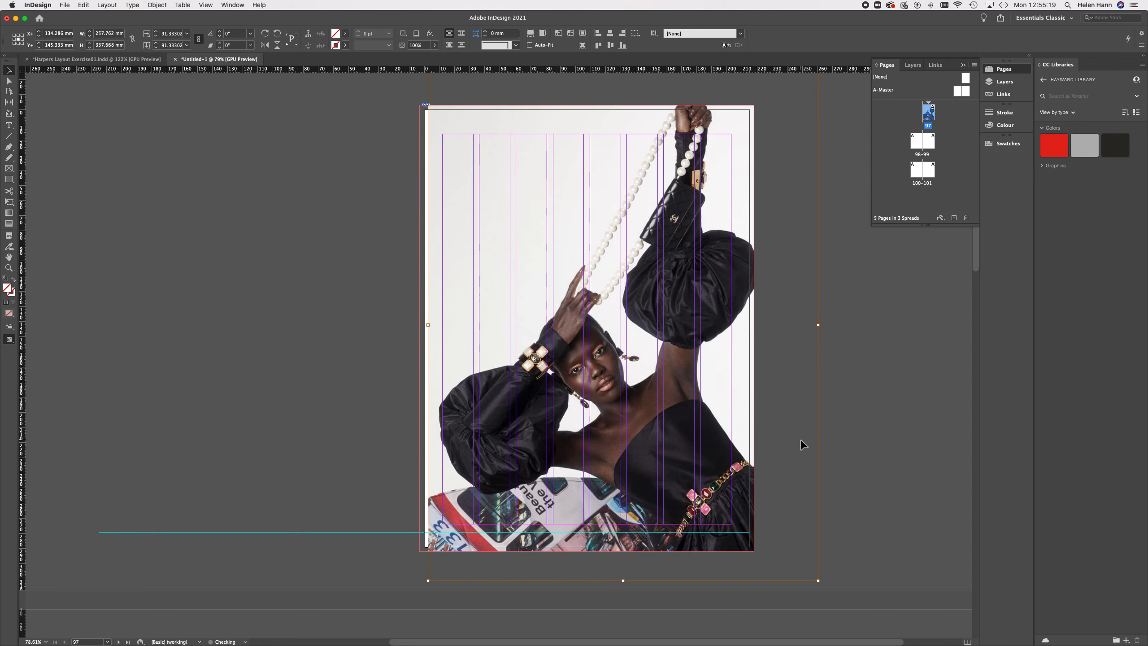
Step: Enlarge the photo to about 264 × 346 mm from its upper-right corner and nudge it about 11 mm down within the frame
left_click_drag(429, 581, 419, 590)
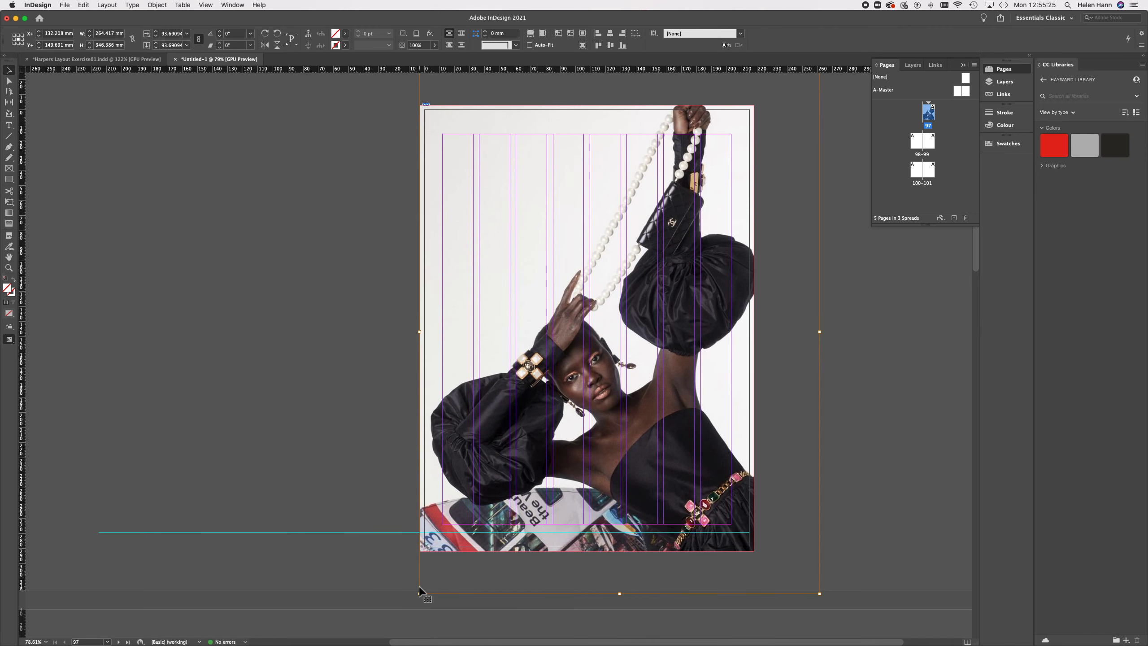
key("Down")
key("Down")
key("Down")
key("Down")
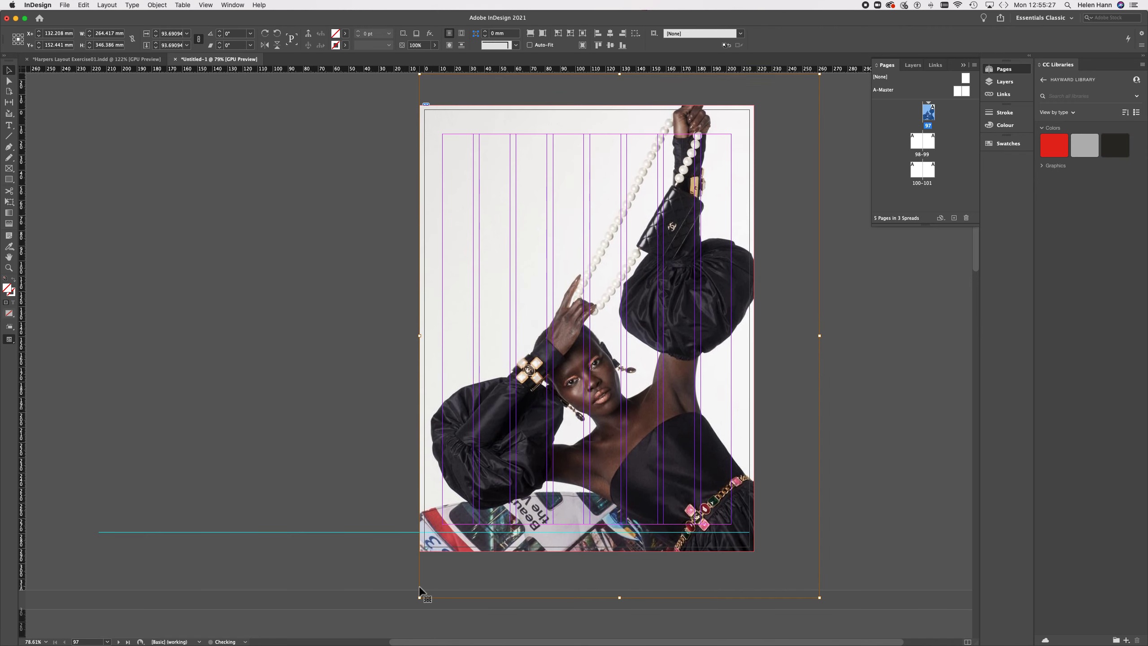
key("Down")
key("Down")
key("Down")
key("Down")
key("Down")
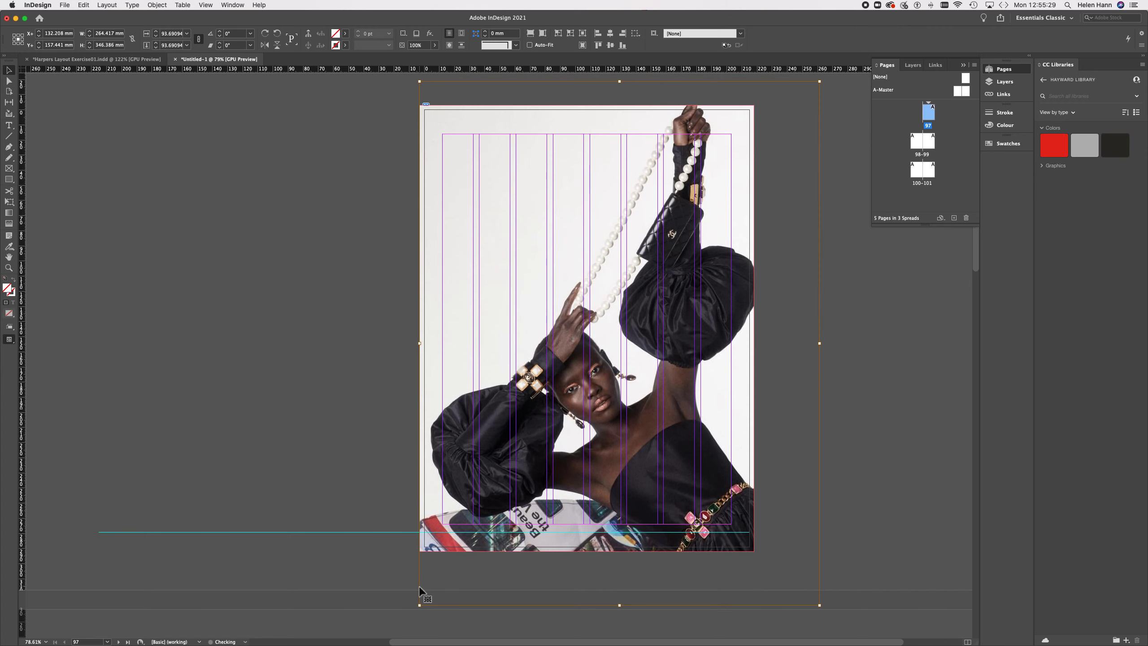
key("Down")
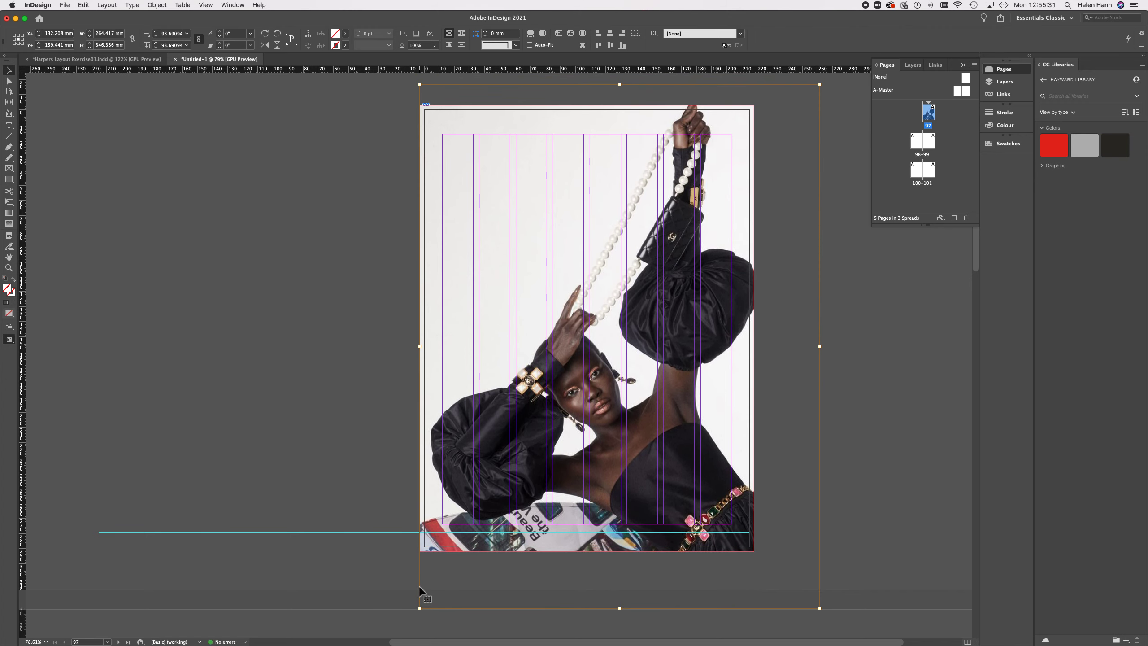
key("Down")
key("Down")
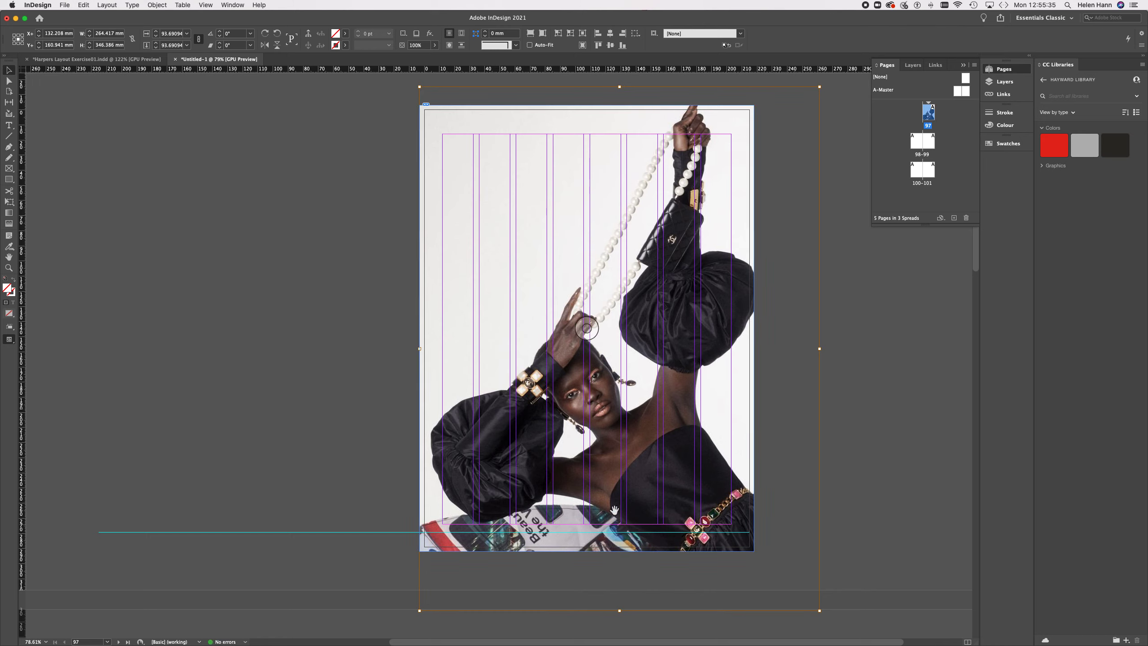
Step: Enlarge the photo to about 277 × 362 mm, keeping its lower-left corner fixed, and deselect it
left_click_drag(820, 87, 838, 85)
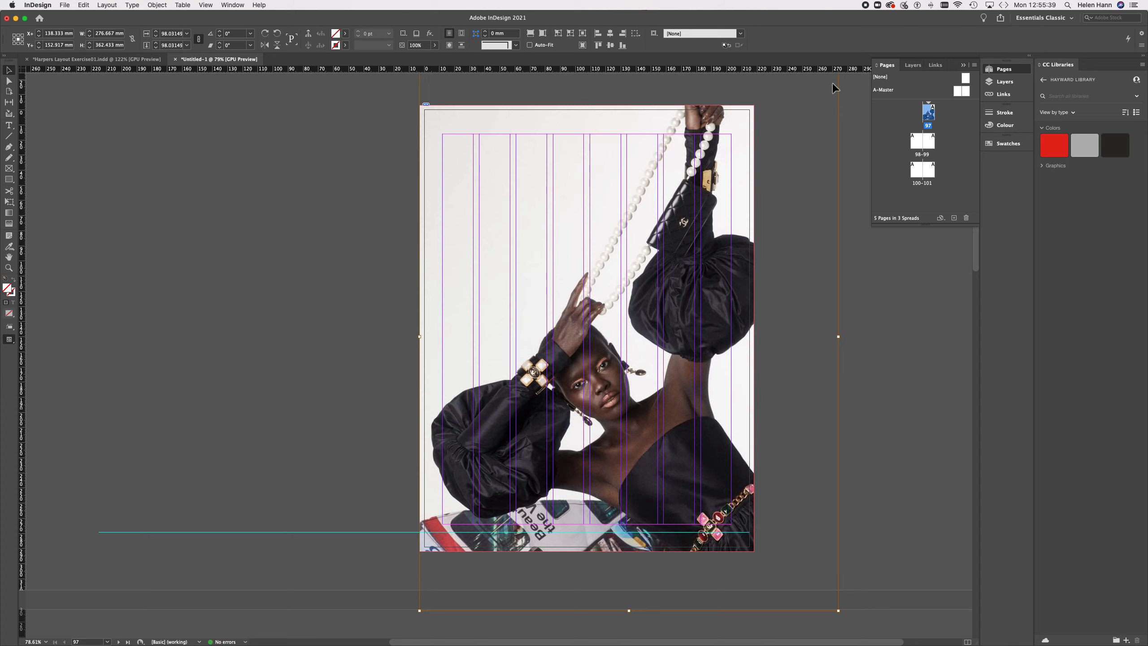
left_click(323, 253)
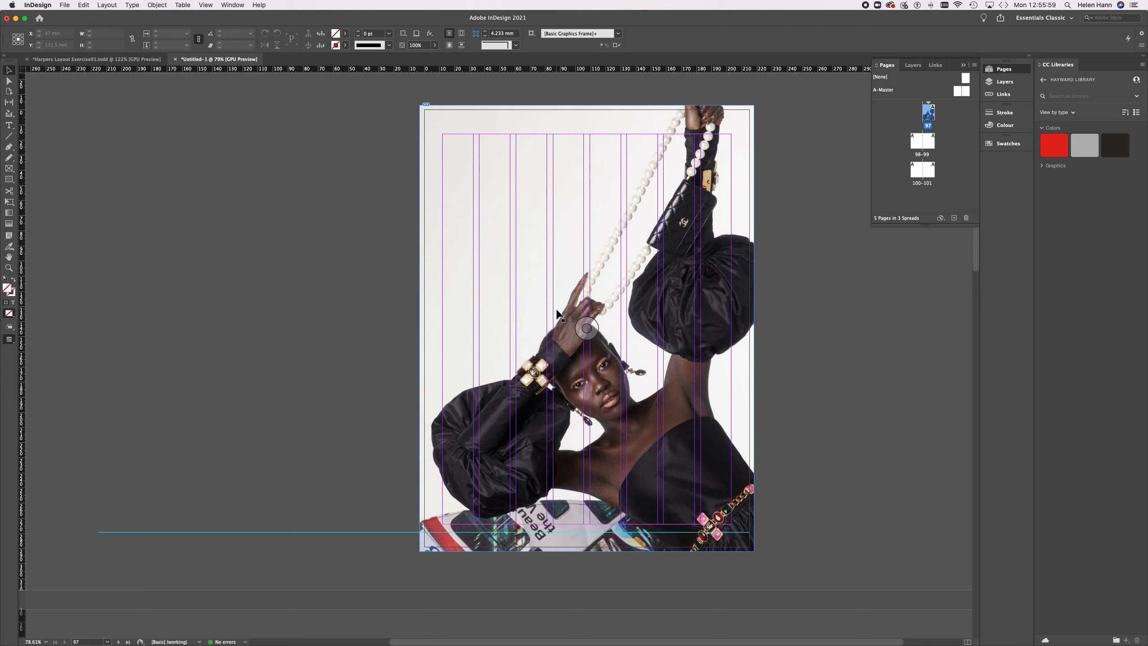
Step: Place Sign of the Times Text.docx on the pasteboard beside page 97 in a text frame about 194 × 263 mm
left_click(65, 6)
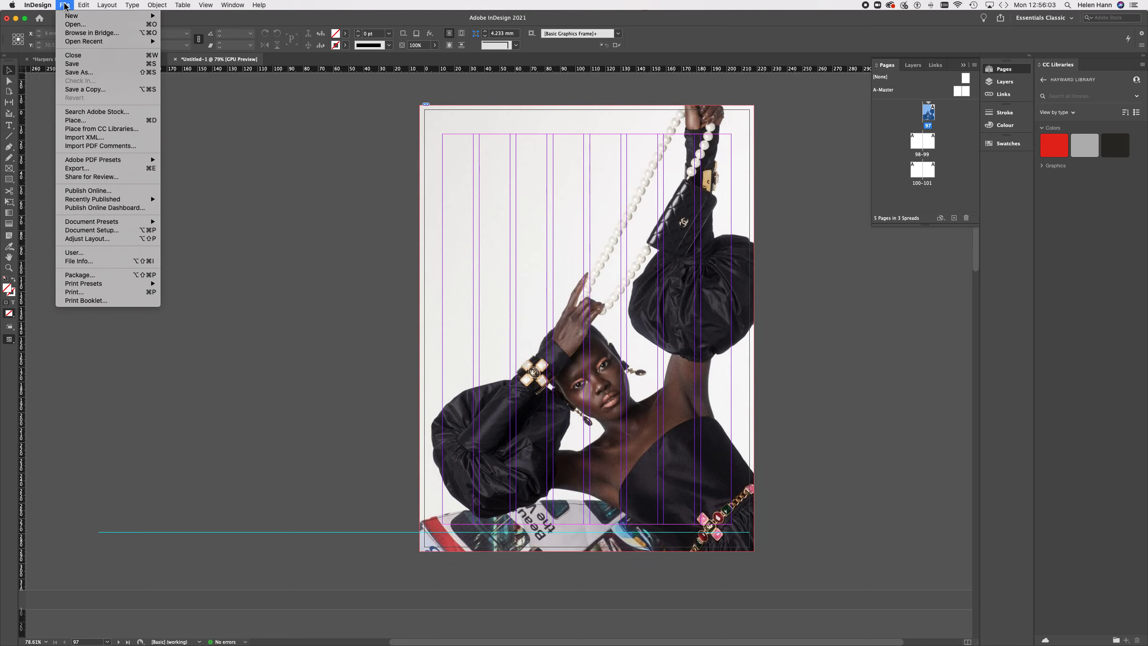
left_click(76, 121)
key("super+d")
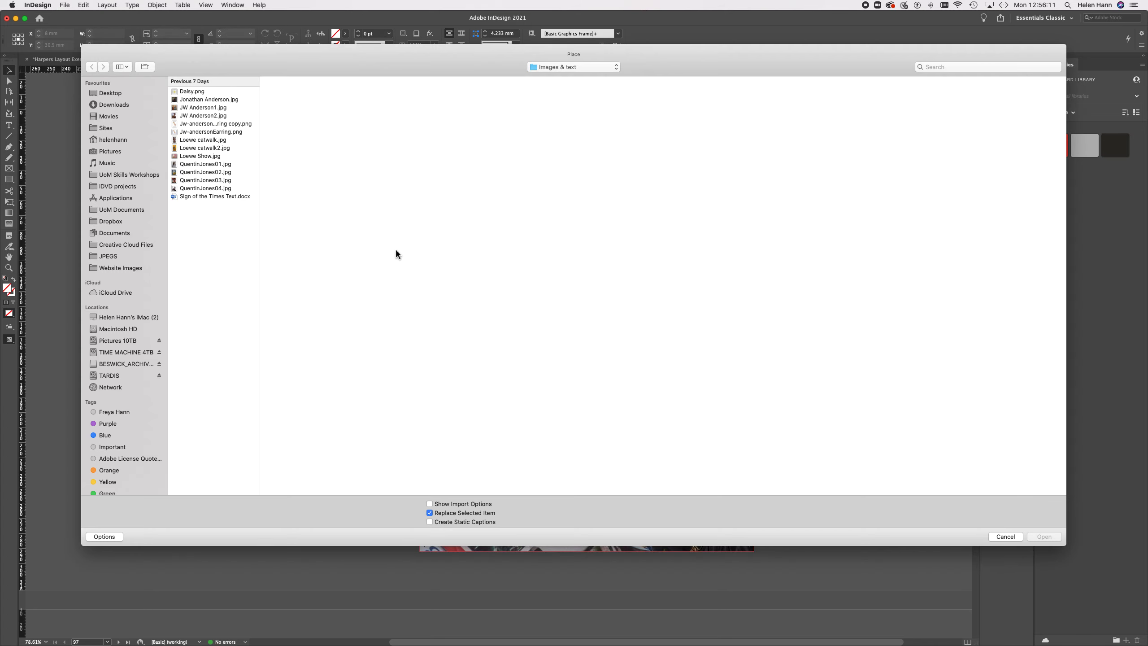
left_click(211, 198)
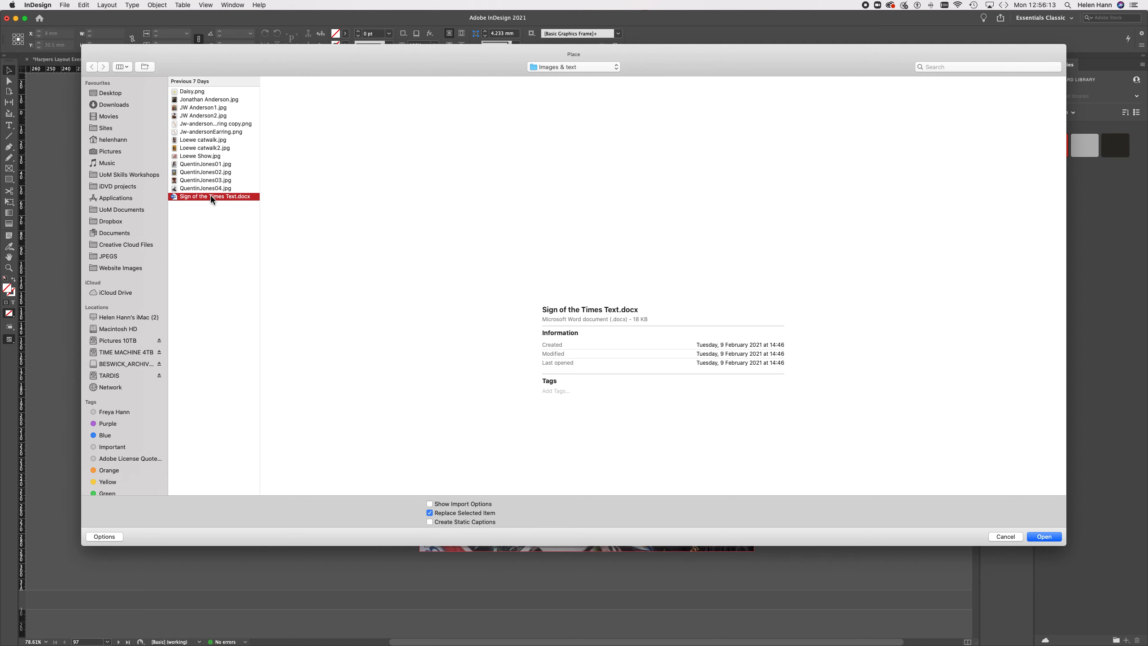
left_click(1048, 537)
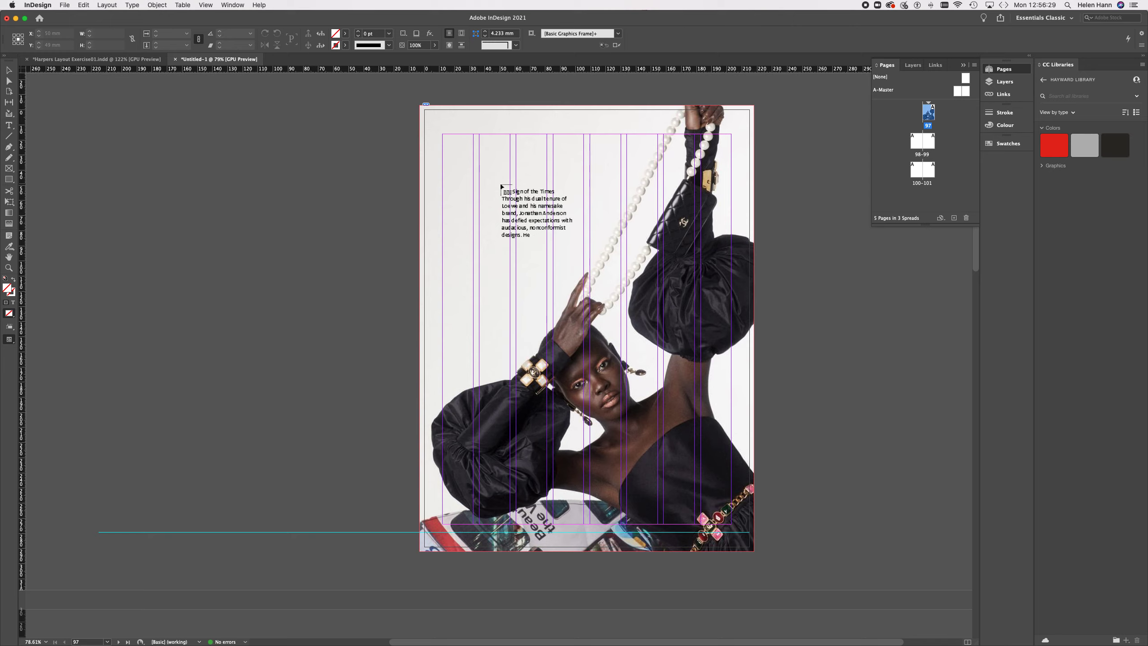
left_click_drag(501, 186, 98, 116)
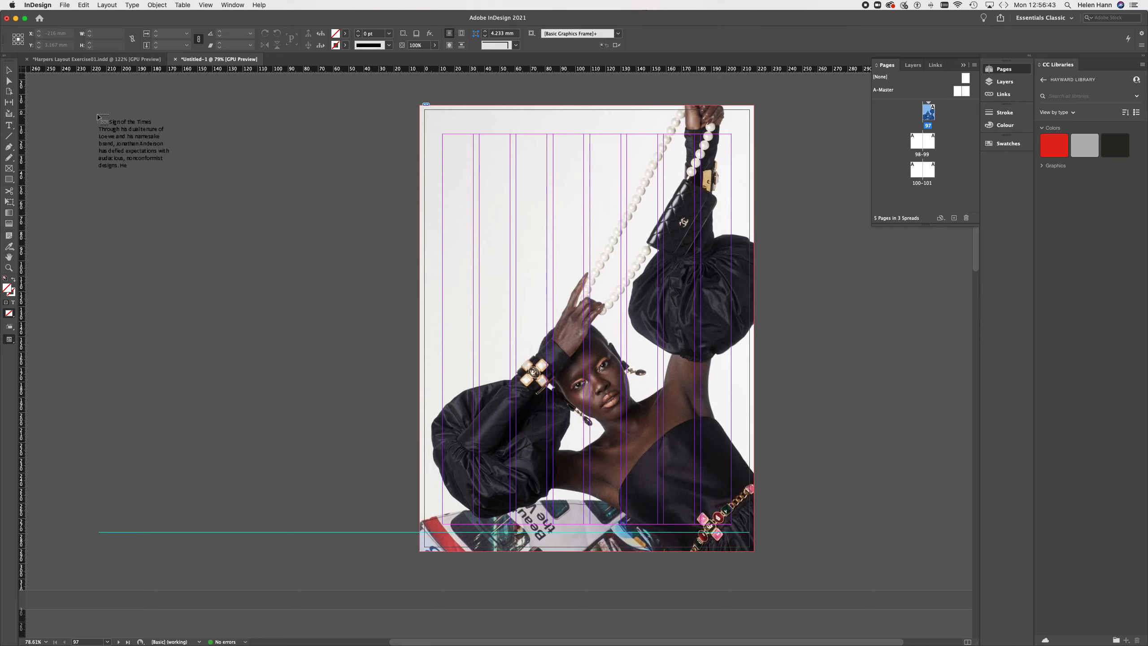
left_click_drag(97, 112, 389, 510)
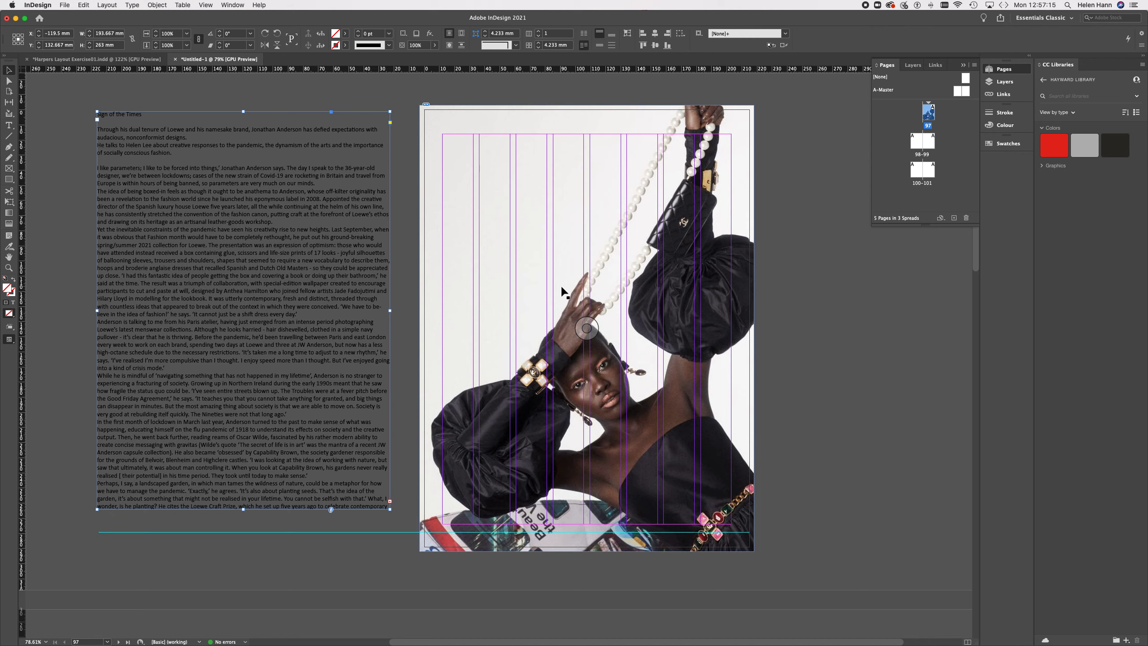
left_click(75, 135)
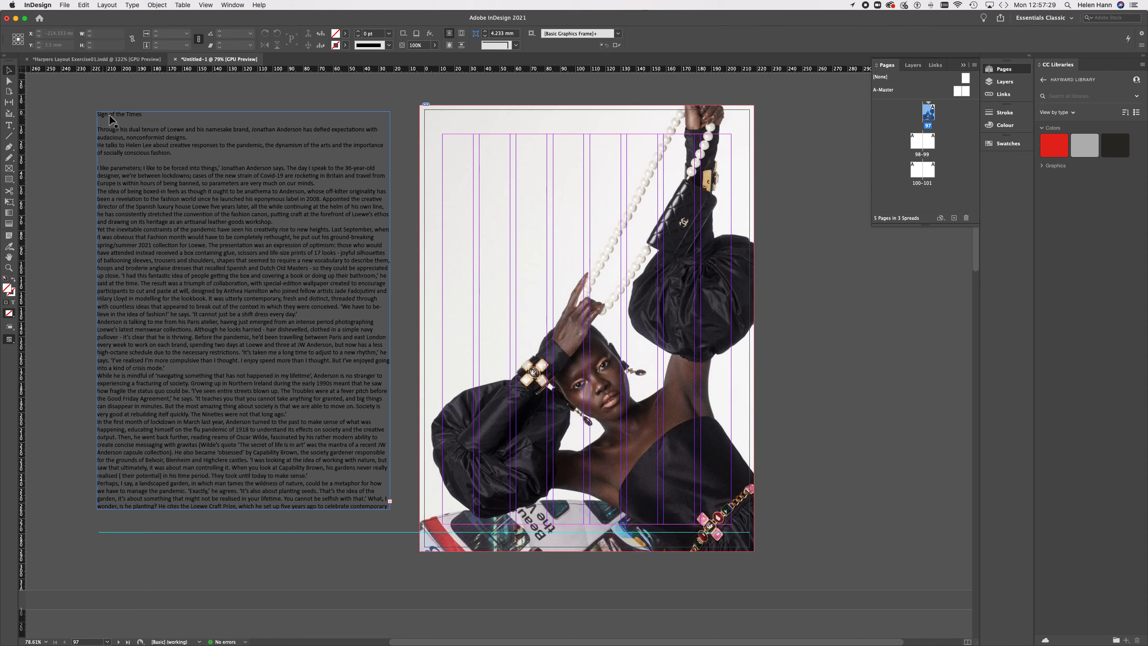
Step: Copy the headline "Sign of the Times" from the article text on the pasteboard
left_click(14, 126)
left_click(140, 117)
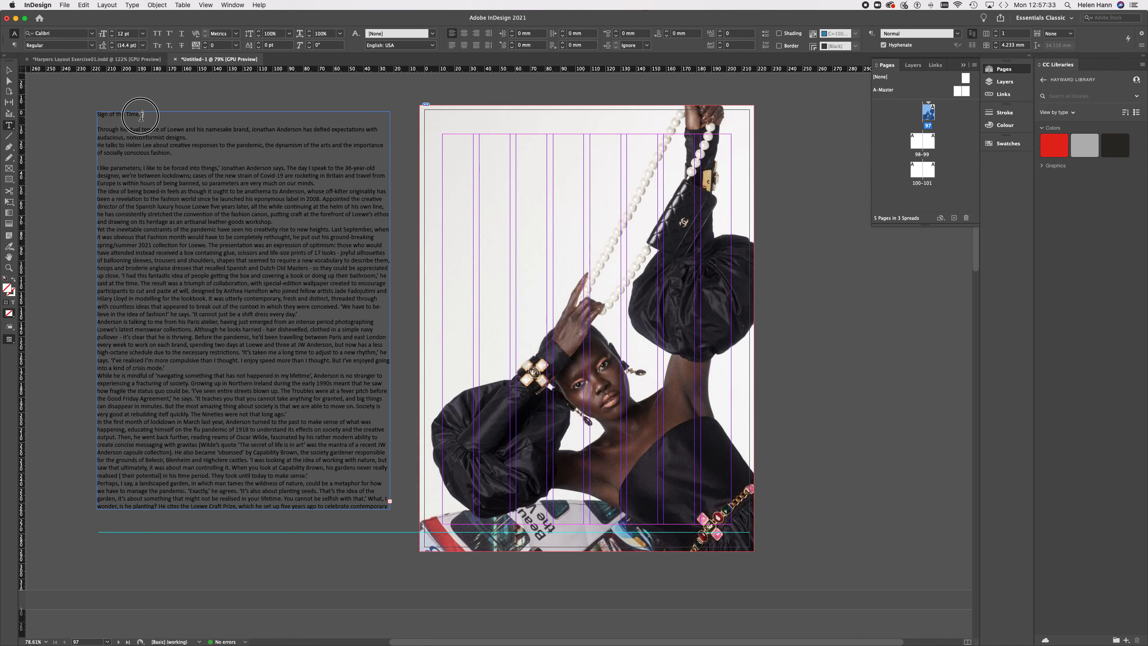
left_click_drag(140, 116, 76, 118)
key("super+c")
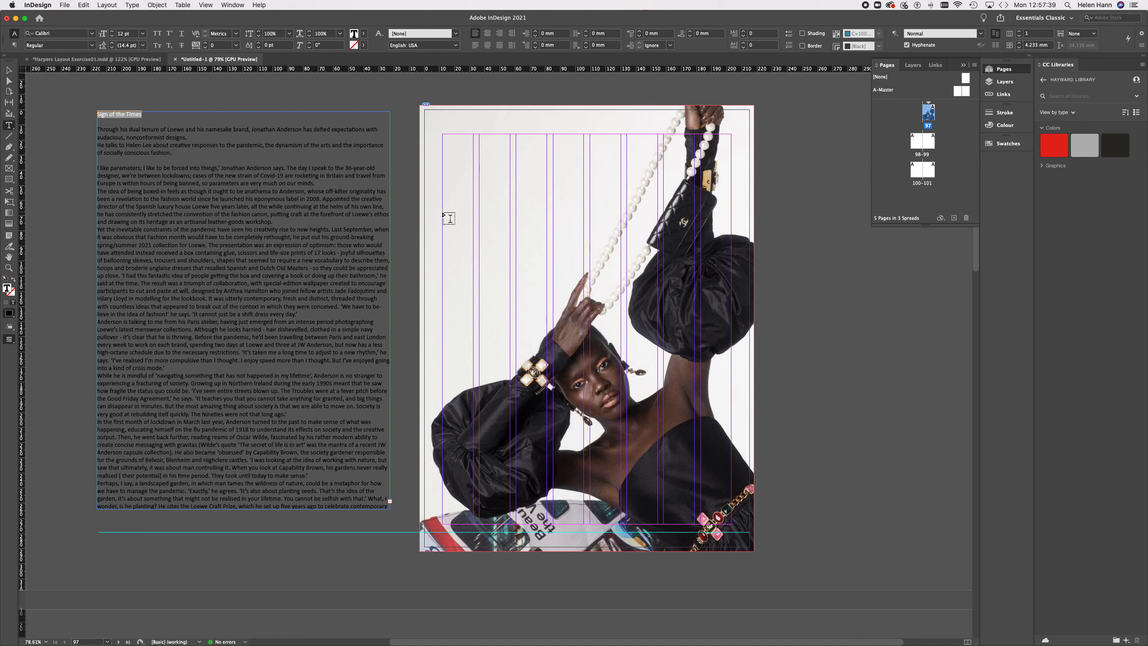
Step: Draw a text frame about 118 × 46 mm from page 97's inner left margin over the photo and paste the headline into it
left_click_drag(443, 212, 623, 282)
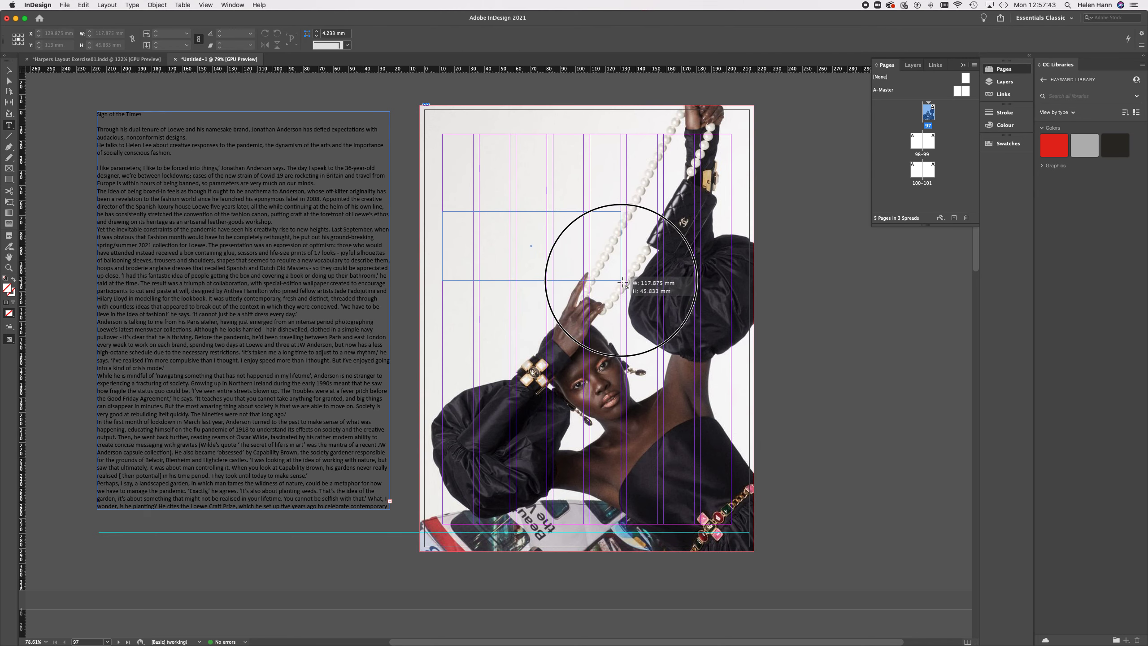
left_click_drag(624, 283, 622, 282)
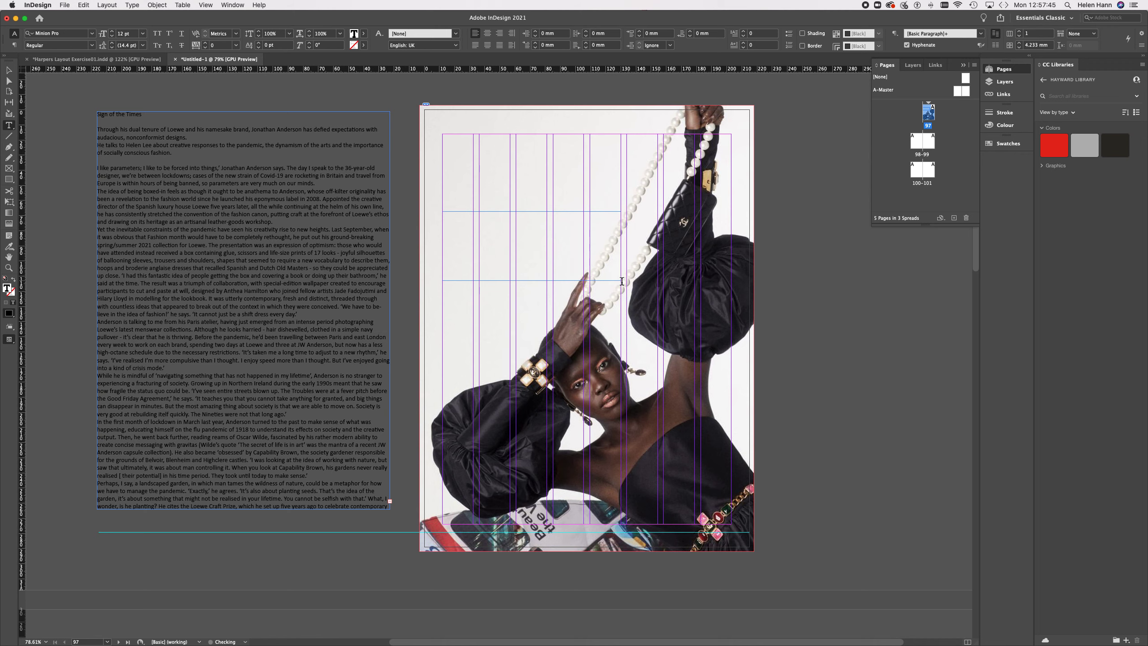
key("super+v")
Step: Set the whole headline on page 97 to 66 pt
key("super+a")
key("super+shift+period")
key("super+shift+period")
key("super+shift+period")
key("super+shift+period")
key("super+shift+period")
key("super+shift+period")
key("super+shift+period")
key("super+shift+period")
key("super+shift+period")
key("super+shift+period")
key("super+shift+period")
key("super+shift+period")
key("super+shift+period")
key("super+shift+period")
key("super+shift+period")
key("super+shift+period")
key("super+shift+period")
key("super+shift+period")
key("super+shift+period")
key("super+shift+period")
key("super+shift+period")
key("super+shift+period")
key("super+shift+period")
key("super+shift+period")
key("super+shift+period")
key("super+shift+period")
key("super+shift+period")
key("super+shift+period")
key("super+shift+period")
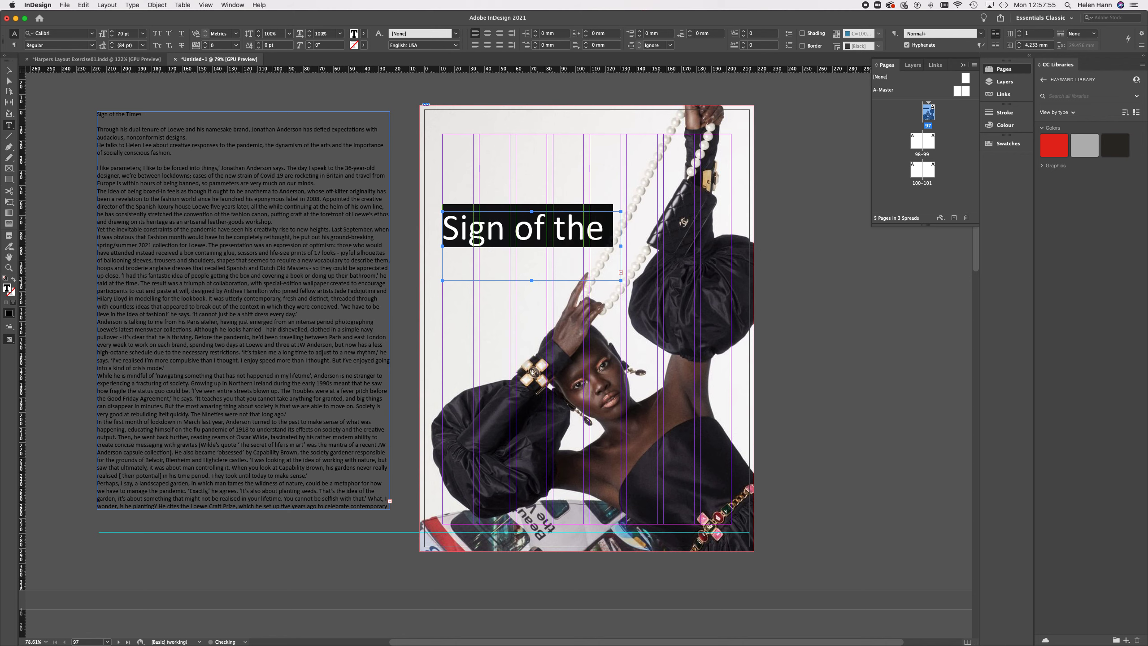
key("super+shift+comma")
key("super+shift+comma")
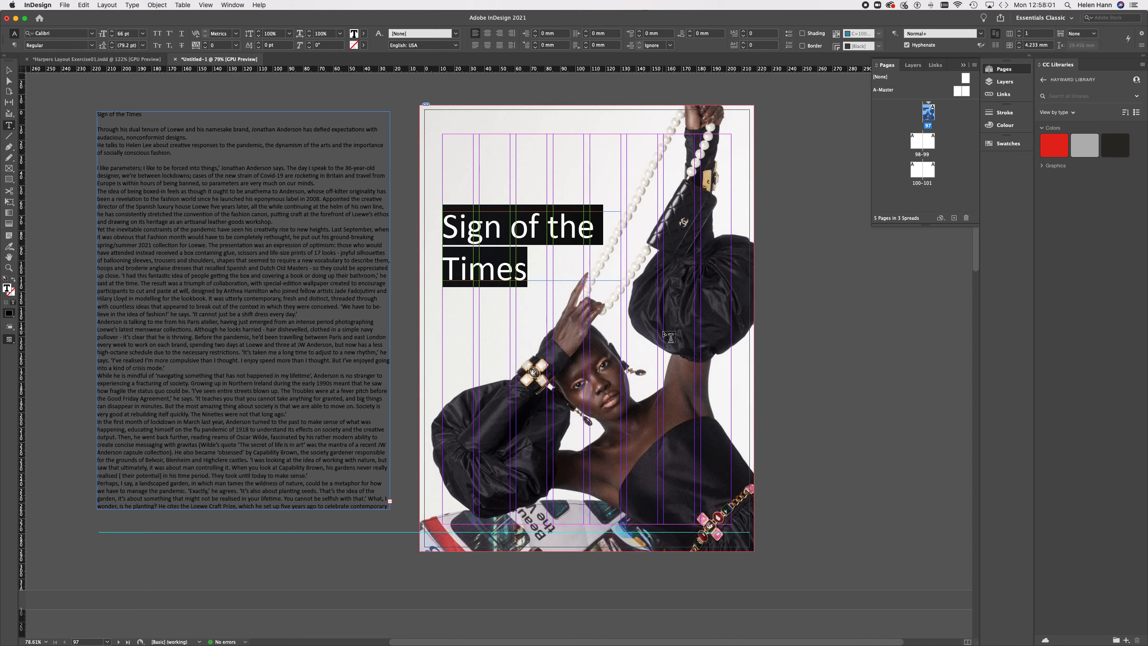
Step: Set the headline in Didot Regular and extend its text frame downward to a height of about 67 mm
left_click(73, 34)
type("Didot")
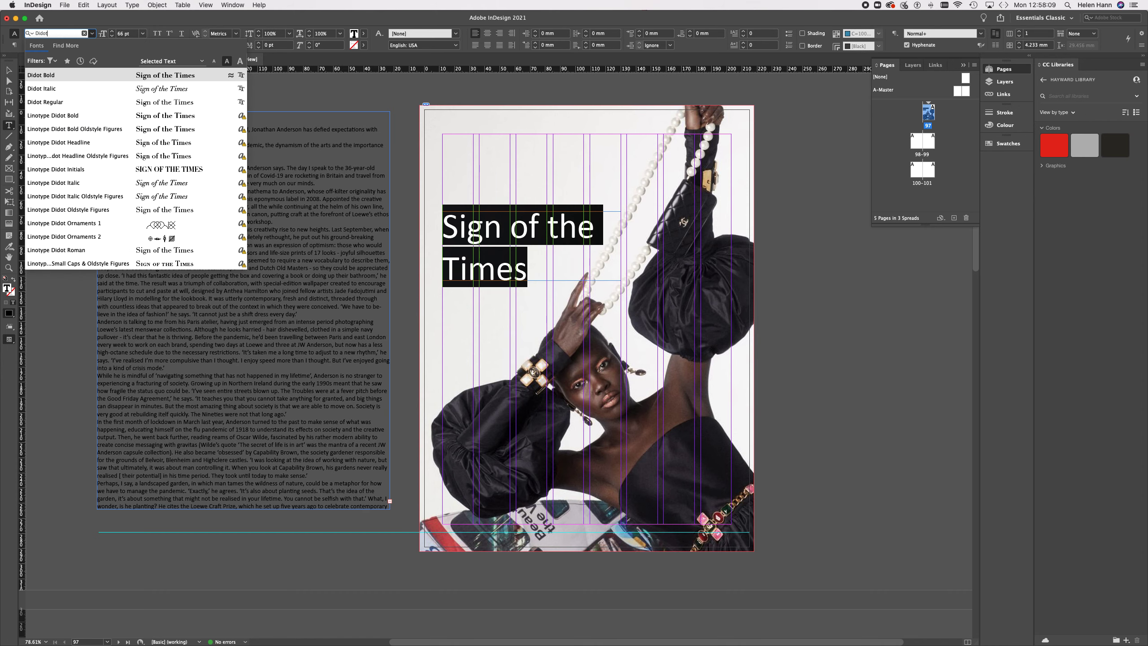
left_click(63, 103)
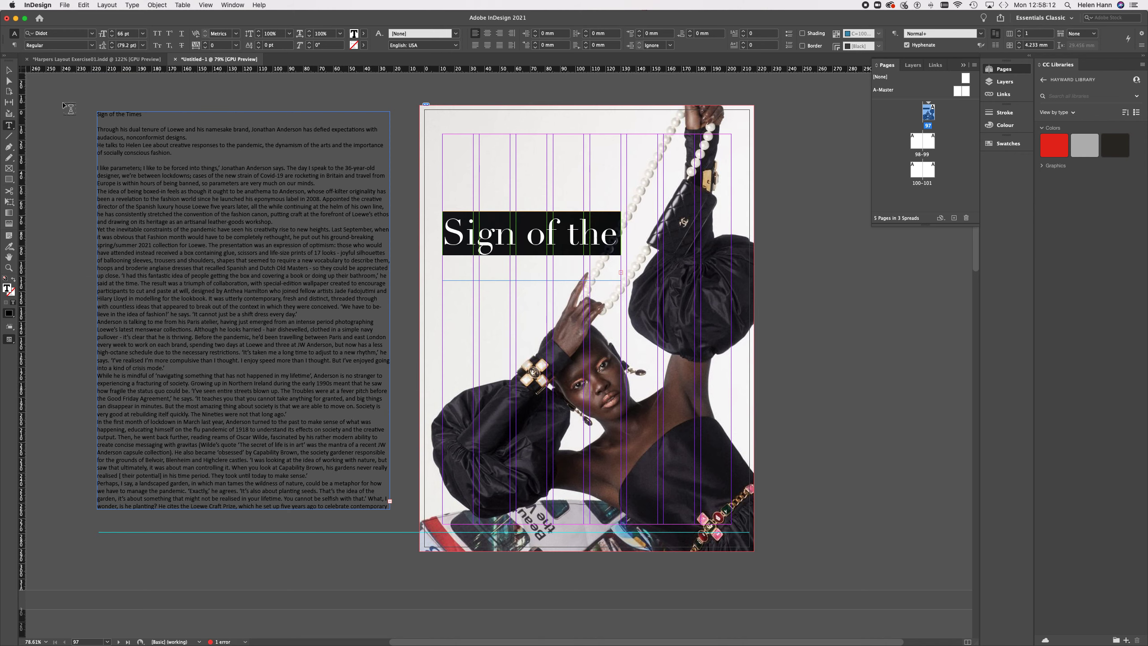
left_click(9, 70)
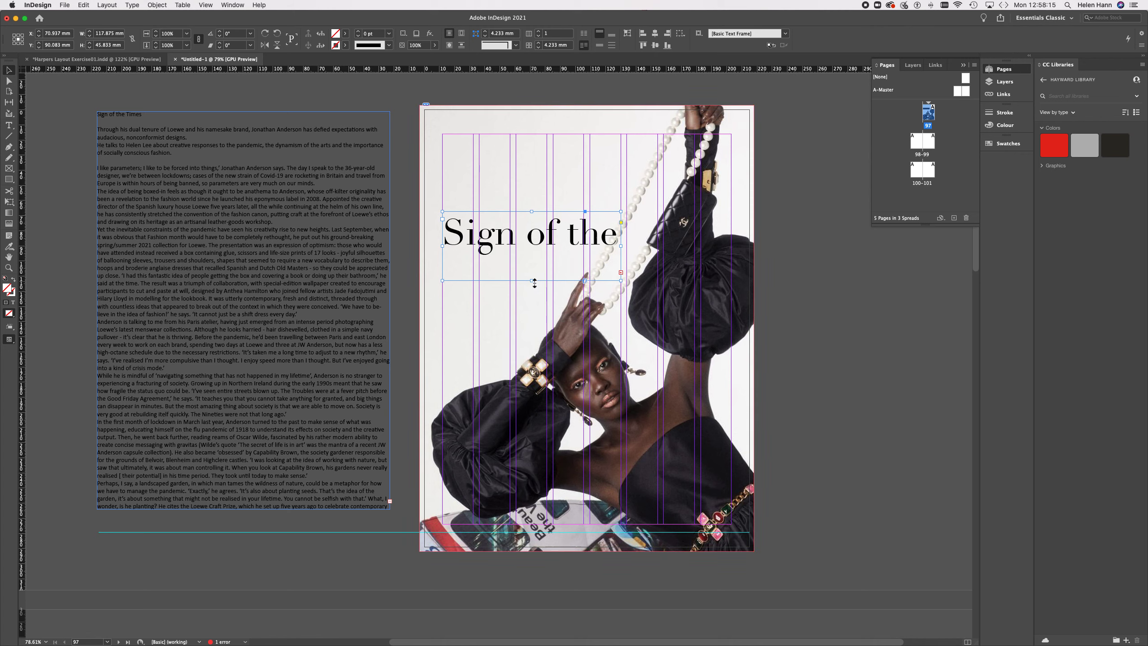
left_click_drag(532, 281, 532, 313)
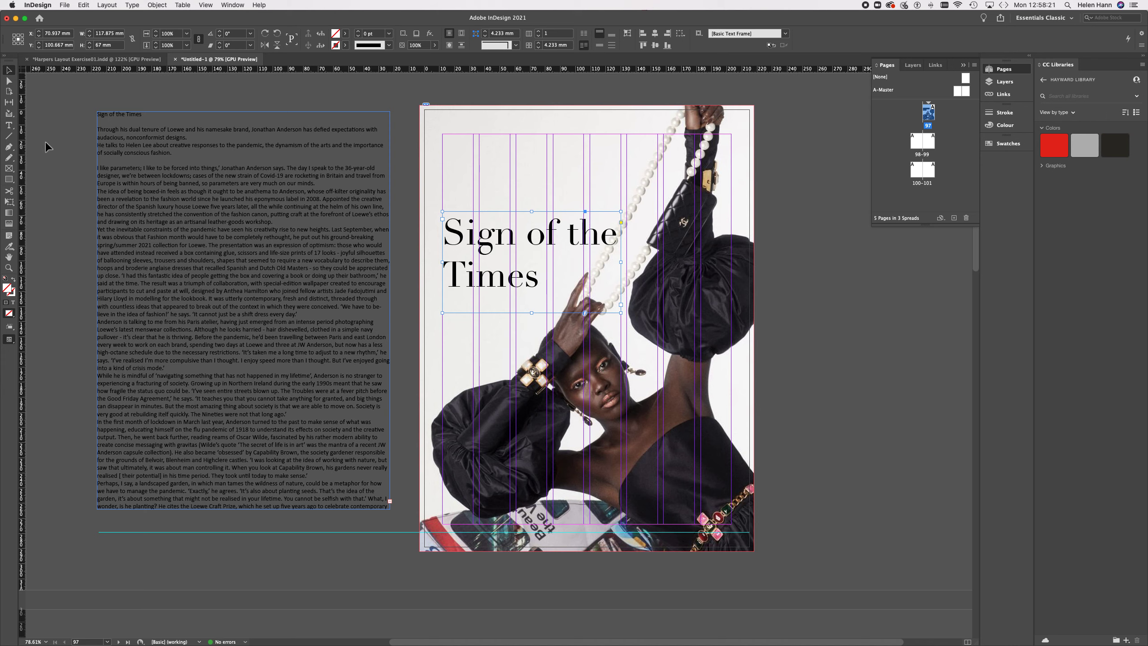
Step: Format the whole "Sign of the Times" headline on page 97 as All Caps
left_click(9, 125)
left_click_drag(544, 280, 432, 231)
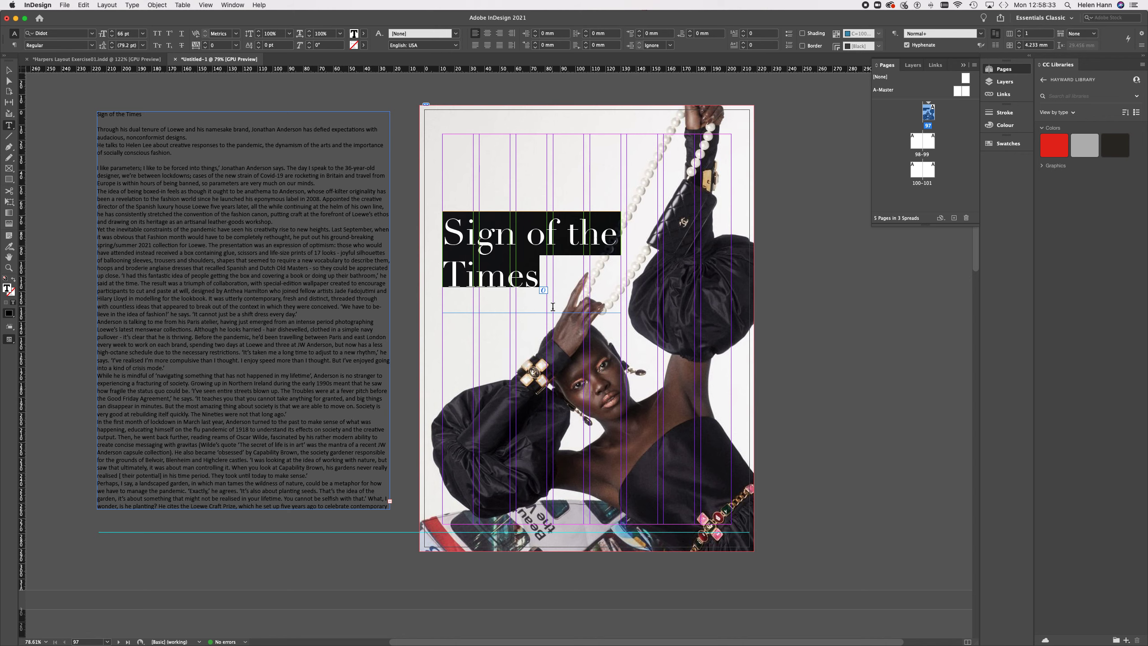
left_click(158, 34)
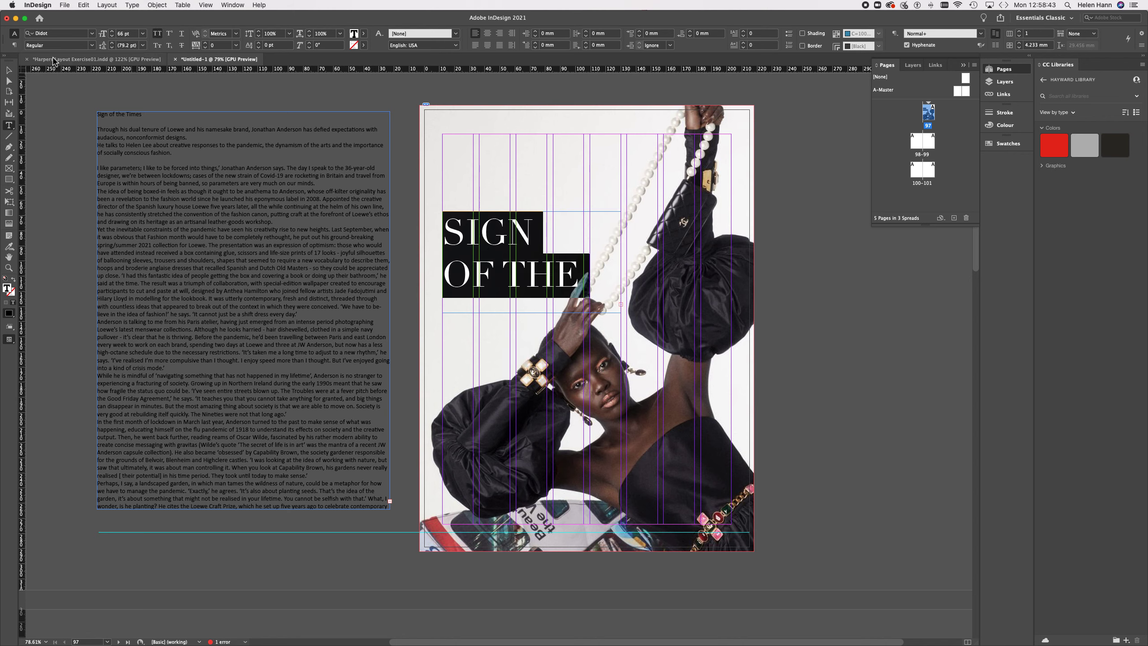
Step: Widen the headline's text frame to about 142 mm and move it up to the upper column margin of page 97
left_click(9, 70)
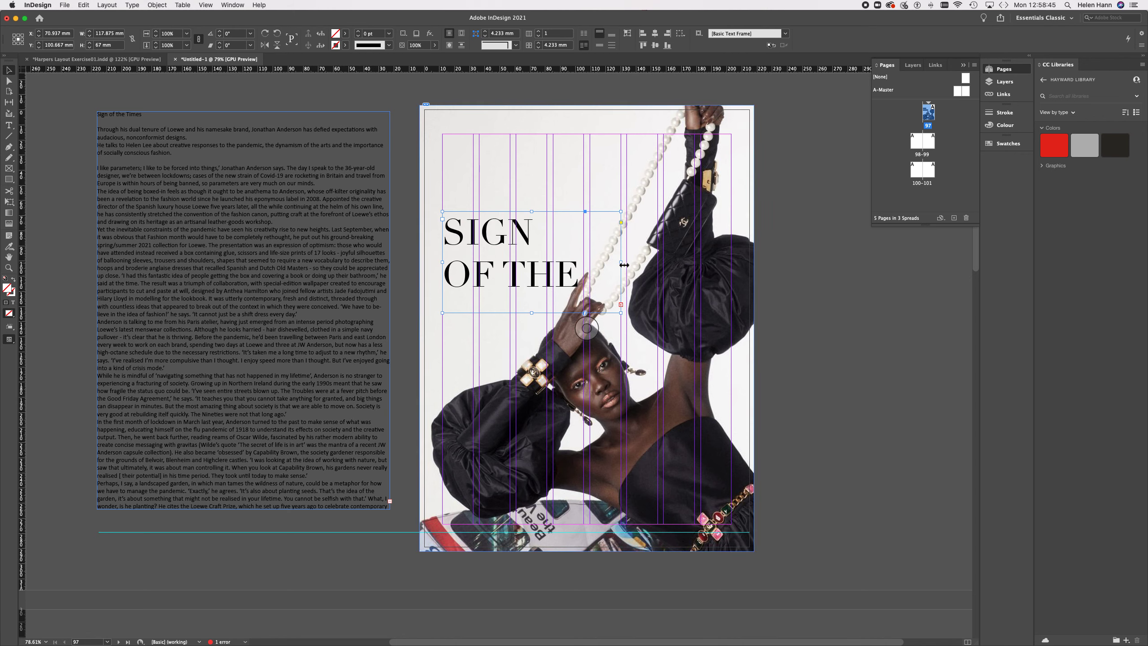
left_click_drag(621, 262, 657, 266)
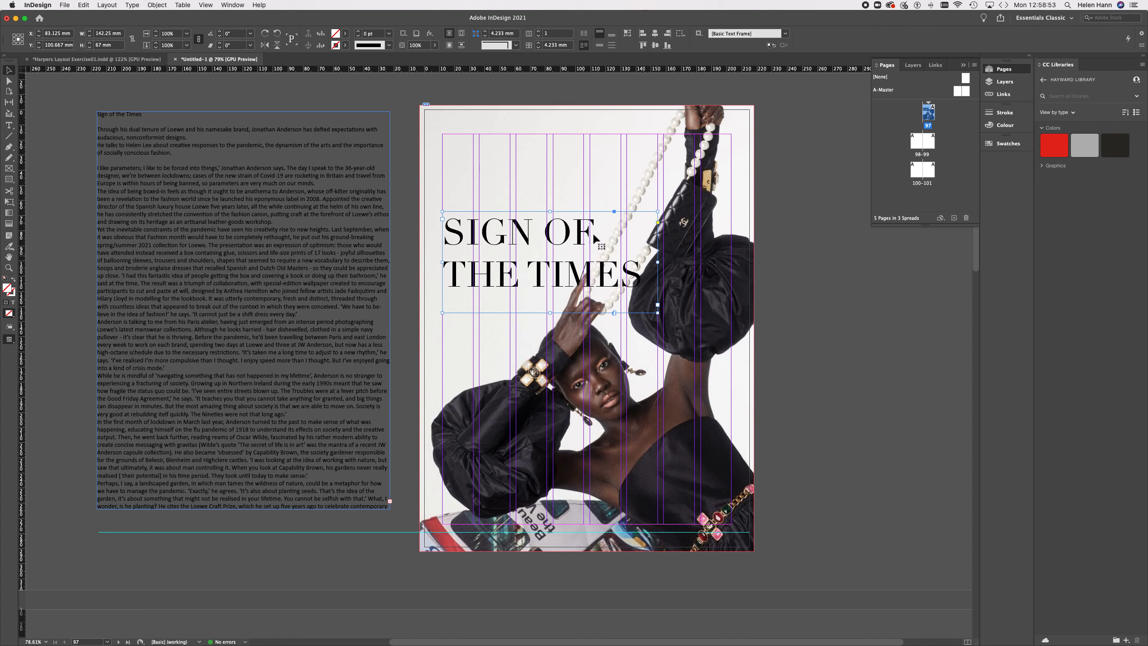
left_click(9, 268)
left_click(9, 70)
left_click(528, 242)
left_click_drag(528, 242, 533, 168)
Step: Set the leading of the whole "Sign of the Times" headline to 66 pt
left_click(9, 267)
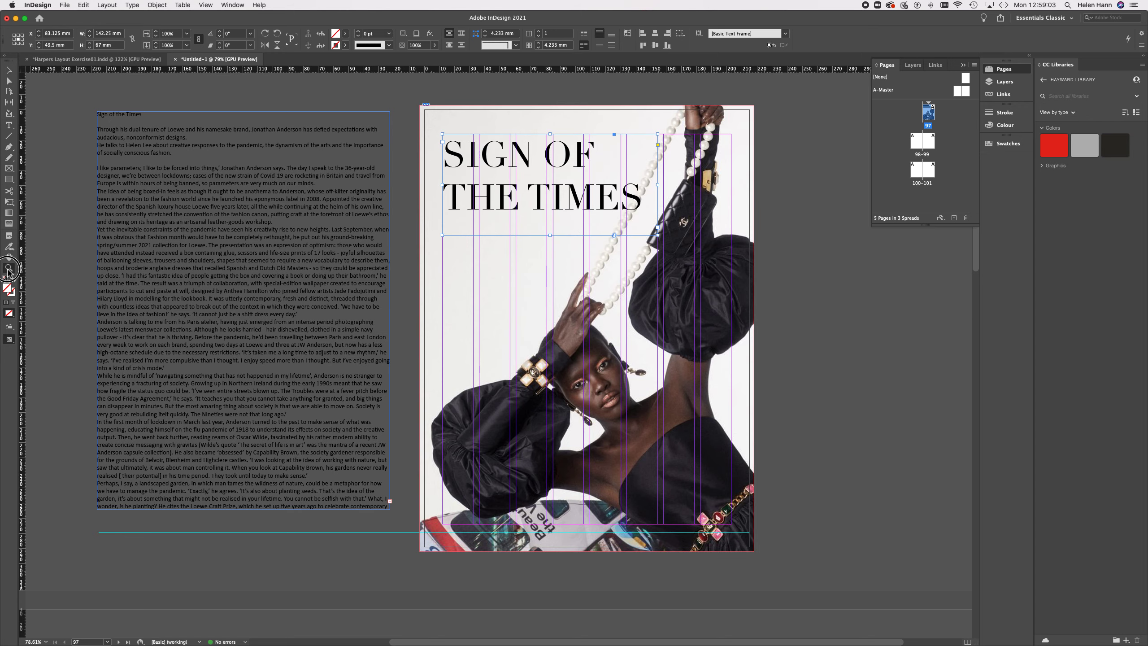
left_click(514, 188)
left_click_drag(573, 197, 627, 215)
left_click_drag(573, 290, 484, 410)
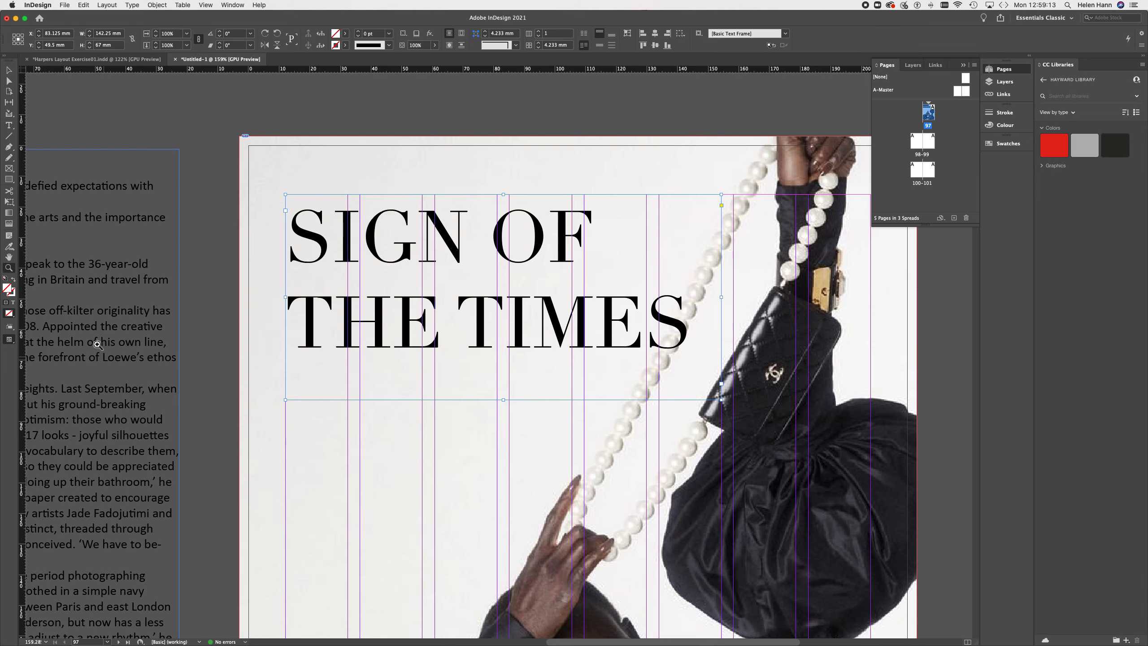
scroll(113, 328, "left", 8)
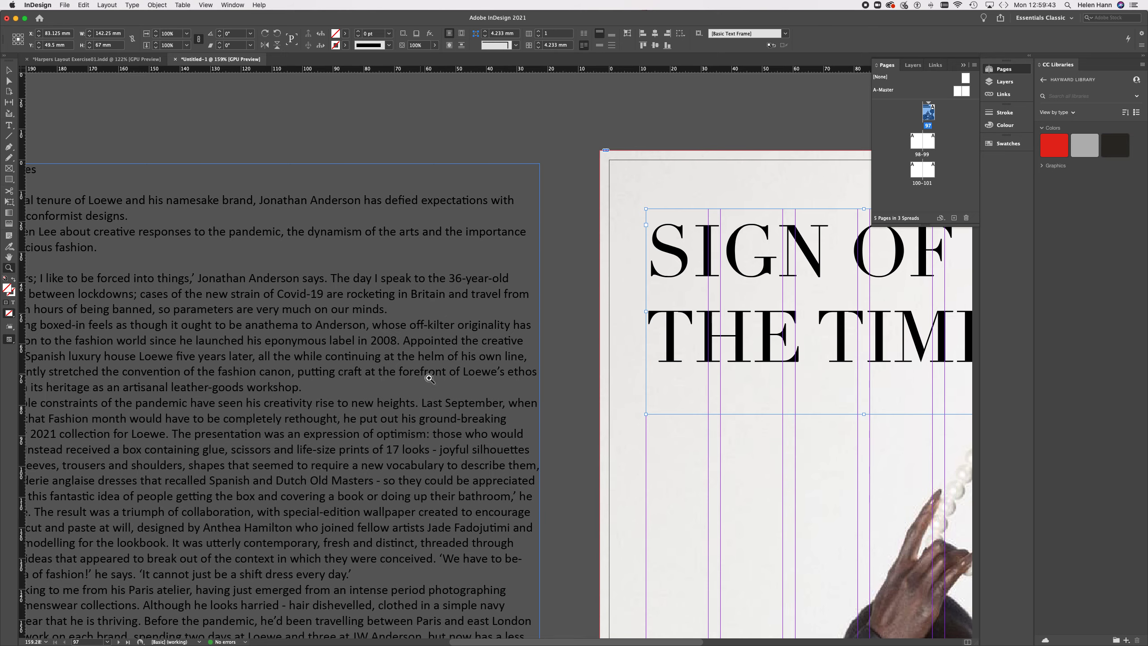
scroll(435, 416, "right", 5)
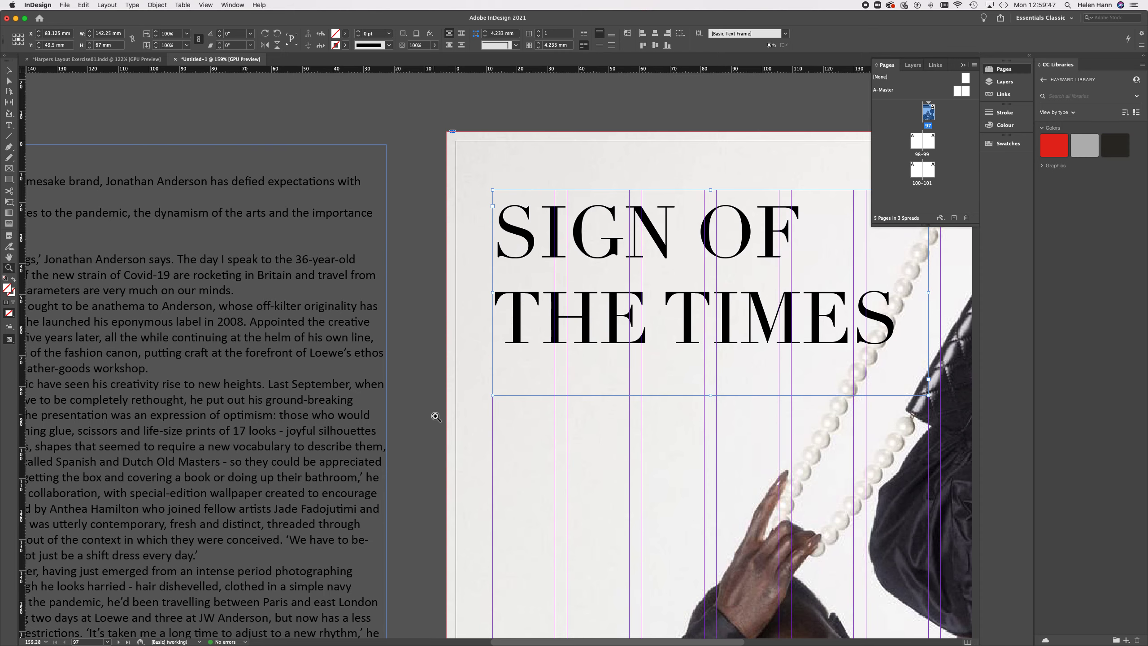
scroll(436, 417, "right", 5)
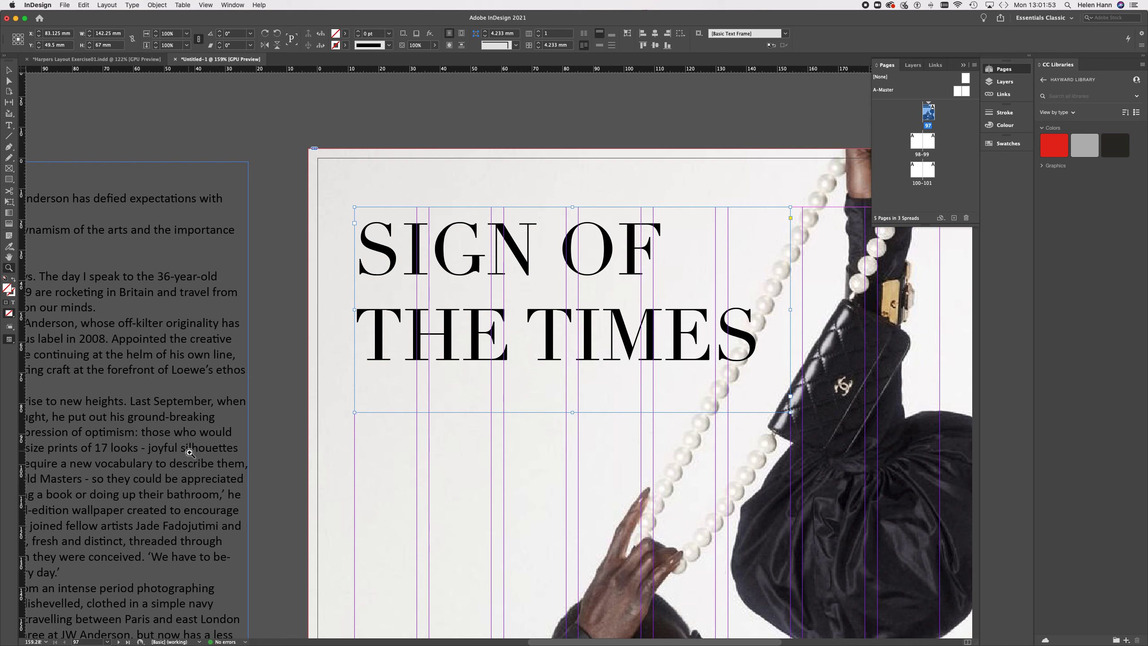
left_click(8, 125)
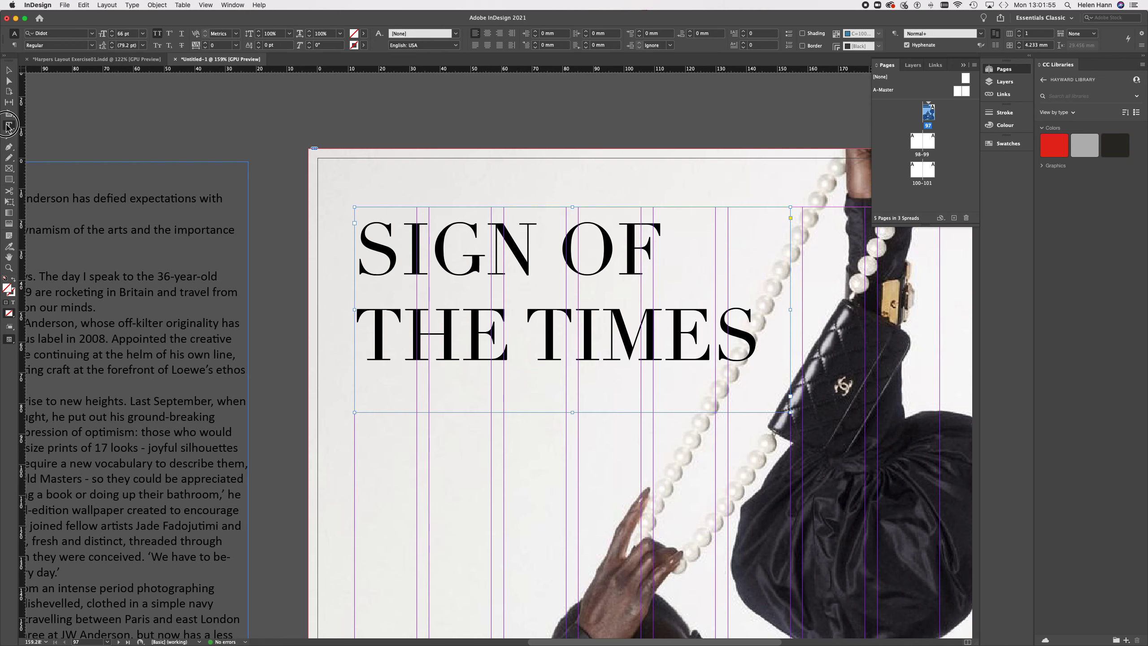
left_click_drag(365, 238, 754, 341)
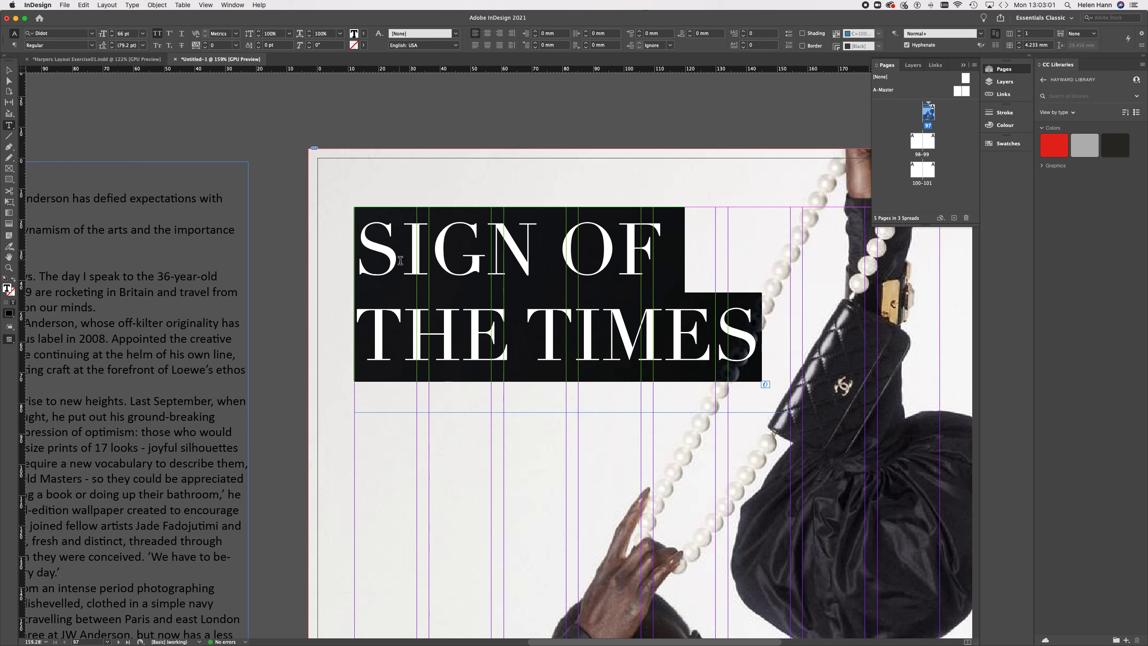
left_click(362, 241)
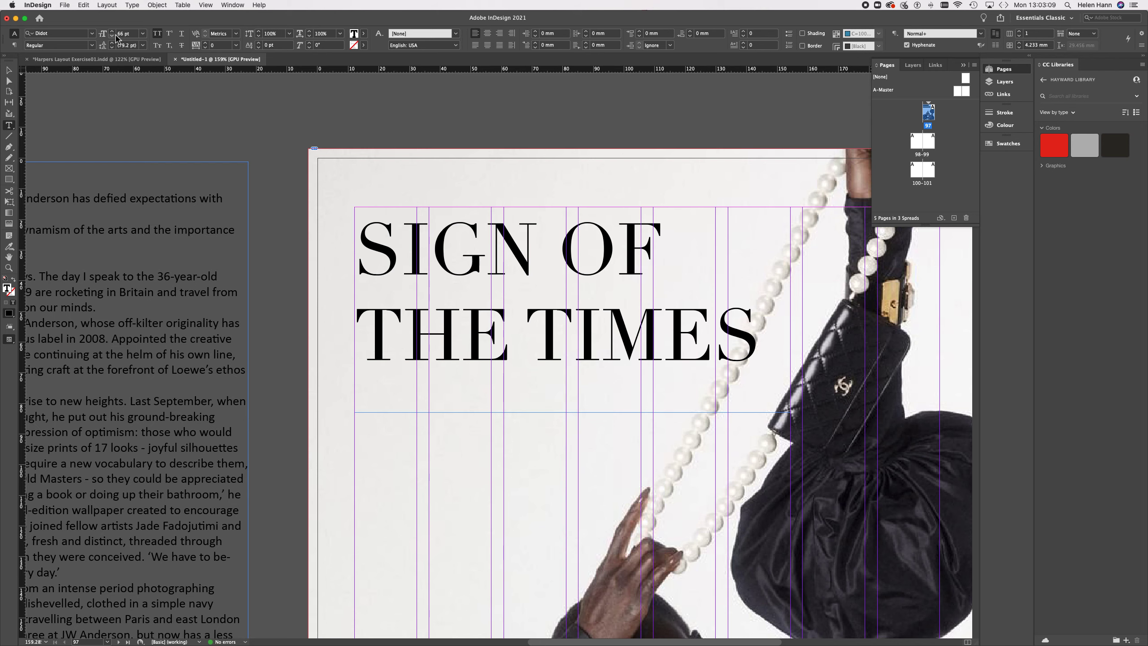
left_click_drag(362, 232, 745, 340)
double_click(126, 46)
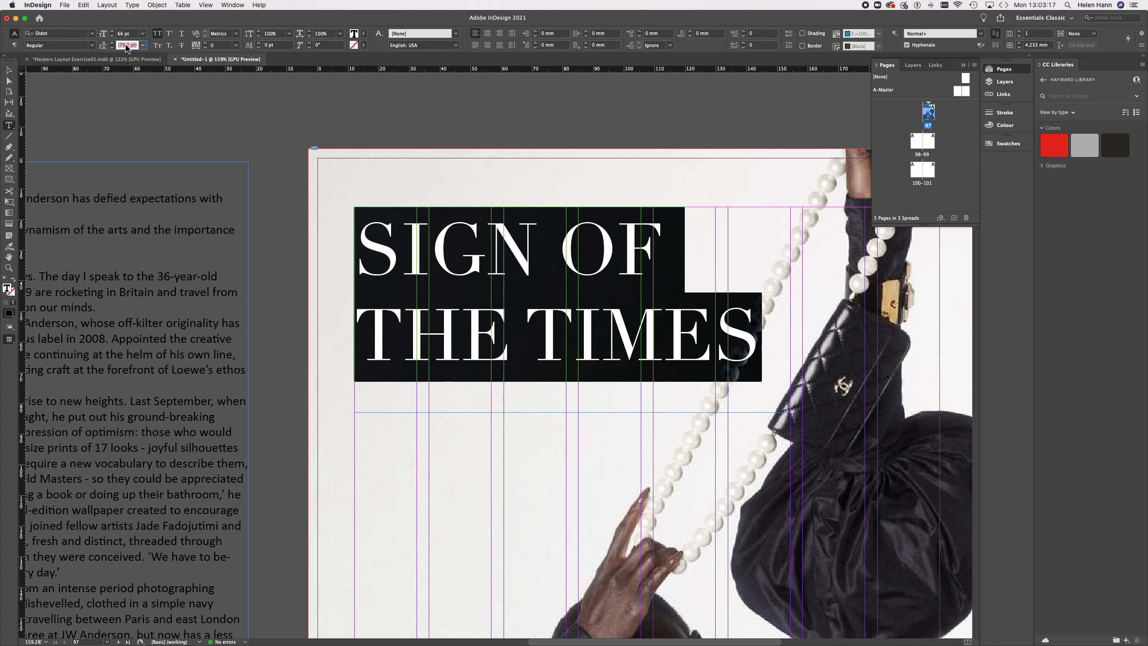
type("66")
key("Return")
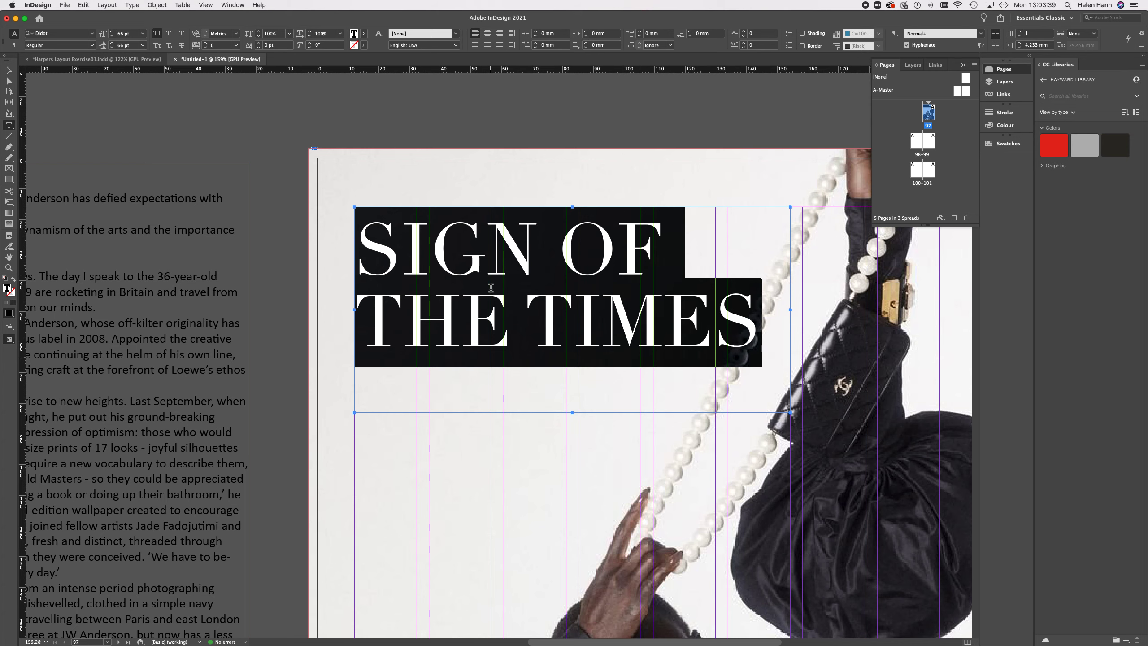
Step: Replace the N of SIGN with a lowercase y and inspect how its descender meets the headline's second line
left_click(493, 261)
left_click_drag(494, 258, 525, 258)
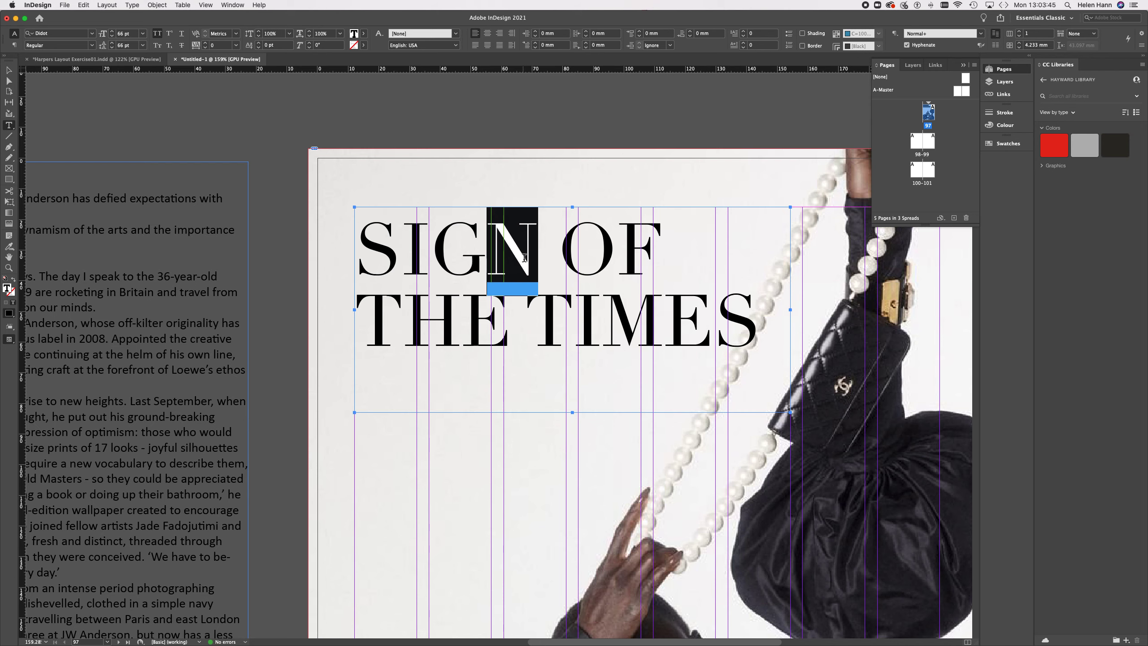
type("Y")
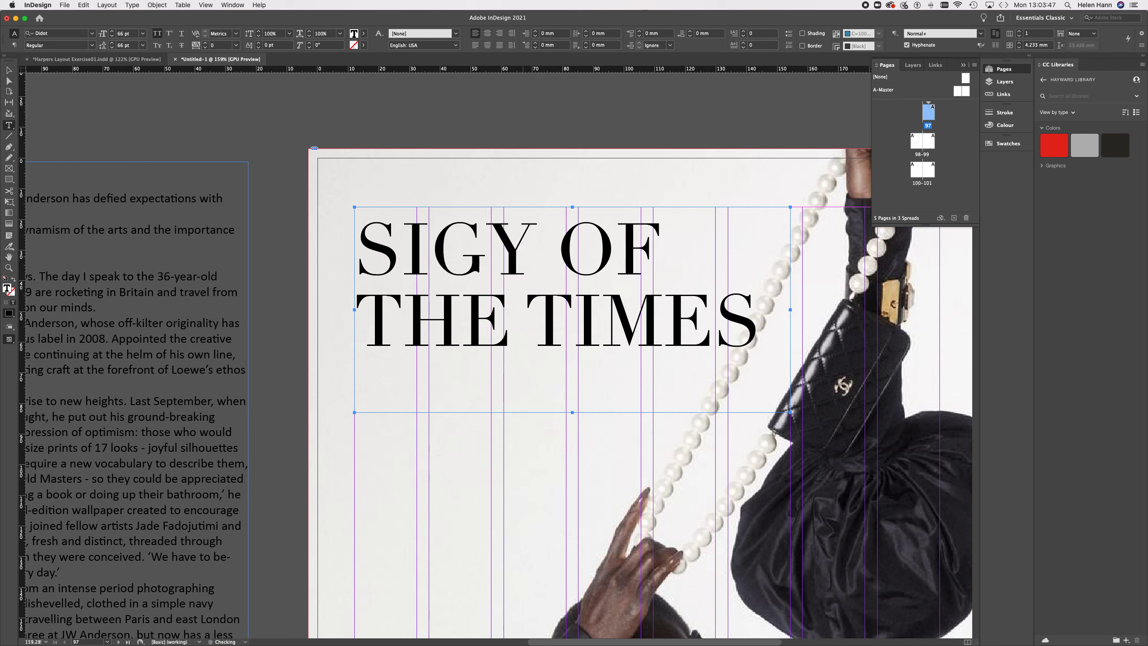
left_click_drag(518, 250, 486, 251)
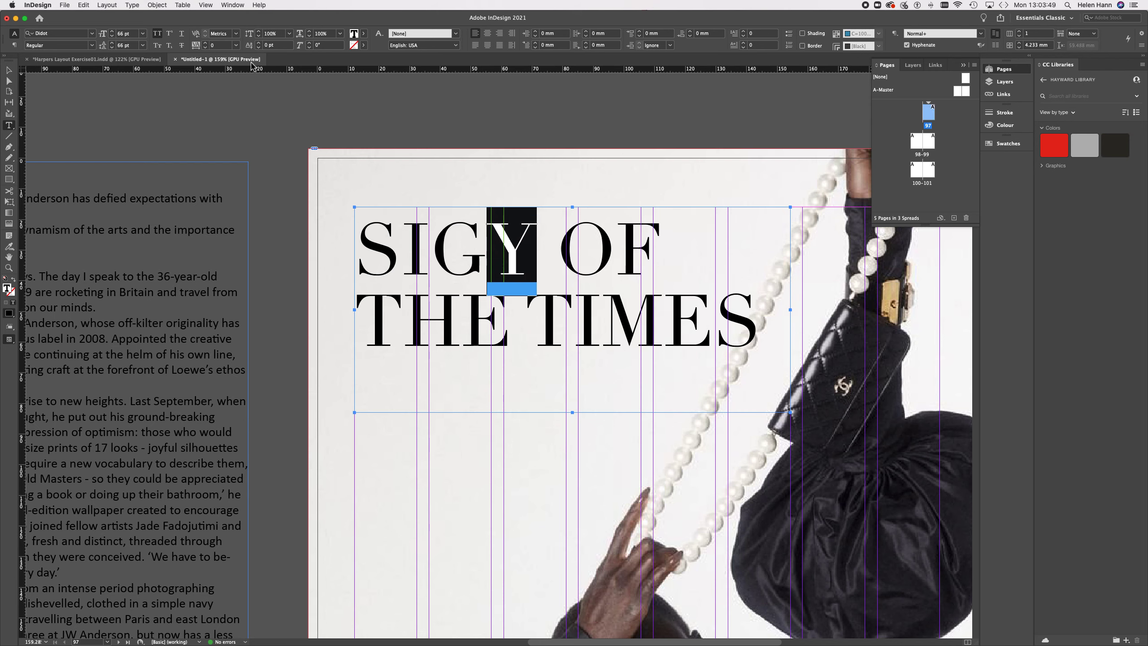
left_click(159, 34)
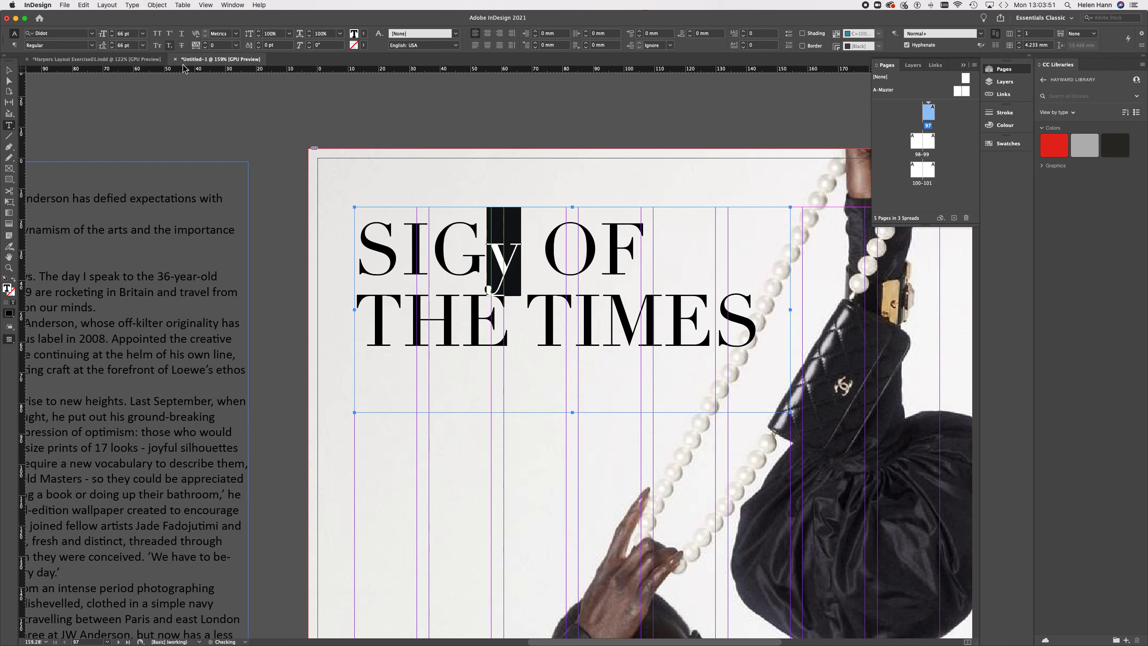
left_click(486, 316)
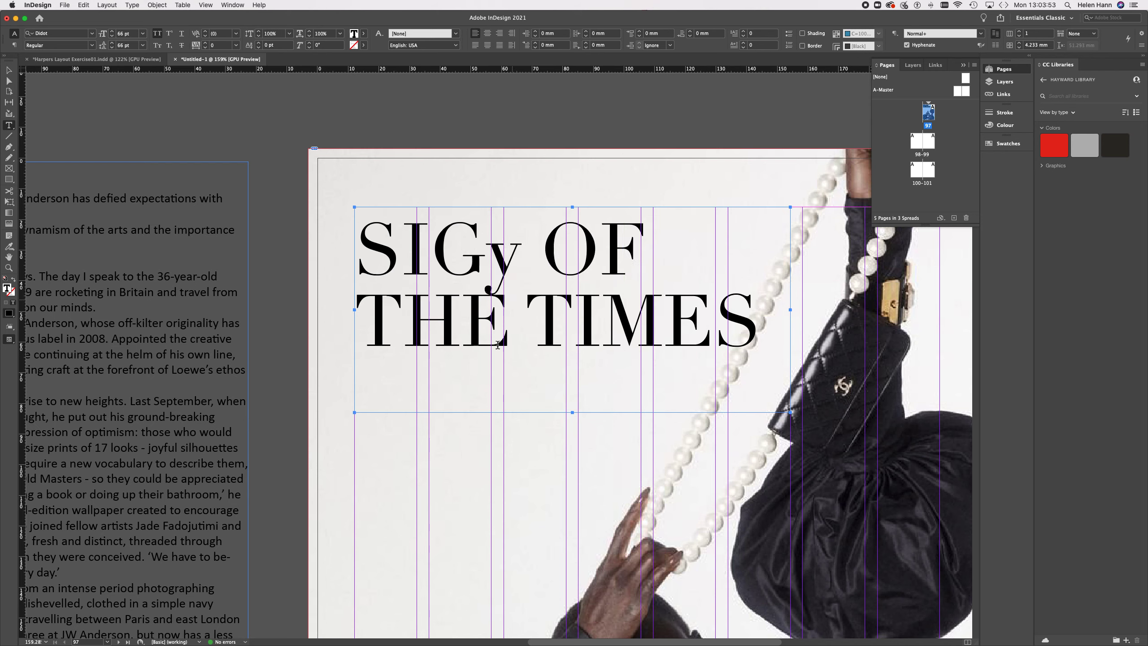
left_click(9, 269)
left_click_drag(478, 287, 658, 324)
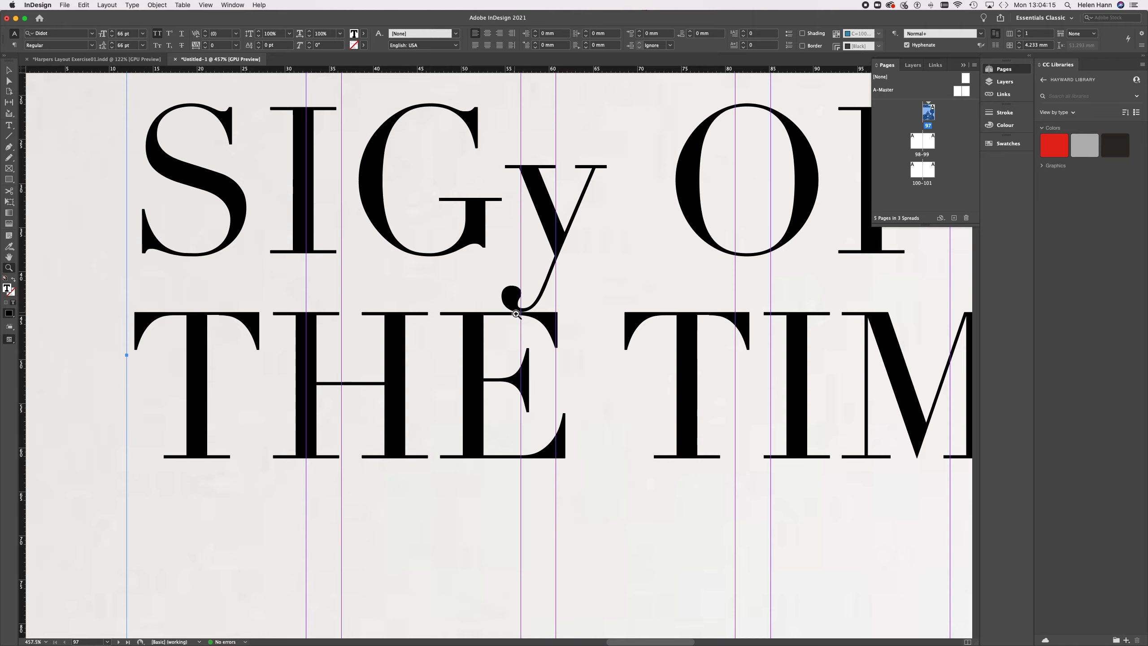
scroll(513, 328, "down", 3)
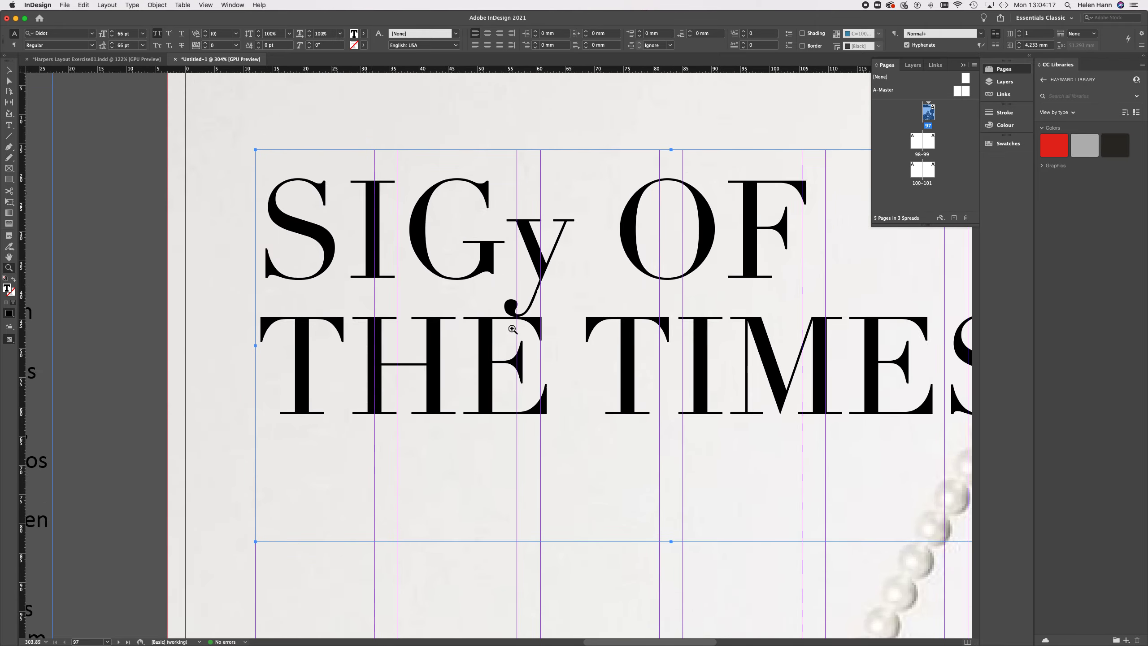
scroll(513, 329, "down", 5)
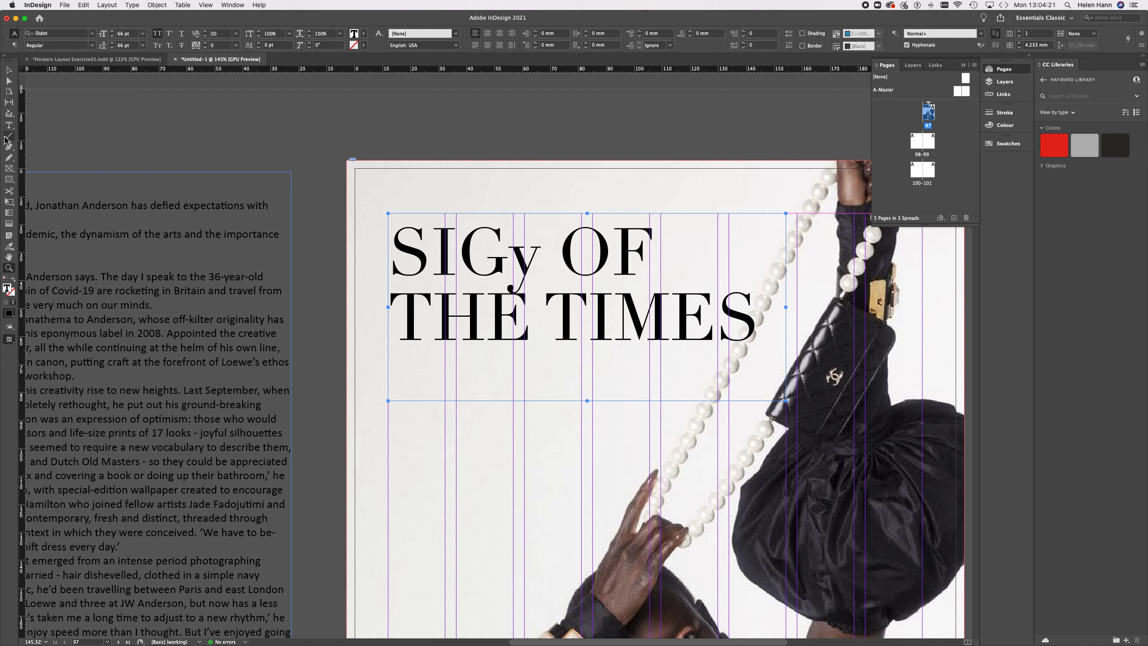
Step: Restore All Caps on the lowercase y and replace it with the N of SIGN
key("shift+Left")
key("super+shift+k")
type("n")
key("shift+Left")
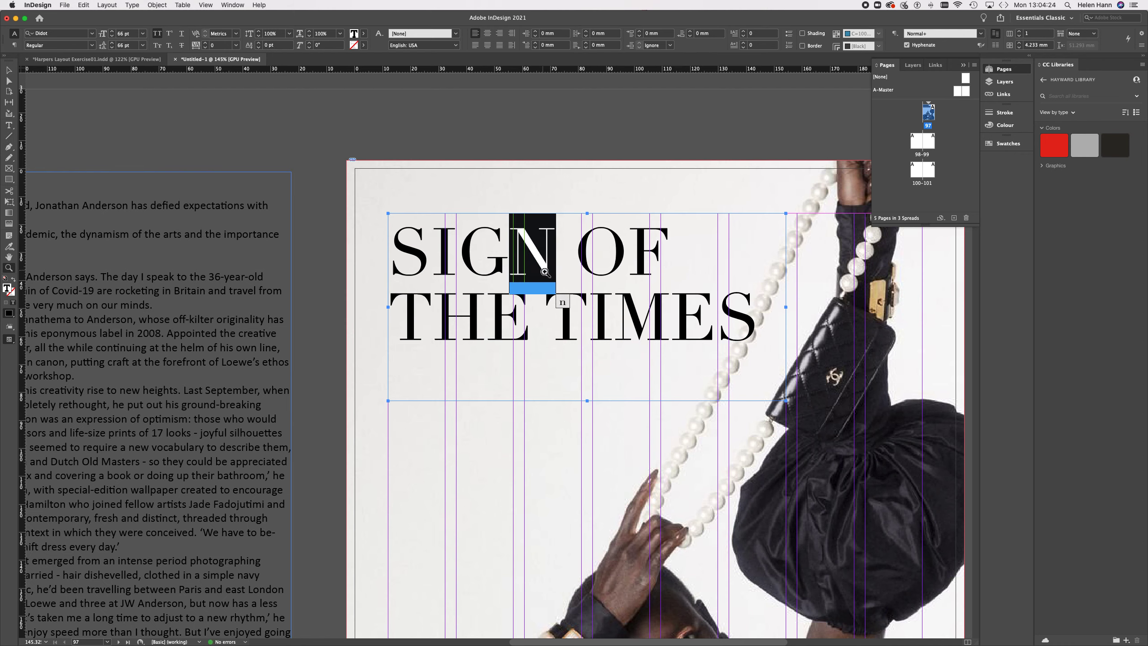
Step: Tighten the leading of the whole headline on page 97 to 58 pt
left_click(9, 70)
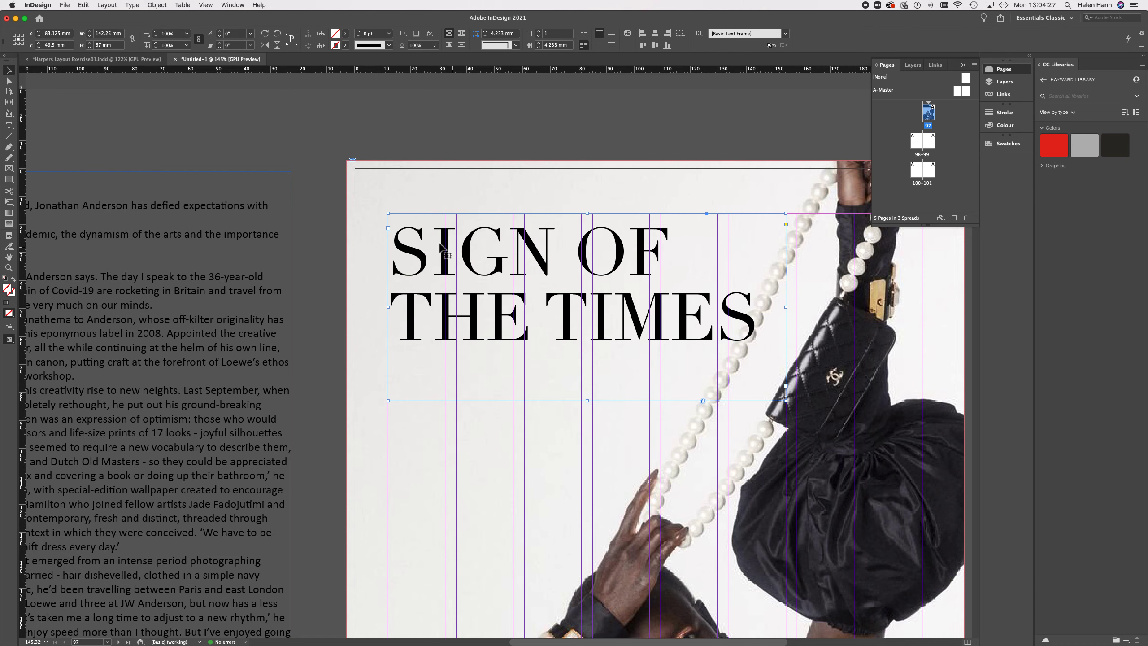
left_click(8, 125)
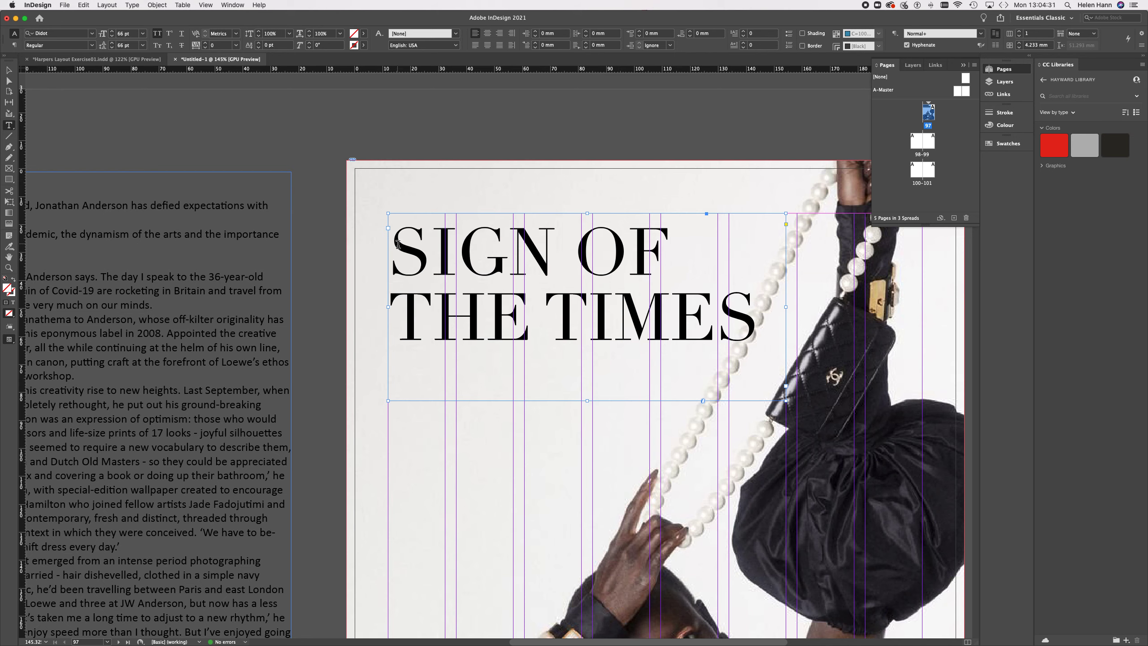
left_click_drag(398, 245, 753, 295)
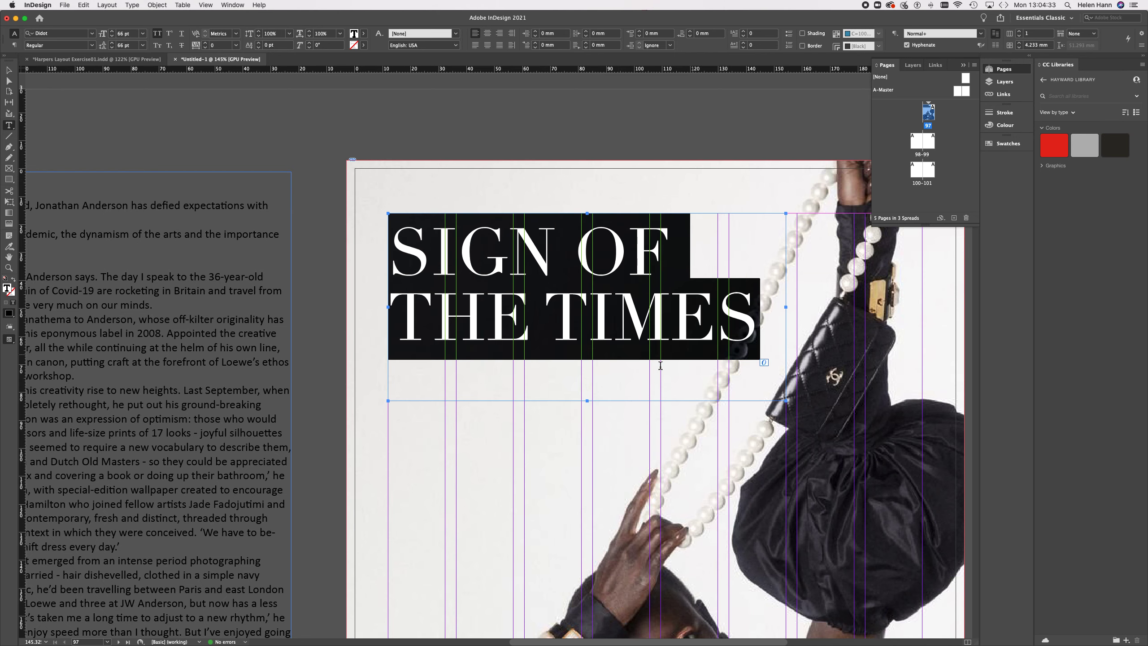
left_click(112, 47)
left_click(112, 47)
left_click(112, 47)
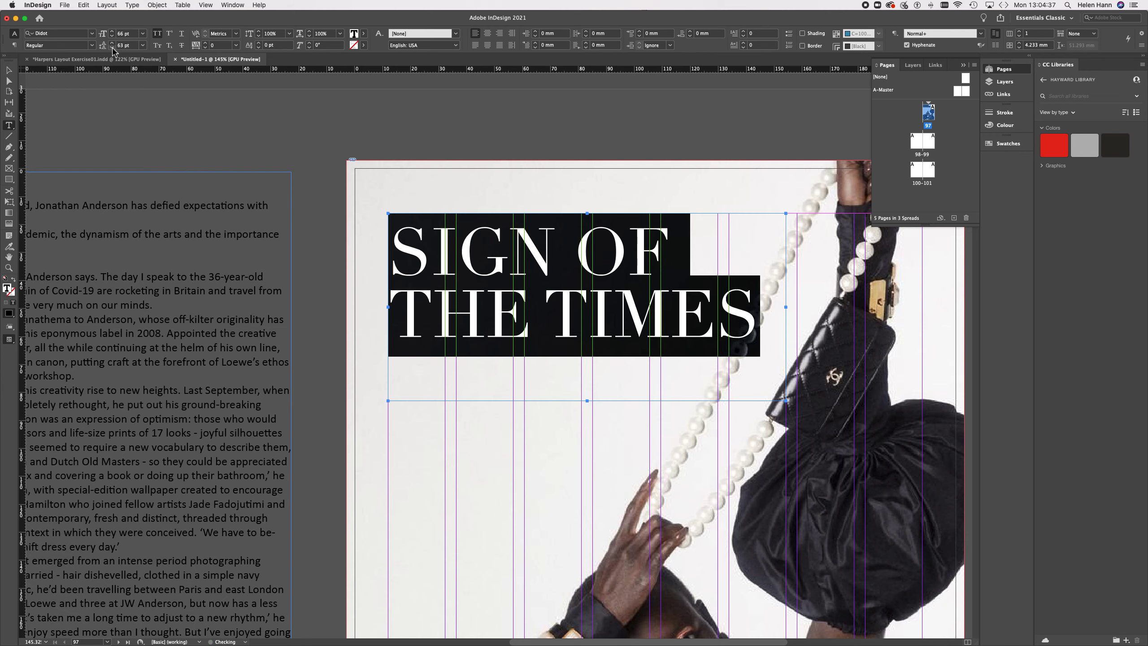
left_click(112, 47)
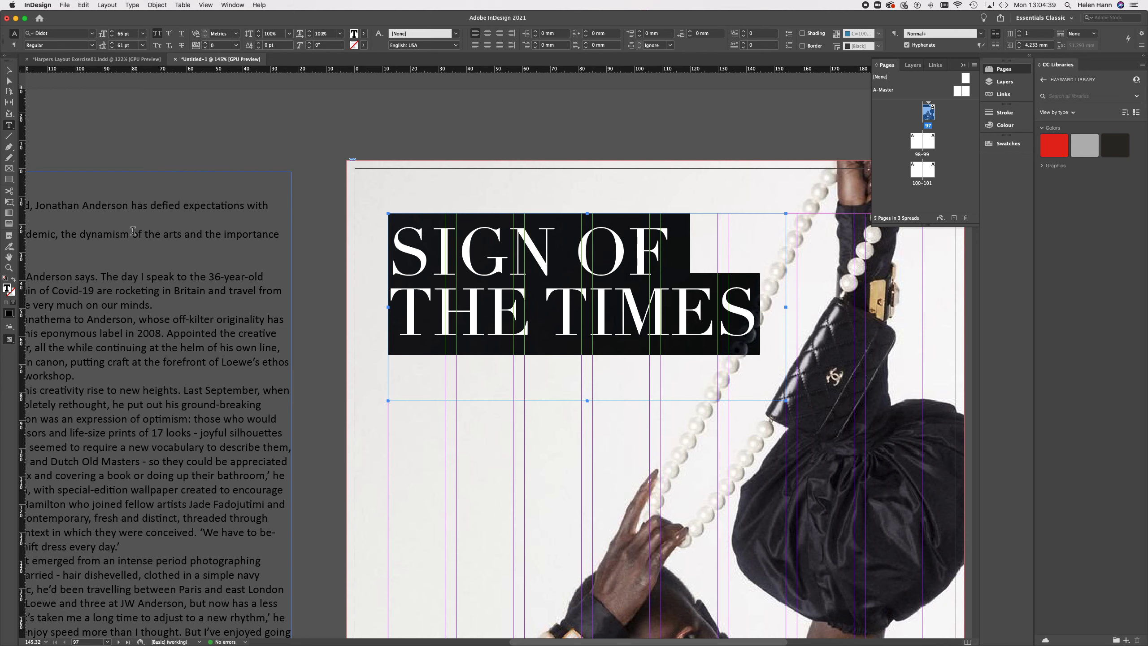
left_click(112, 47)
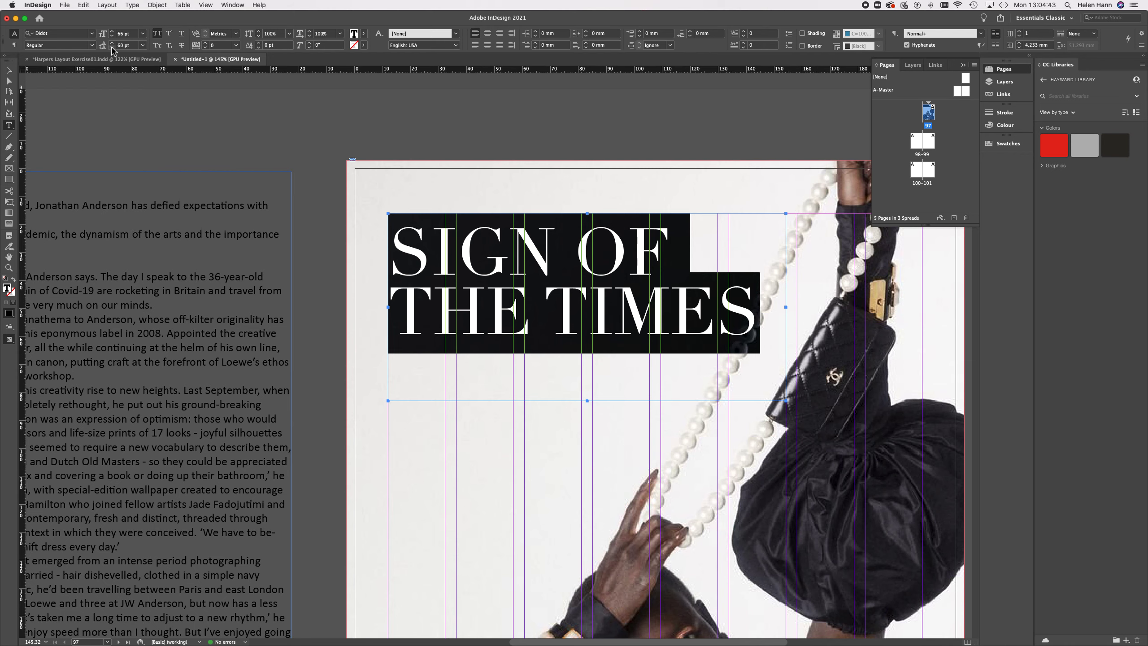
left_click(112, 47)
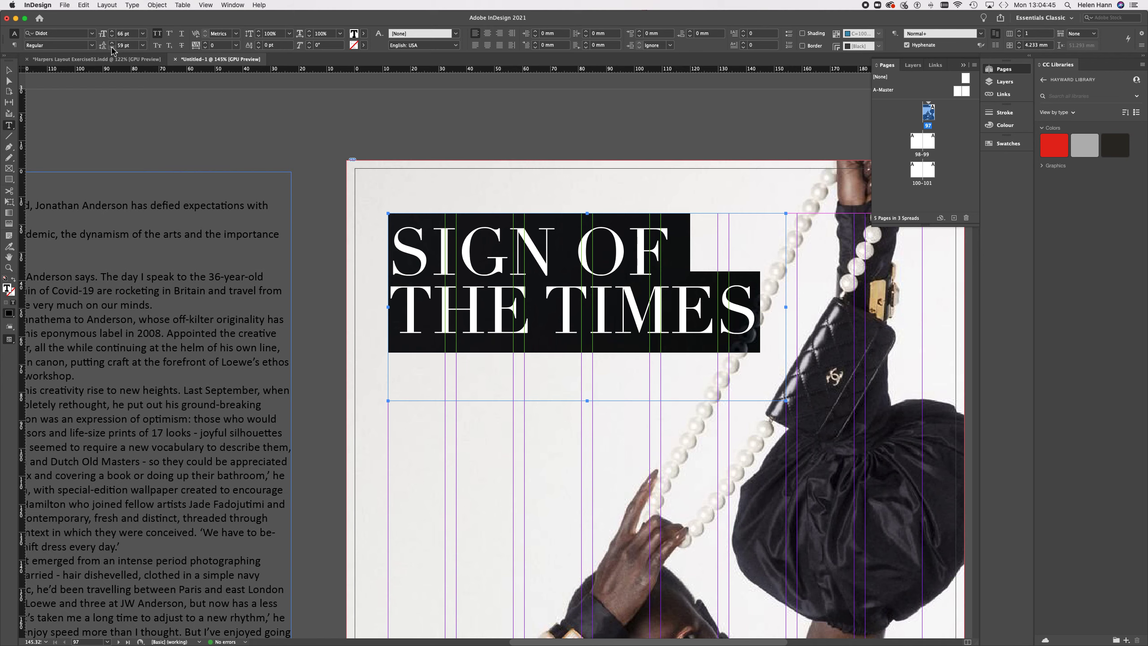
left_click(112, 47)
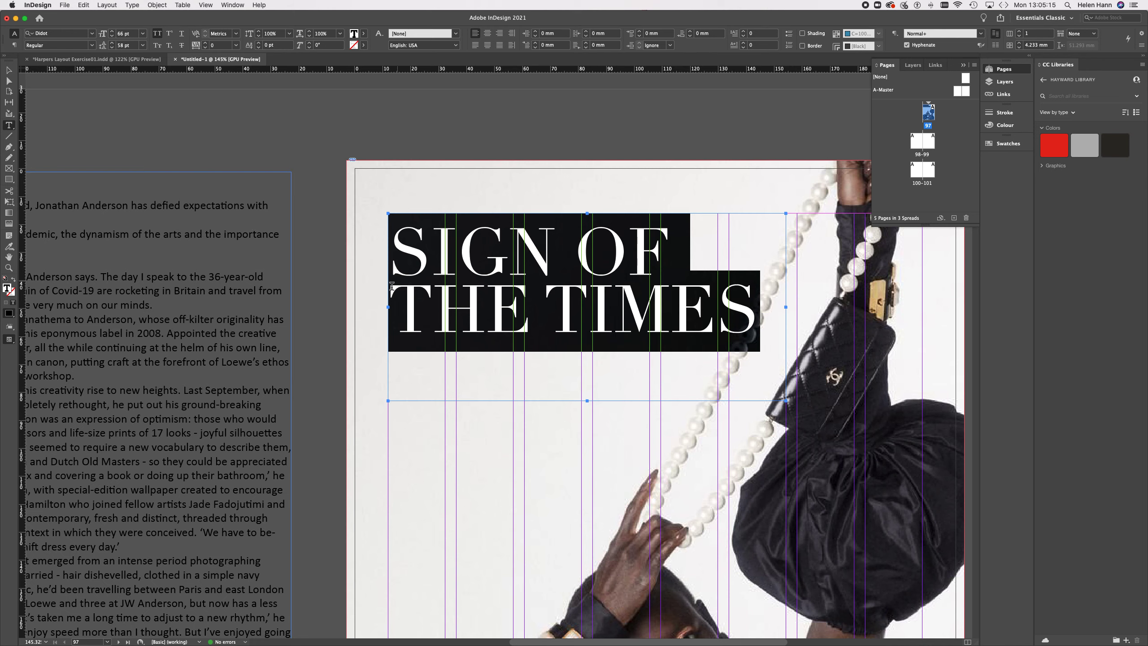
left_click(391, 292)
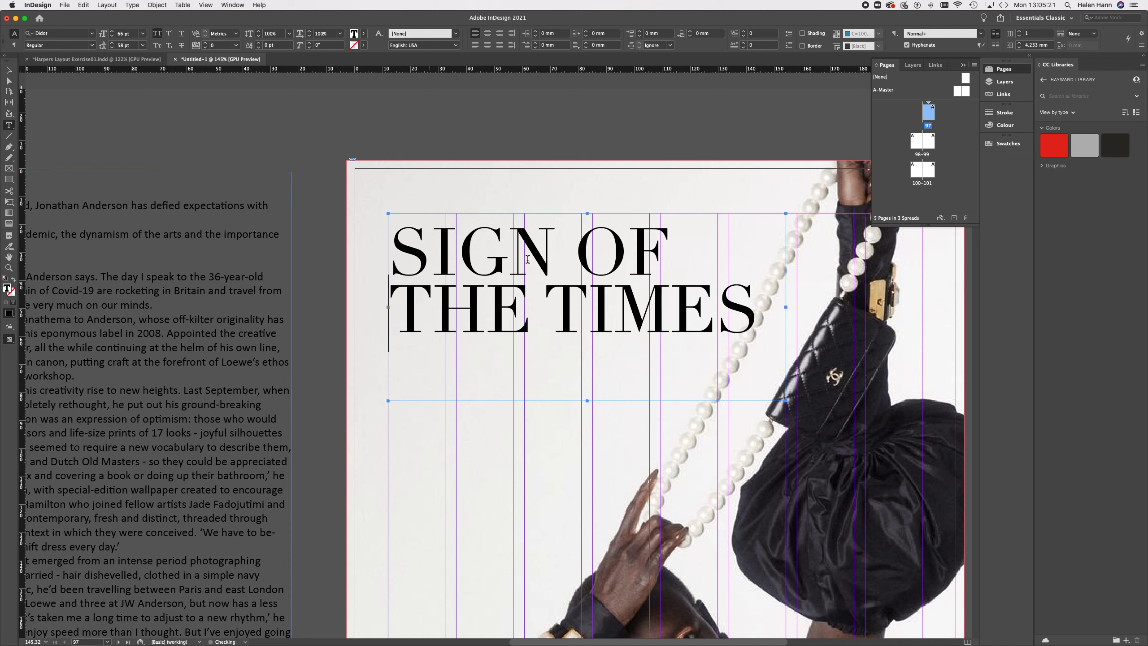
left_click_drag(668, 253, 797, 261)
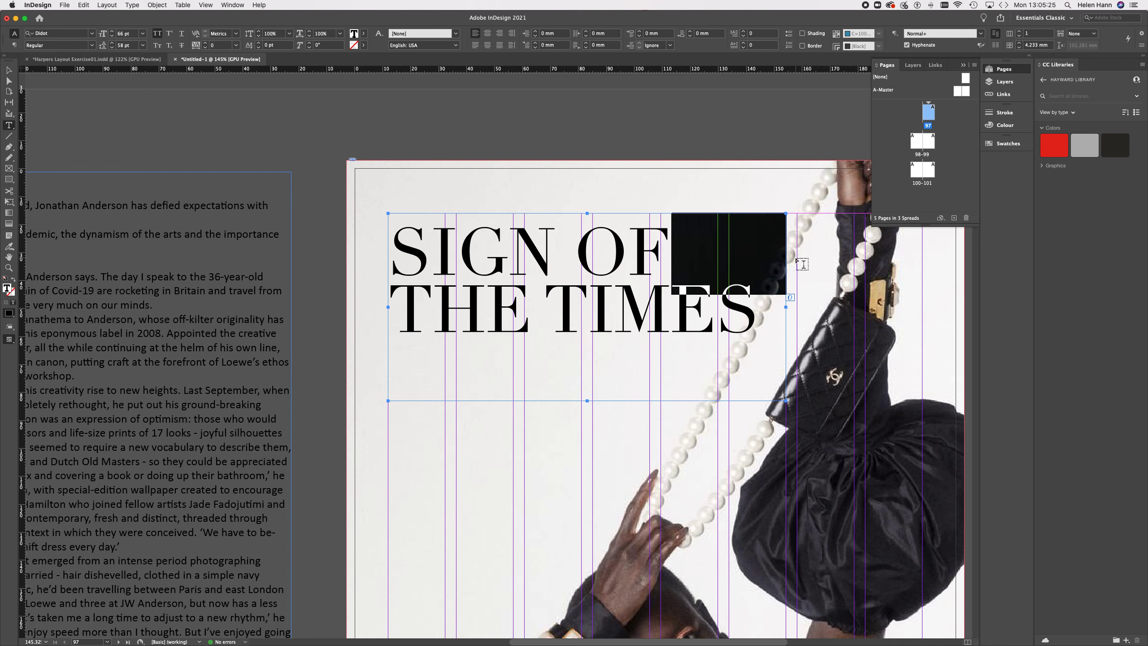
left_click(396, 308)
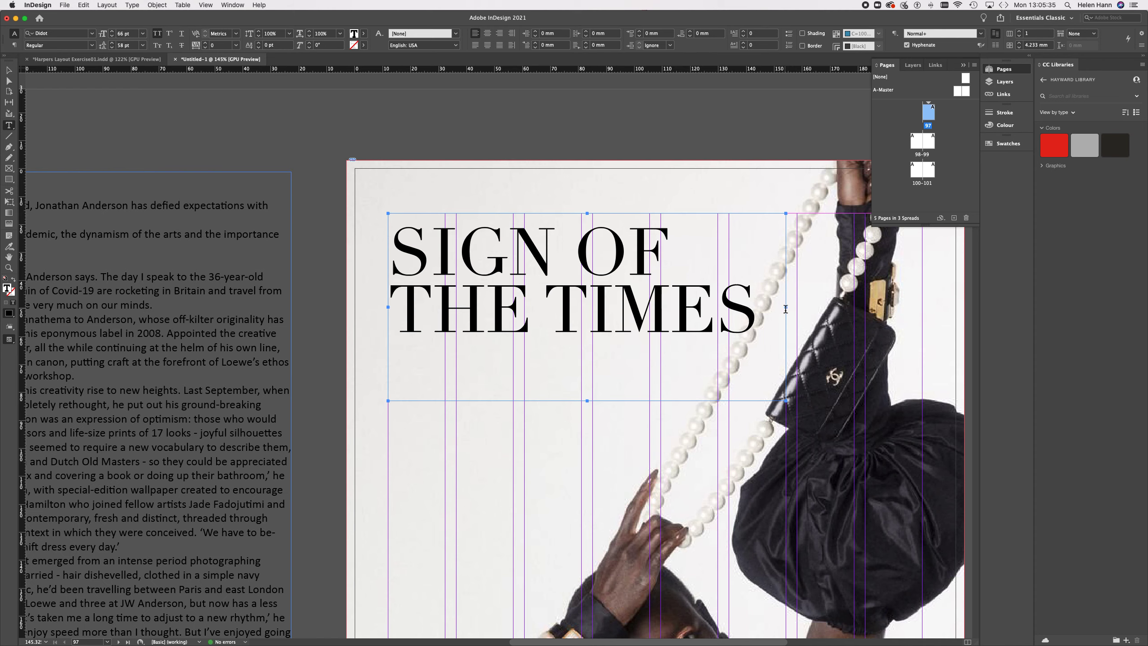
left_click(8, 75)
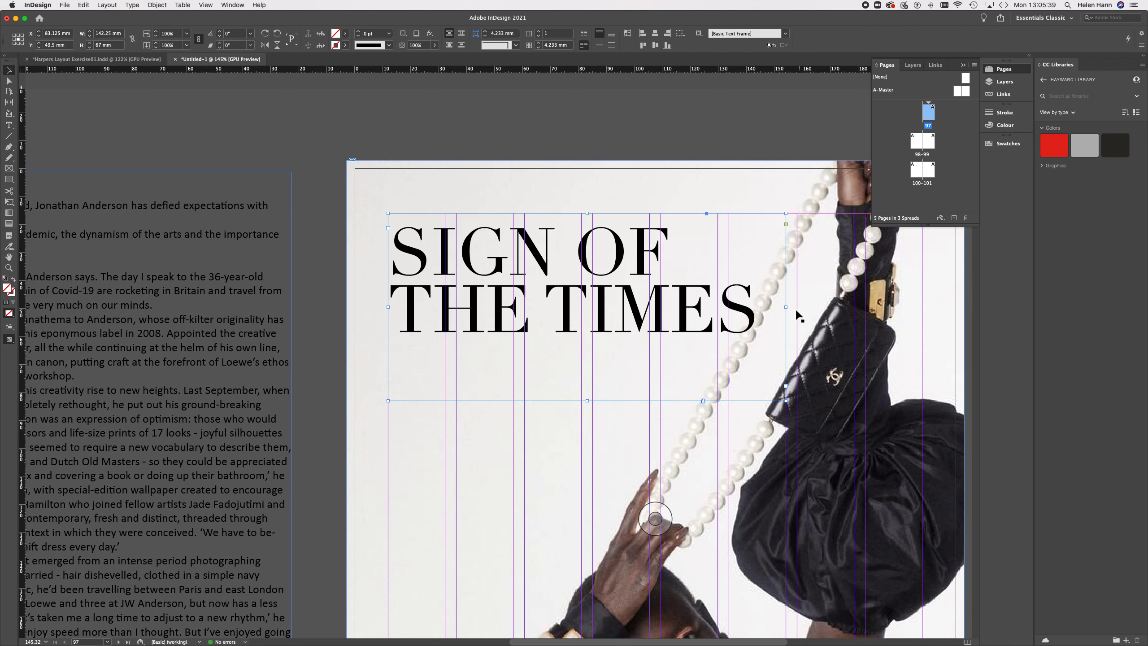
mouse_move(787, 307)
left_mouse_down()
mouse_move(754, 309)
mouse_move(789, 308)
left_mouse_up()
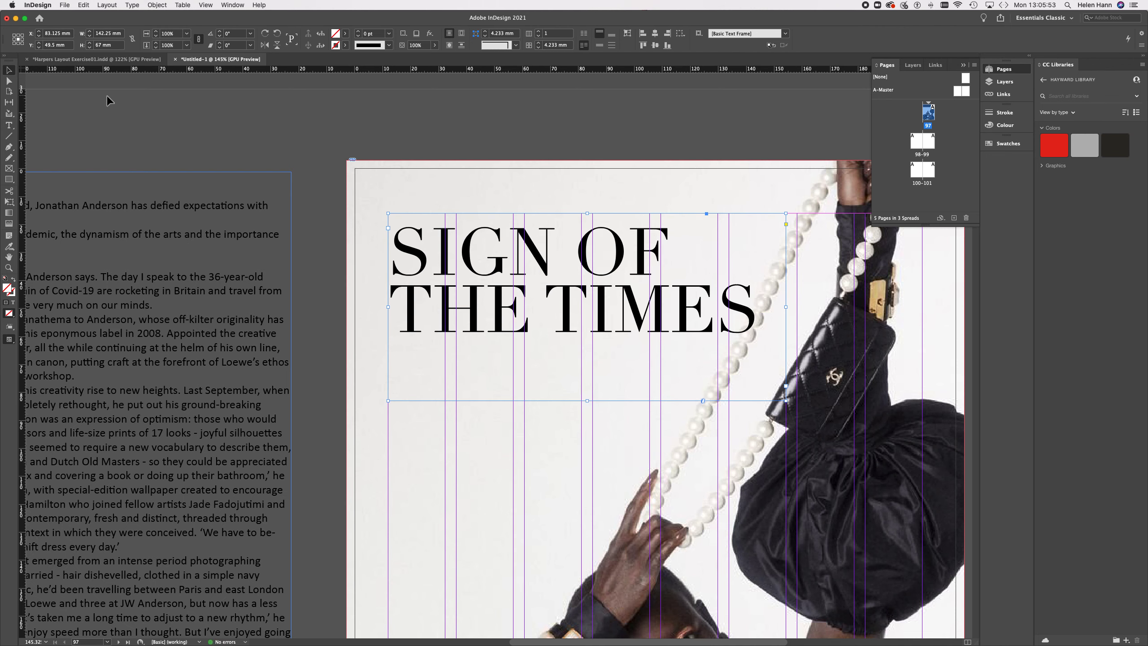
Step: Indent the second line of the headline, THE TIMES, relative to SIGN OF
left_click(9, 125)
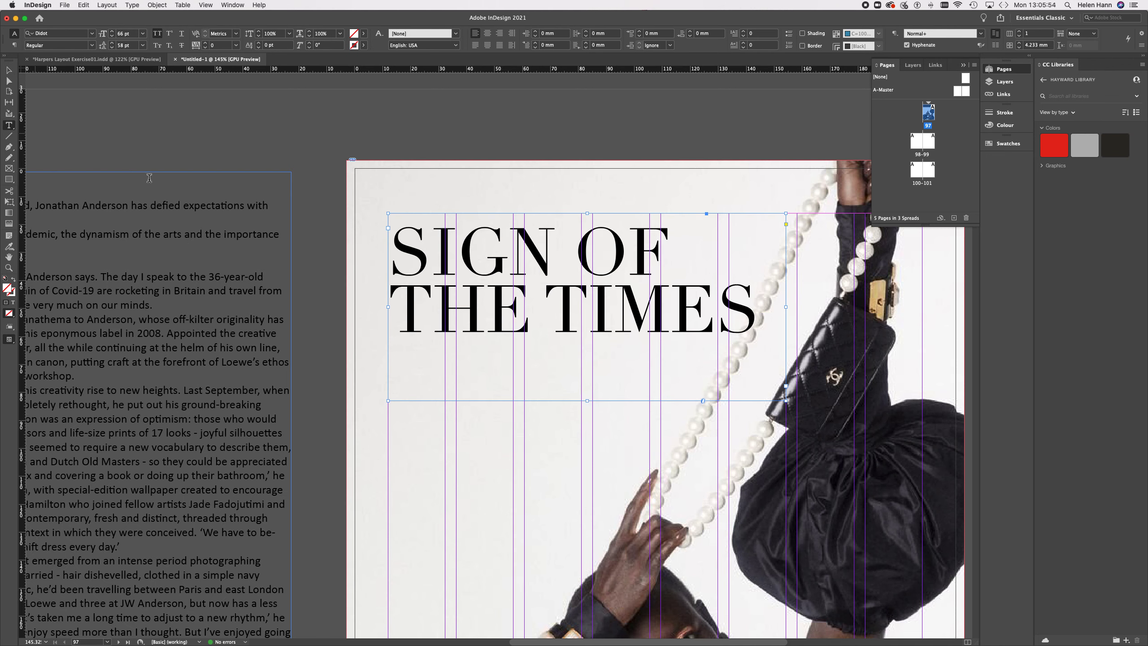
left_click(392, 304)
key("BackSpace")
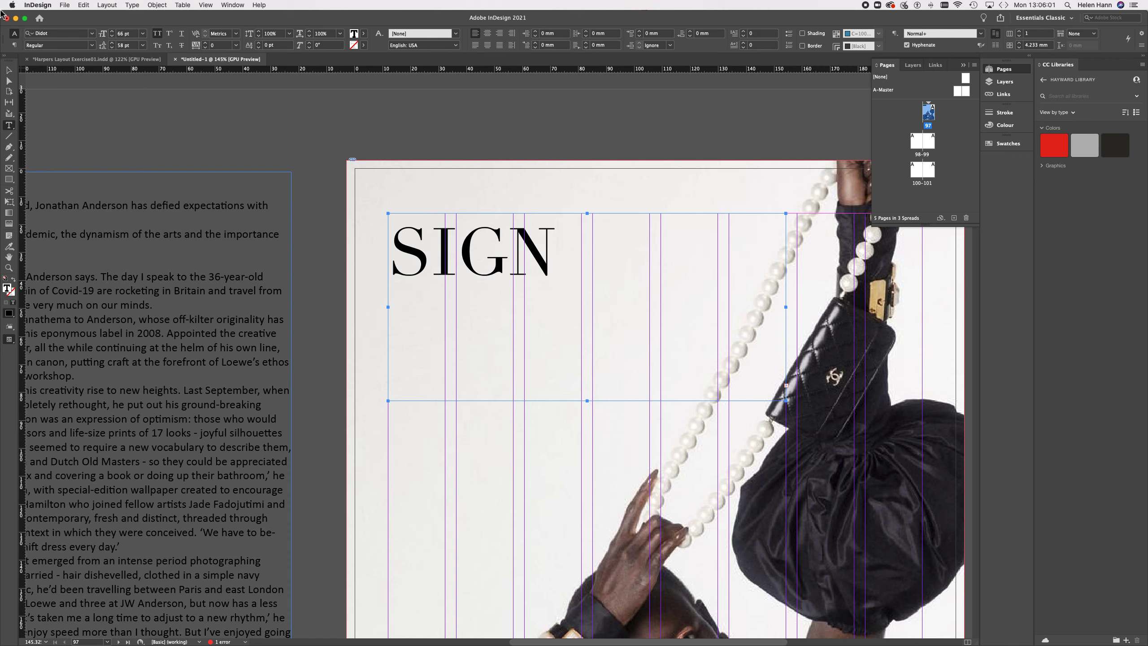
Step: Resize the headline frame to about 166.6 mm wide and 48.1 mm high by extending its right side and lowering its top edge
left_click(9, 70)
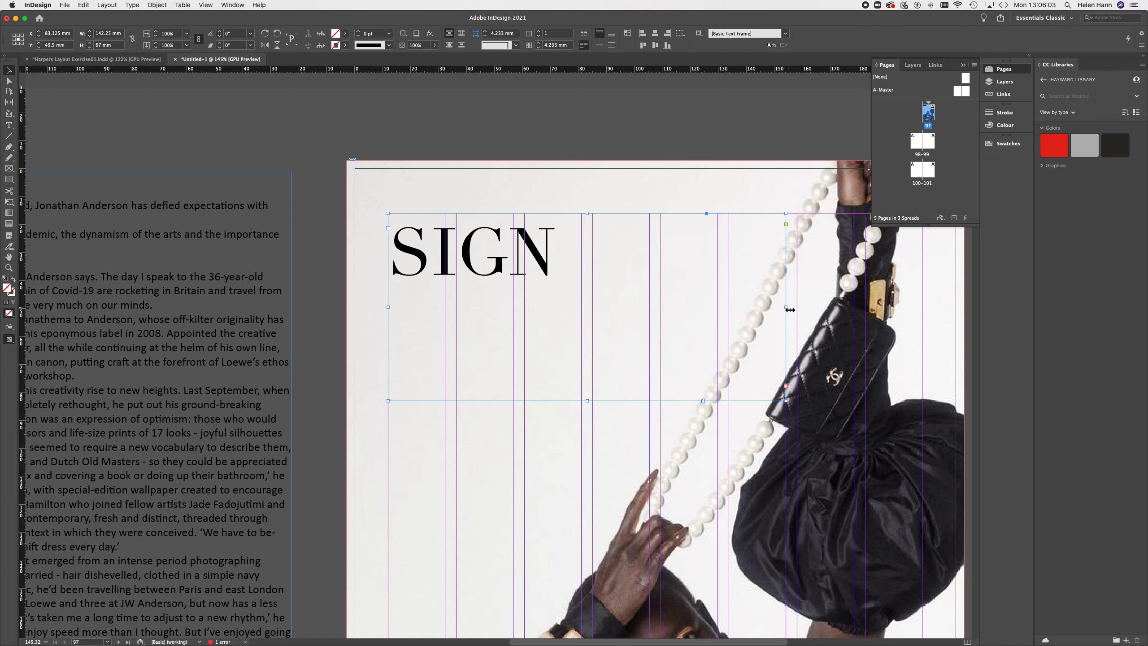
left_click_drag(790, 310, 855, 309)
key("super+z")
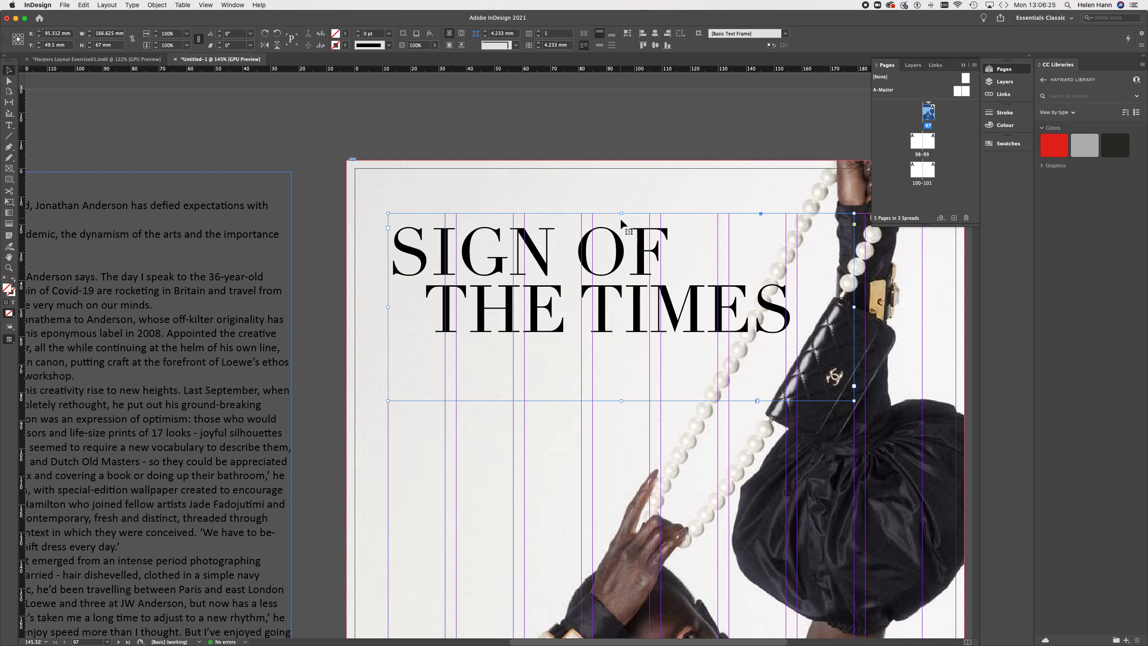
left_click_drag(622, 215, 621, 273)
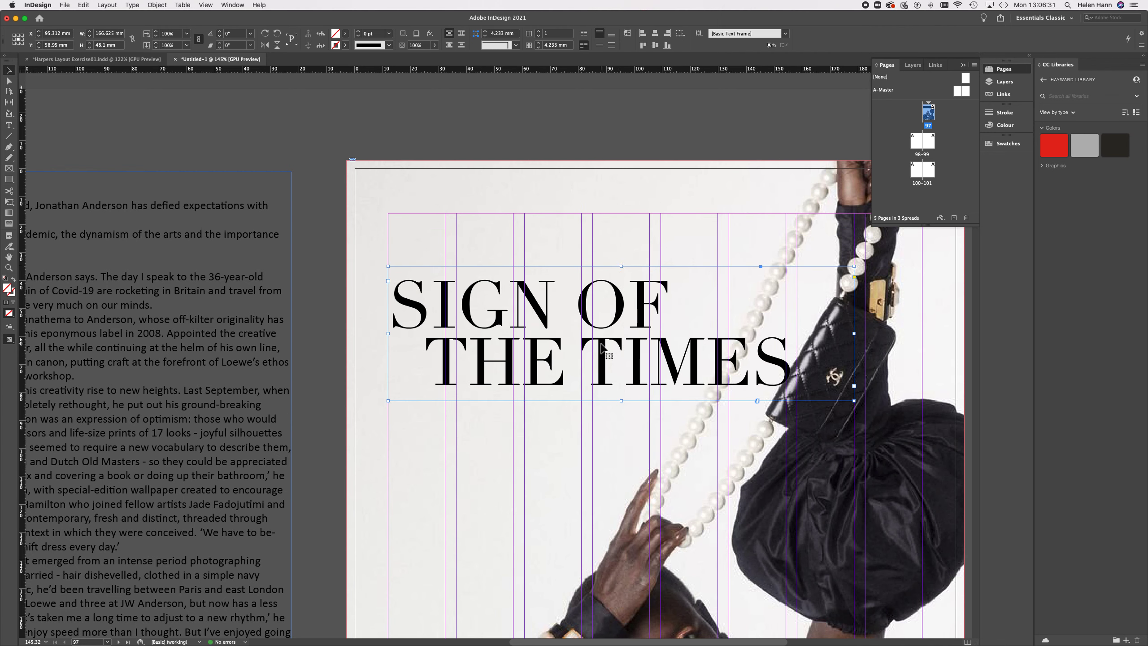
Step: Copy the two introductory paragraphs from the pasteboard text into a new frame about 142 by 35 mm below the headline
left_click(8, 268)
left_click(624, 349, "alt")
left_click(520, 326, "alt")
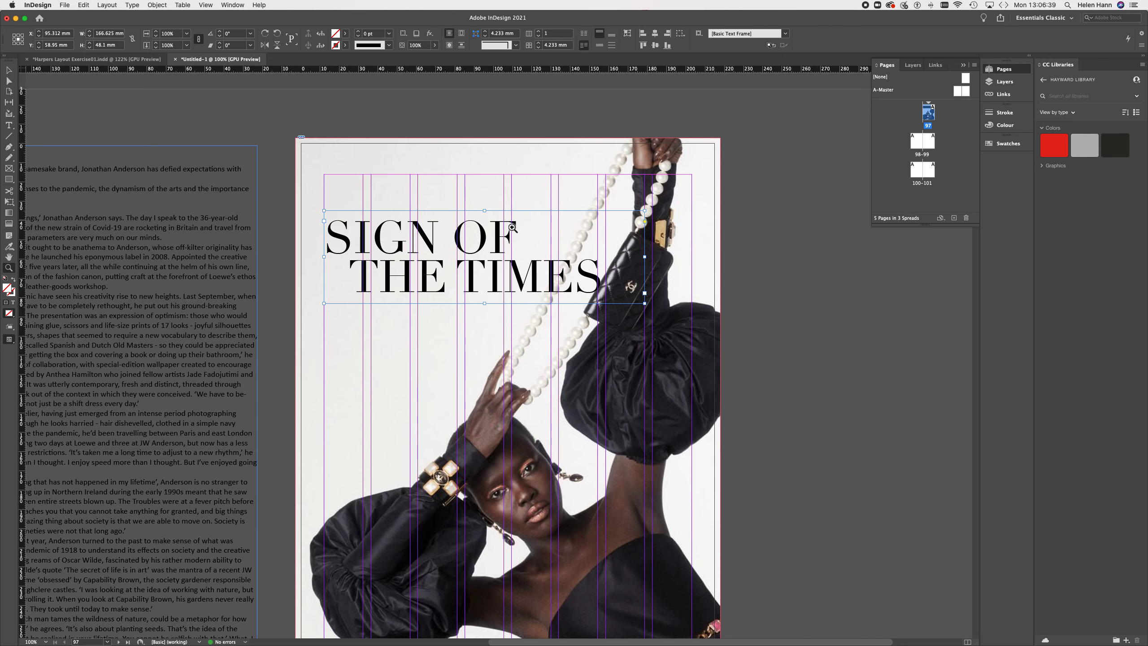
left_click(8, 70)
scroll(131, 212, "left", 5)
scroll(131, 212, "left", 5)
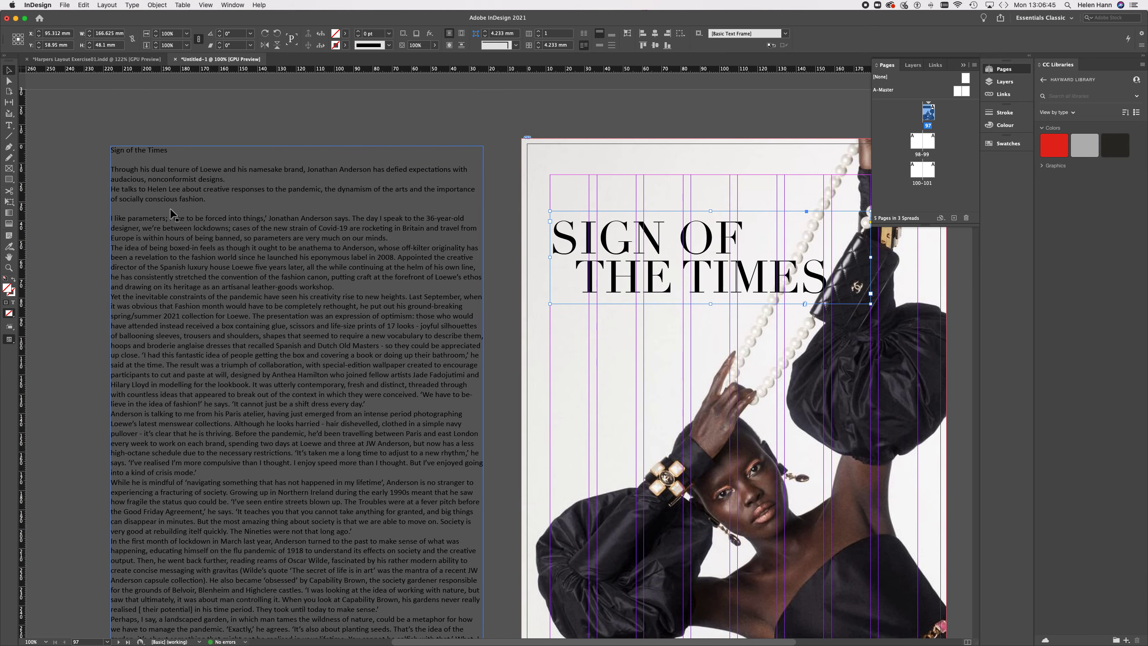
left_click(9, 127)
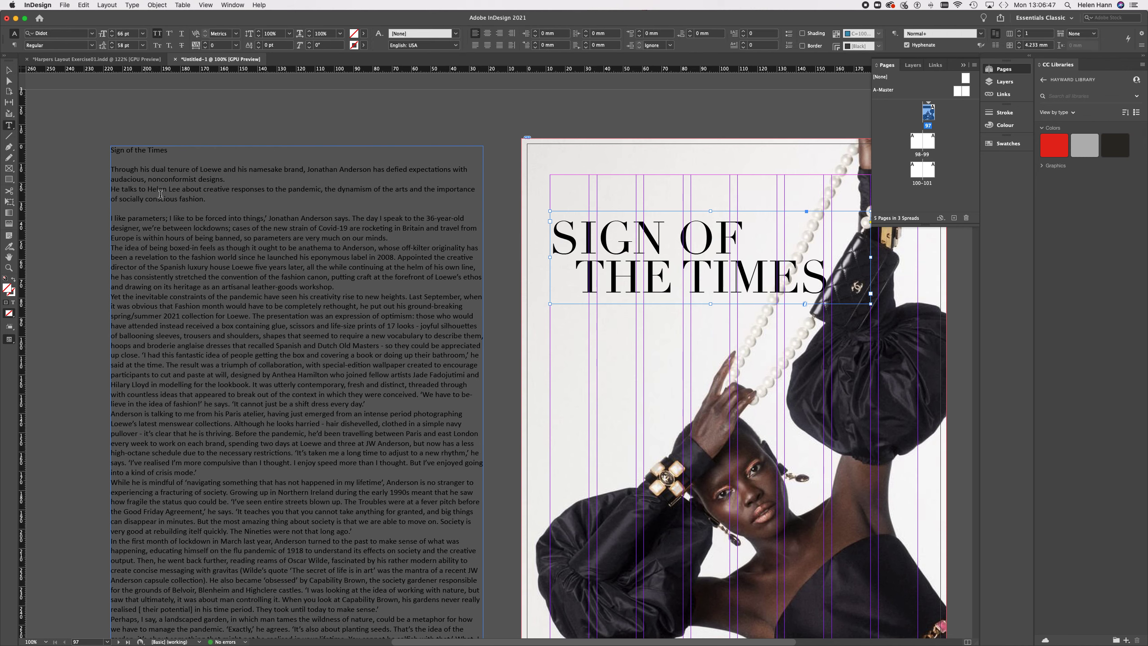
left_click_drag(212, 201, 104, 176)
key("super+c")
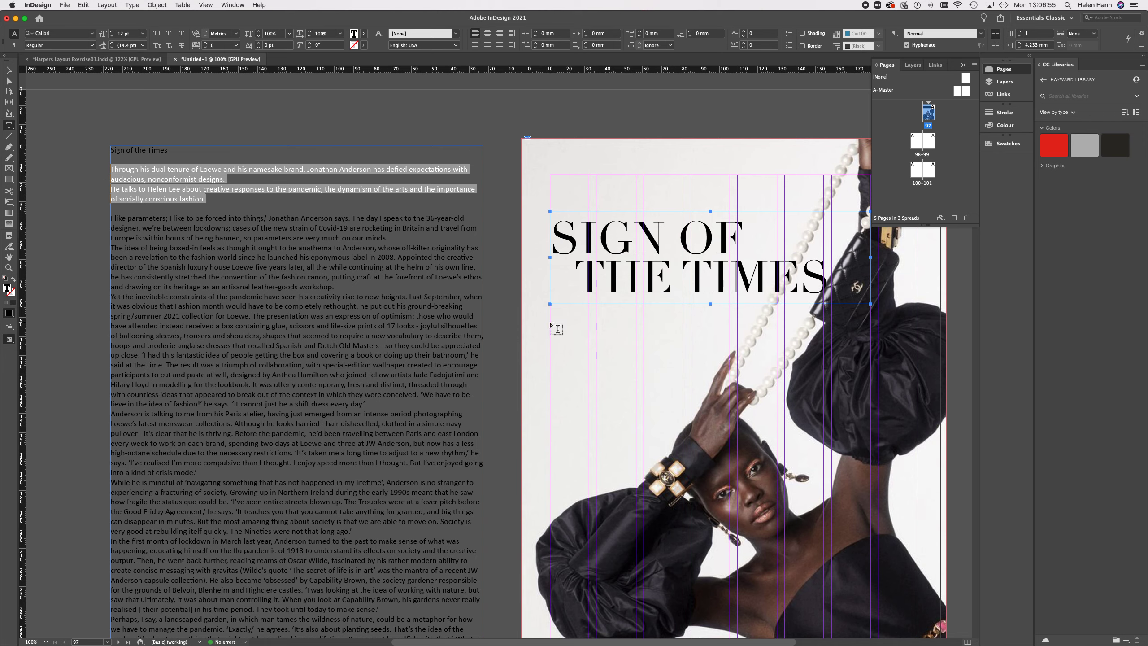
left_click_drag(550, 322, 823, 391)
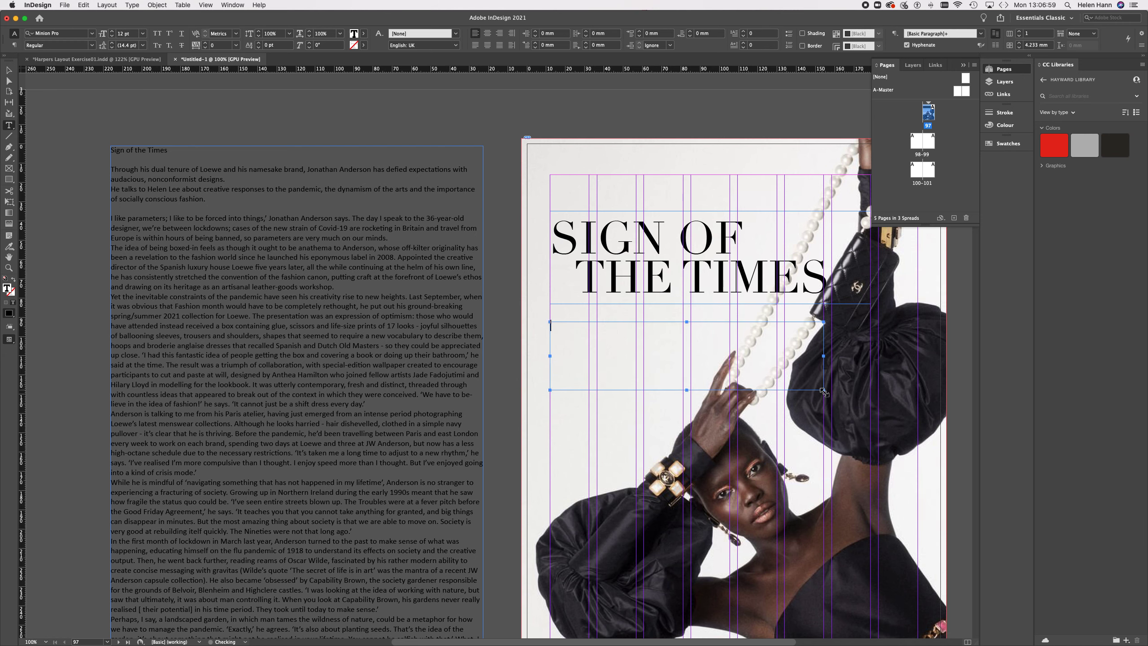
key("super+v")
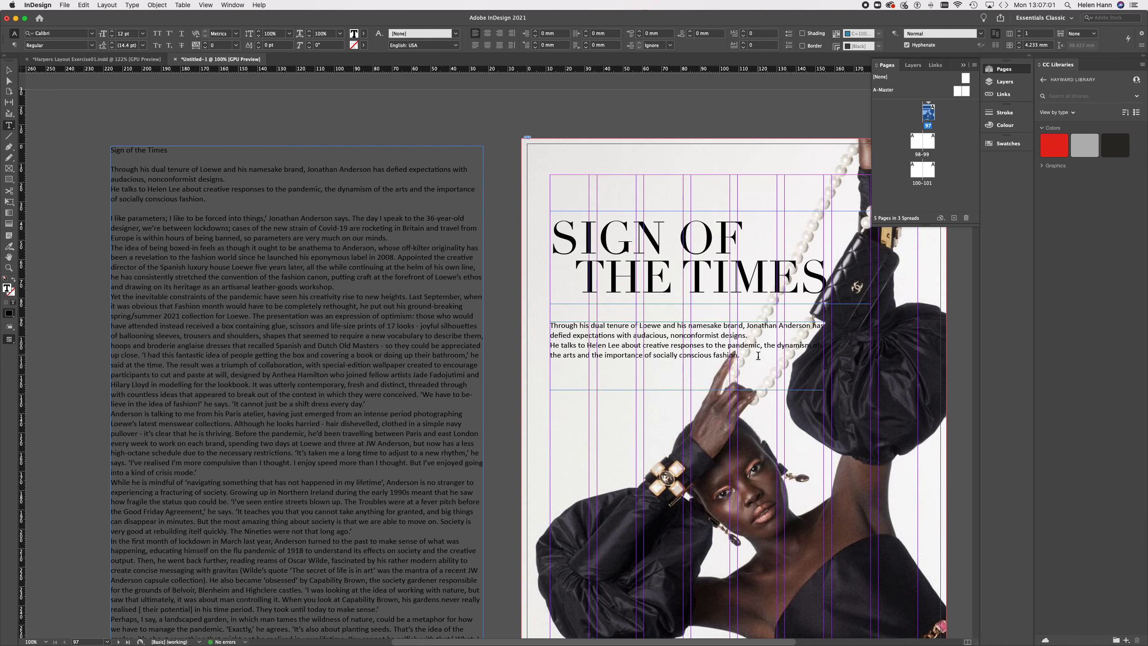
Step: Remove the new frame holding the pasted introductory text from below the headline
left_click_drag(741, 355, 551, 330)
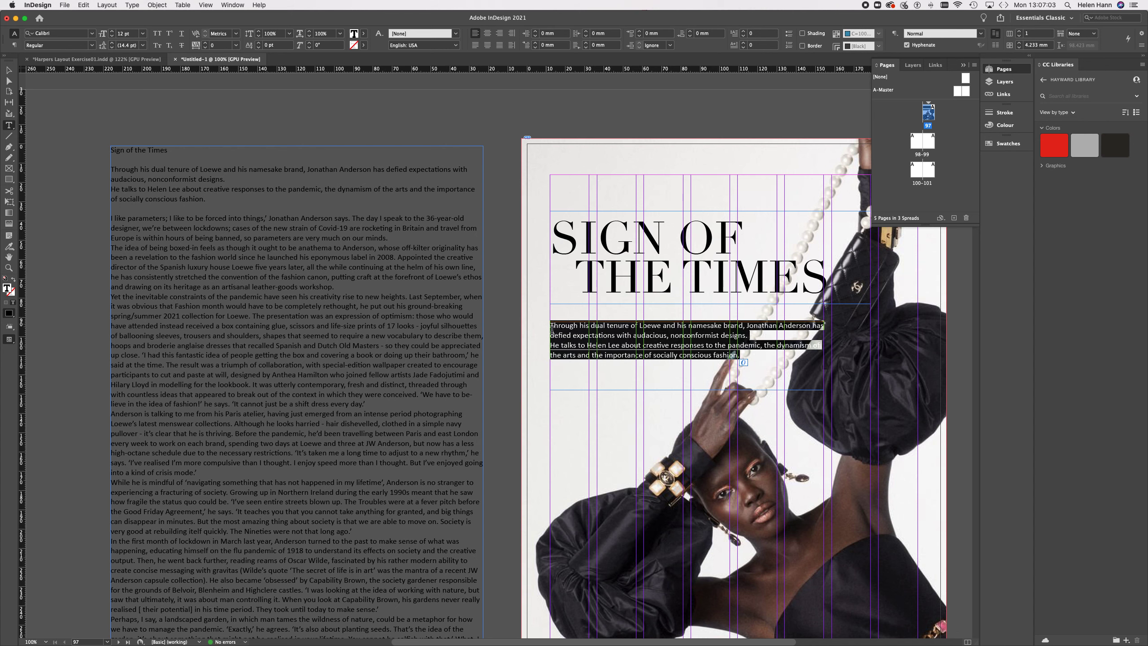
left_click(8, 70)
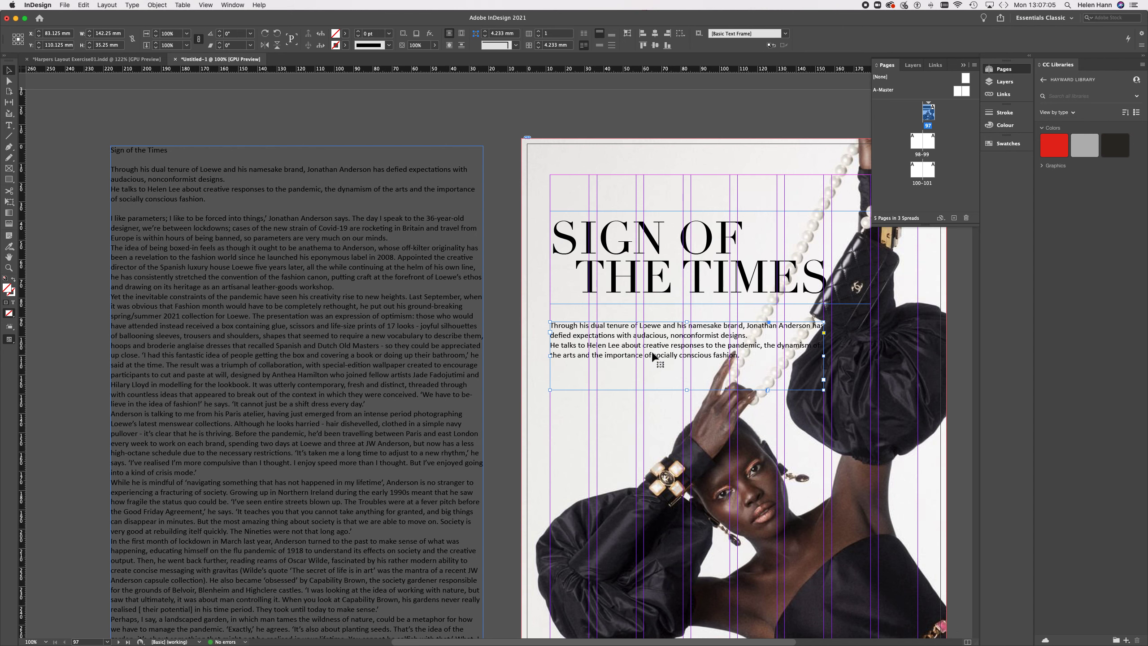
key("super+x")
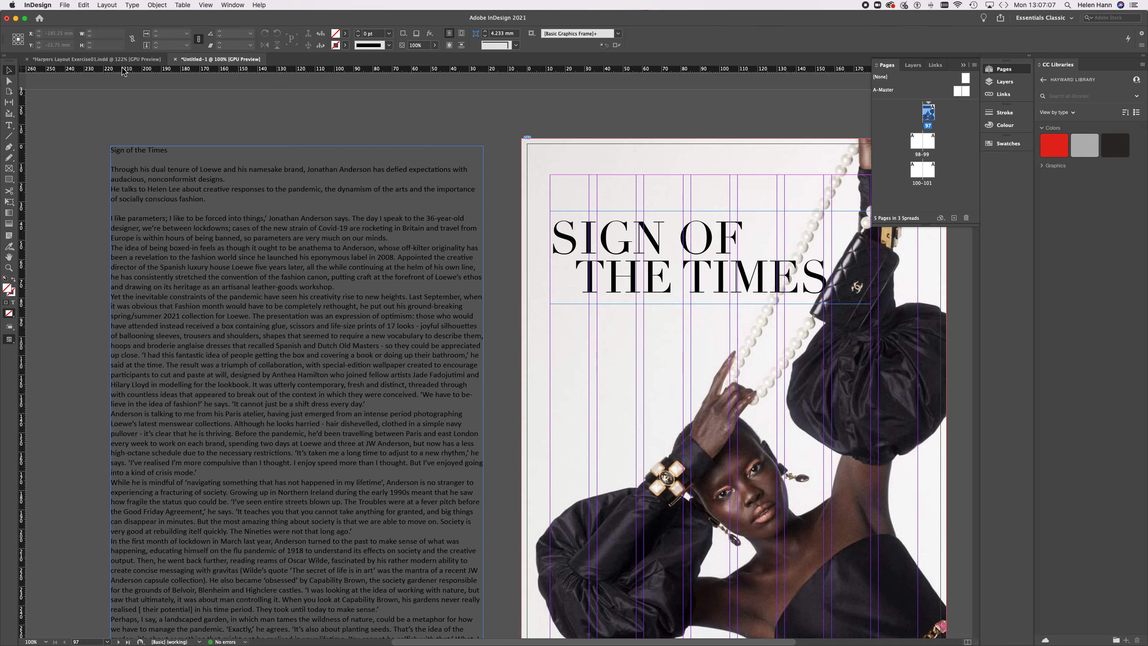
Step: Copy the styled introduction frame from Harpers Layout Exercise01.indd into the new document and align it to the left margin below the headline
left_click(121, 60)
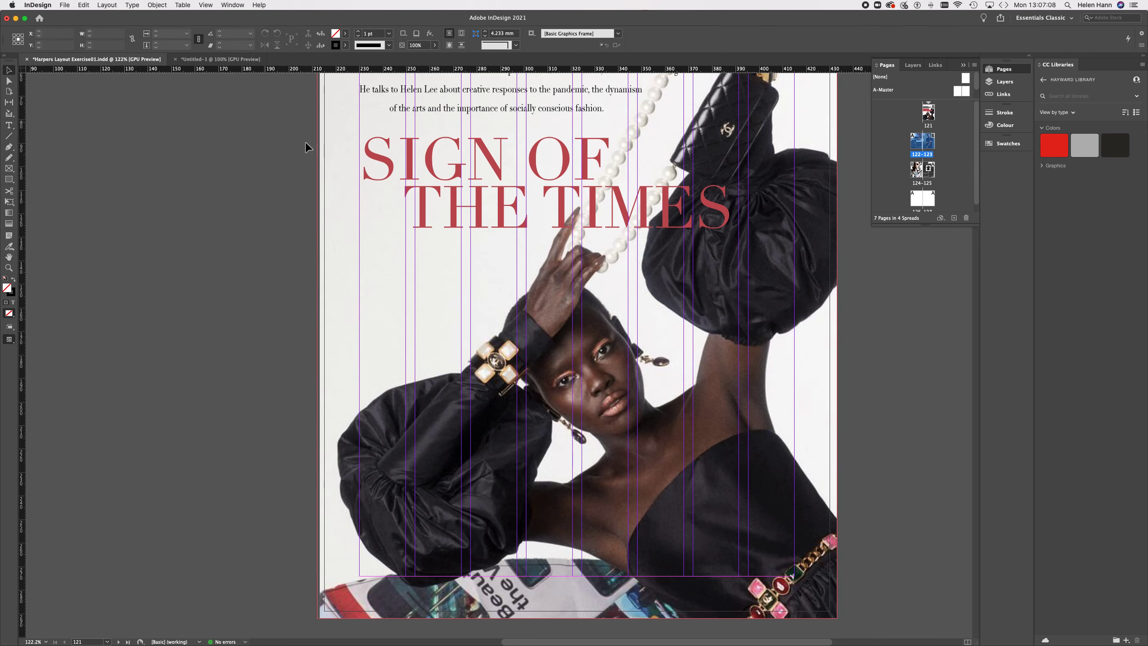
left_click(485, 91)
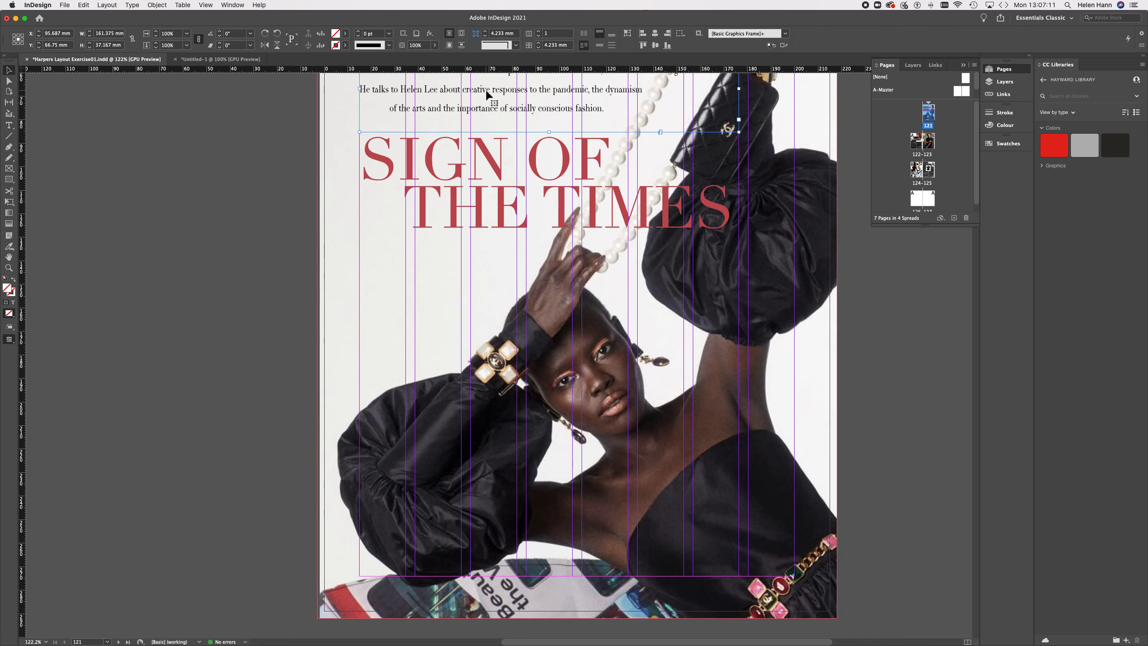
left_click(220, 59)
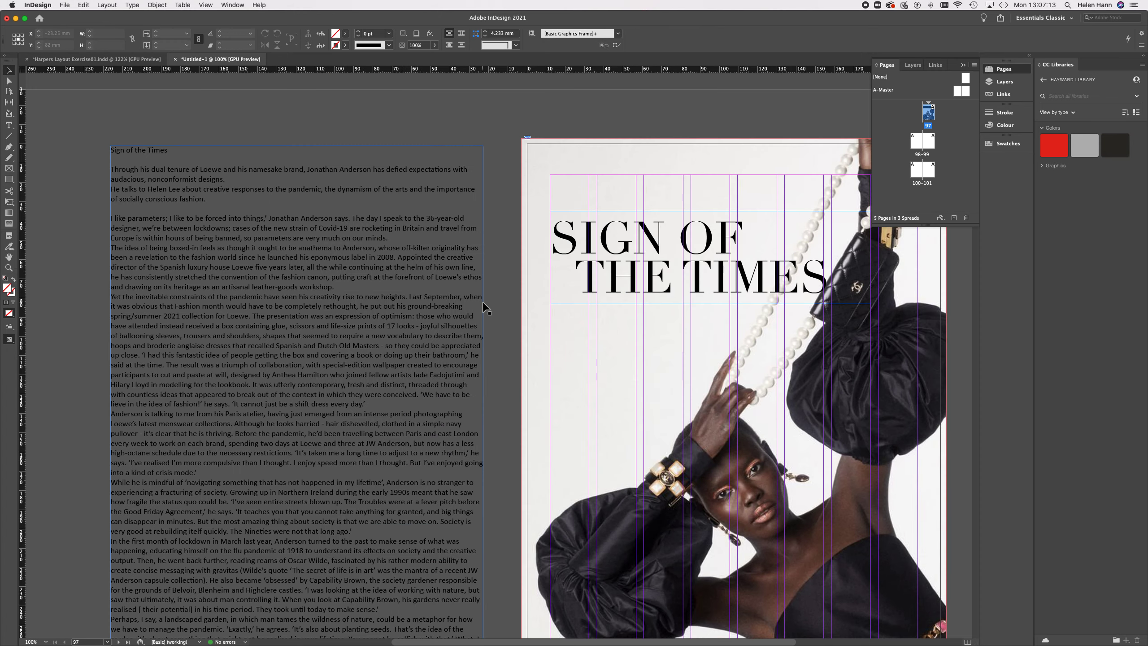
key("super+v")
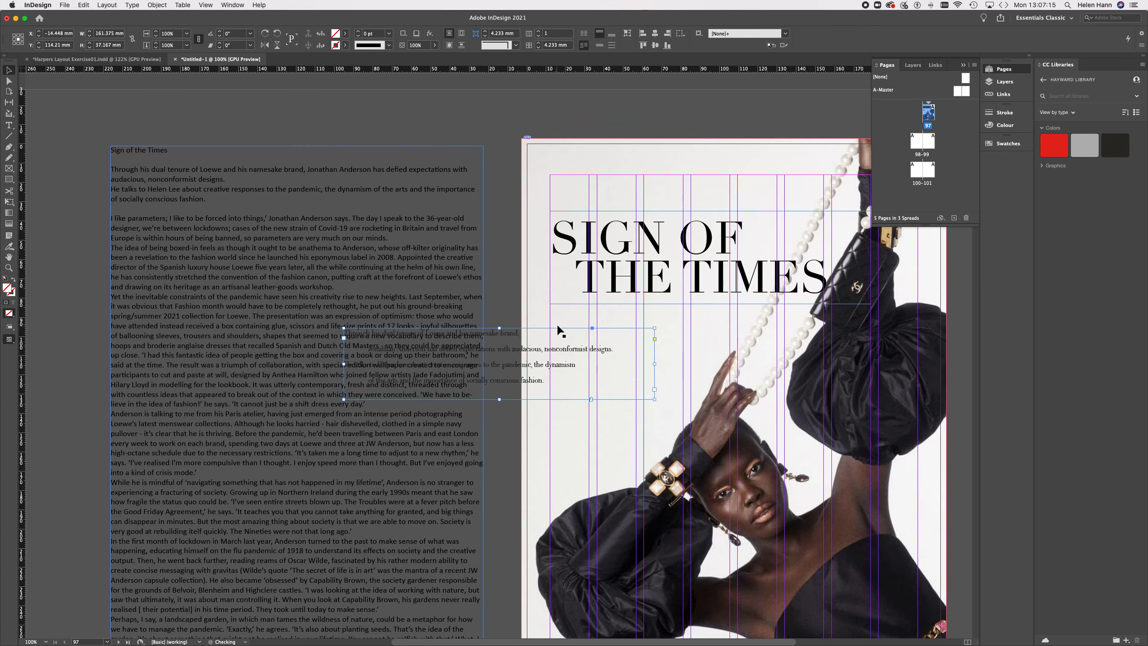
left_click_drag(513, 351, 719, 335)
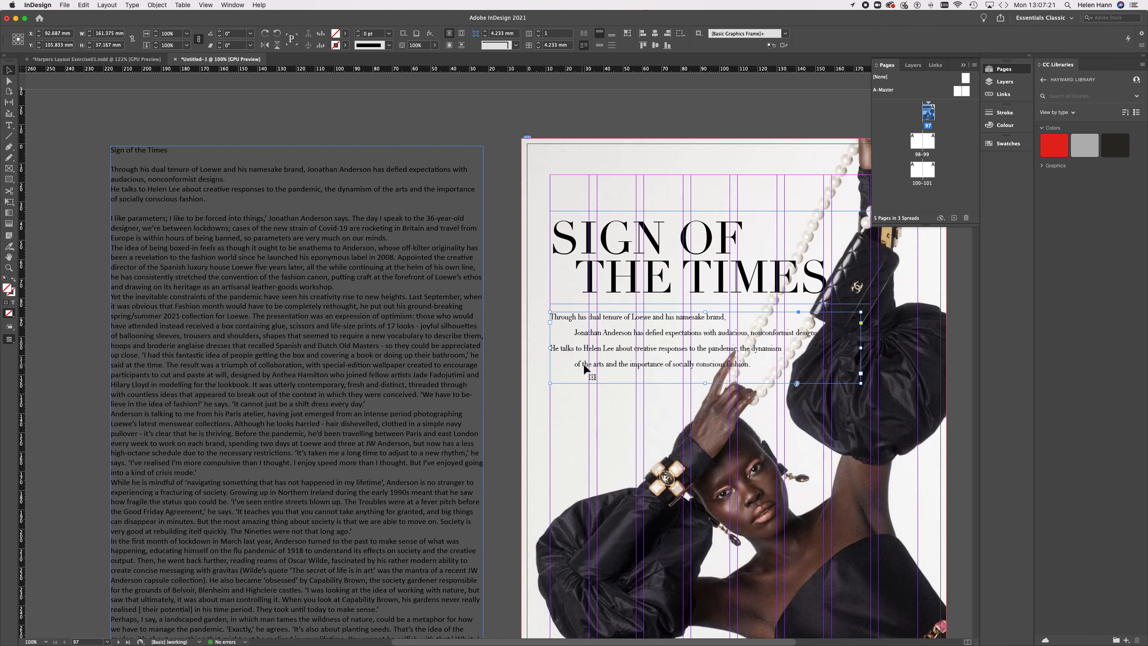
Step: Move the headline up to the top margin of page 97 and the introduction frame directly beneath it
scroll(597, 375, "right", 3)
scroll(596, 375, "down", 1)
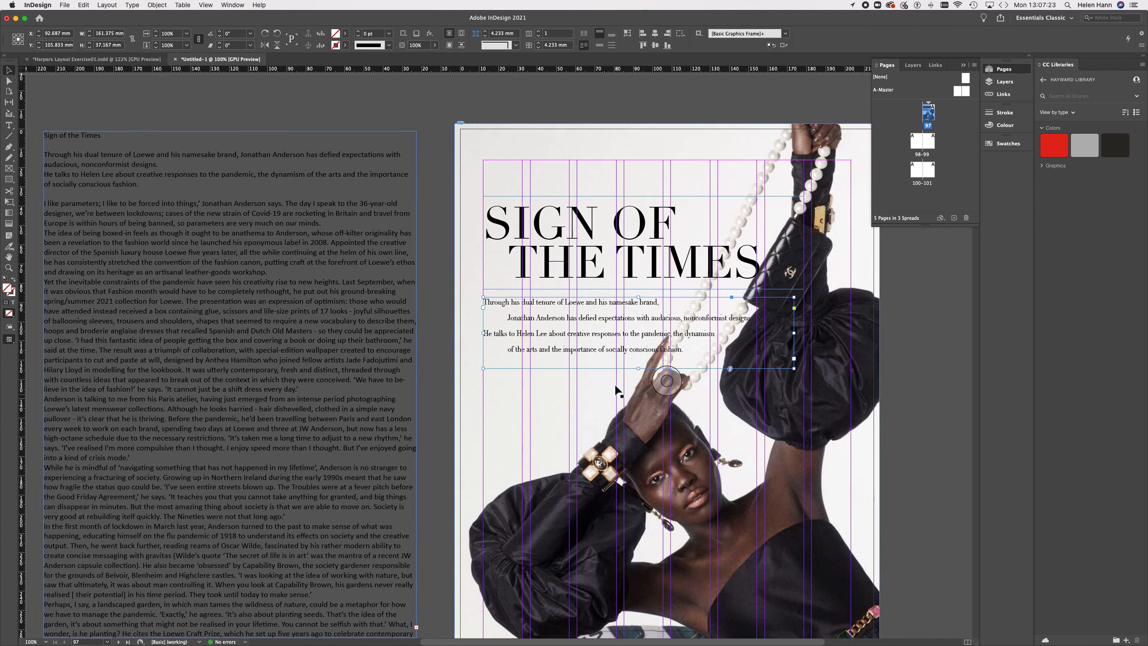
left_click(467, 174)
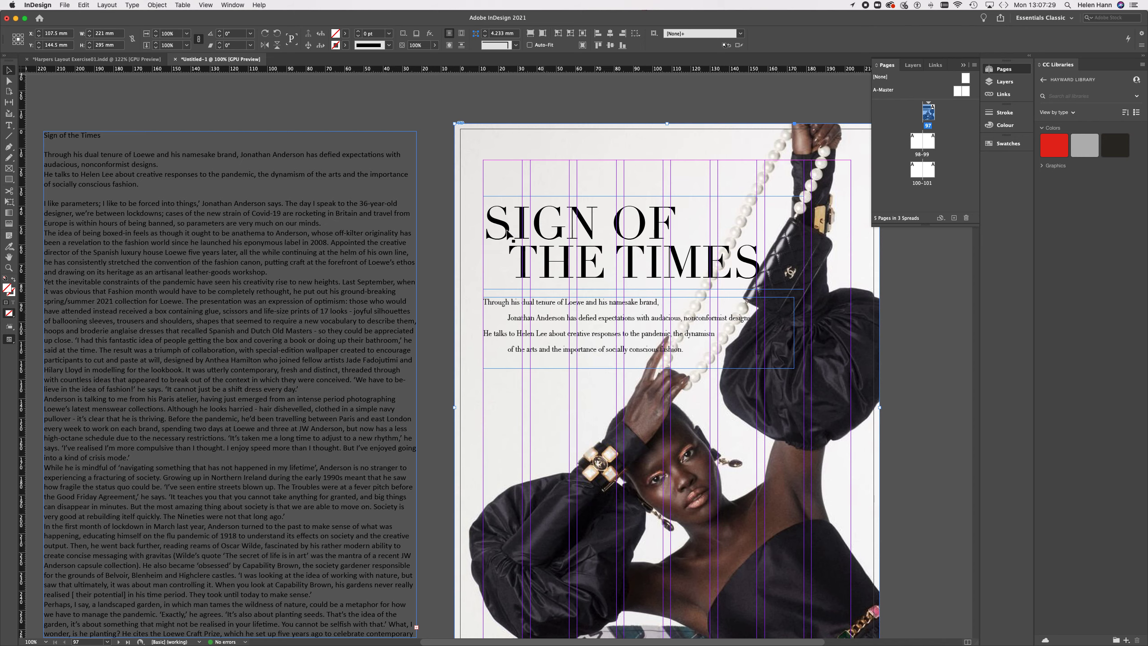
left_click(558, 233)
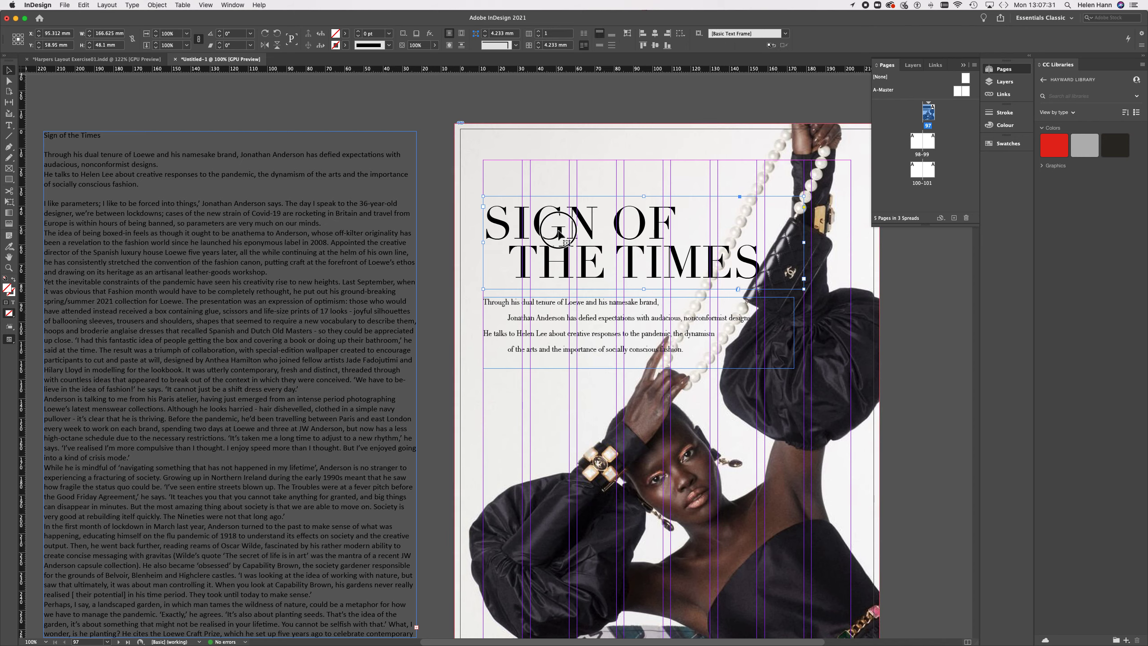
left_click_drag(559, 233, 560, 198)
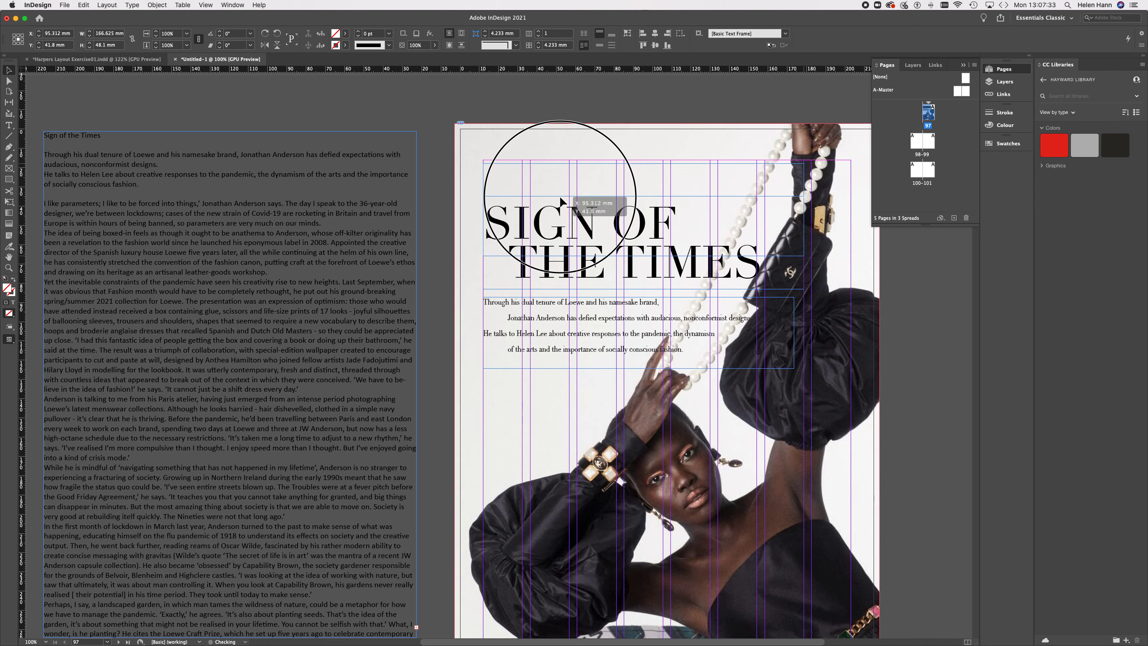
left_click(536, 304)
left_click_drag(538, 306, 538, 257)
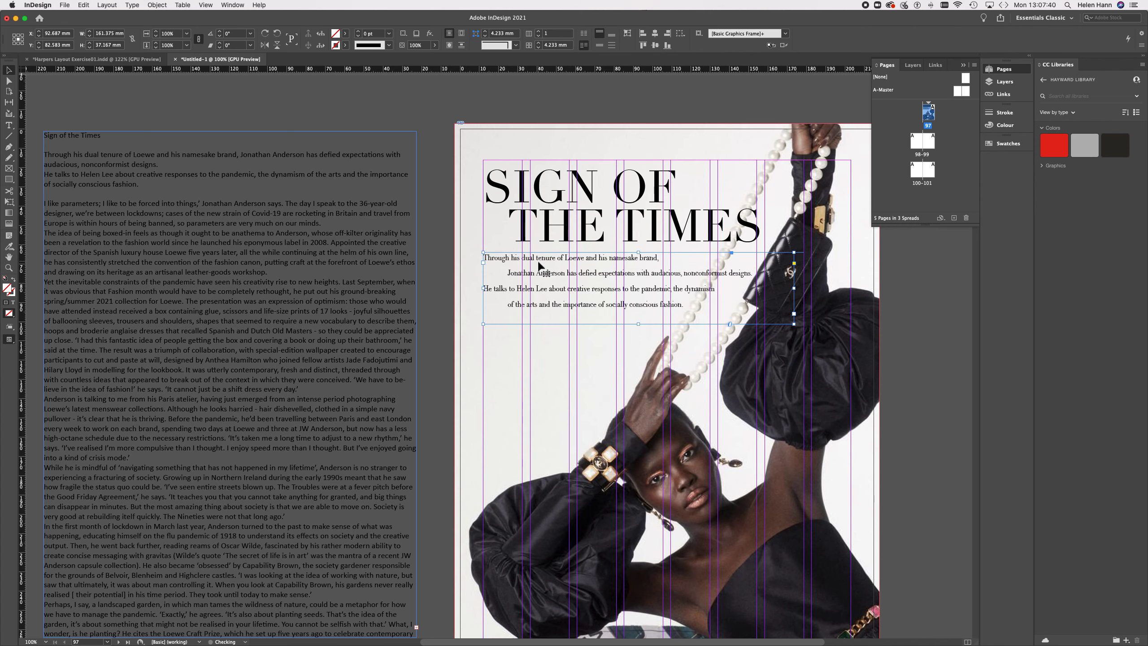
Step: Hide the guides and frame edges for a cleaner view of the opening page
left_click(548, 108)
key("super+semicolon")
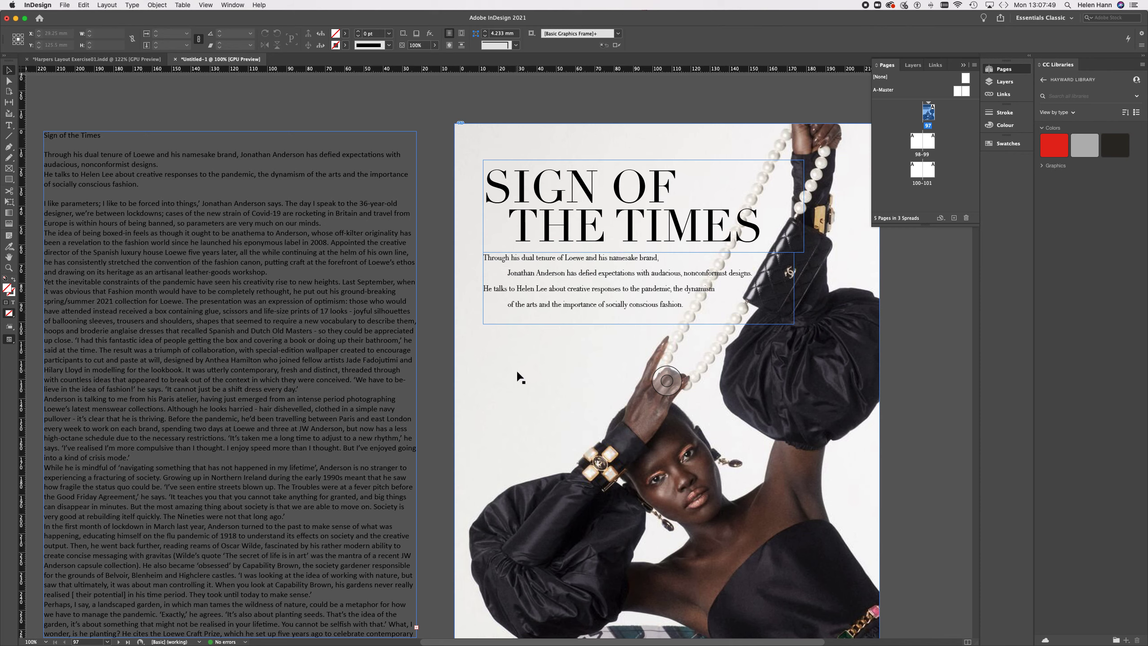
left_click(207, 6)
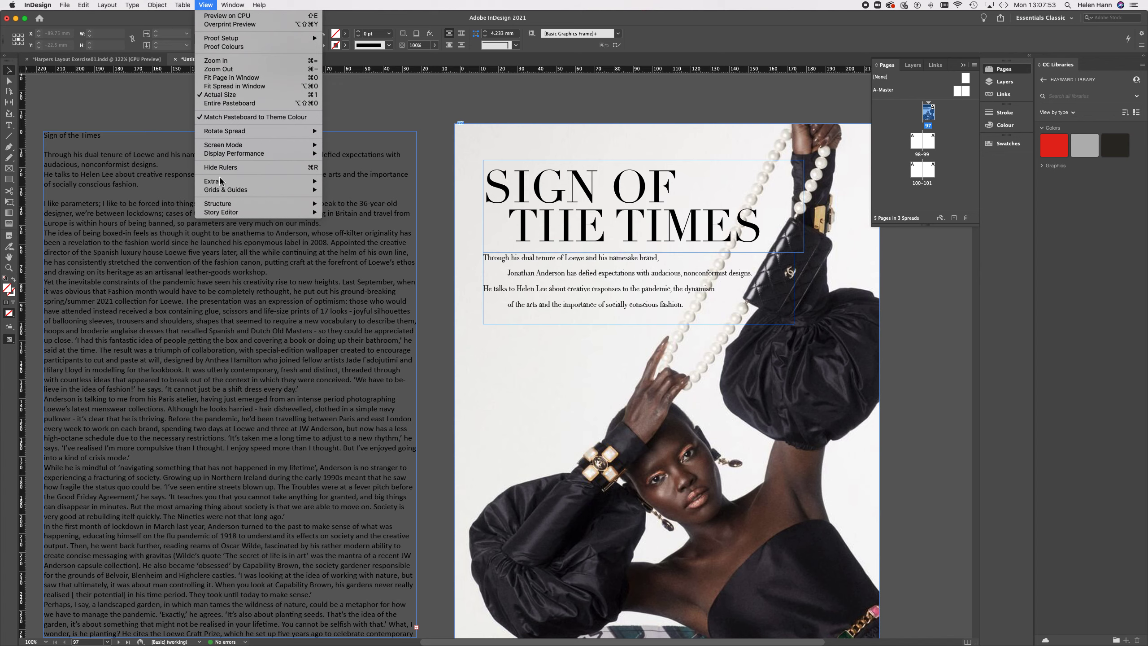
mouse_move(221, 180)
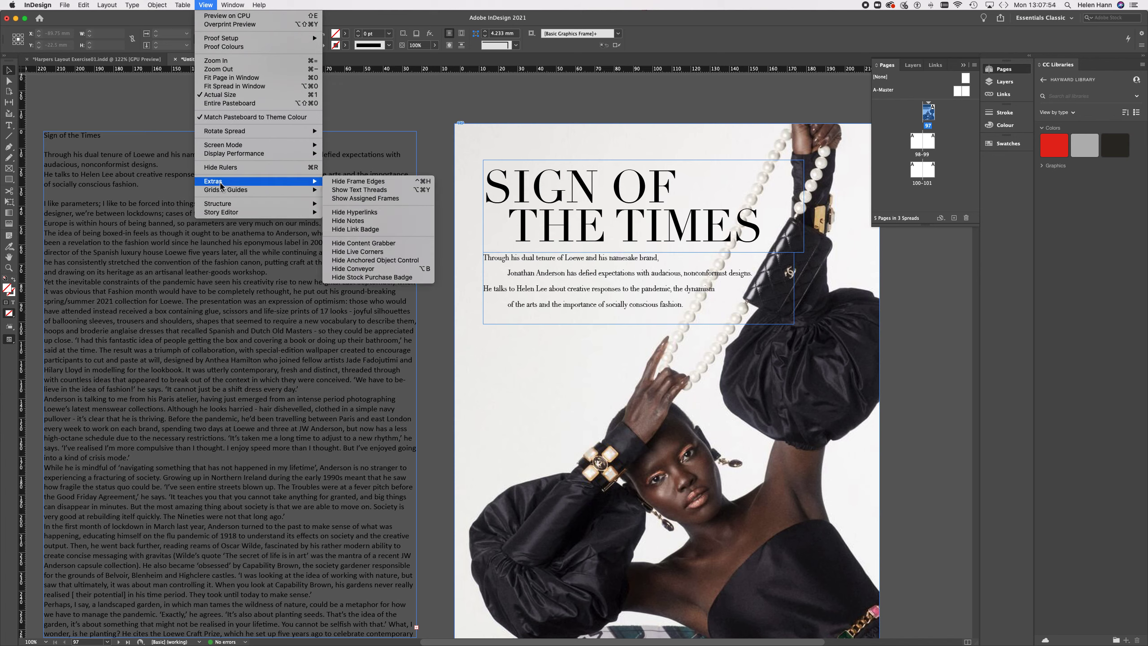
left_click(368, 182)
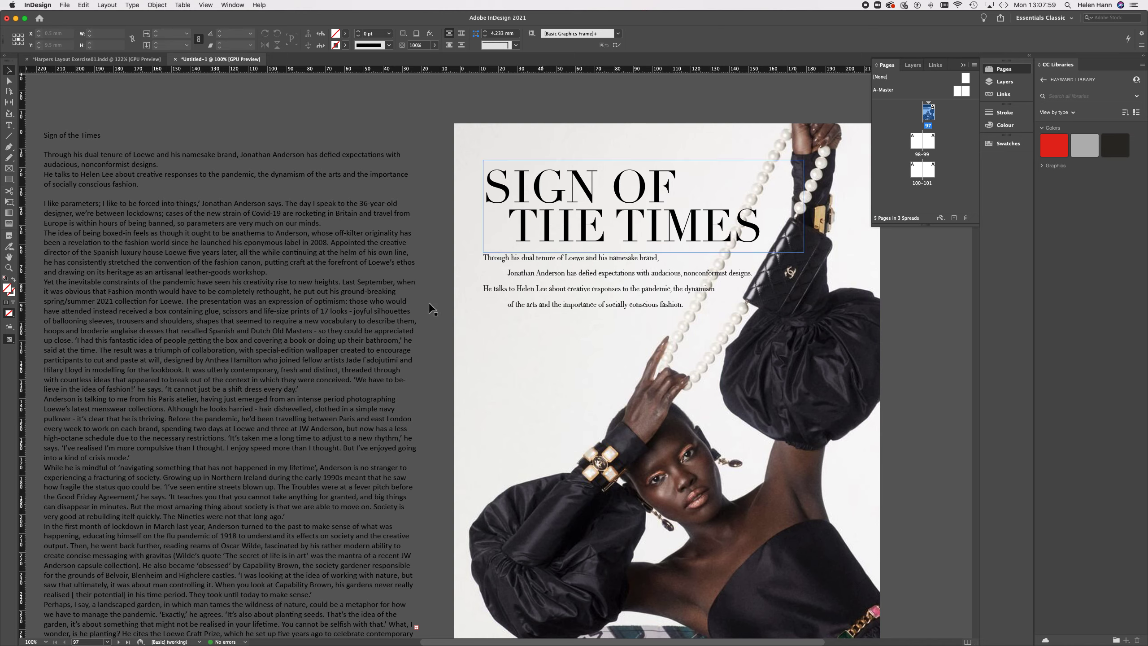
Step: Reverse the order of the opening text, placing the introduction near the top of the page and the headline directly beneath it
scroll(371, 397, "down", 5)
scroll(370, 398, "up", 1)
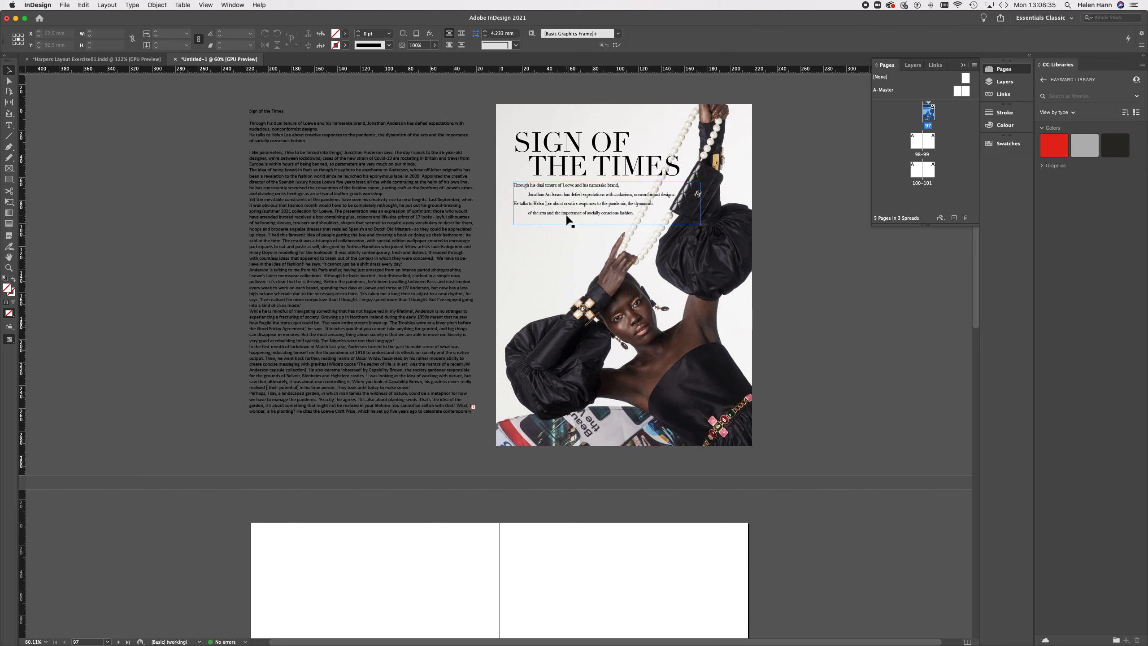
left_click(564, 170)
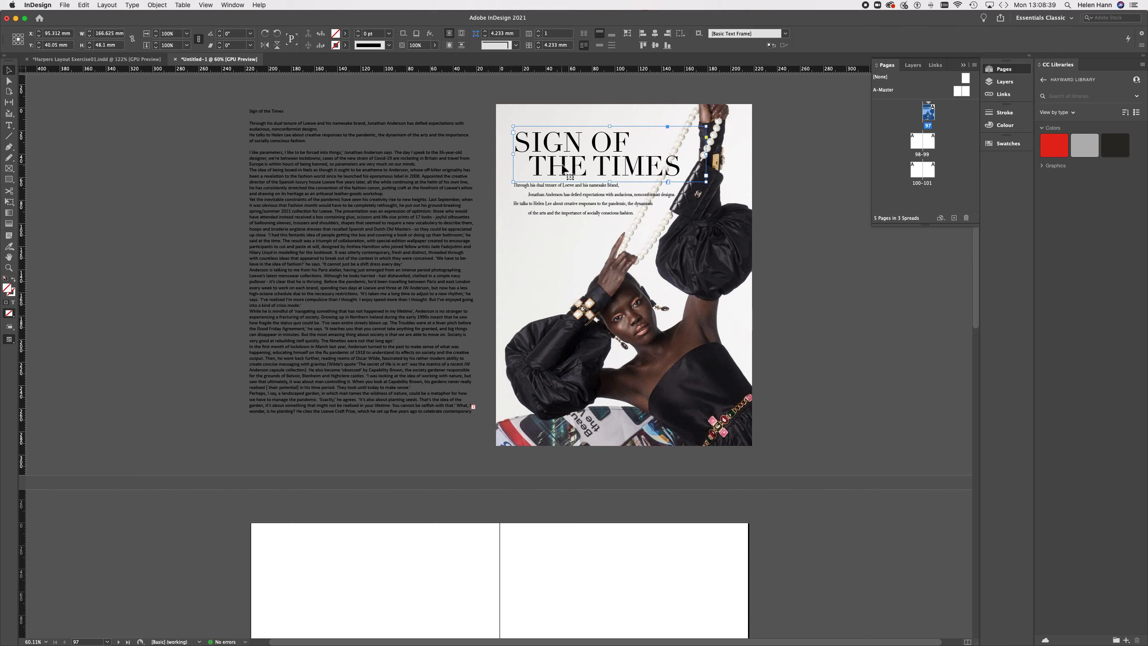
left_click_drag(563, 170, 560, 244)
left_click(559, 209)
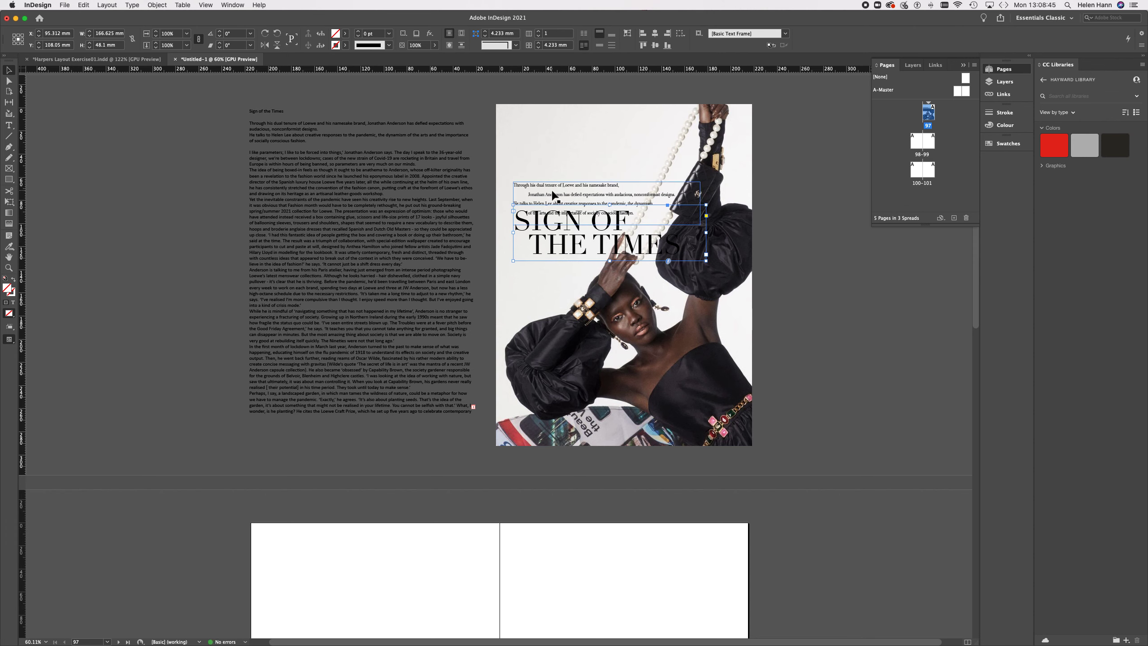
left_click_drag(555, 199, 555, 162)
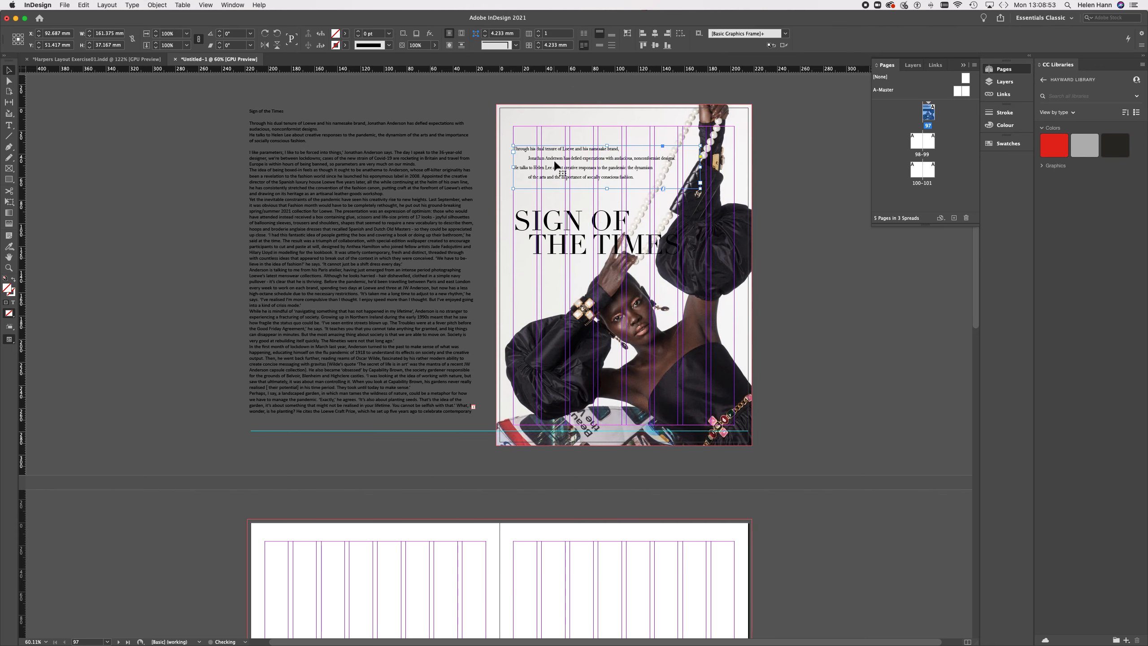
left_click(555, 225)
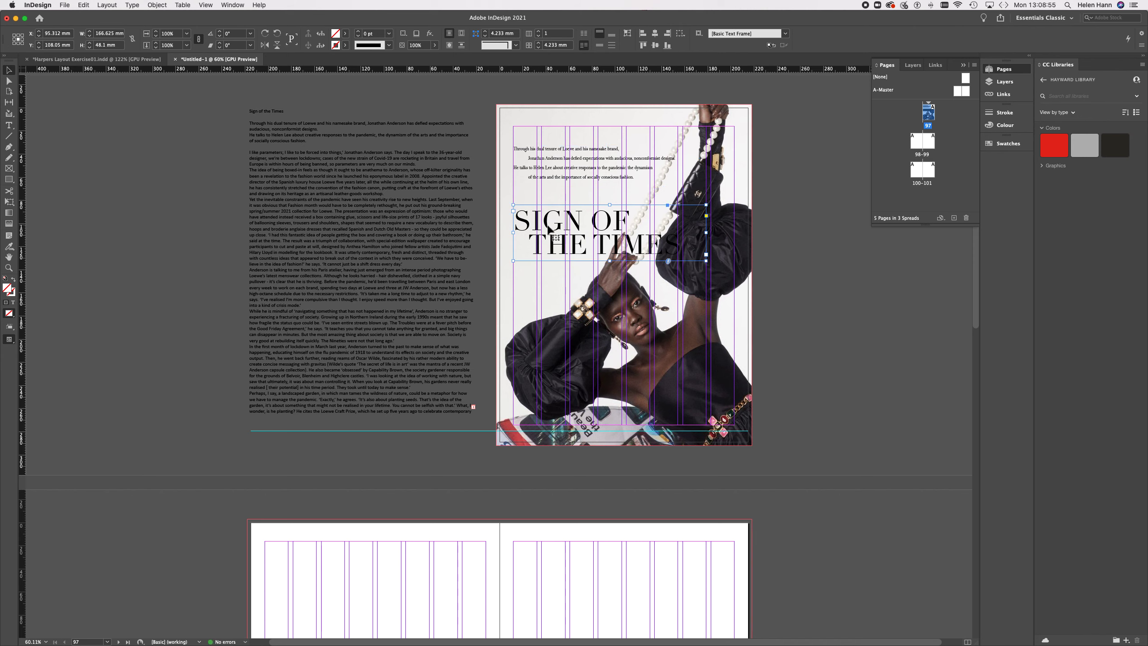
left_click_drag(549, 231, 551, 207)
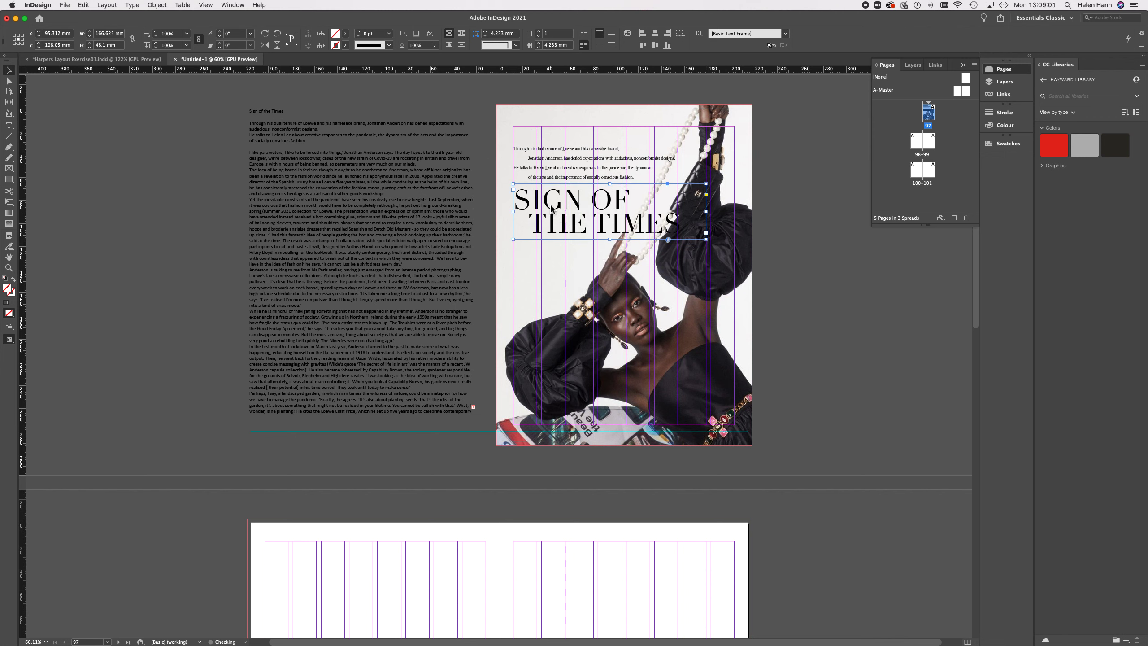
left_click(555, 168)
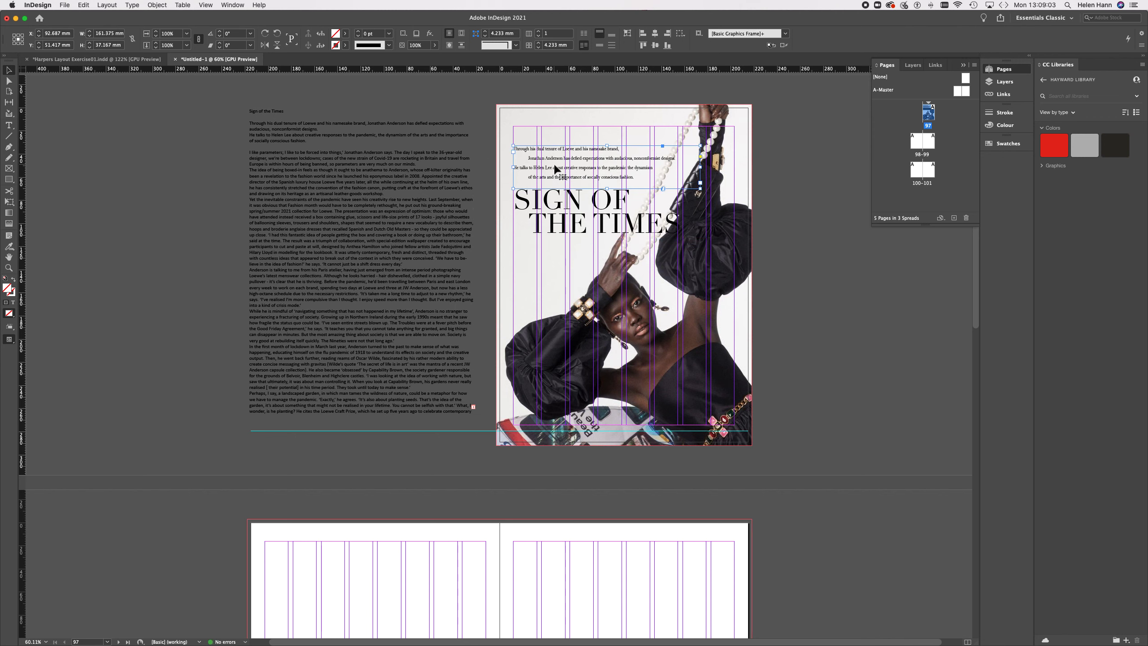
Step: Move the introduction frame up slightly to Y 48.583 mm and view the opening page in preview mode
left_click_drag(555, 168, 556, 168)
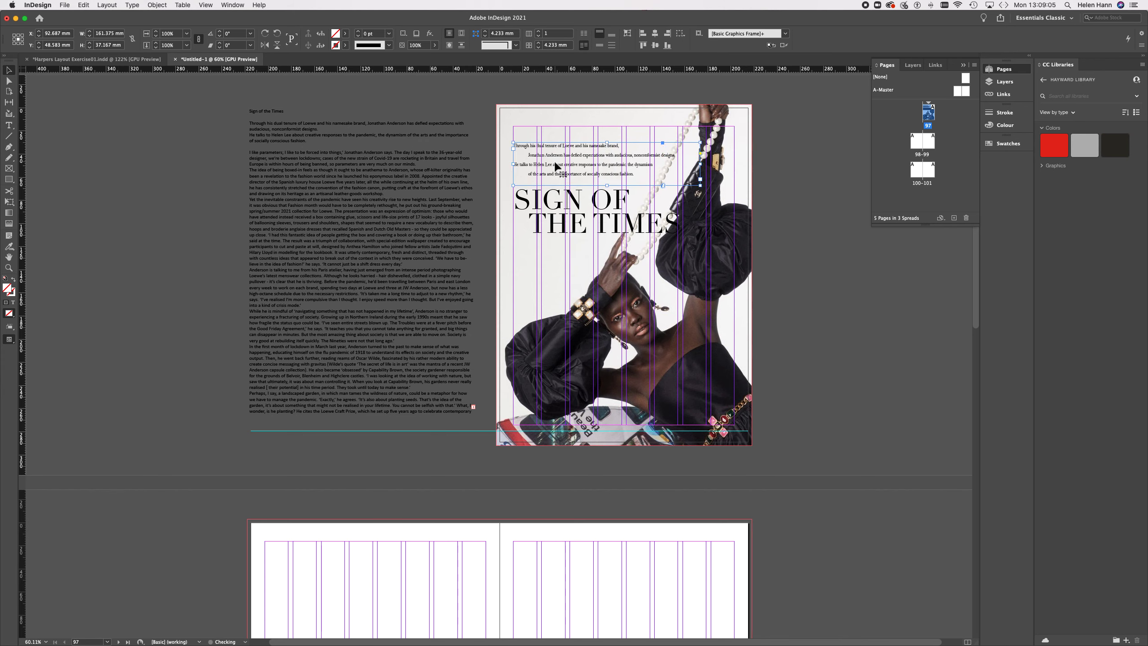
left_click(546, 99)
key("w")
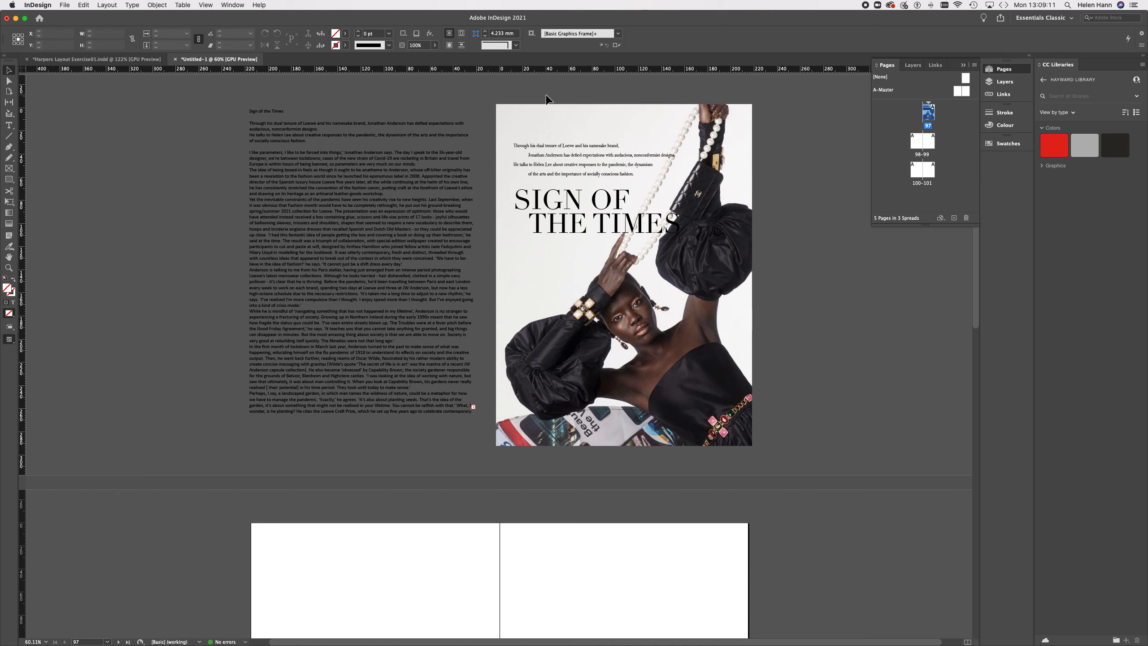
Step: Sample a colour theme from the full-bleed photo with the Color Theme tool and add it to the open CC library
key("z")
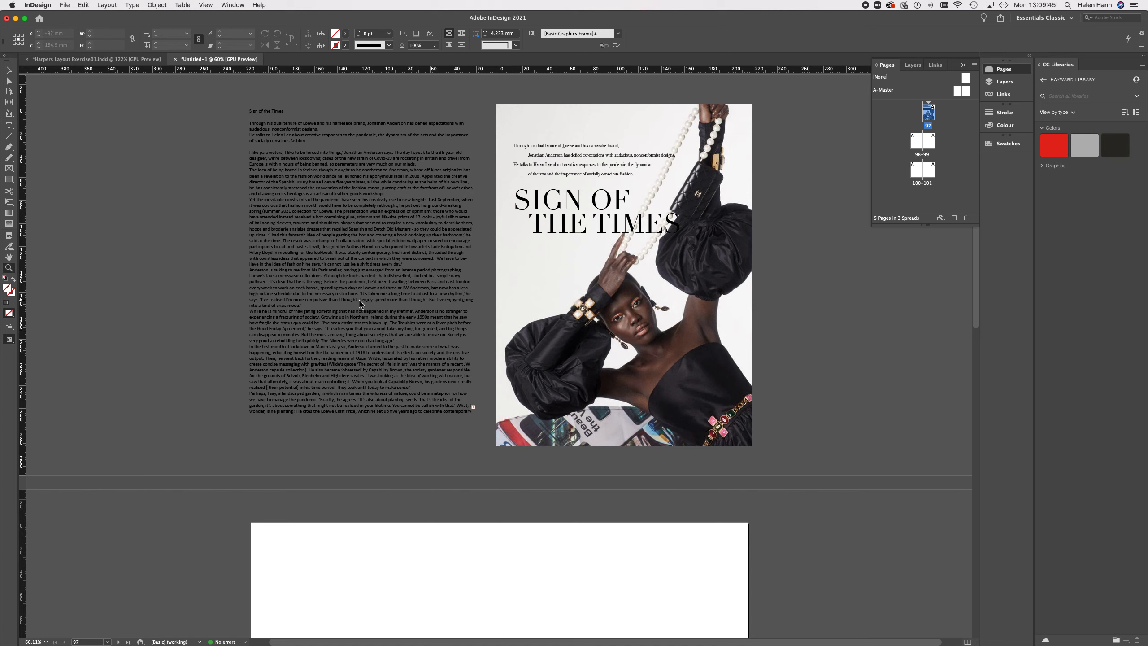
left_click(9, 251)
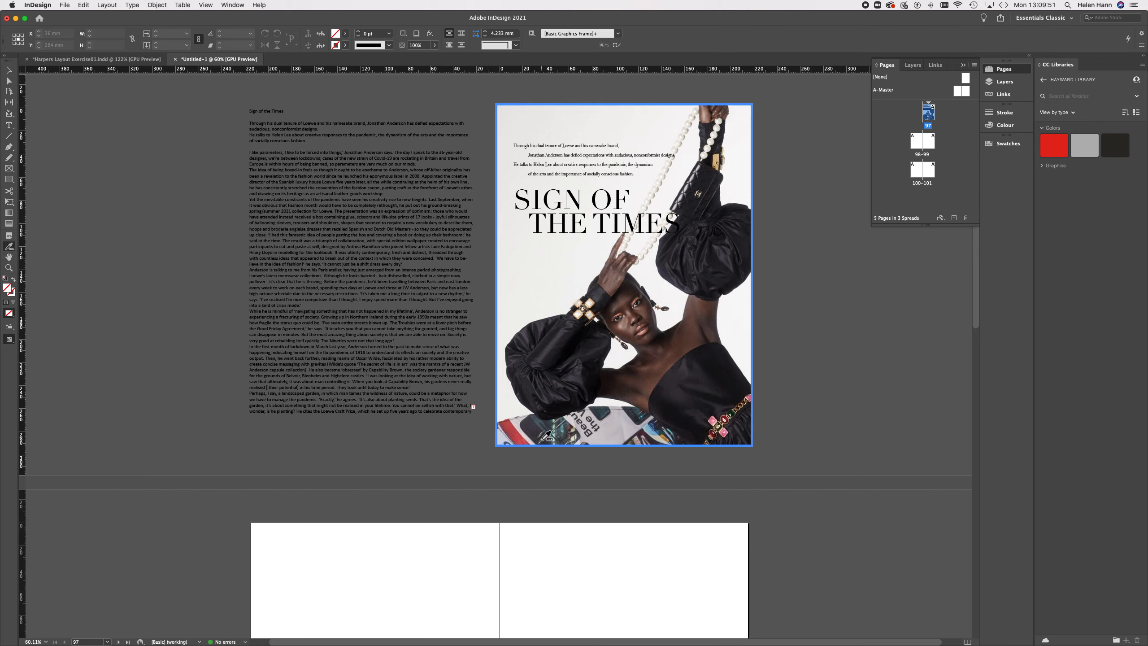
left_click(515, 430)
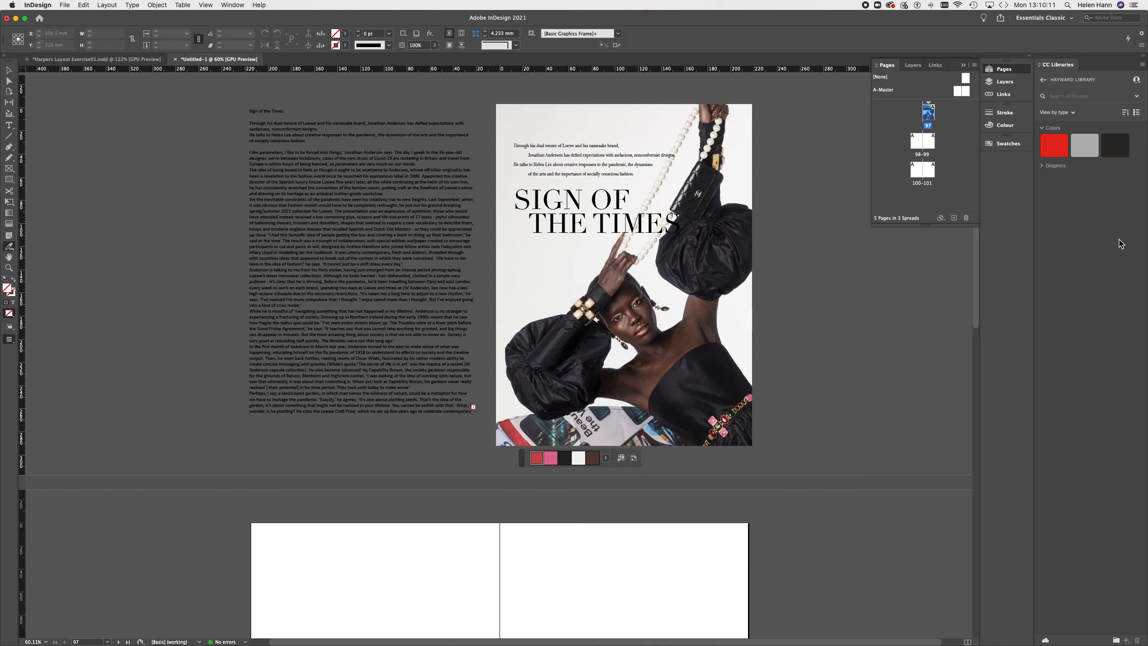
left_click(634, 458)
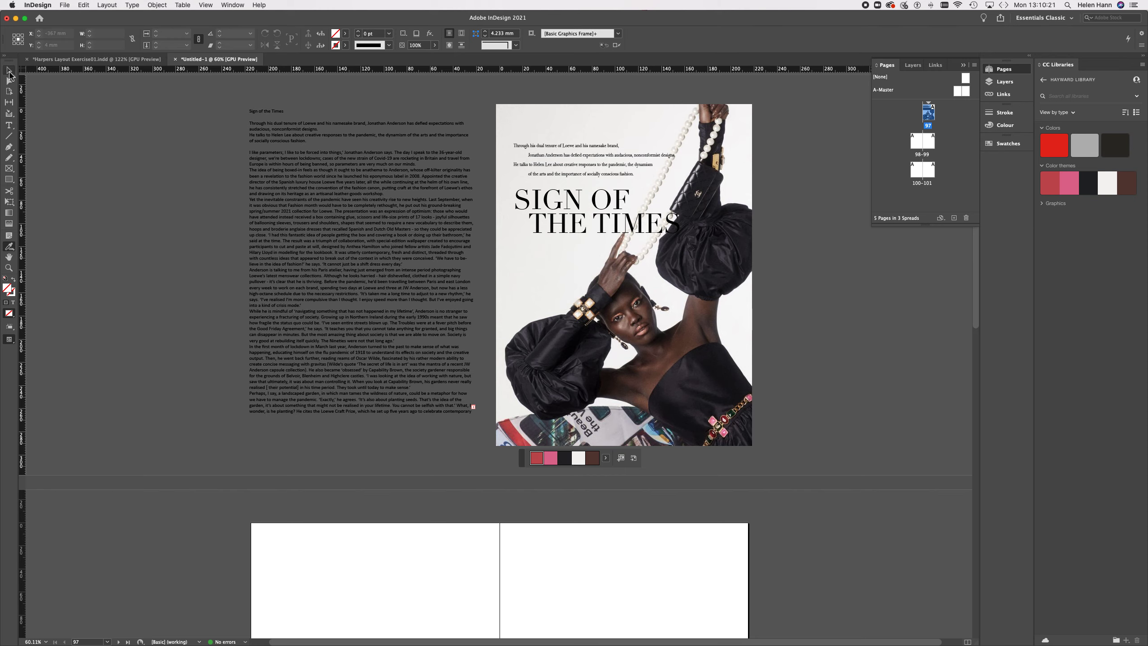
Step: Try the dark brown from the new colour theme on the SIGN OF THE TIMES headline text
left_click(8, 125)
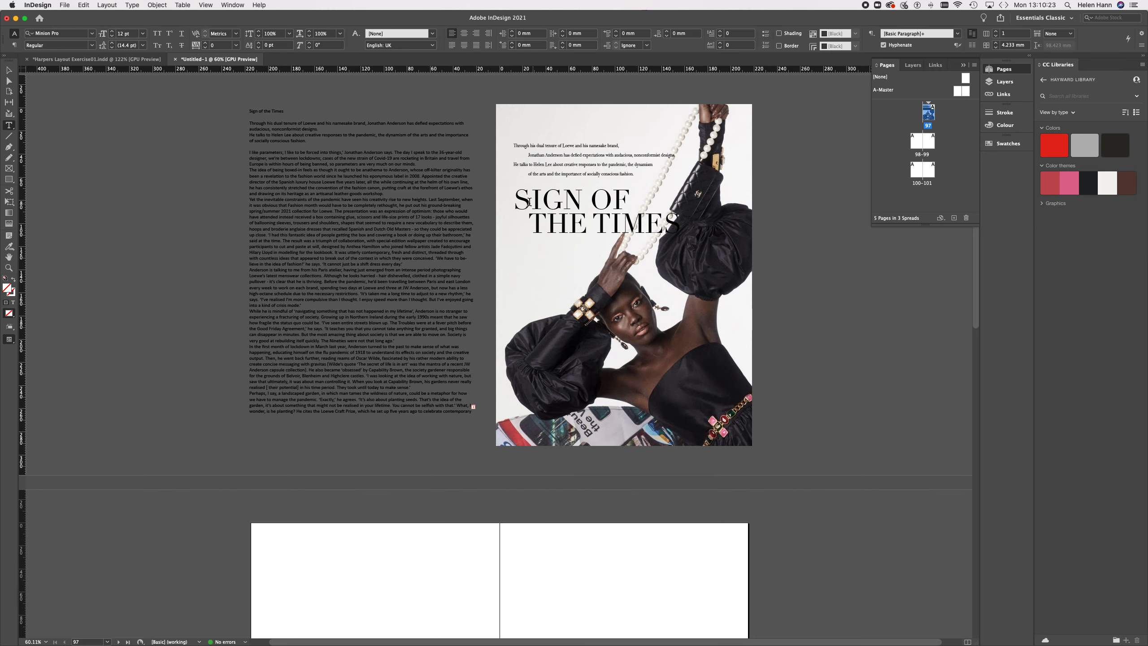
left_click_drag(518, 196, 685, 220)
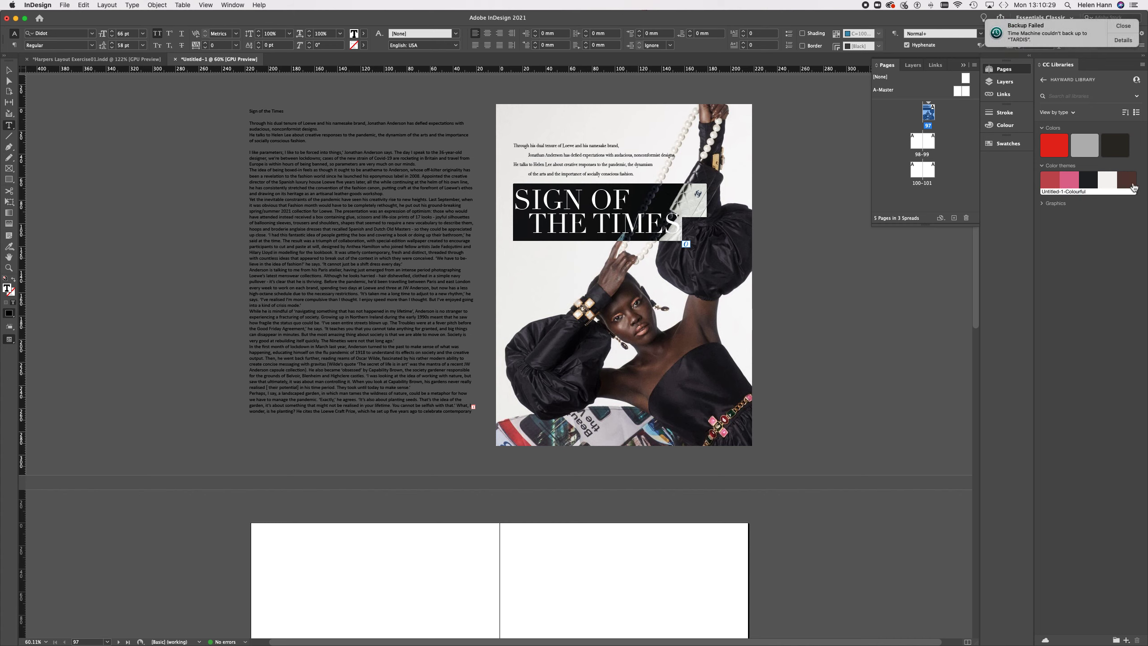
mouse_move(1128, 190)
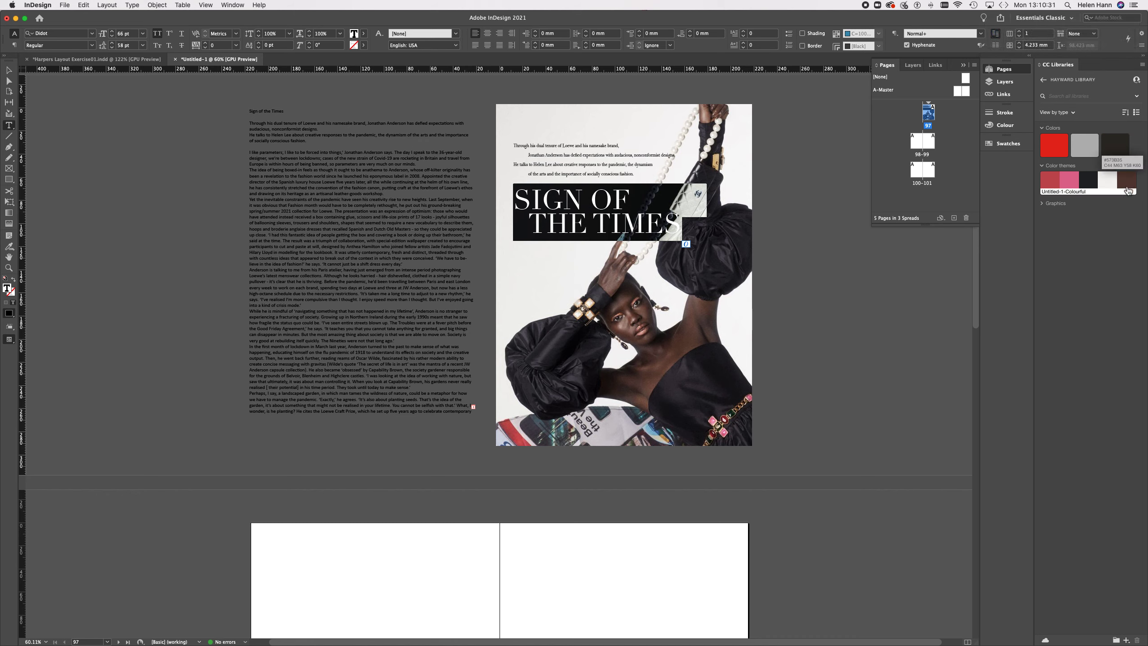
left_click(1130, 189)
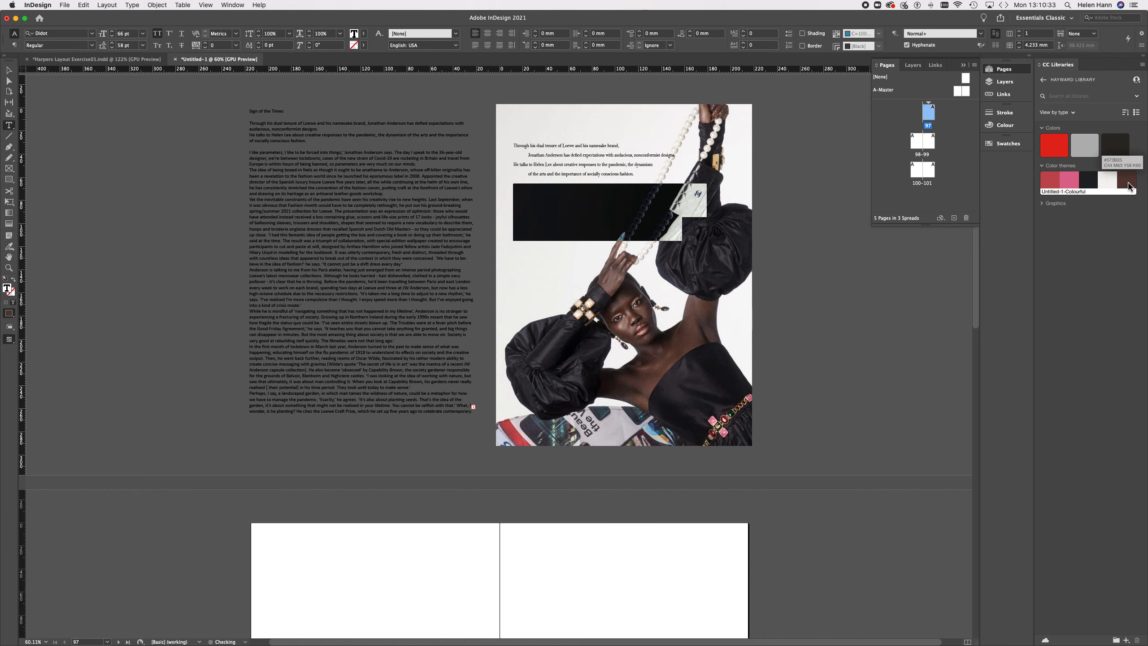
left_click(694, 239)
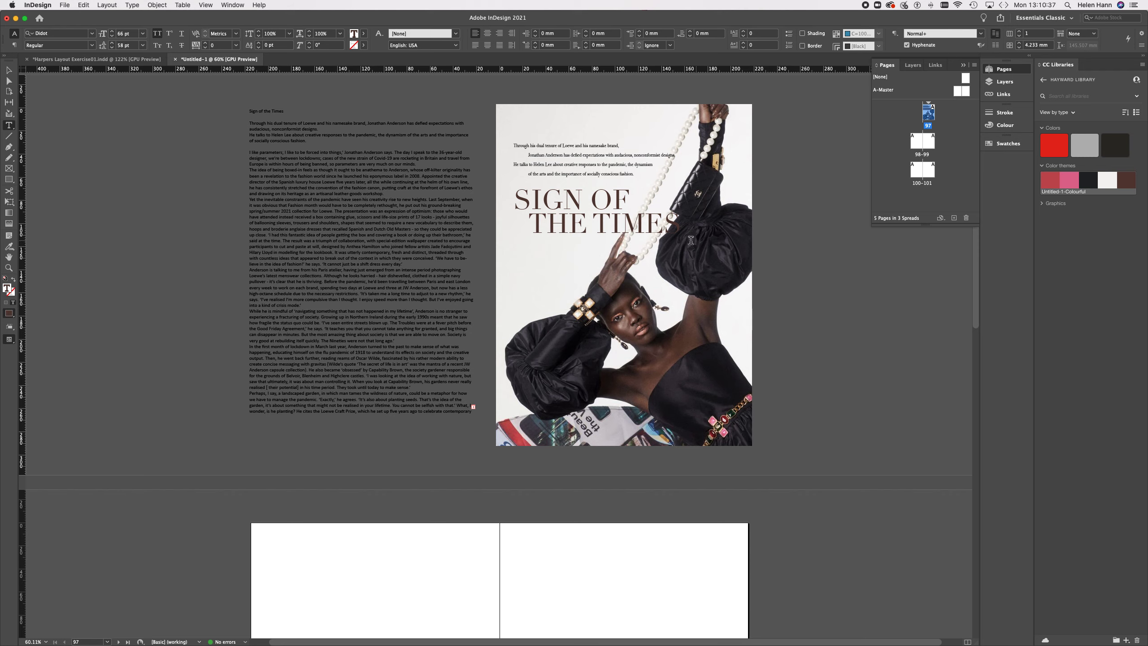
Step: Try the theme's off-white on the headline text
left_click_drag(515, 200, 678, 224)
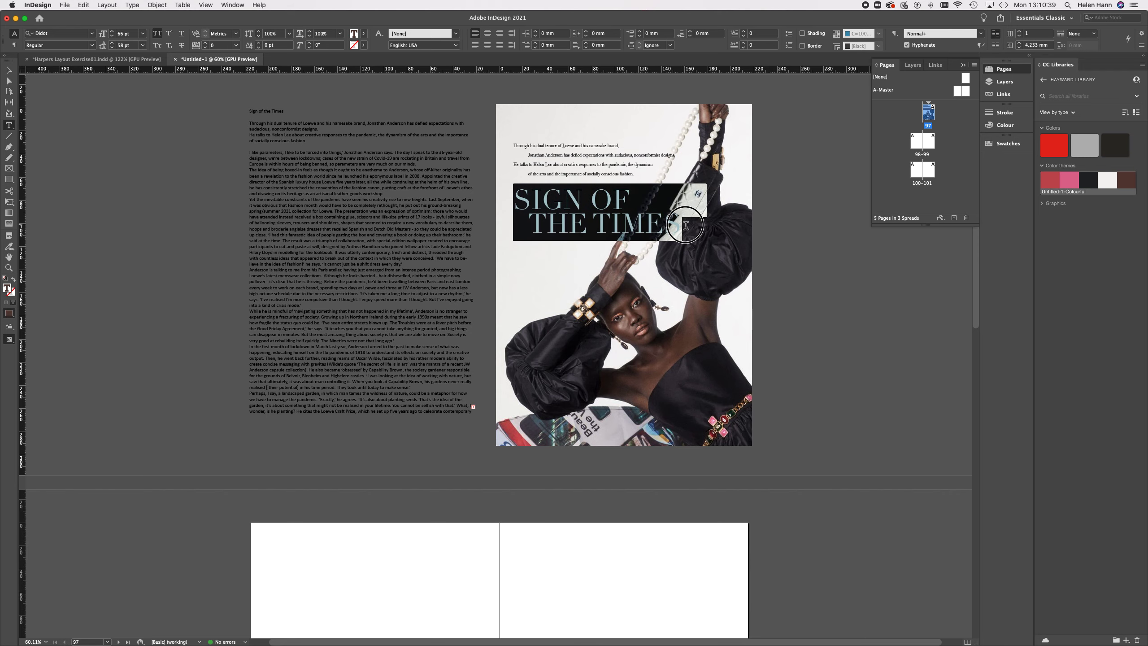
left_click(1112, 183)
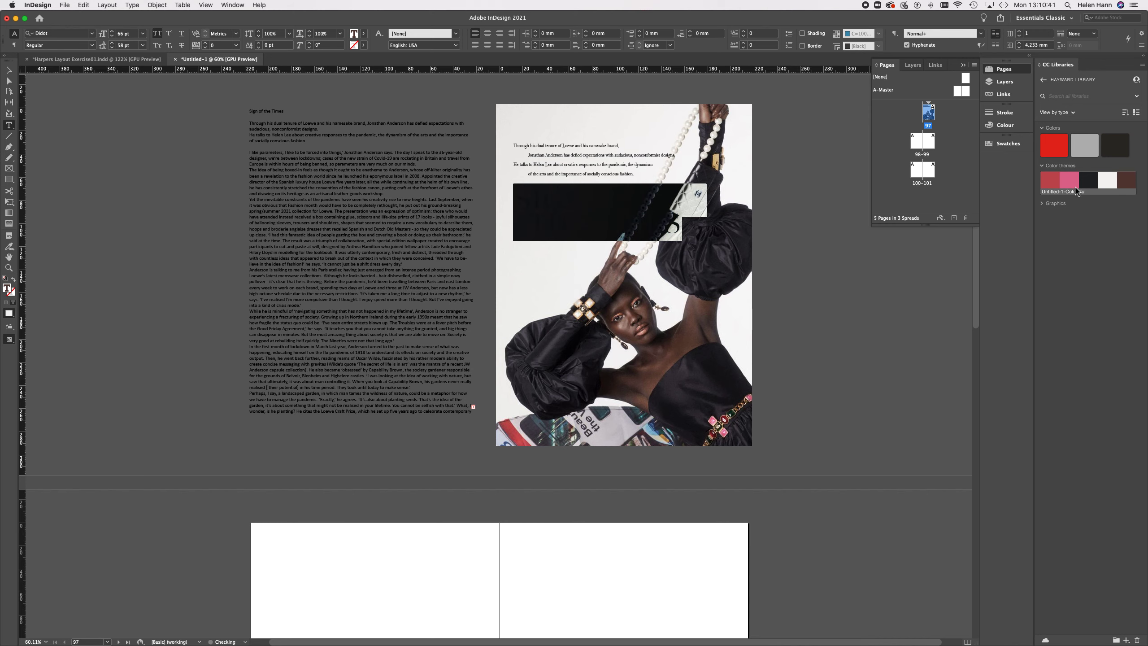
left_click(718, 249)
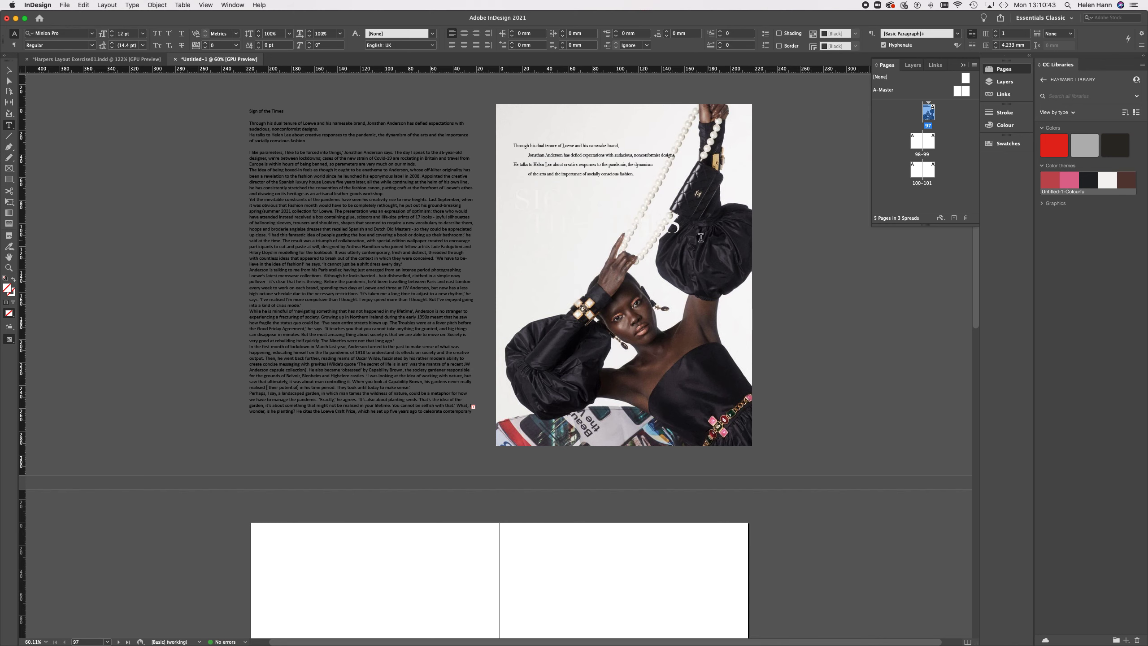
Step: Select the whole headline and try the theme's pink on it
double_click(609, 220)
triple_click(609, 220)
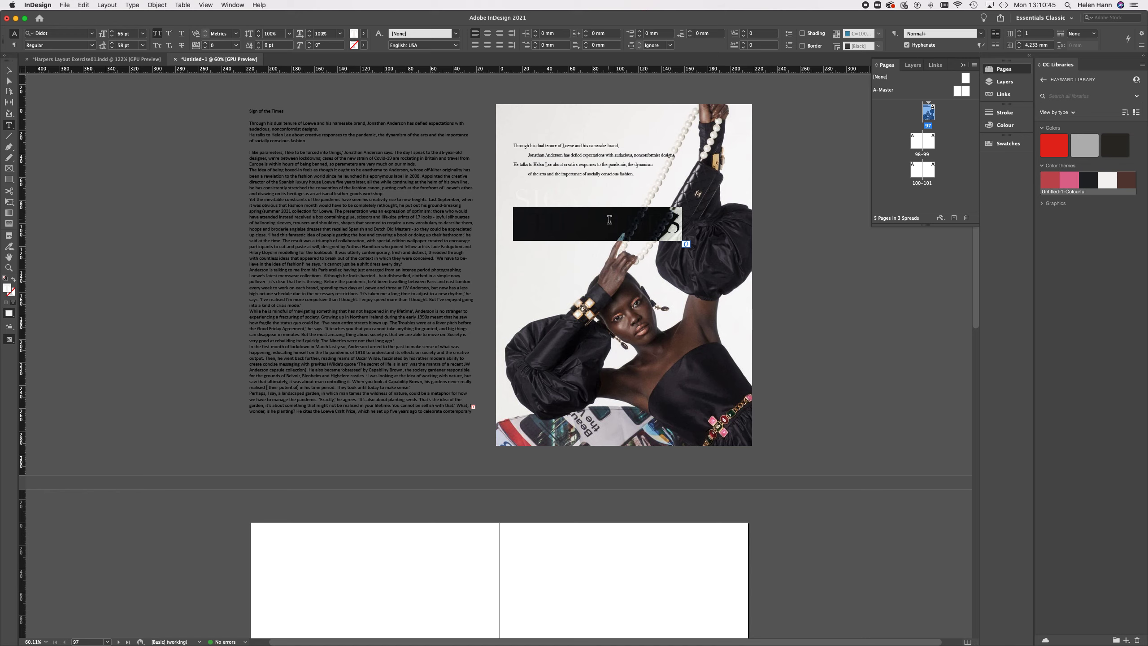
left_click(609, 220)
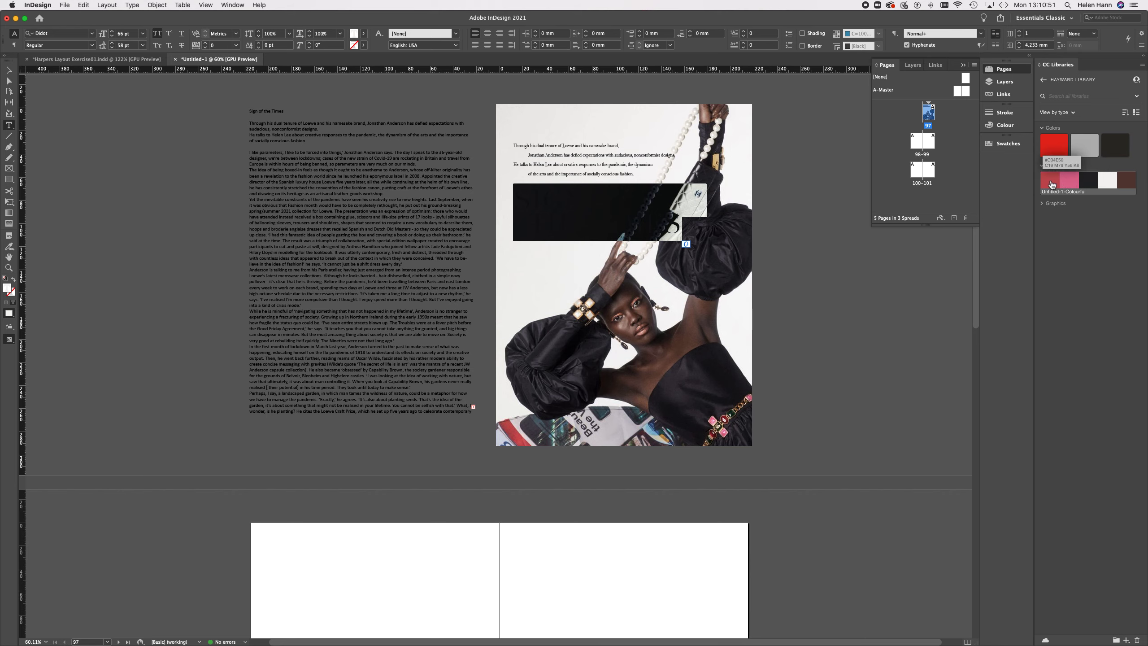
left_click(1070, 183)
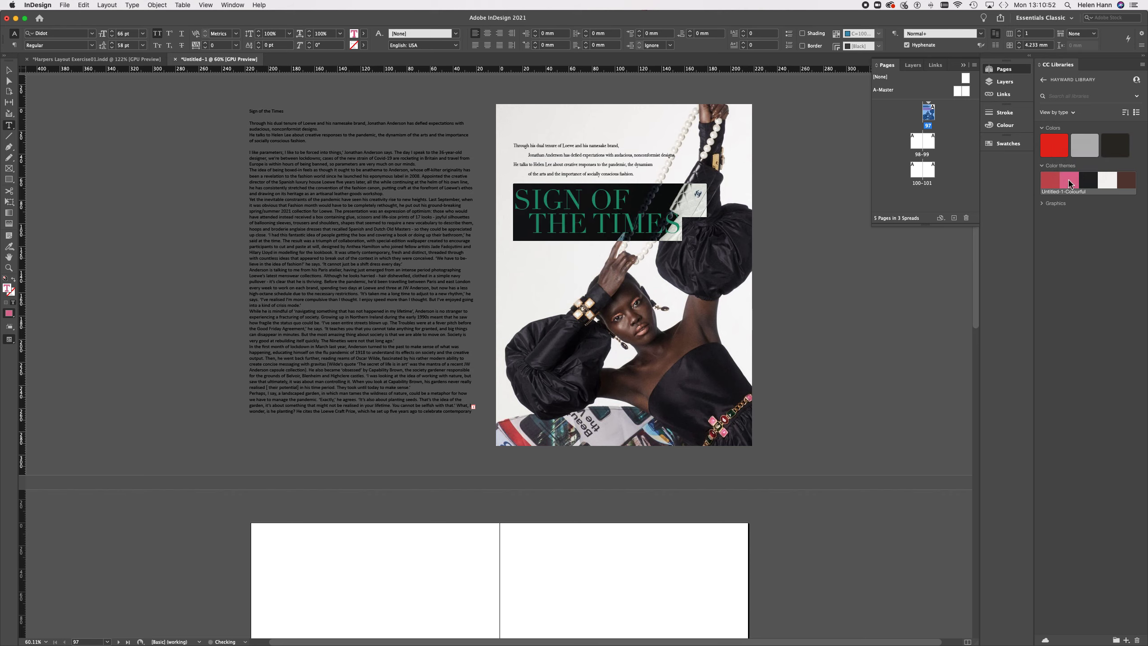
left_click(688, 226)
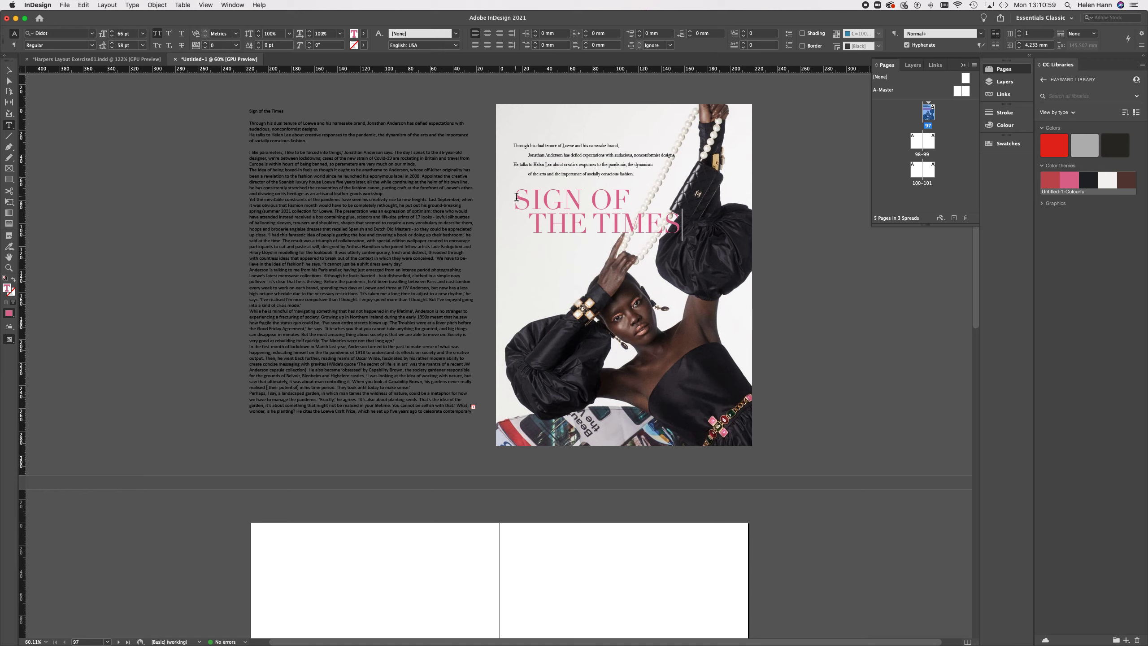
Step: Colour the headline text with the red from the photo's colour theme
left_click_drag(515, 195, 680, 225)
left_click(1051, 180)
left_click(684, 223)
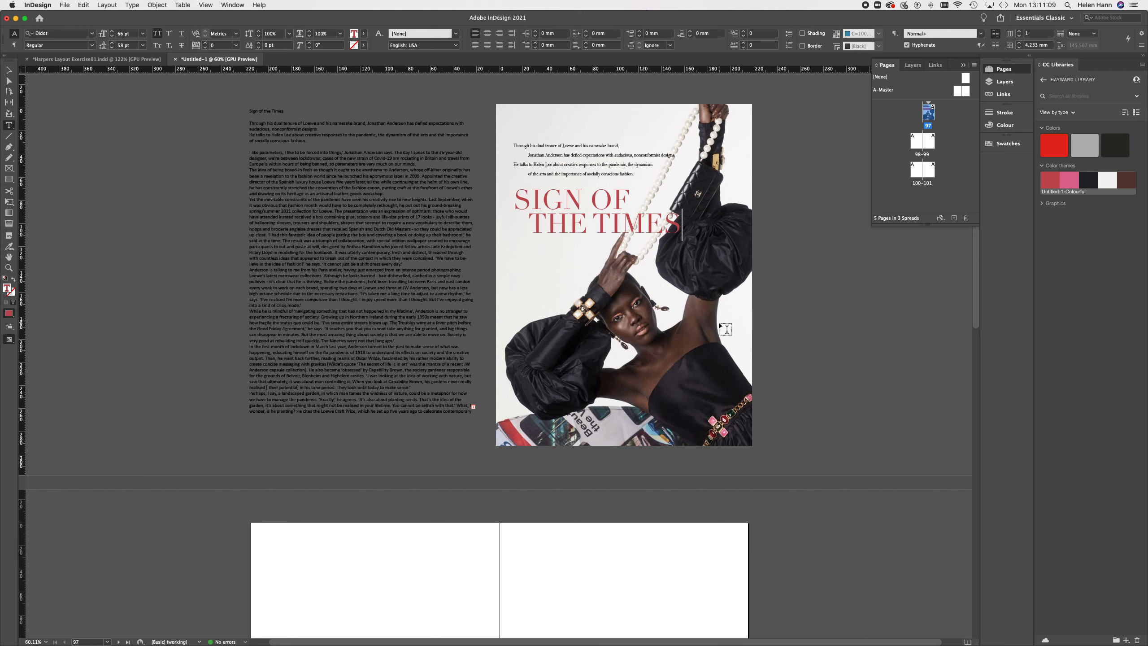
key("super+Tab")
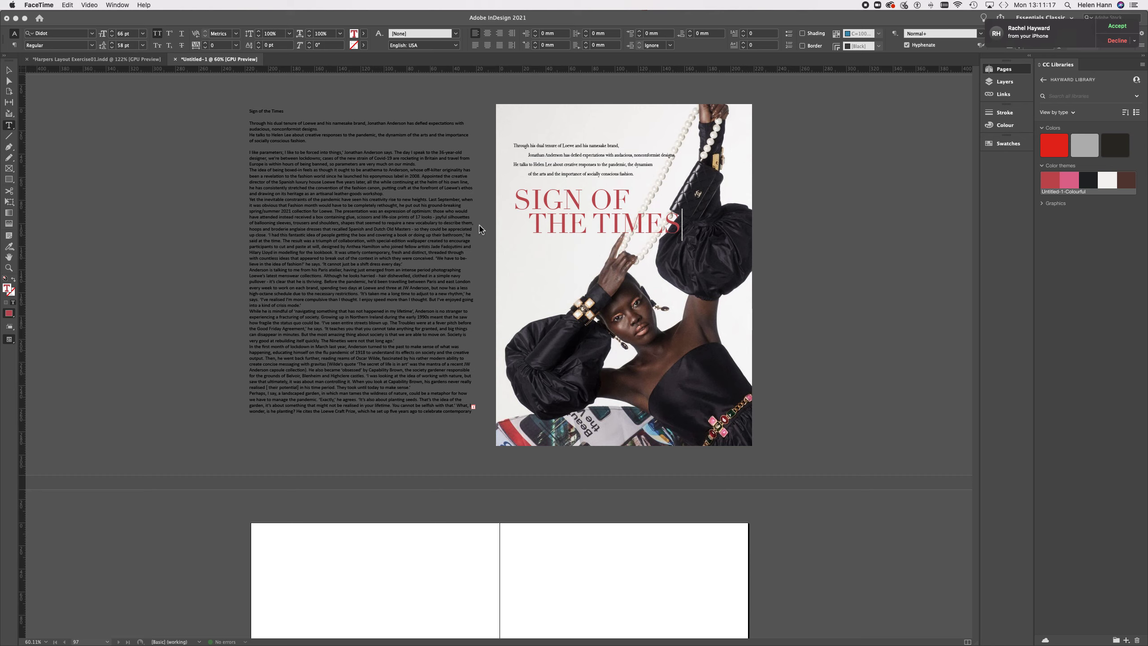
key("super+Tab")
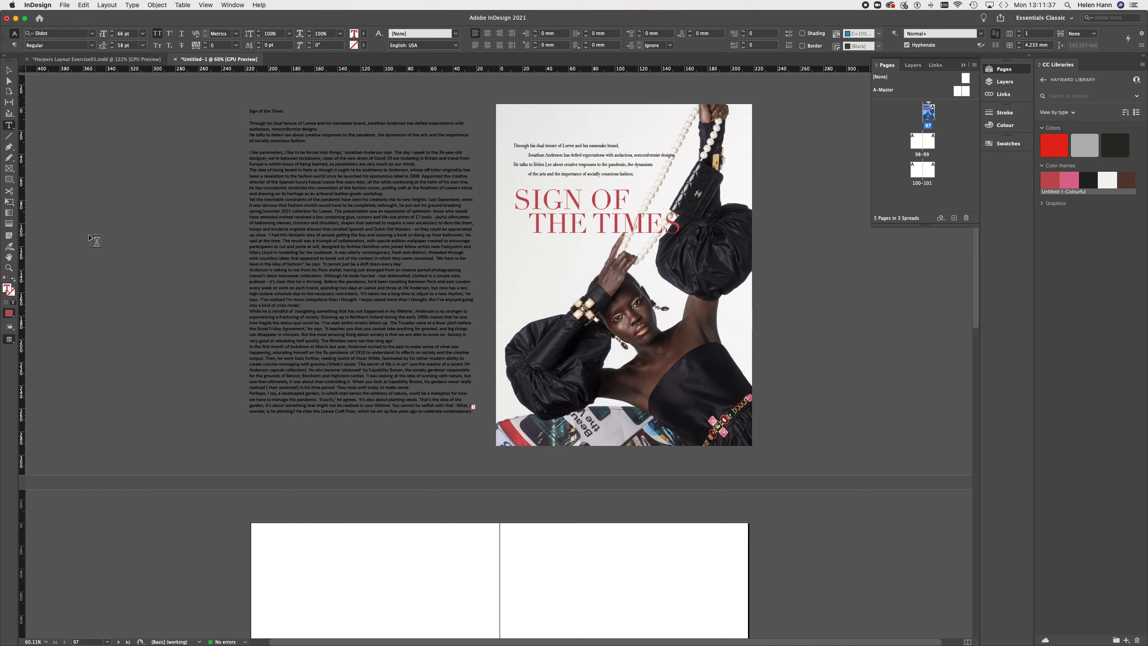
Step: Tighten the tracking of the whole SIGN OF THE TIMES headline to -30
left_click(8, 268)
left_click_drag(588, 211, 707, 239)
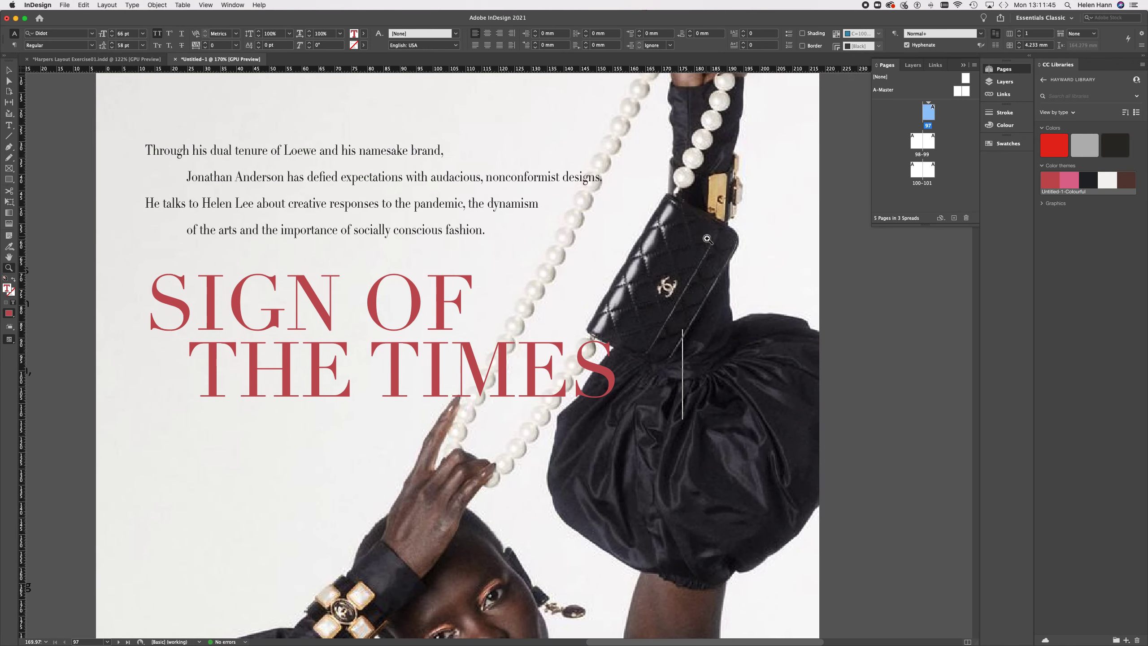
left_click(9, 70)
left_click(212, 316)
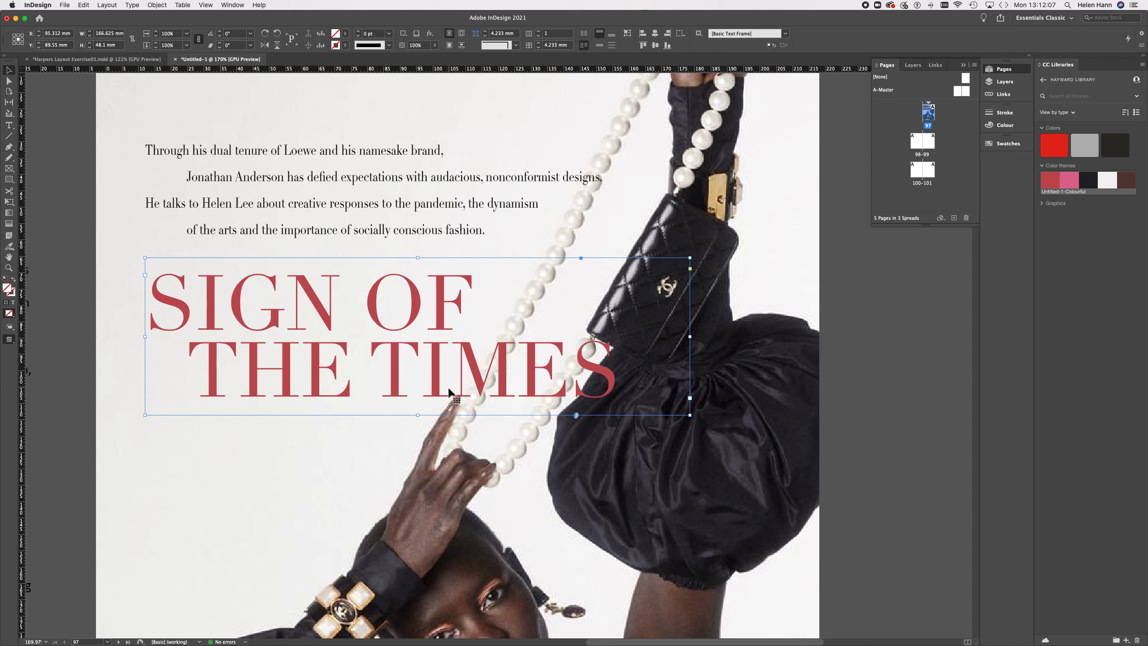
key("t")
left_click_drag(154, 289, 616, 364)
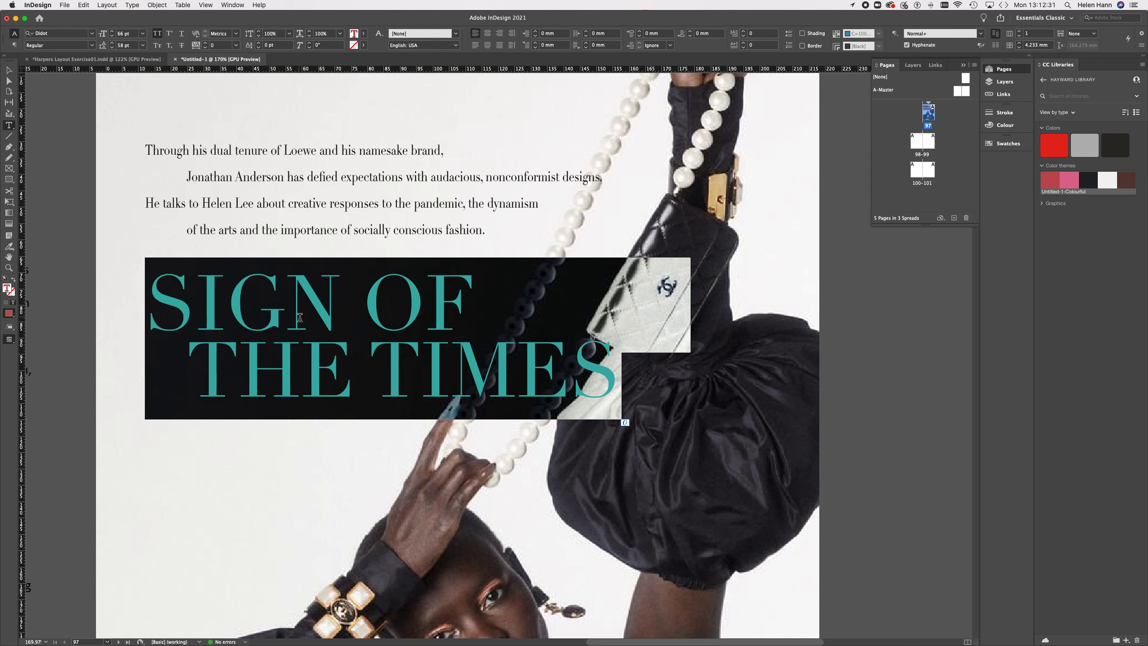
left_click(205, 47)
left_click(205, 48)
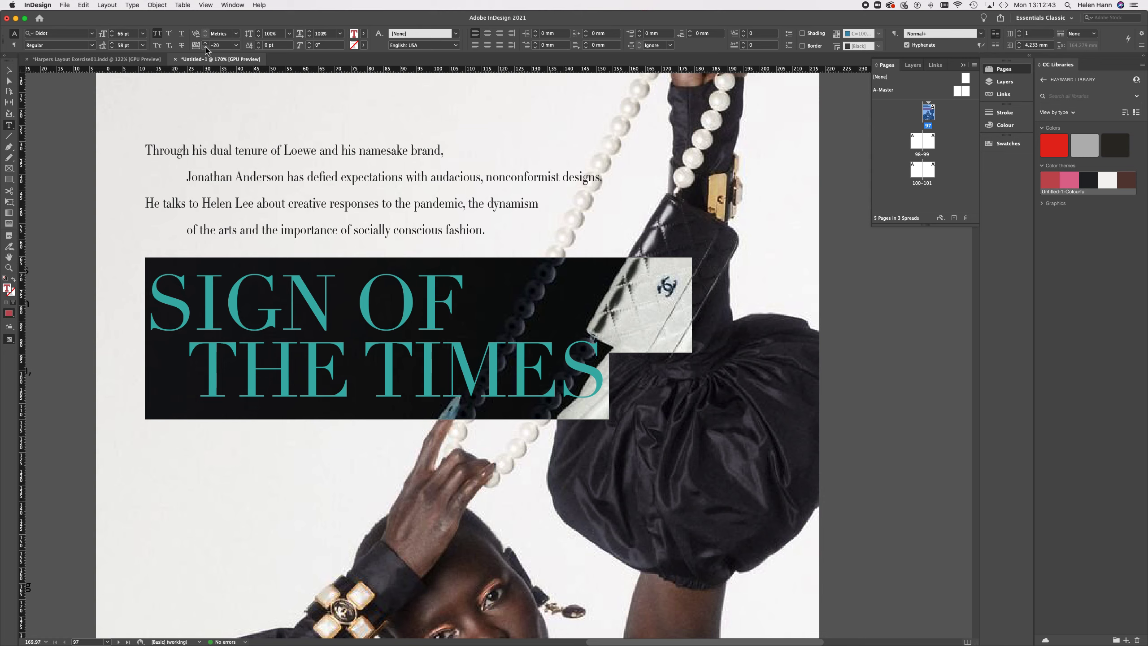
left_click(206, 48)
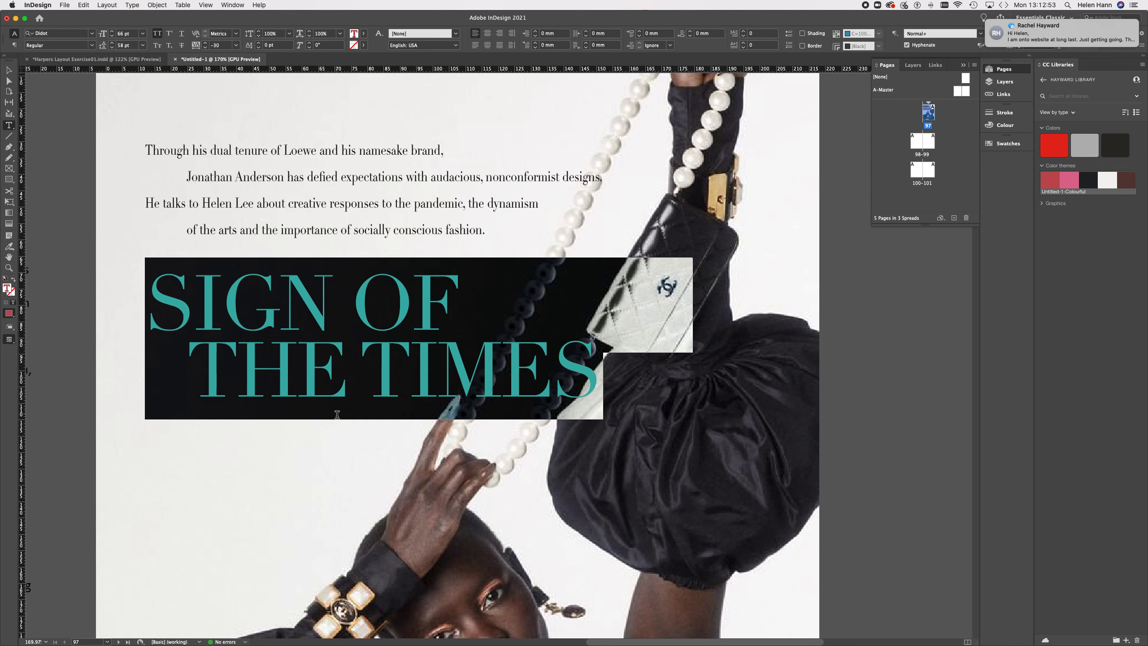
Step: Kern the pair S and I in the headline word SIGN to -30
left_click(203, 304)
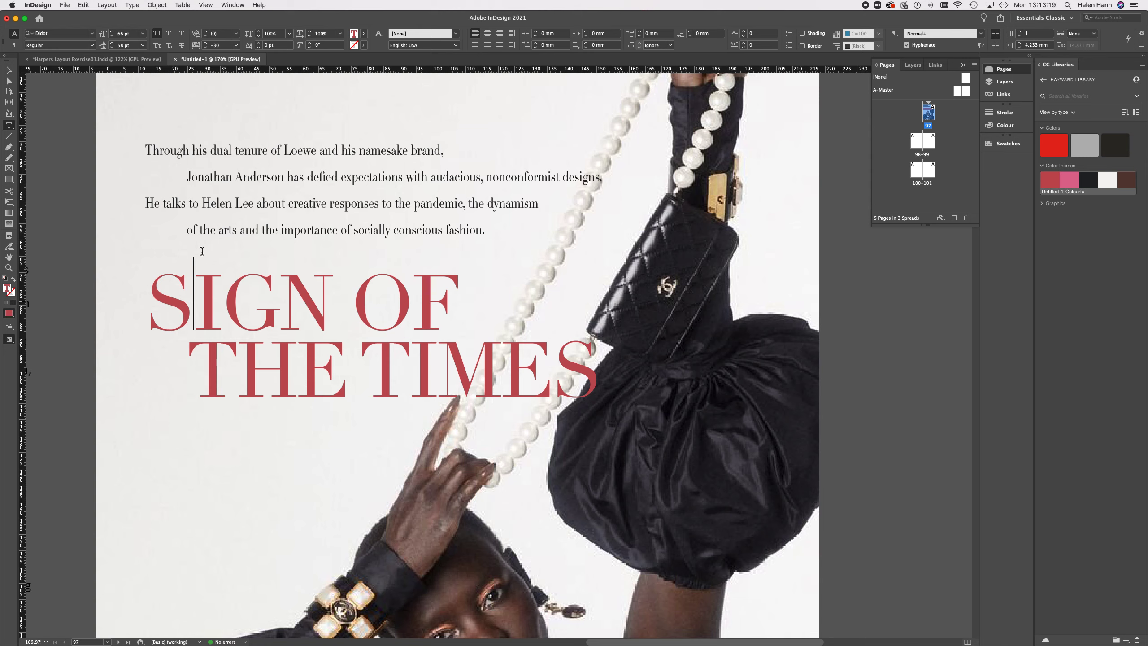
left_click(206, 37)
left_click(206, 37)
left_click(206, 37)
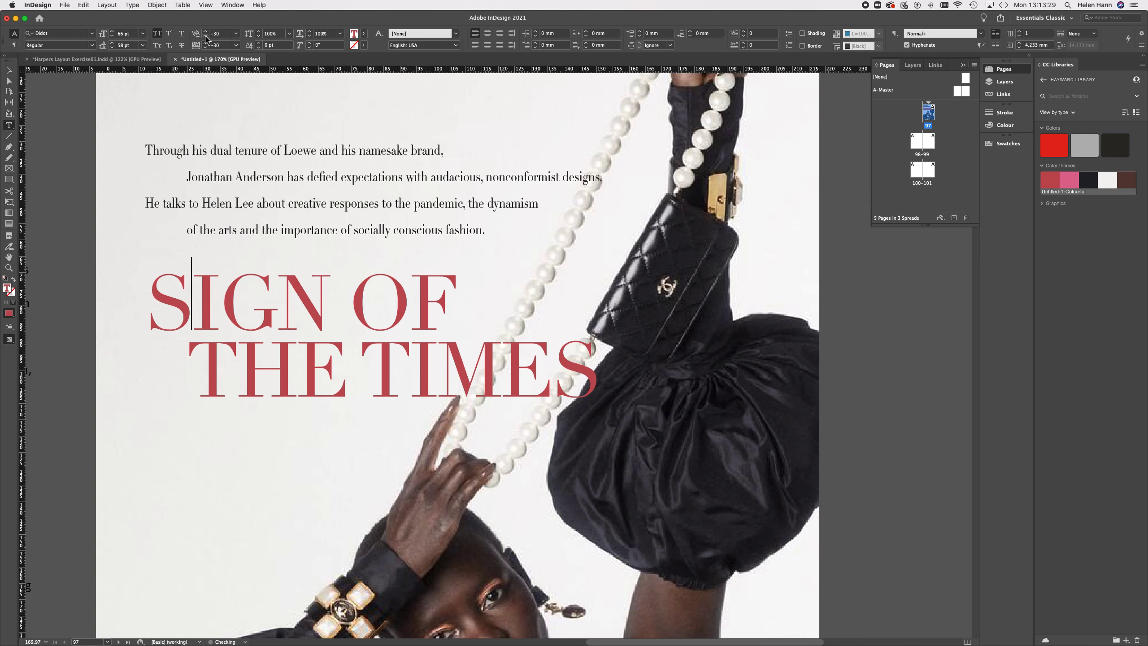
left_click(205, 37)
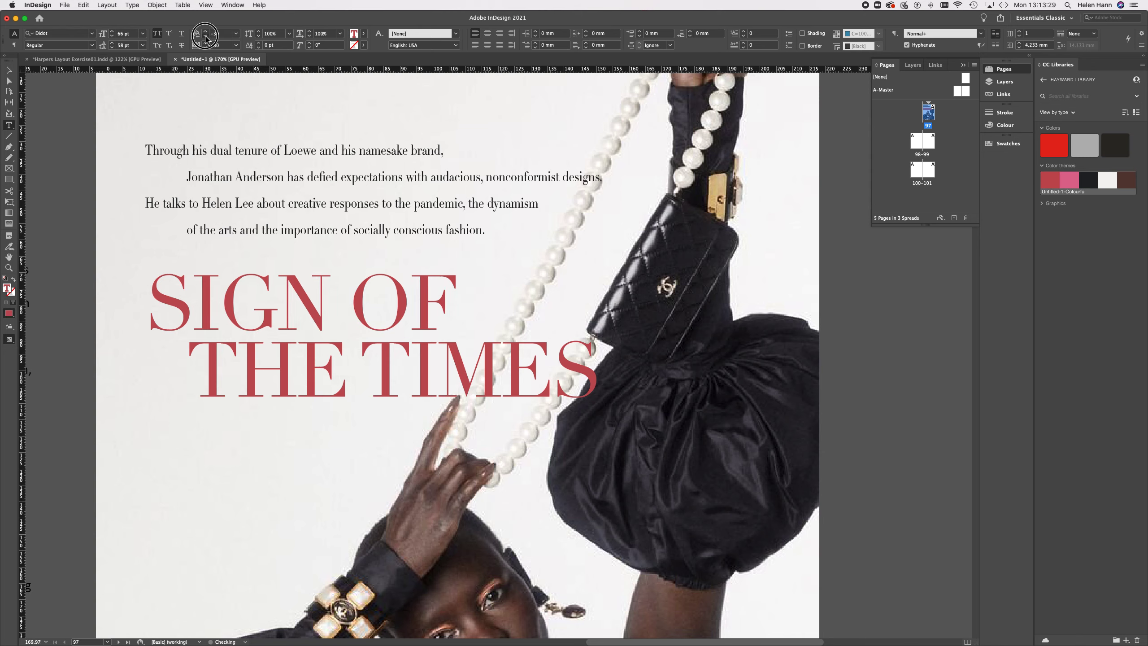
Step: Kern the pair I and G in the headline word SIGN to -80
left_click(220, 303)
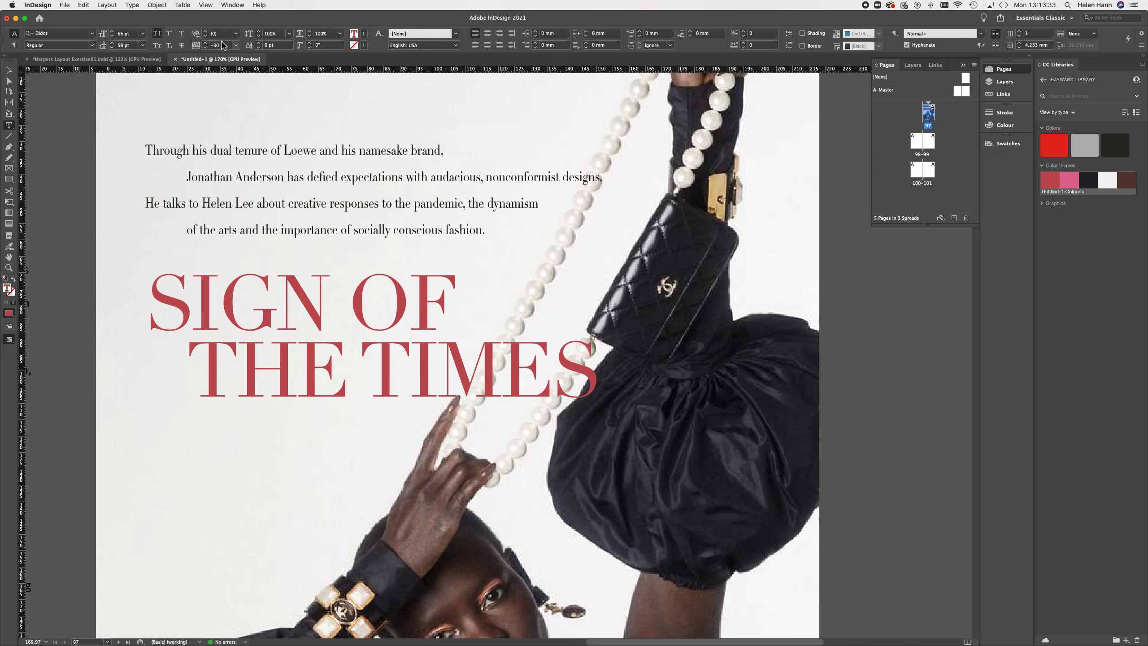
left_click(207, 37)
left_click(206, 37)
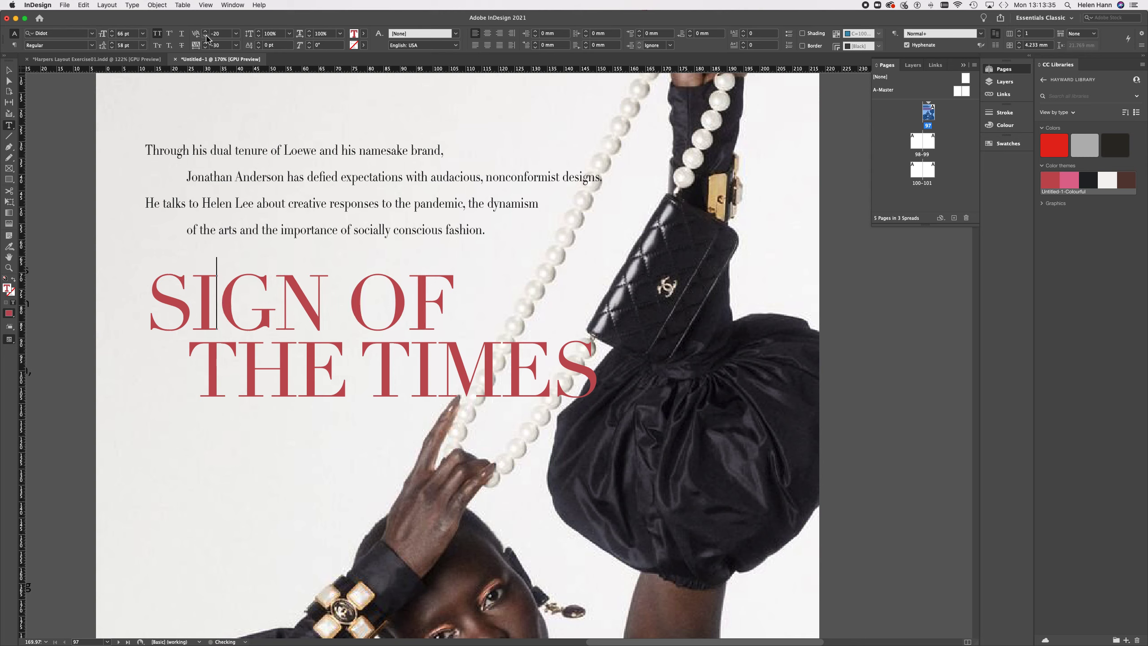
left_click(207, 37)
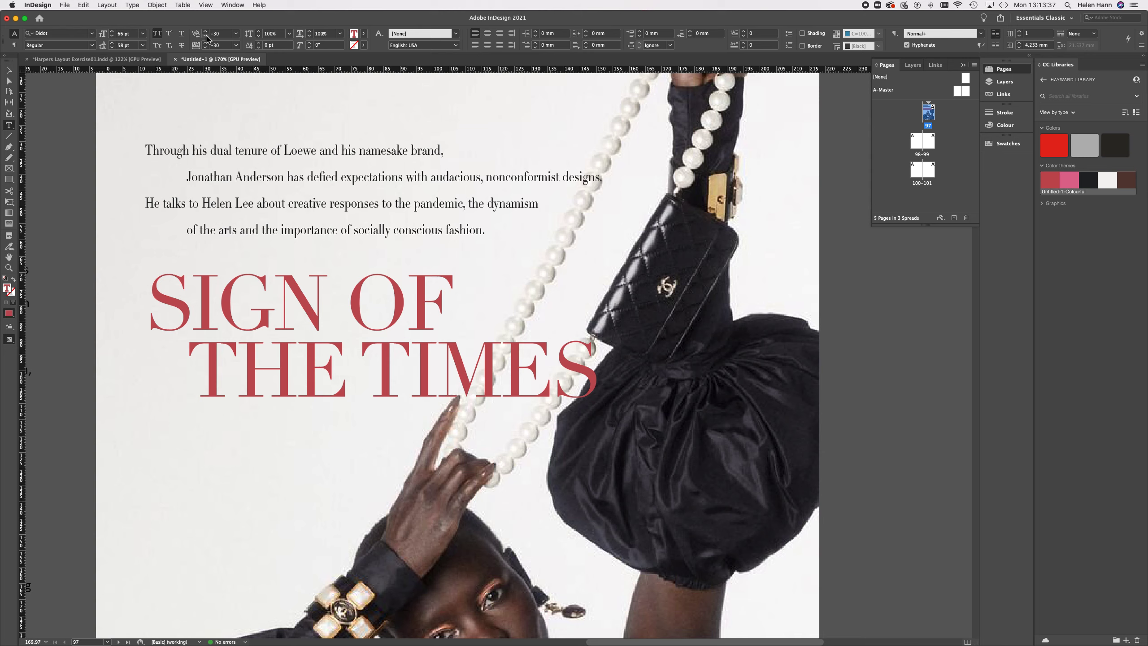
left_click(206, 37)
left_click(206, 37)
left_click(207, 36)
left_click(206, 36, "shift")
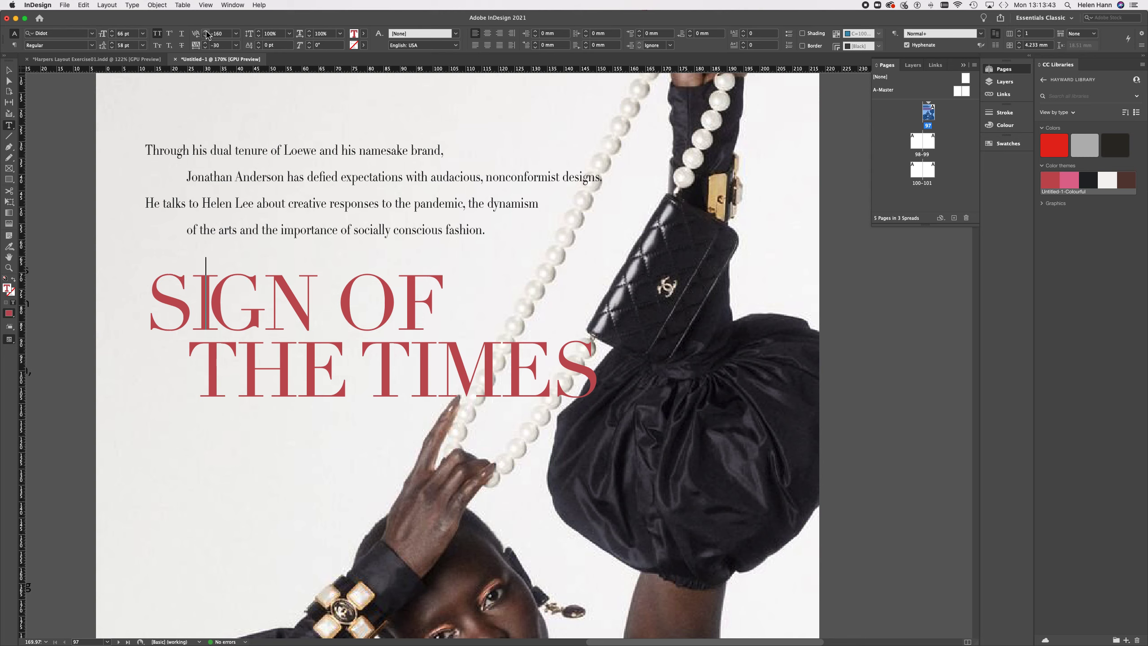
left_click(207, 32)
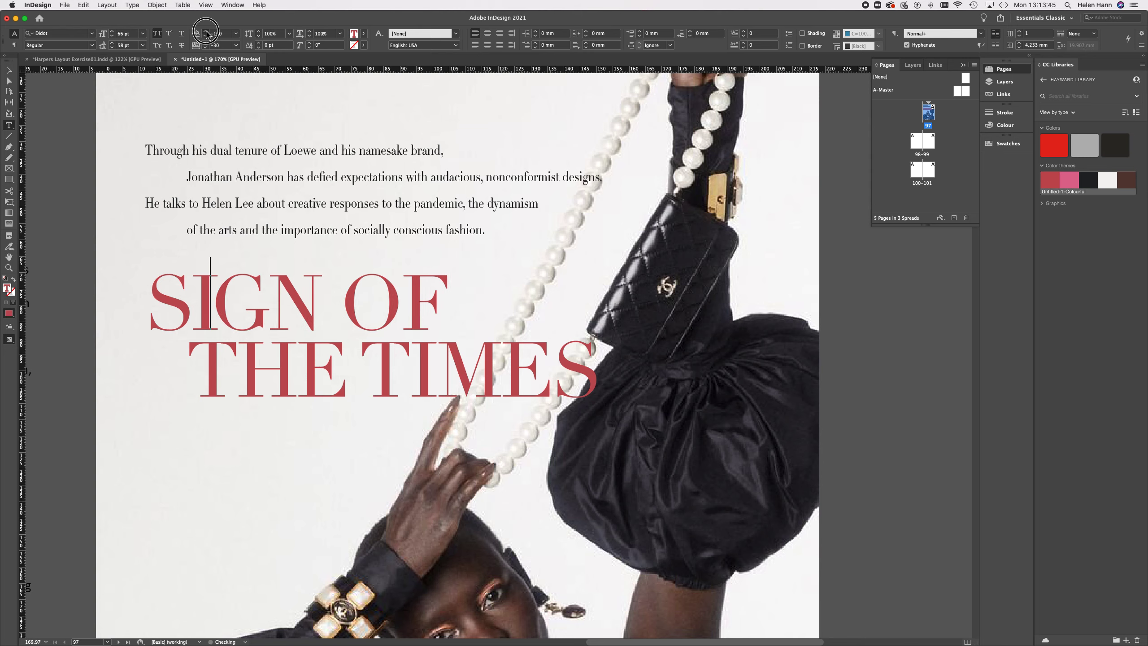
left_click(206, 32)
left_click(207, 32)
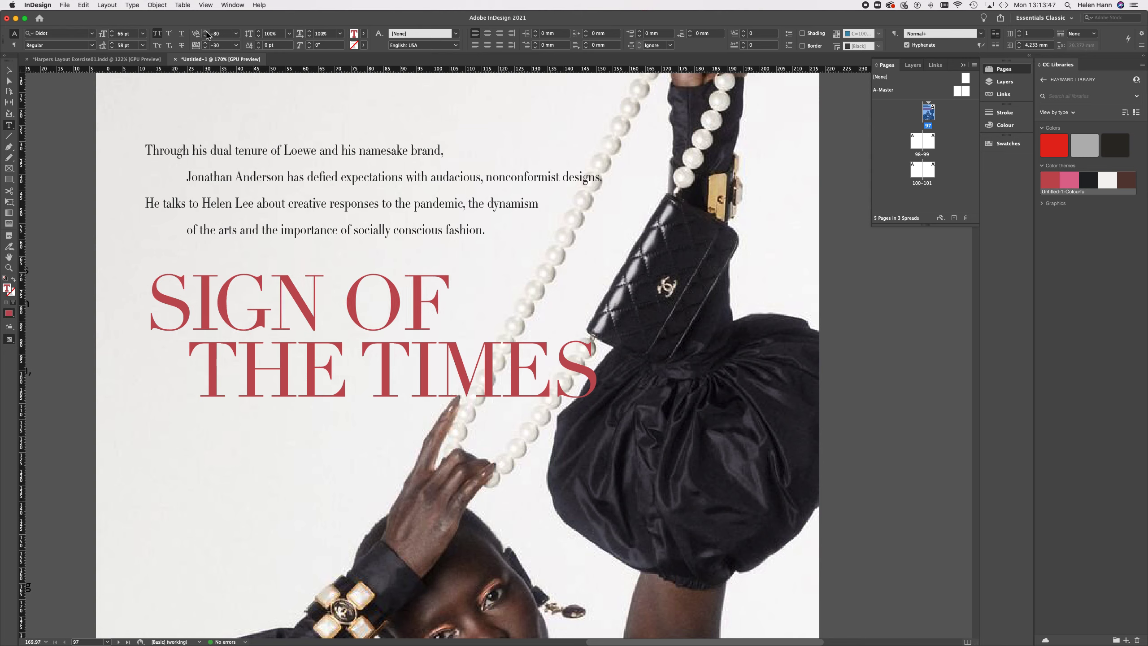
Step: Reset the kerning between I and G in SIGN to -60 and kern the pair O and F in OF to -30
left_click(206, 32)
left_click(206, 32)
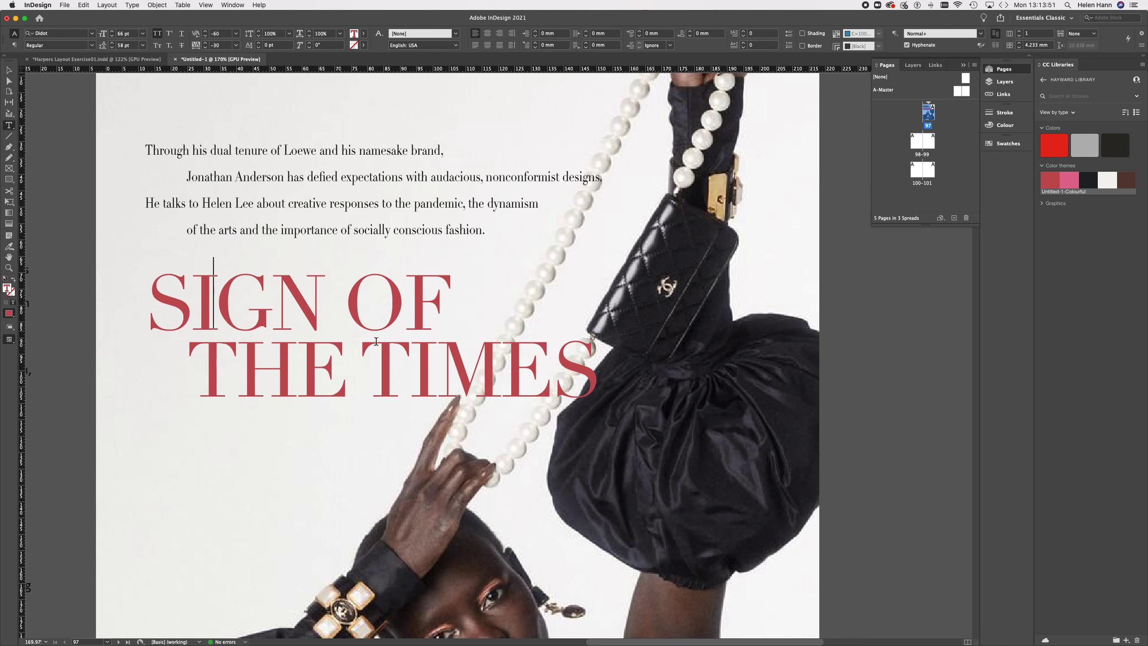
left_click(404, 301)
left_click(206, 36)
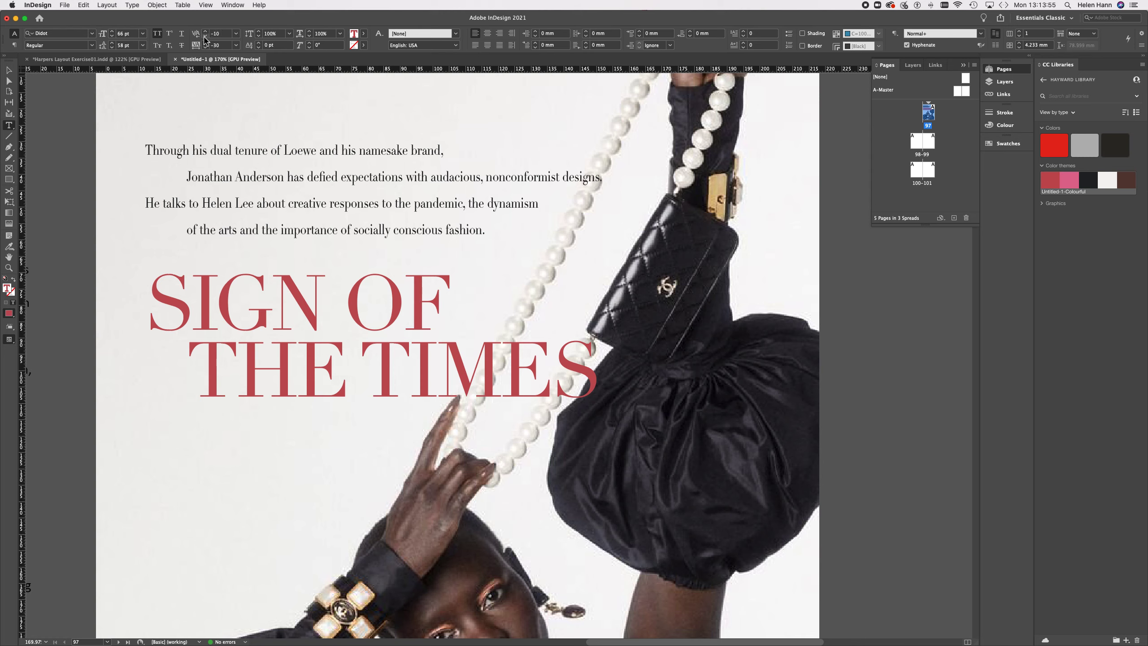
left_click(205, 36)
left_click(205, 36)
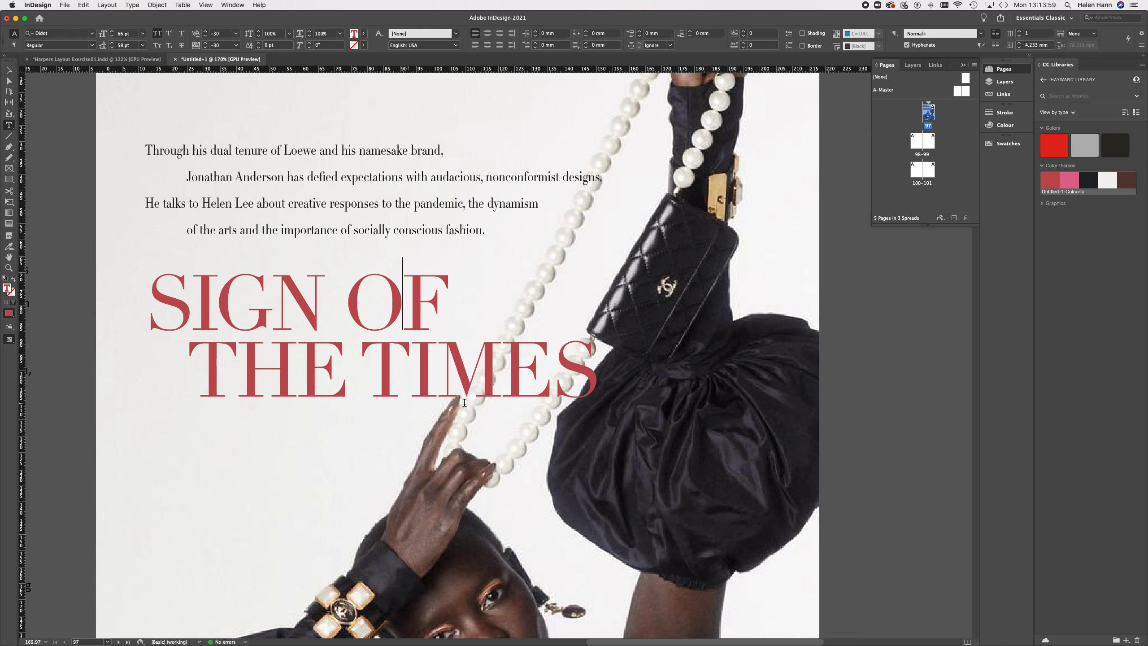
Step: Kern the pair E and S in the headline word TIMES to -50
left_click(550, 374)
left_click(206, 37)
left_click(206, 36)
left_click(206, 36)
left_click(206, 36)
left_click(206, 37)
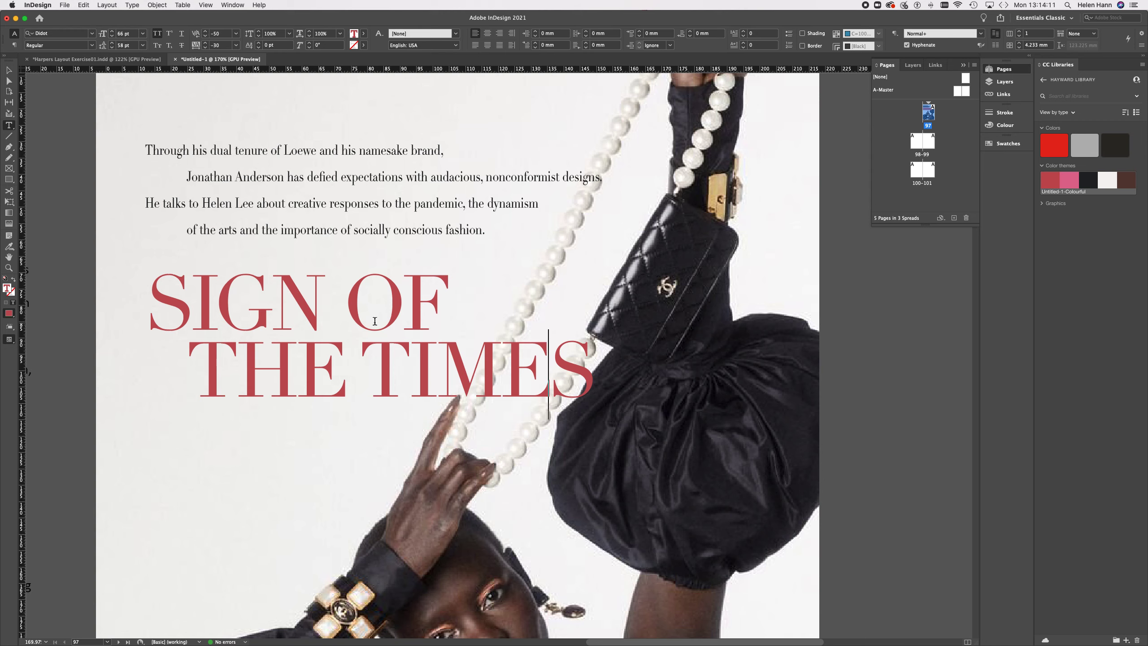
left_click(406, 311)
left_click(207, 47)
left_click(207, 47)
Step: Show the layout guides and select the standfirst's text frame on the opening page
left_click(9, 70)
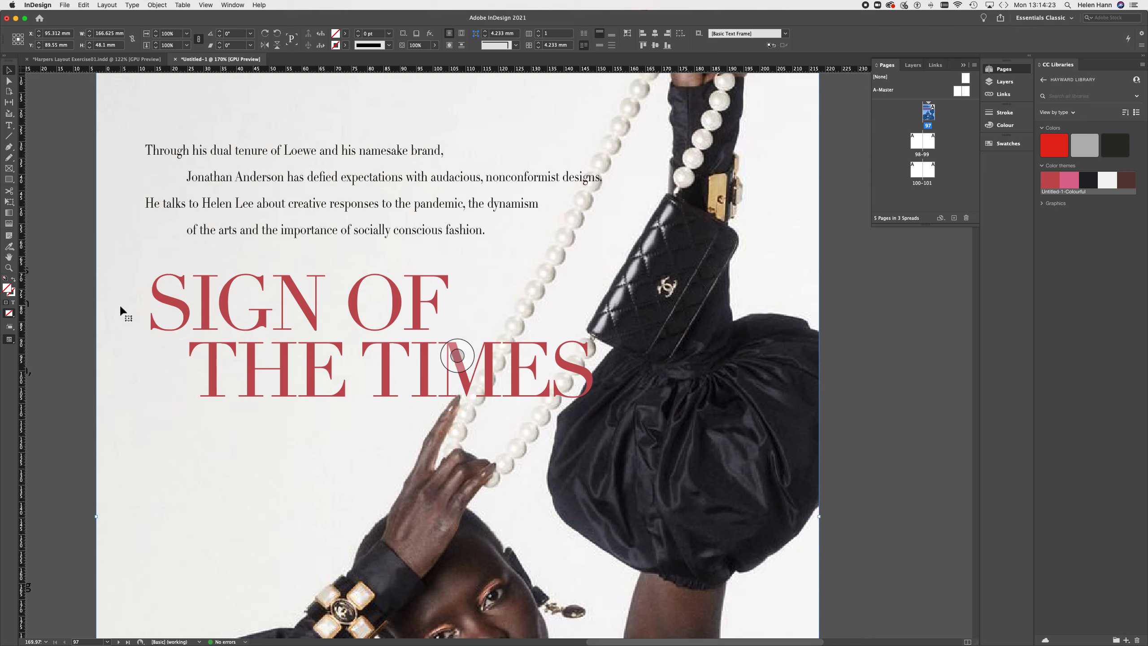
left_click(151, 458)
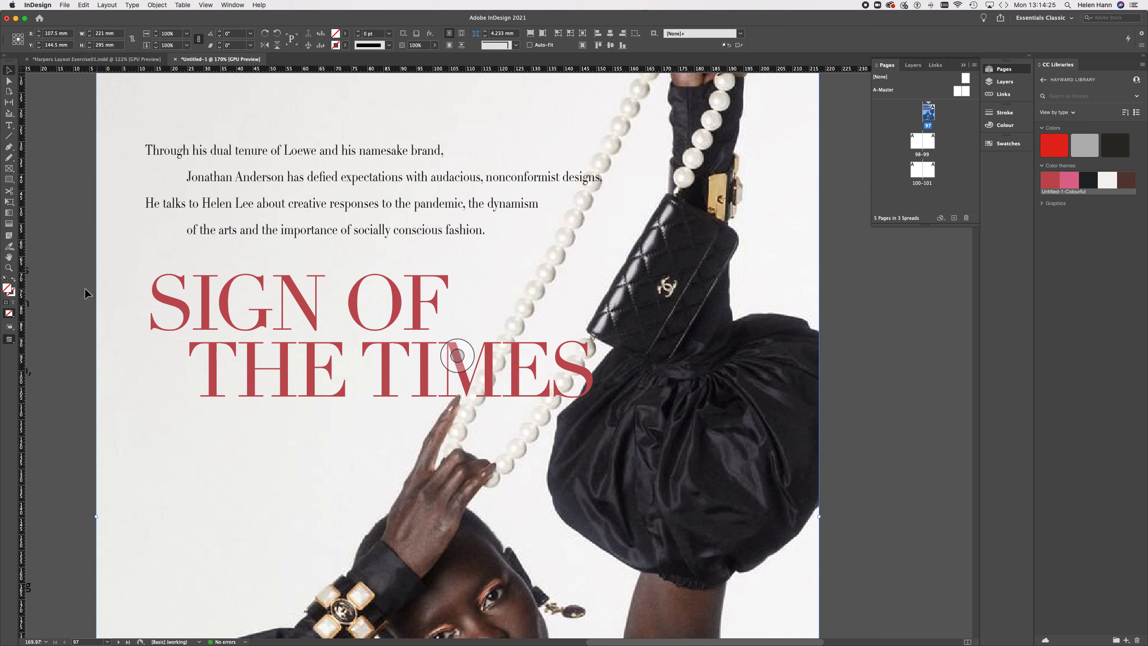
left_click(59, 273)
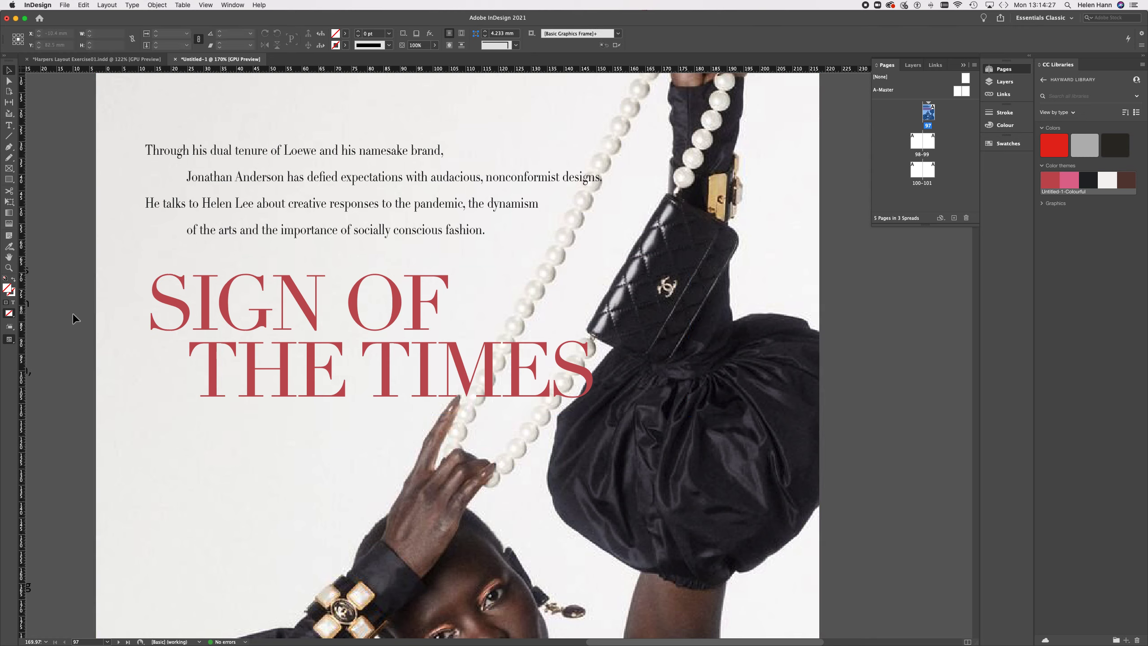
key("super+0")
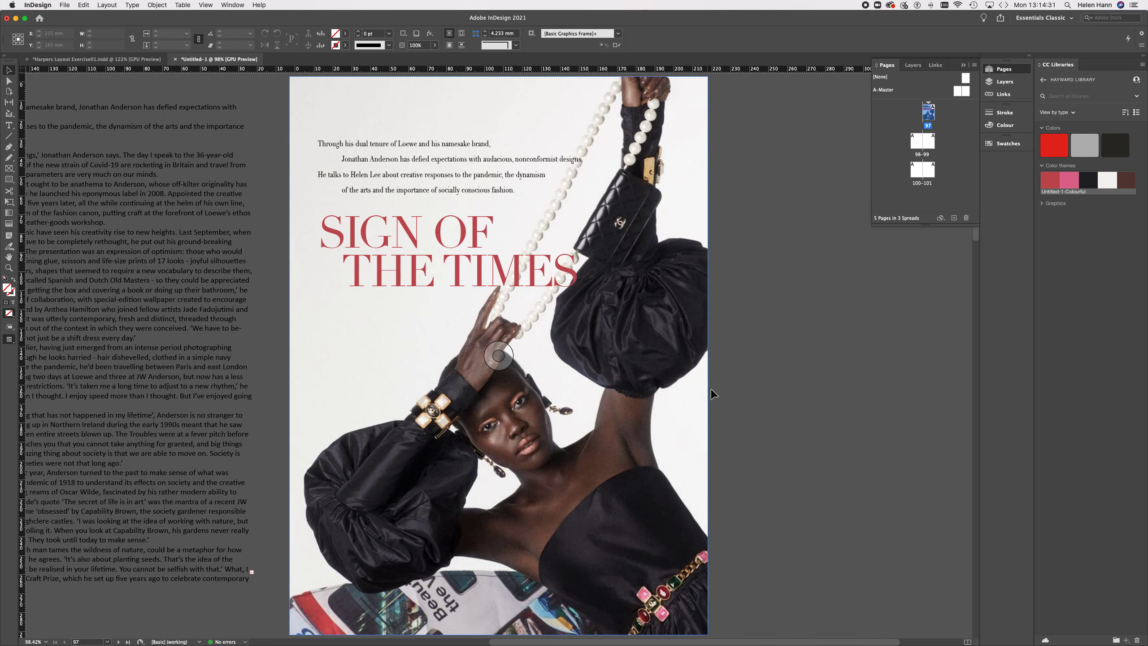
key("super+semicolon")
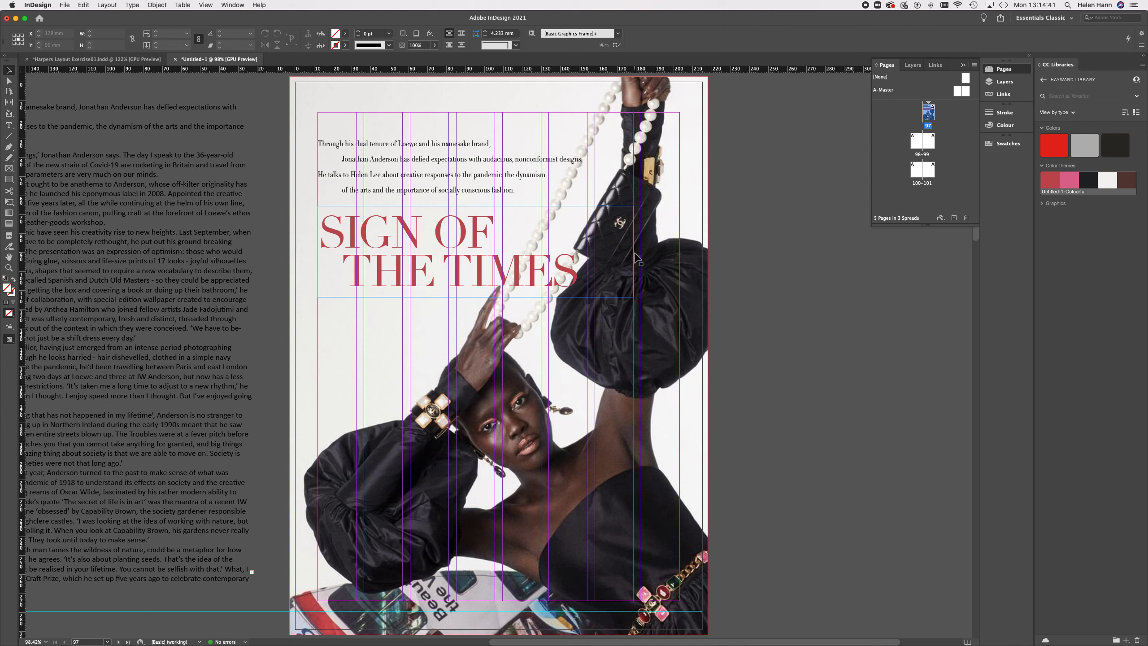
left_click(632, 170)
left_click_drag(633, 174, 634, 175)
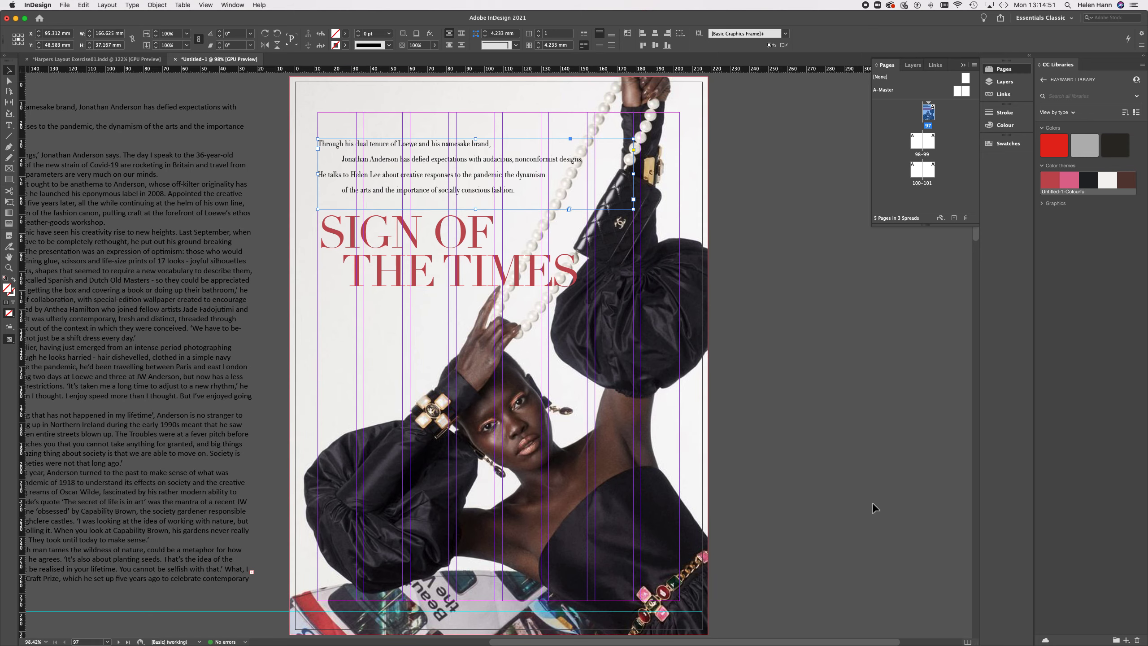
Step: Move the article's body text frame from beside the opening page down to the pasteboard beside the spread of pages 98–99
scroll(872, 502, "left", 3)
scroll(871, 503, "left", 5)
scroll(872, 502, "up", 2)
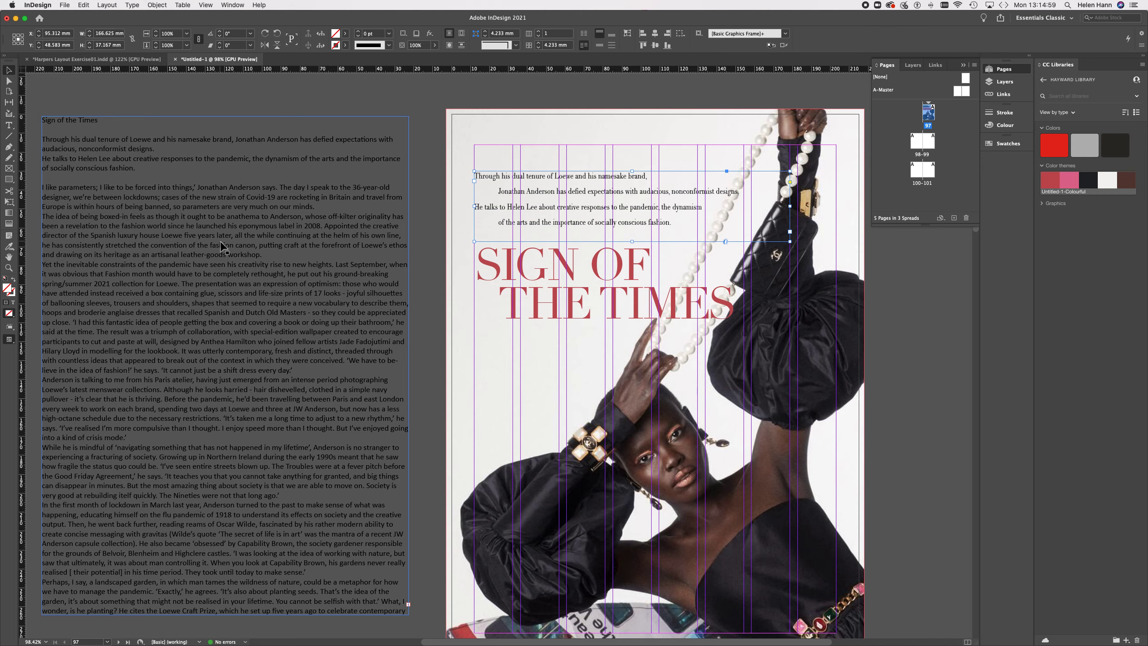
scroll(222, 247, "right", 8)
scroll(222, 247, "down", 2)
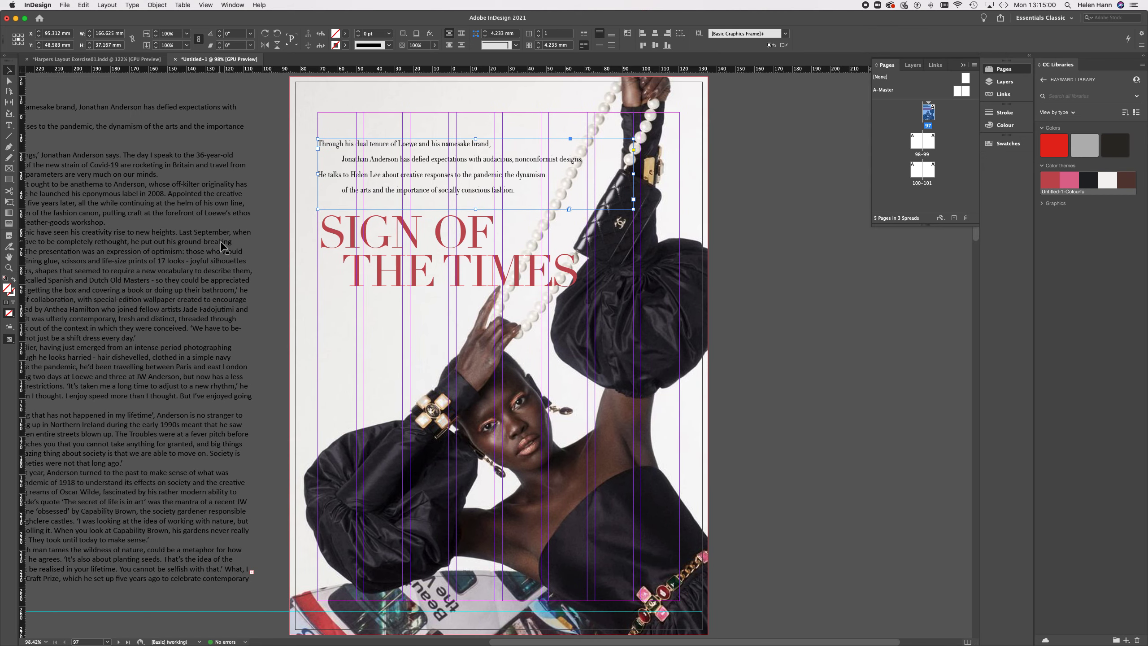
left_click(191, 283, "alt")
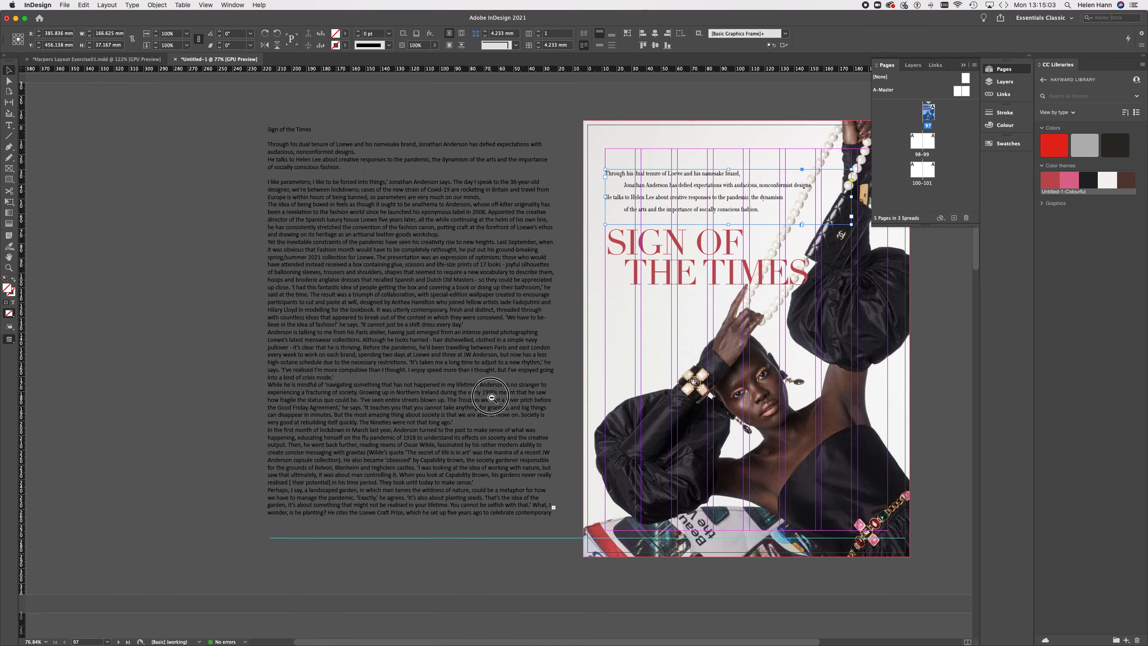
scroll(486, 397, "down", 2)
left_click(492, 398, "alt")
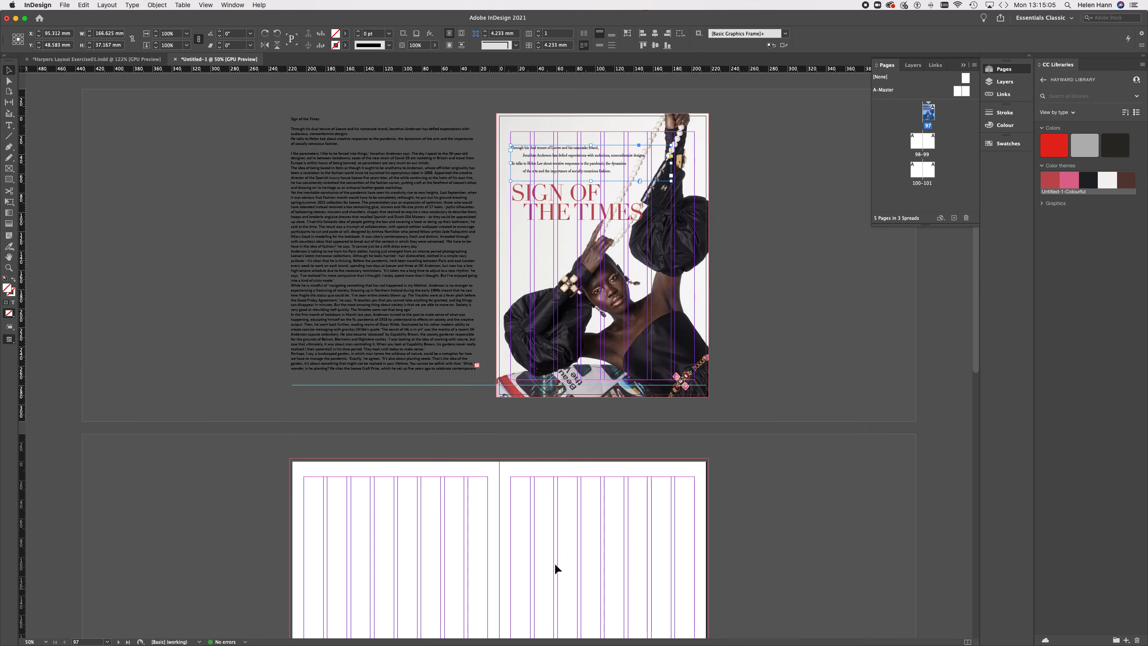
left_click(350, 241)
left_click_drag(350, 242, 169, 583)
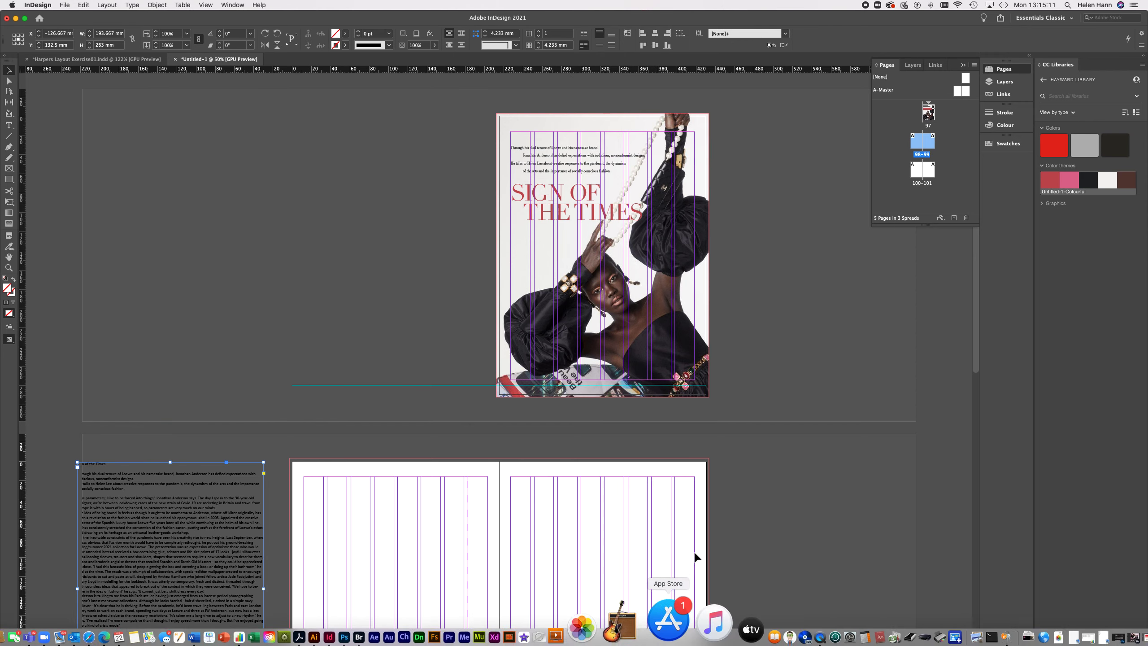
scroll(744, 523, "down", 5)
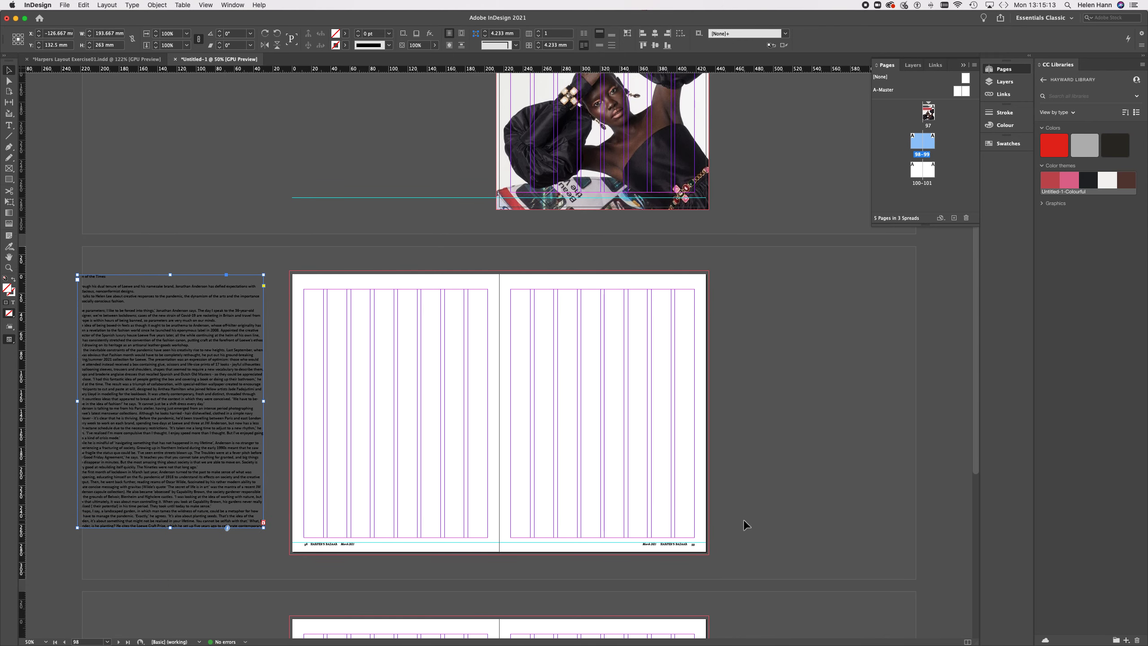
left_click_drag(161, 372, 161, 381)
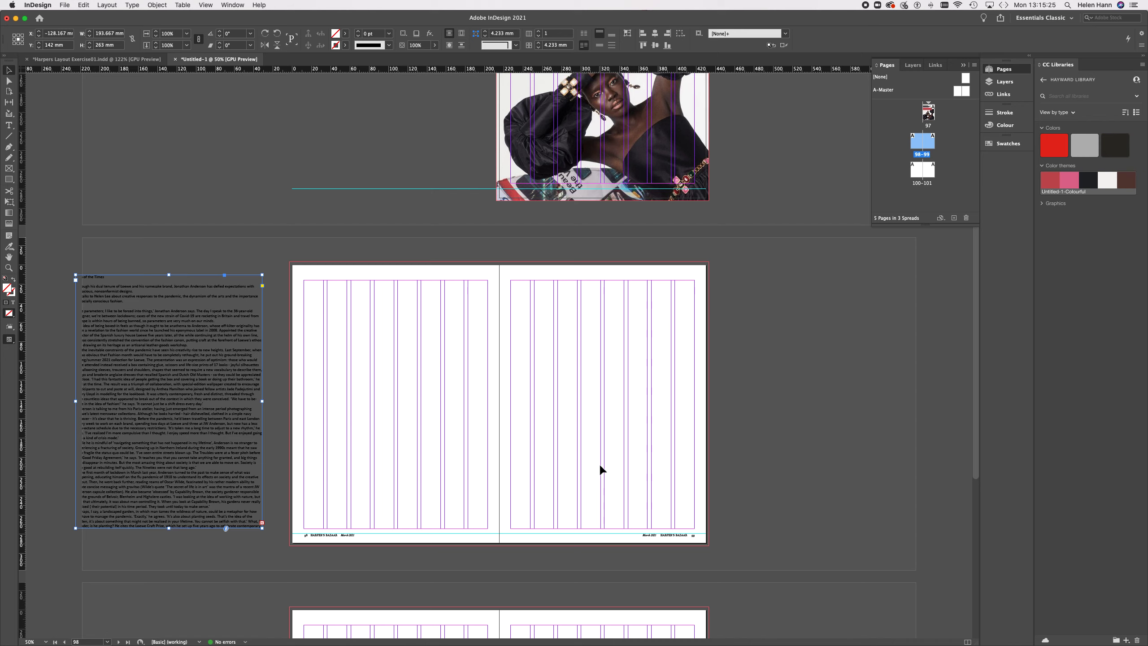
Step: Draw an empty picture frame of 218 x 295 mm covering page 99 from the spine out to the bleed edges
left_click(804, 350)
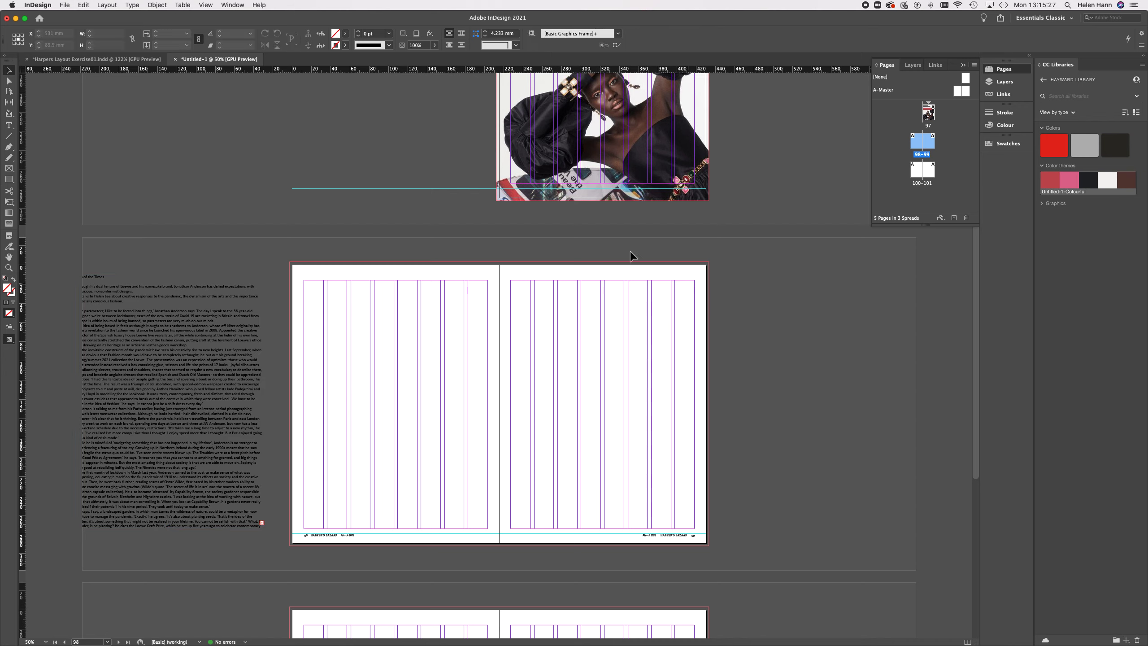
left_click(8, 268)
left_click(629, 396)
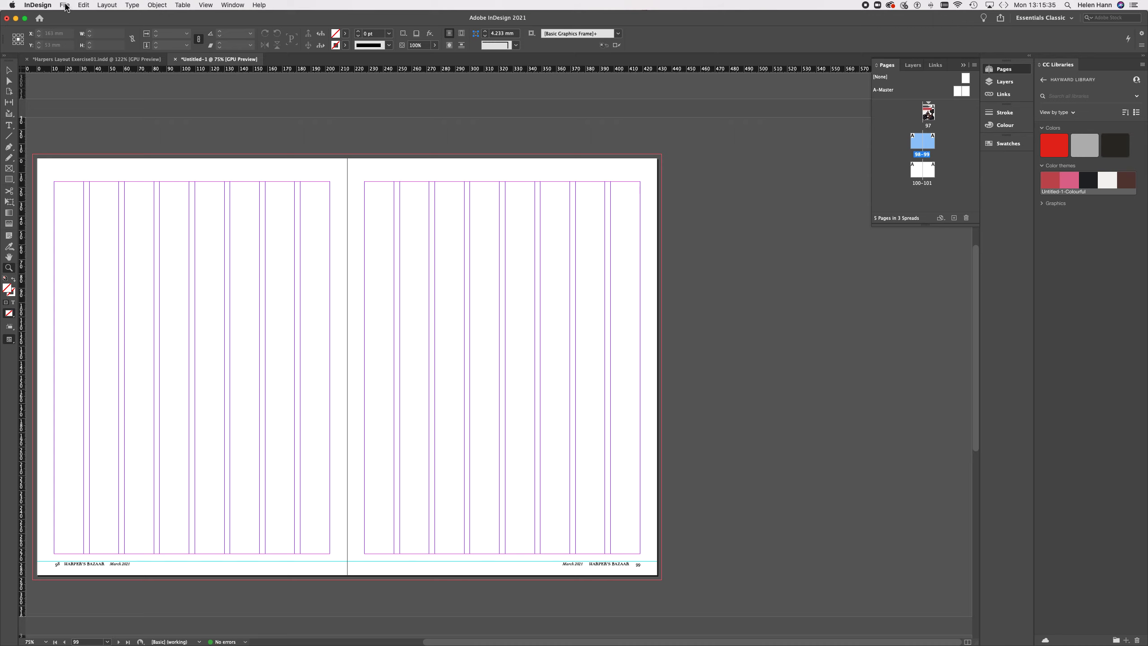
left_click(11, 171)
left_click_drag(662, 155, 348, 581)
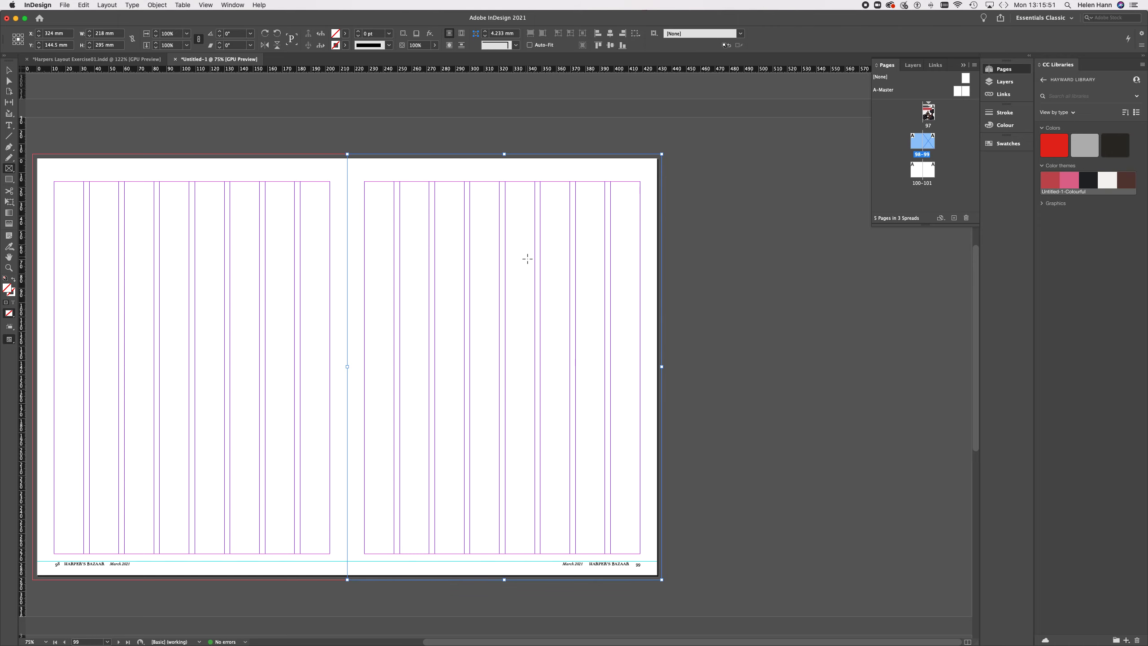
Step: Place the image Jonathan Anderson.jpg from the Images & text folder into the full-bleed frame on page 99
left_click(66, 5)
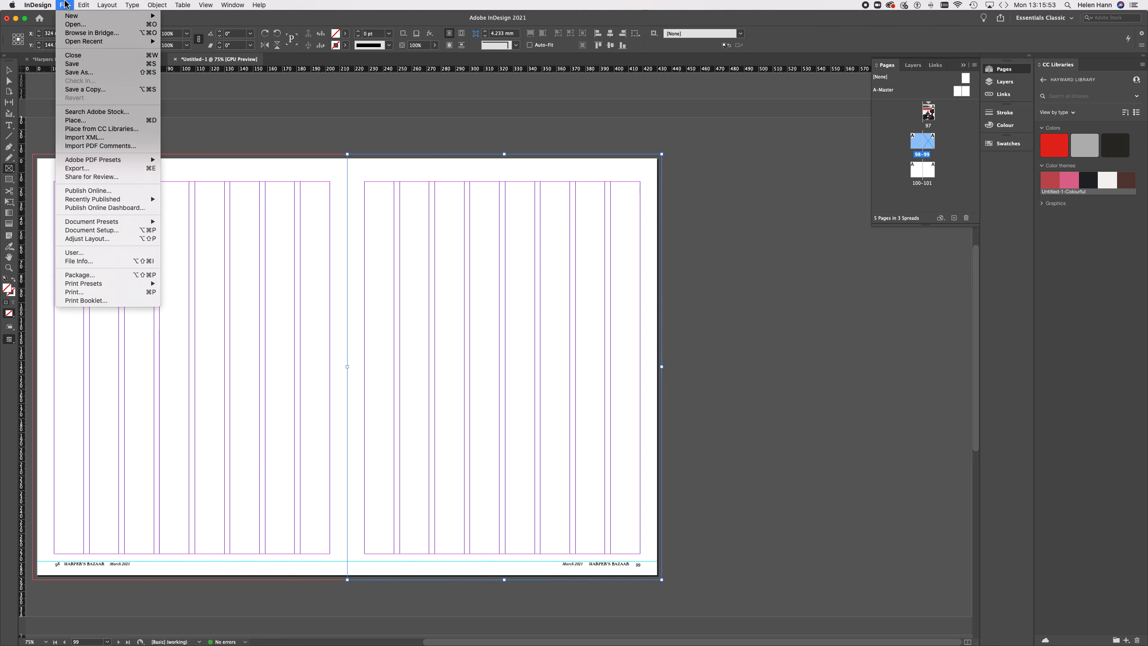
left_click(76, 119)
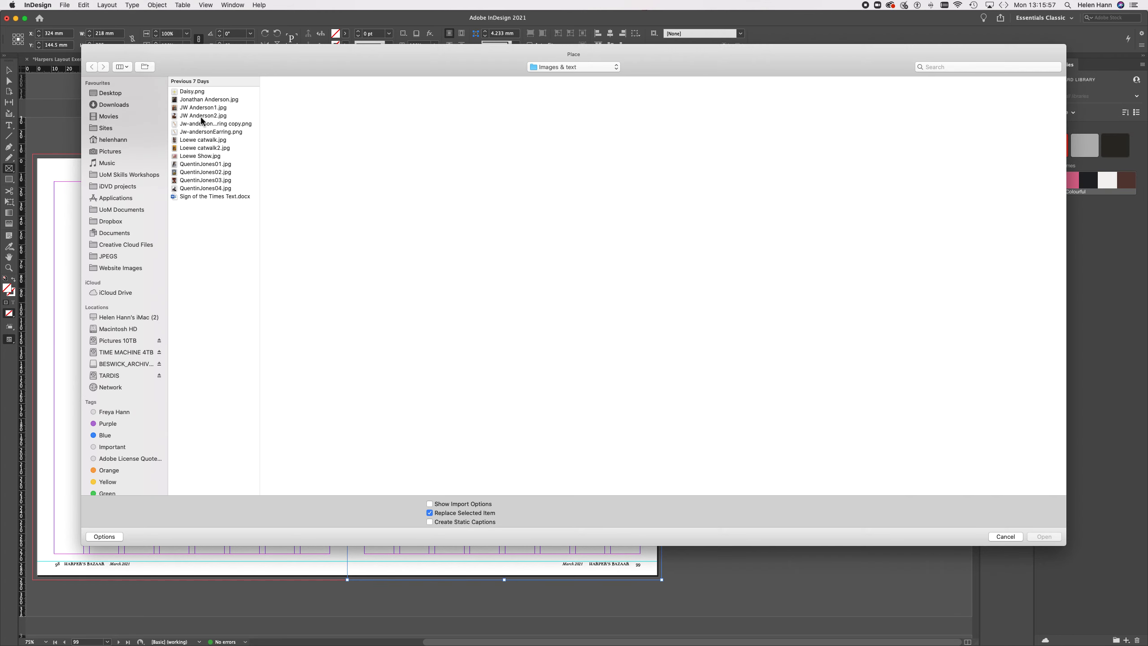
left_click(200, 99)
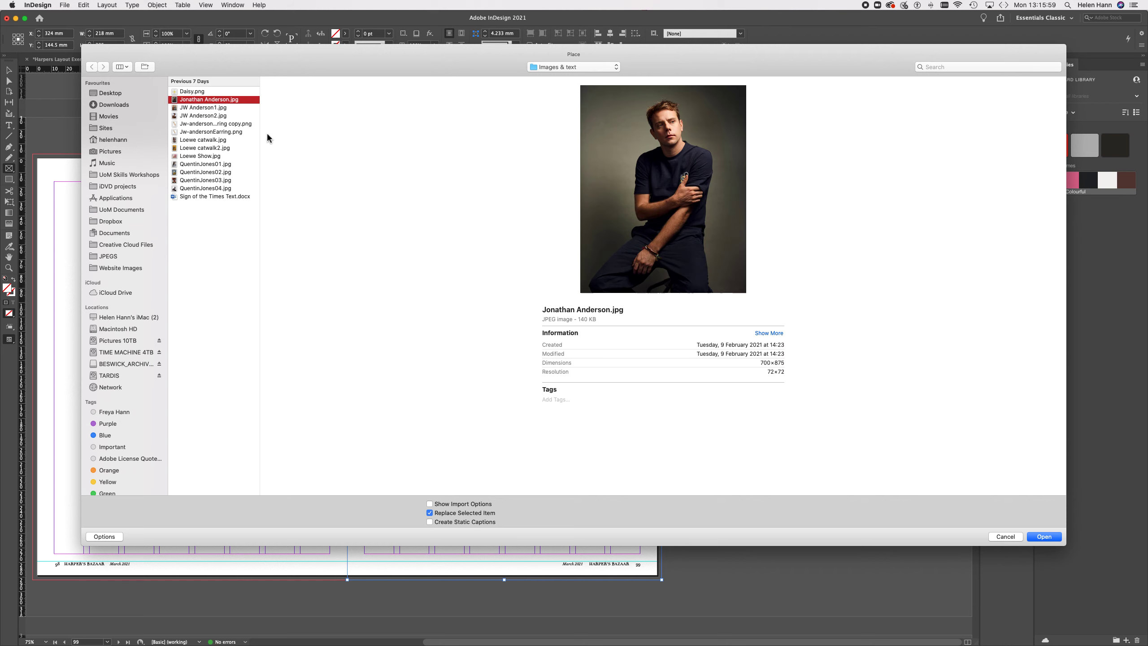
left_click(1047, 539)
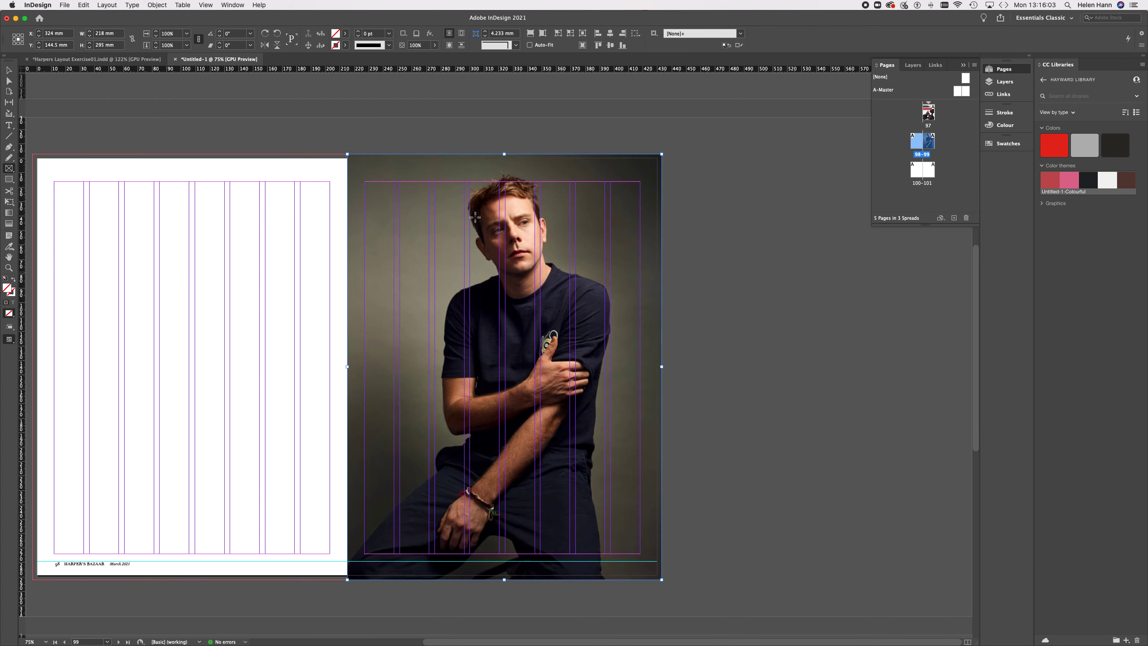
Step: Delete the title and standfirst lines from the start of the body text so it begins with the article's first paragraph
scroll(213, 285, "left", 5)
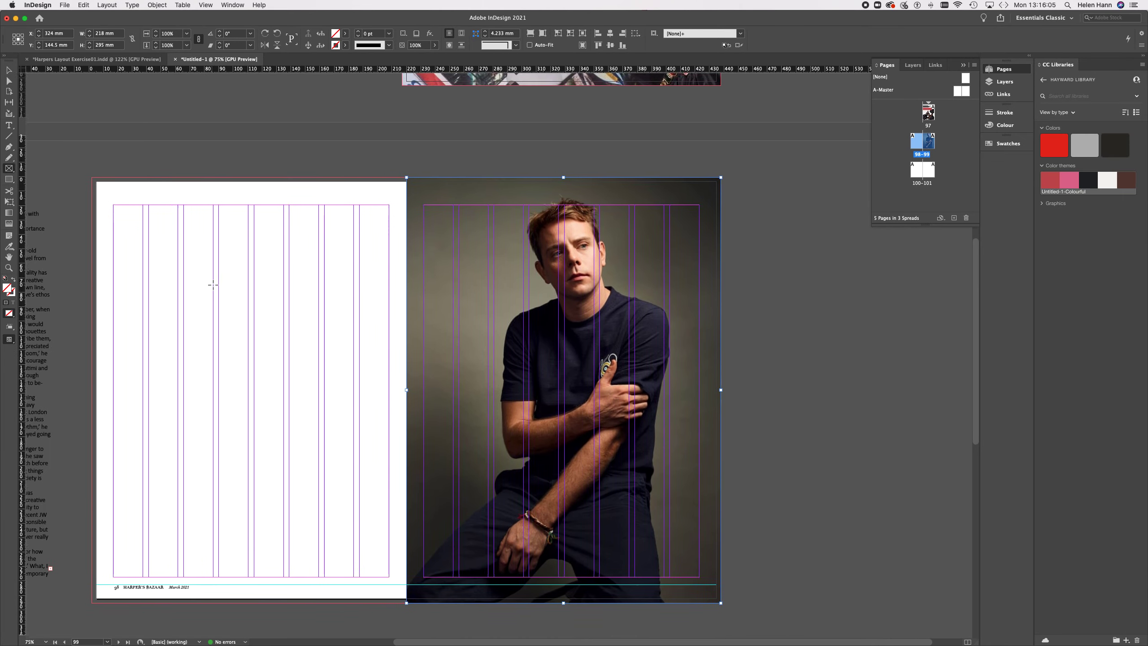
scroll(213, 284, "left", 2)
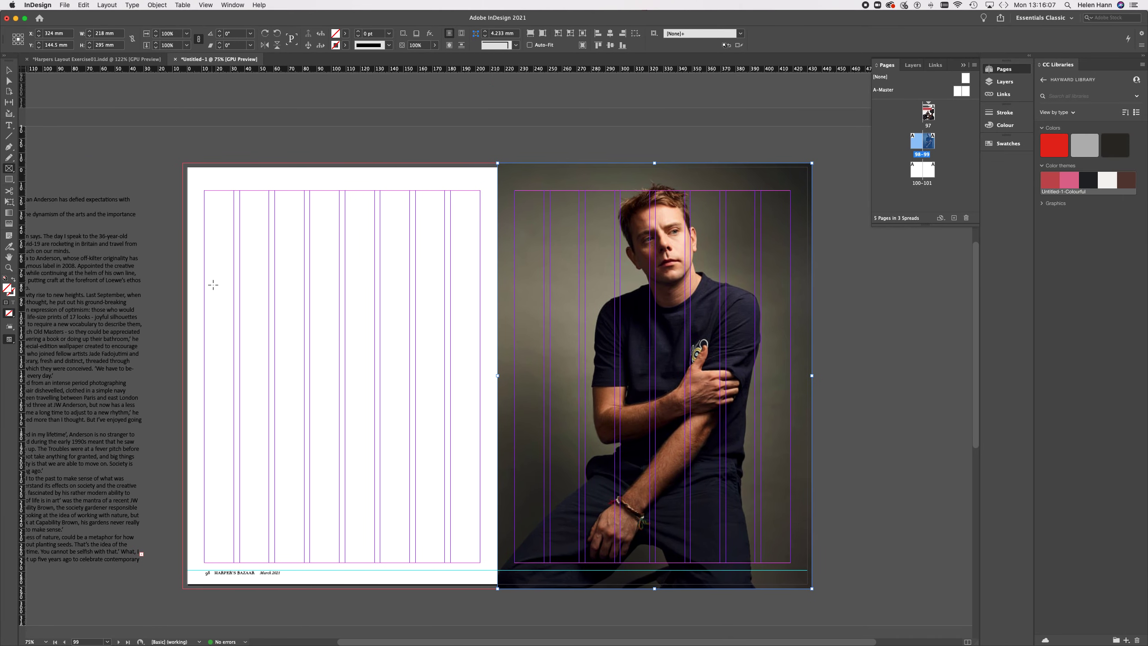
scroll(213, 285, "left", 3)
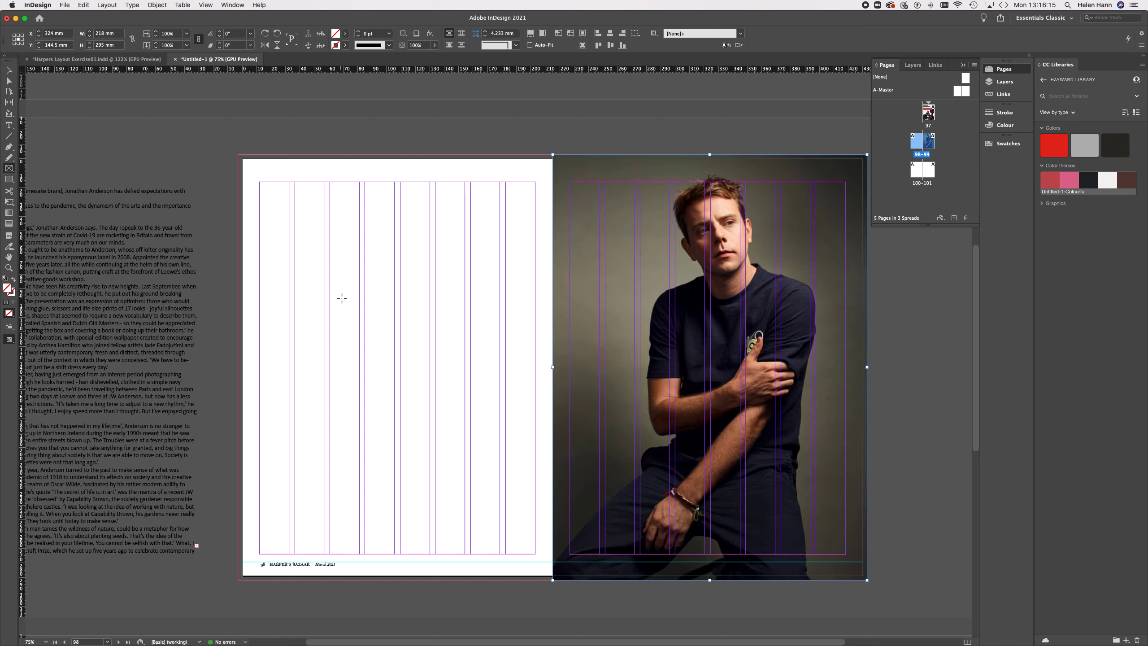
scroll(342, 298, "left", 5)
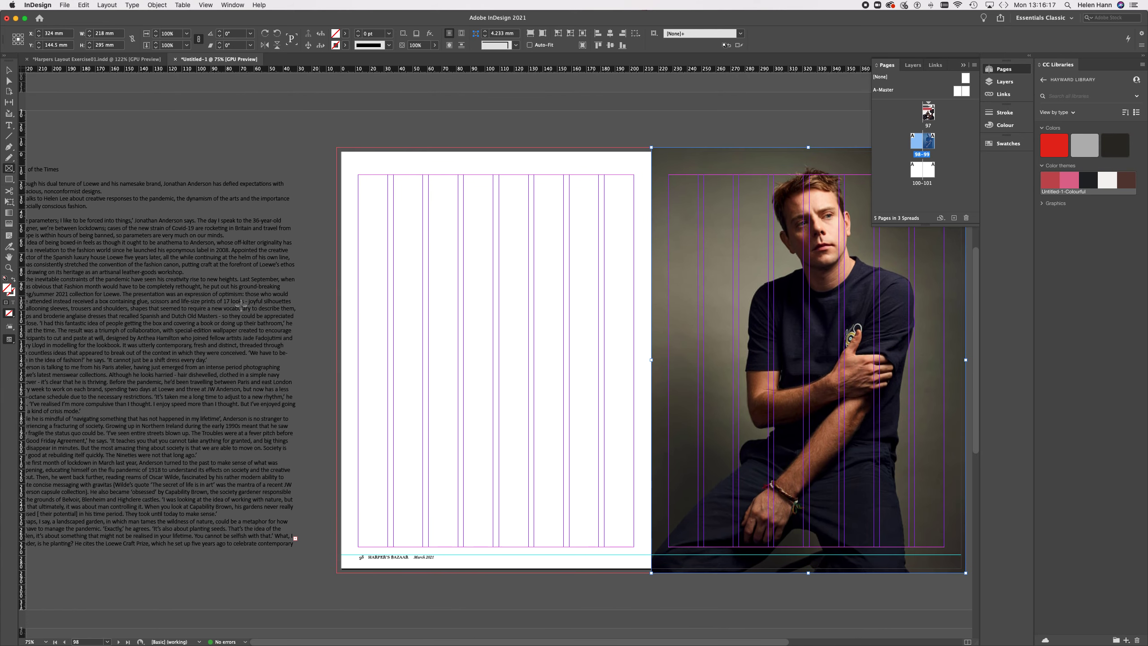
left_click(9, 70)
key("t")
left_click_drag(98, 209, 6, 125)
key("BackSpace")
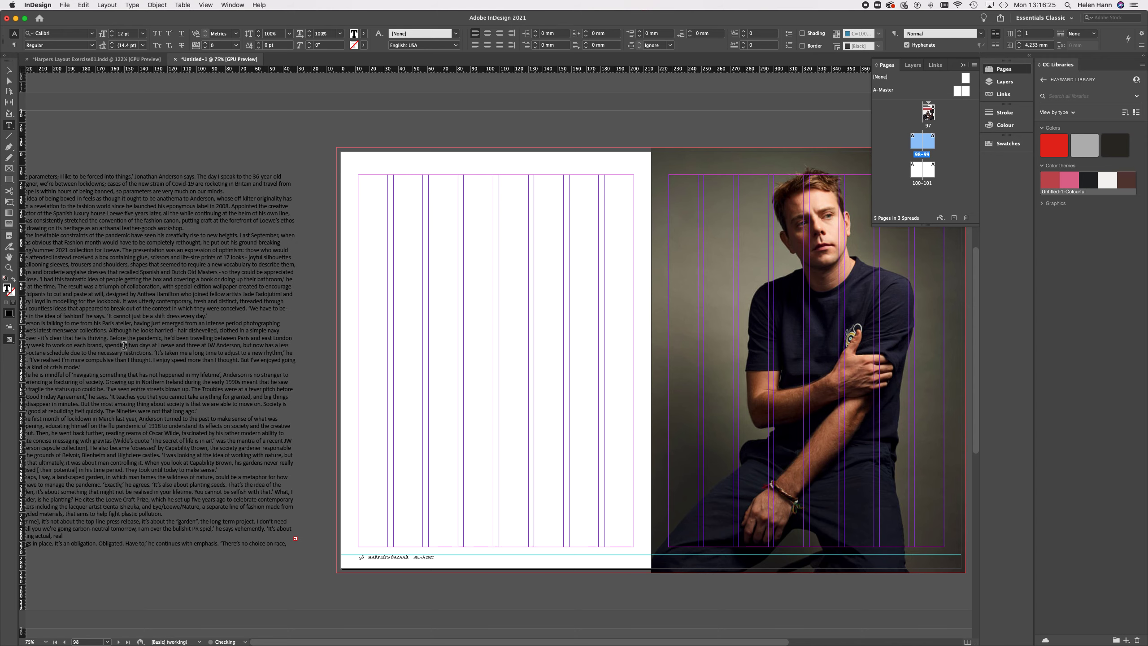
scroll(124, 345, "down", 1)
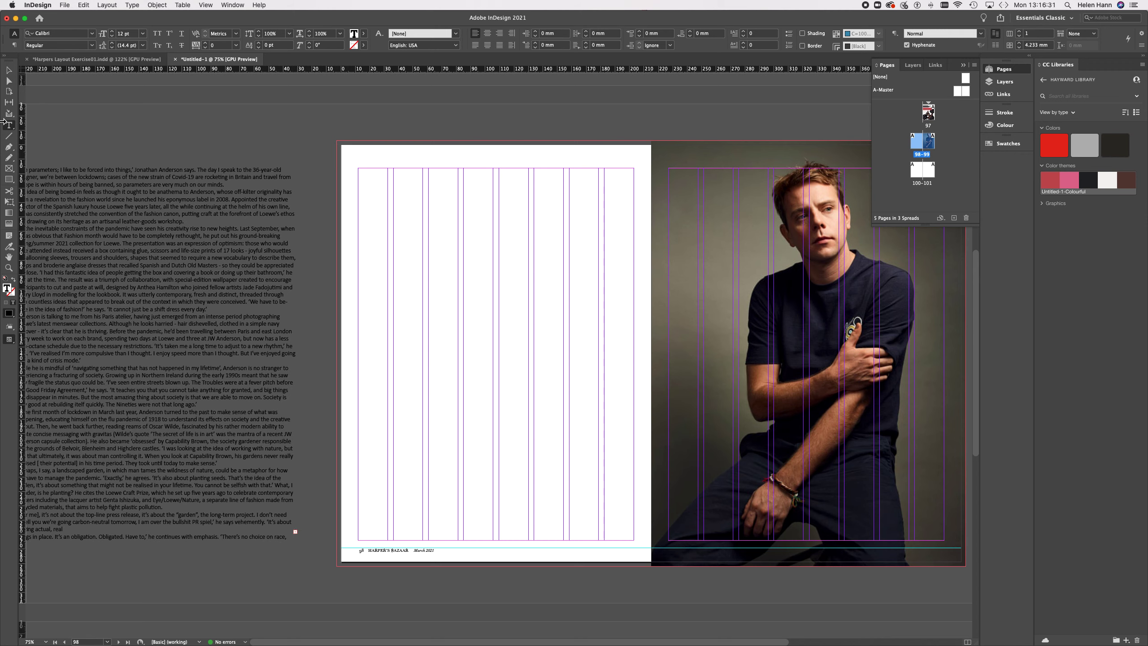
left_click(9, 69)
left_click(295, 532)
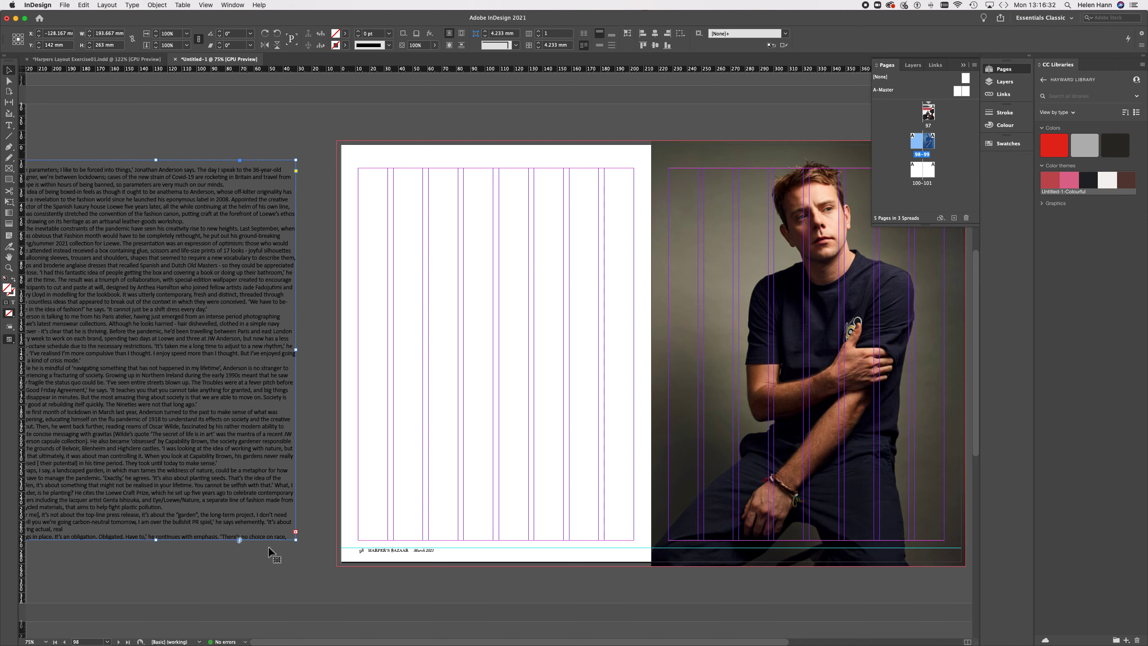
left_click(296, 532)
left_click(8, 125)
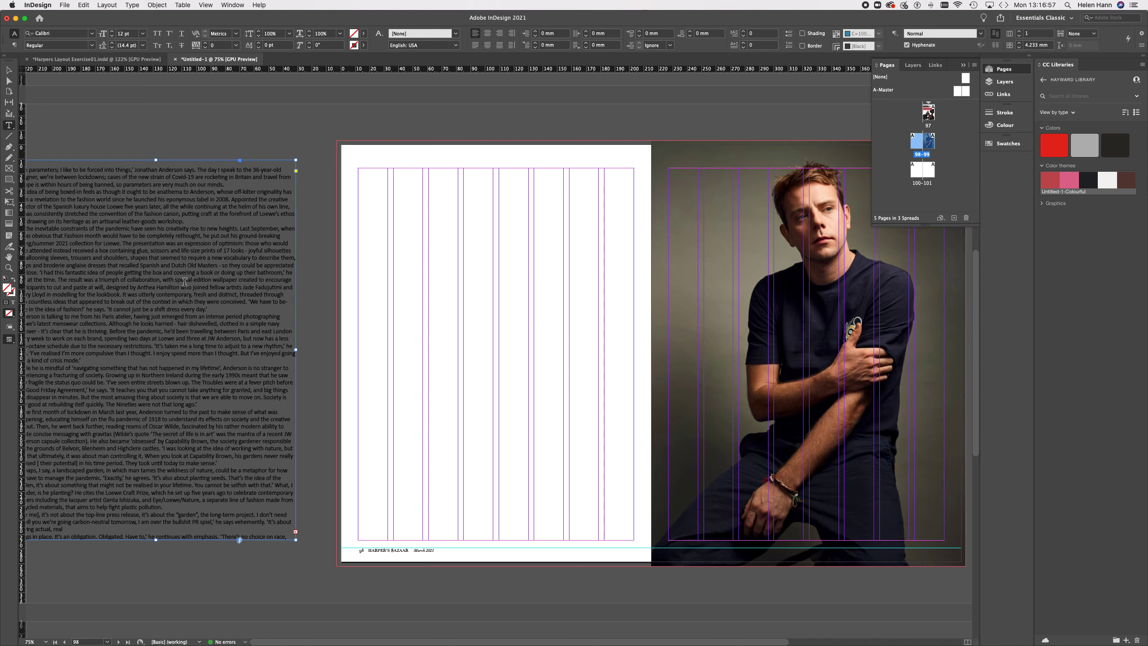
left_click(154, 232)
key("super")
Step: Move the body text frame onto page 98 at the top-left margin corner and narrow it to 191 mm to match the margins
key("Escape")
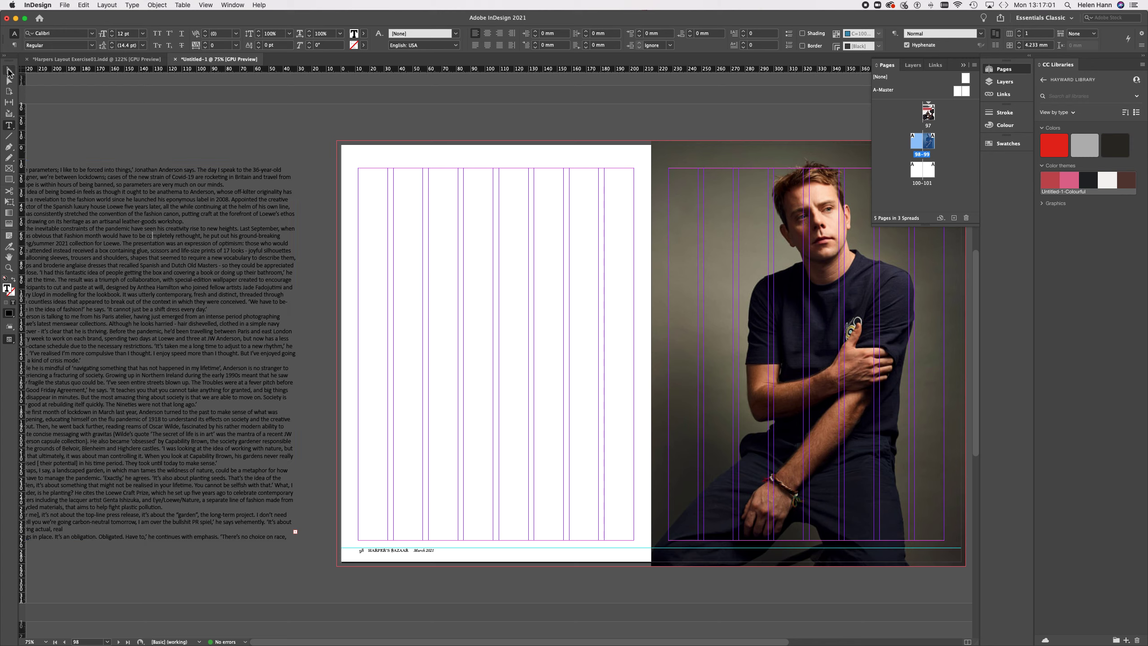
left_click_drag(117, 248, 442, 259)
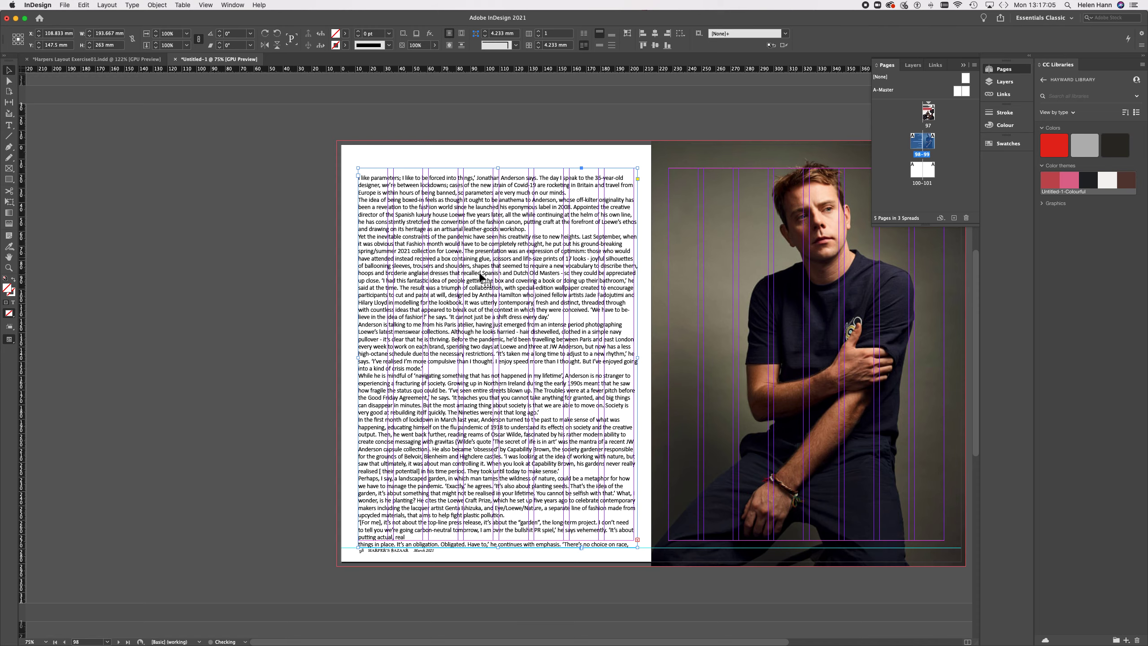
left_click_drag(638, 358, 636, 361)
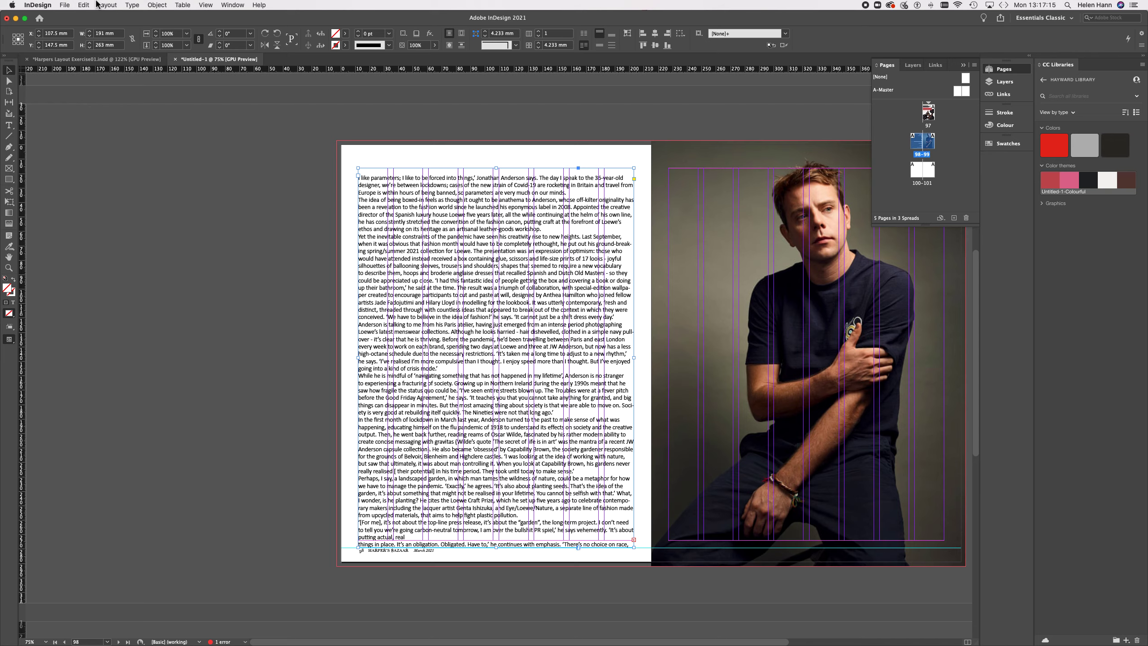
Step: Check page 122 of the Harpers Layout Exercise01 document and remove the blank line above the body text on page 98
left_click(98, 60)
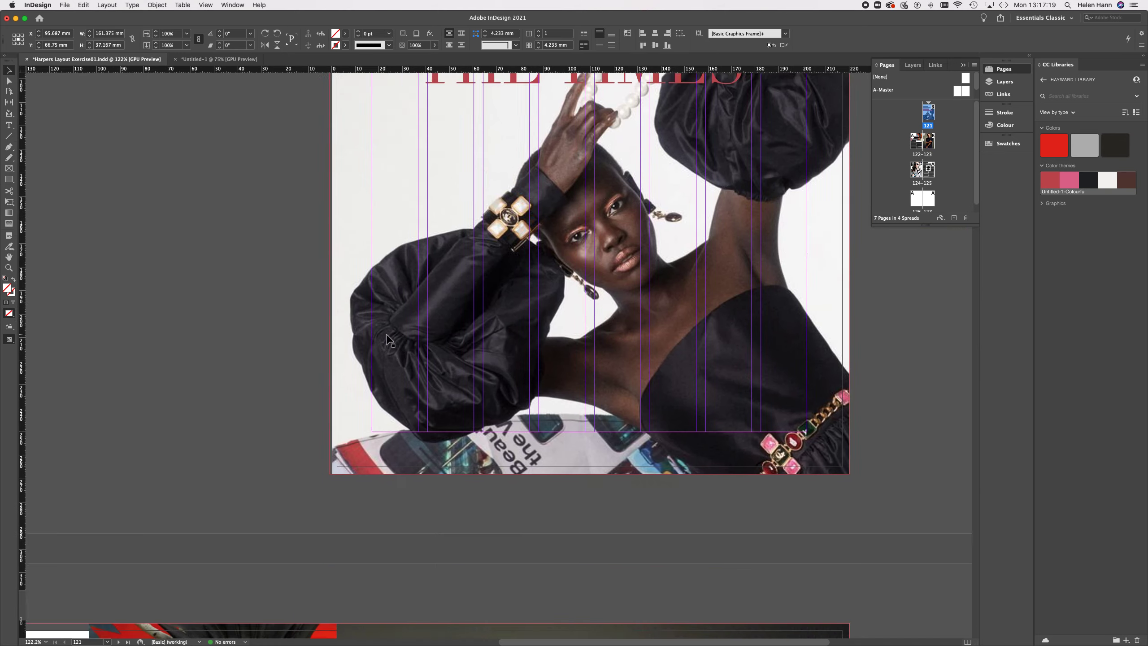
scroll(389, 340, "down", 15)
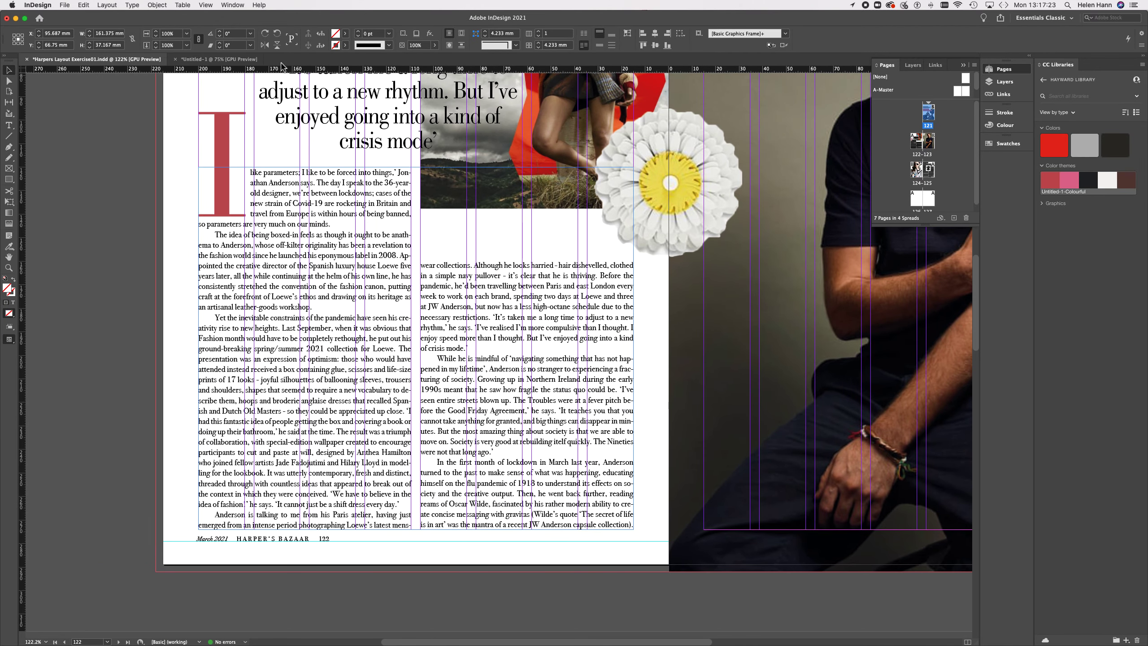
left_click(232, 60)
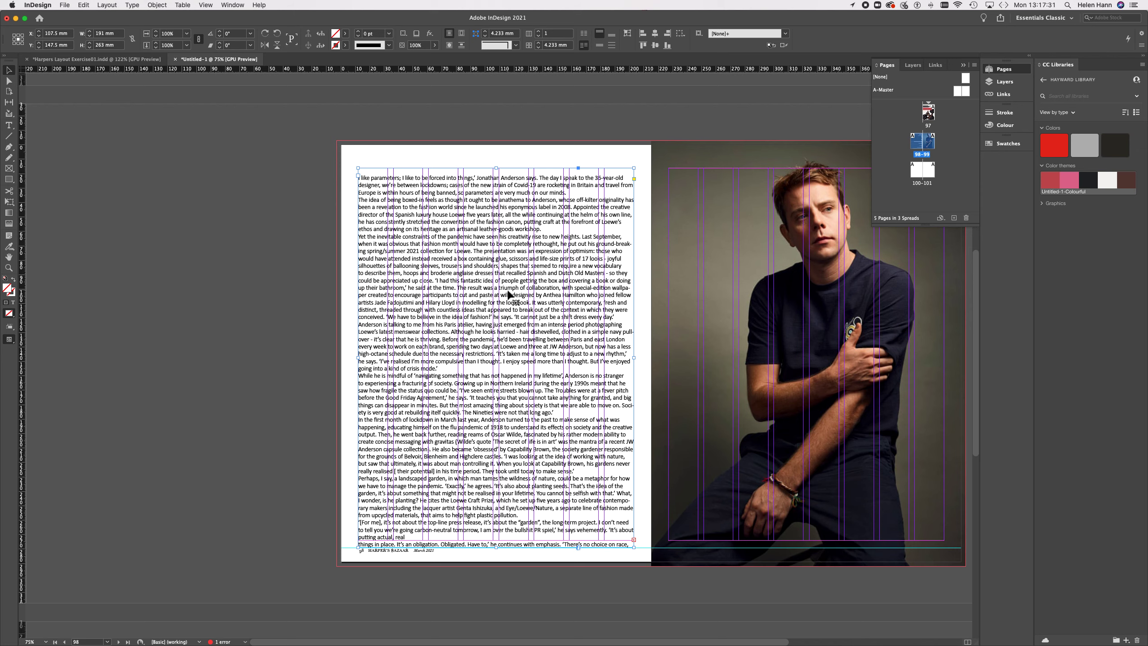
left_click(9, 125)
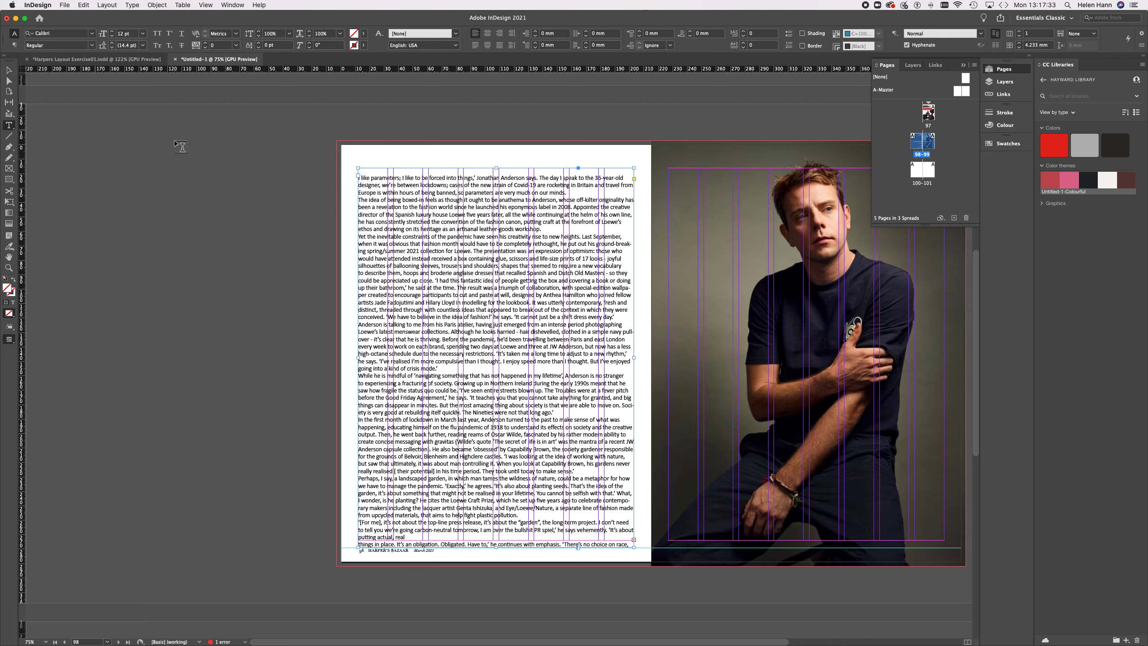
left_click(358, 178)
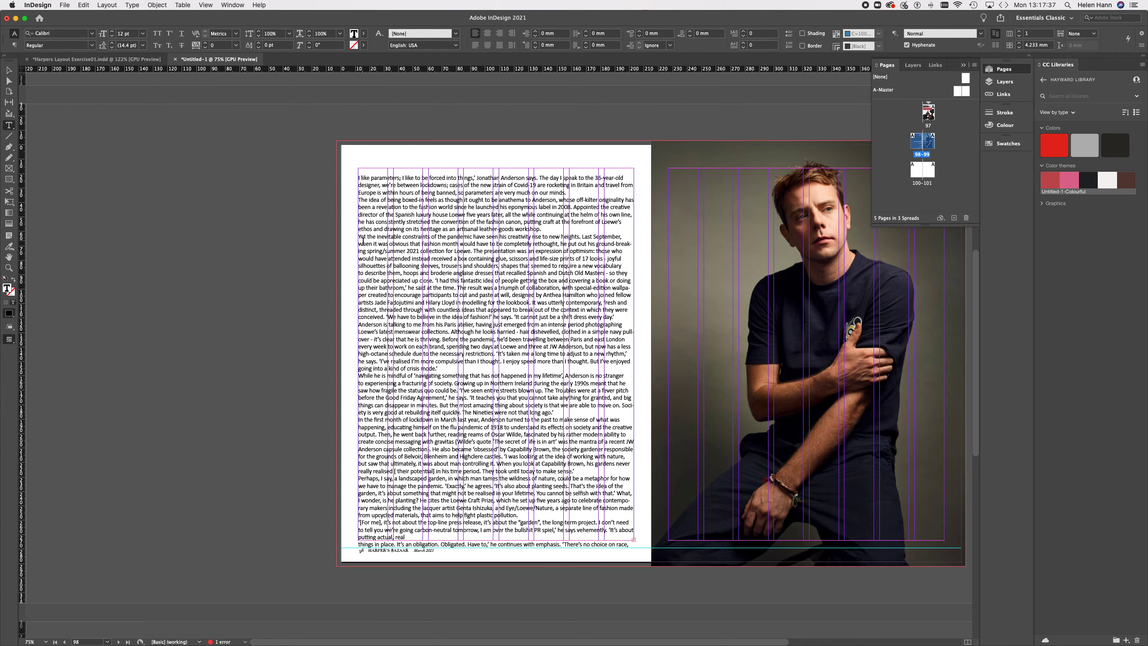
key("BackSpace")
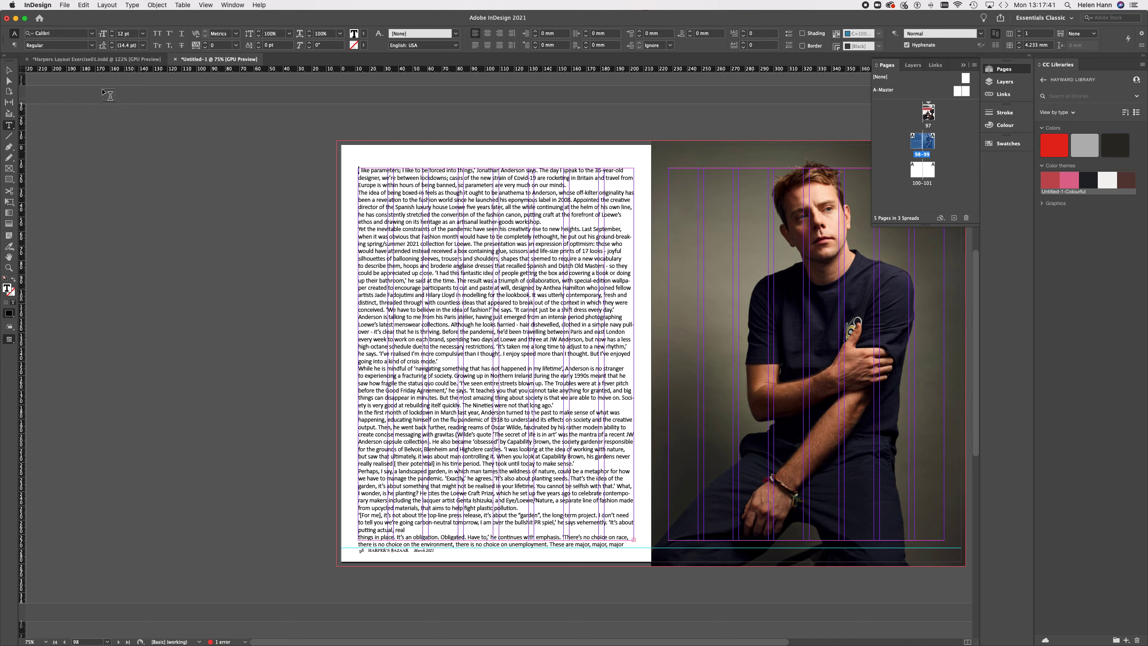
Step: Narrow the body text frame to 93.5 mm and draw an empty 93.5 x 258 mm frame beside it in the second column
left_click(7, 72)
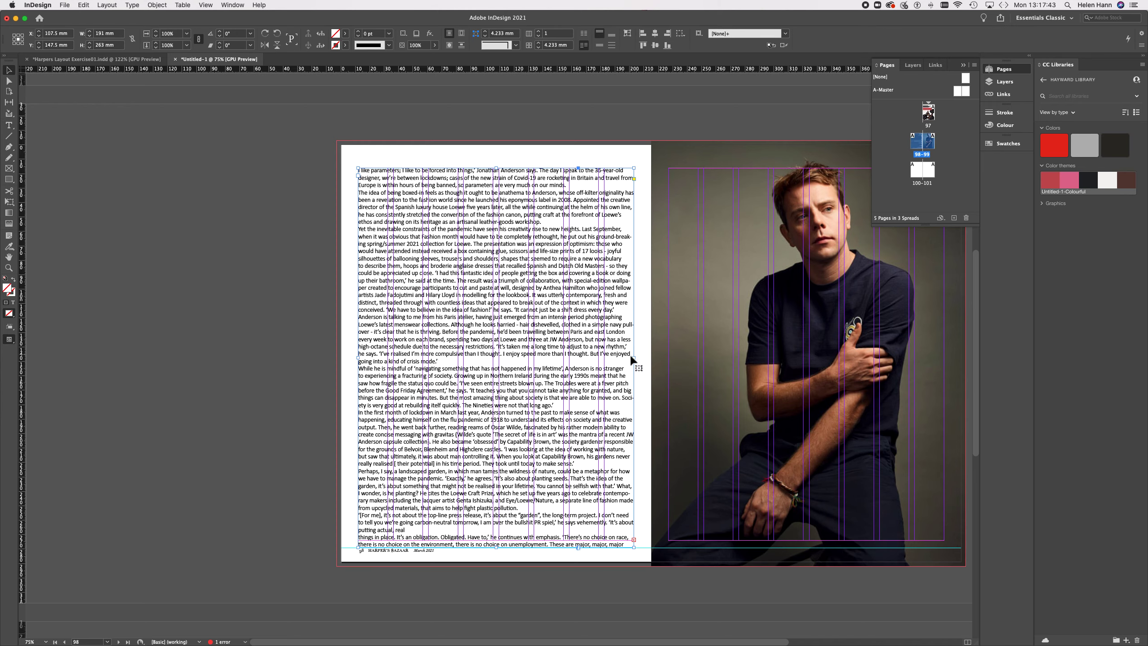
left_click(581, 357)
left_click_drag(581, 358, 495, 357)
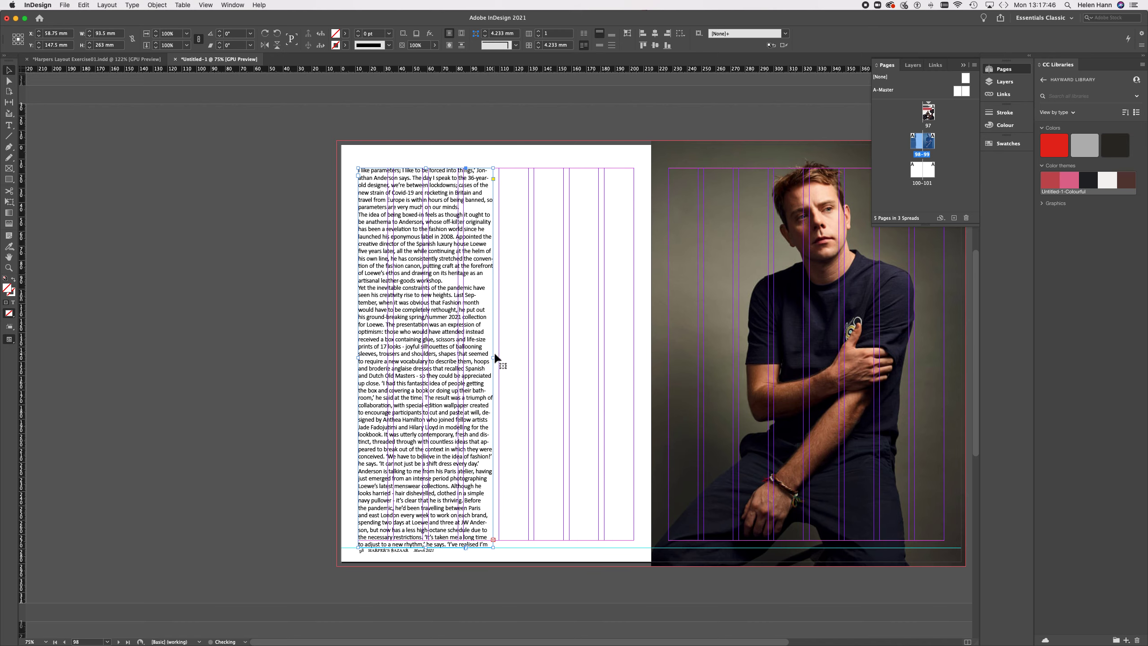
left_click(8, 179)
left_click_drag(500, 170, 634, 541)
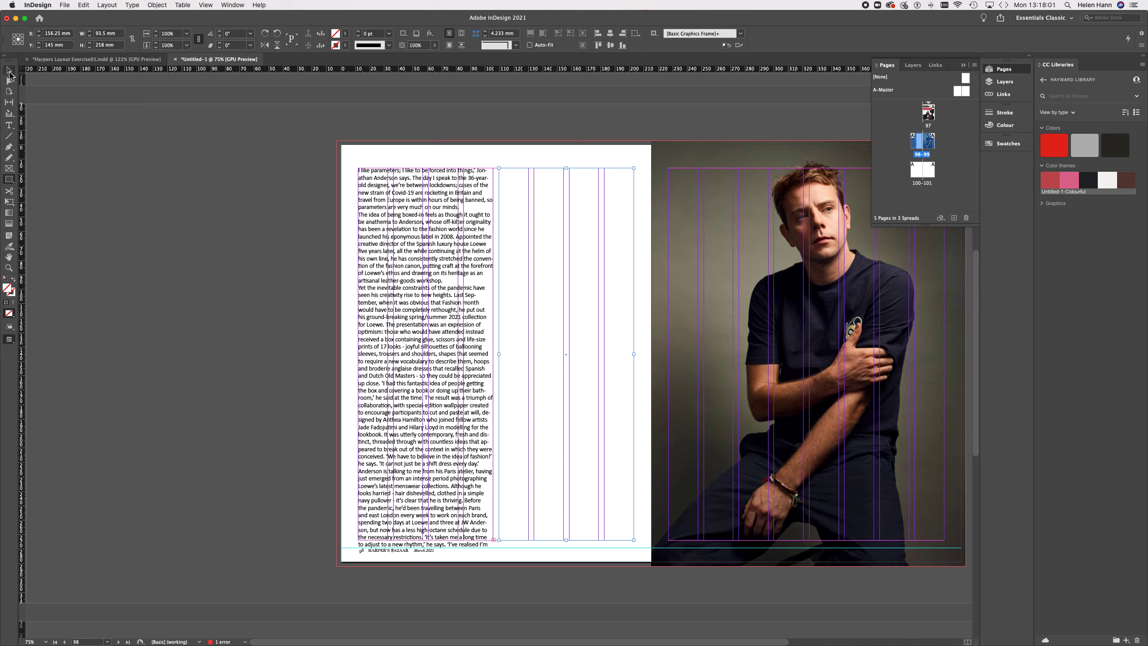
Step: Thread the overset body text from the first column's frame into the empty frame beside it
left_click(9, 73)
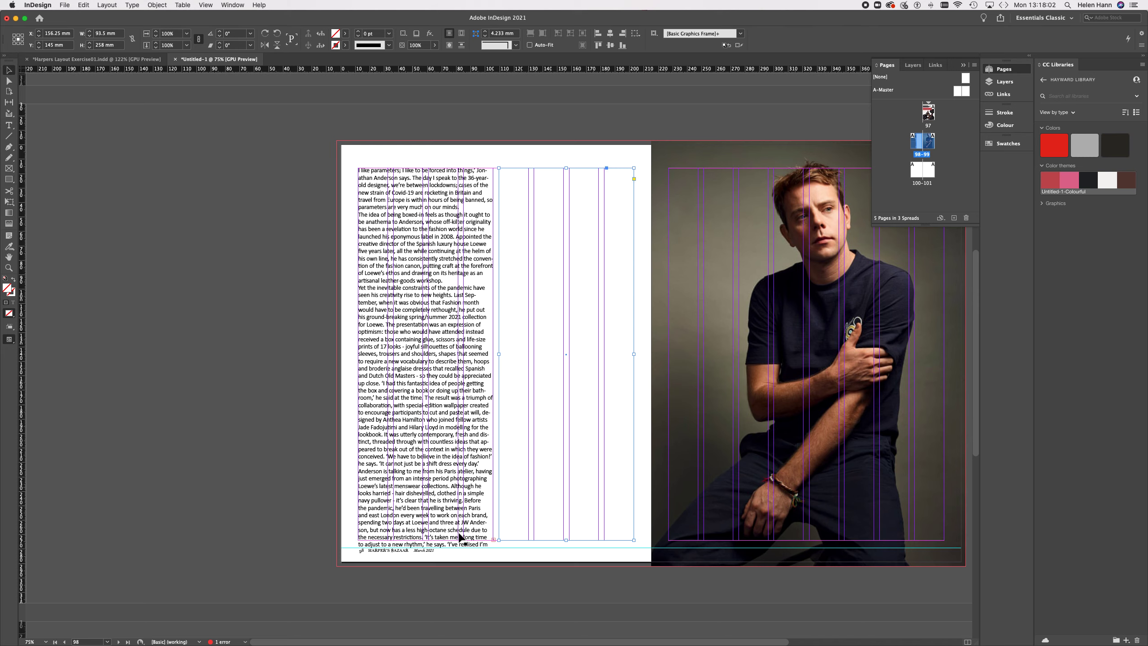
left_click(492, 543)
left_click(493, 540)
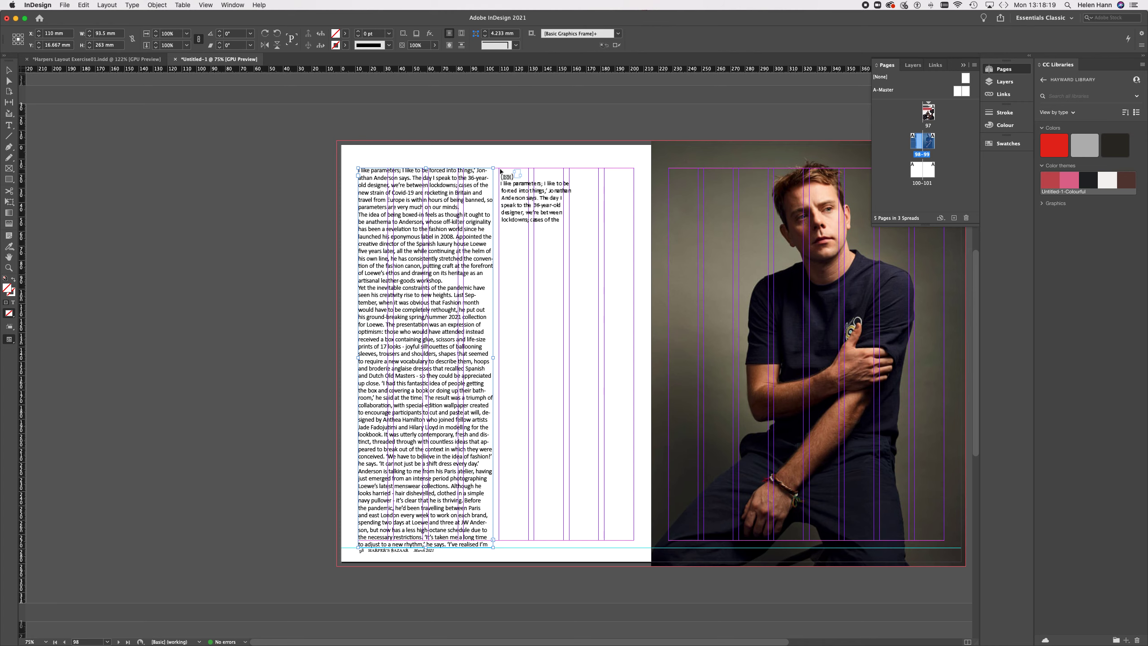
left_click(500, 171)
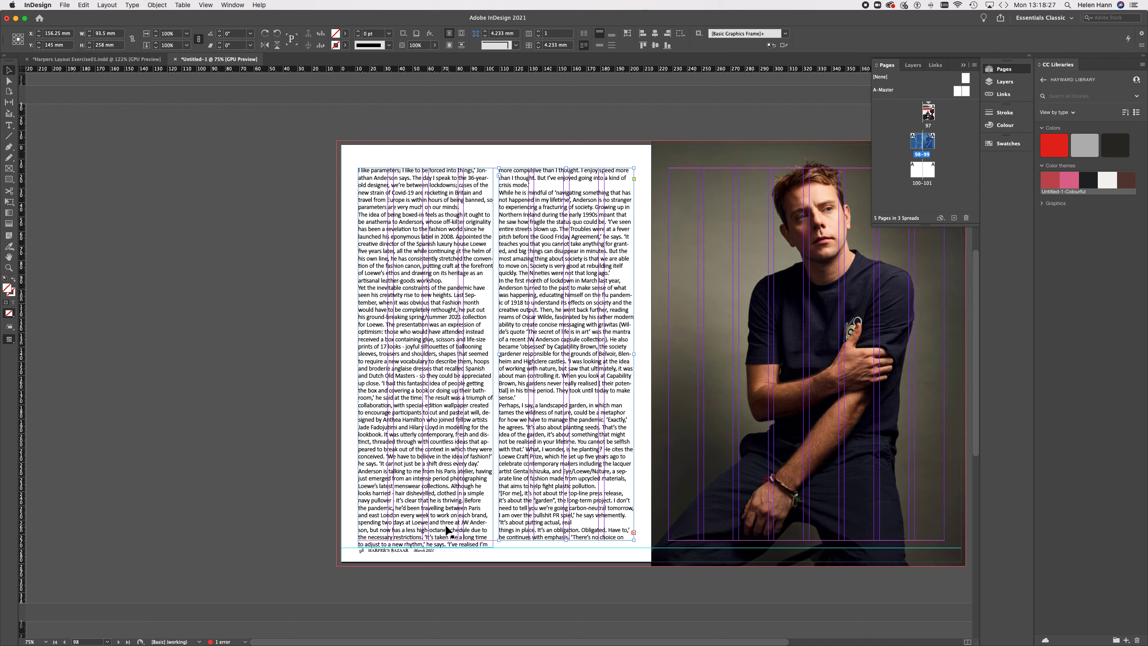
Step: Try different heights for the linked text frames, with the first at 211 mm and the second at about 146 mm
left_click(432, 376)
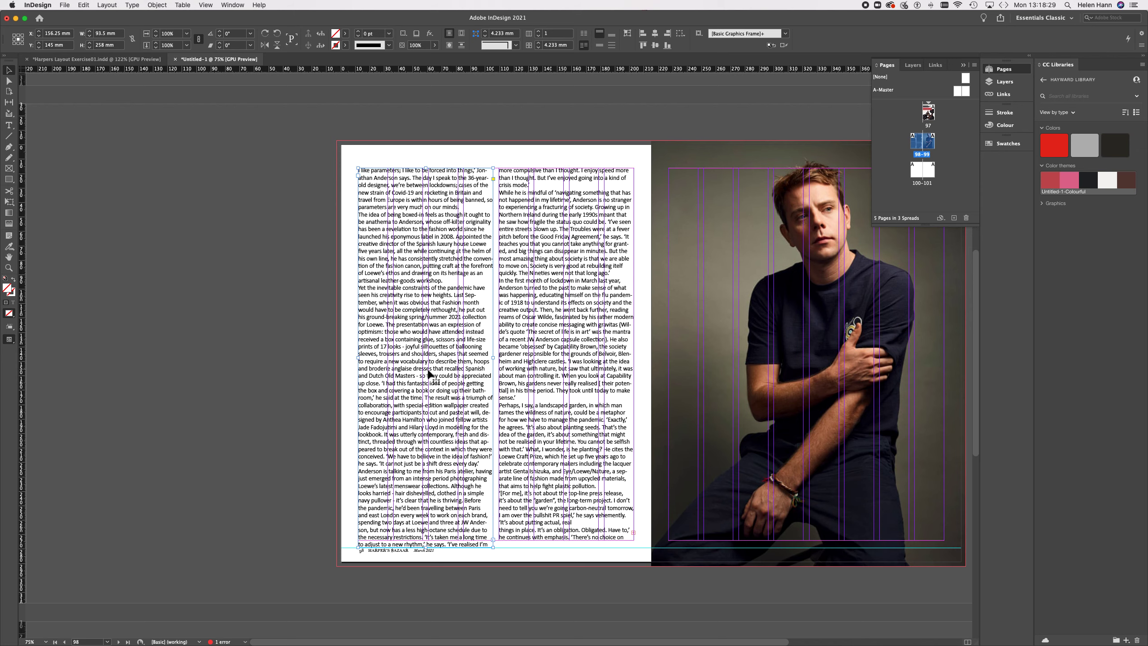
left_click_drag(427, 549, 428, 541)
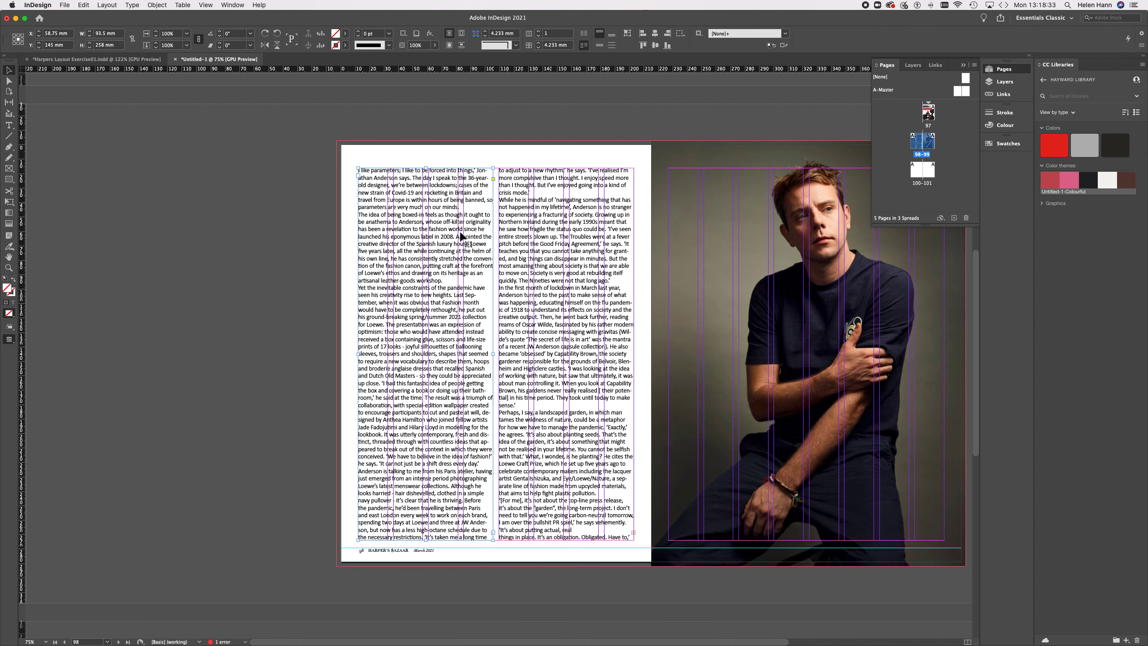
left_click_drag(429, 542, 444, 411)
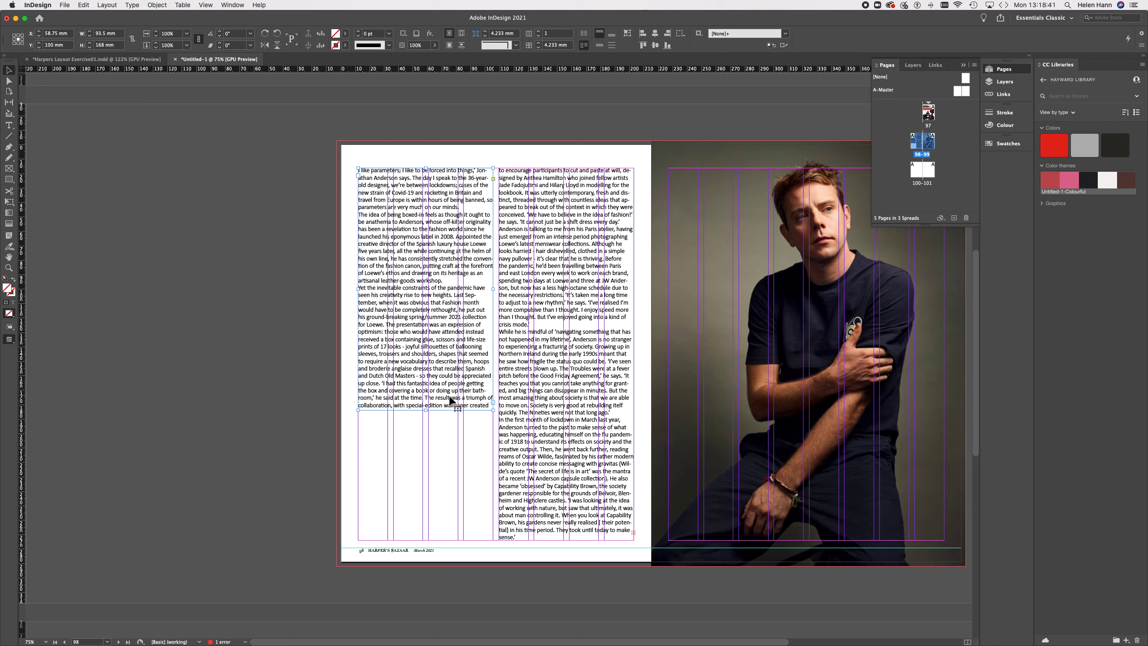
left_click(578, 394)
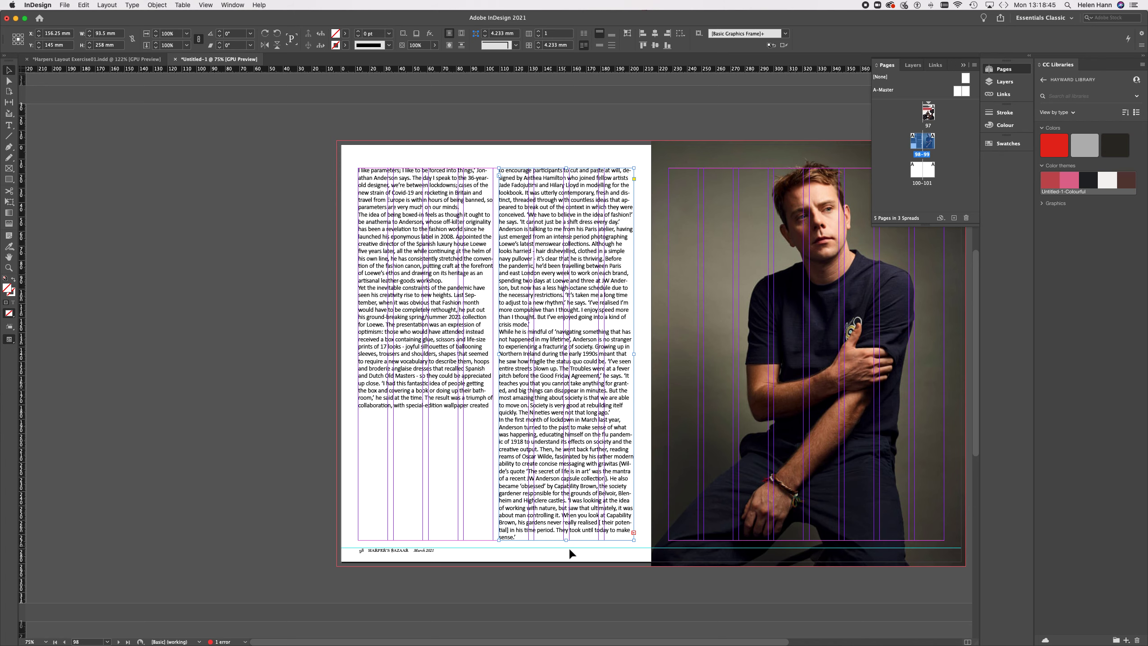
left_click_drag(569, 543, 559, 374)
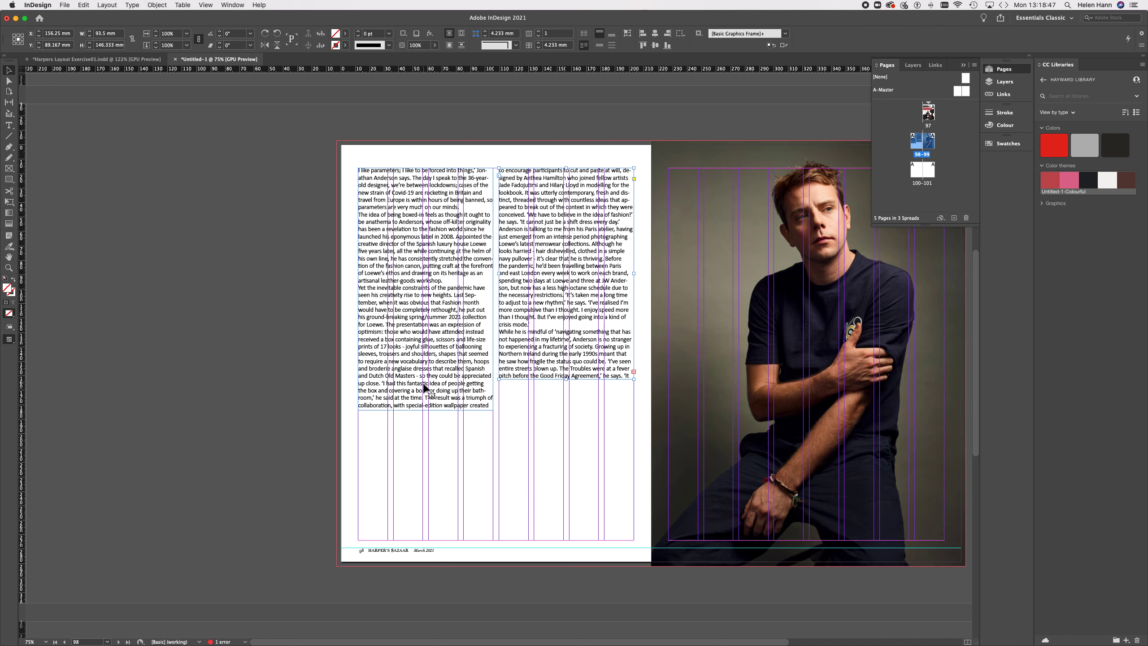
left_click(426, 409)
left_click_drag(426, 410, 421, 471)
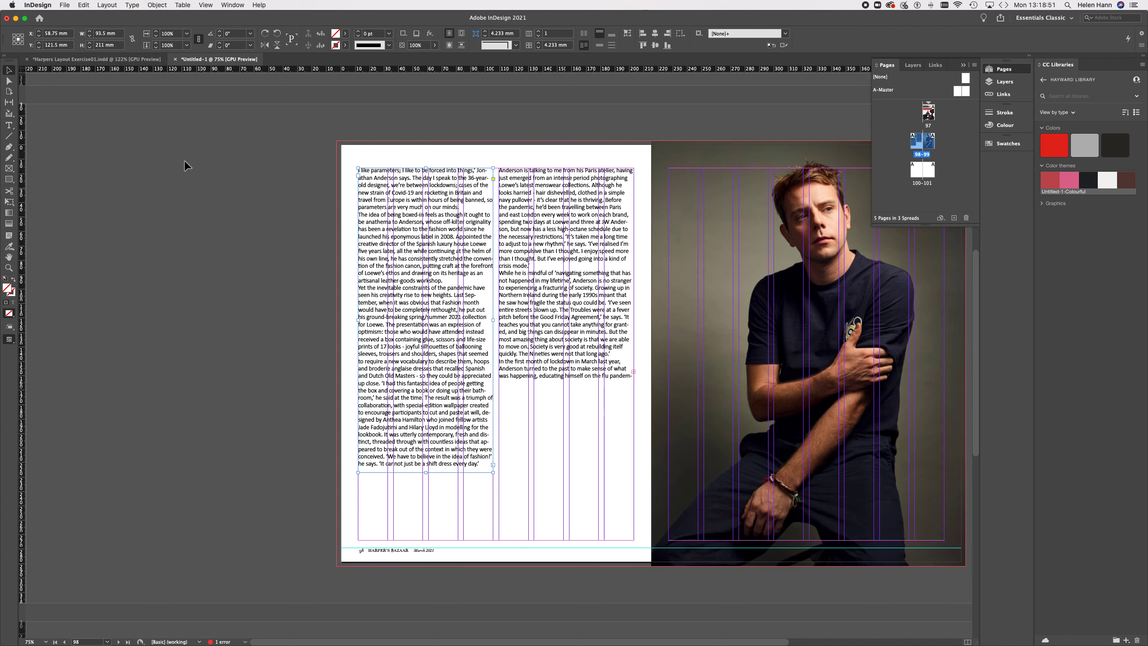
Step: Move the second linked text frame around the spread, narrow it to about 33.5 mm, and delete it from the pasteboard
left_click_drag(536, 226, 742, 260)
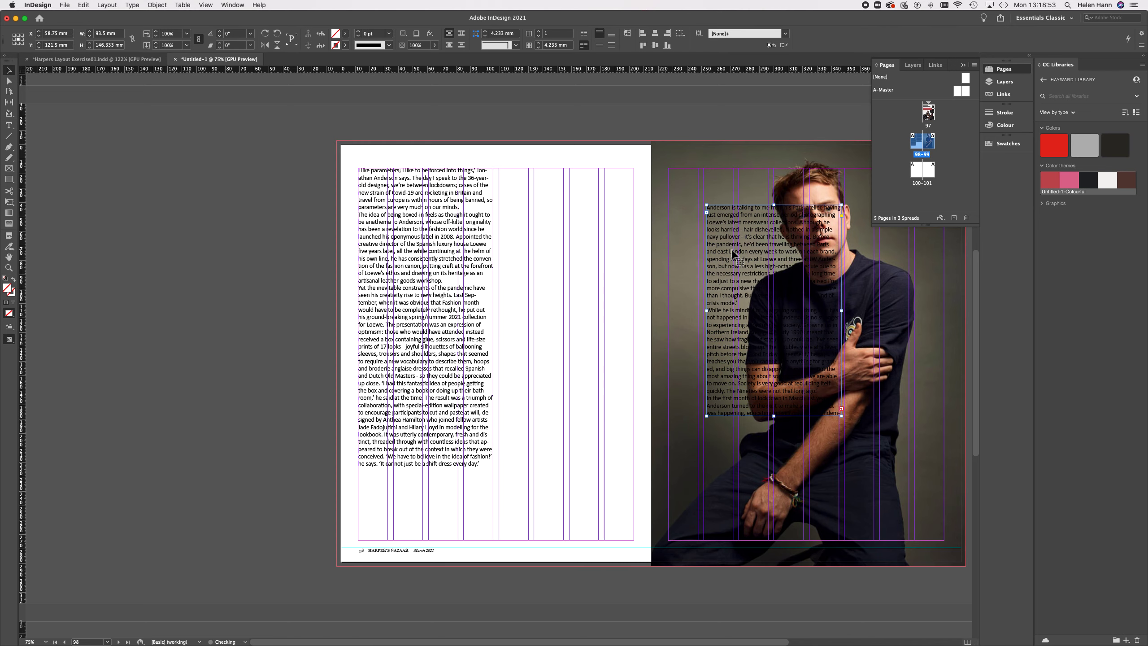
left_click_drag(706, 310, 565, 284)
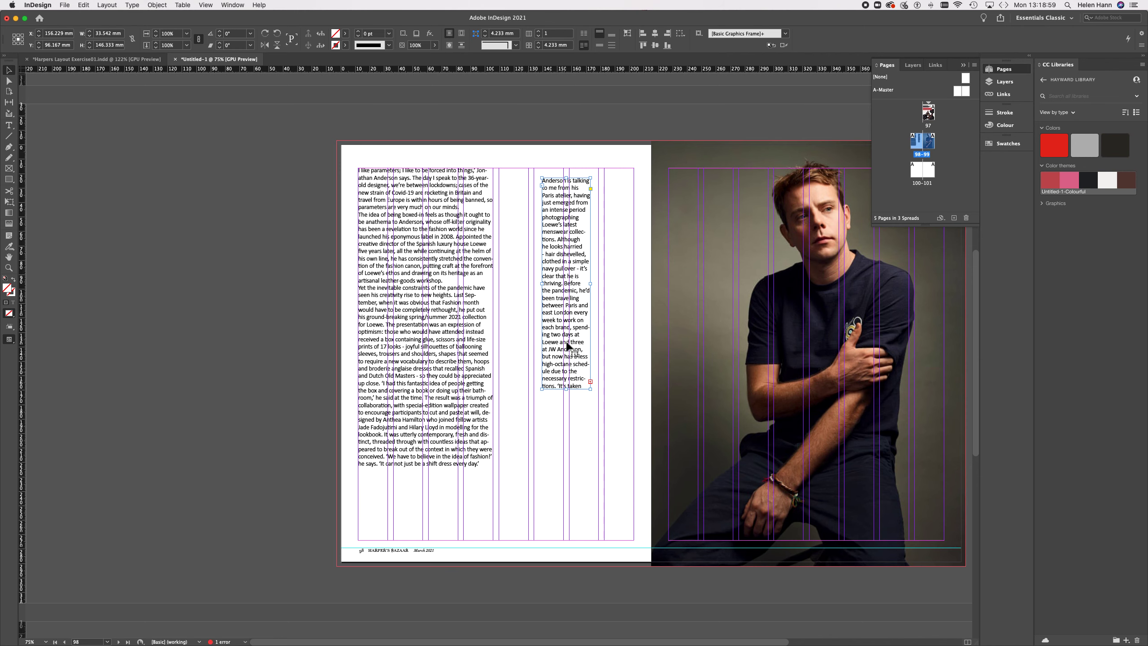
left_click_drag(567, 278, 219, 267)
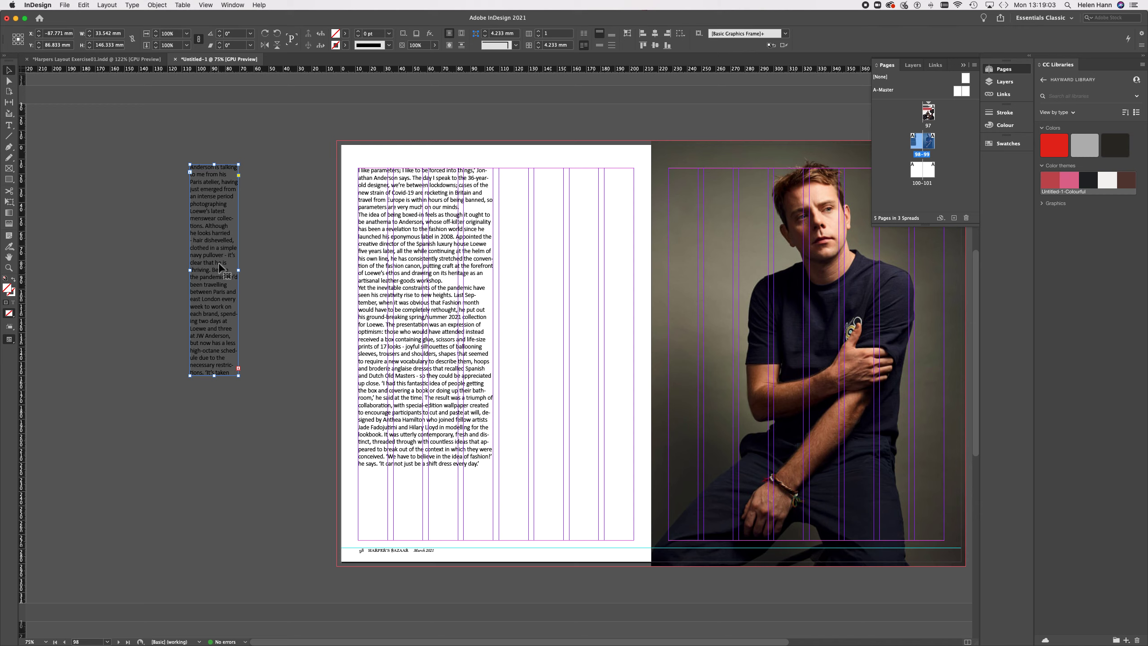
key("Delete")
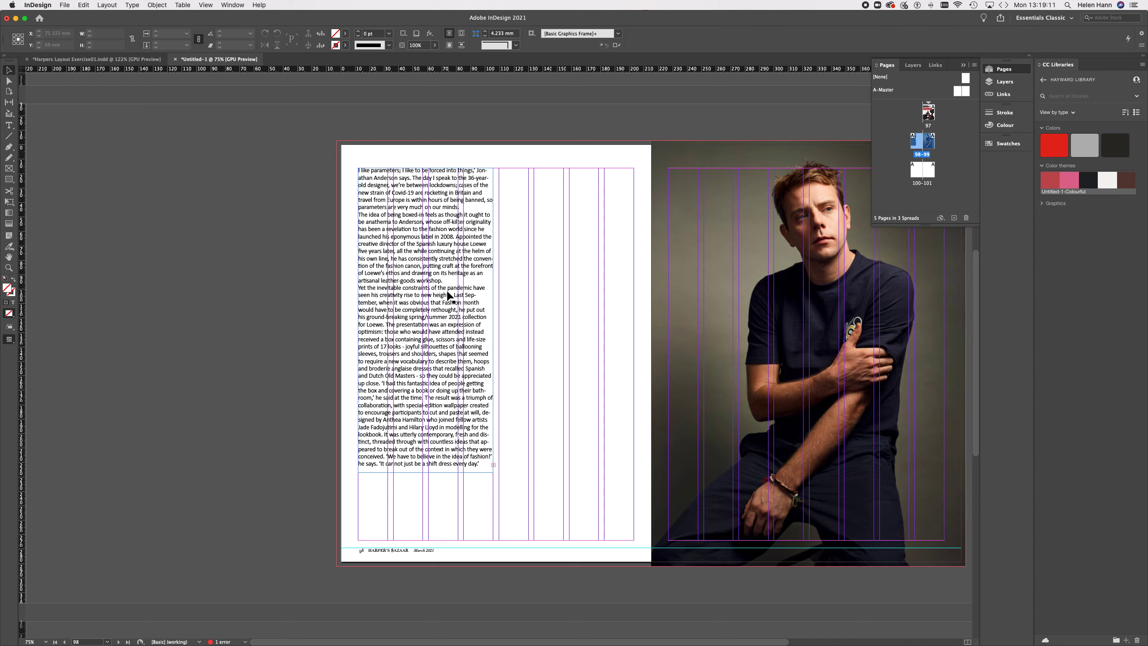
Step: Enlarge the remaining body text frame to 191 x 258 mm to fill page 98's margins and divide it into 2 columns
left_click(451, 472)
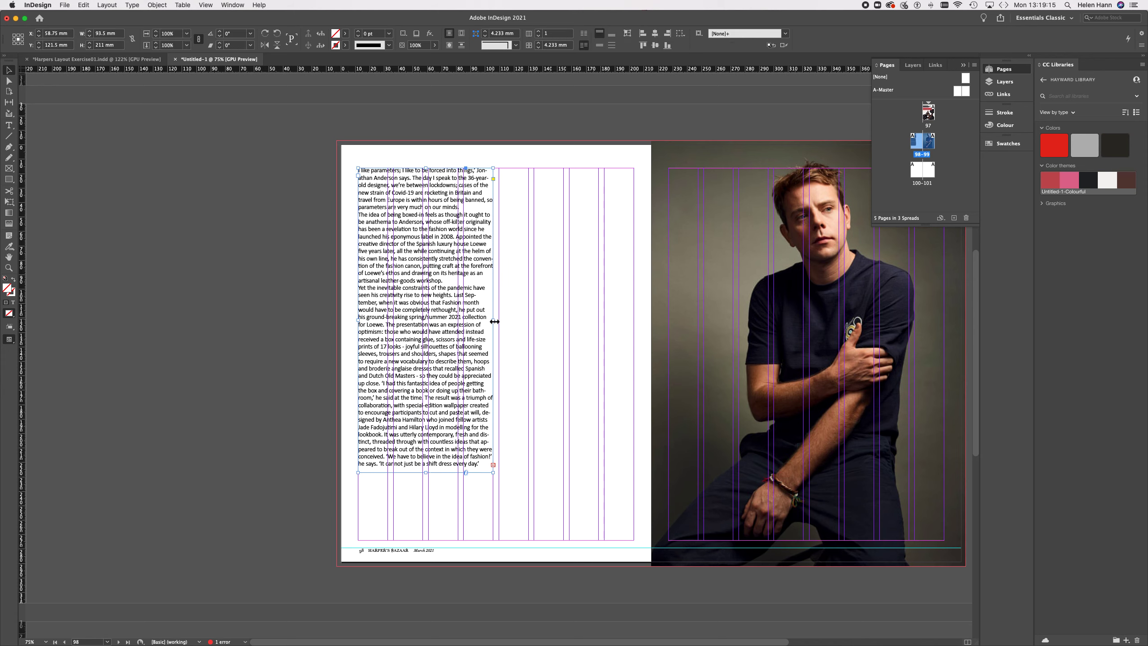
left_click_drag(493, 320, 634, 322)
left_click_drag(497, 472, 496, 541)
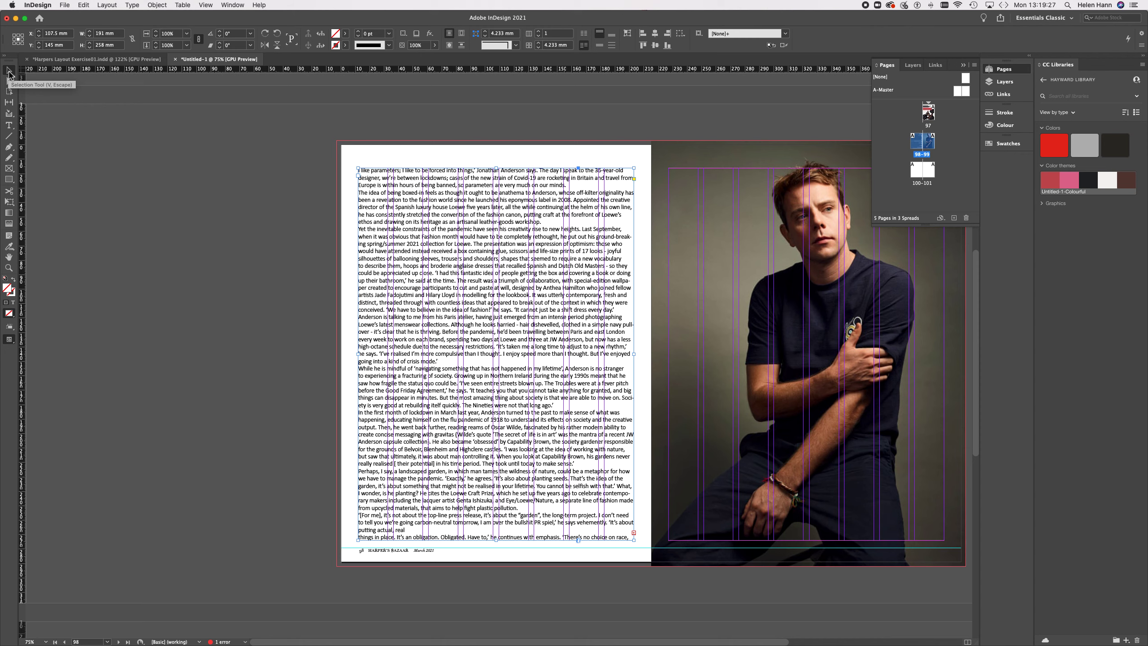
left_click(540, 32)
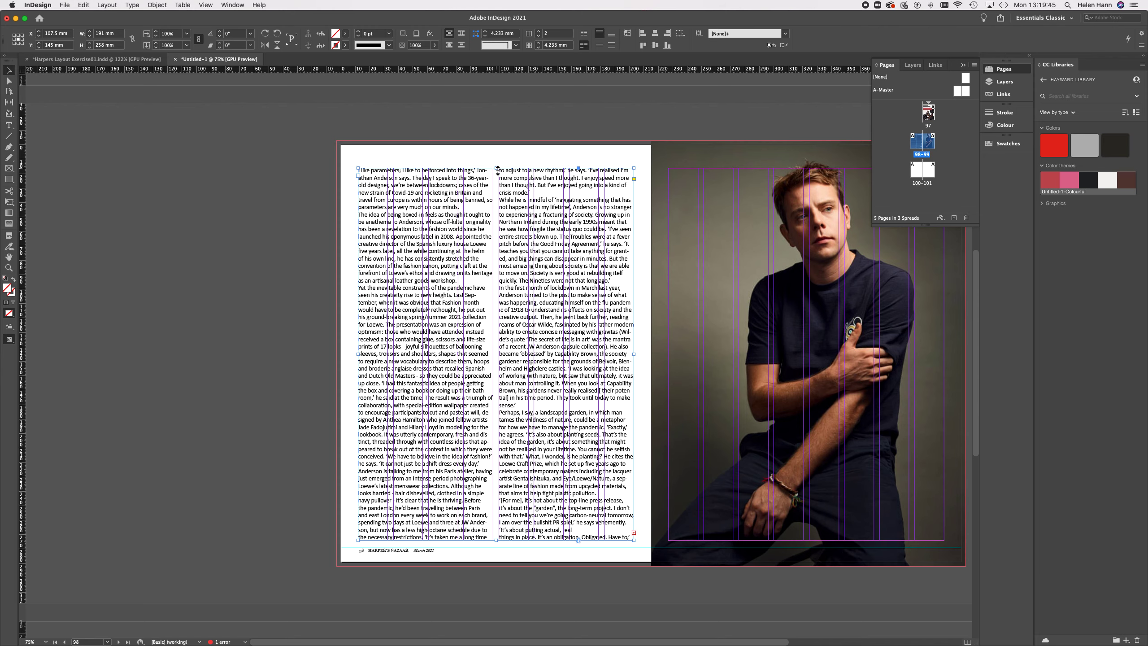
Step: Try the two-column text frame at 142.25 mm wide and 205 mm high, keeping its lower edge on the margin
left_click_drag(496, 169, 499, 299)
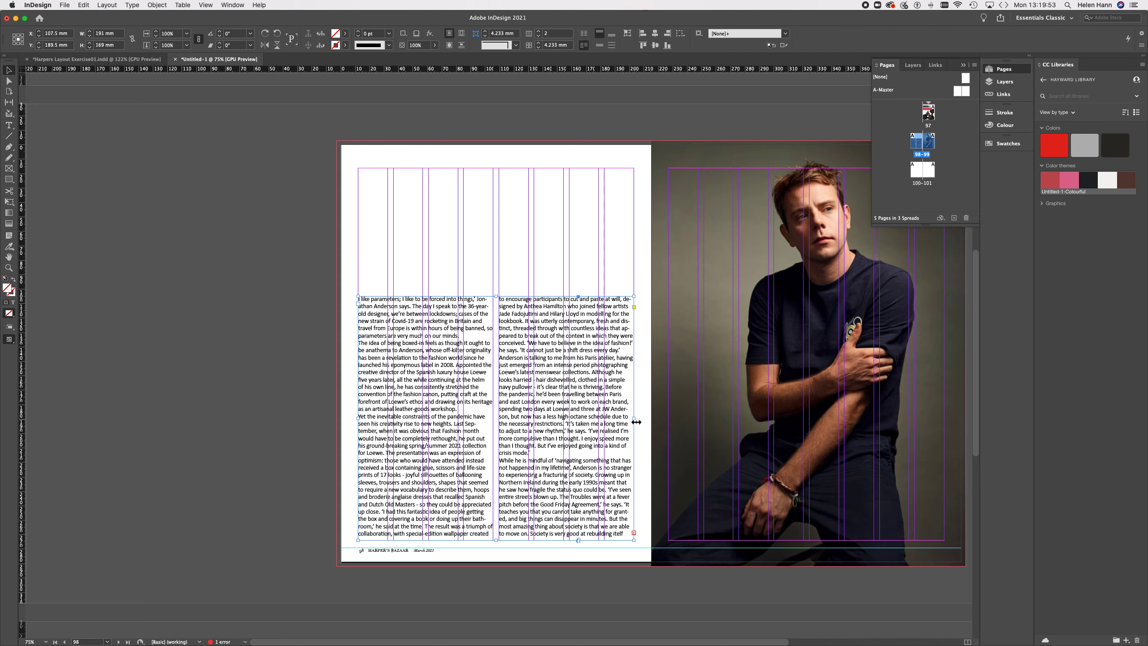
left_click_drag(636, 422, 565, 422)
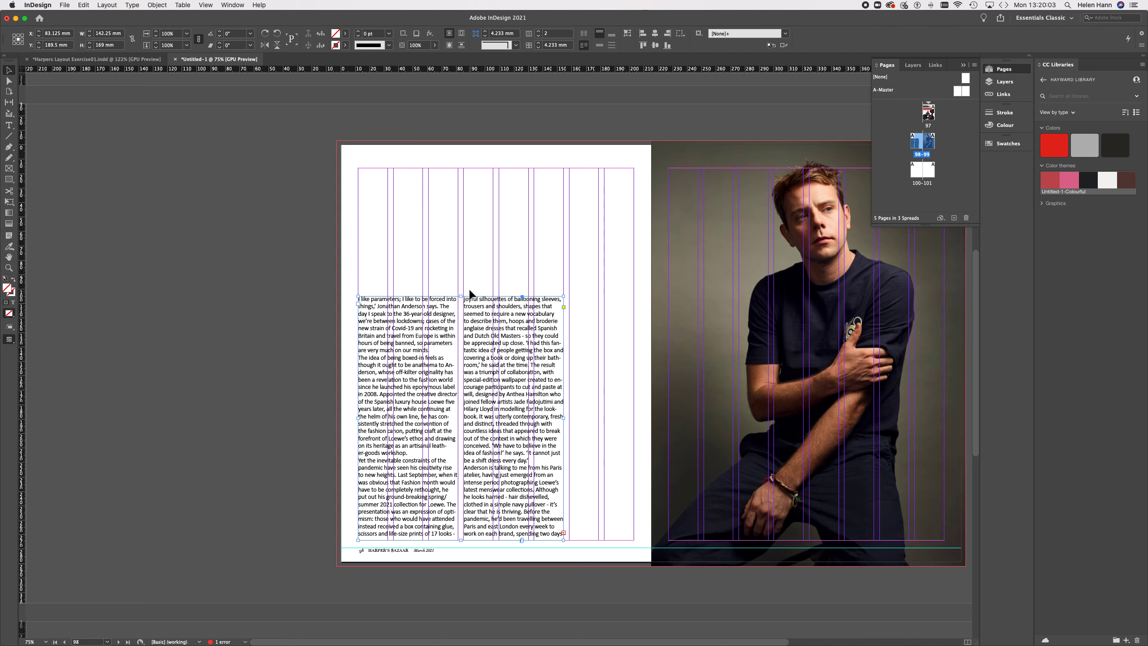
left_click_drag(461, 298, 461, 244)
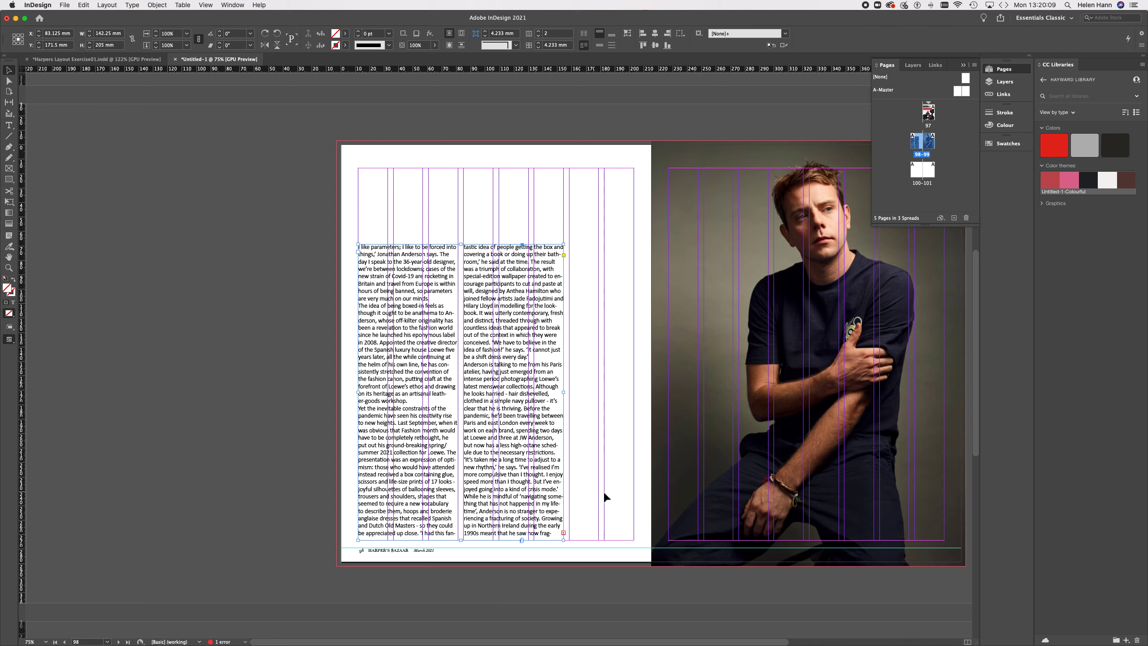
Step: Widen the two-column text frame to 191 mm and lower its top edge so it is about 159 mm high
left_click_drag(564, 393, 634, 400)
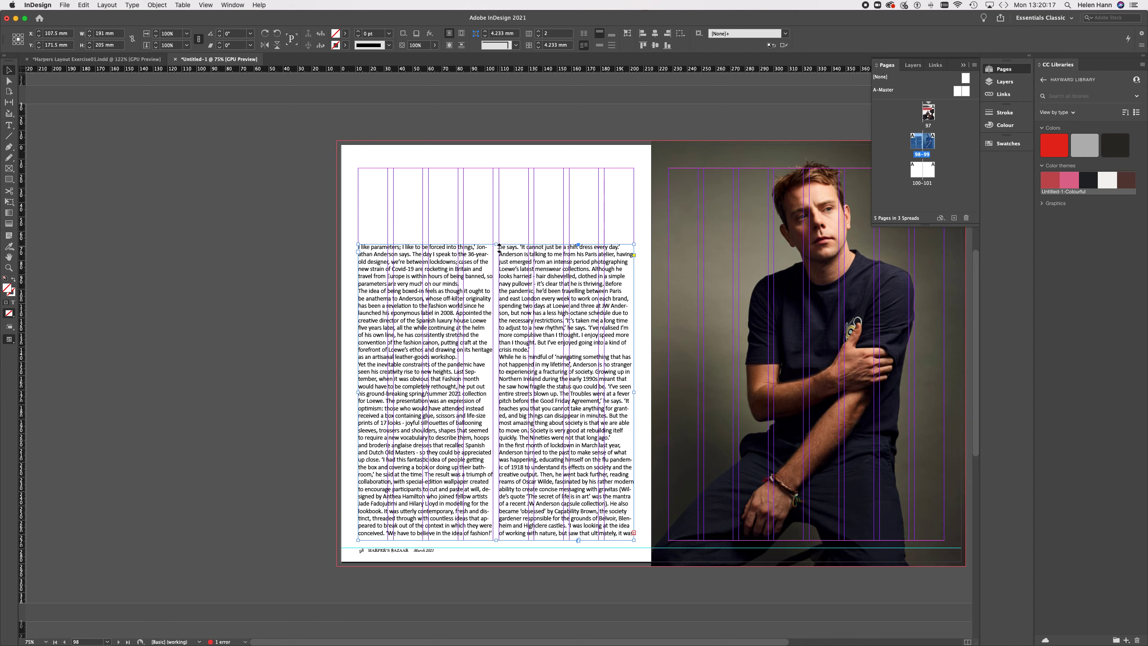
left_click_drag(498, 247, 497, 313)
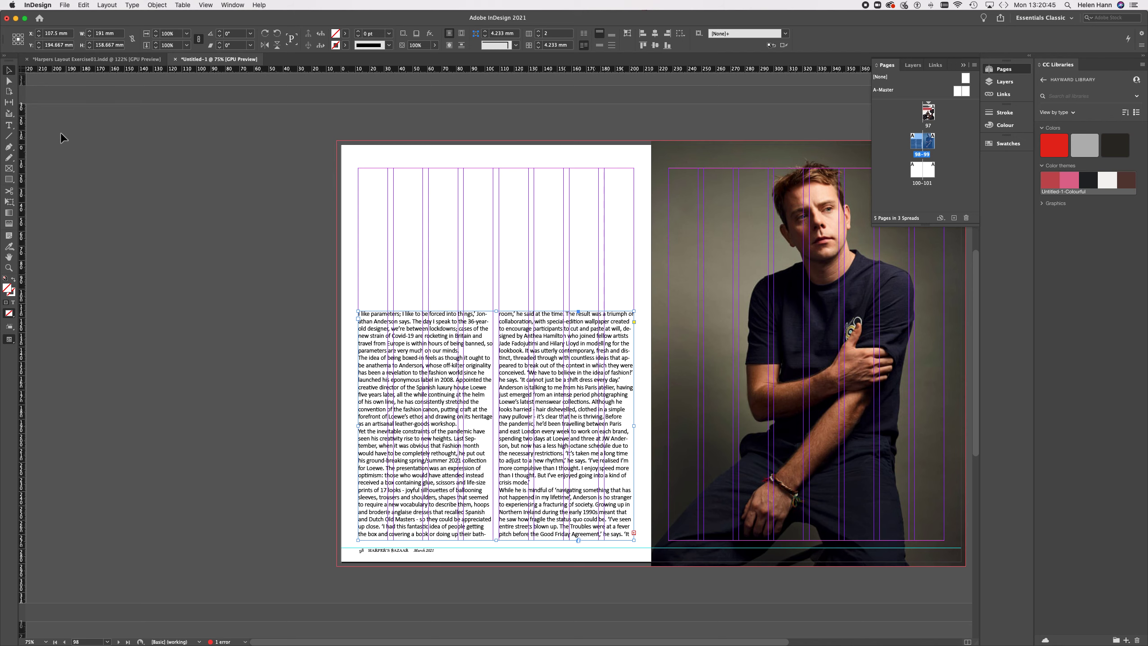
Step: Draw a 105.5 x 114.667 mm picture frame above the second column out to the spine and top bleed, and place QuentinJones03.jpg in it
left_click(8, 169)
left_click_drag(500, 307, 653, 141)
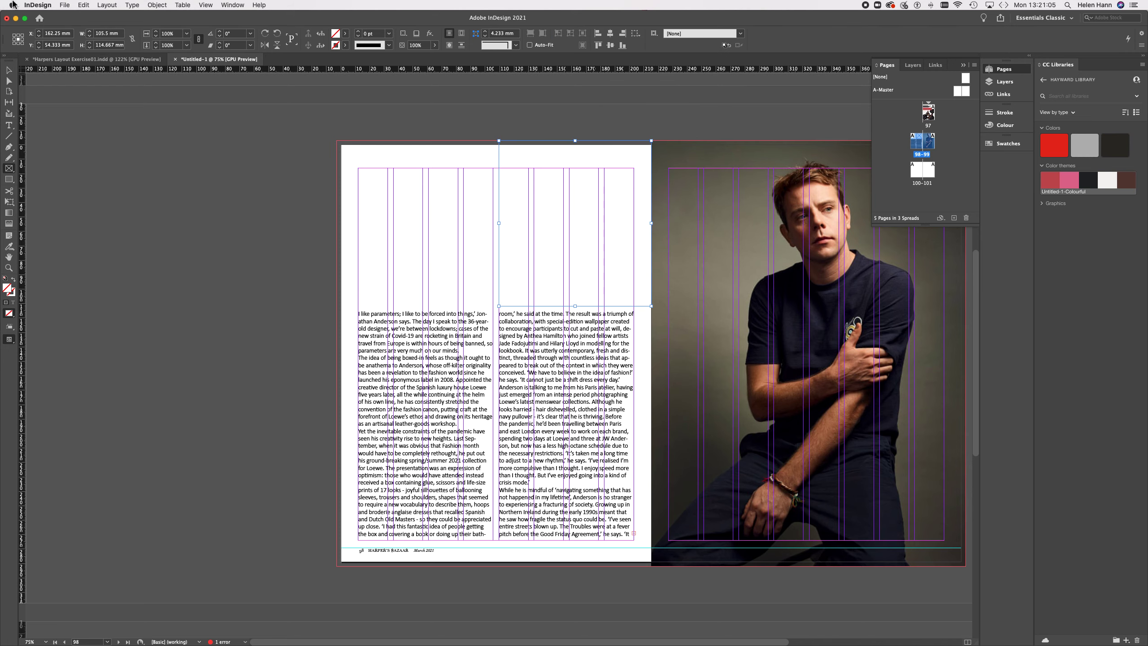
left_click(63, 4)
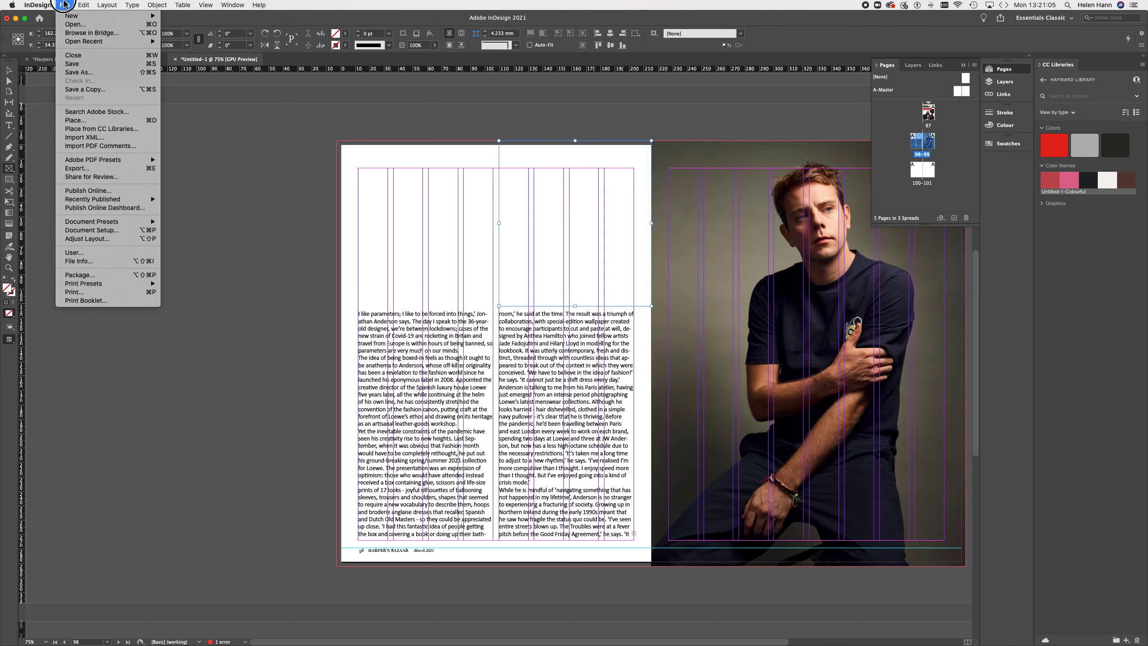
left_click(76, 120)
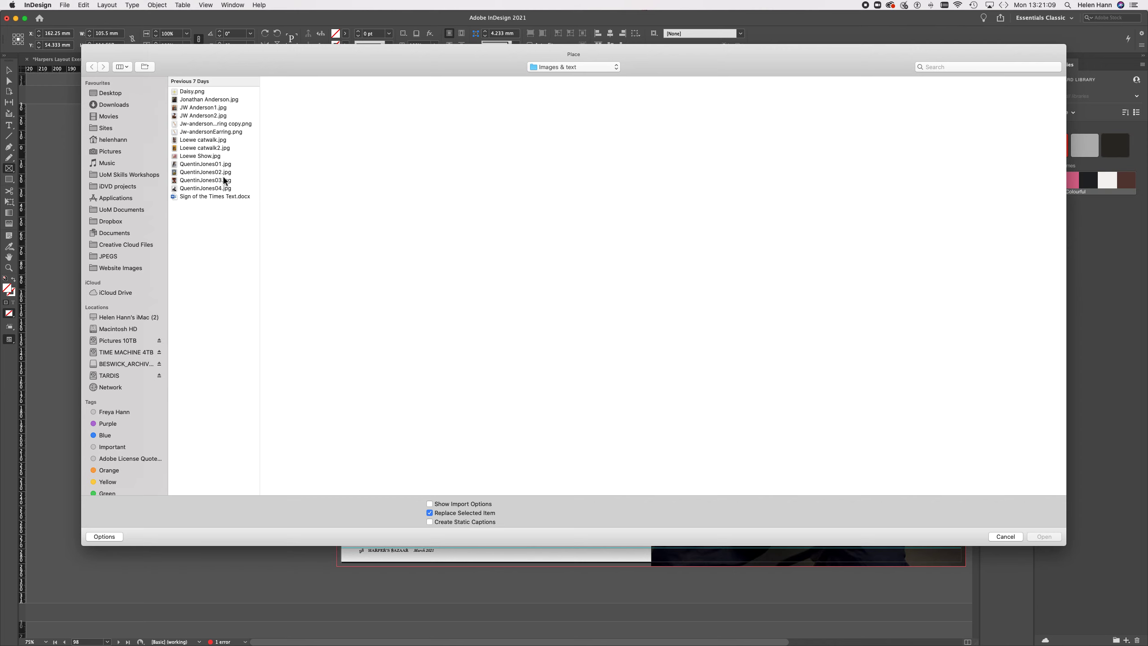
left_click(216, 181)
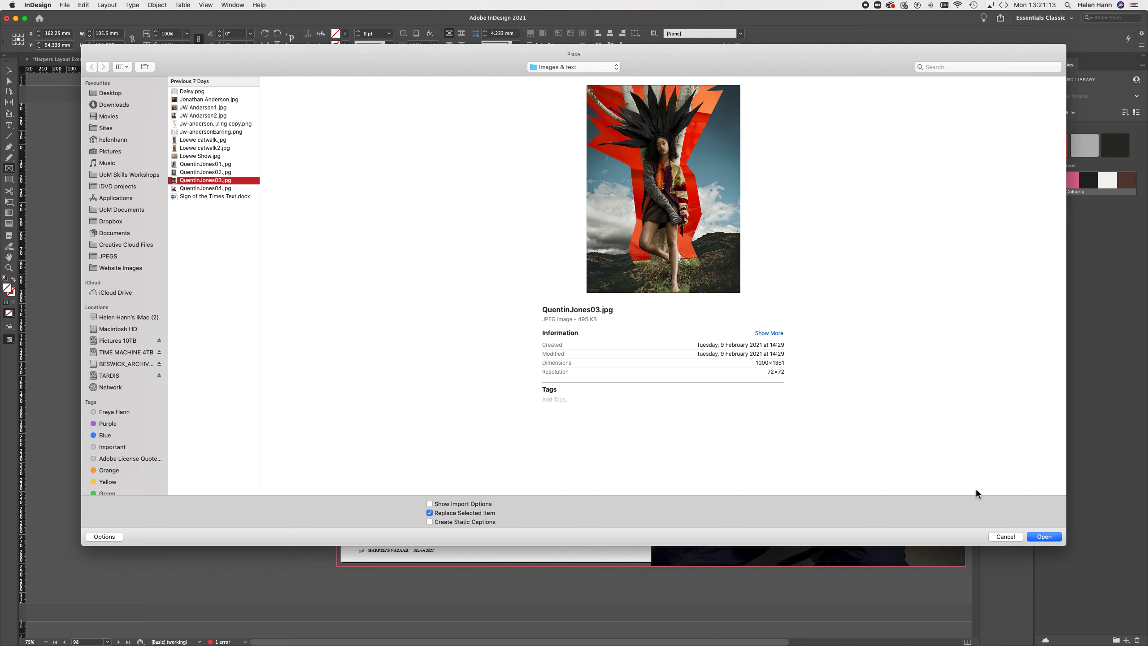
left_click(1044, 537)
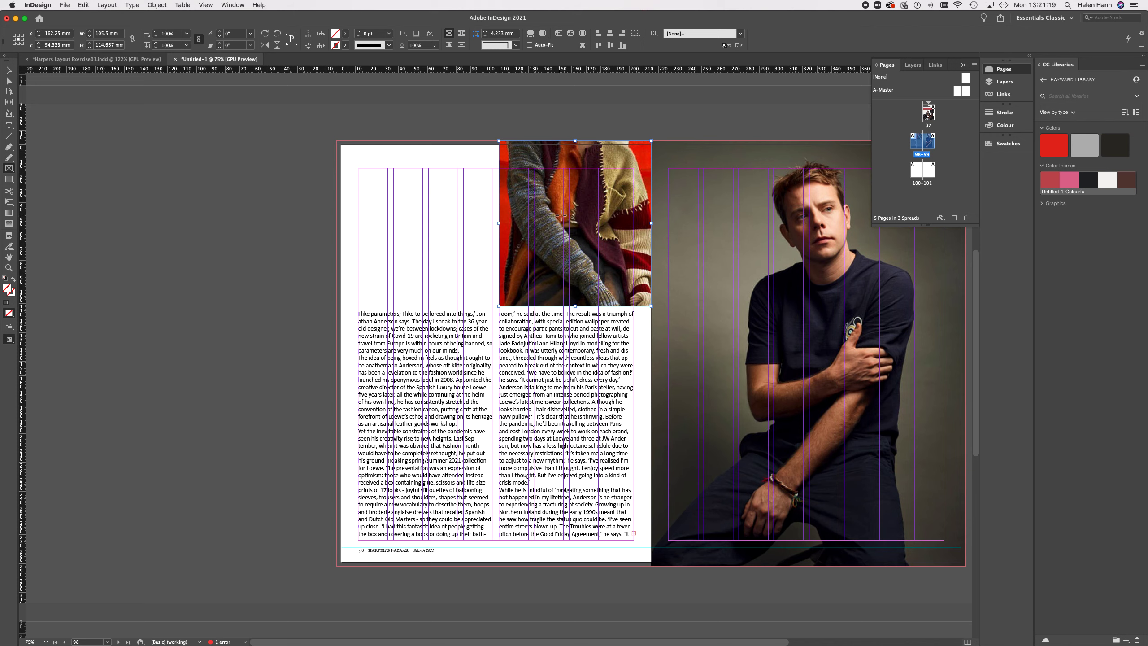
Step: Scale the placed photo above page 98's second column down to about 47% inside its frame
left_click(7, 73)
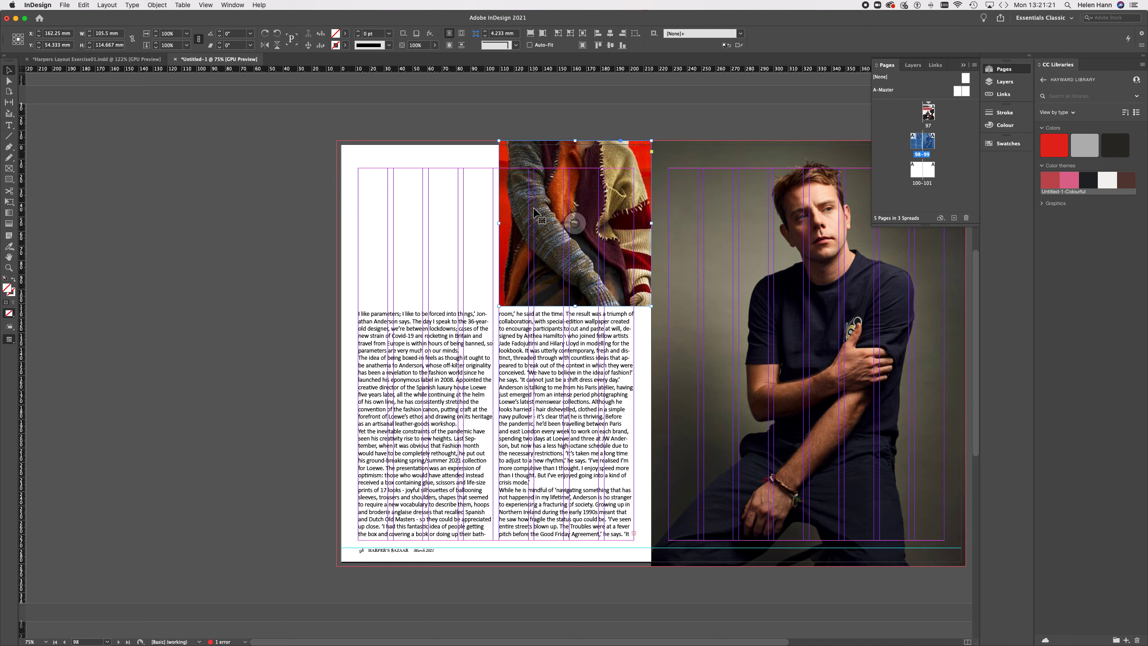
left_click(552, 223)
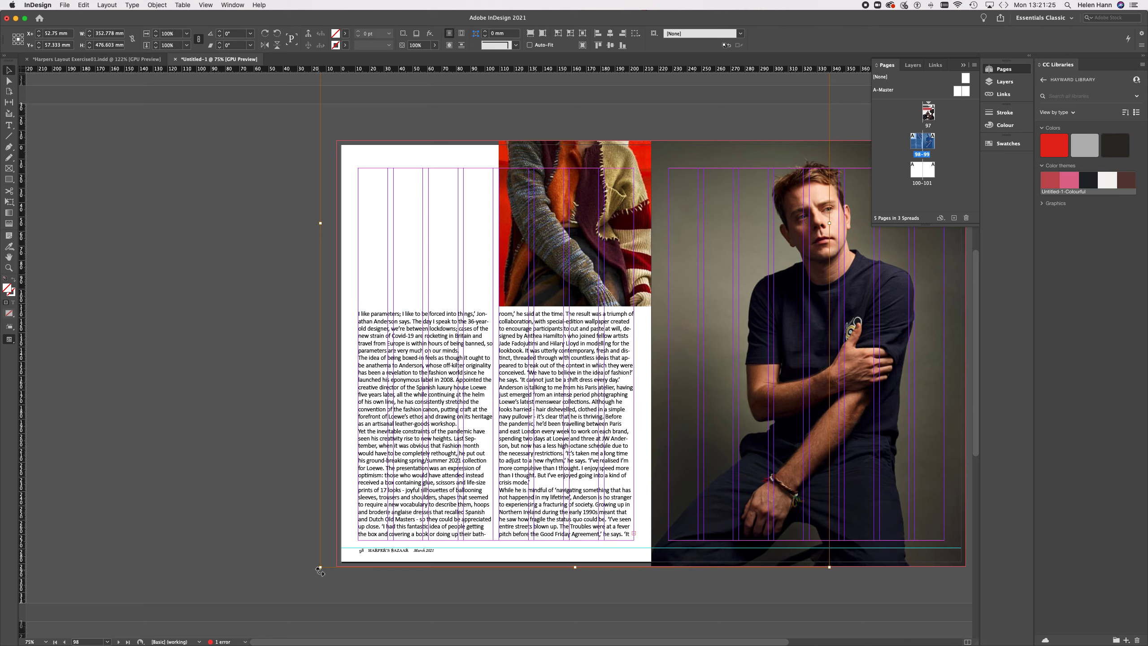
left_click_drag(325, 571, 536, 373)
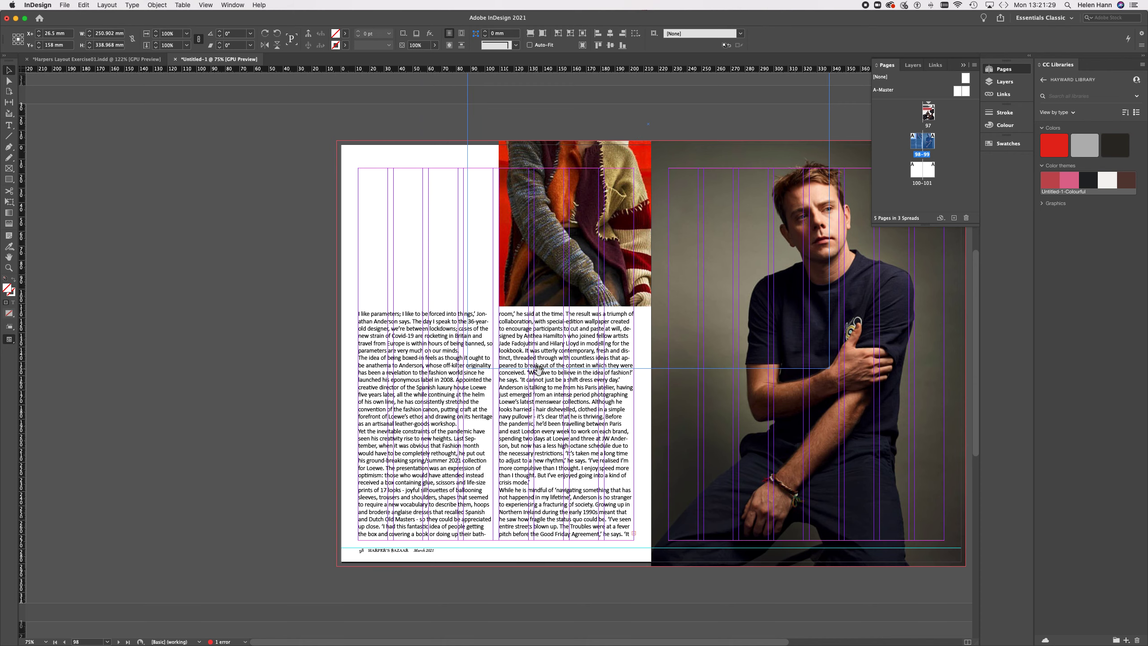
left_click_drag(589, 256, 582, 417)
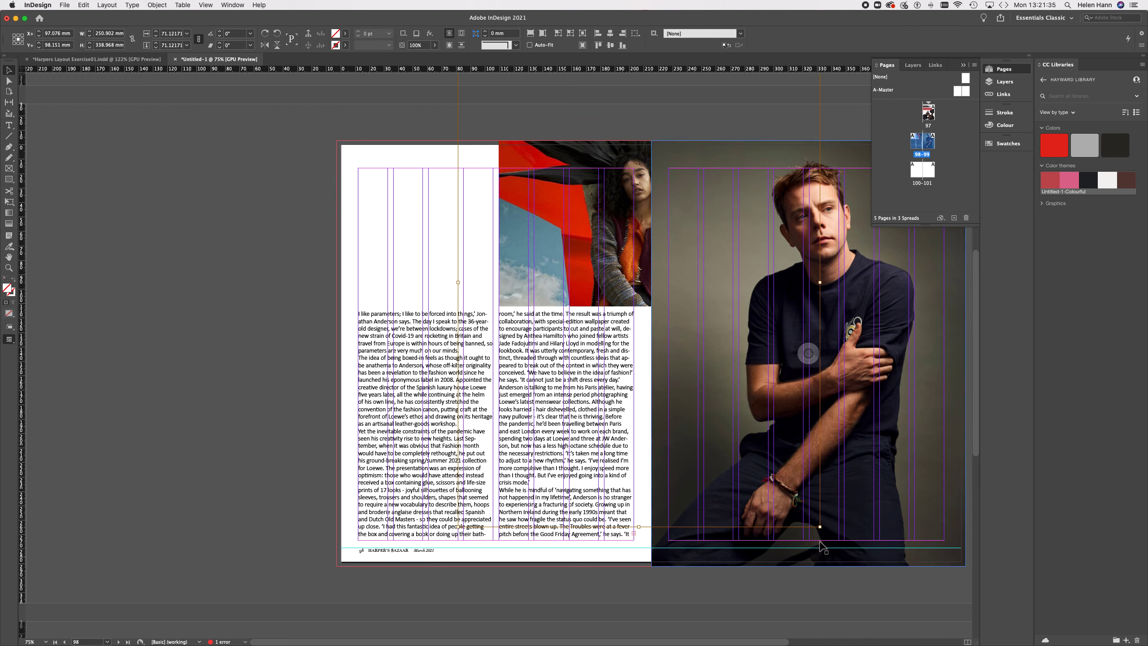
left_click_drag(822, 529, 726, 402)
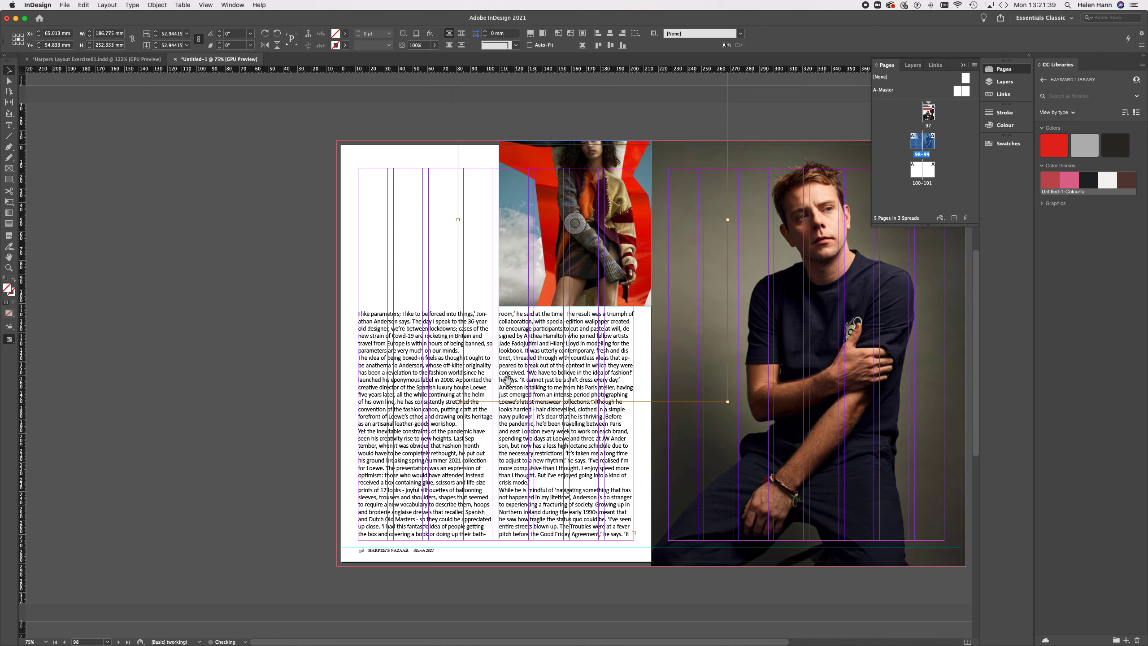
left_click_drag(458, 401, 499, 362)
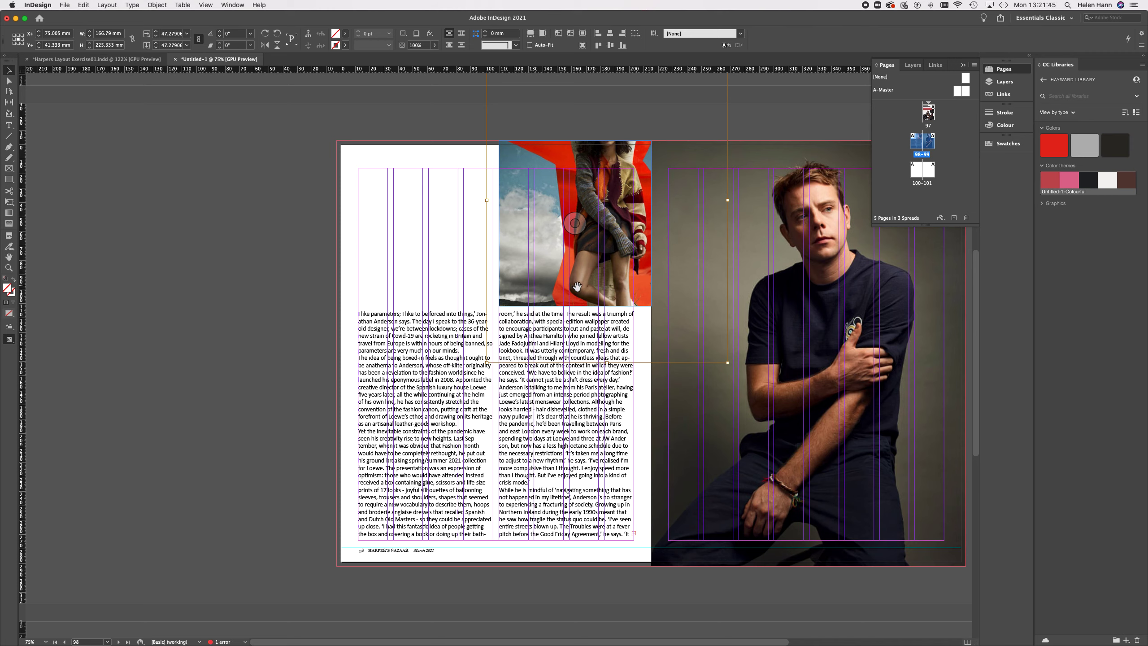
Step: Lower the photo inside its frame and scale it to about 39.8%, aligning its left edge with the frame and keeping the model's feathers in view
left_click(583, 272)
left_click_drag(583, 271, 575, 326)
key("super+z")
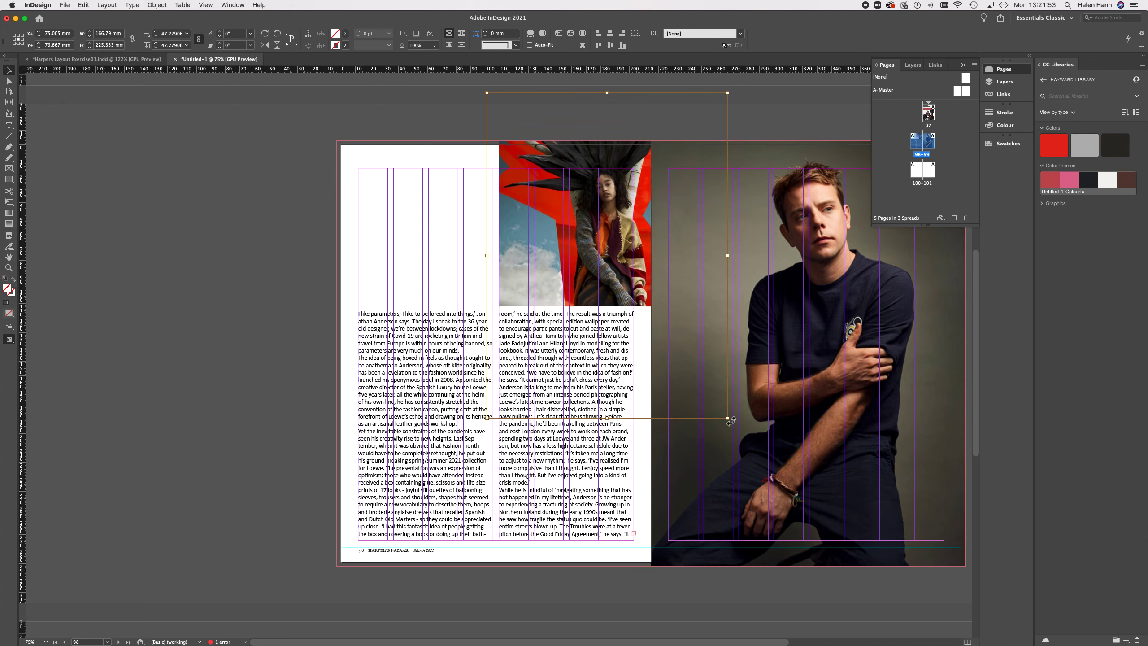
left_click_drag(728, 419, 704, 385)
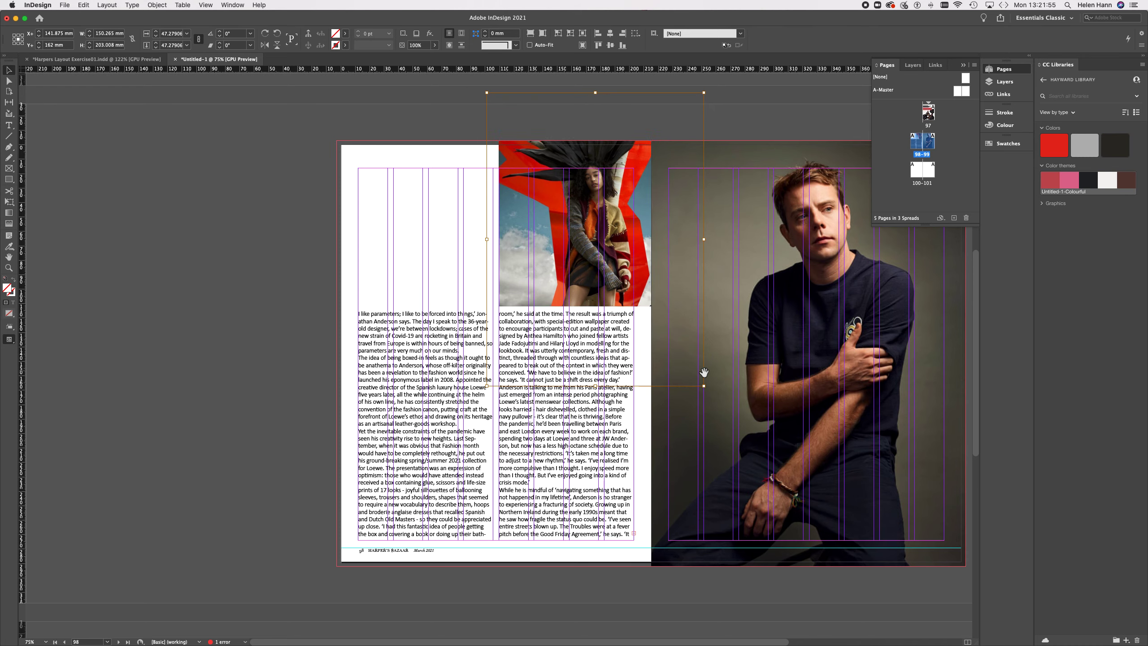
left_click_drag(489, 94, 500, 113)
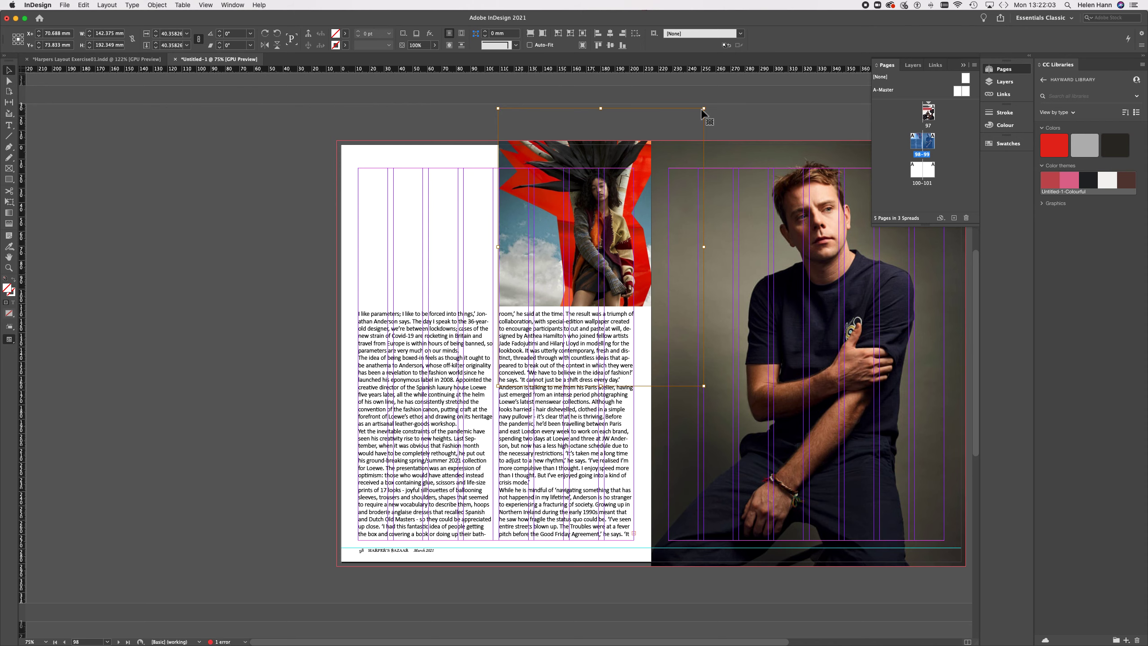
left_click_drag(704, 108, 700, 111)
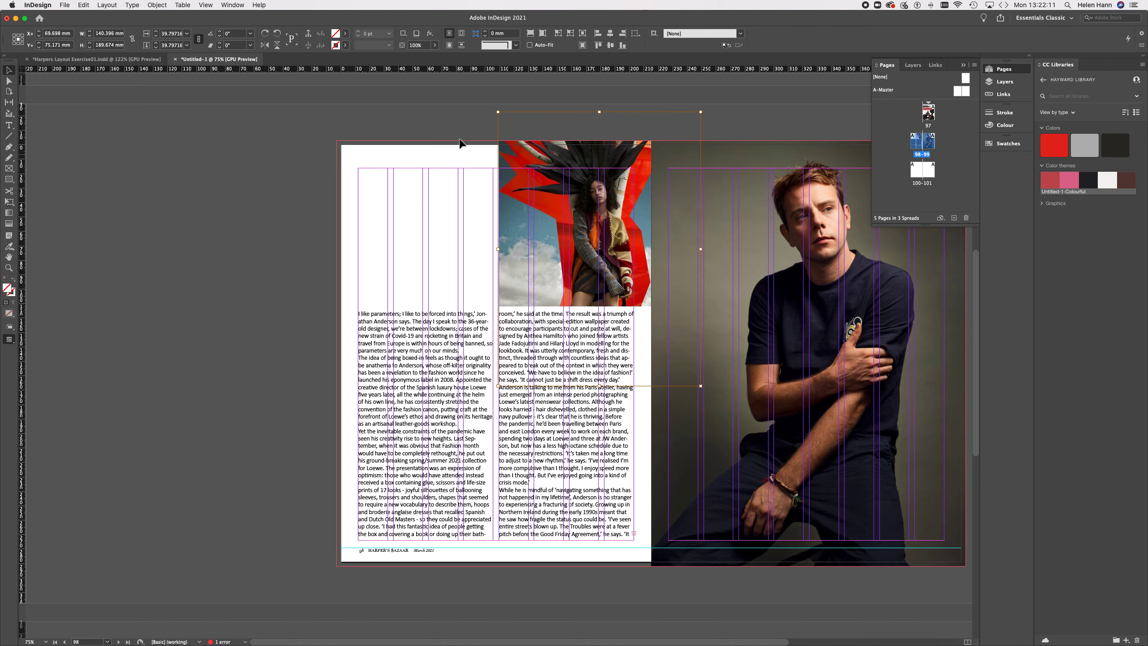
Step: Extend the picture frame downward to 170 mm high, level with the photo's lower edge, and preview the spread without guides
left_click(459, 118)
left_click(546, 226)
left_click(547, 225)
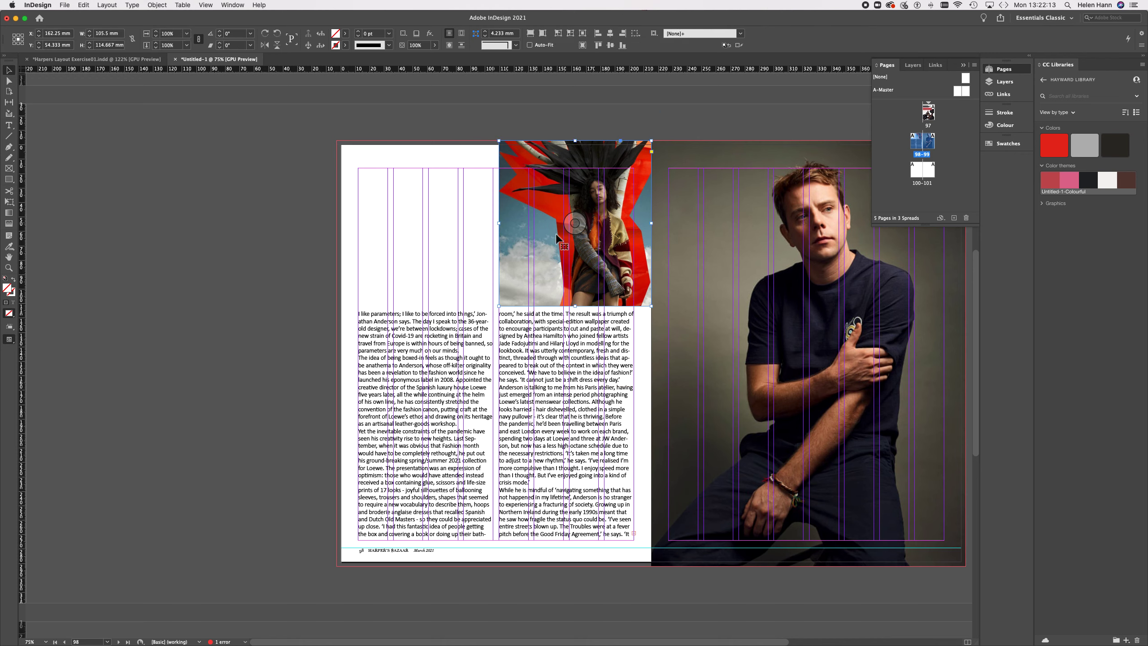
left_click_drag(576, 306, 577, 395)
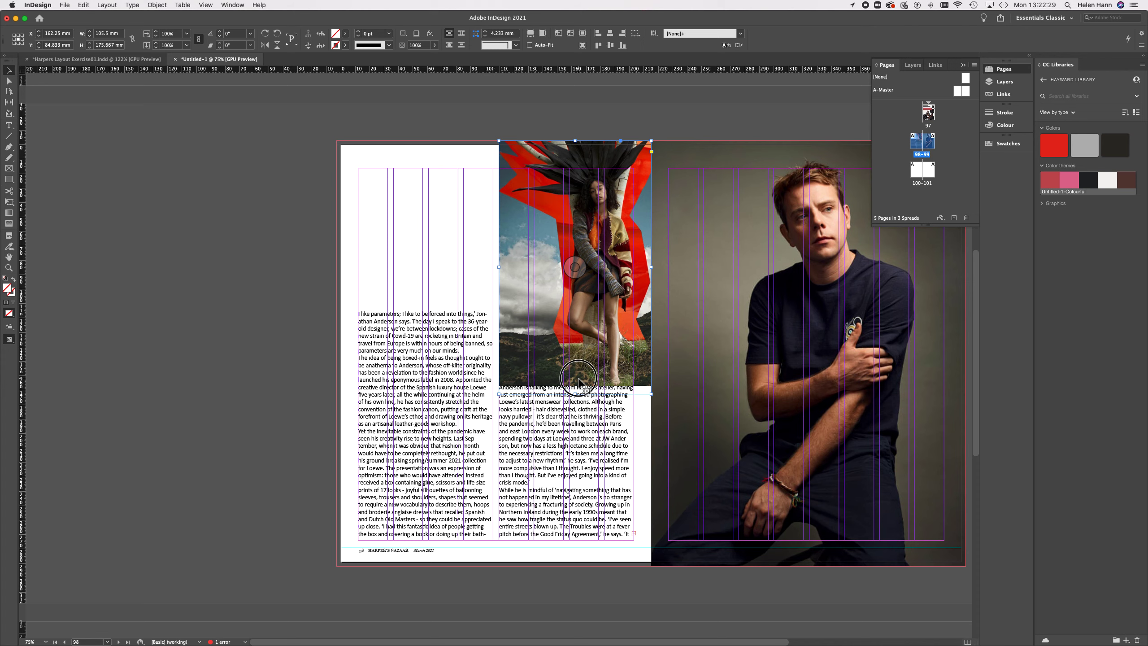
double_click(580, 379)
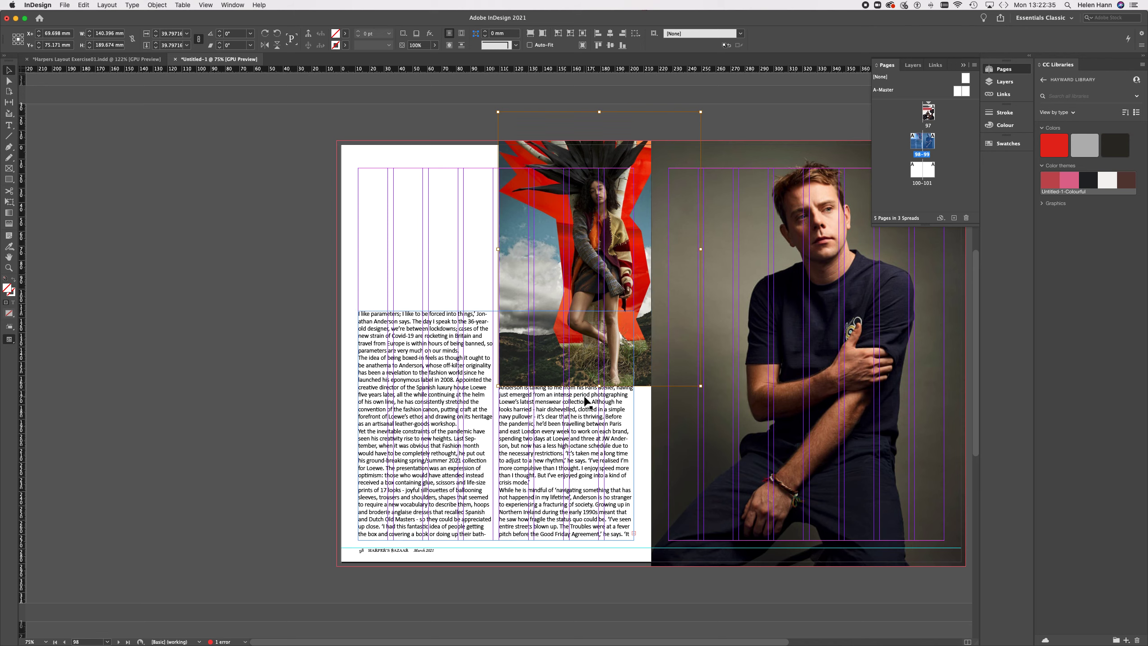
key("Escape")
left_click_drag(578, 394, 581, 386)
left_click(259, 264)
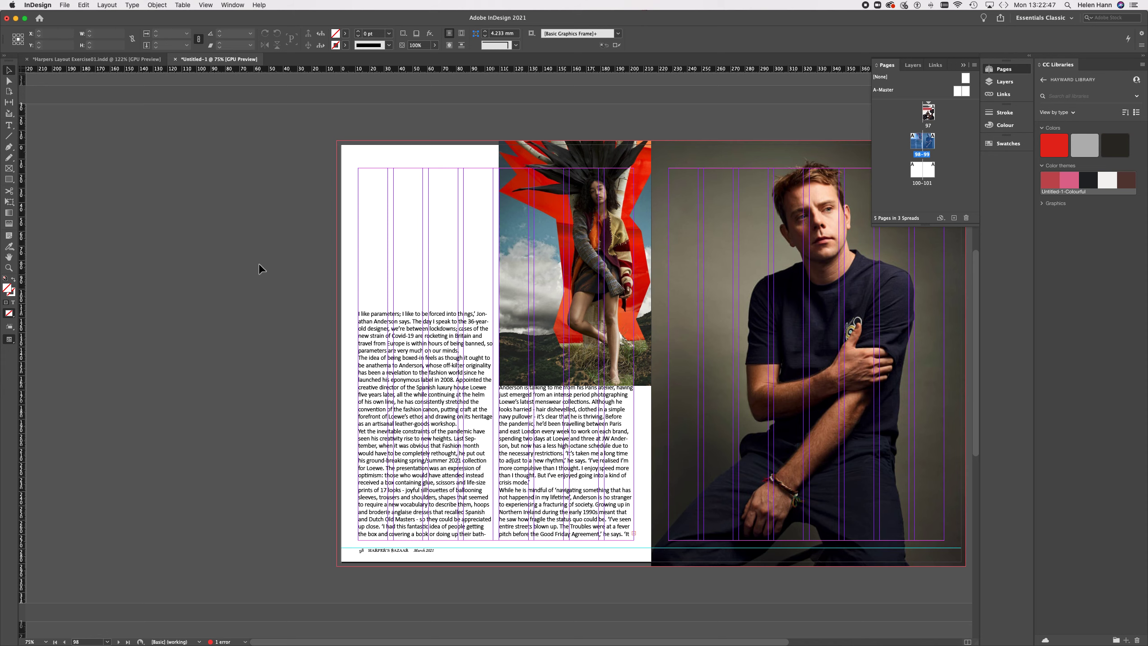
key("w")
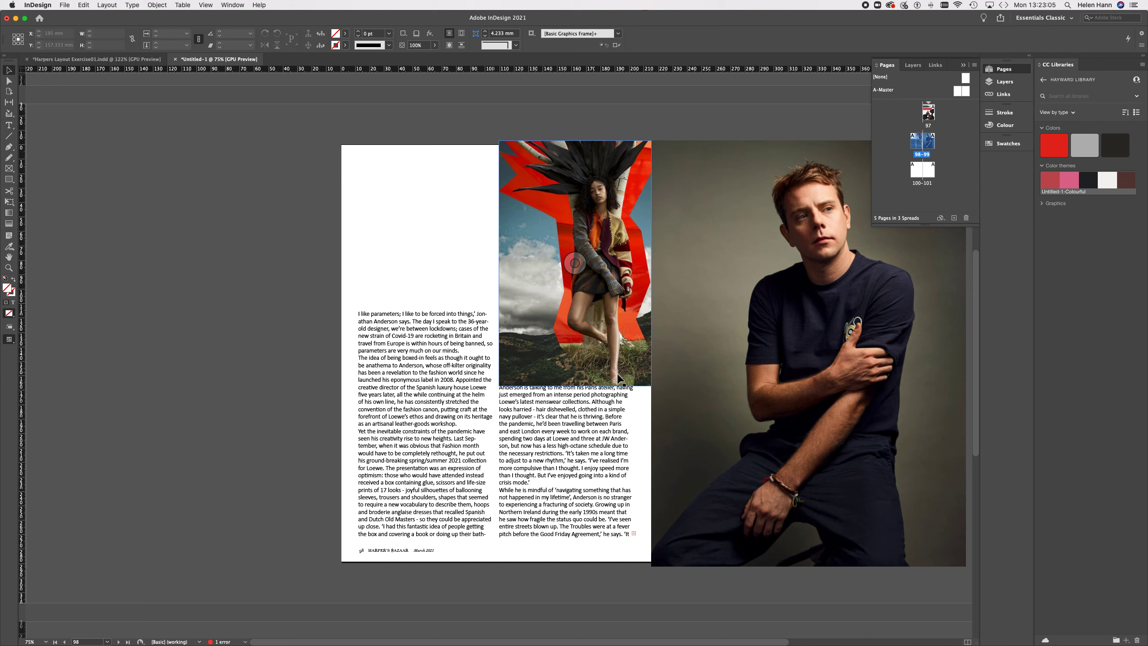
Step: Try the picture frame at about 160.7 mm high and return its lower edge to the bottom of the photo
left_click(582, 386)
left_click_drag(578, 385, 577, 372)
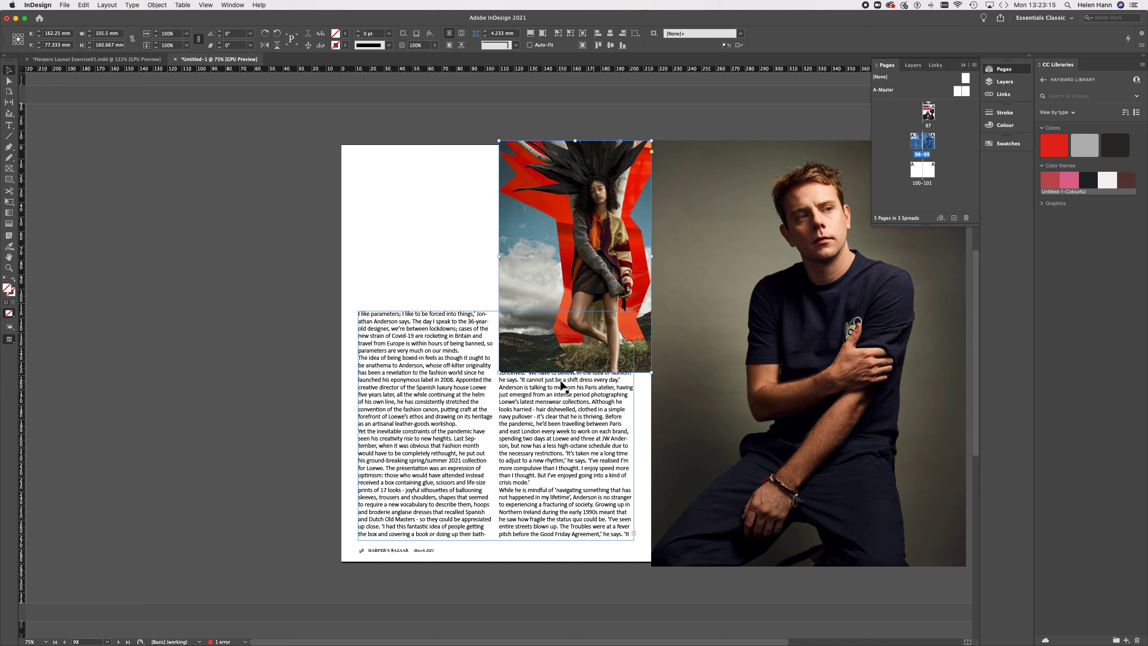
left_click_drag(560, 371, 561, 386)
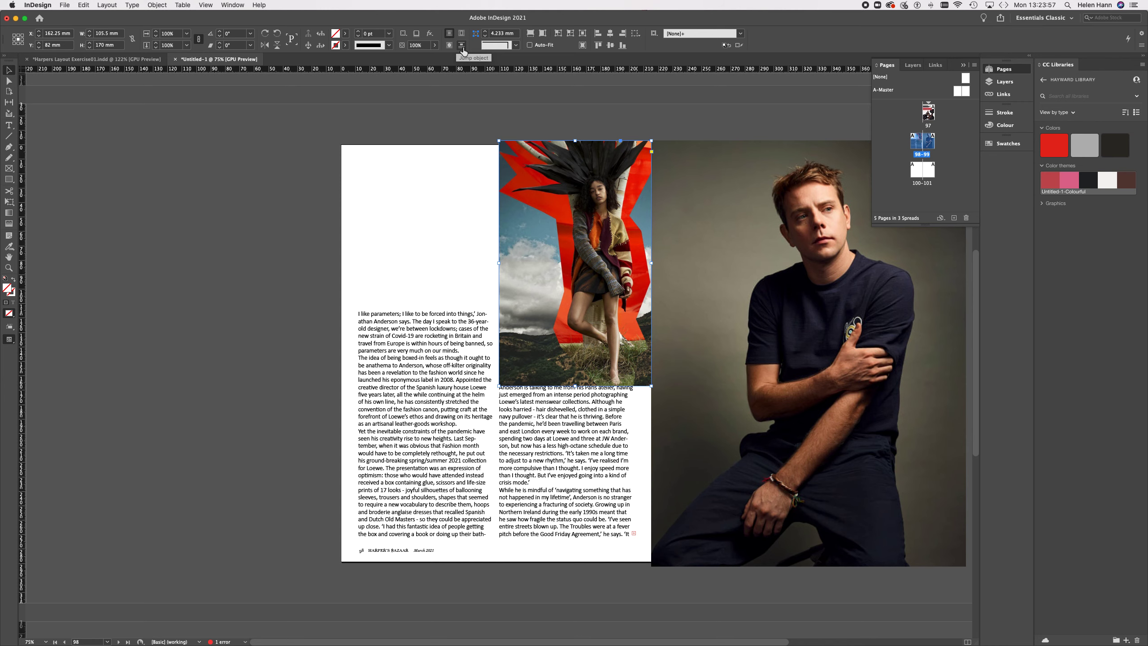
Step: Apply the Jump Object text wrap to the picture frame and extend it below the photo to about 189.3 mm high
left_click(462, 48)
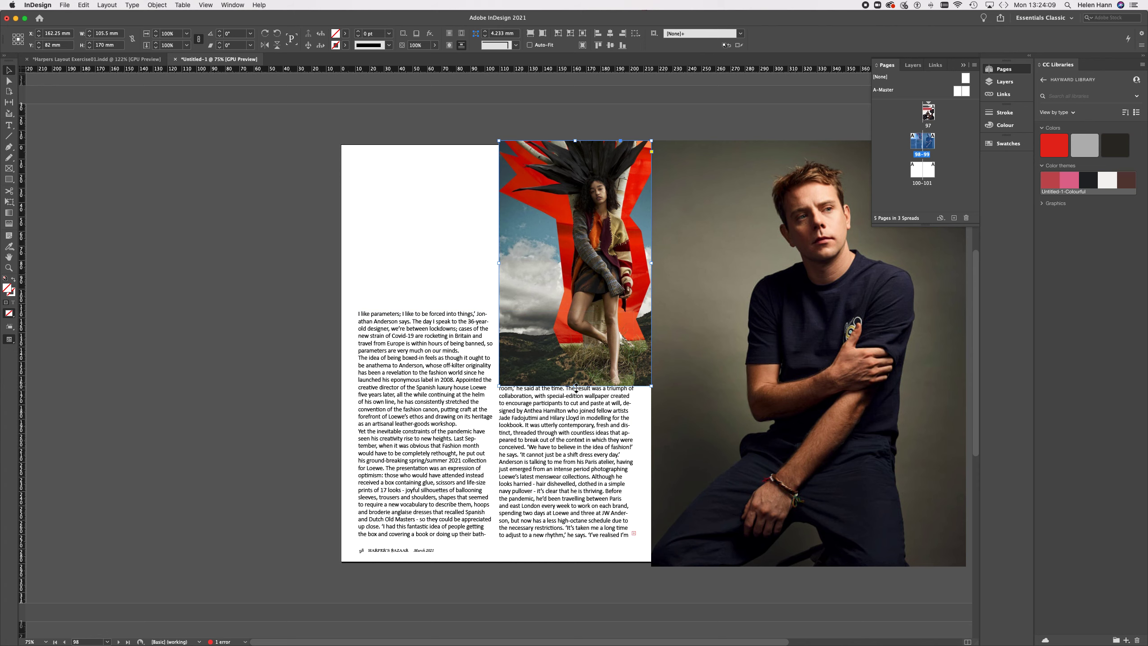
left_click_drag(576, 387, 576, 410)
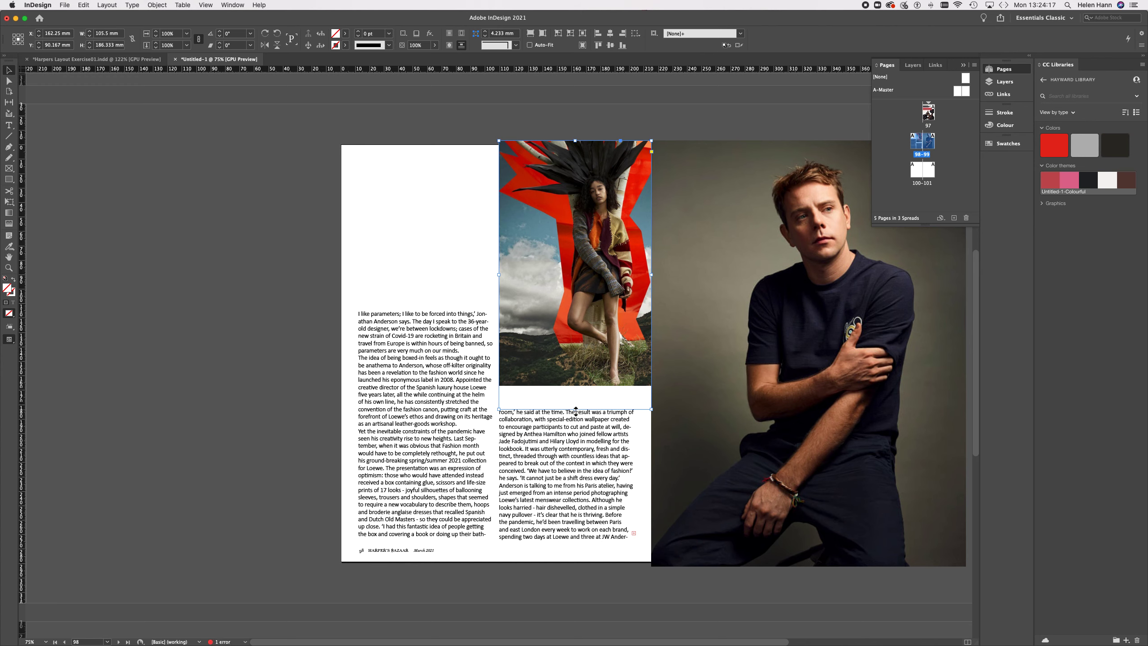
left_click_drag(576, 410, 576, 416)
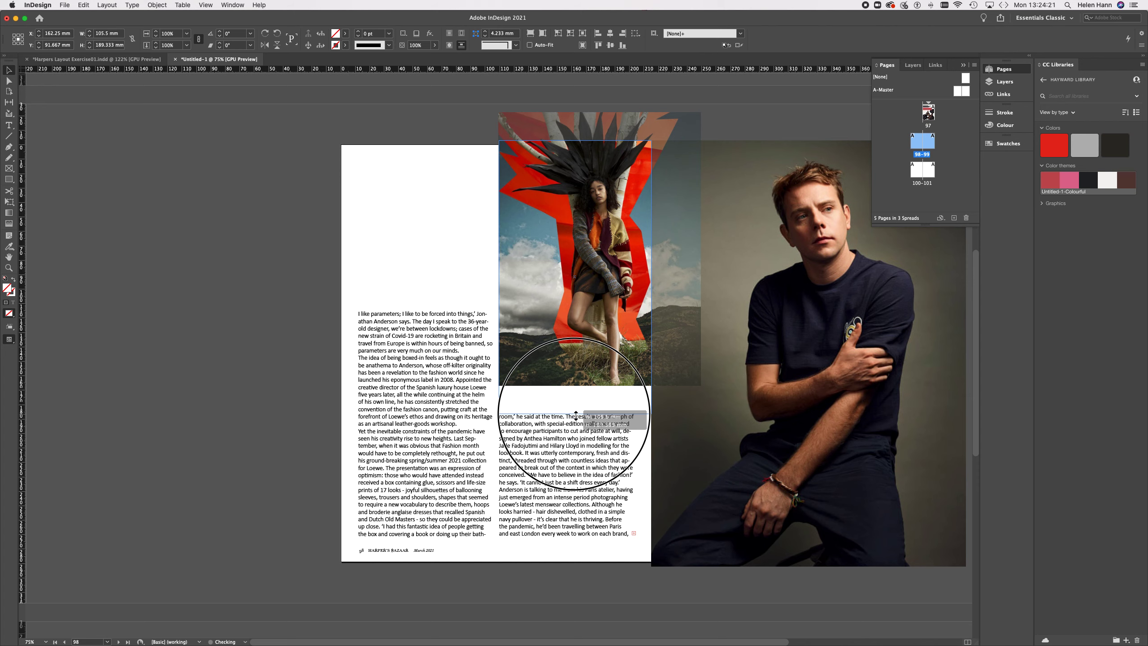
left_click_drag(576, 415, 576, 415)
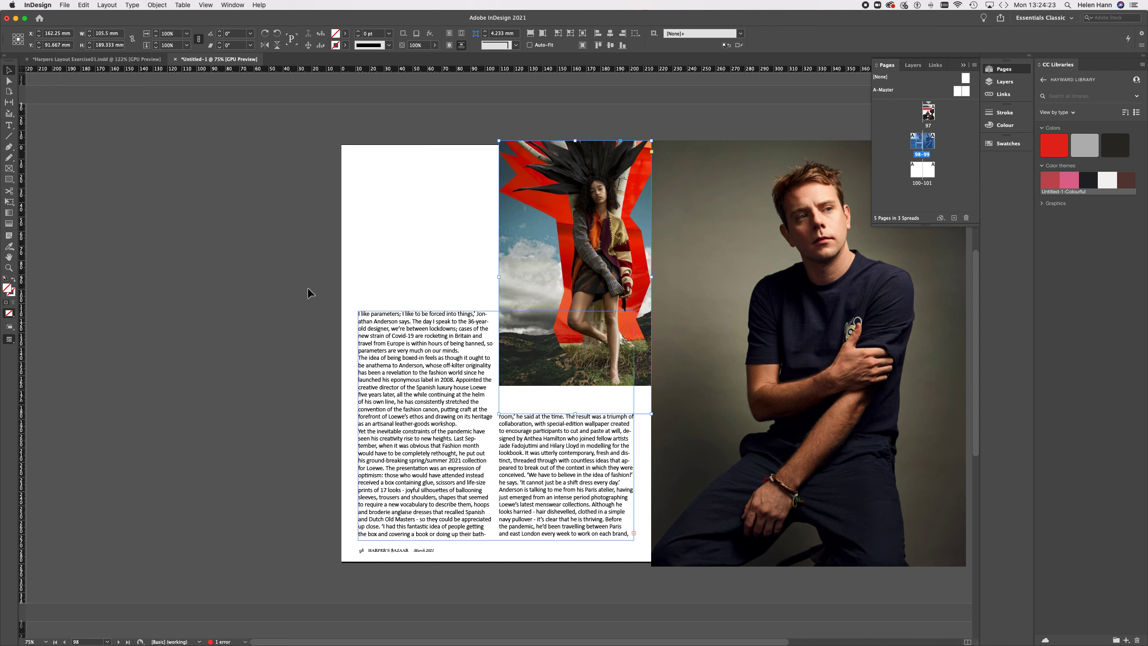
Step: Show the guides and place Jw-andersonEarring copy.png in the empty upper-left area of page 98, about 70 mm wide and 106 mm high
left_click(279, 270)
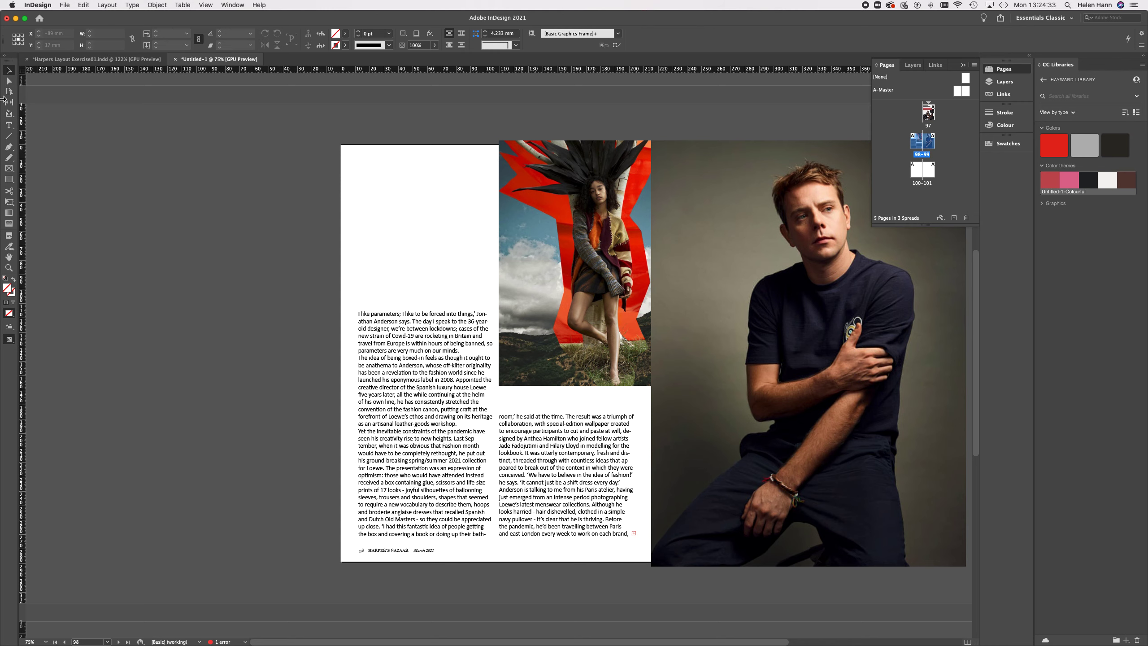
key("w")
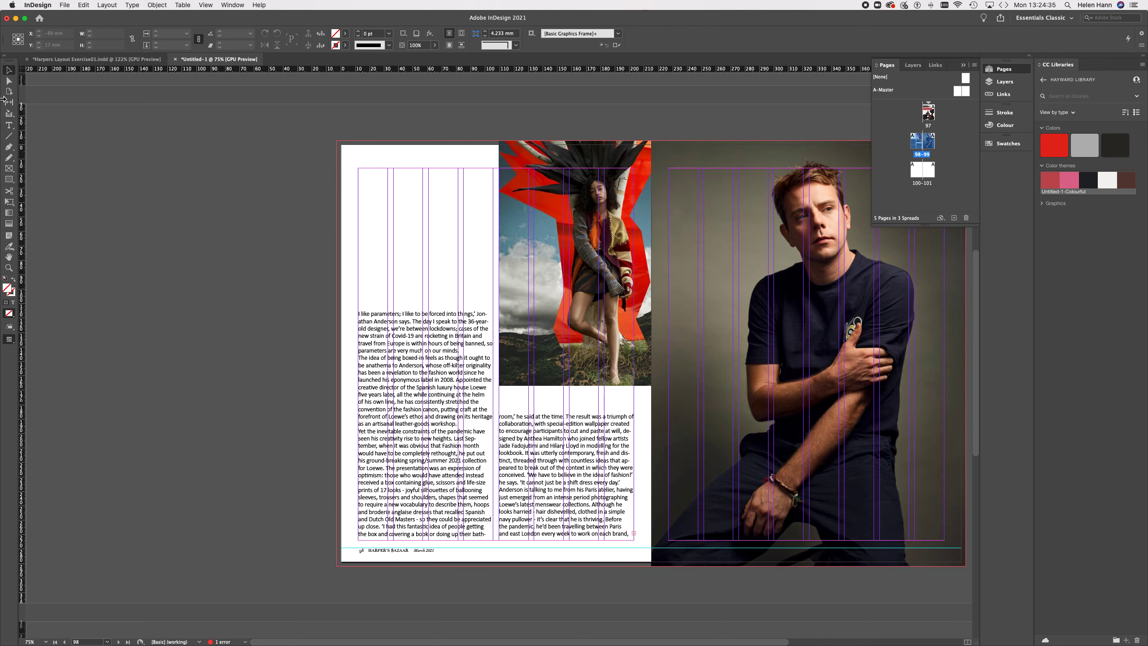
left_click(64, 5)
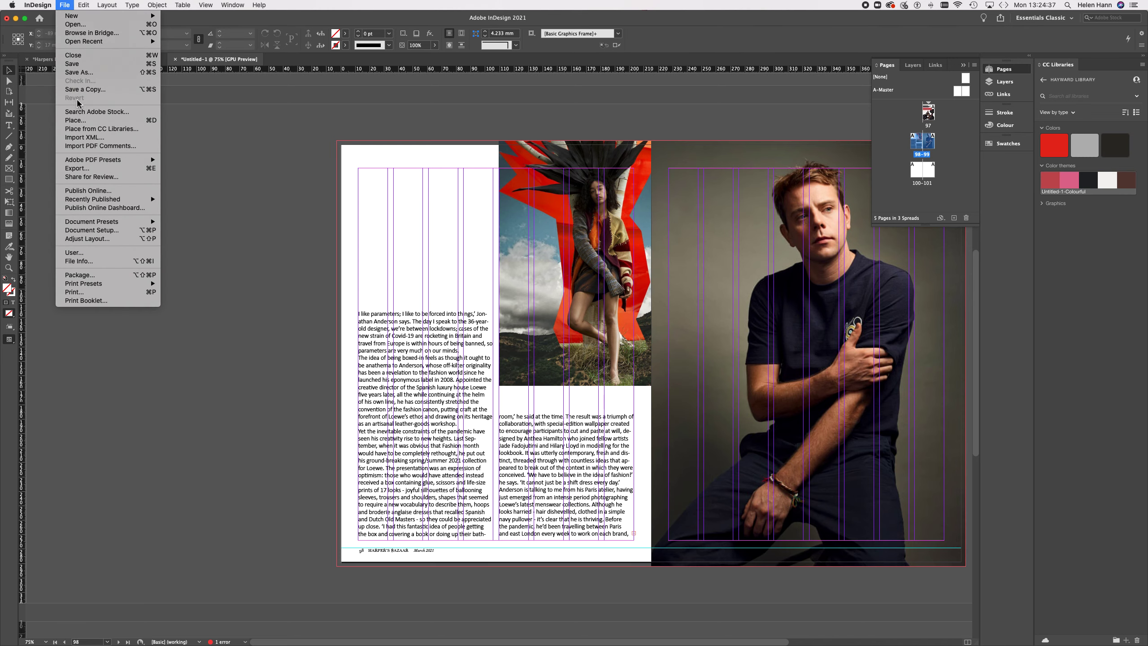
left_click(76, 121)
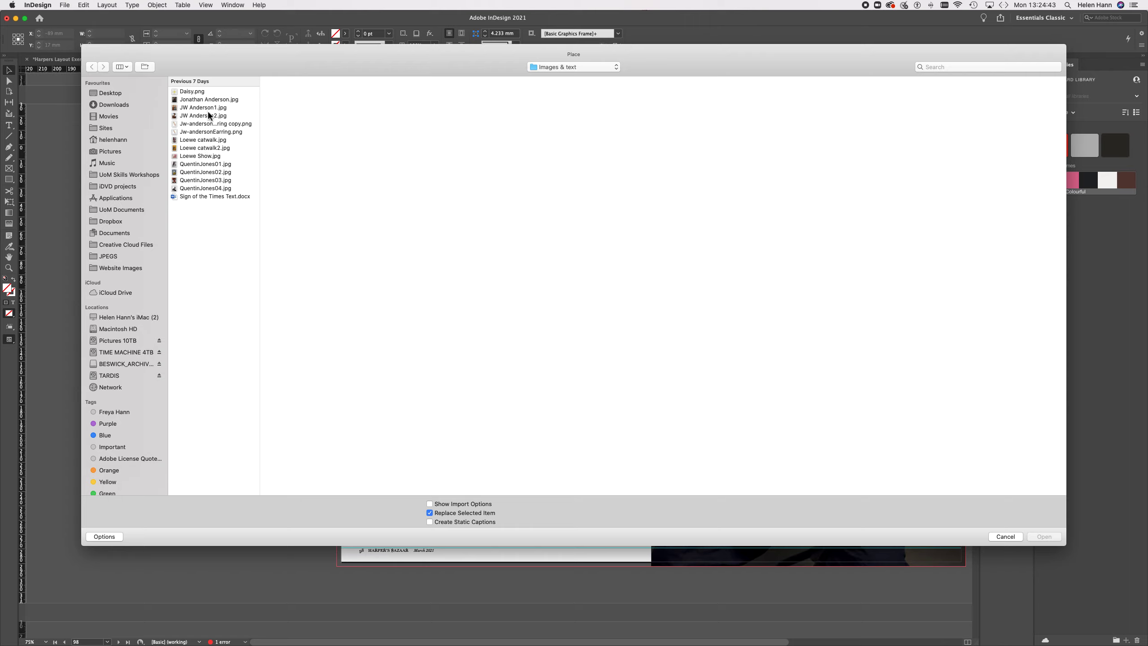
left_click(206, 124)
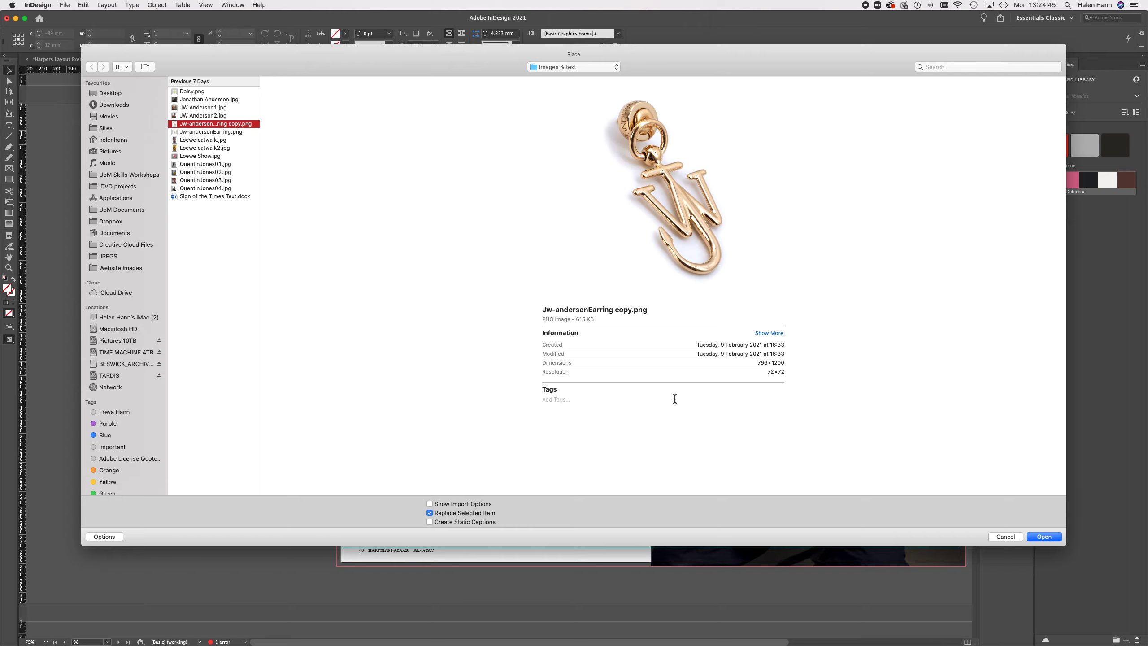
left_click(1044, 536)
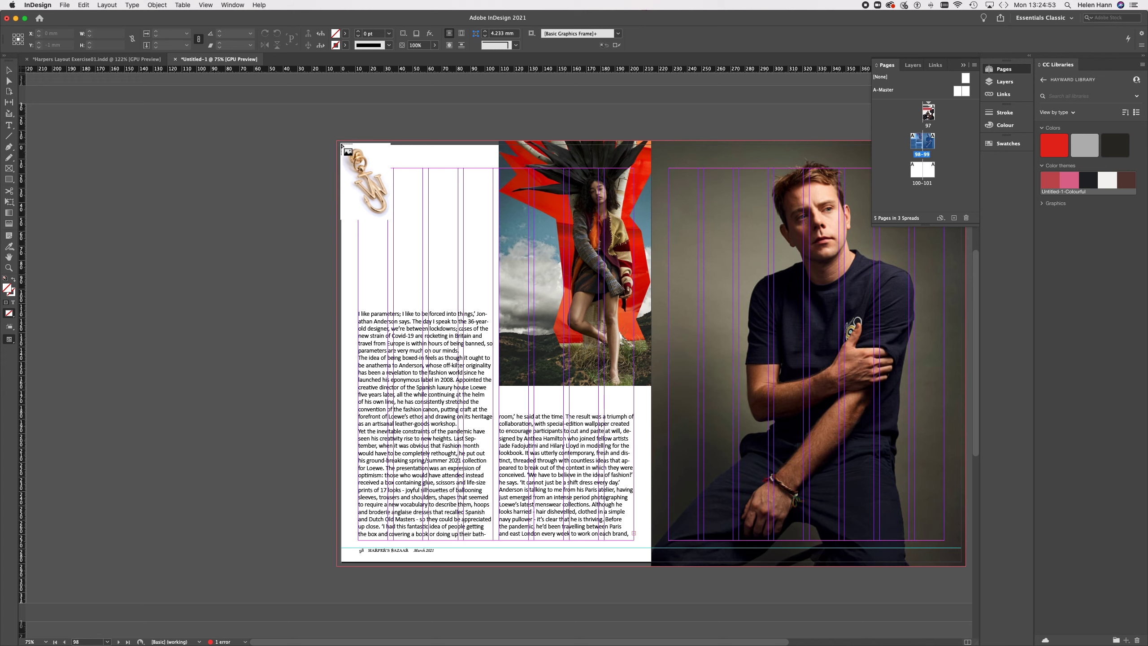
mouse_move(343, 146)
left_mouse_down()
mouse_move(358, 205)
mouse_move(455, 266)
mouse_move(482, 298)
left_mouse_up()
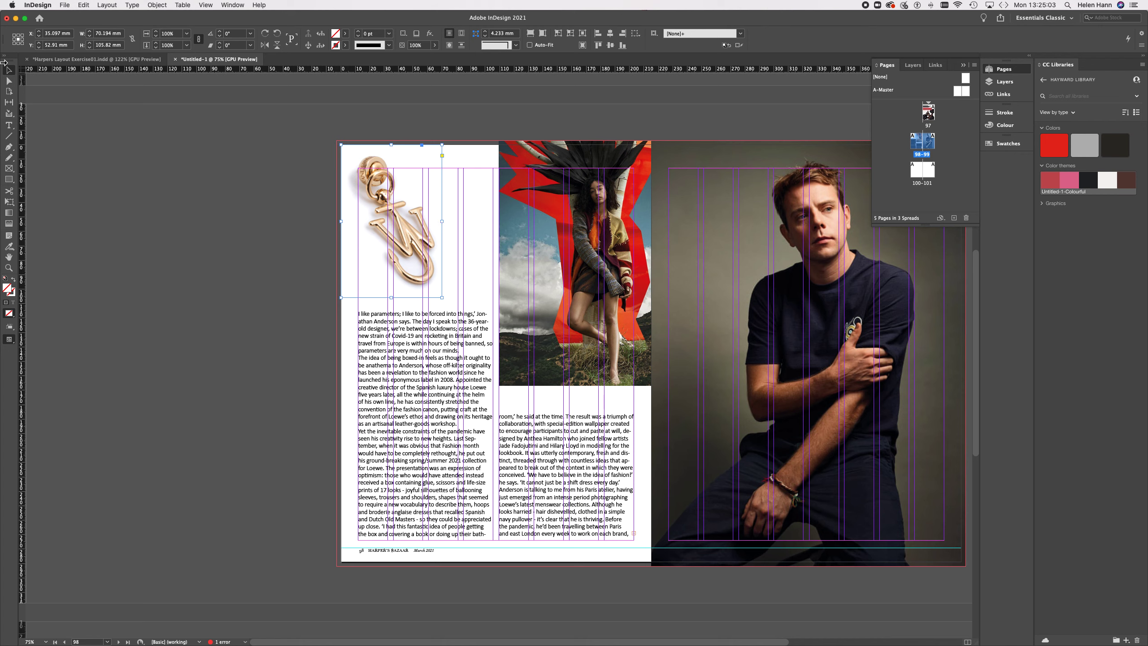
left_click(154, 220)
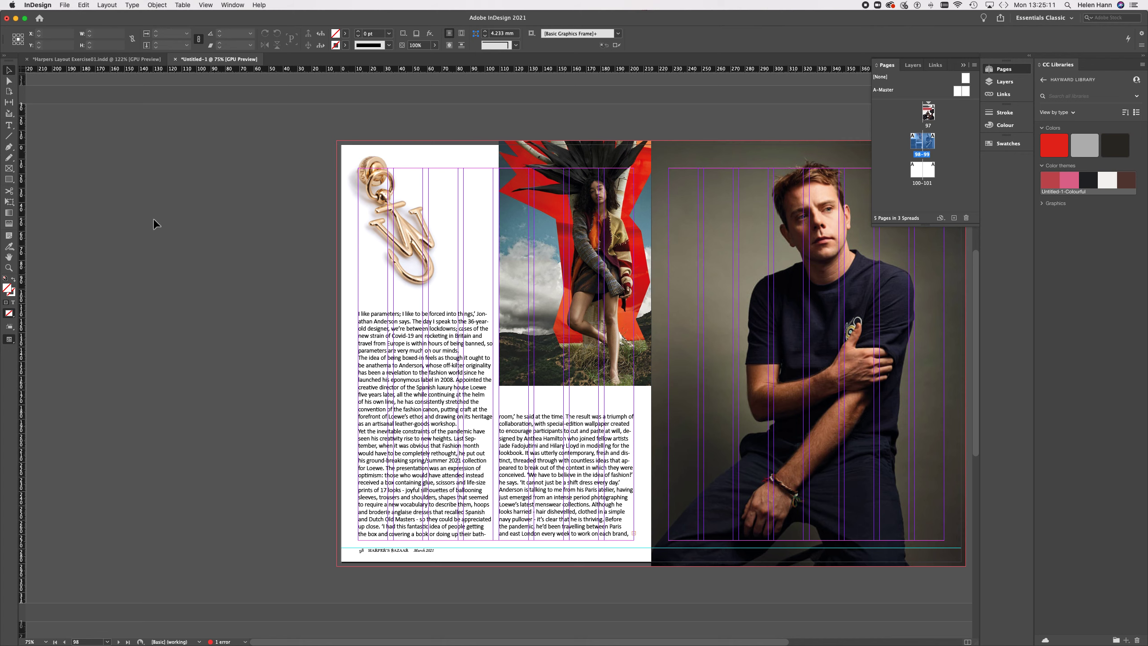
Step: Switch to the Harpers Layout Exercise01.indd document and copy the whole pull quote starting ‘It’s taken me a long time’
left_click(128, 59)
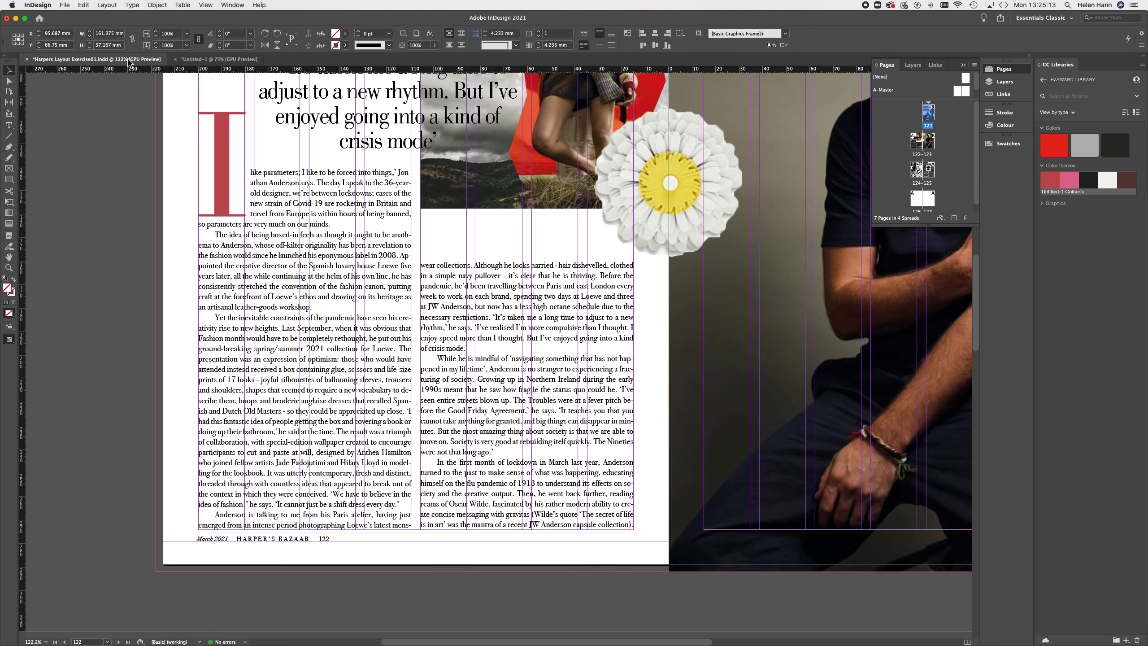
scroll(291, 186, "up", 5)
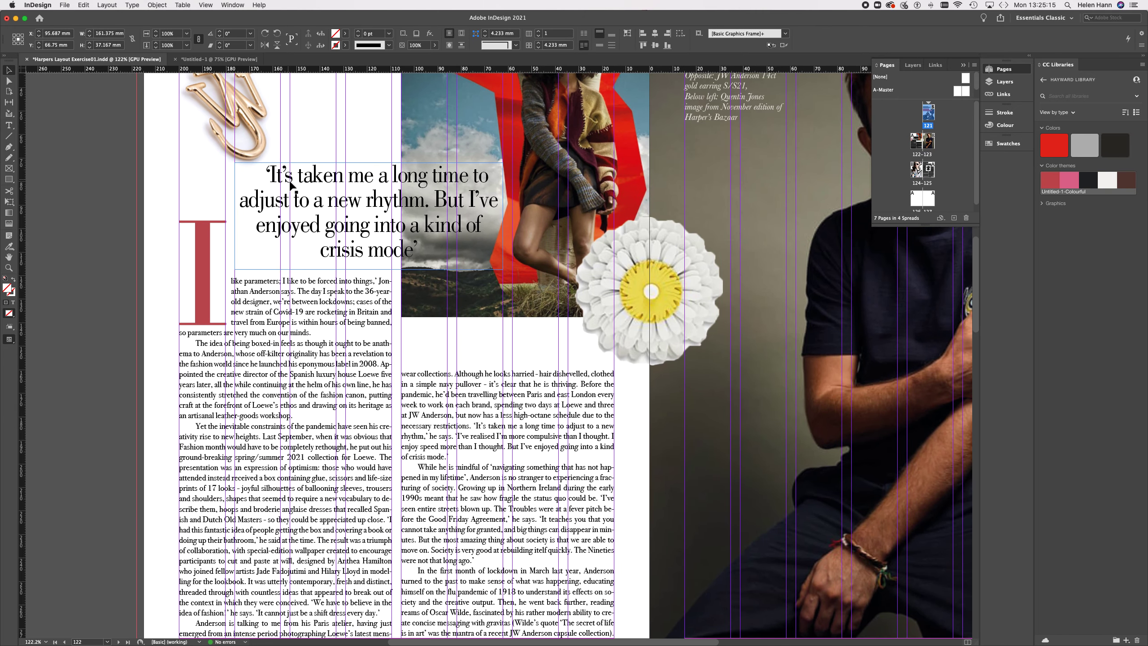
left_click(9, 125)
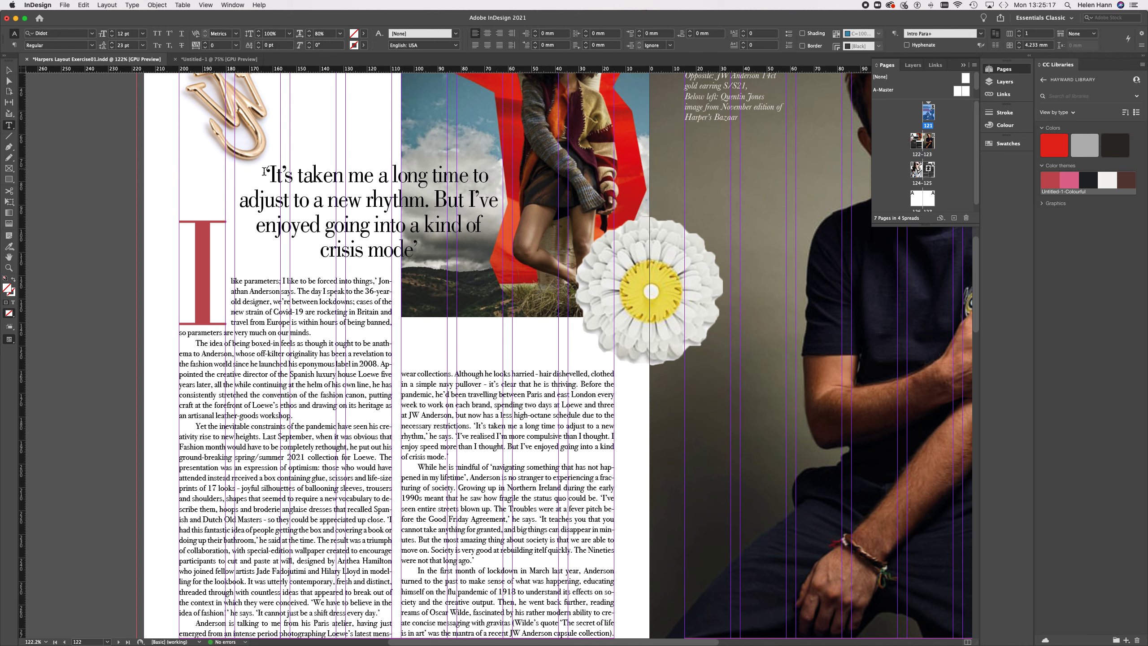
left_click_drag(268, 173, 448, 260)
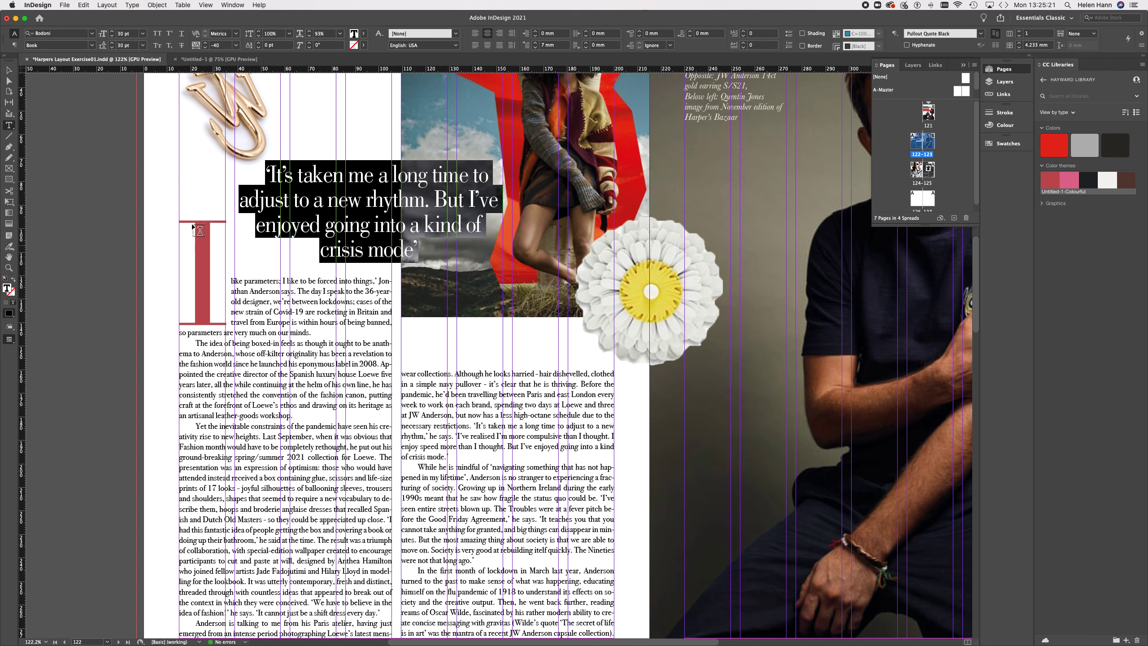
Step: Return to the Untitled-1 document and paste the copied pull quote on the pasteboard beside page 98
left_click(220, 59)
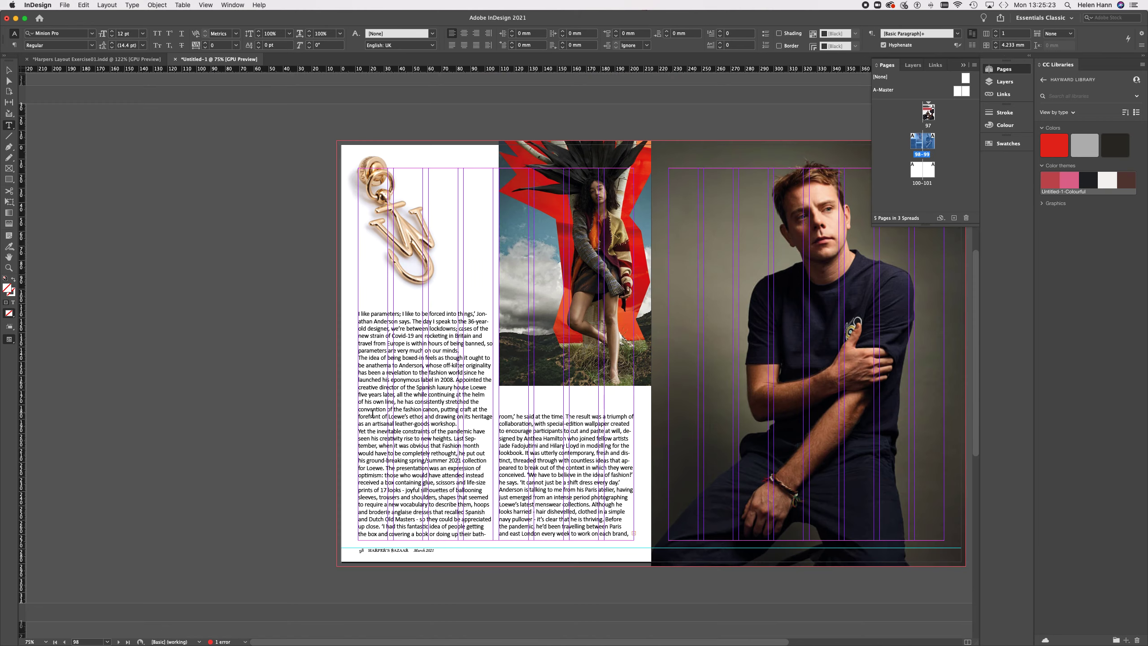
scroll(344, 297, "right", 5)
scroll(343, 296, "down", 3)
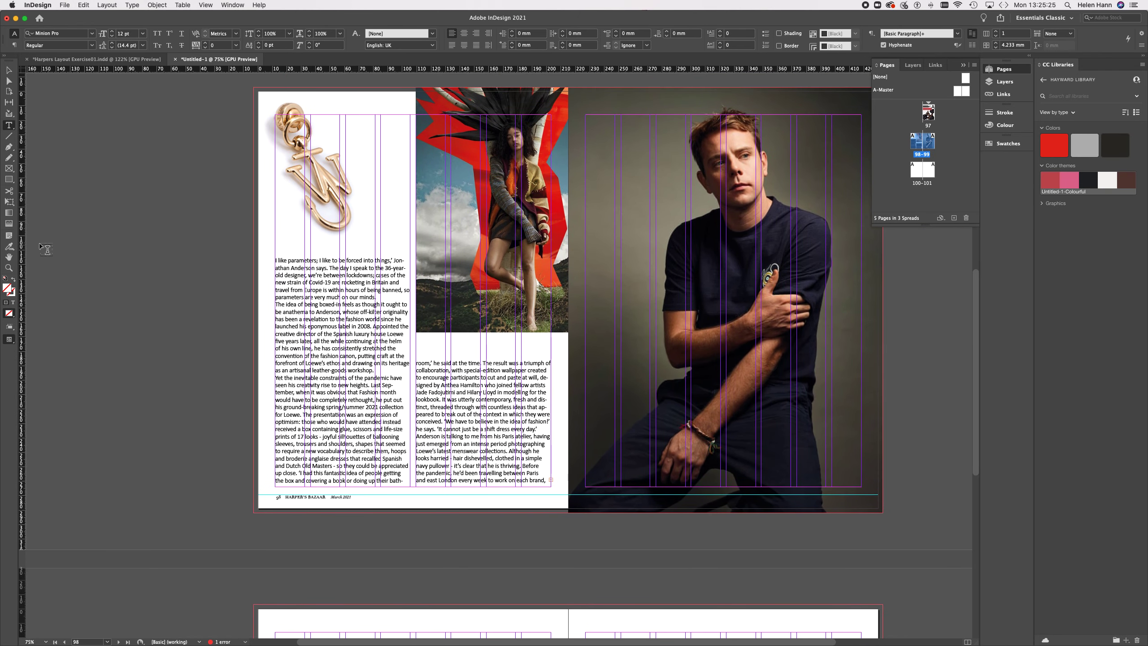
left_click(8, 130)
key("Escape")
left_click(216, 317)
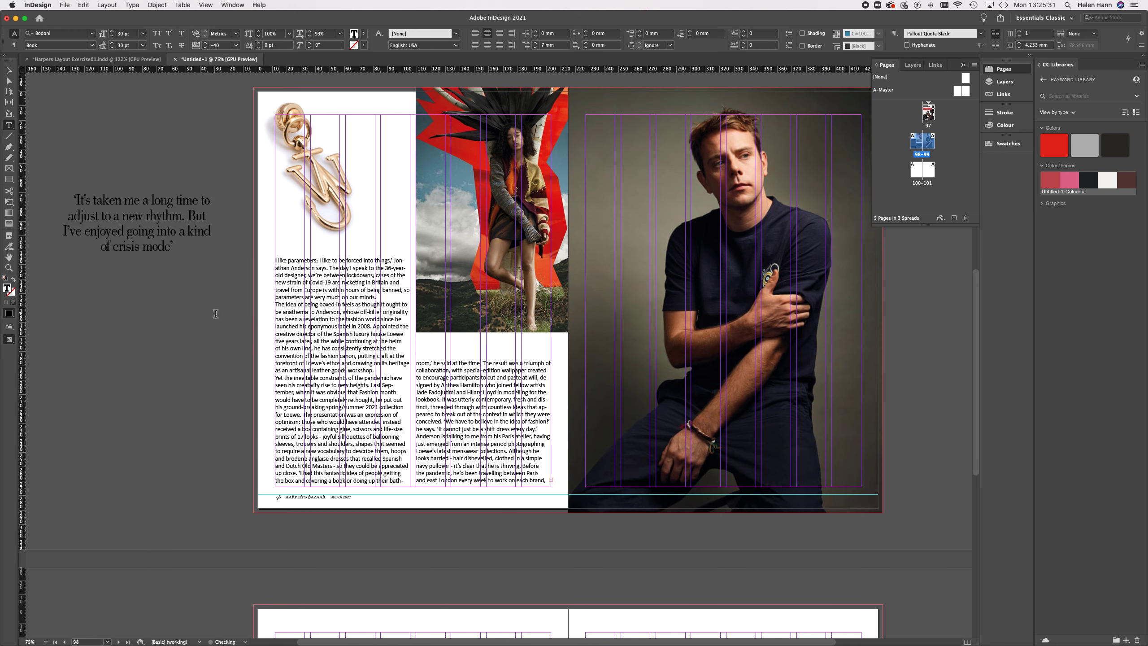
Step: Shorten the pull quote's text frame to 45 mm high and move it onto page 98, across the lower part of the earring image
left_click(8, 70)
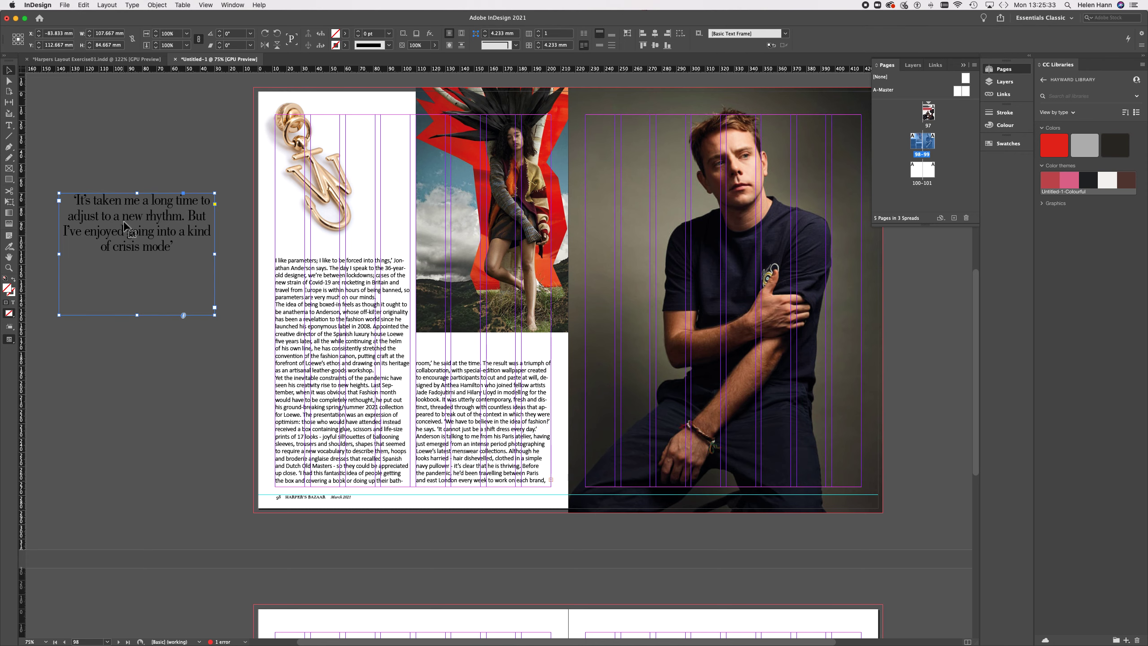
left_click_drag(148, 315, 148, 259)
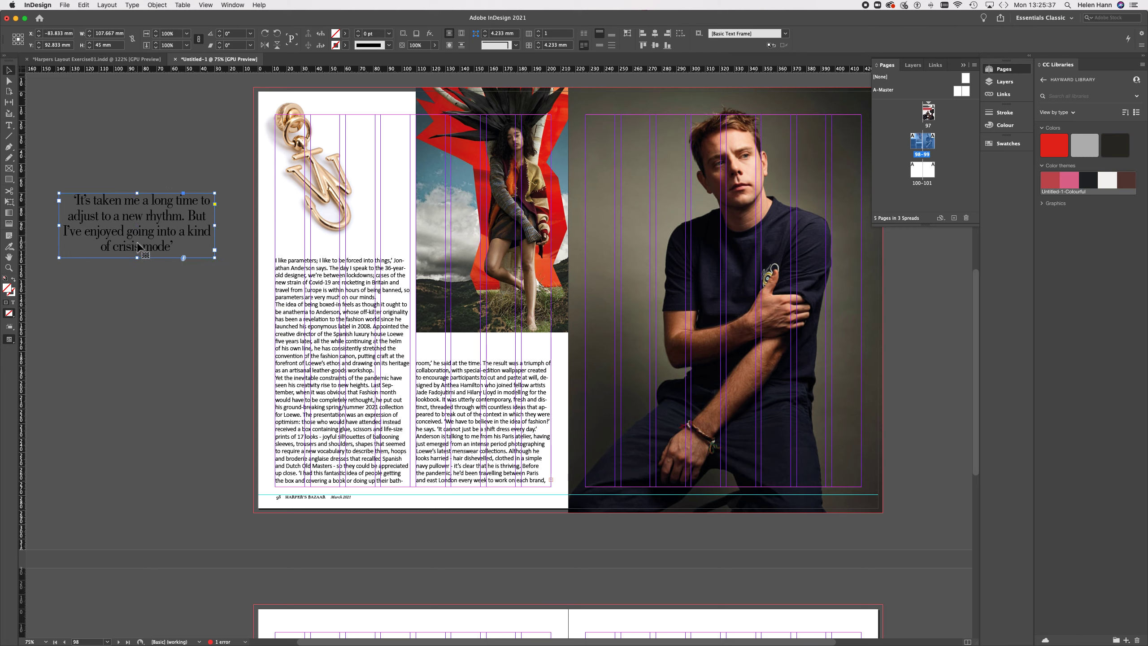
left_click_drag(124, 221, 313, 246)
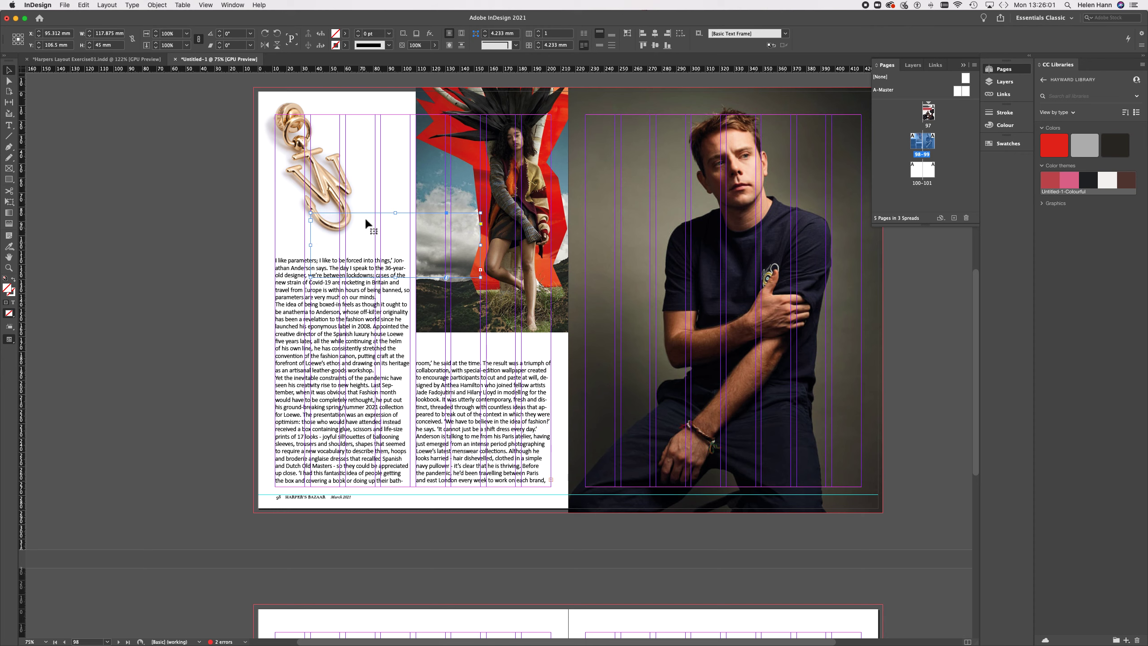
left_click_drag(368, 214, 308, 200)
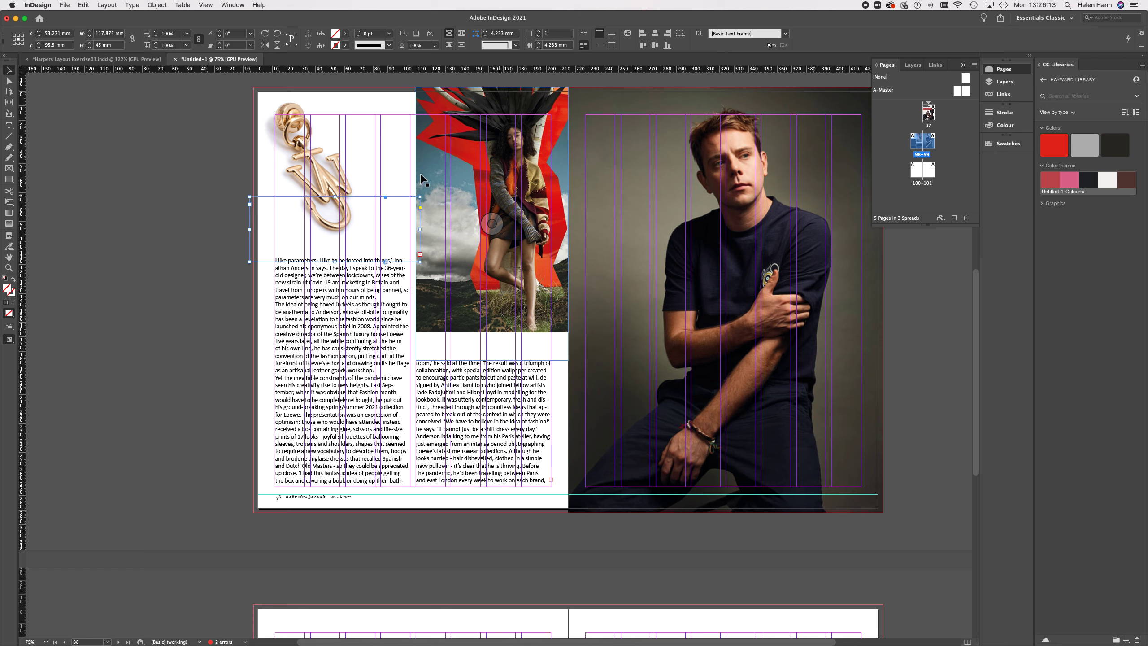
Step: Compare with the pull quote in the exercise document, and set the new pull quote frame to Ignore Text Wrap
left_click(420, 254)
left_click(118, 61)
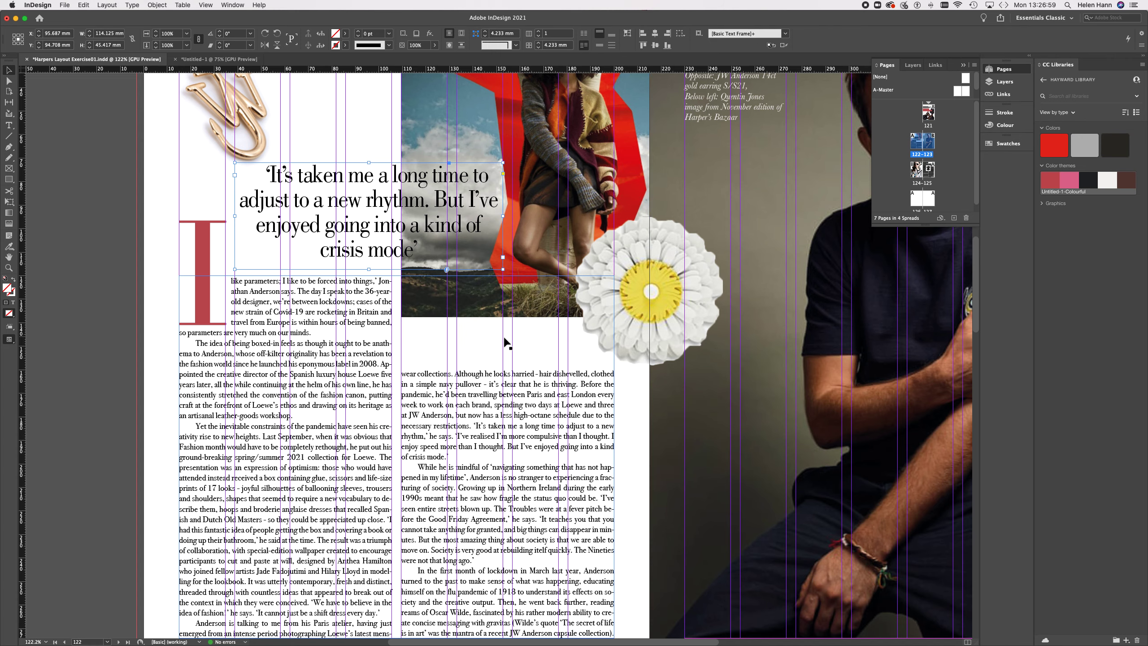
left_click(224, 59)
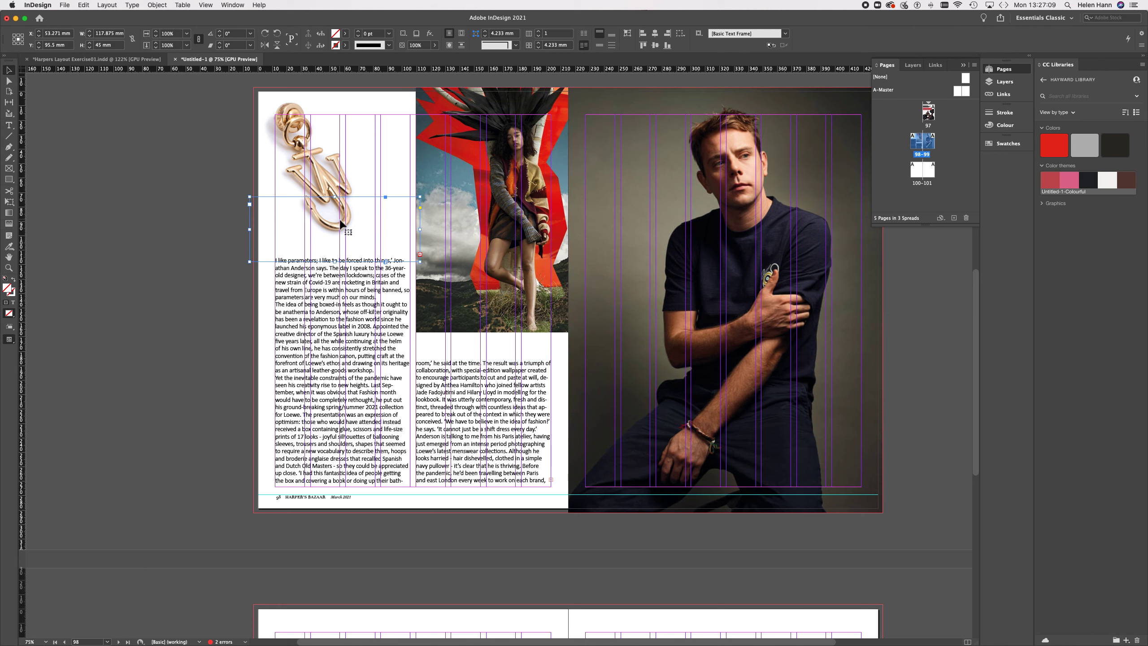
left_click(158, 5)
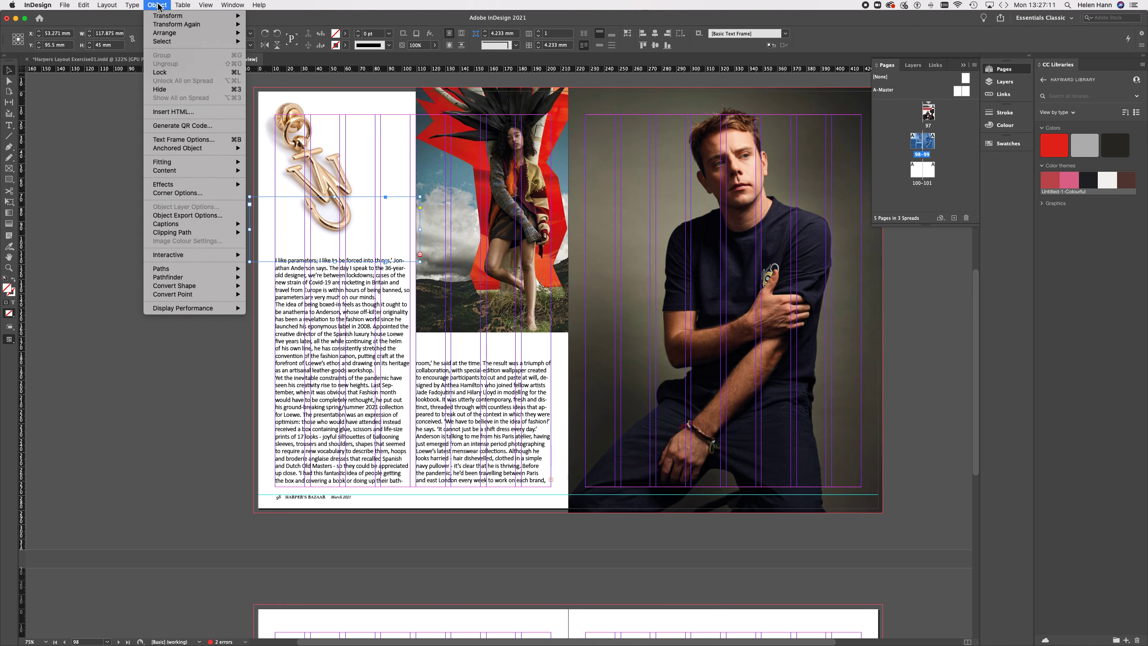
left_click(183, 140)
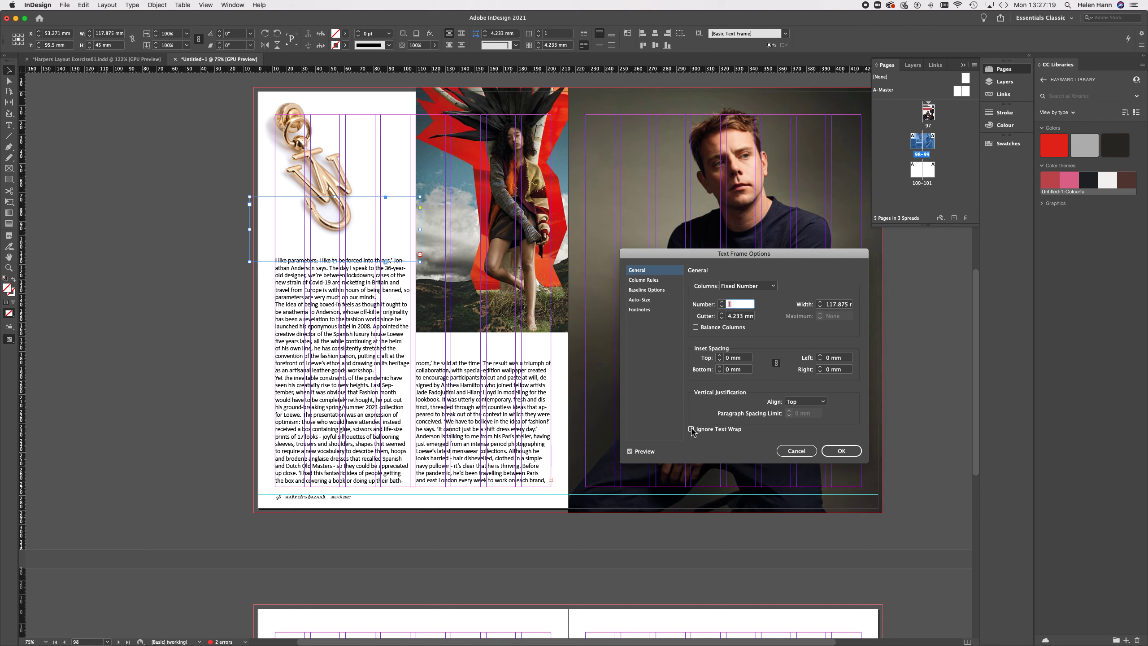
left_click(692, 430)
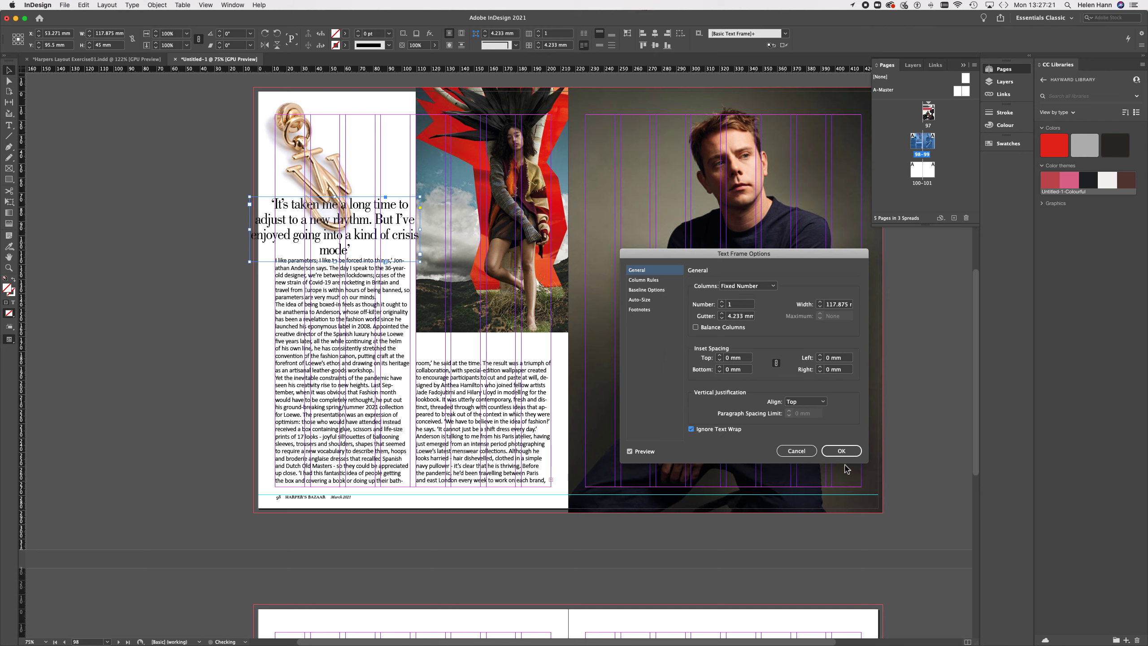
left_click(842, 451)
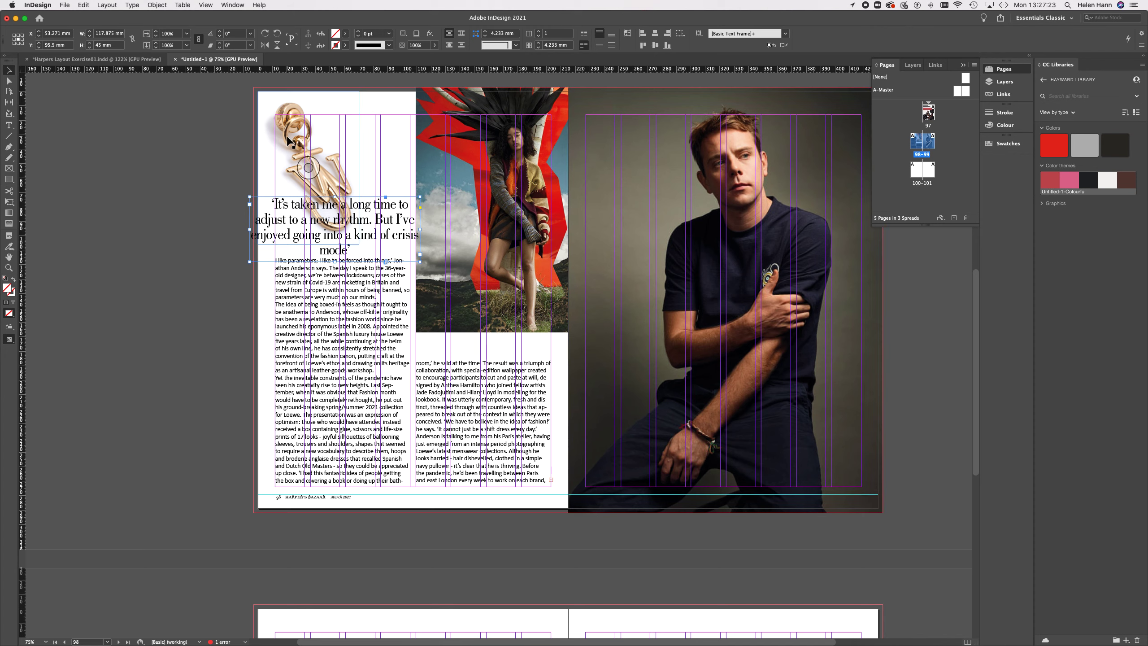
Step: Shift the pull quote to overlap the fashion collage image above the body text, and resize its frame to about 142 by 41 mm
left_click_drag(356, 225, 407, 236)
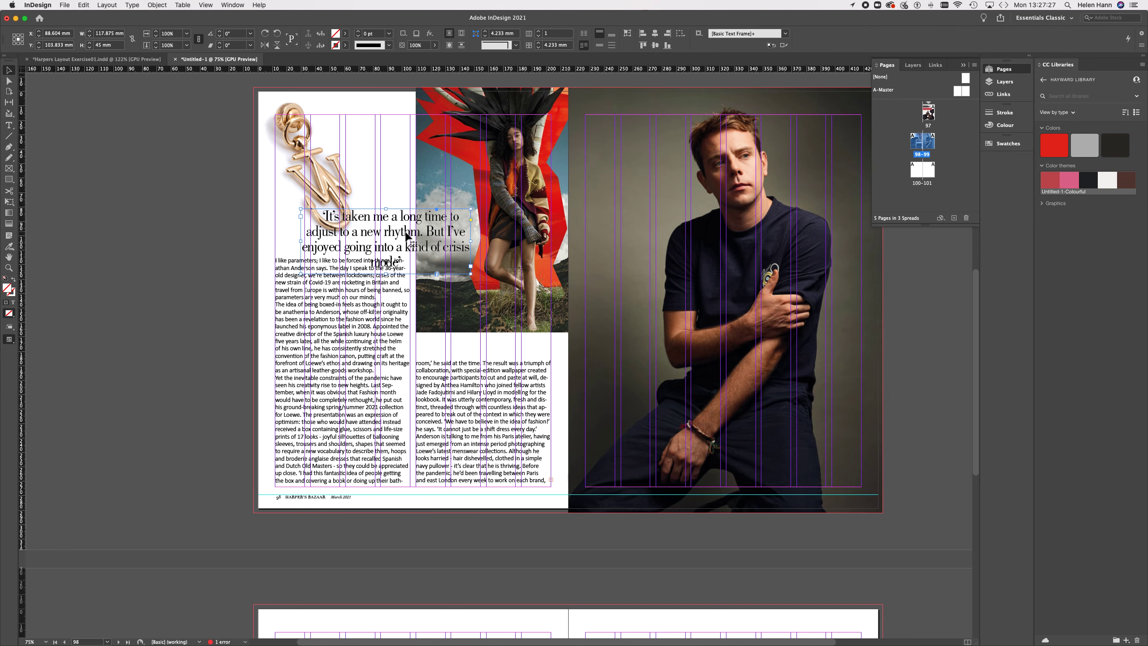
left_click(407, 236)
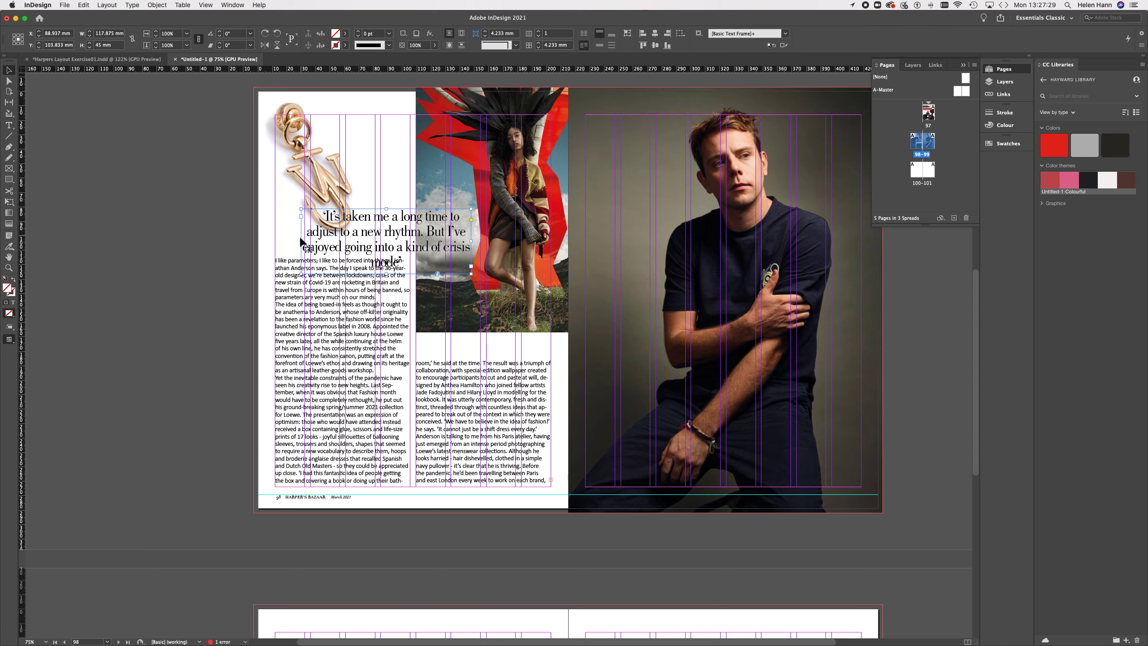
left_click_drag(299, 243, 276, 240)
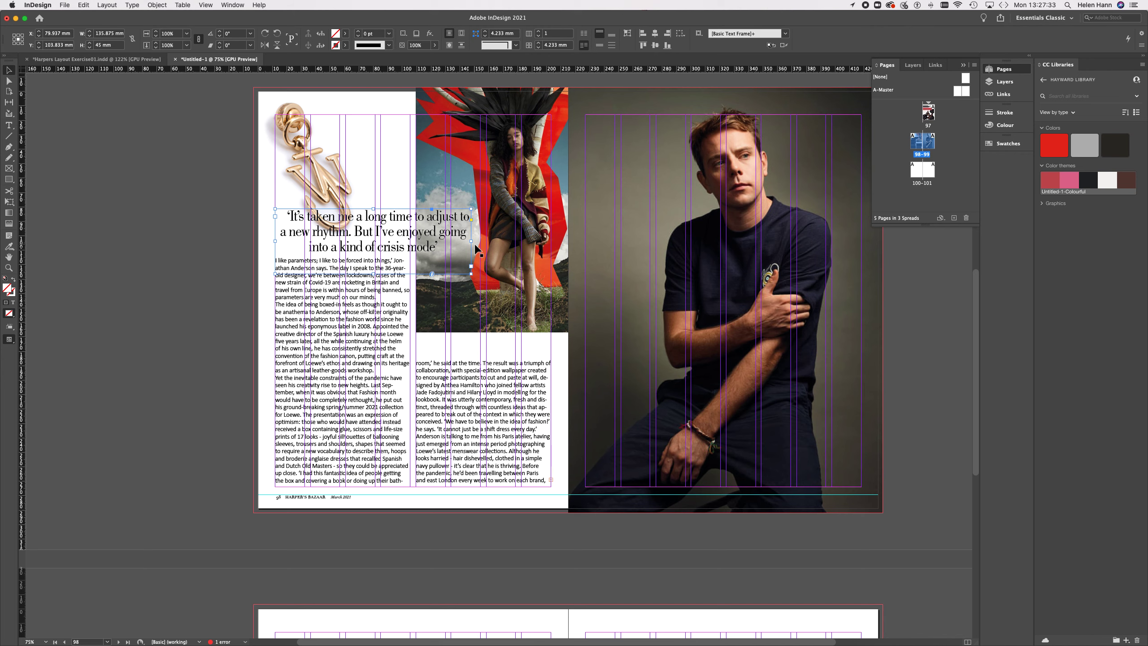
left_click_drag(472, 244, 480, 243)
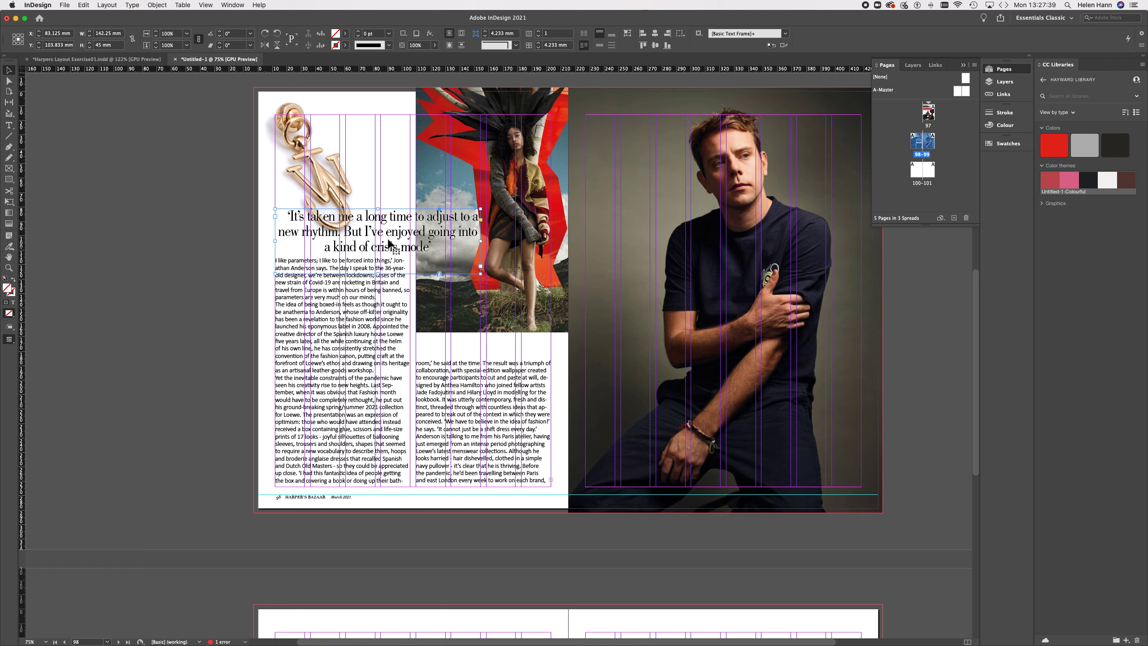
left_click_drag(380, 209, 380, 215)
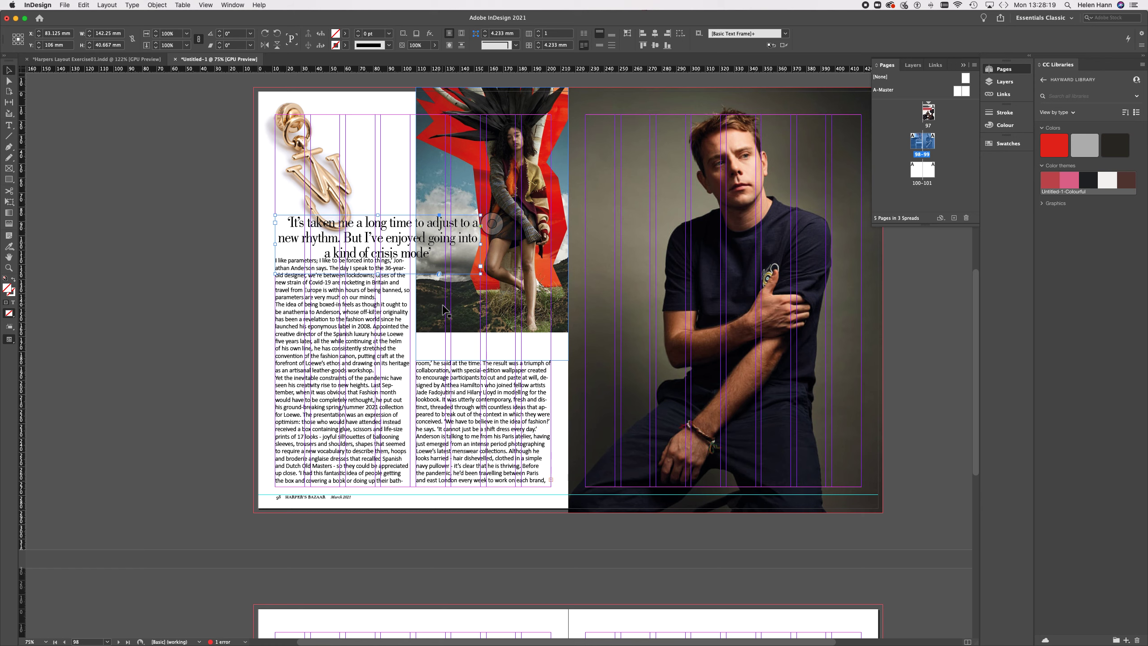
Step: Lower the top edge of the two-column body text frame on page 98, making the frame about 141 mm high
left_click(412, 302)
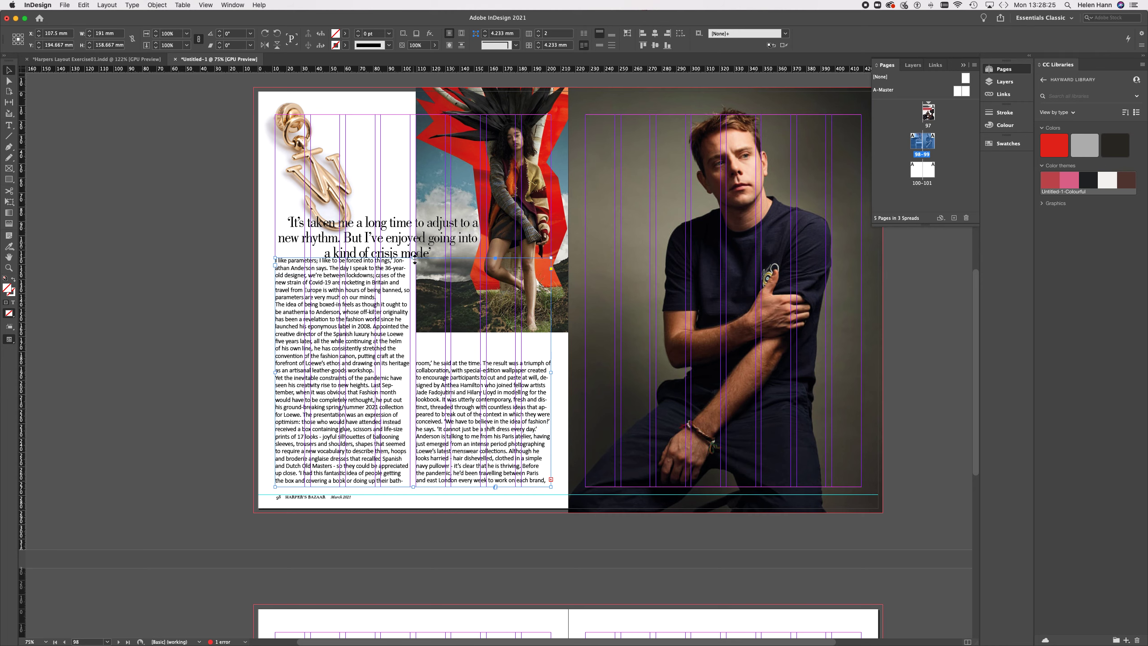
left_click_drag(413, 258, 414, 277)
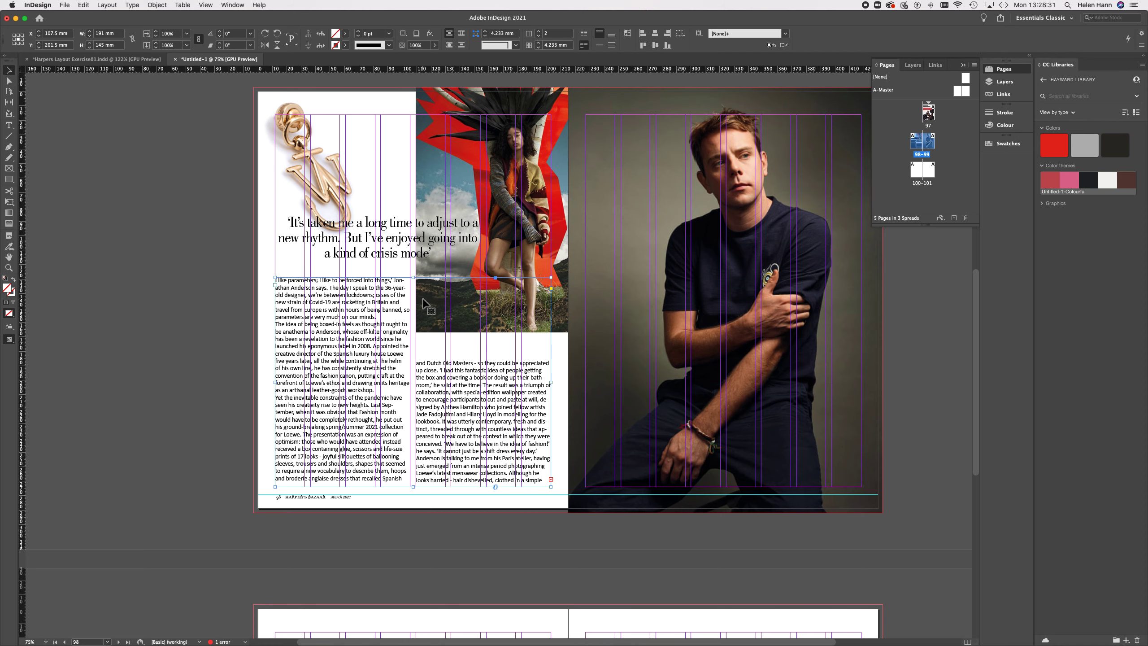
left_click_drag(415, 280, 415, 286)
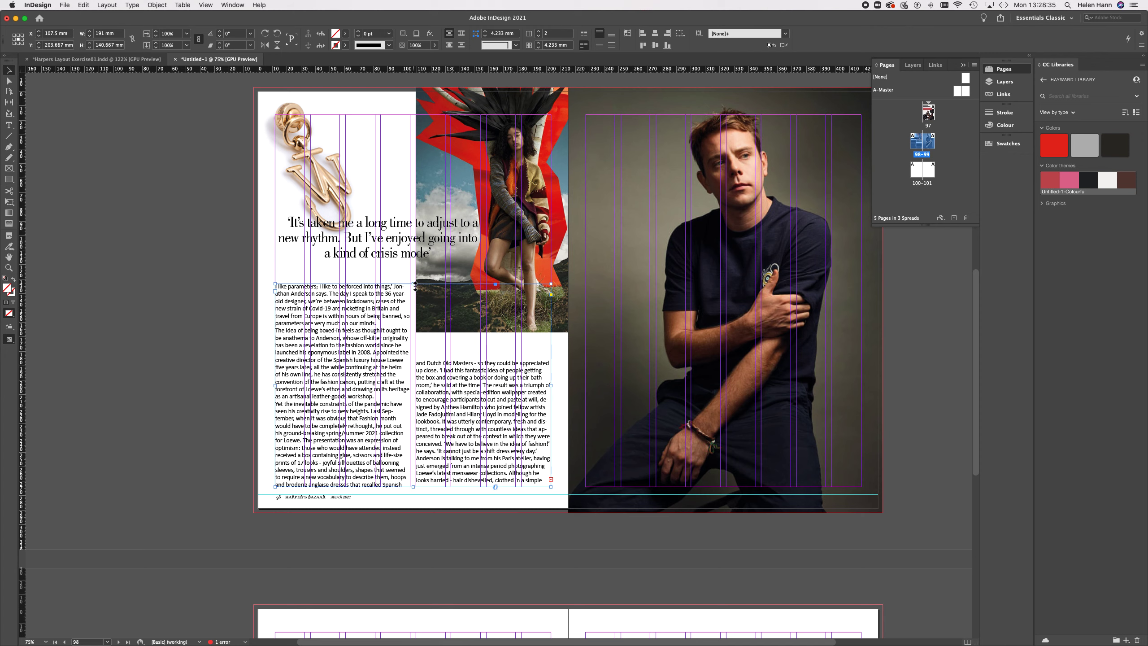
Step: Nudge the pull quote frame down about 3 mm toward the body text
left_click(408, 258)
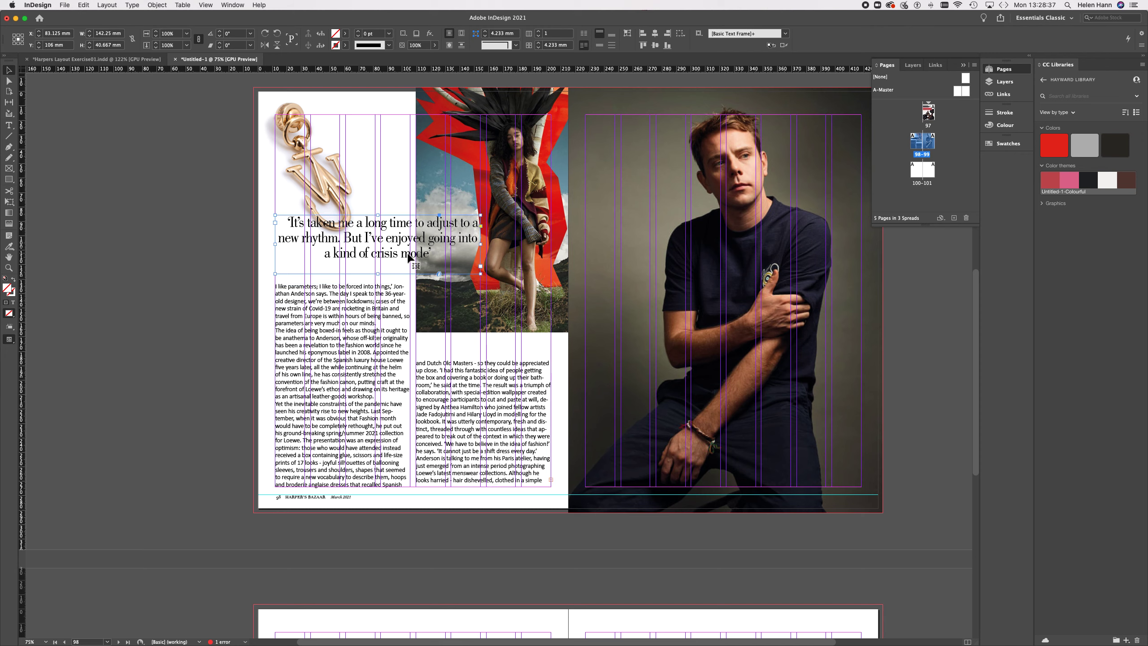
key("Down")
key("Down")
key("Down")
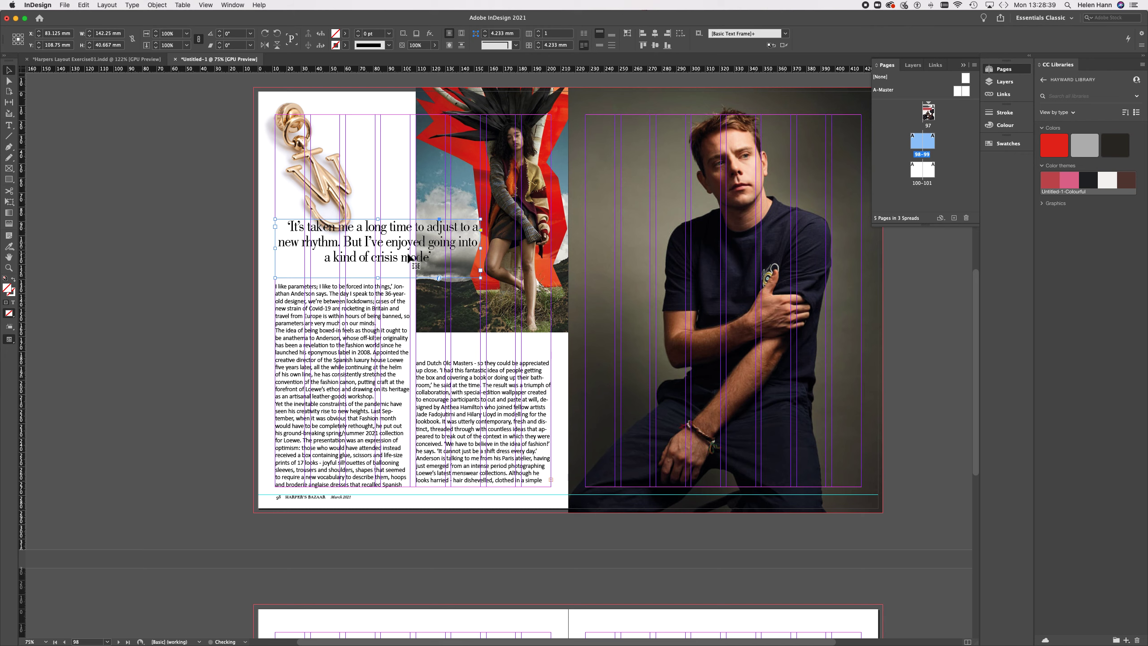
Step: Nudge the pull quote frame down slightly, and scale the earring image within its frame to about 67 by 101 mm
key("Down")
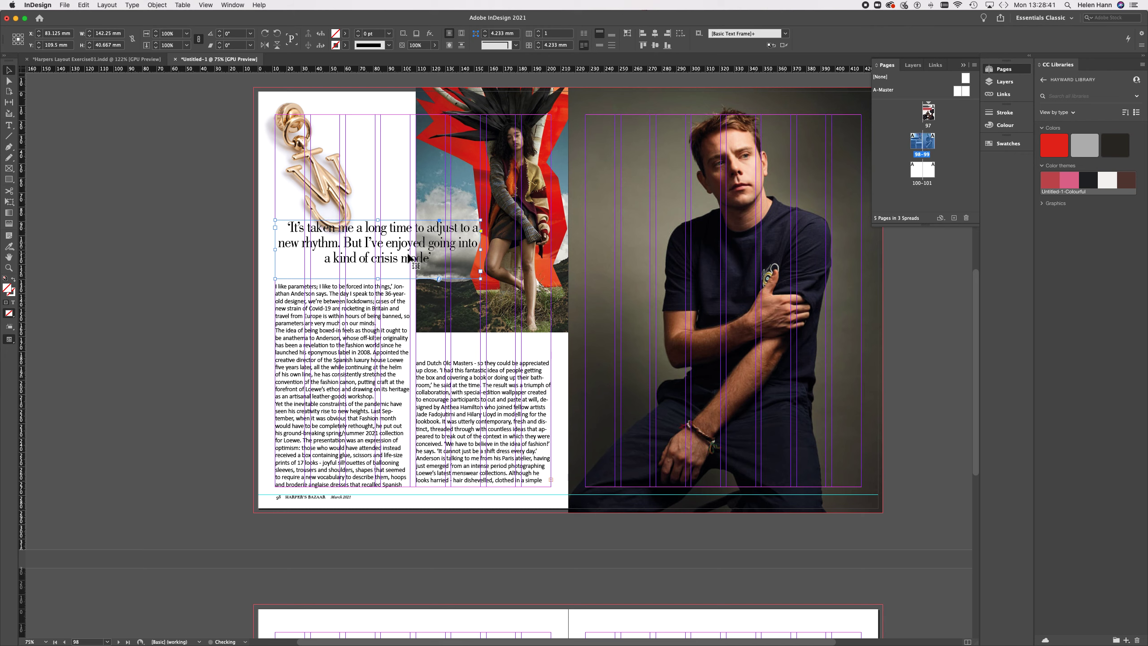
left_click(337, 181)
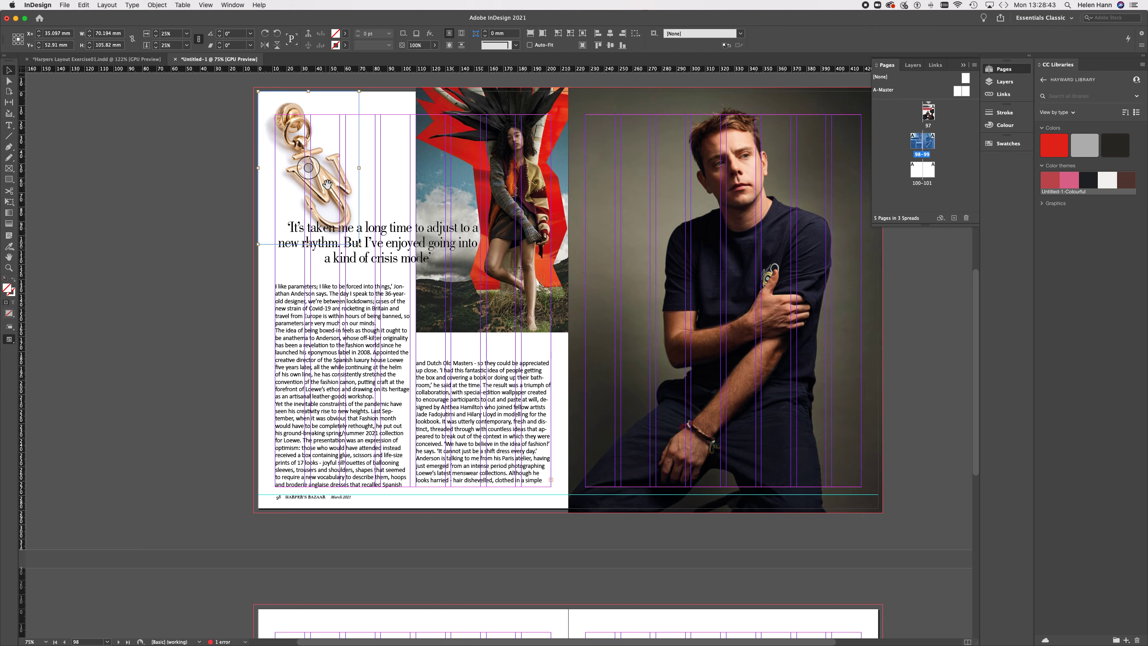
left_click(326, 186)
double_click(327, 185)
left_click(129, 108)
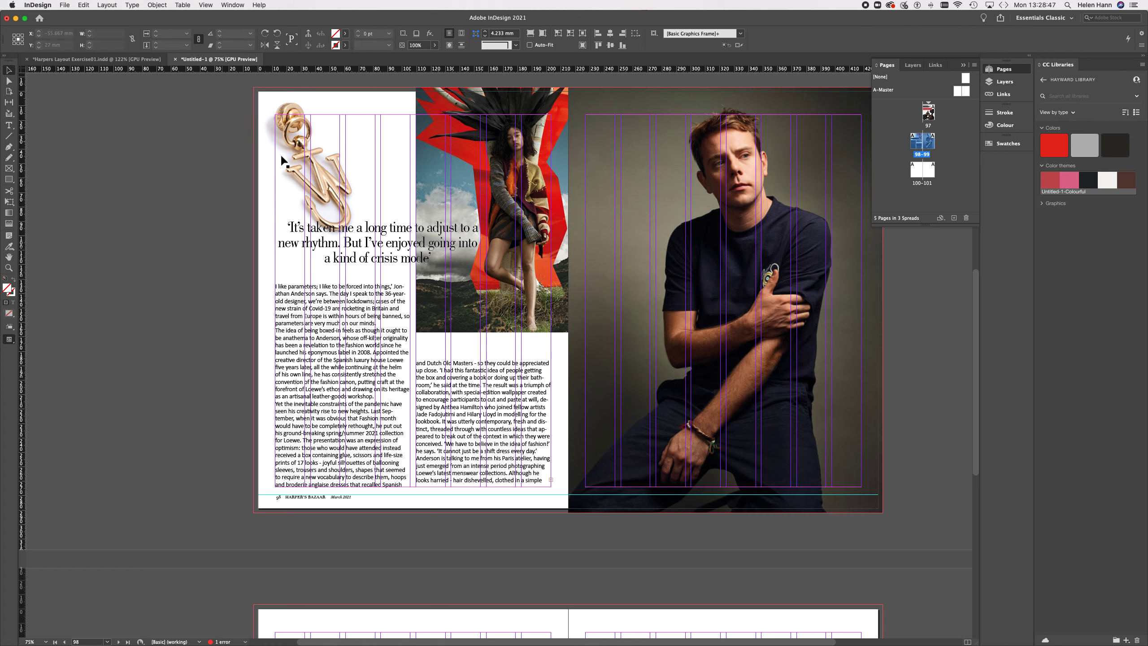
left_click(326, 170)
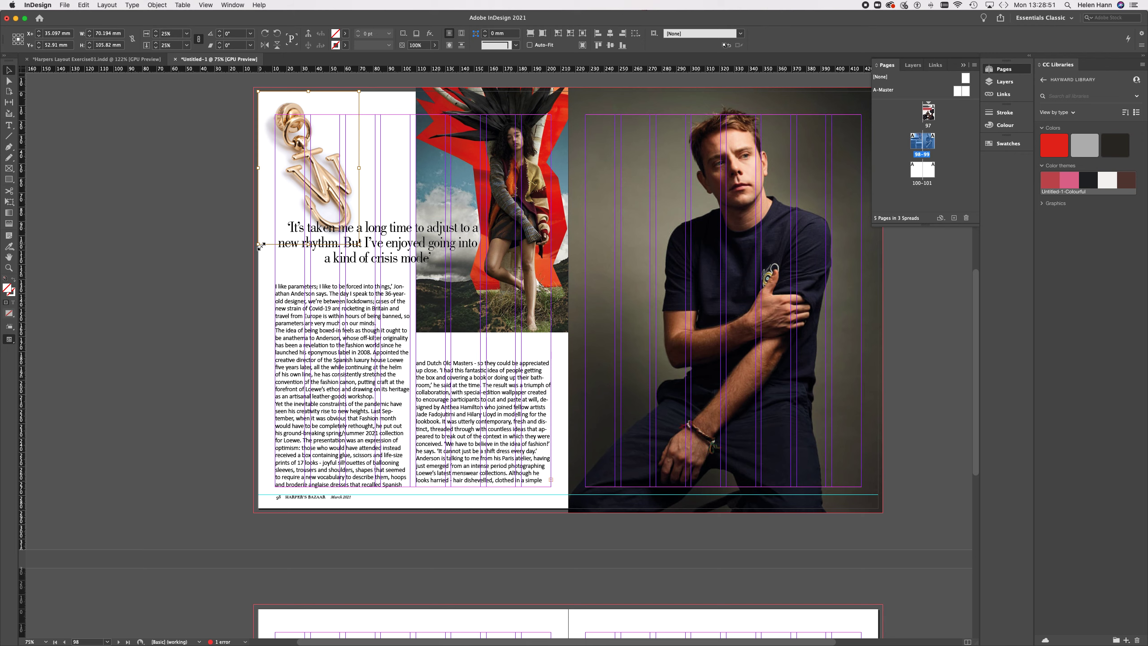
left_click(359, 245)
mouse_move(359, 244)
left_mouse_down()
mouse_move(347, 181)
mouse_move(343, 262)
mouse_move(340, 221)
mouse_move(354, 236)
left_mouse_up()
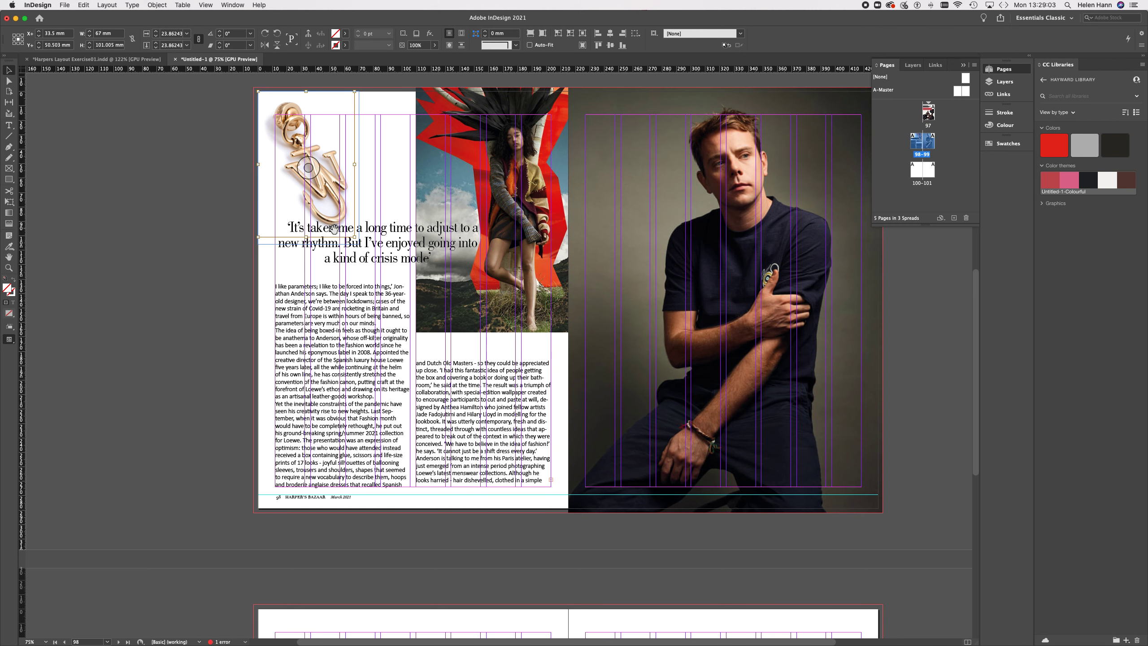
left_click(212, 237)
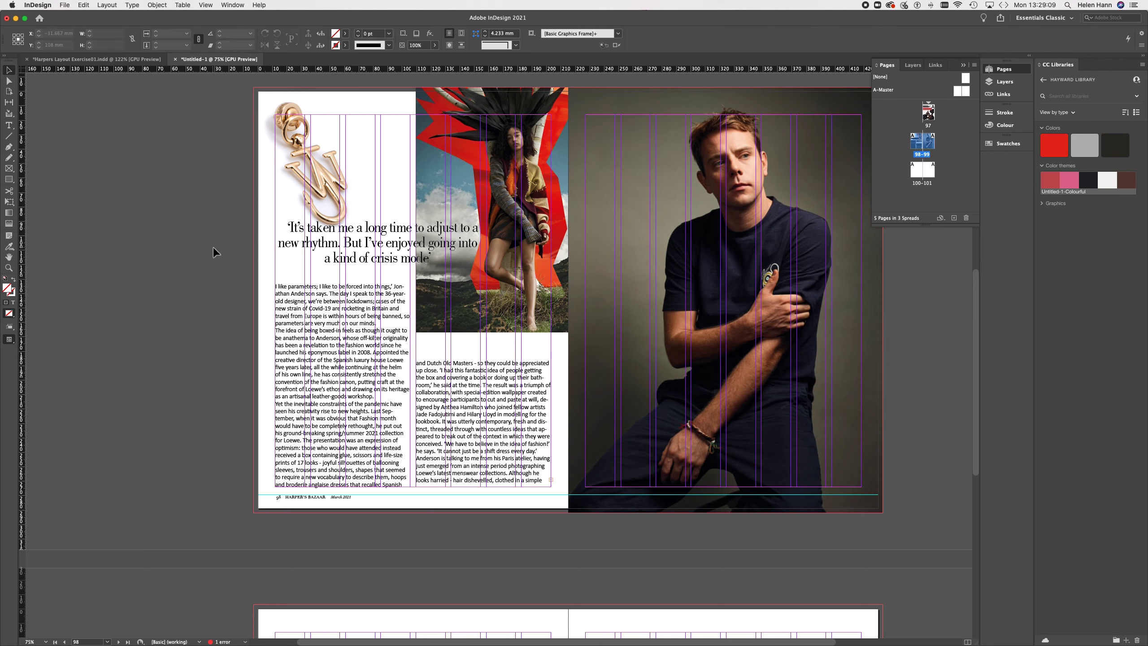
Step: Preview the spread without guides, and shift the earring image slightly up and to the left within its frame
key("w")
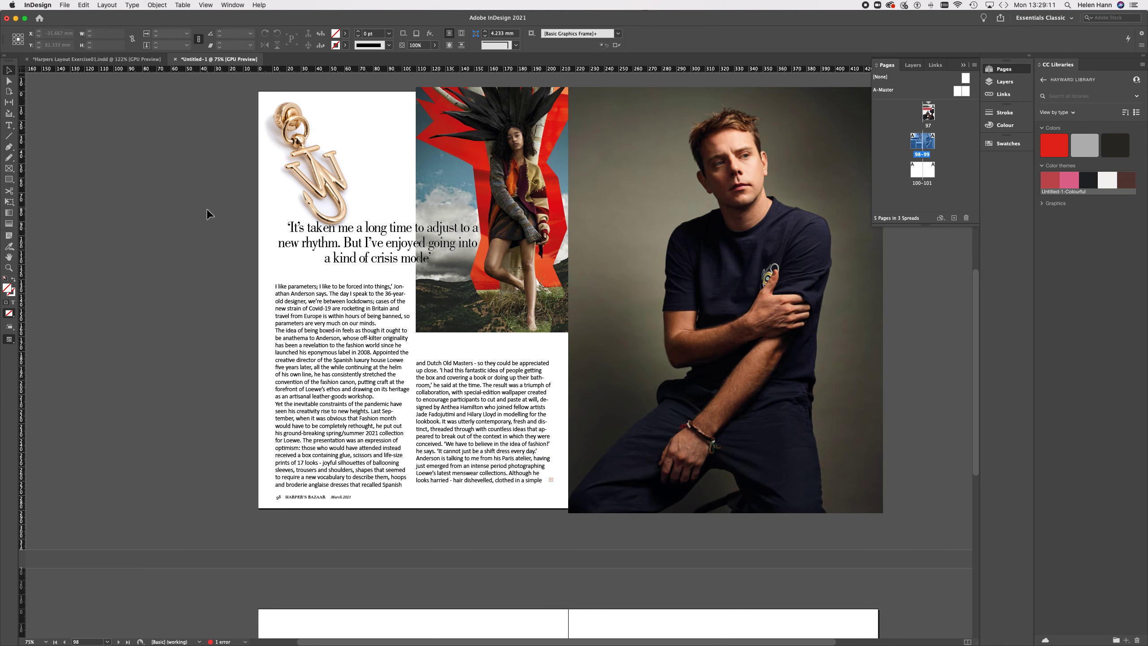
left_click(393, 254)
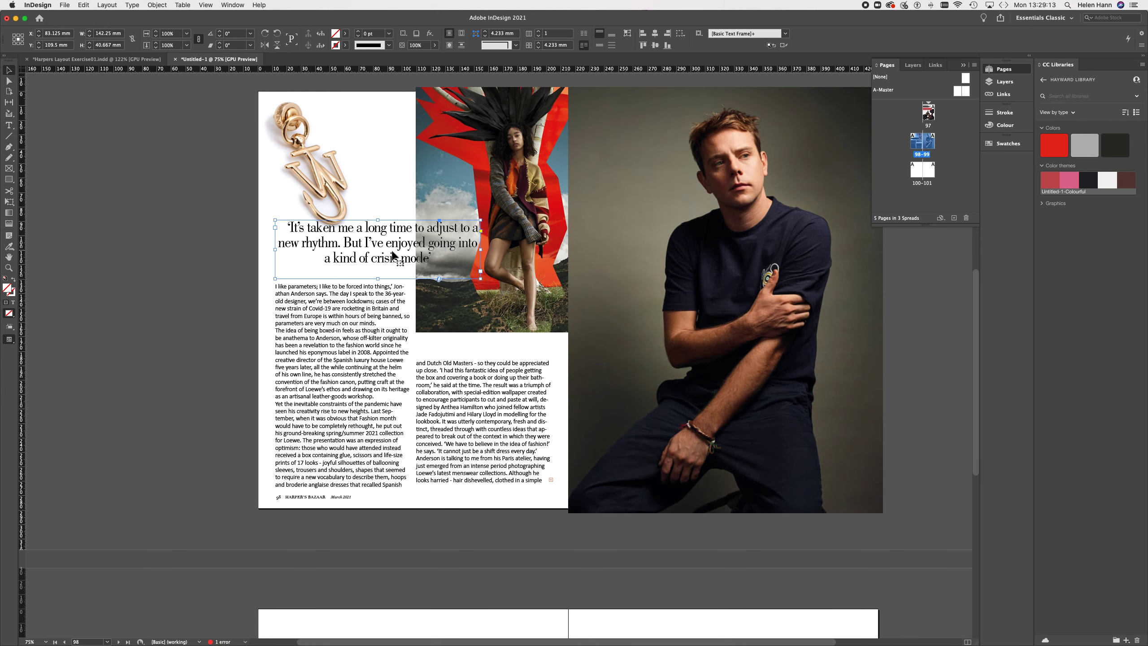
left_click(329, 169)
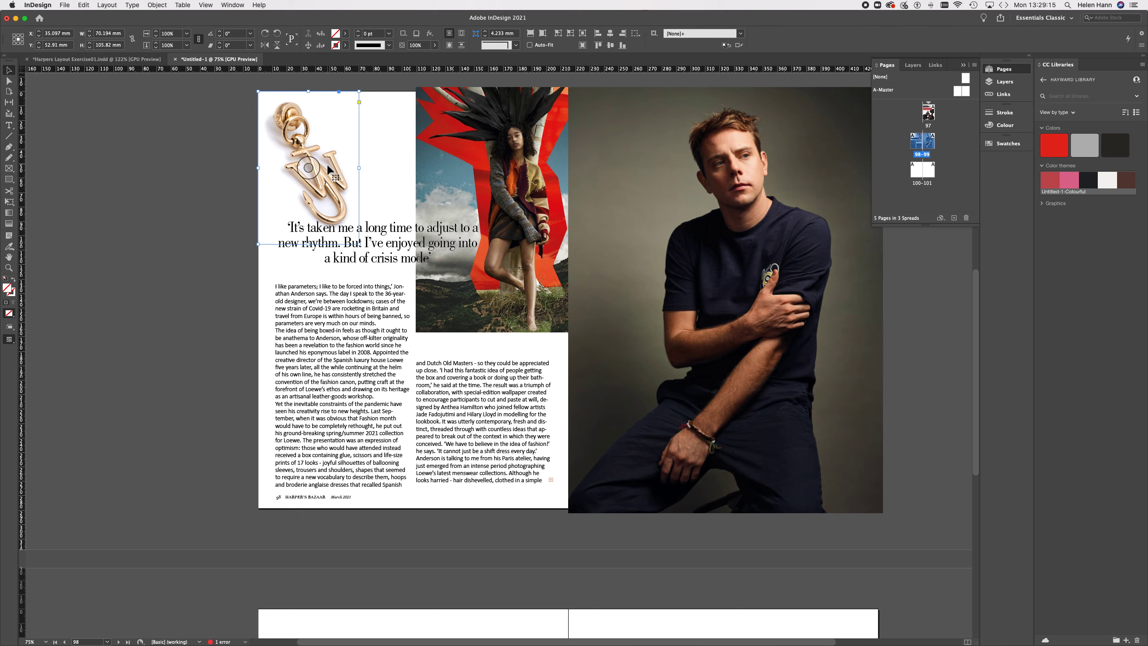
left_click(321, 182)
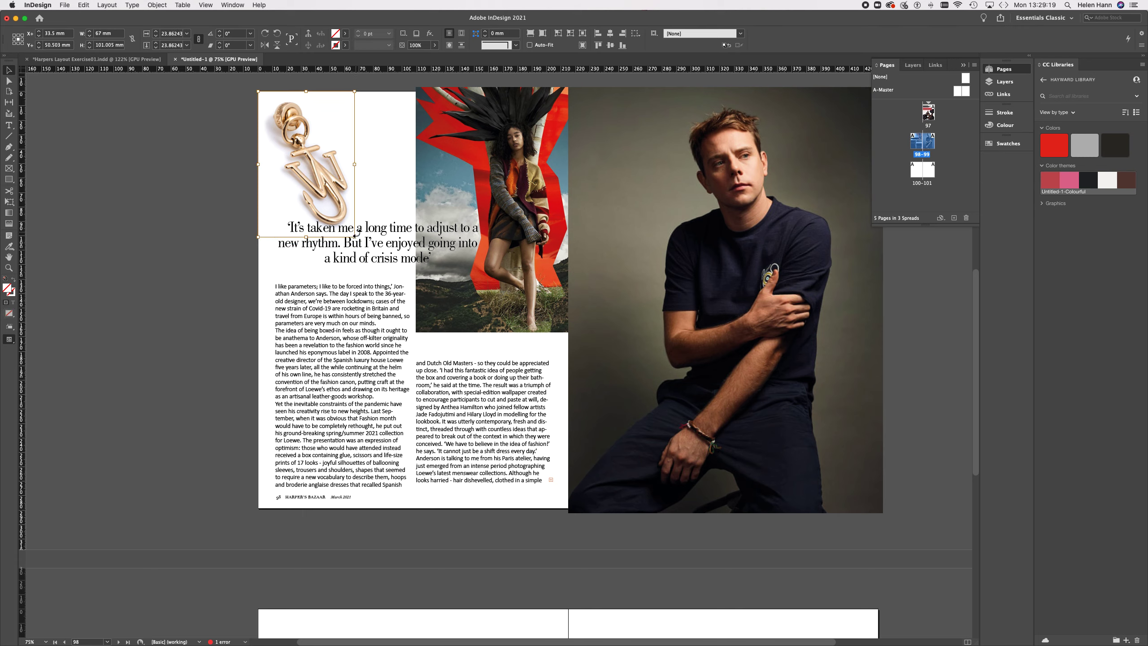
left_click_drag(331, 200, 328, 197)
left_click(203, 242)
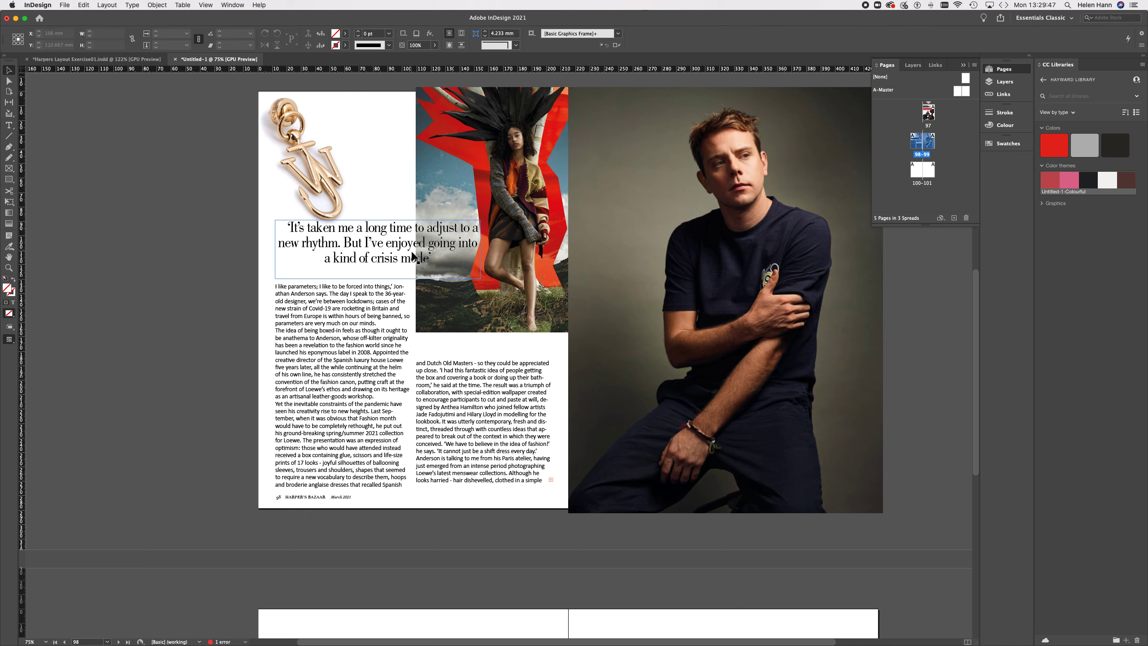
Step: Show the paragraph styles and dock them with the collapsed panels below Swatches, expanded in place of the page thumbnails
left_click(129, 5)
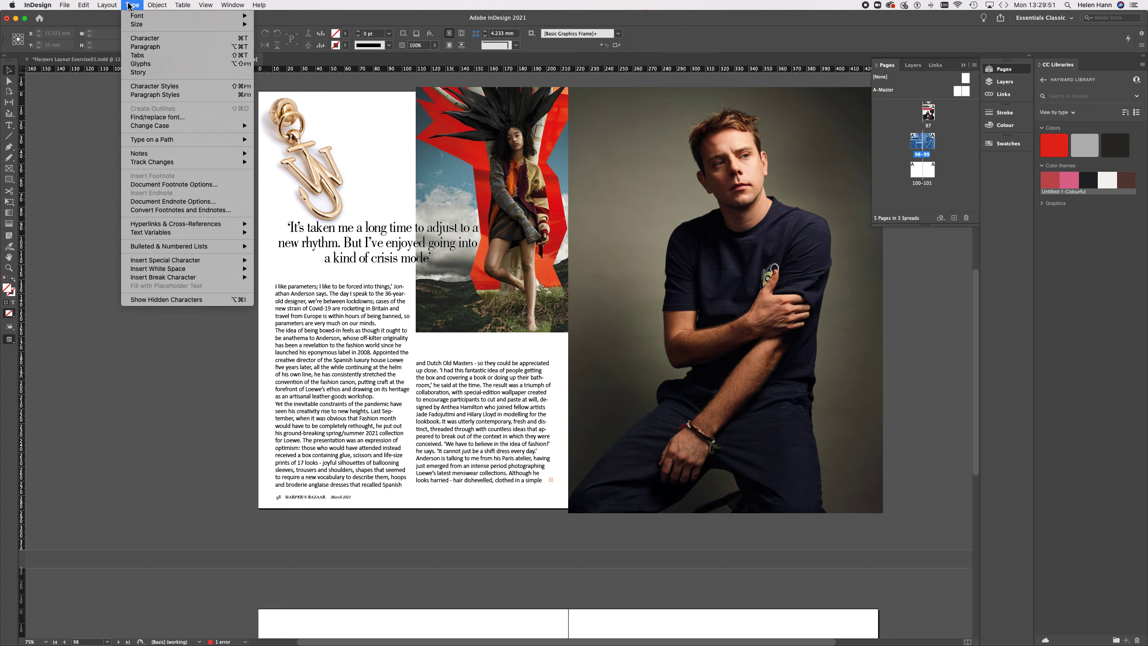
left_click(153, 95)
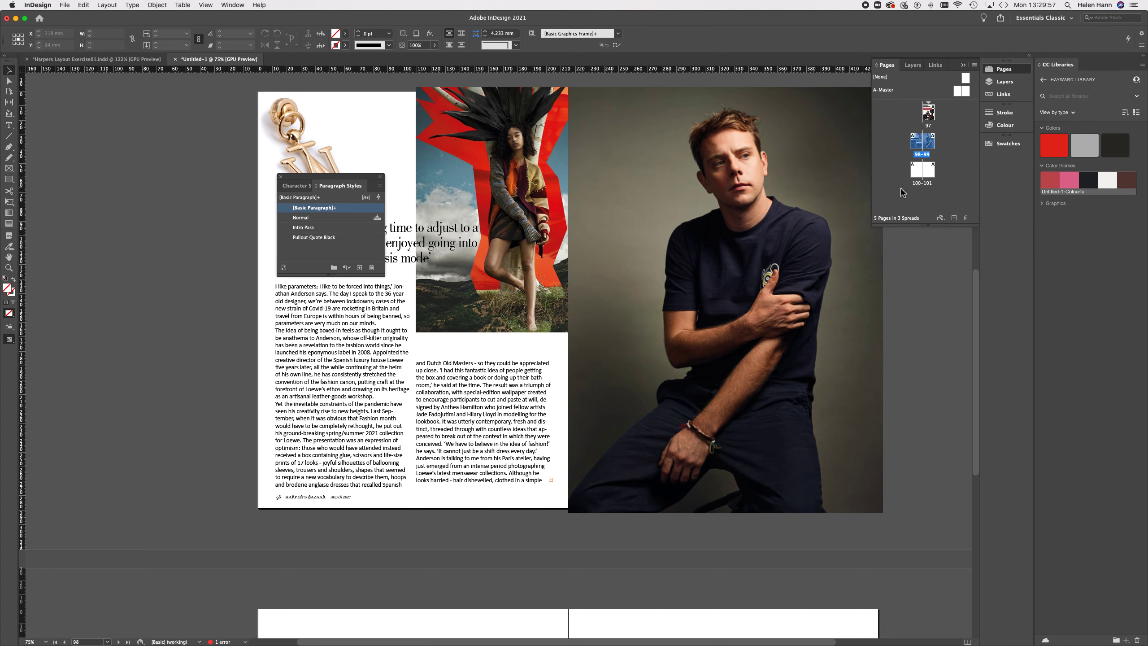
left_click(229, 5)
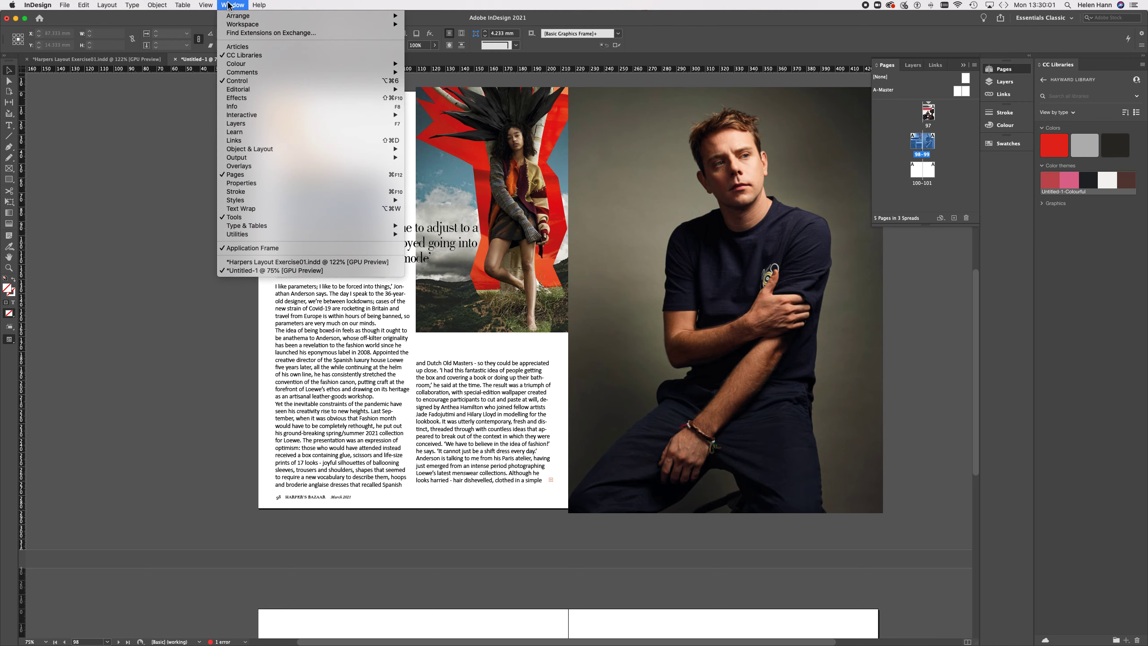
mouse_move(263, 200)
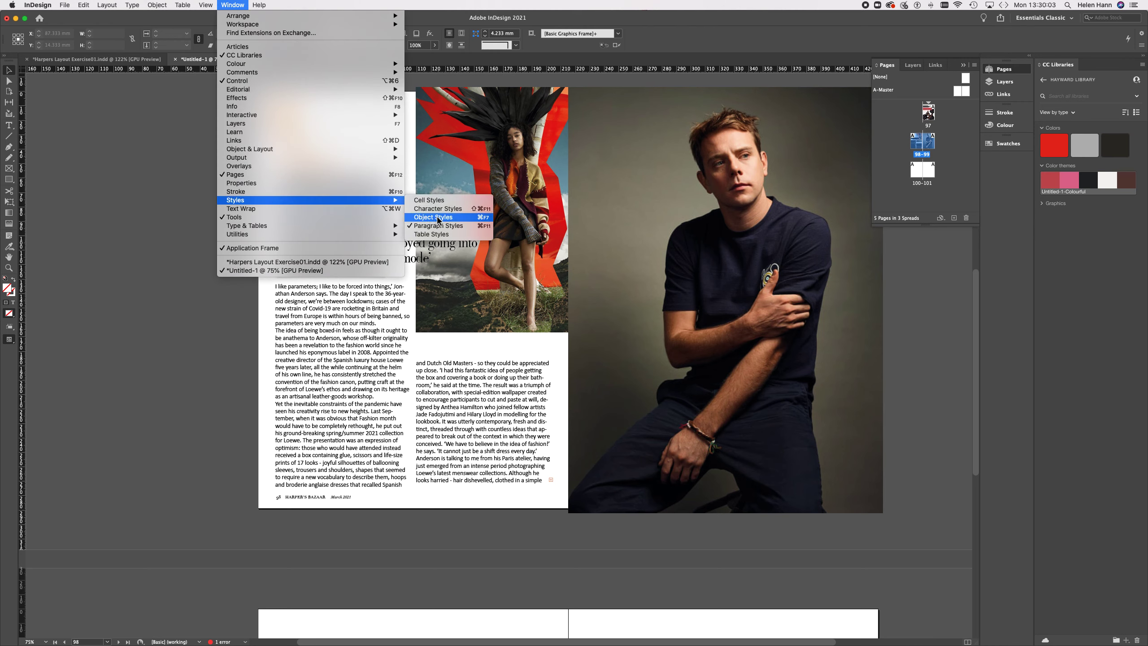
key("super+F11")
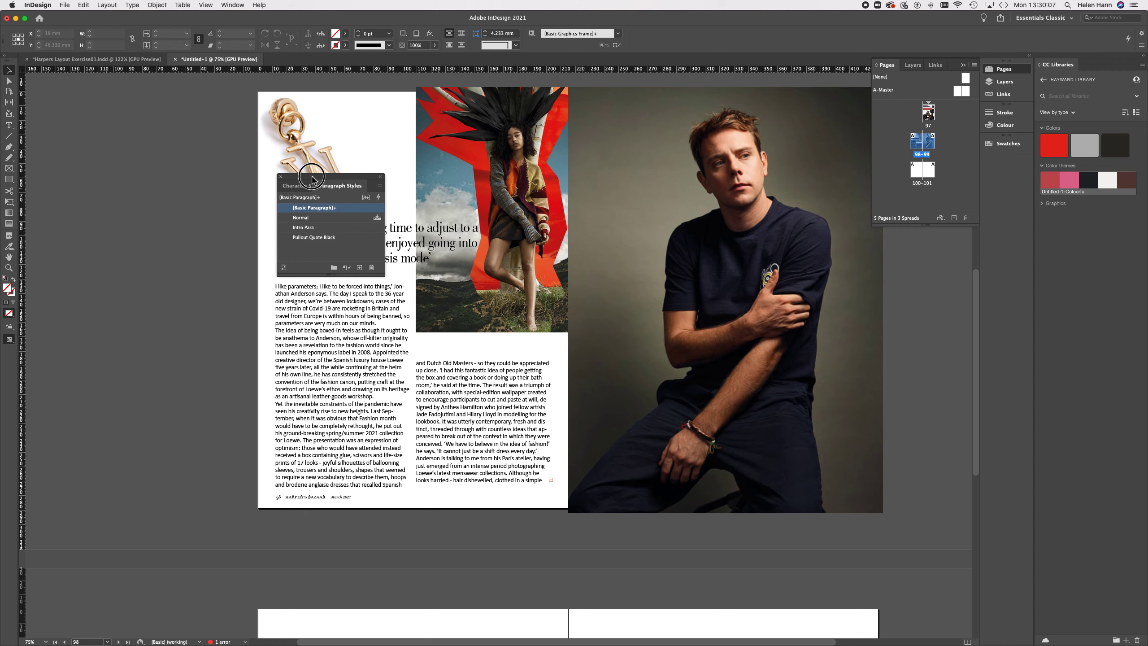
left_click_drag(312, 179, 997, 166)
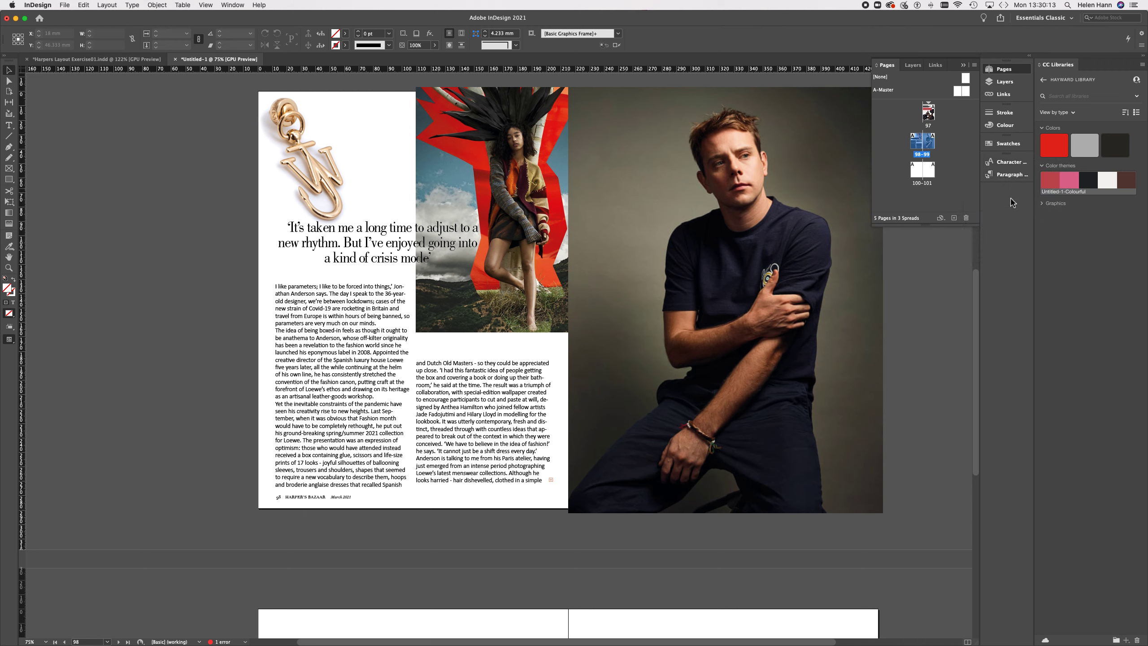
left_click(888, 64)
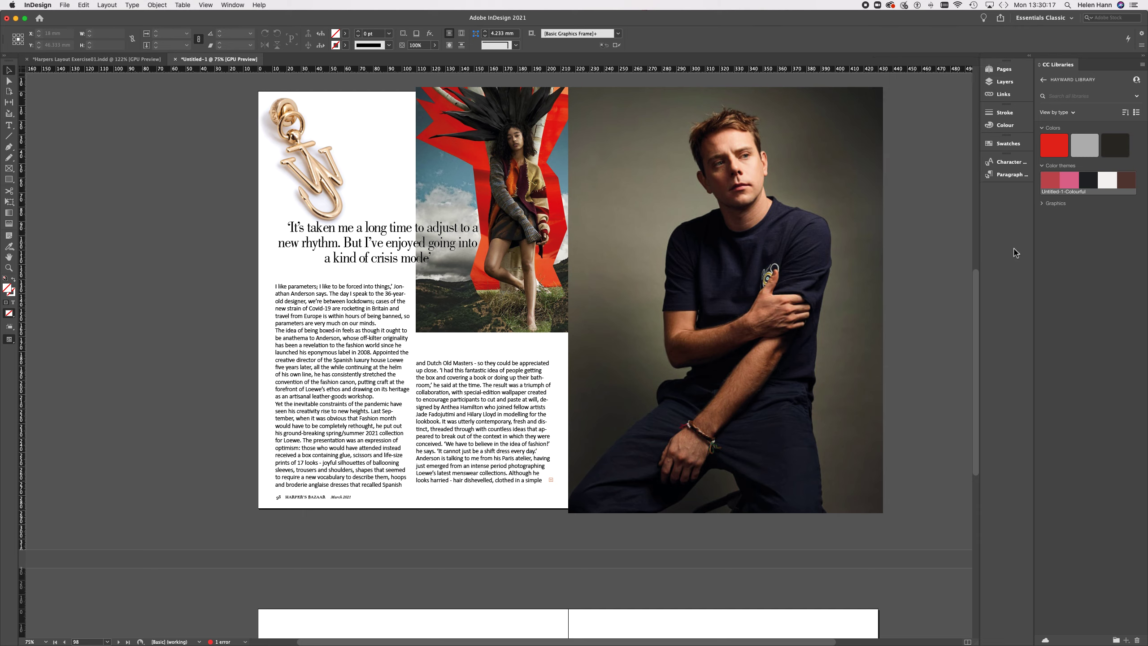
left_click(1011, 176)
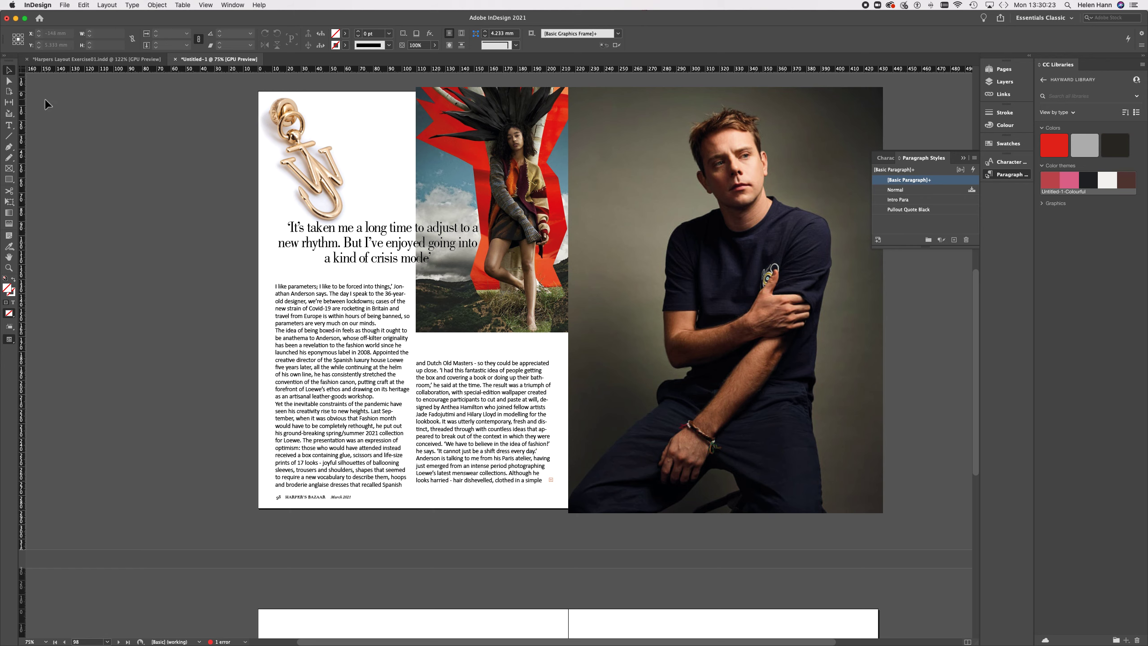
Step: Check which paragraph style is applied to the pull quote text
left_click(9, 125)
left_click_drag(375, 227, 423, 229)
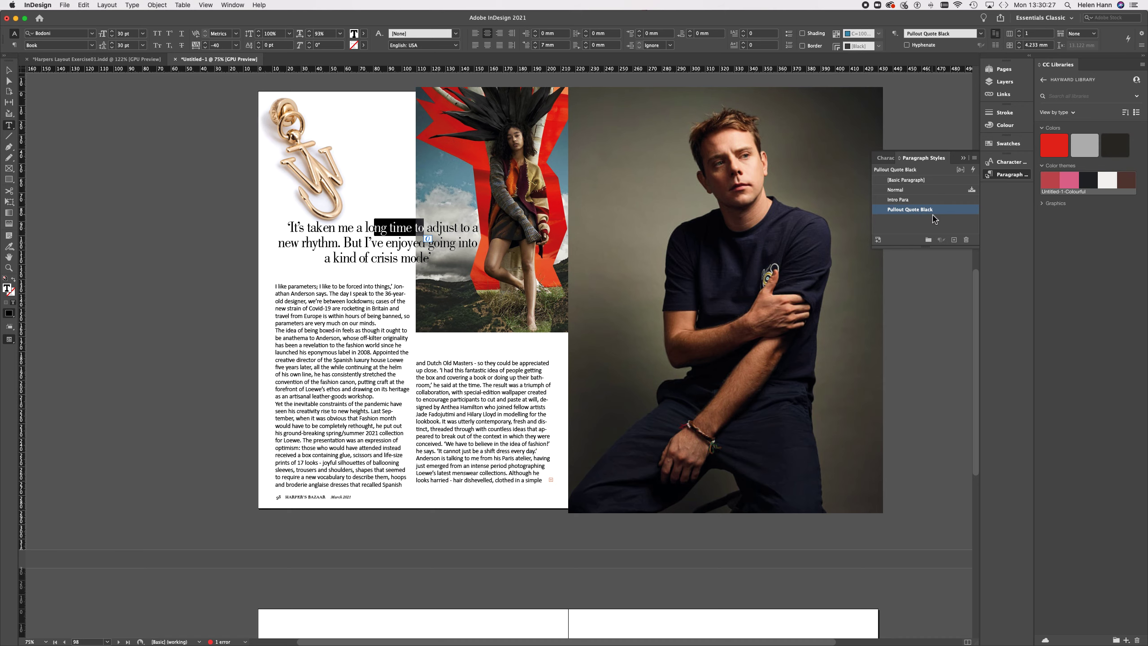
scroll(417, 237, "up", 15)
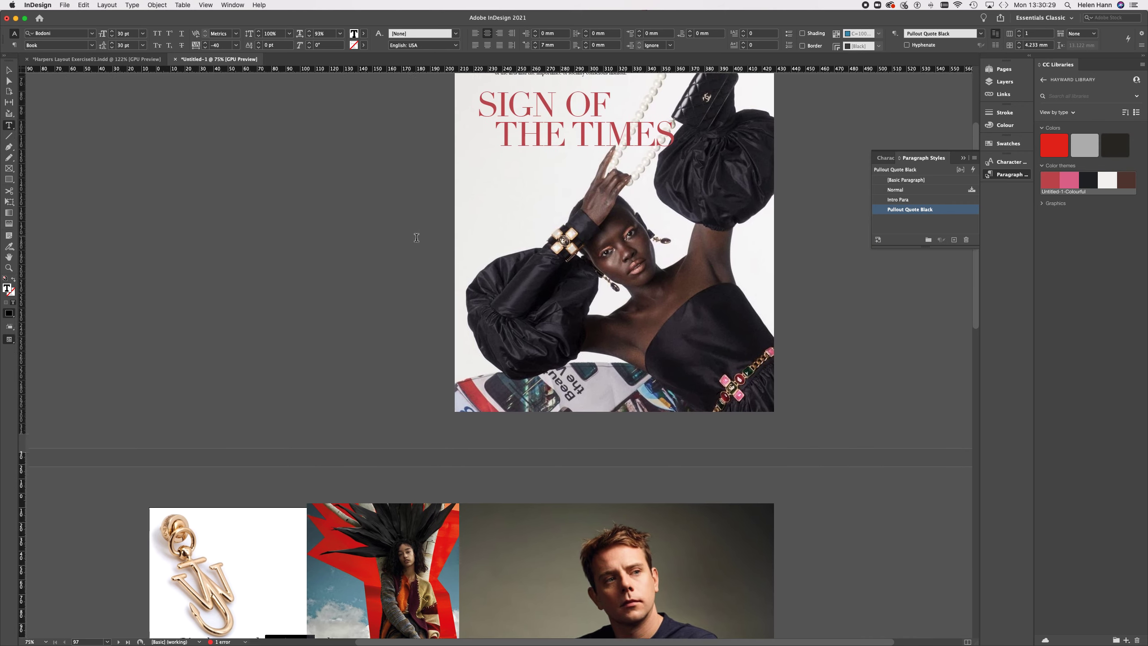
scroll(416, 237, "down", 15)
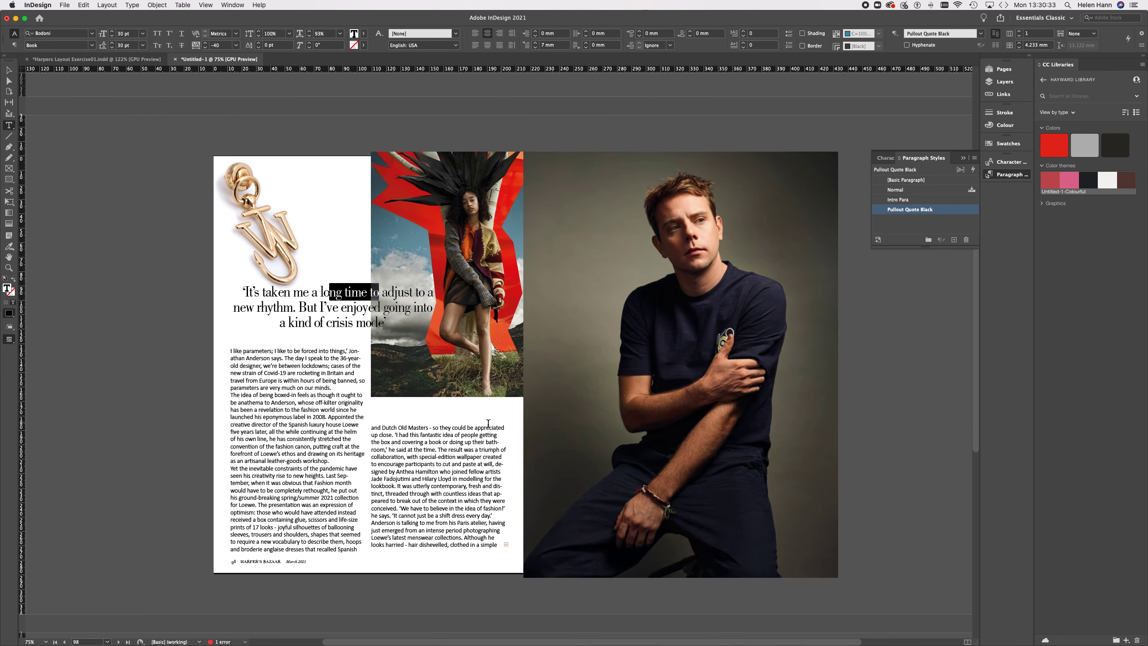
scroll(415, 463, "down", 3)
scroll(416, 463, "left", 2)
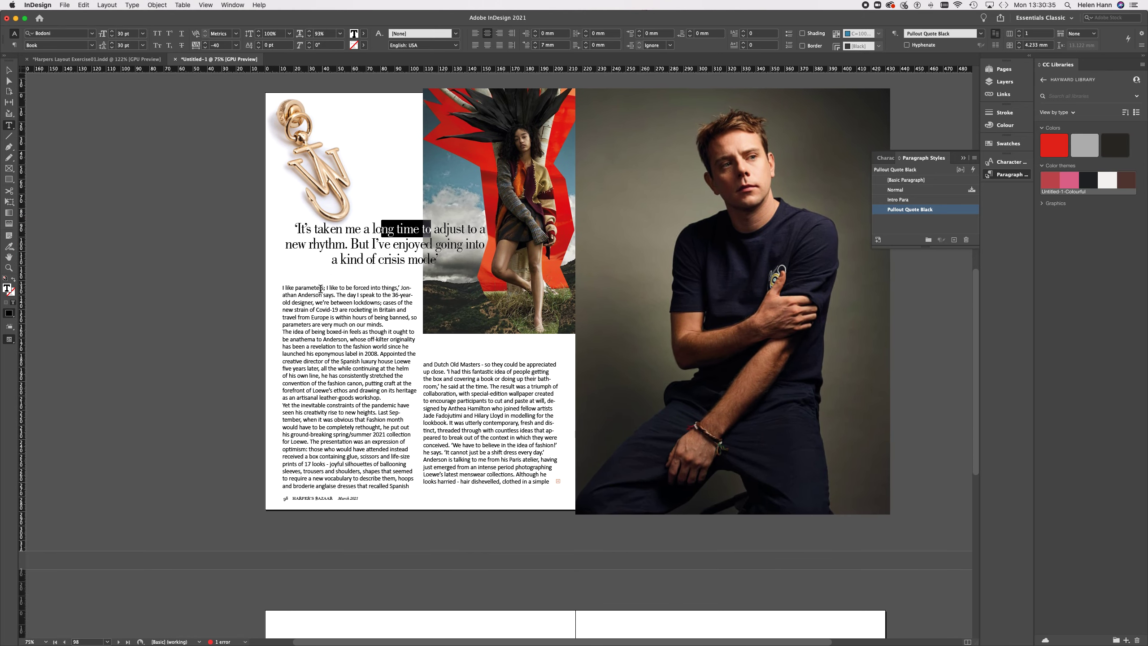
Step: Change the font of the entire body text story to Bodoni 72 Book
left_click(326, 373)
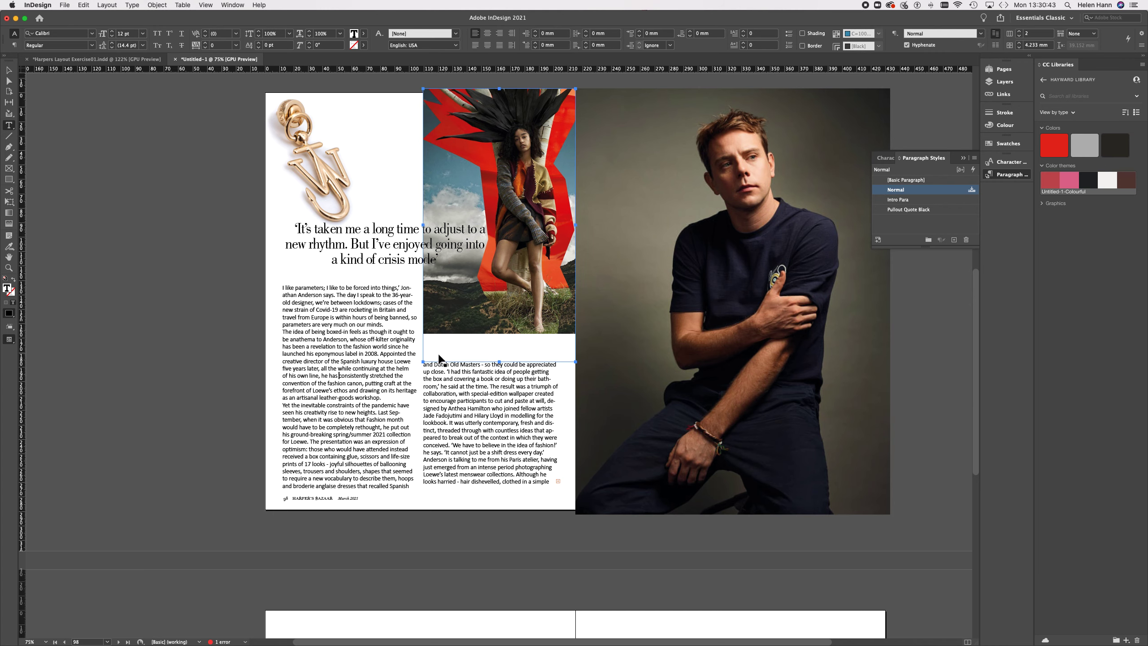
key("super+a")
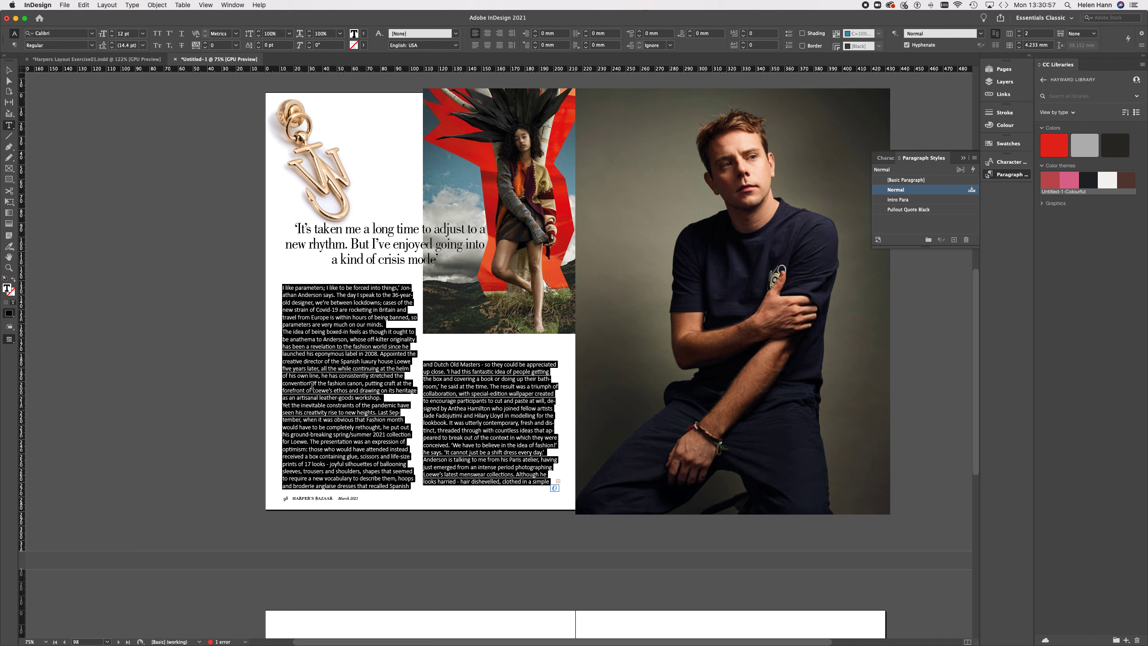
left_click(58, 34)
type("Bodoni")
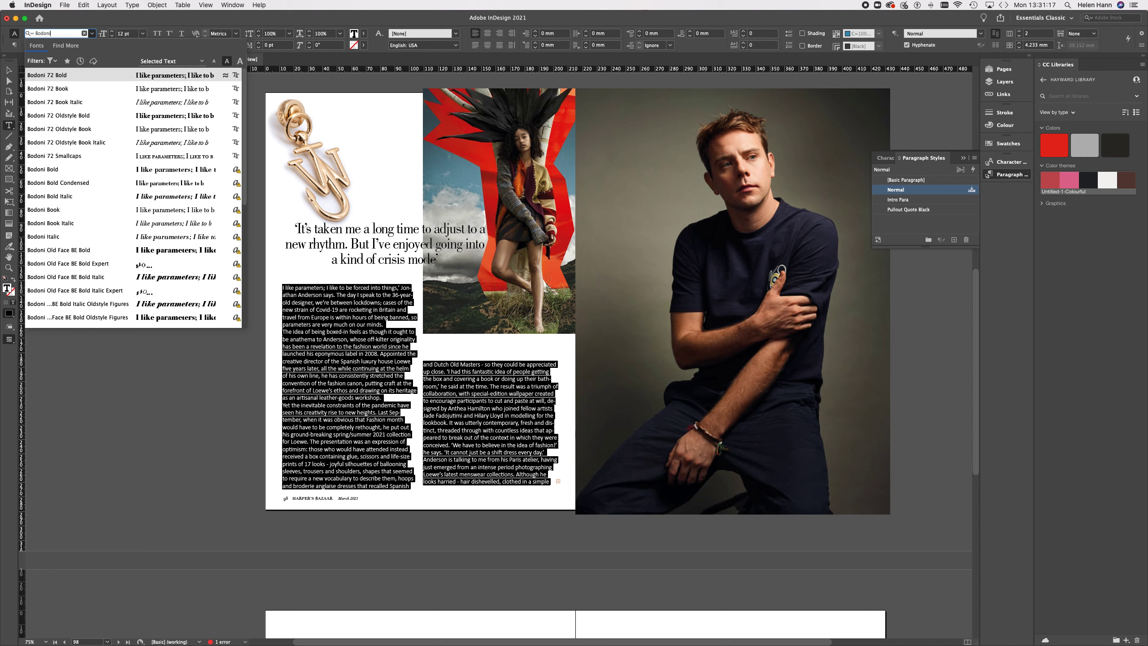
left_click(72, 88)
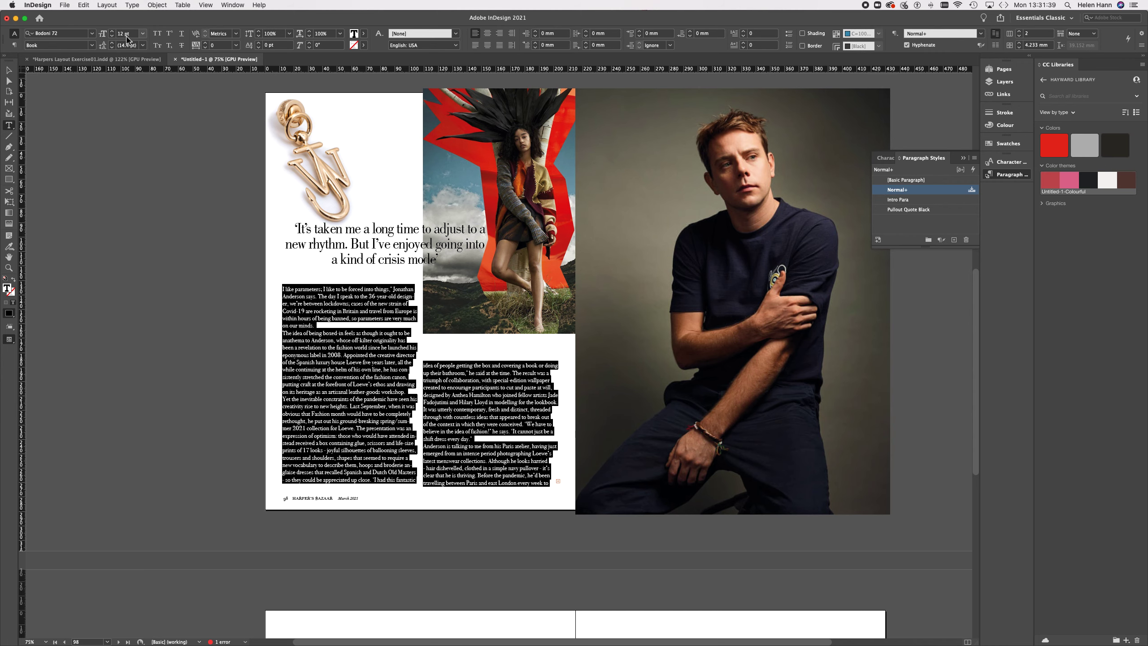
Step: Reduce the body text to 10 pt, keeping its leading on Auto
left_click(112, 36)
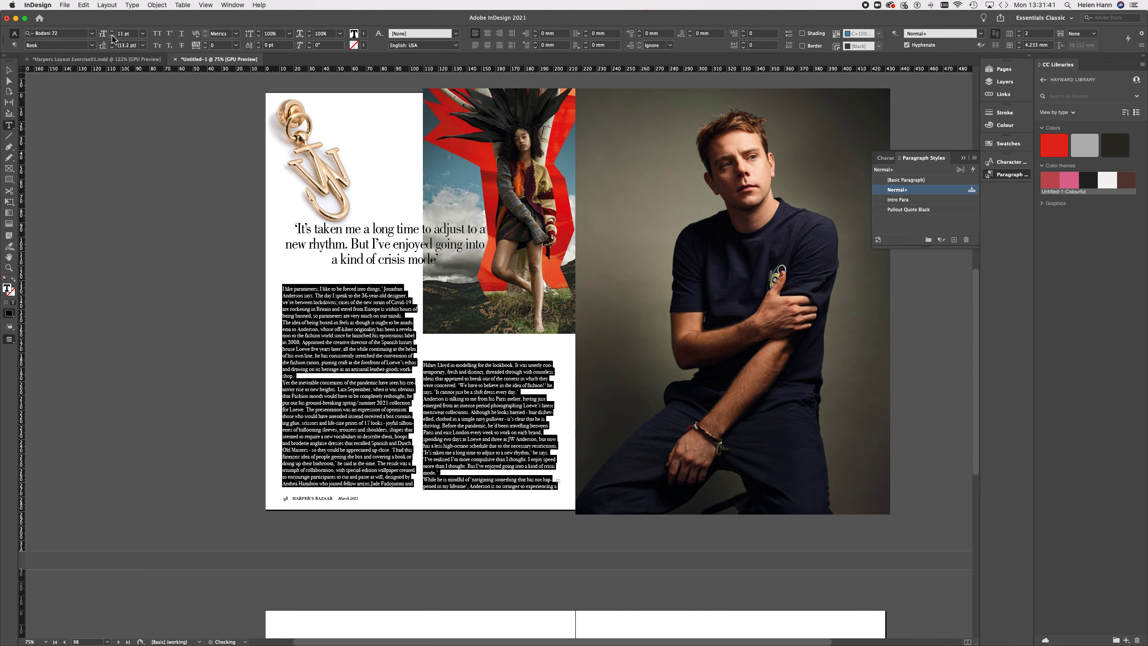
left_click(112, 36)
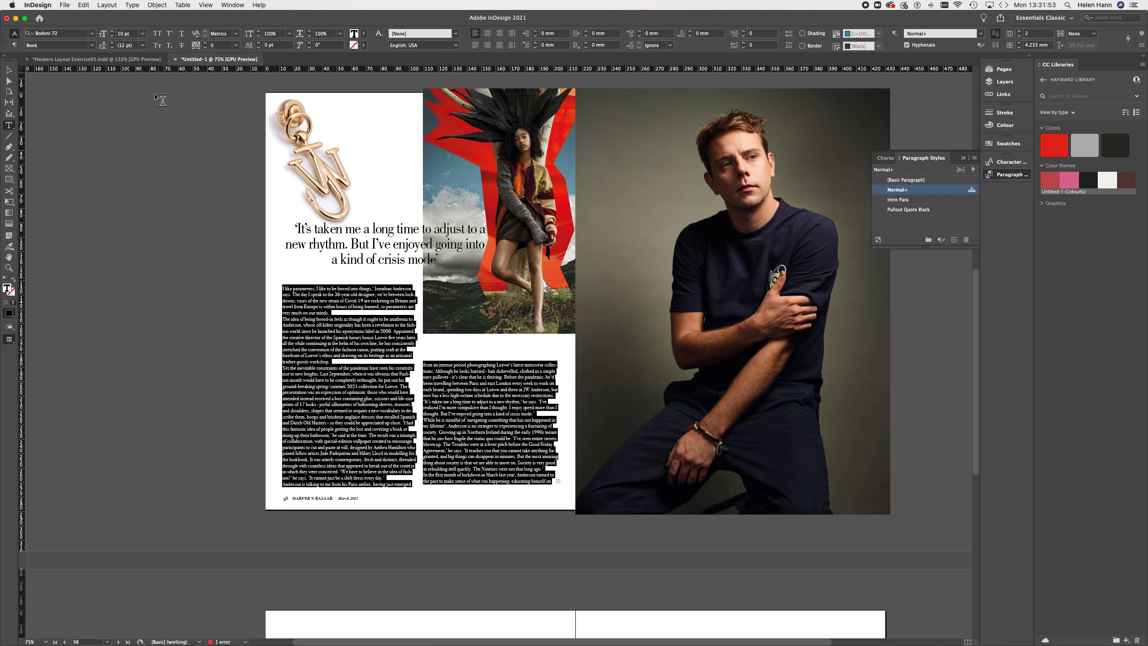
left_click(143, 46)
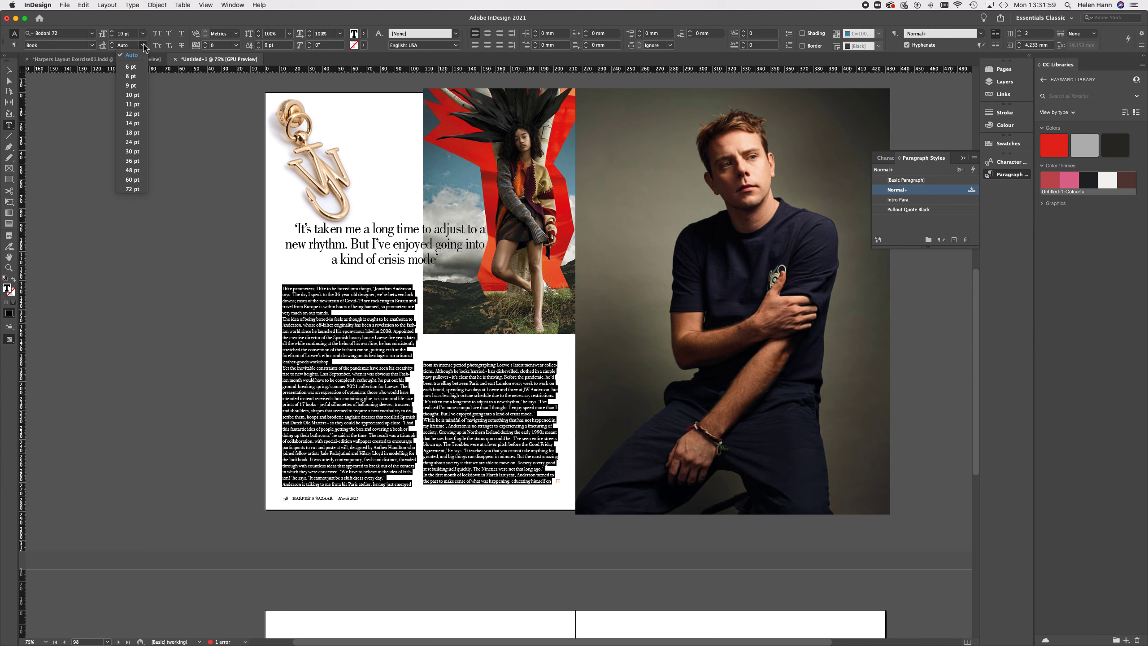
left_click(145, 46)
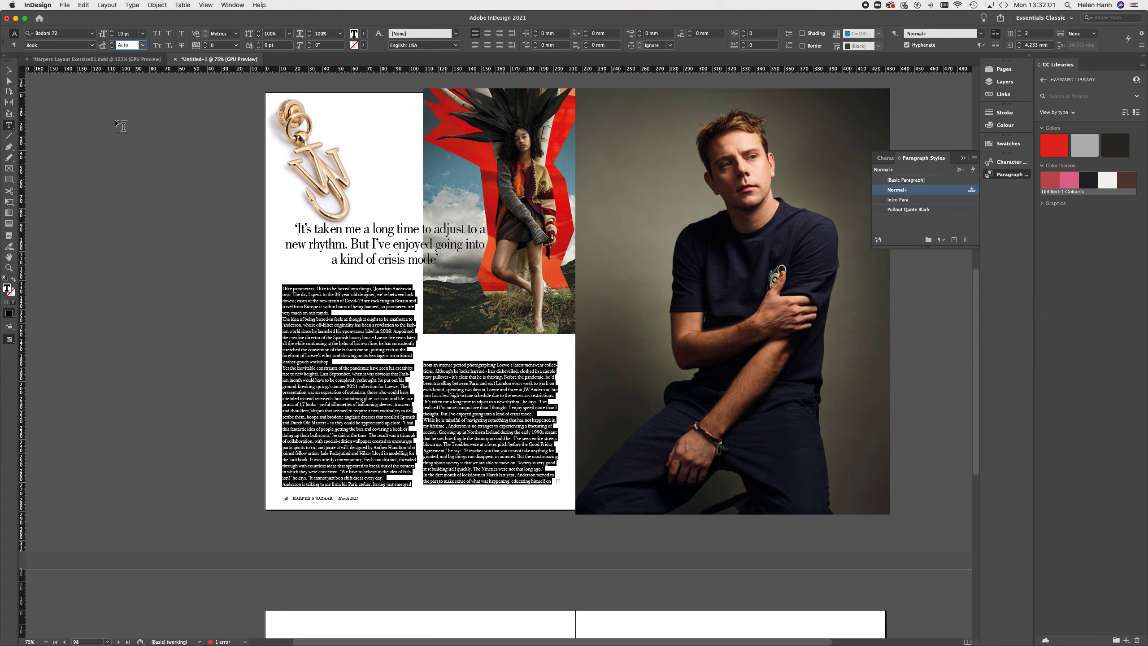
Step: Select the entire body text story and start a new paragraph style from it named Body Copy
left_click(9, 70)
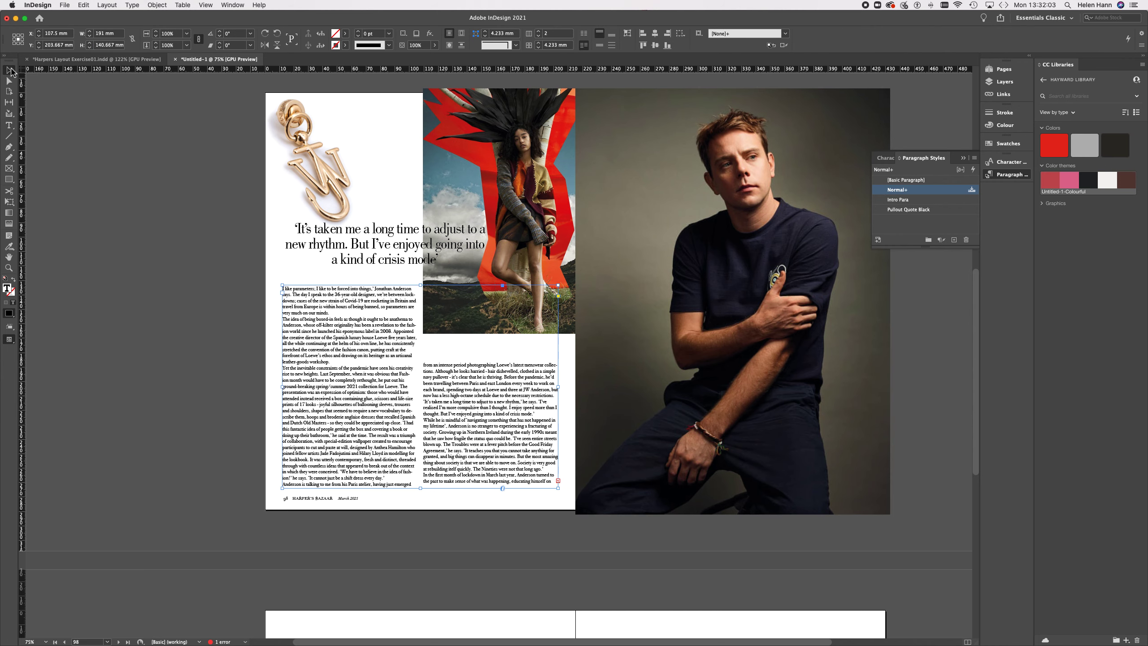
left_click(357, 345)
left_click(9, 268)
left_click(300, 311)
left_click(363, 326)
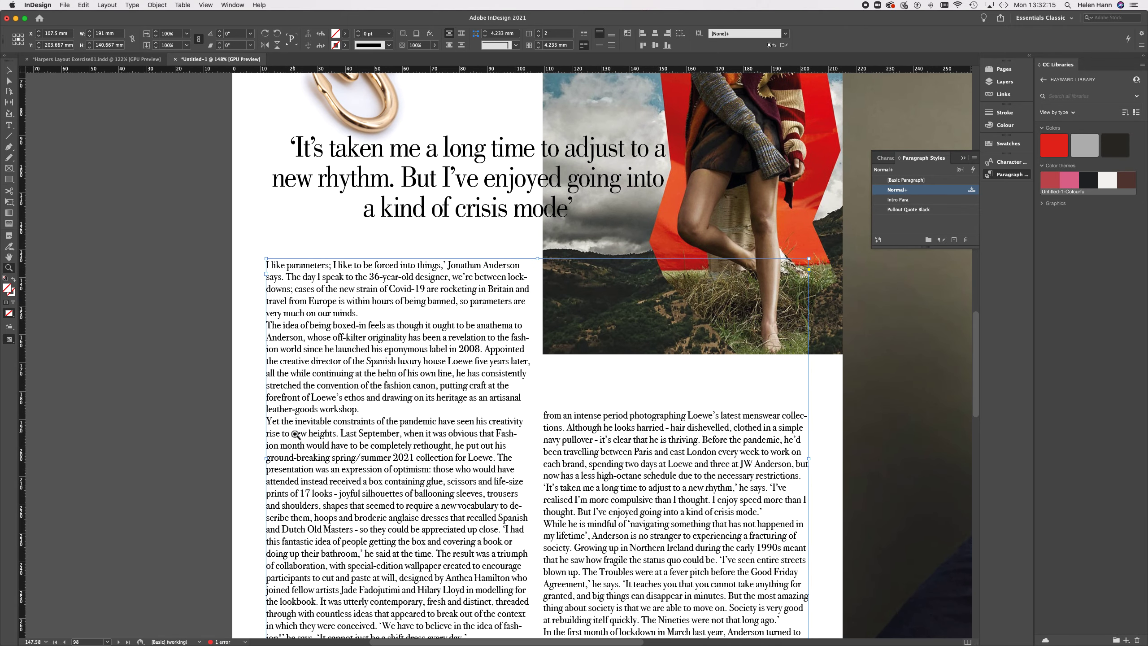
left_click(8, 124)
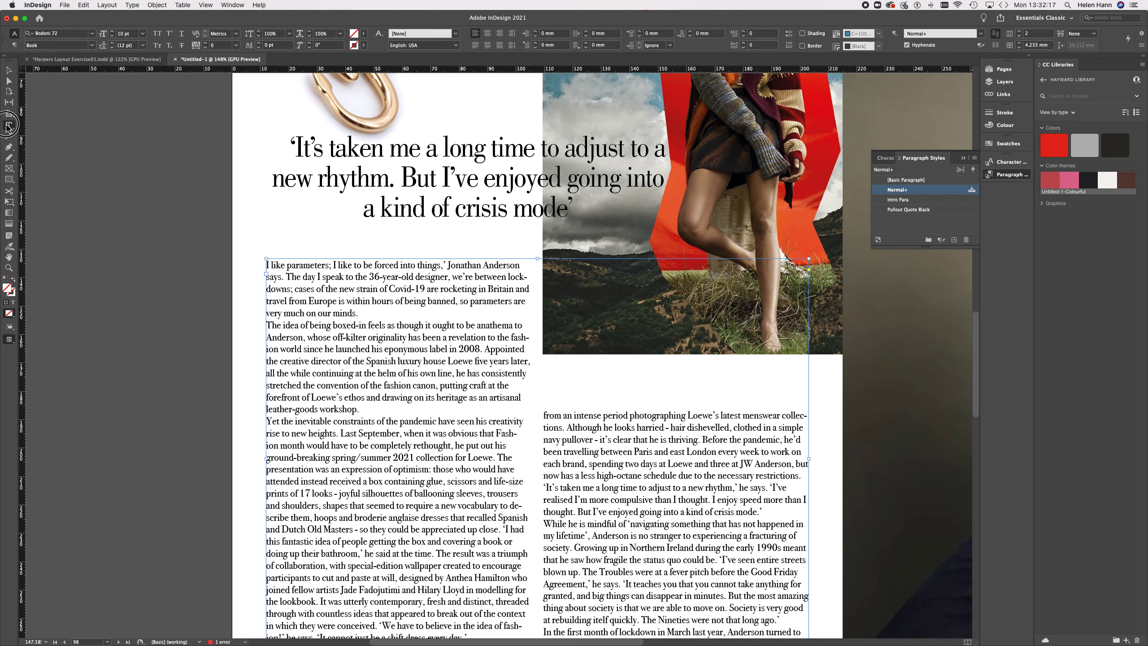
left_click(347, 340)
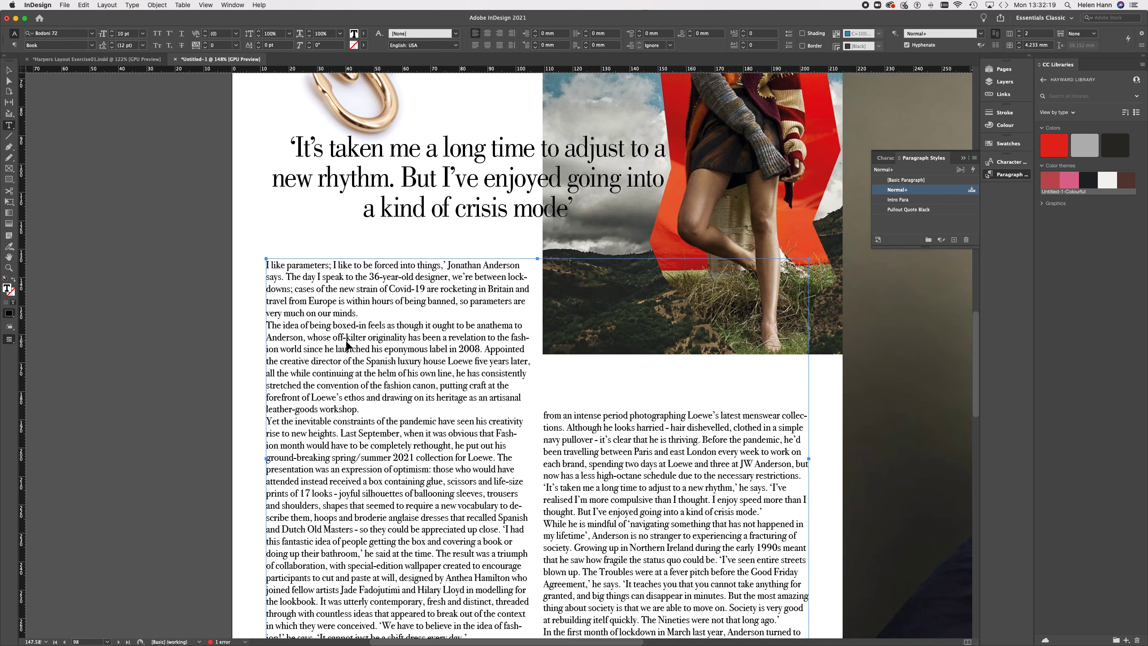
key("super+a")
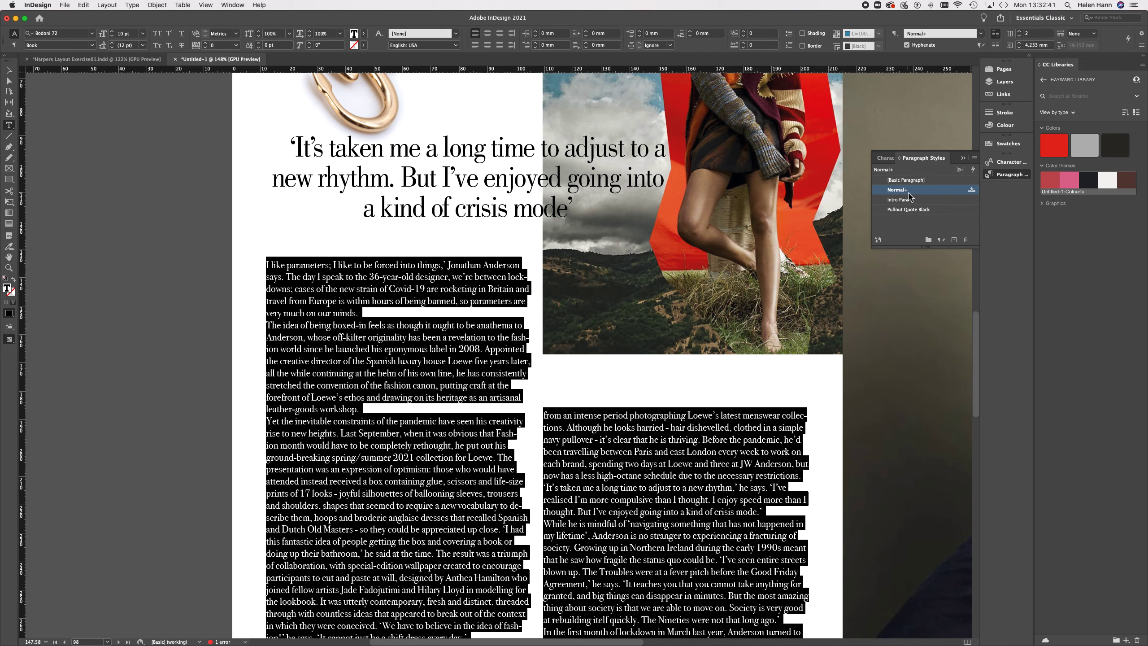
left_click(975, 158)
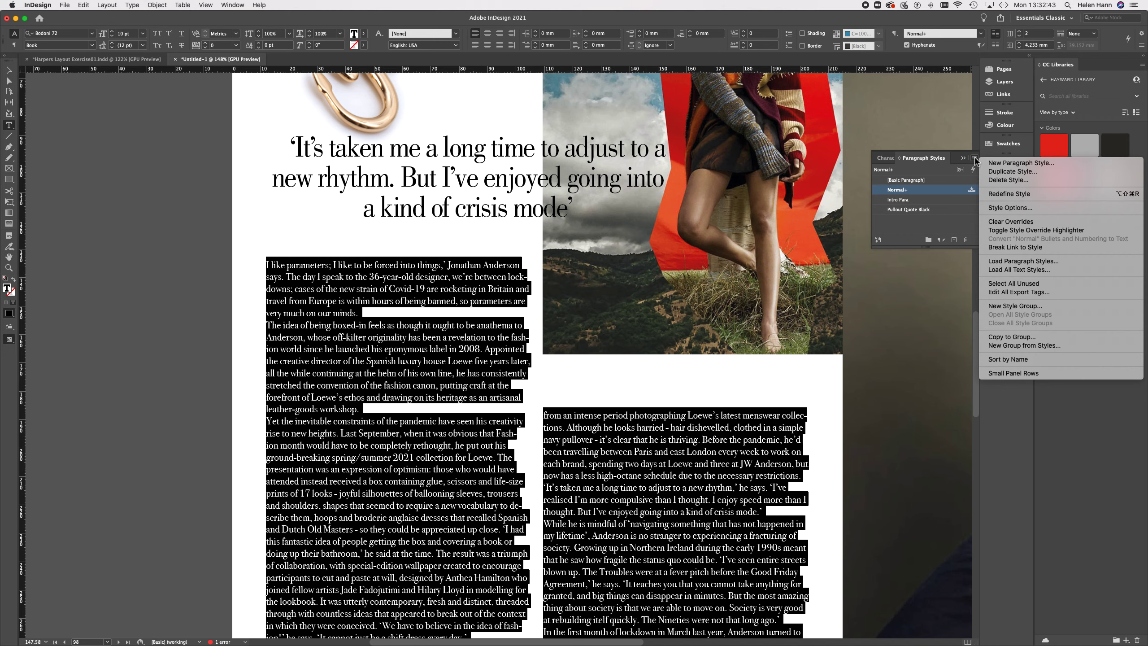
left_click(1009, 166)
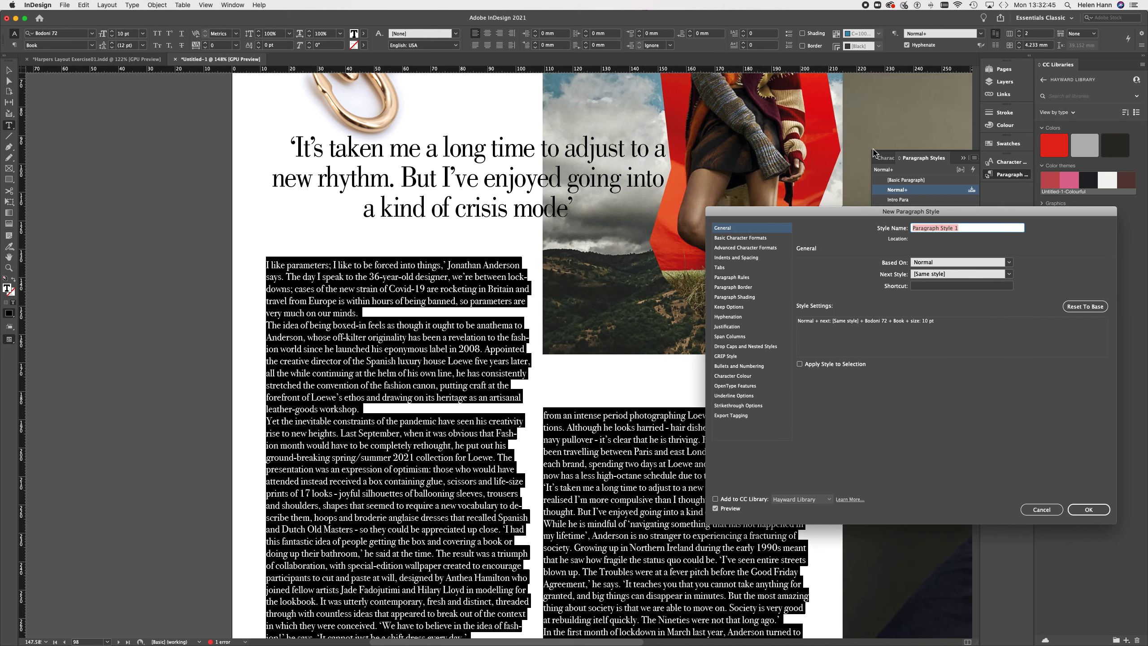
type("Body Copy")
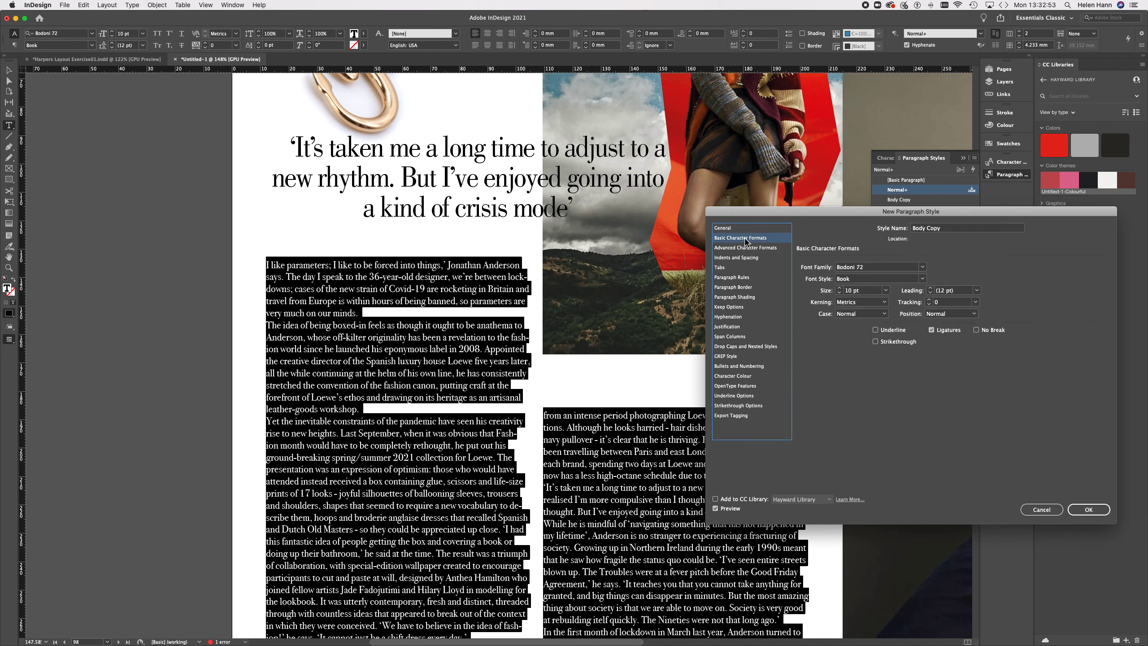
Step: Give the Body Copy style a 5 mm first line indent, create it, and apply it to the selected body text
left_click(745, 238)
left_click(732, 258)
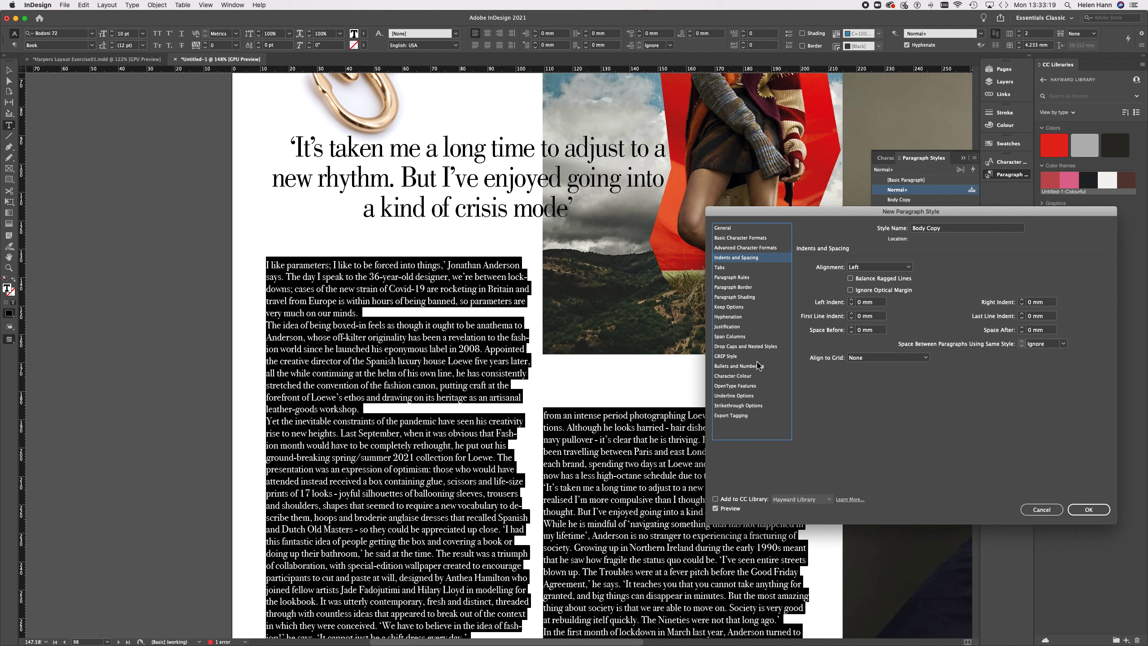
left_click(853, 314)
left_click(1089, 510)
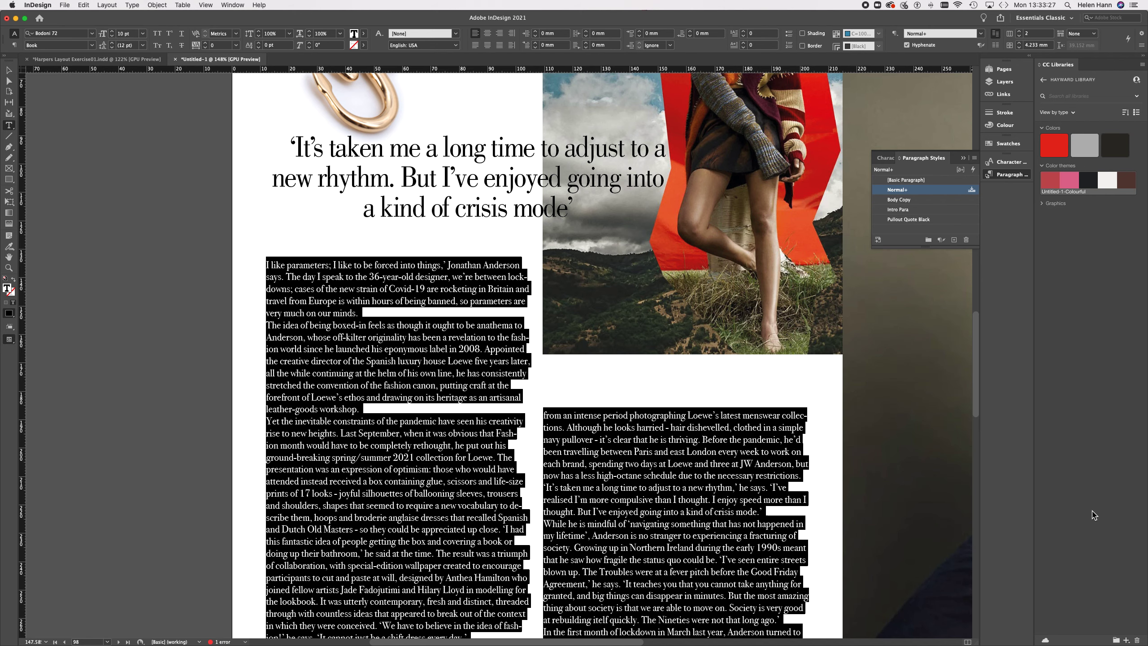
left_click(900, 200)
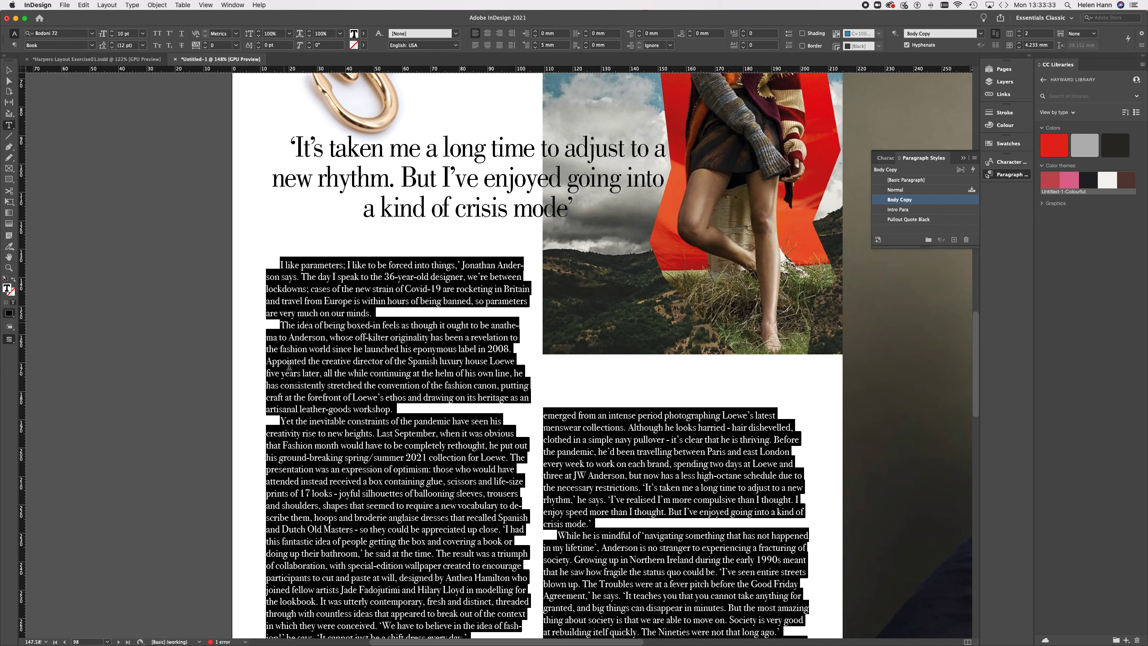
Step: Review the styled body columns and compare them with the body text in Harpers Layout Exercise01.indd
scroll(587, 547, "down", 5)
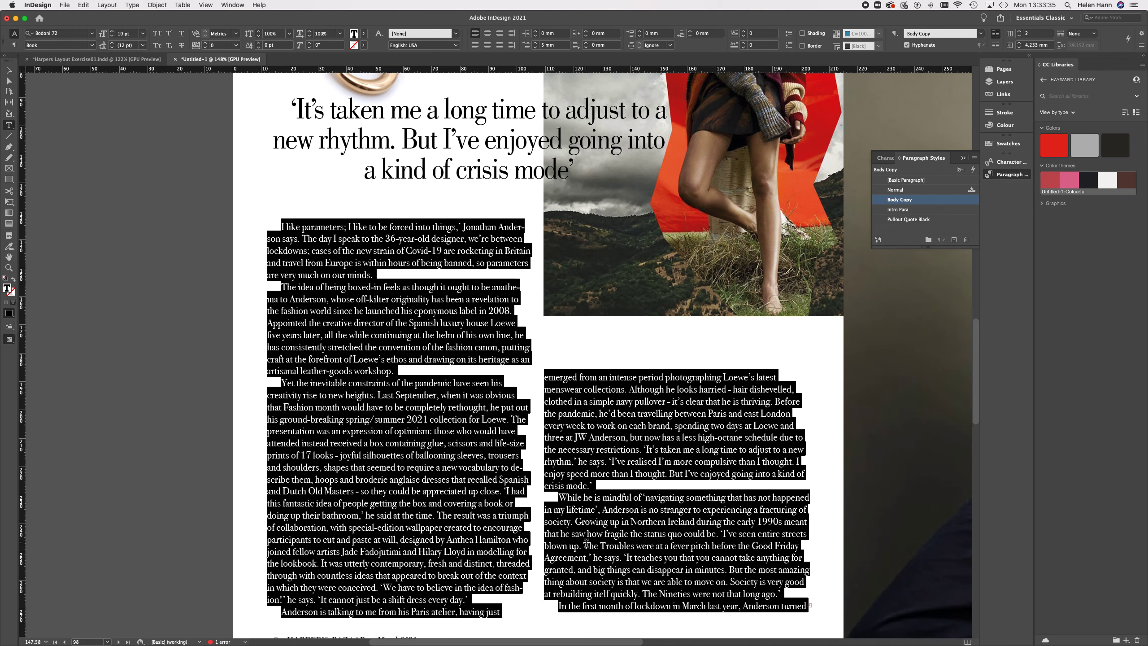
scroll(586, 543, "up", 1)
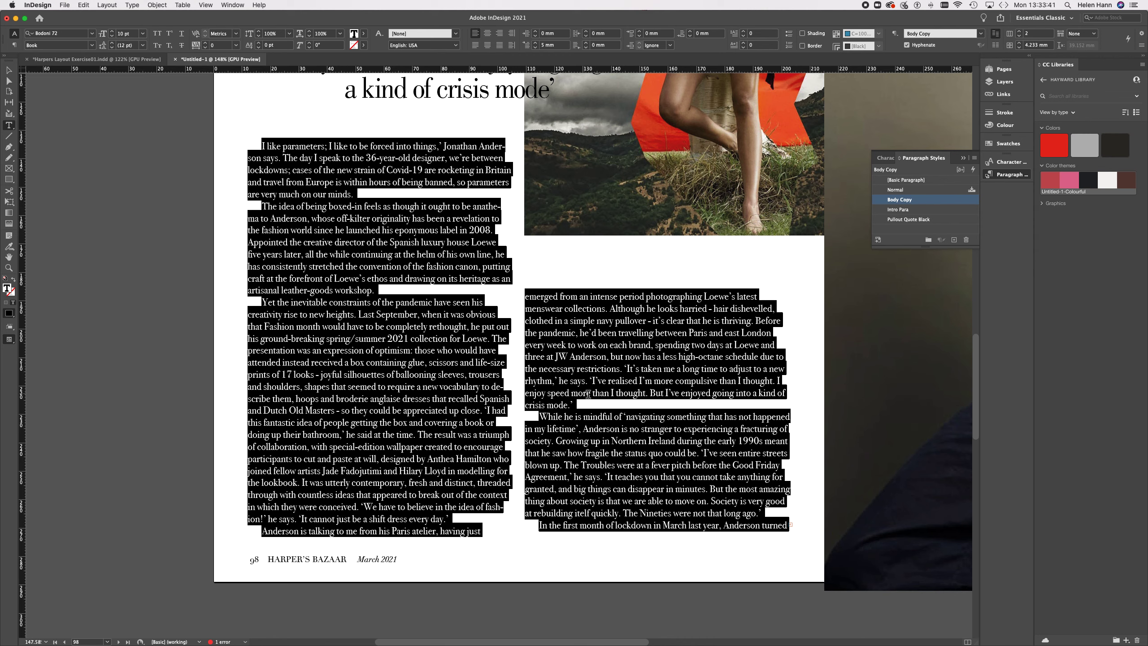
left_click(104, 61)
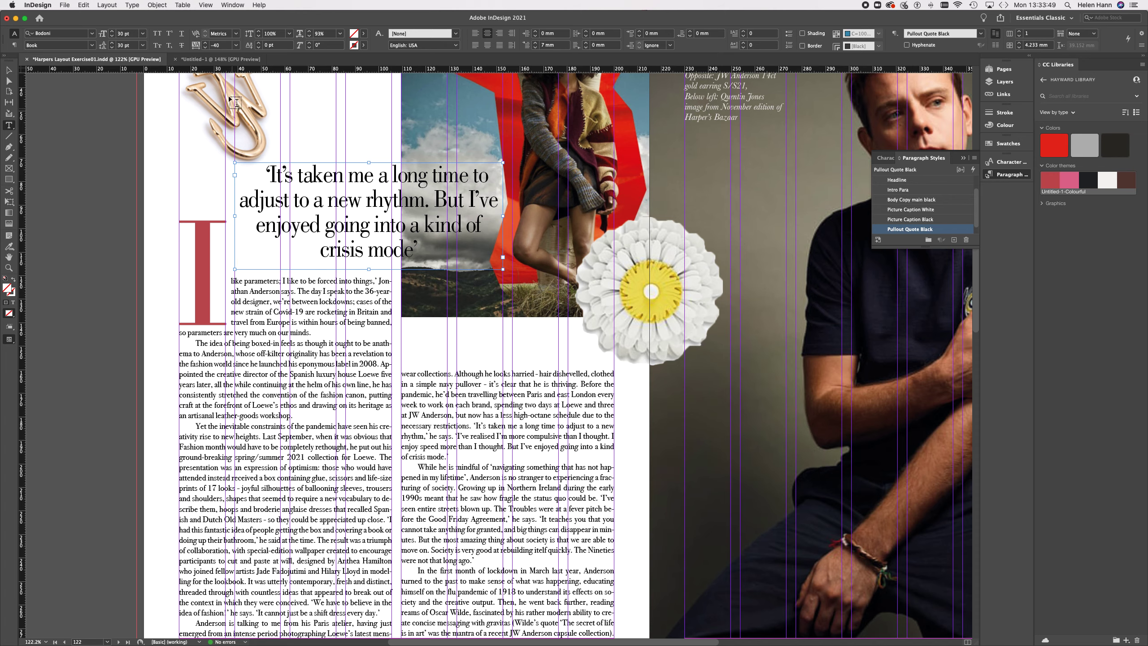
left_click(212, 59)
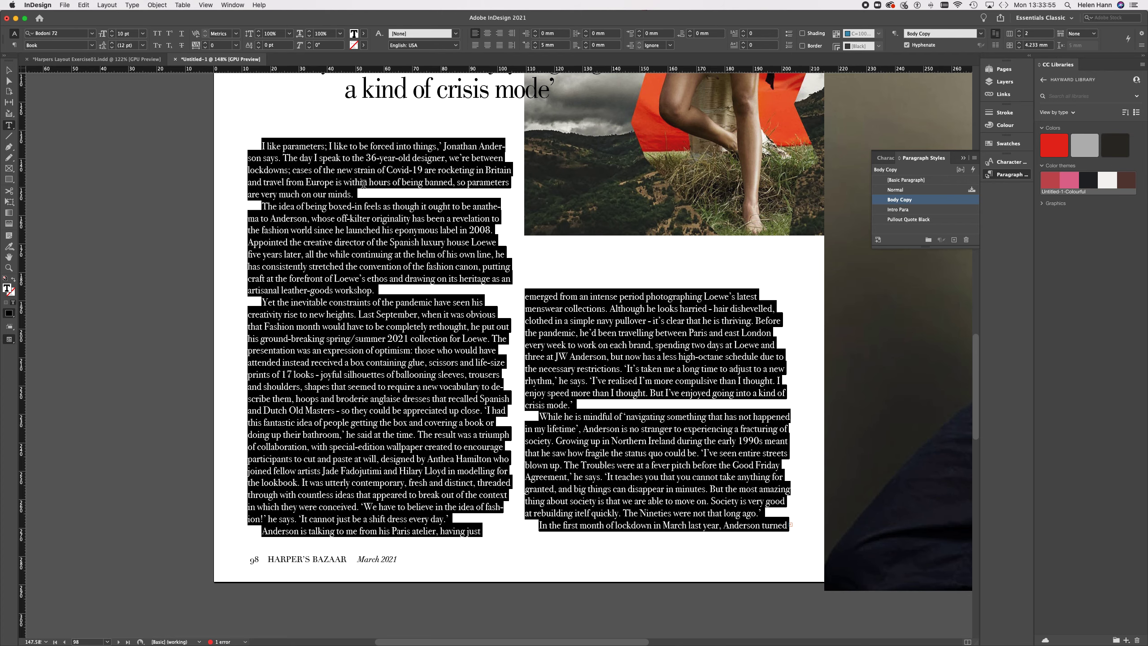
Step: Start a new paragraph style from the opening body paragraph, based on Body Copy and named 1st body Para Drop Cap
left_click(339, 148)
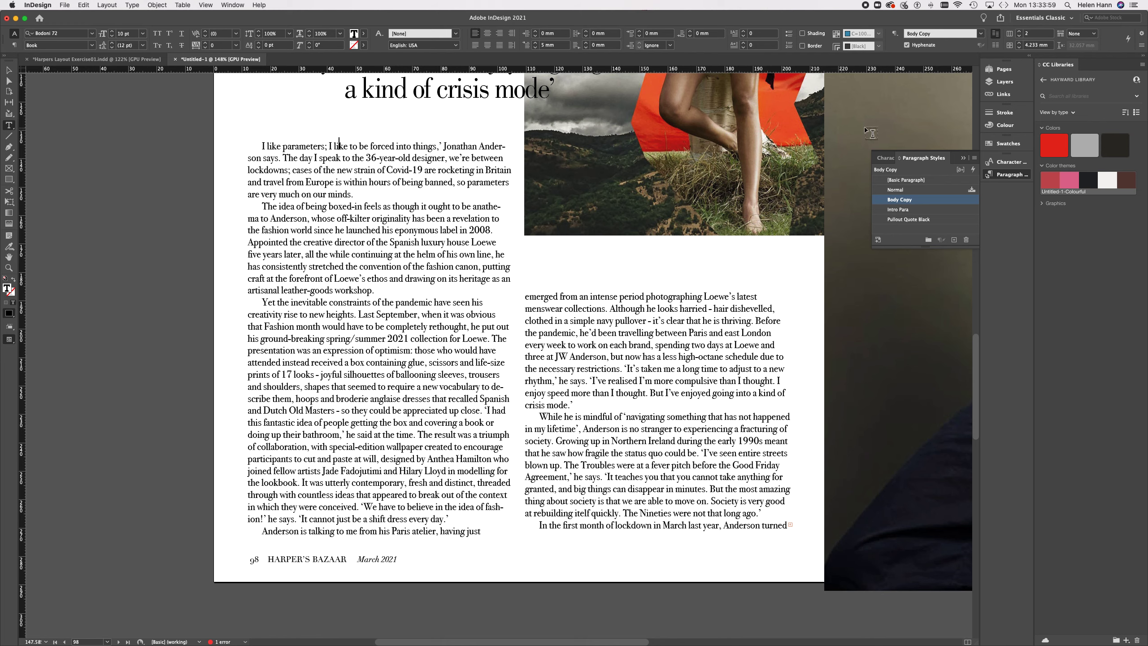
left_click(975, 158)
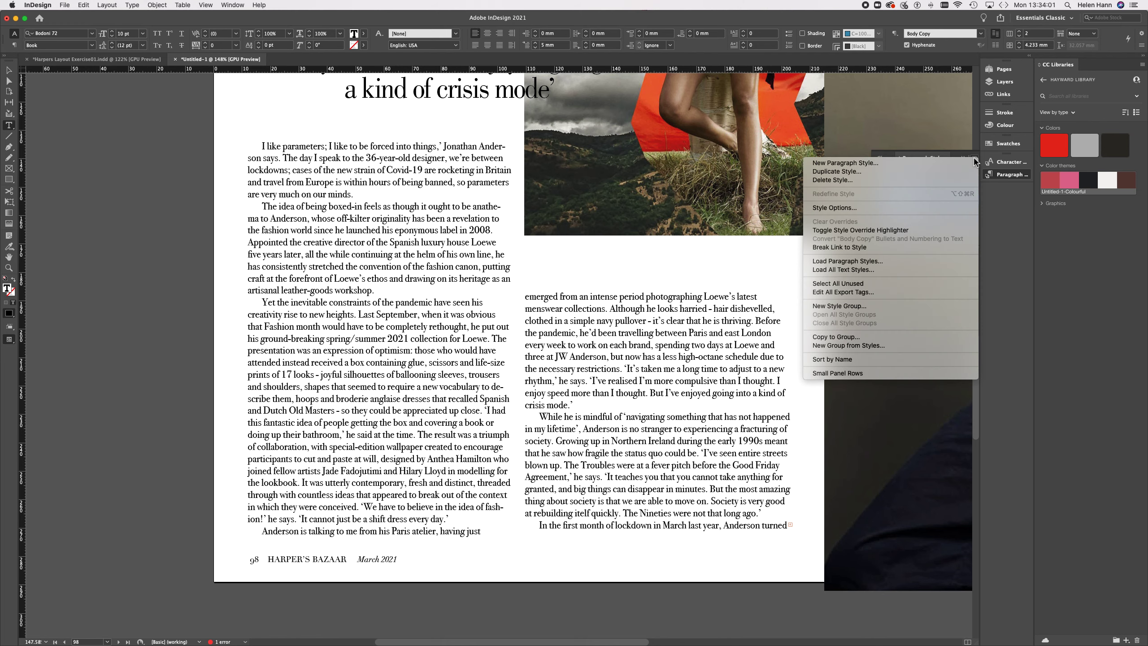
left_click(901, 166)
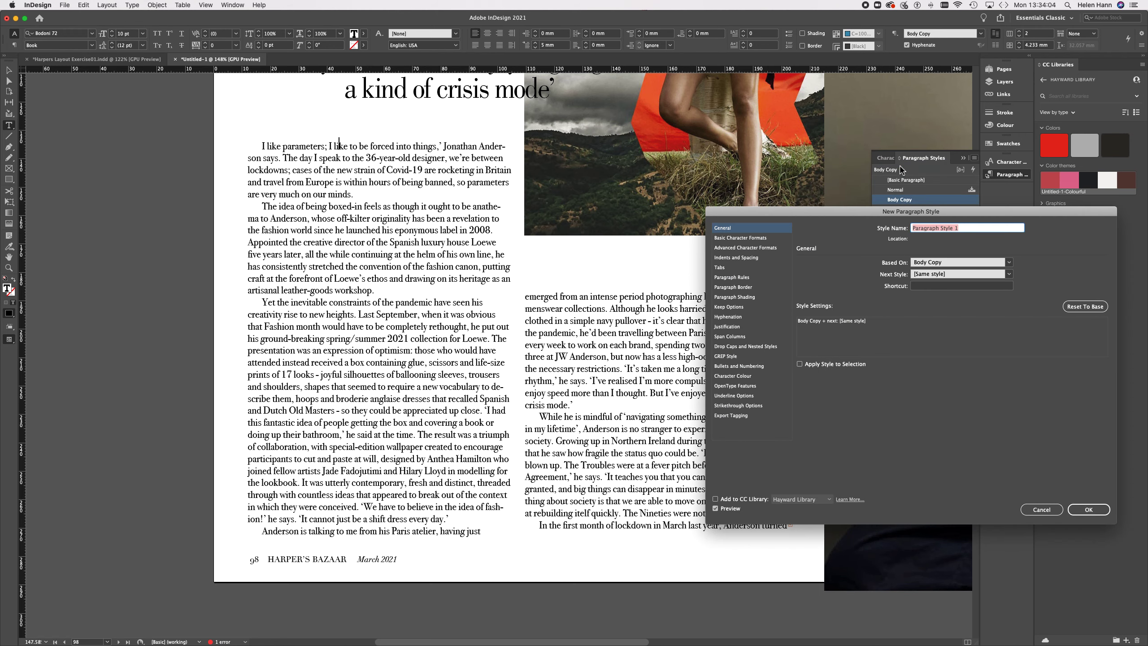
left_click(973, 228)
left_click_drag(973, 228, 844, 213)
key("BackSpace")
key("BackSpace")
key("BackSpace")
key("BackSpace")
key("BackSpace")
type("ara Drop Cap")
Step: Set the new style's first line indent to 0 mm and its drop cap to 5 lines and 1 character, then create it
left_click(740, 257)
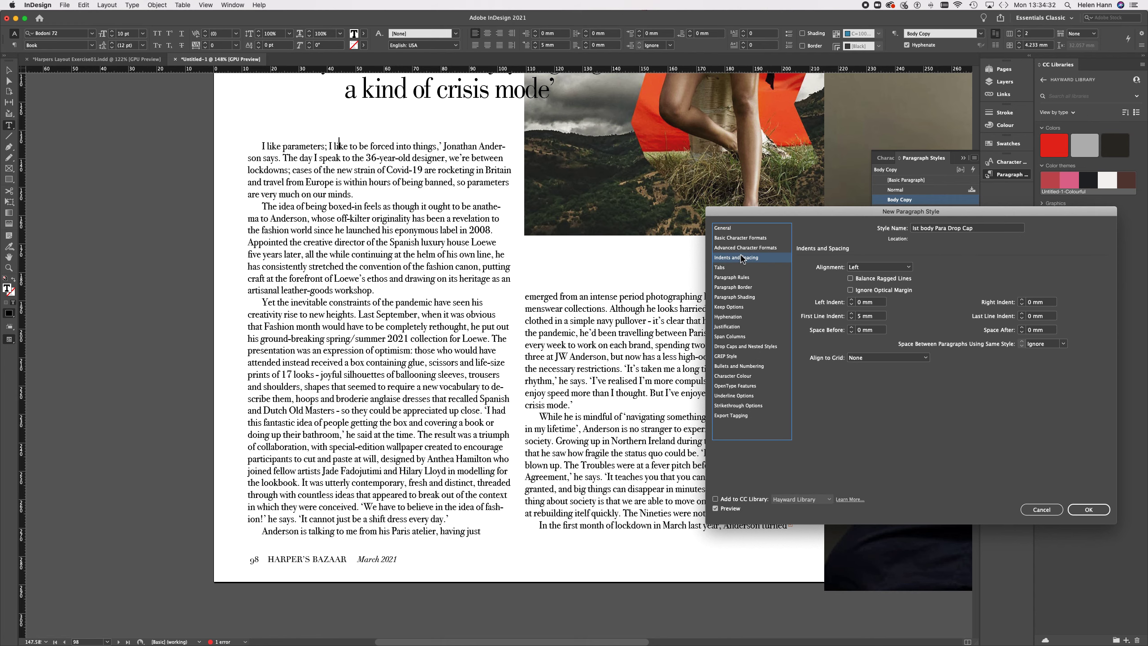
double_click(865, 315)
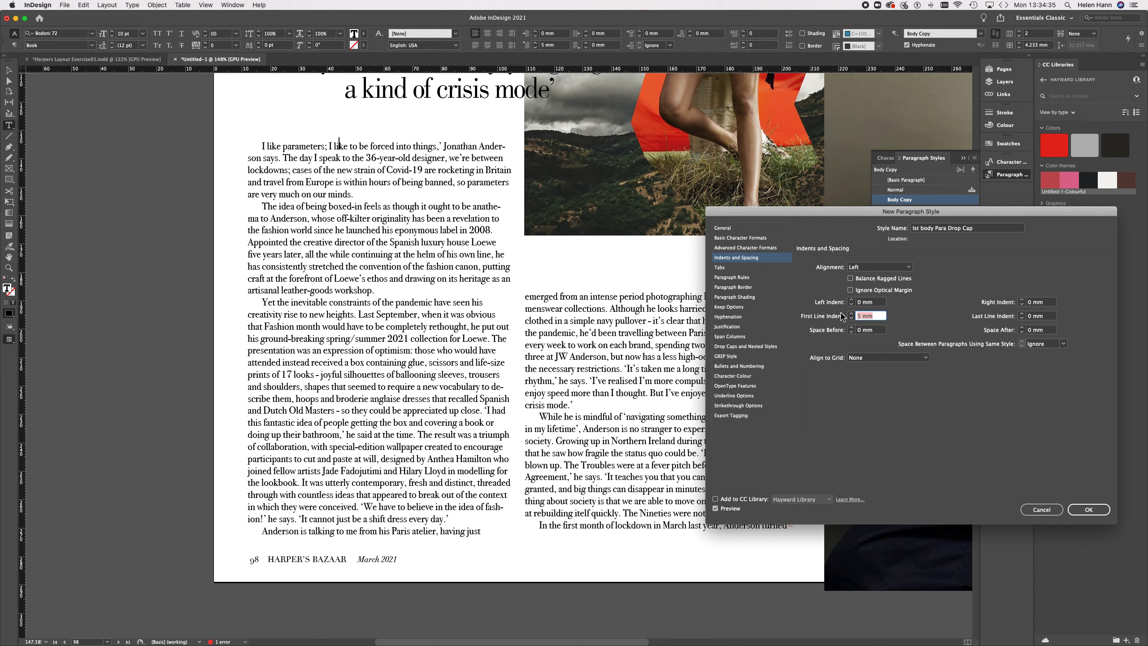
type("0")
left_click(753, 346)
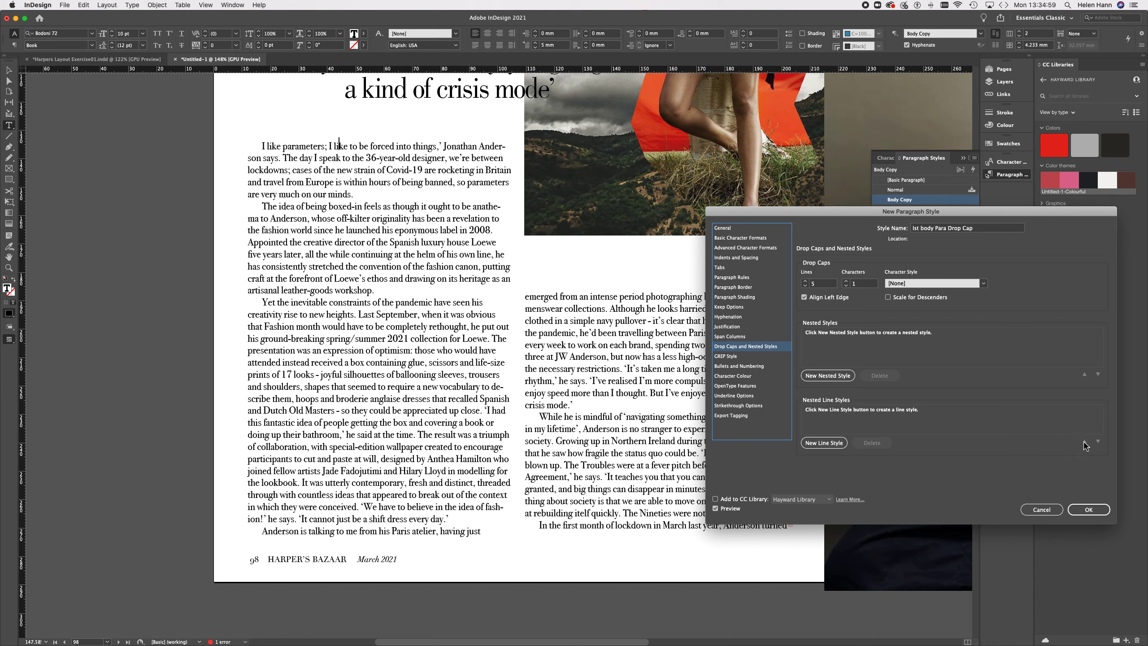
left_click(1089, 509)
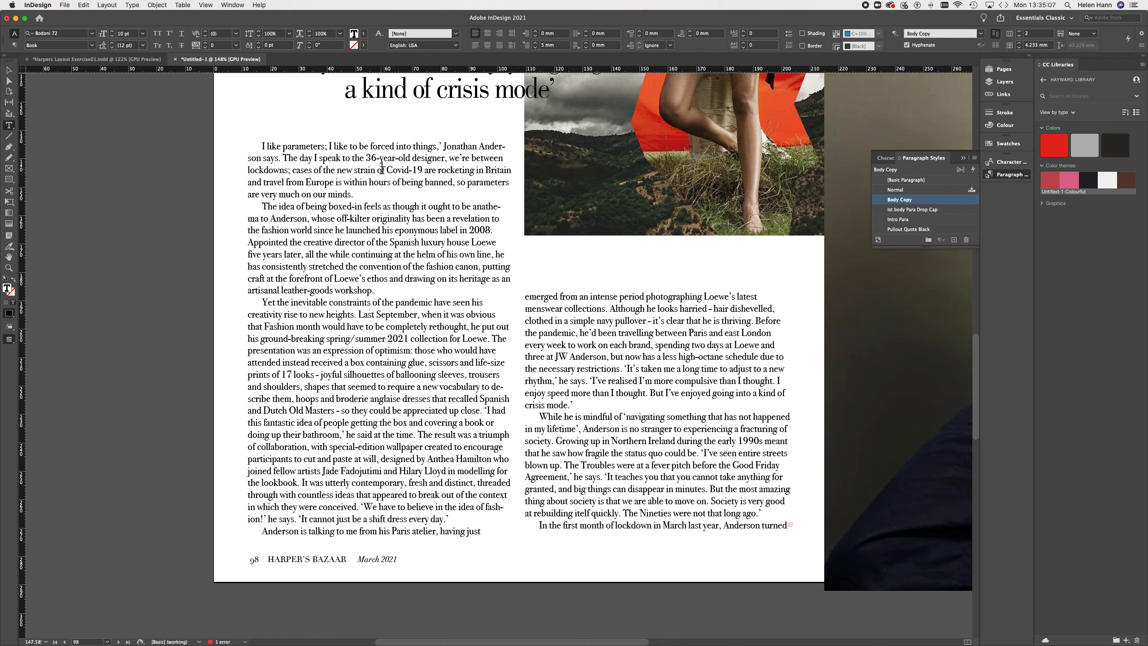
Step: Apply 1st body Para Drop Cap to the opening paragraph and compare its initial with the one in Harpers Layout Exercise01.indd
left_click(917, 214)
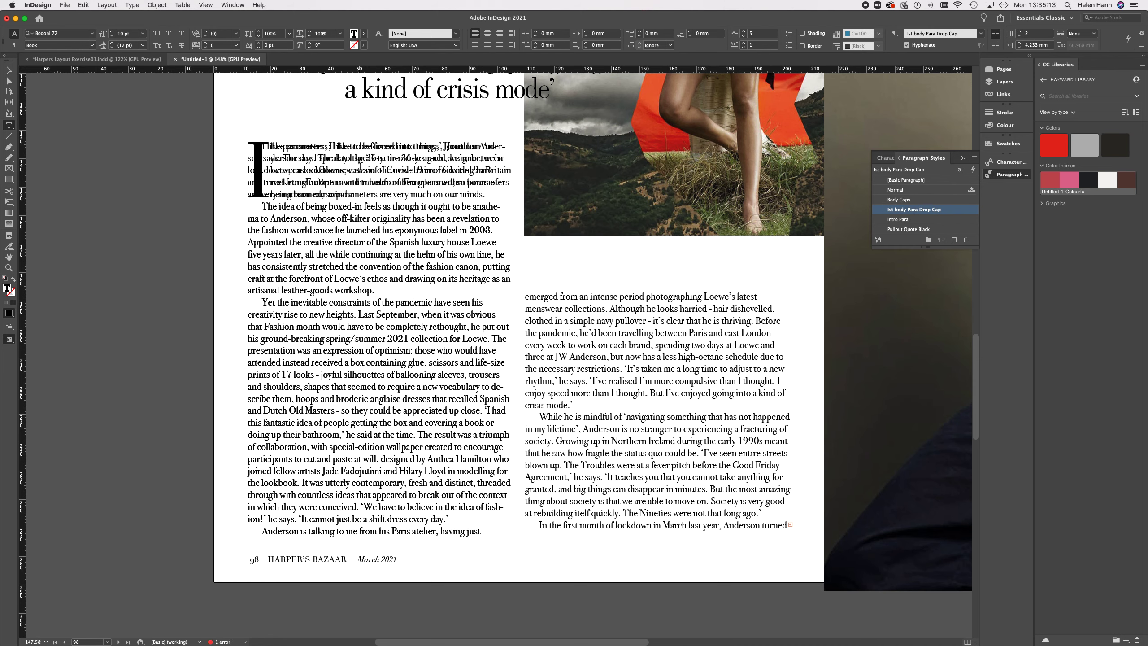
key("super+z")
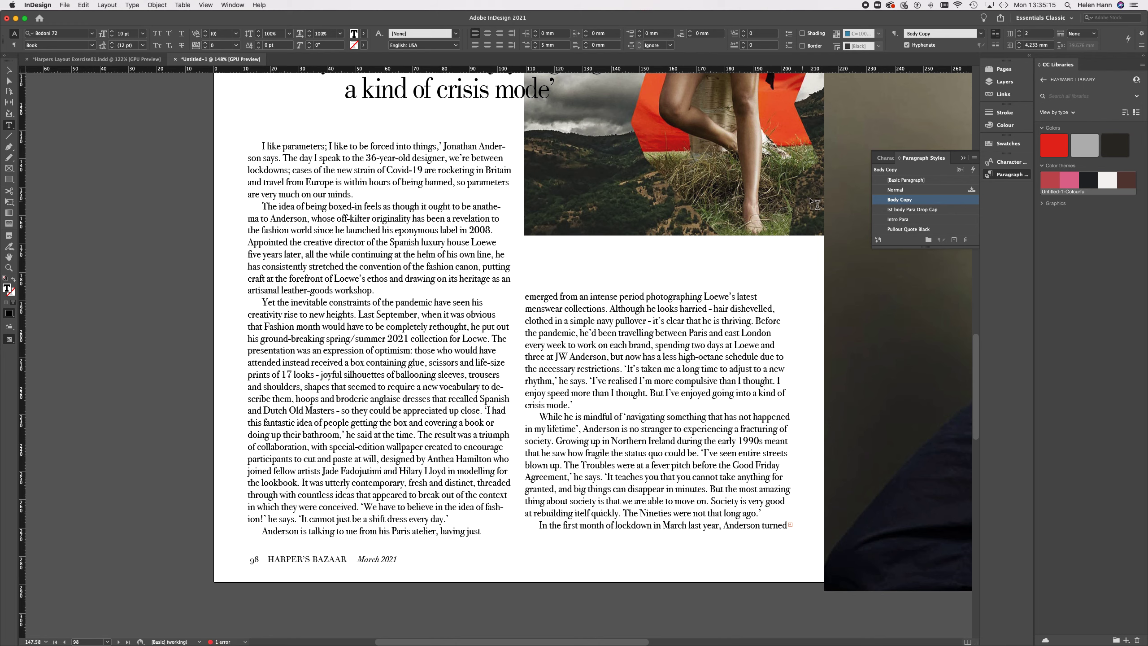
left_click(901, 211)
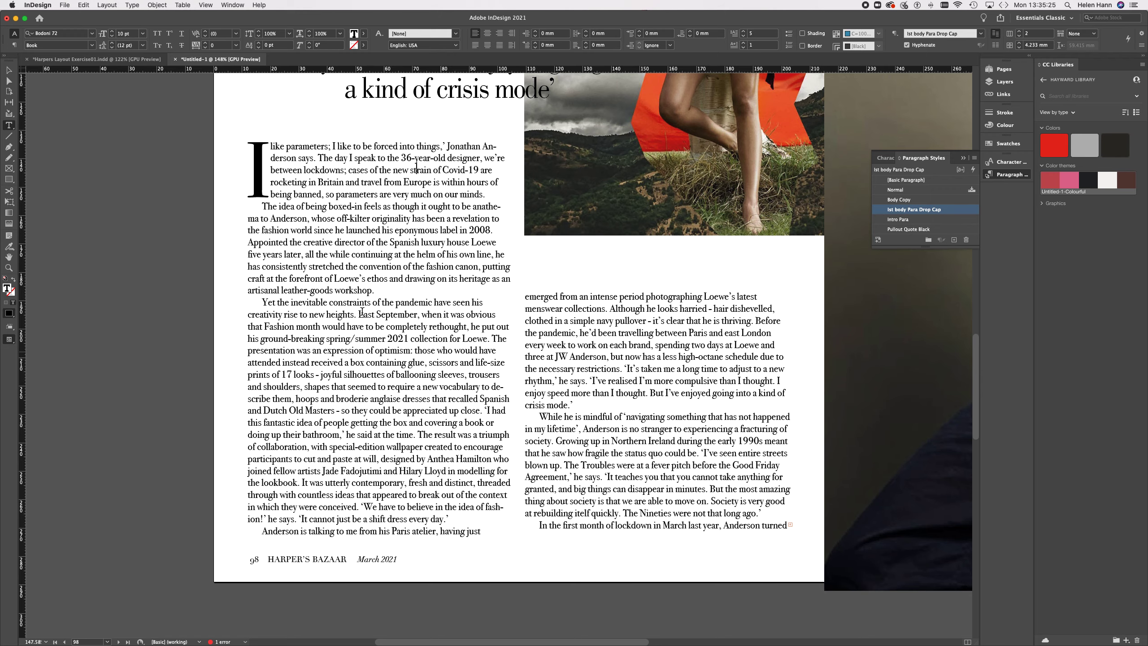
left_click(97, 60)
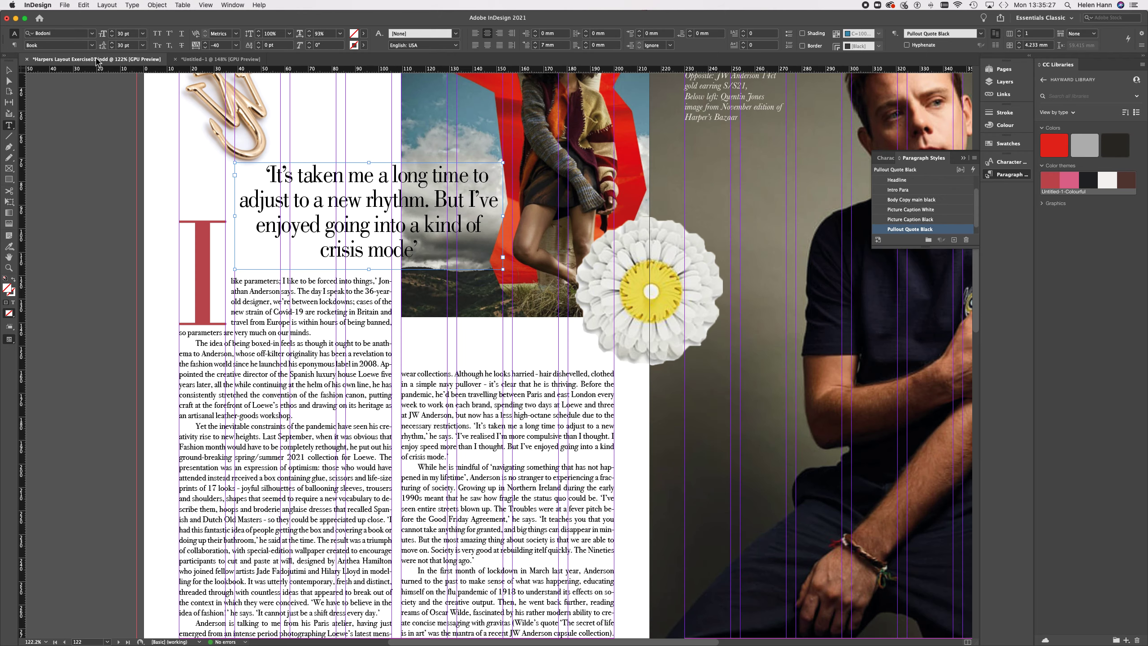
left_click(228, 60)
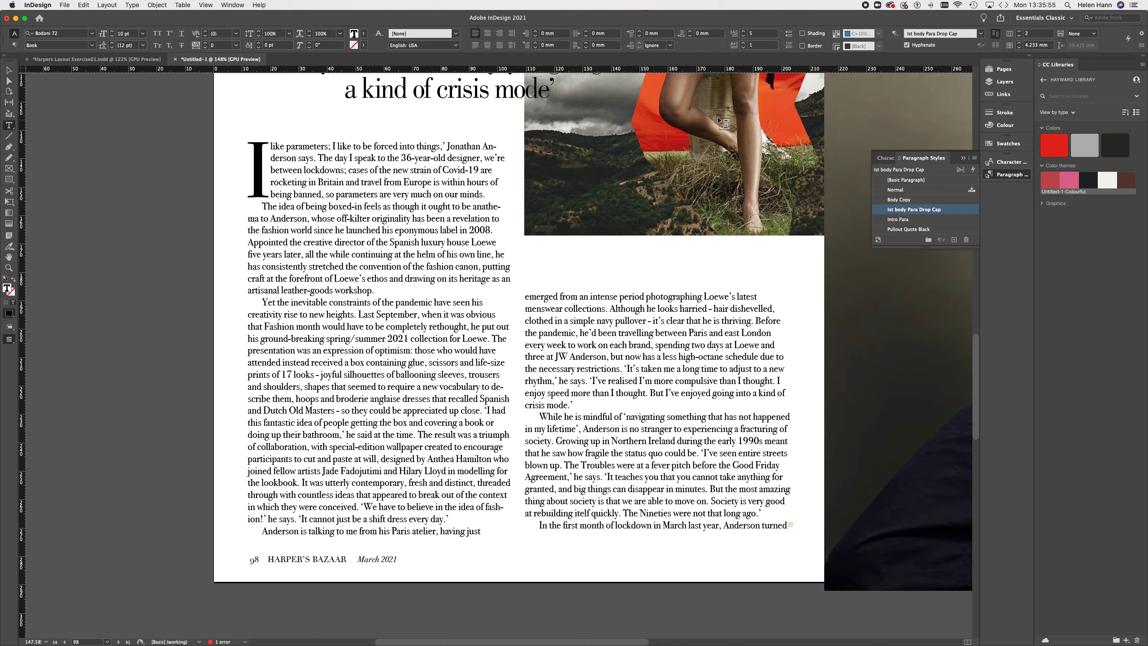
Step: With nothing selected, start a new character style named Drop Cap
left_click(886, 158)
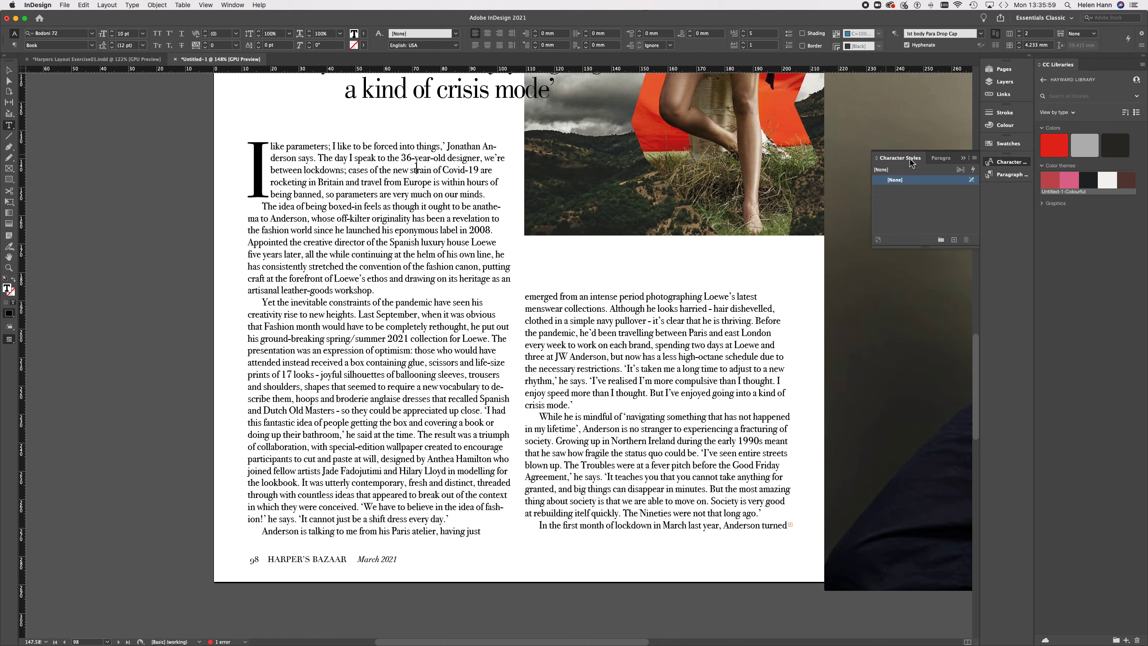
left_click(9, 70)
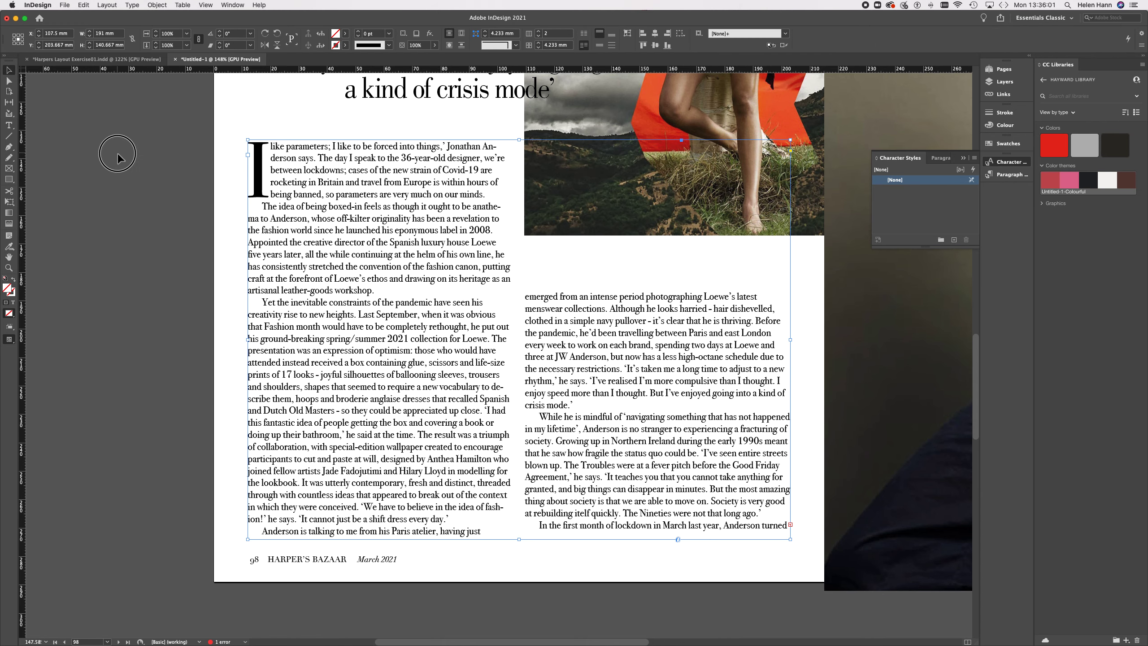
left_click(117, 156)
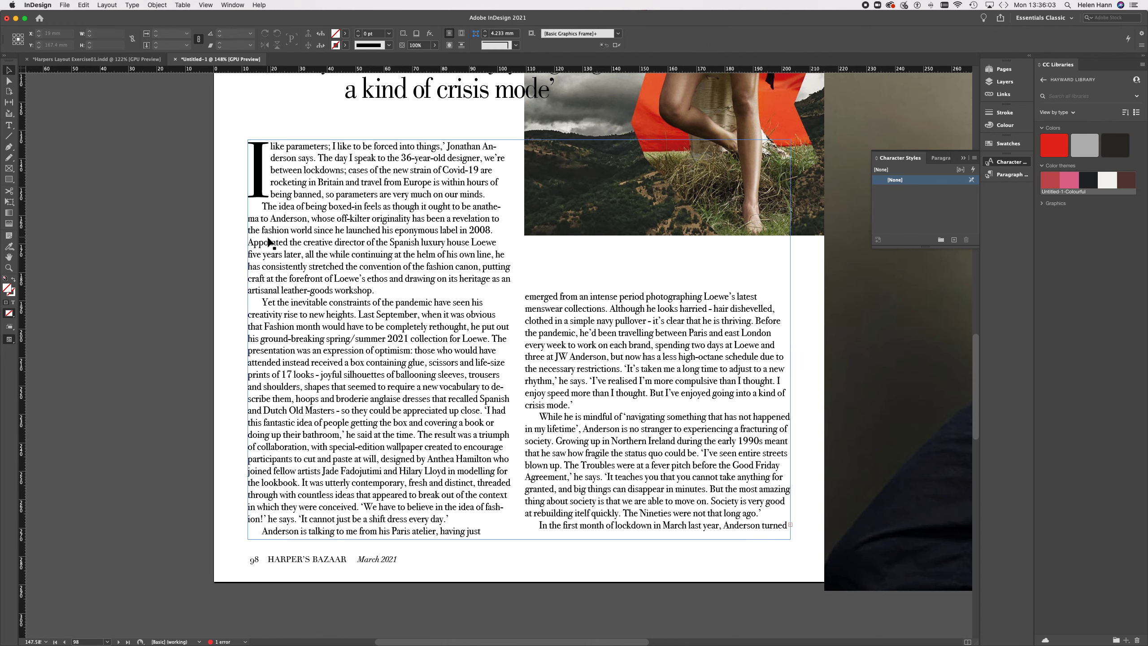
left_click(974, 158)
left_click(1008, 166)
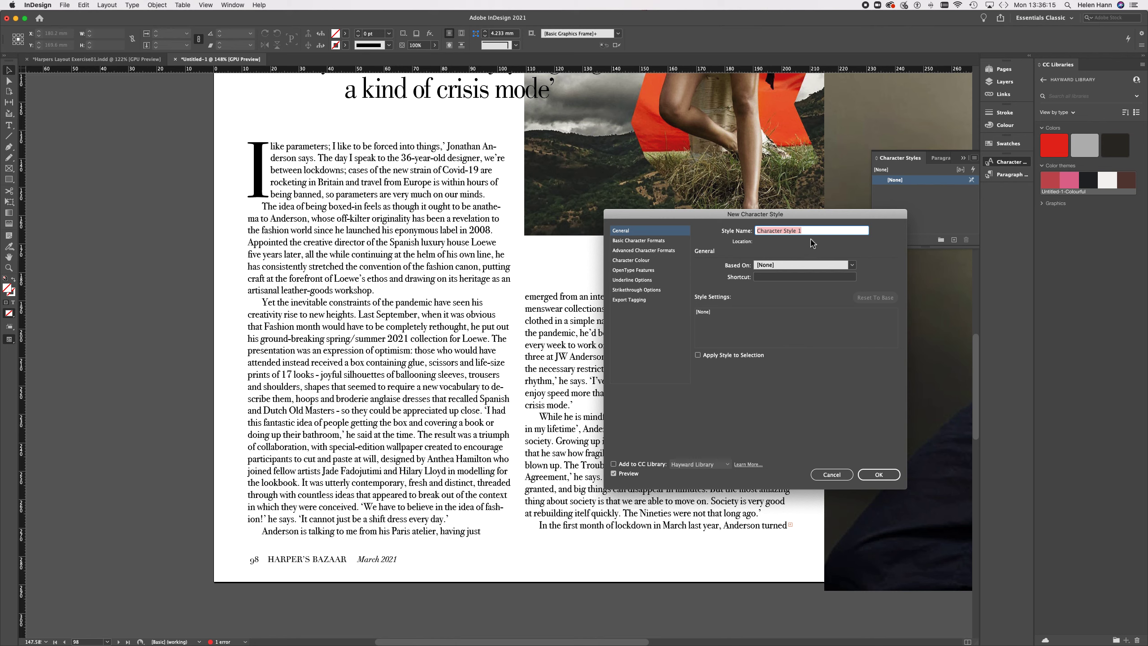
type("Drop Cap")
Step: Set the Drop Cap character style's size to 18 pt and its colour to C=19 M=79 Y=56 K=8, then create it
left_click(656, 241)
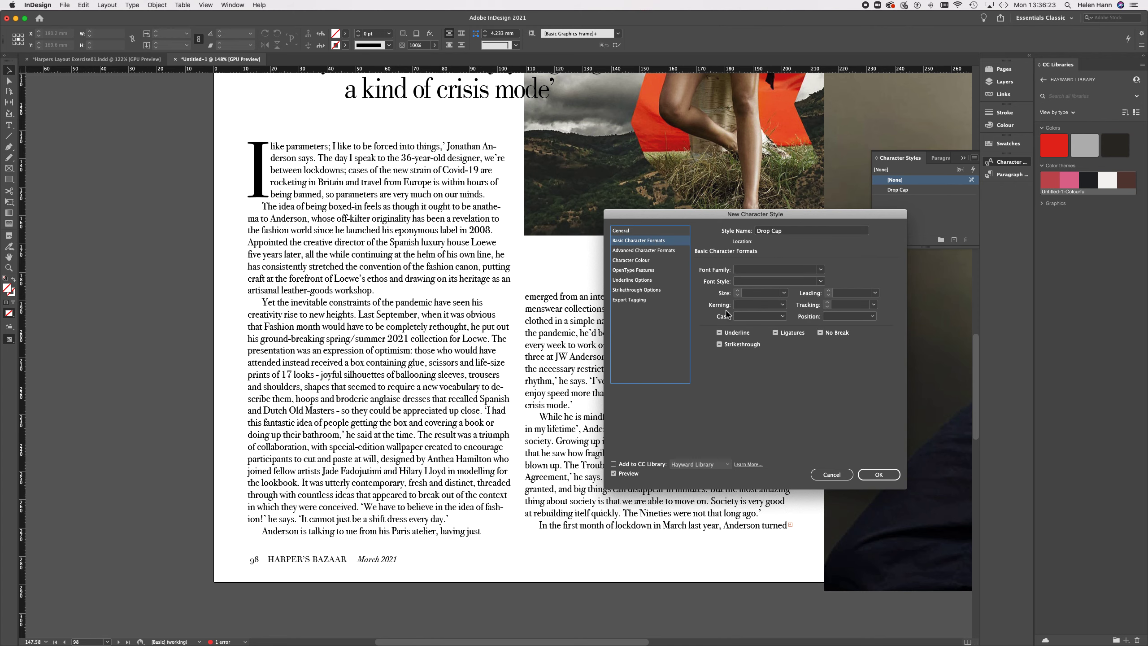
left_click(786, 293)
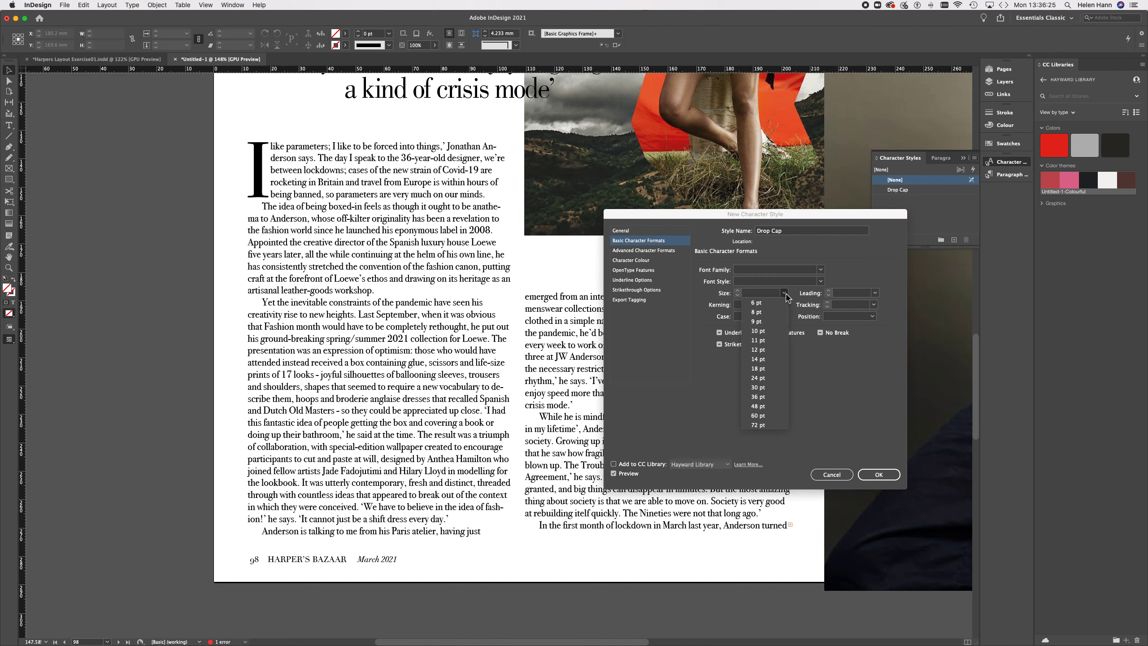
left_click(774, 370)
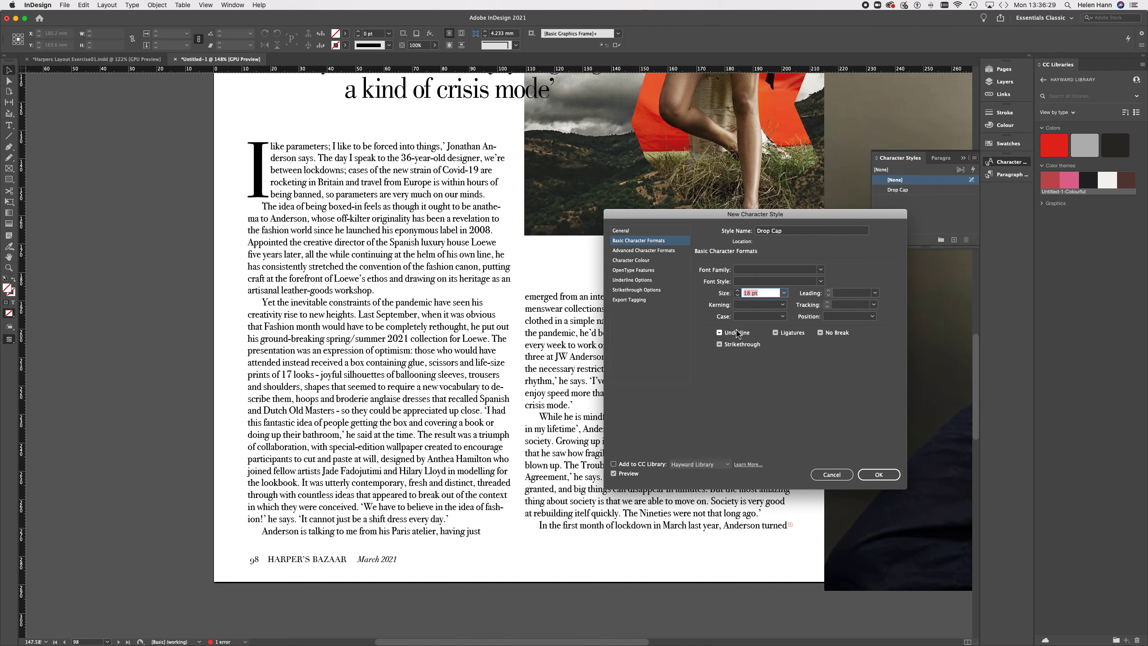
left_click(636, 261)
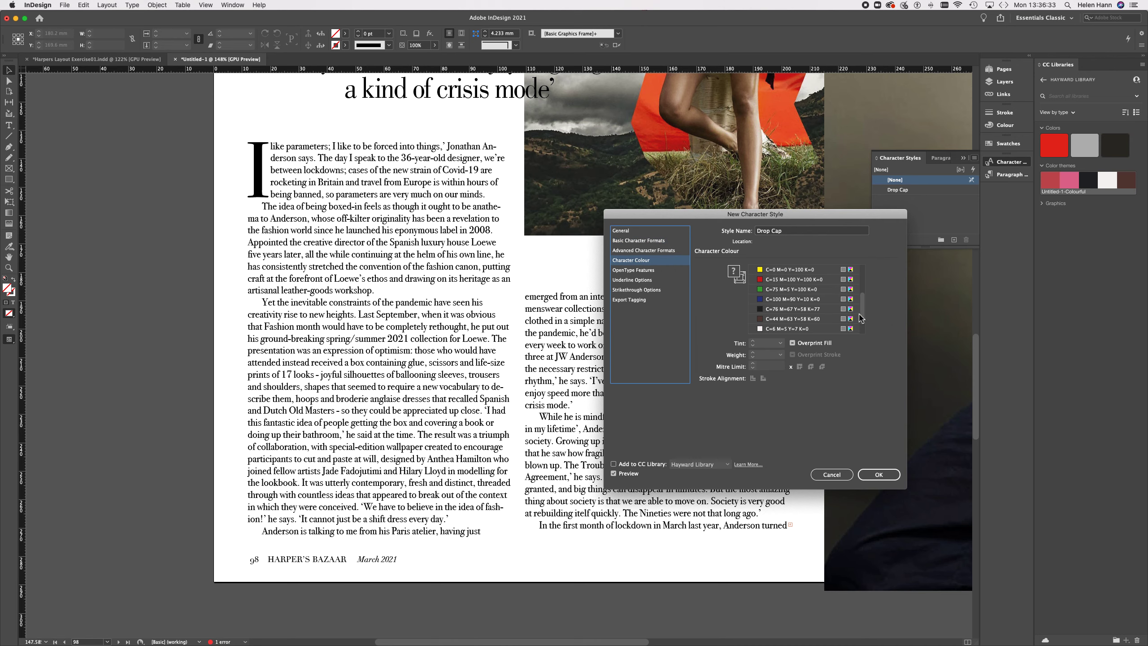
left_click_drag(862, 316, 864, 339)
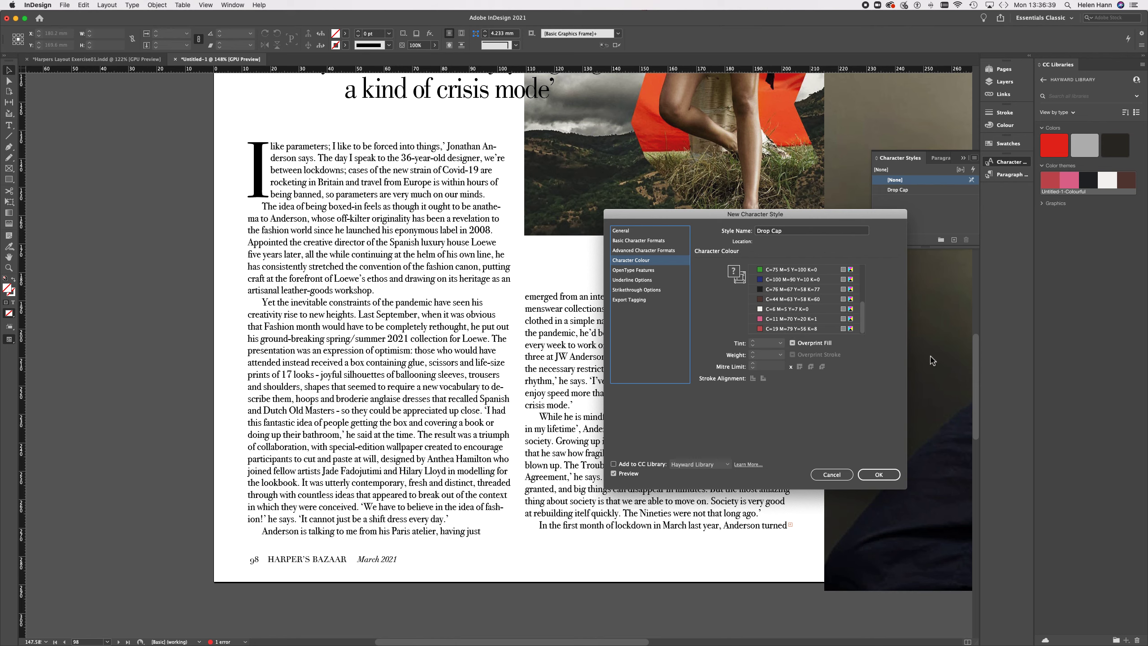
left_click(772, 329)
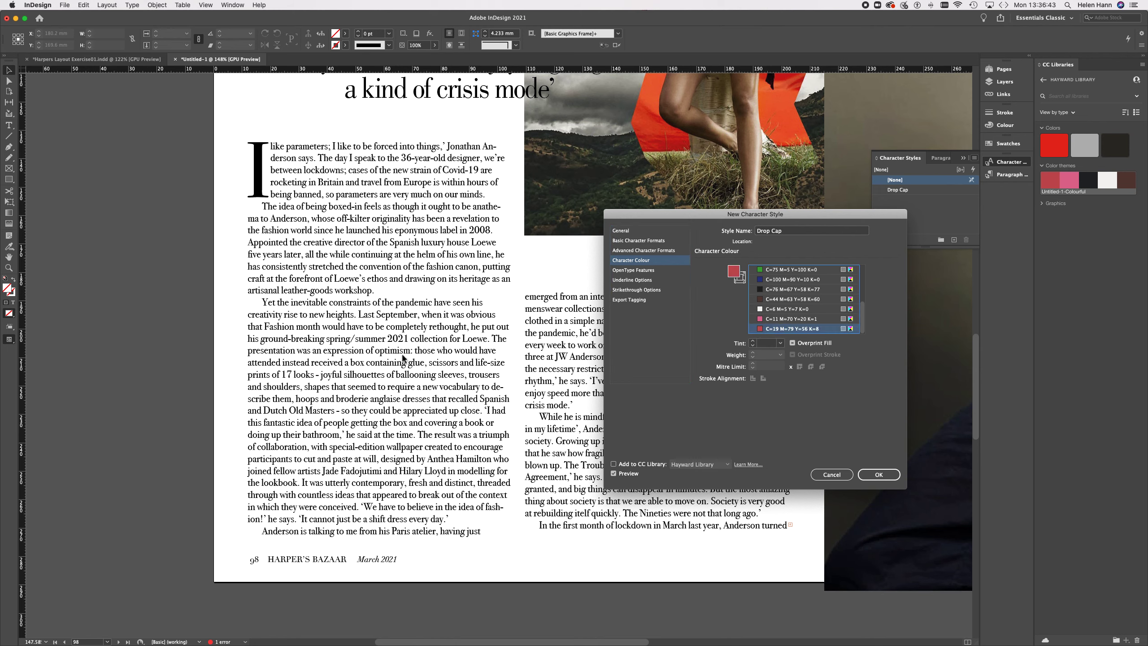
left_click(879, 474)
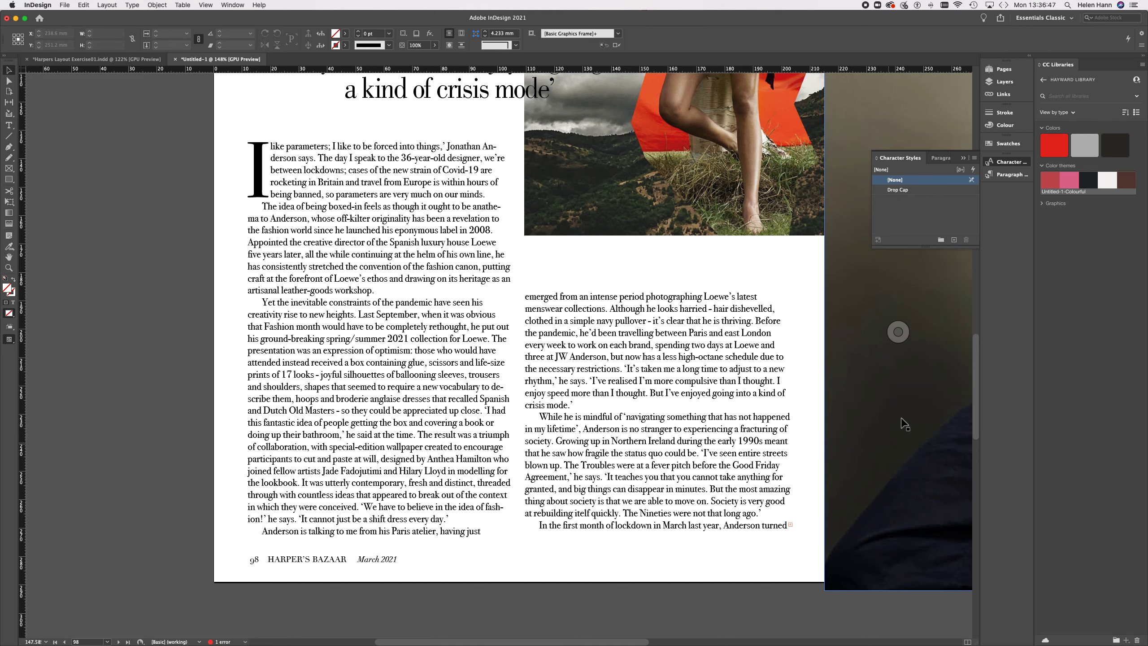
Step: Edit the 1st body Para Drop Cap paragraph style so its drop cap uses the Drop Cap character style
left_click(944, 159)
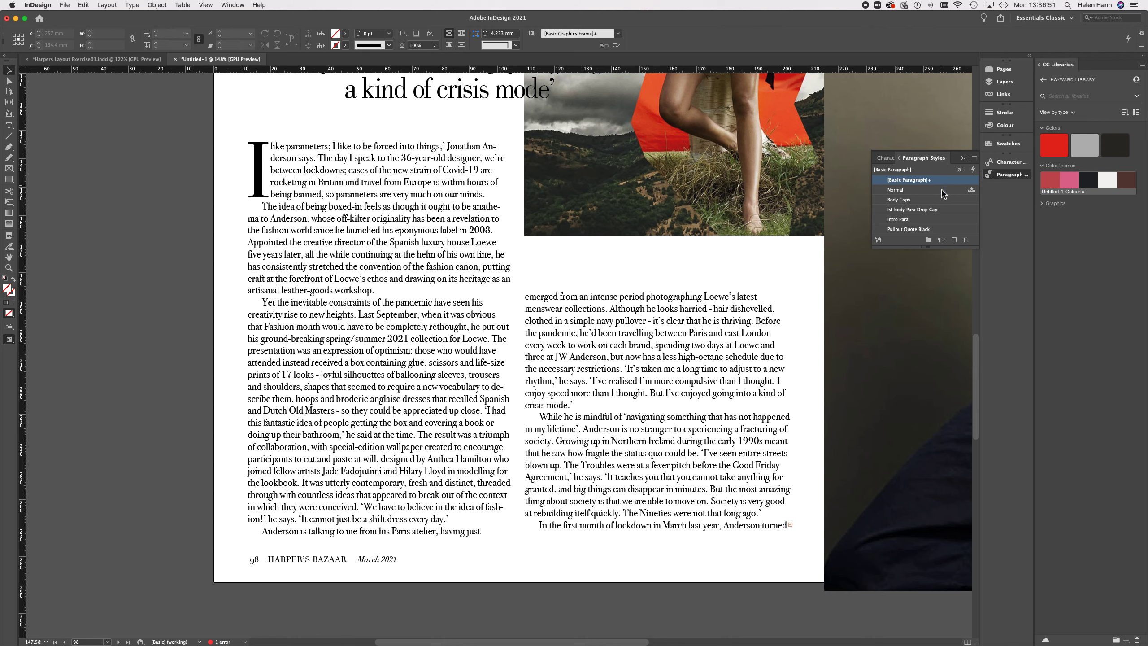
left_click(360, 150)
left_click(99, 153)
key("t")
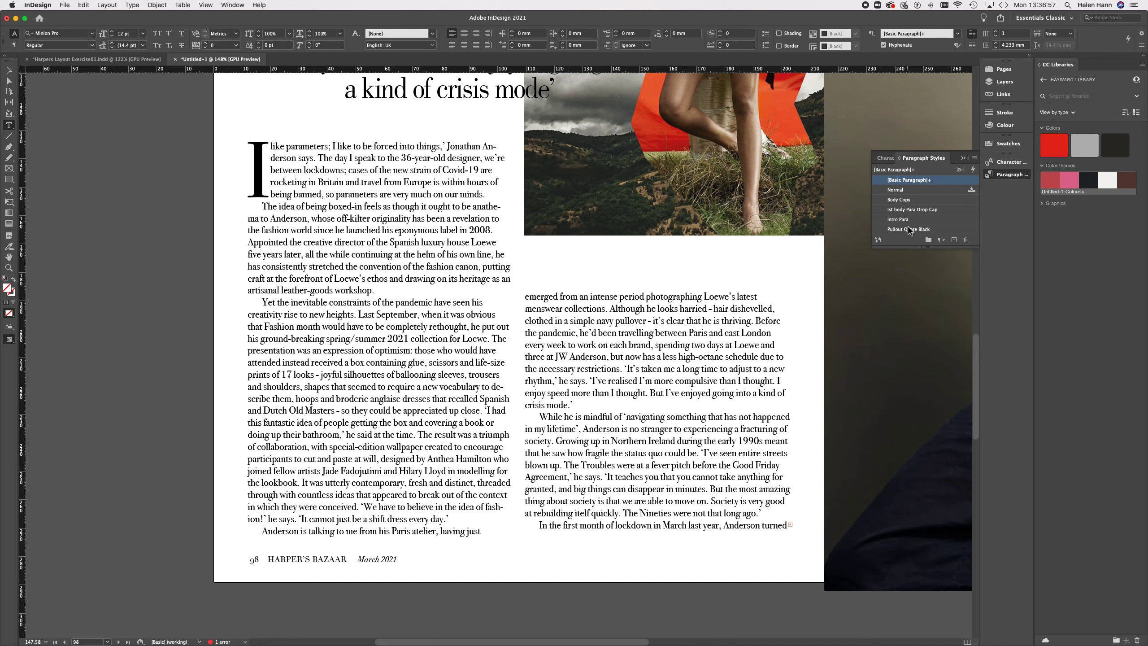
left_click(924, 210)
double_click(924, 210)
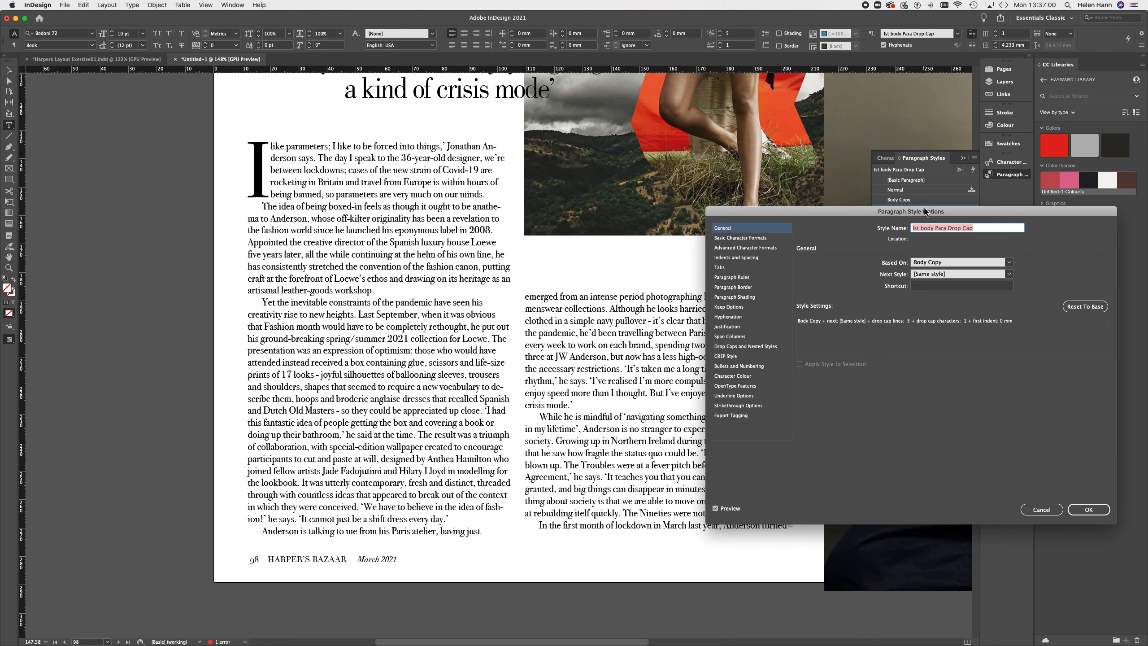
left_click(731, 239)
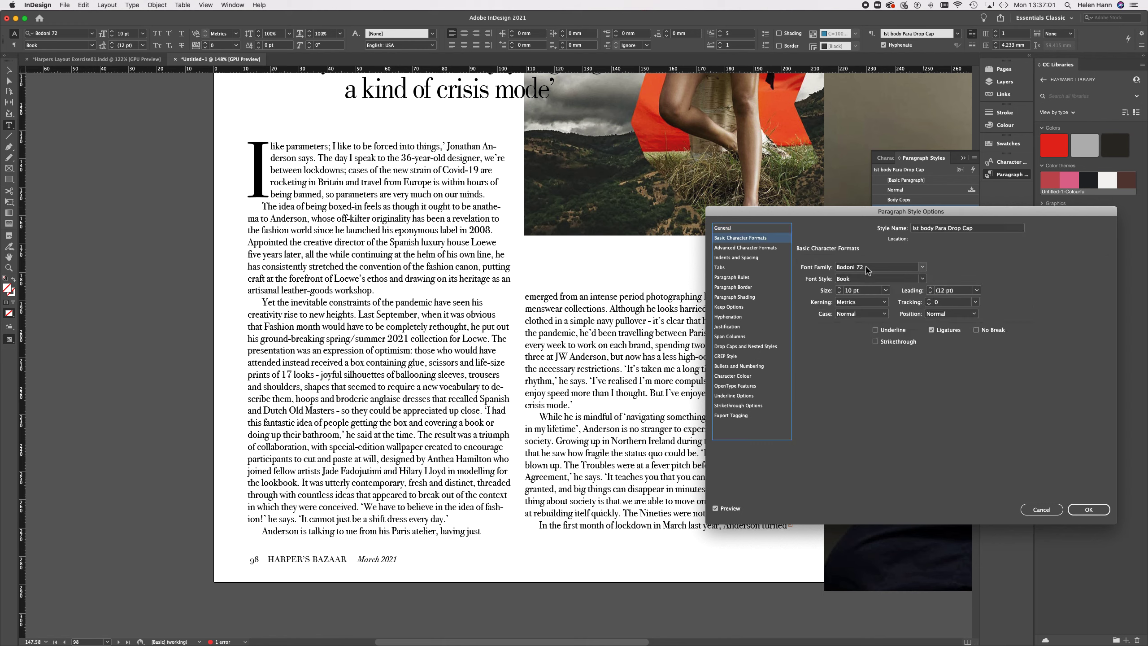
left_click(742, 349)
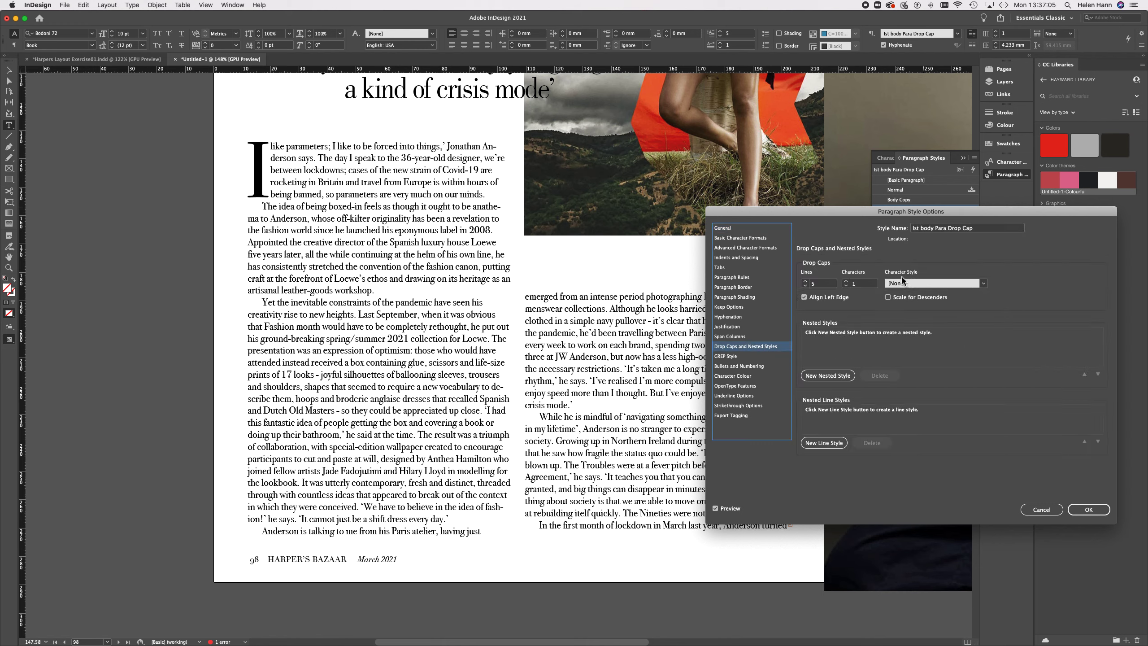
left_click(981, 283)
left_click(963, 302)
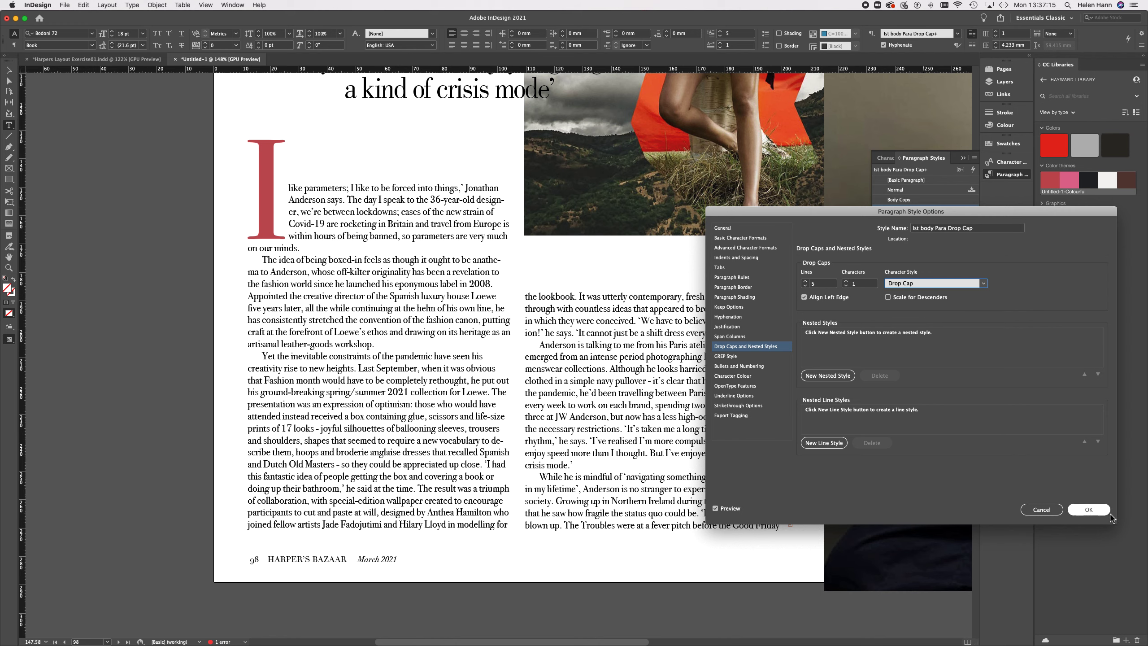
left_click(1088, 509)
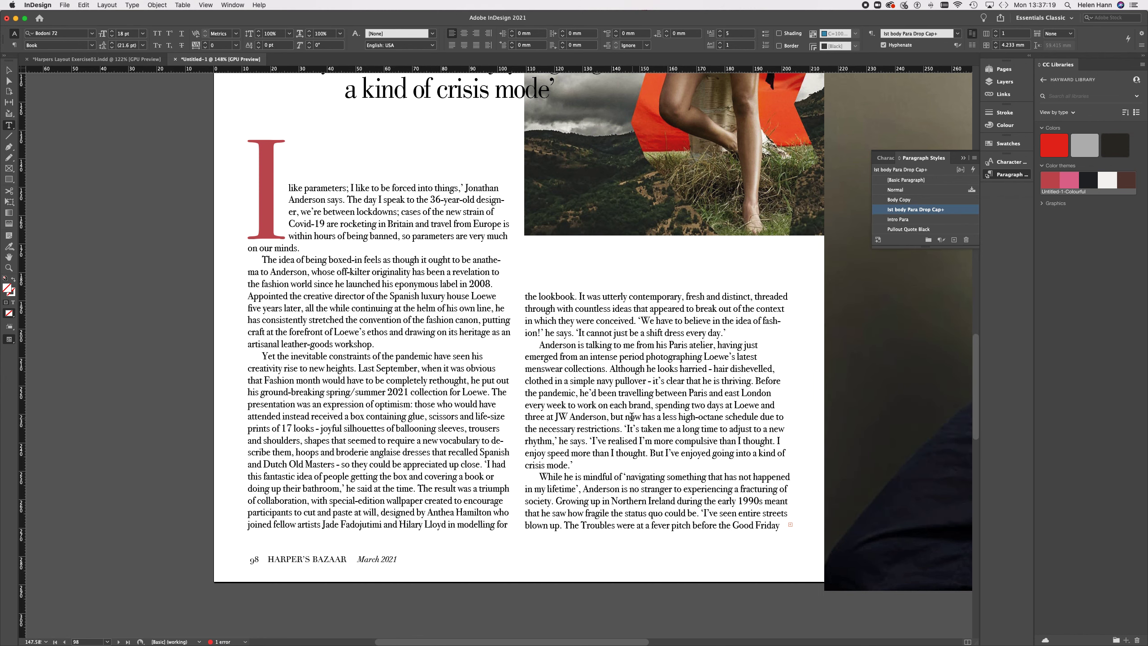
Step: Apply the 1st body Para Drop Cap style to the second-column paragraph beginning "Anderson is talking to me"
left_click(564, 346)
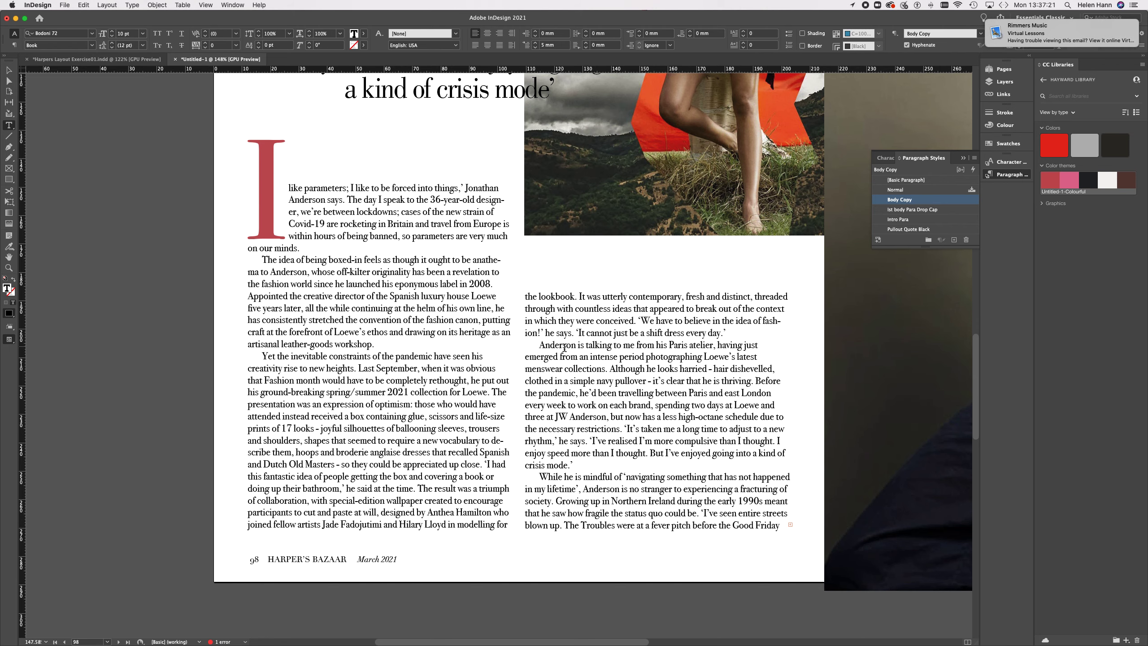
left_click(933, 210)
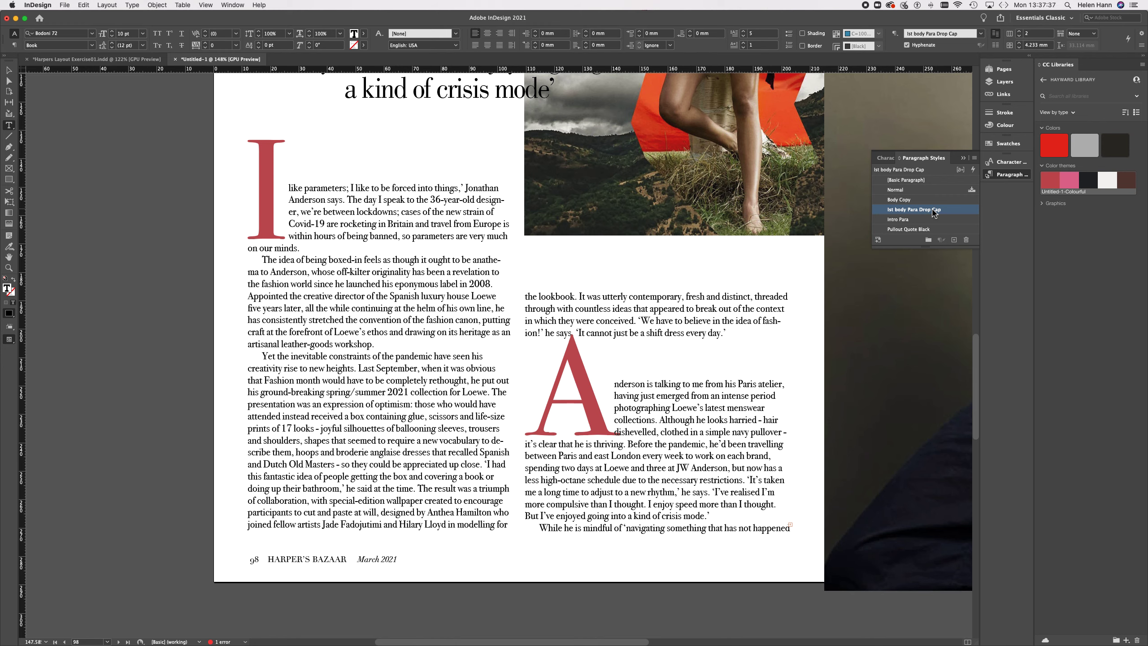
Step: Edit the Drop Cap character style, trying C=11 M=70 Y=20 K=1 before setting its colour to C=100 M=90 Y=10 K=0
left_click(884, 159)
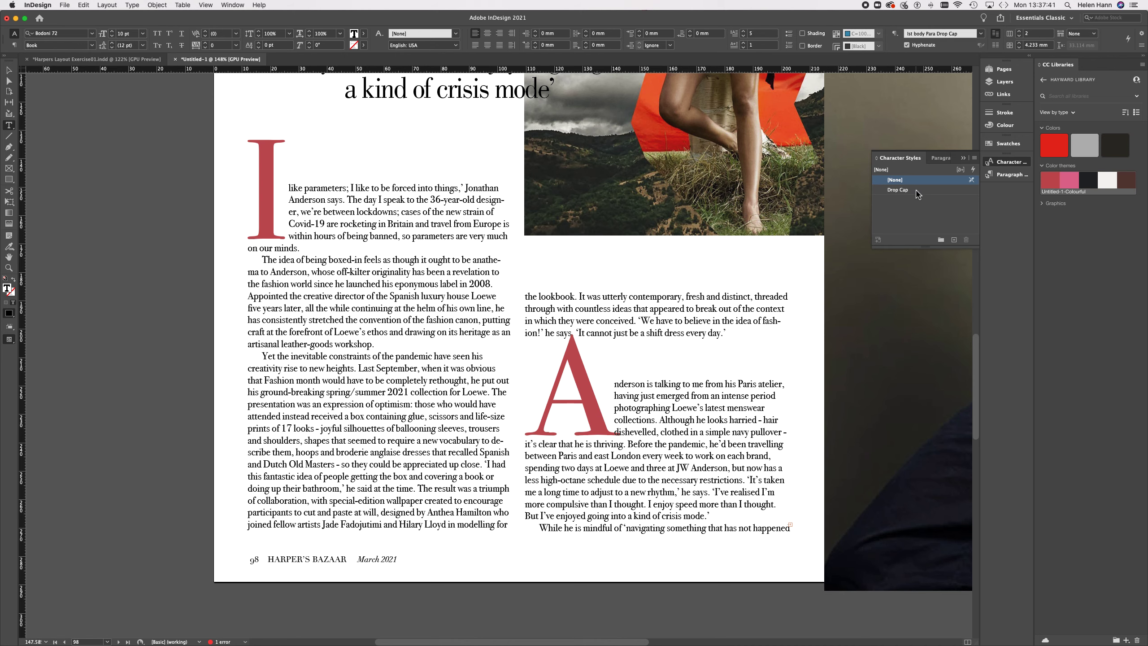
double_click(900, 190)
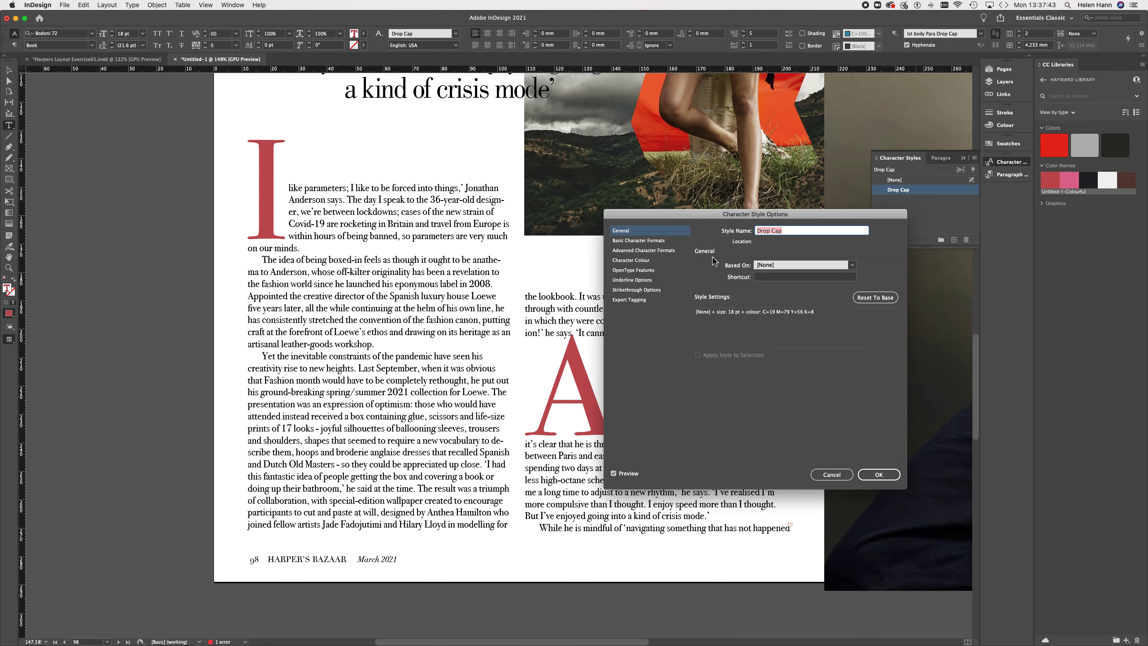
left_click(633, 261)
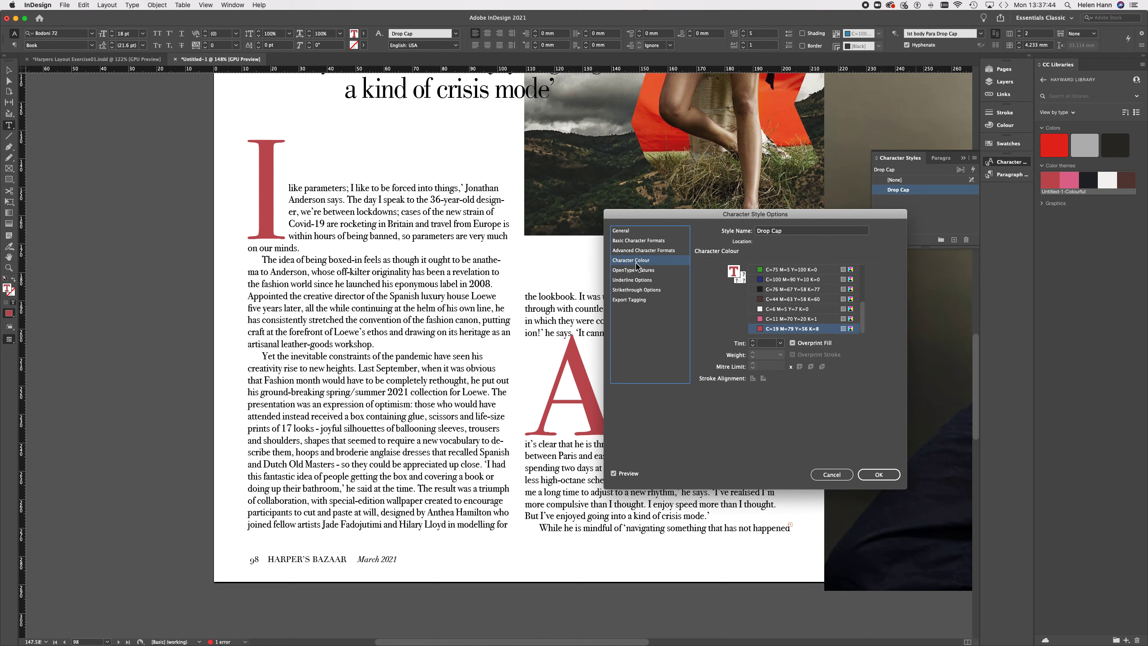
left_click(771, 318)
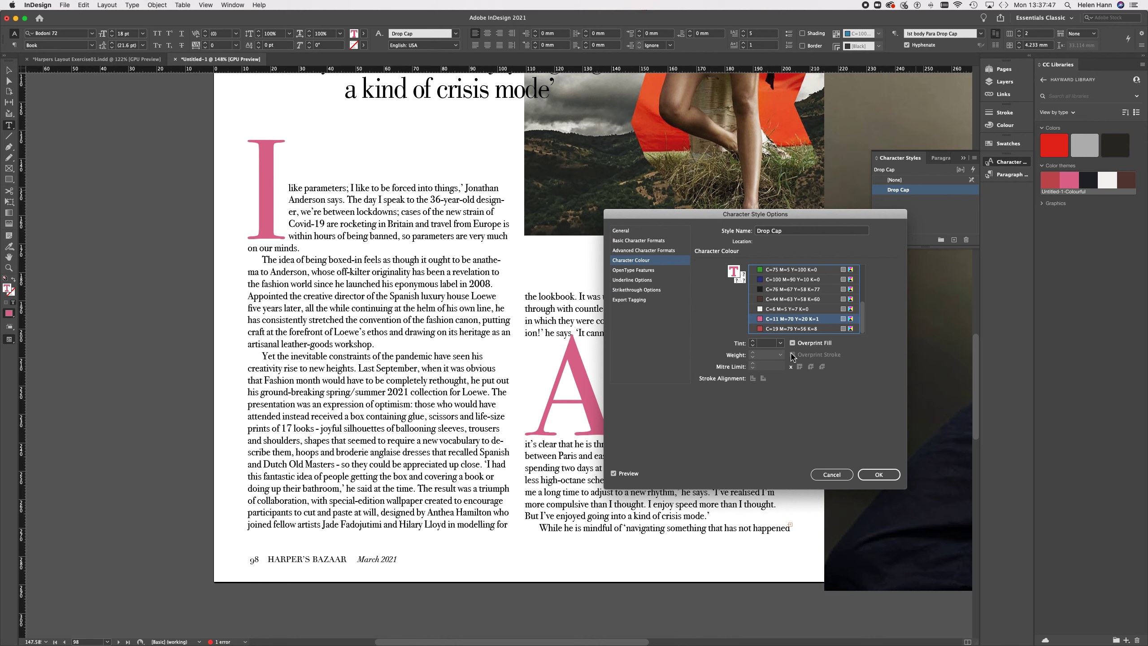
left_click(776, 280)
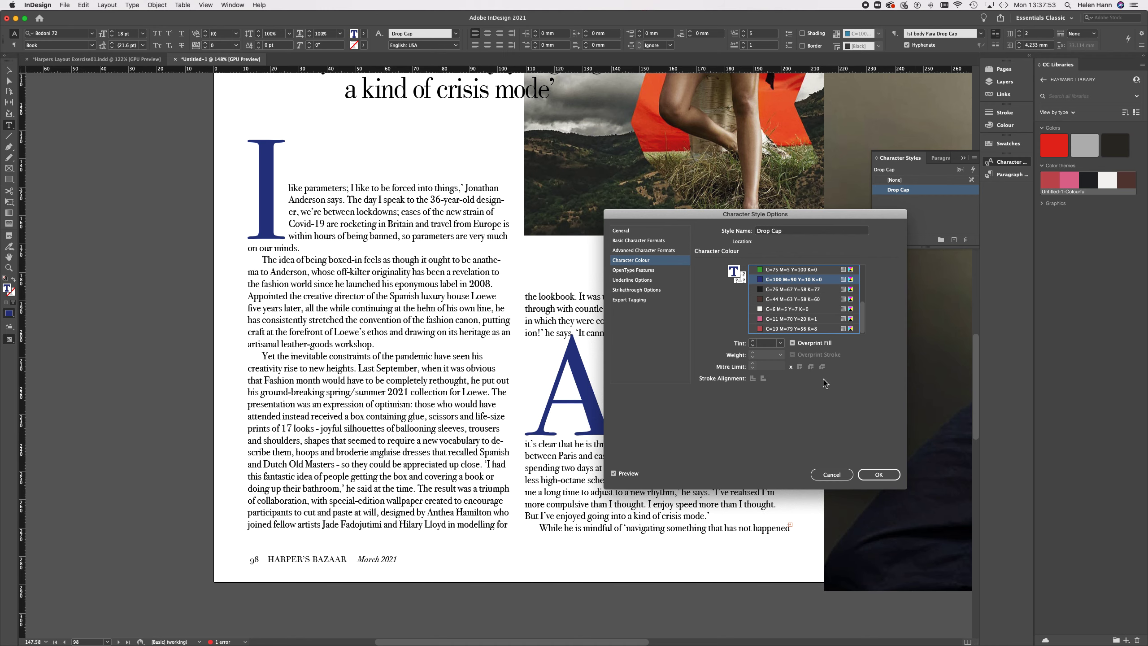
left_click(879, 474)
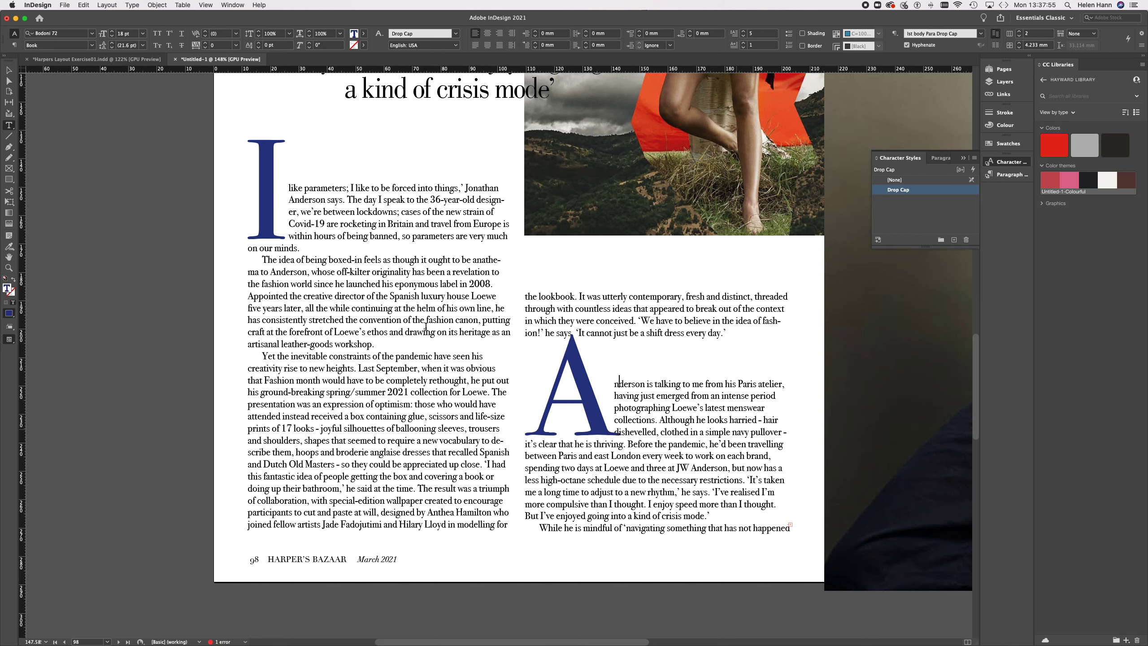
Step: With nothing selected, extract a colour theme from the photo of the model and add it to the Hayward Library
left_click(9, 247)
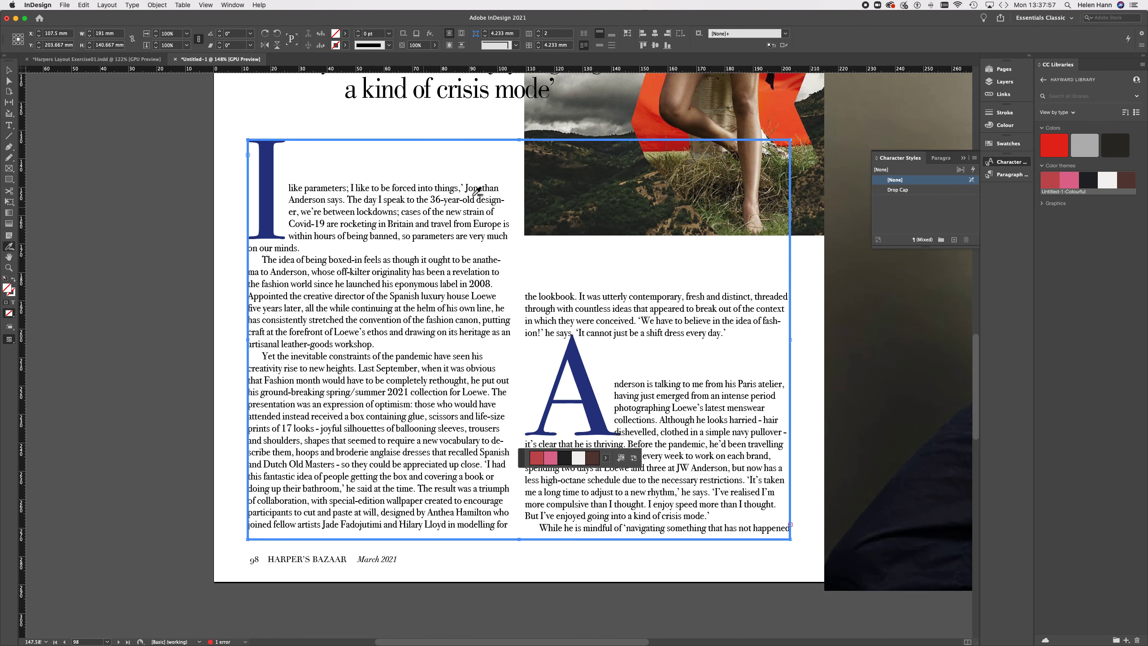
left_click(650, 111)
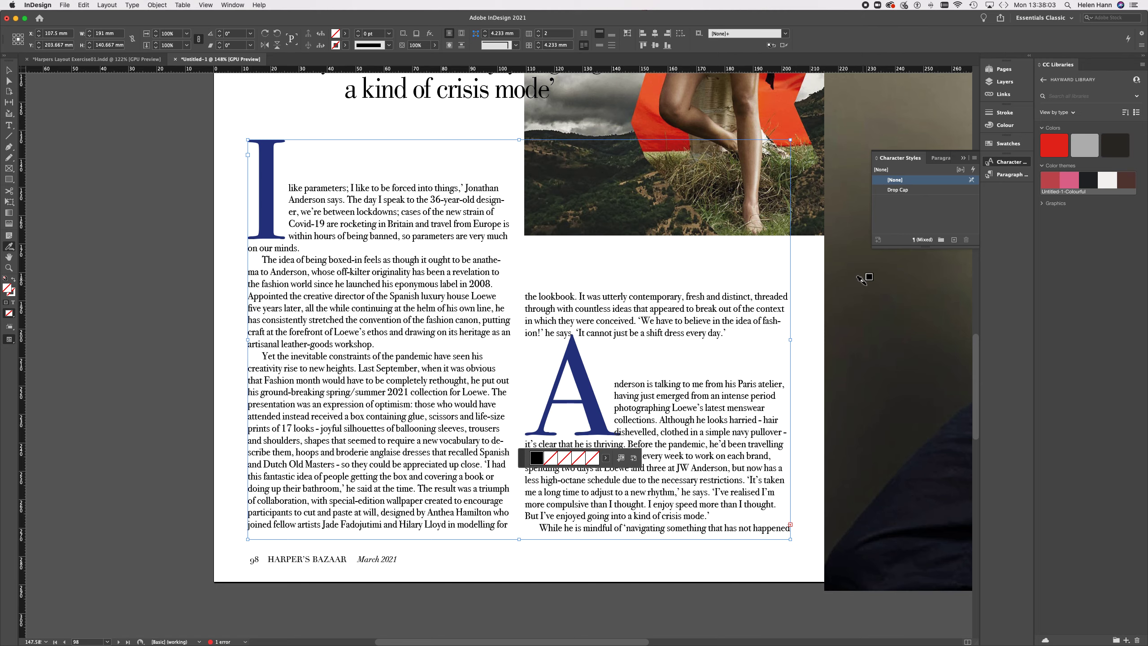
scroll(773, 136, "up", 3)
scroll(774, 133, "up", 15)
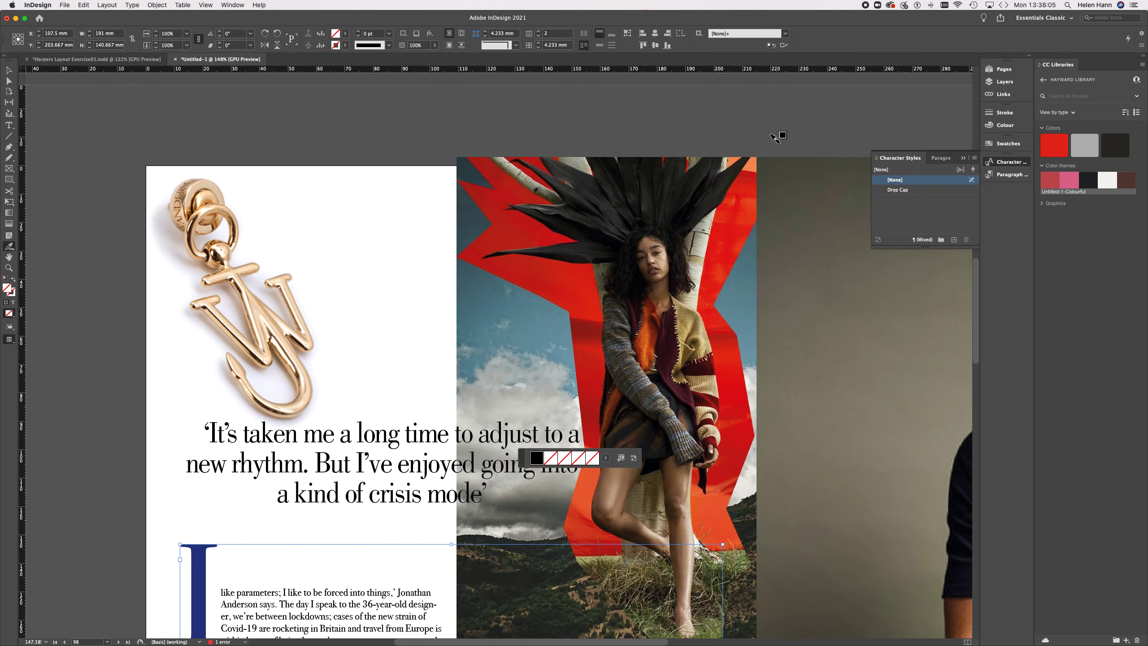
left_click(9, 70)
left_click(84, 195)
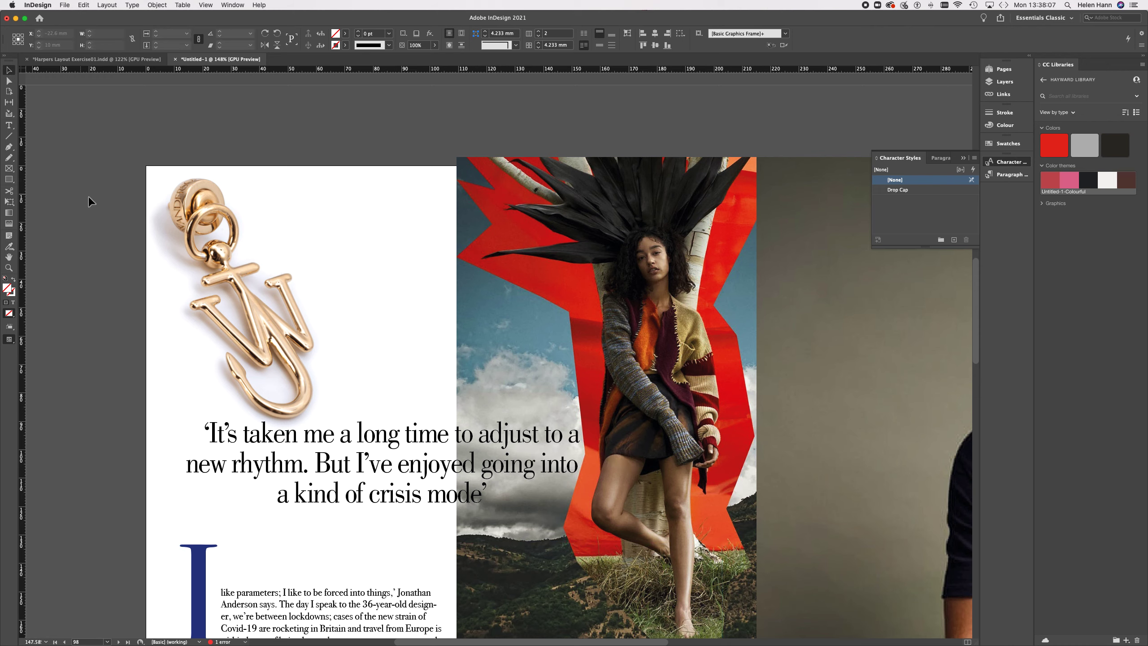
left_click(9, 248)
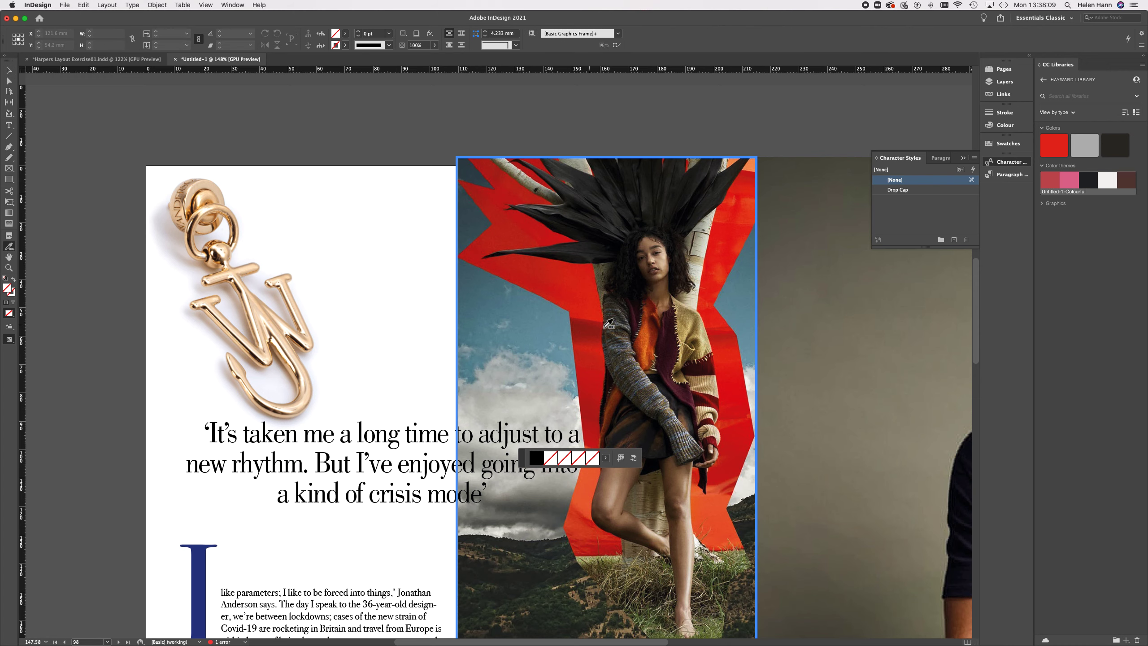
left_click(613, 319)
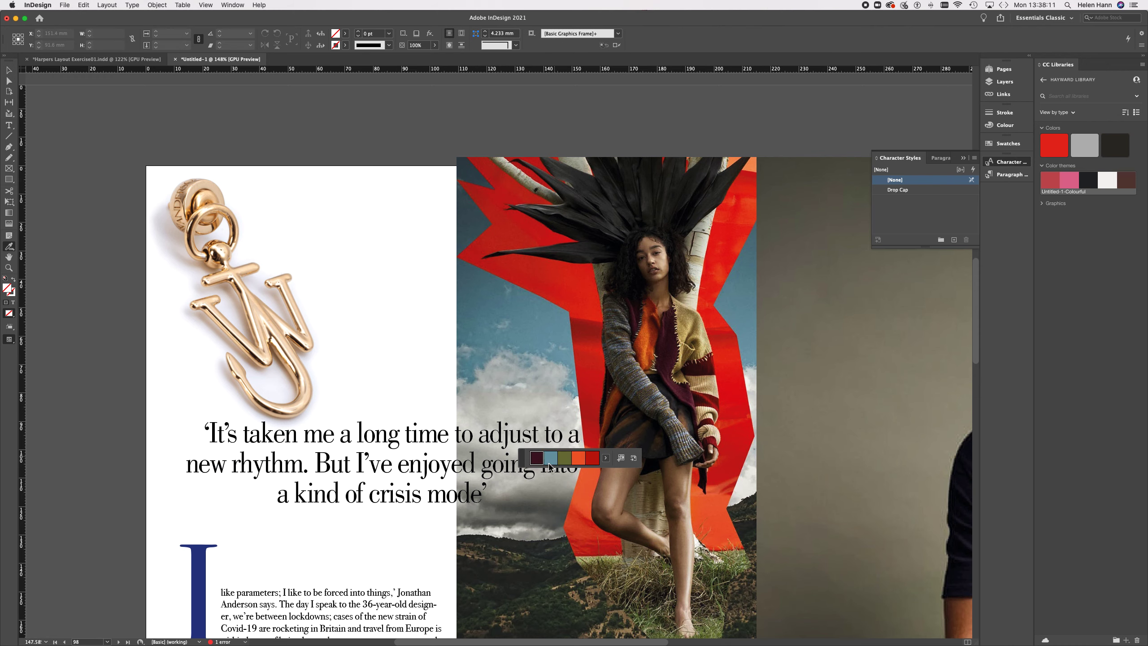
left_click(633, 458)
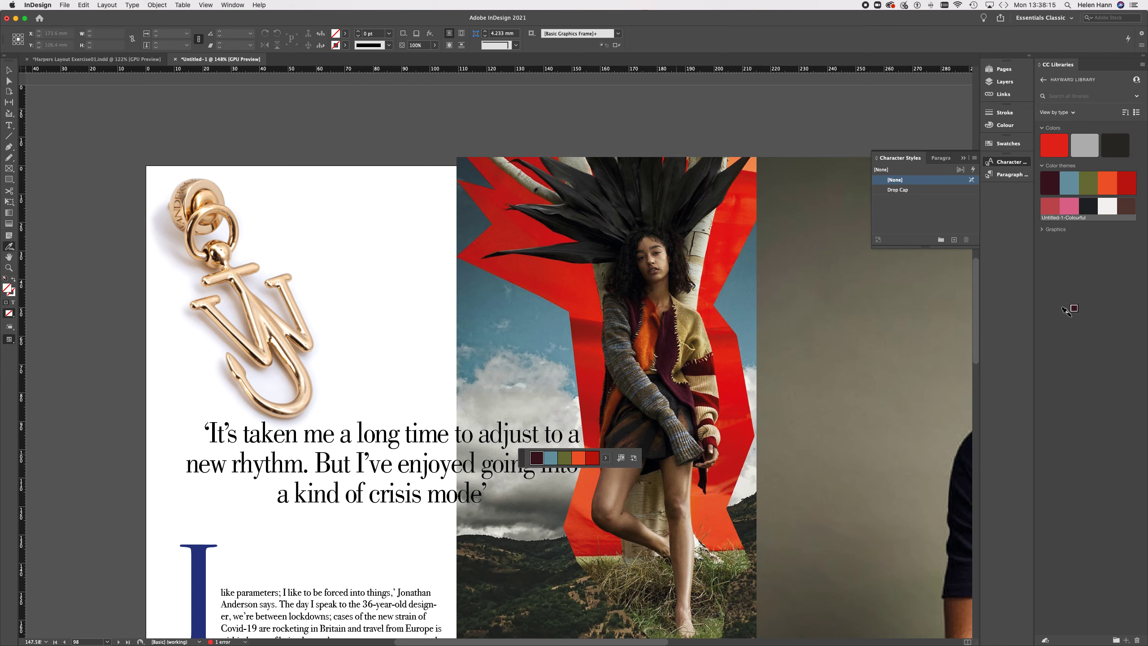
scroll(851, 278, "down", 8)
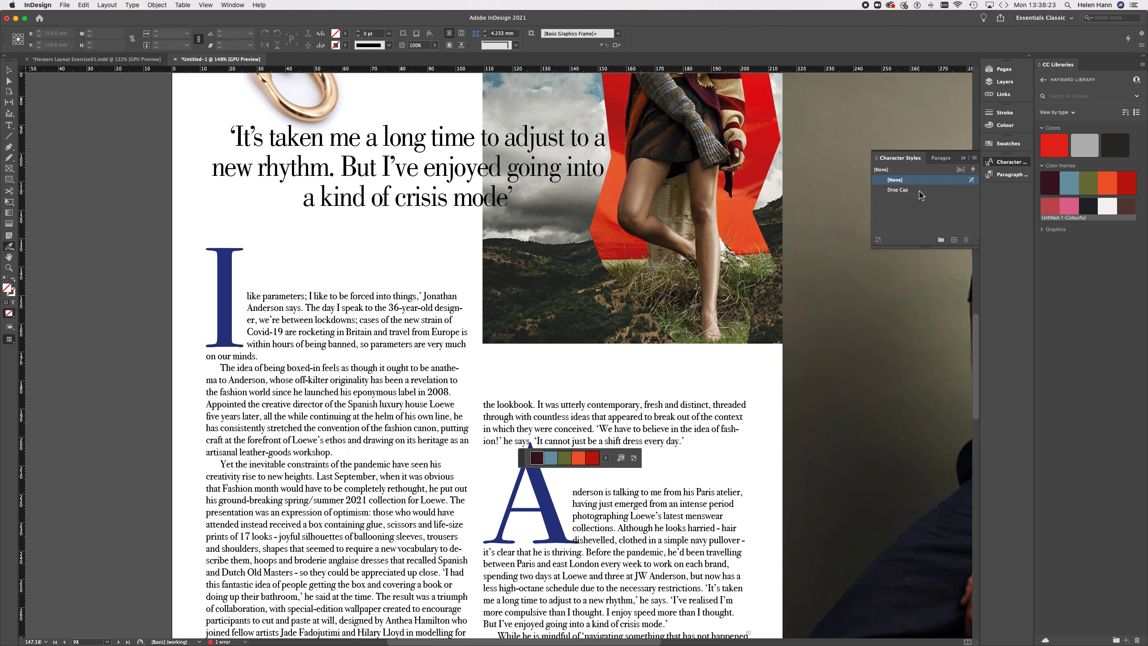
double_click(900, 190)
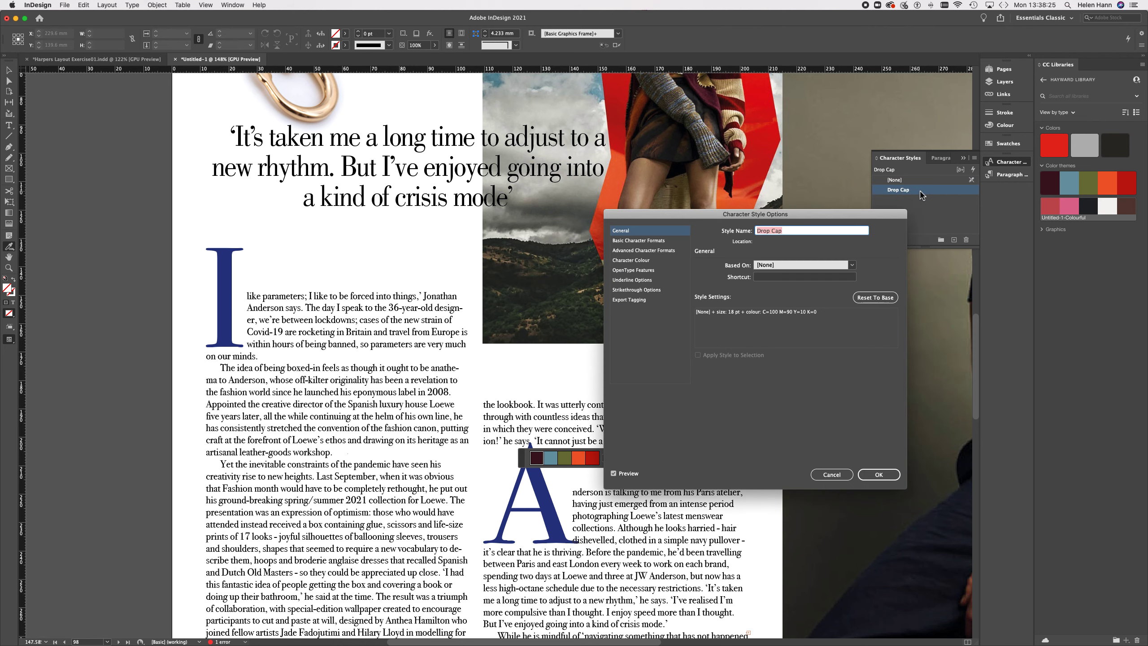
left_click(632, 261)
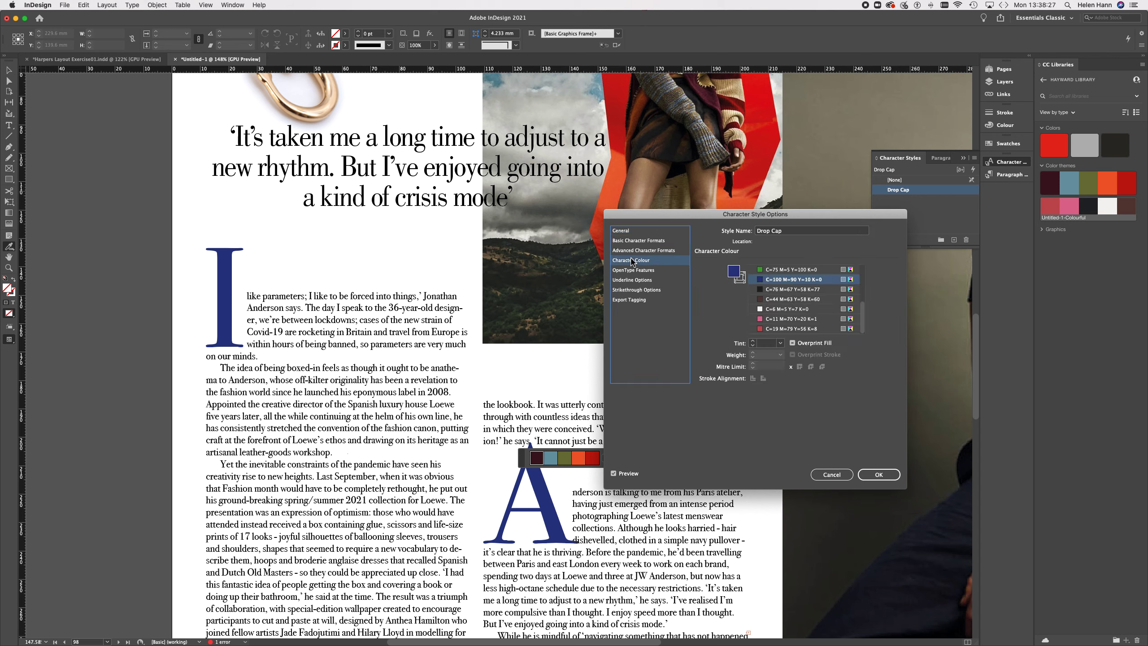
scroll(864, 316, "up", 2)
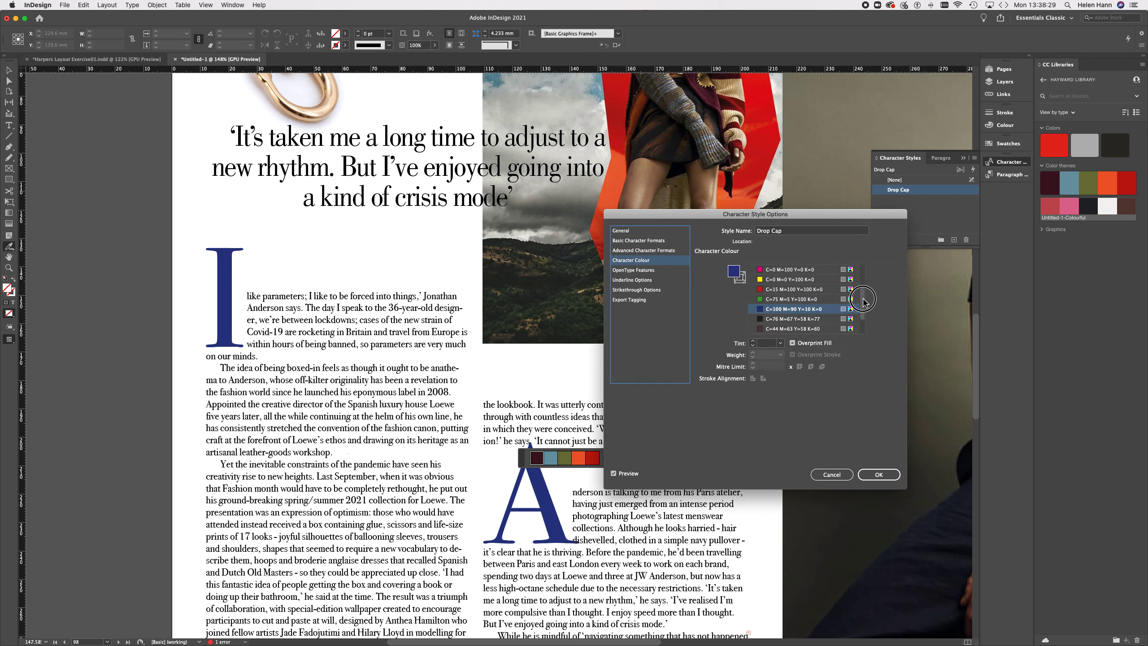
scroll(865, 316, "down", 2)
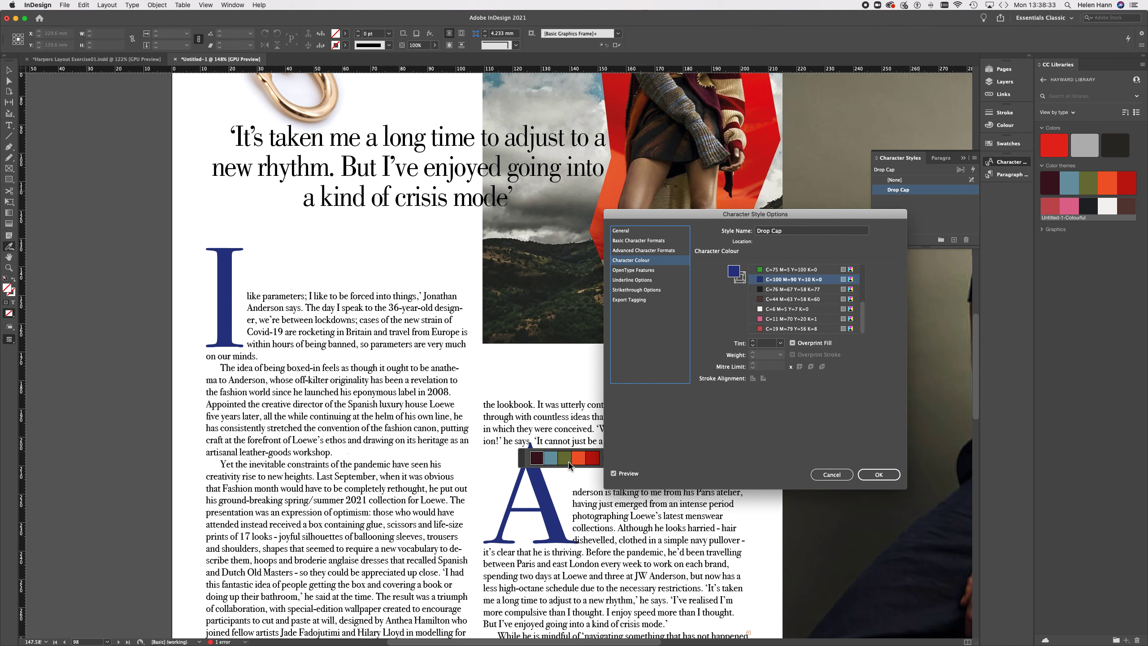
left_click(832, 474)
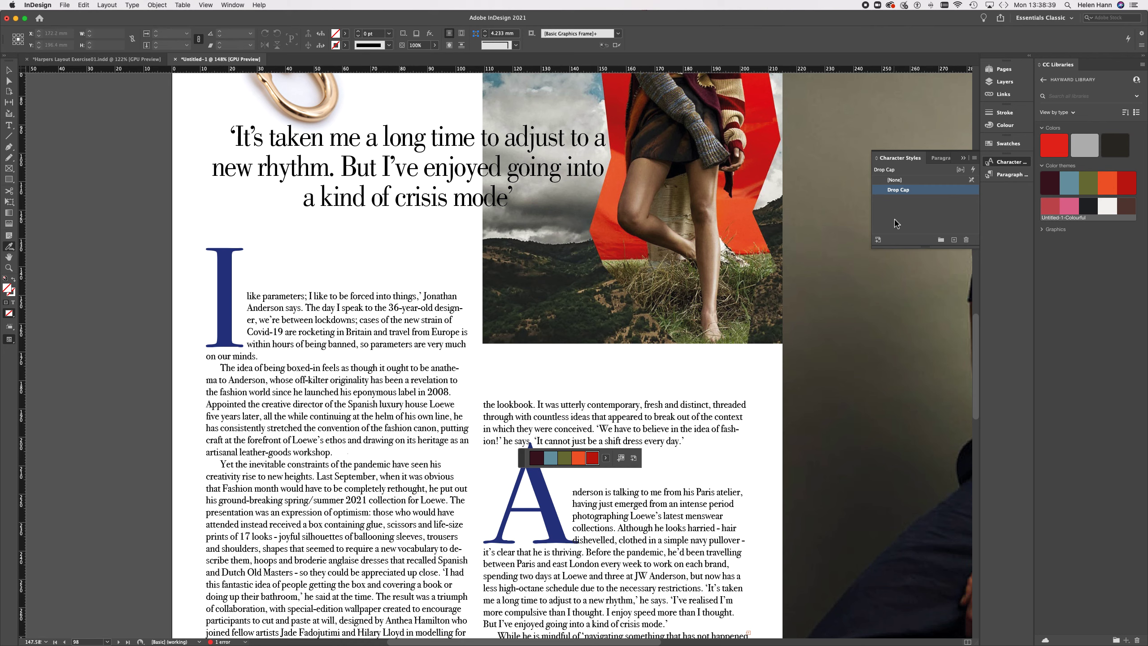
Step: Add the extracted theme's red, orange, olive green, blue and dark plum colours individually to the document's swatches
left_click(1008, 144)
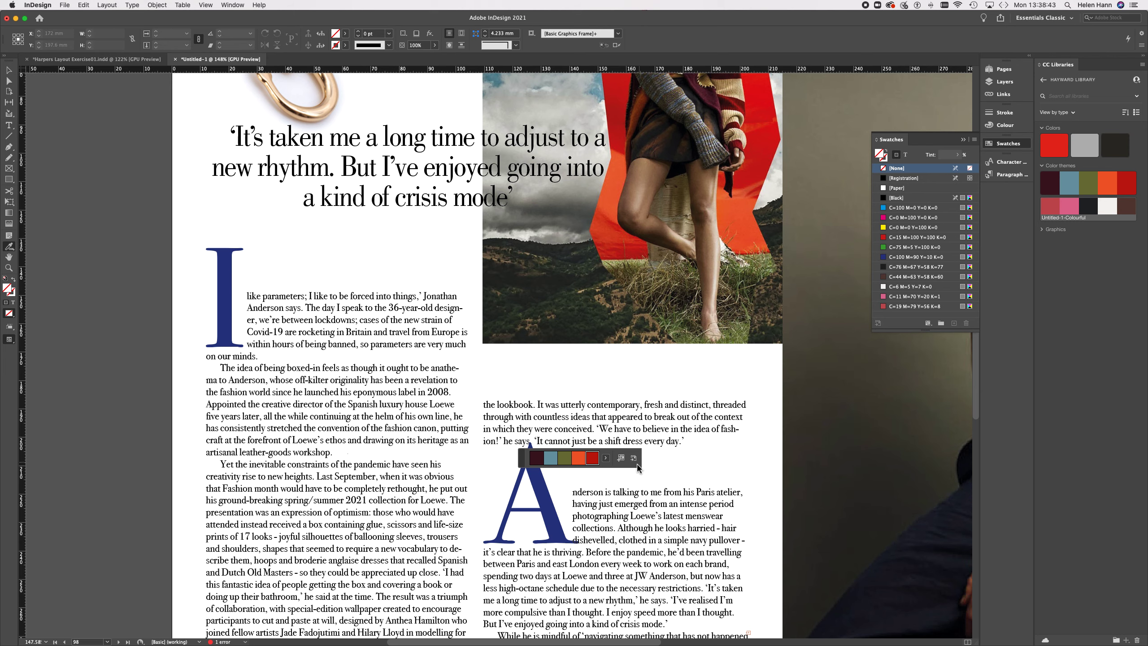
left_click_drag(590, 459, 913, 464)
left_click_drag(575, 465, 904, 328)
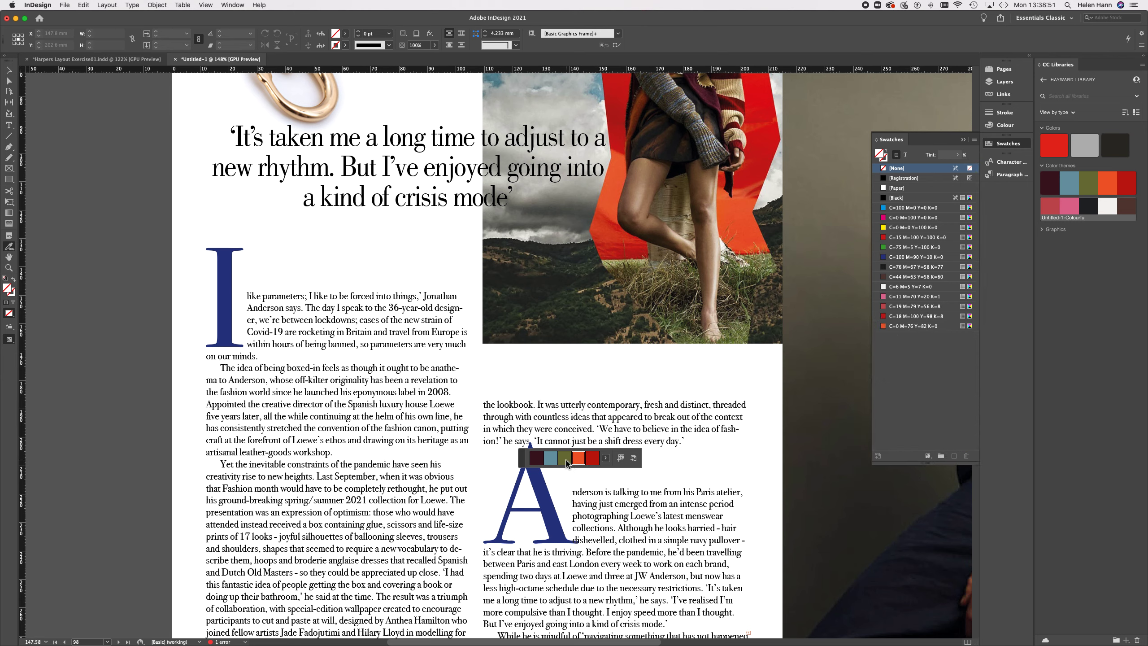
left_click_drag(564, 460, 922, 346)
left_click_drag(557, 459, 904, 345)
left_click_drag(537, 460, 922, 376)
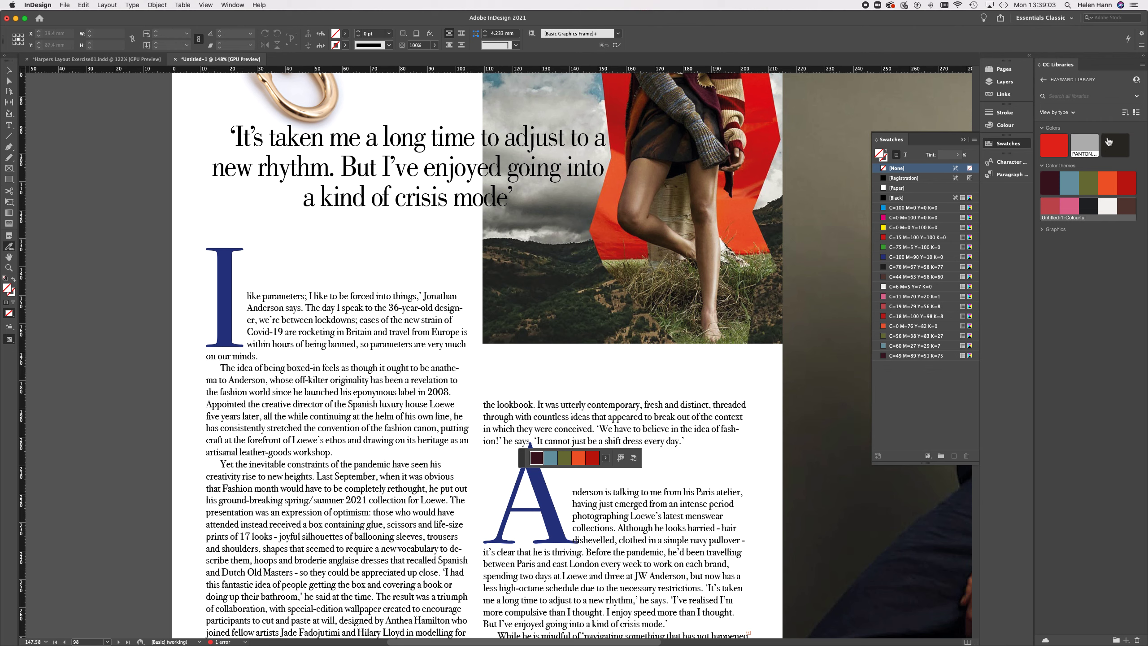
Step: Set the Drop Cap character style's colour to the olive green swatch C=56 M=38 Y=83 K=27
left_click(1010, 162)
double_click(933, 191)
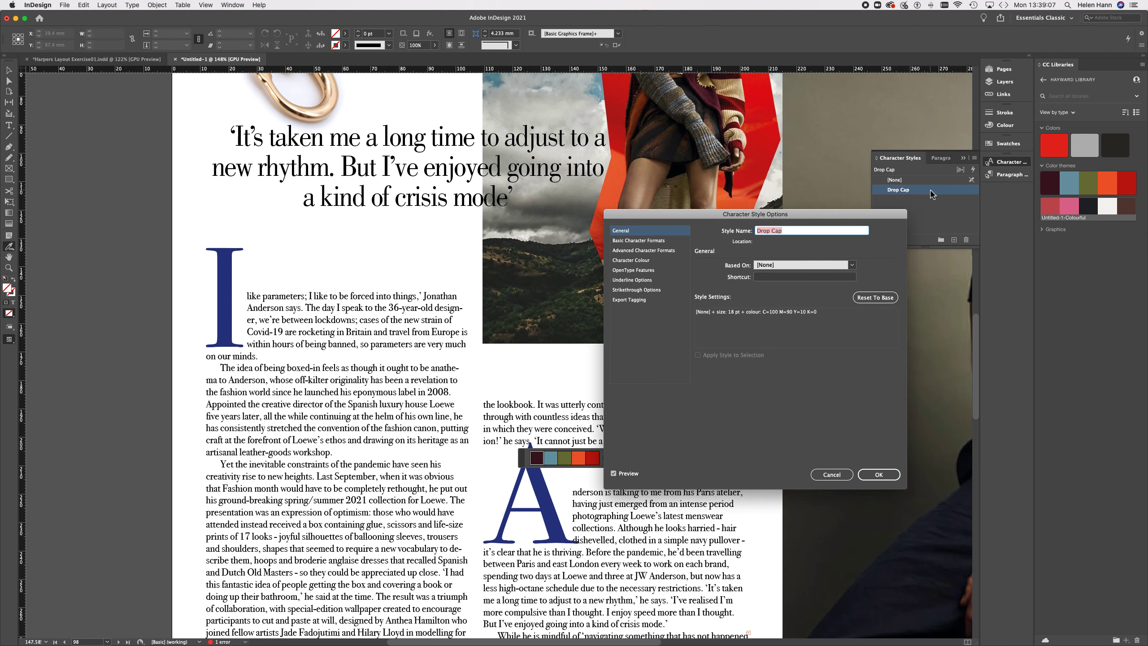
left_click(637, 261)
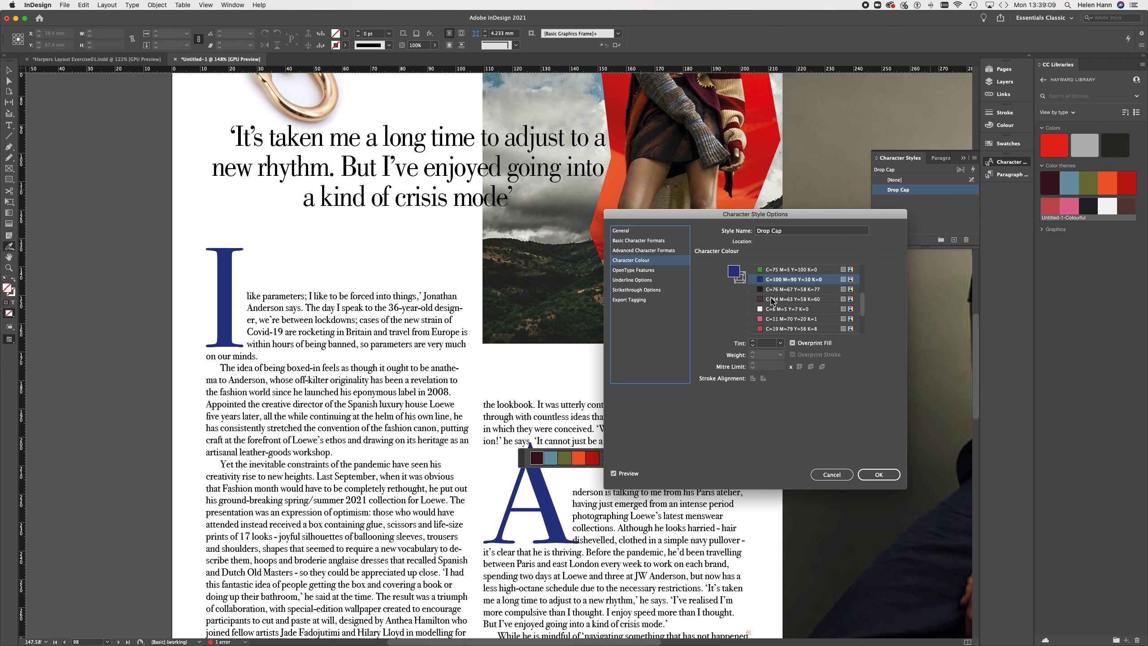
scroll(799, 315, "down", 3)
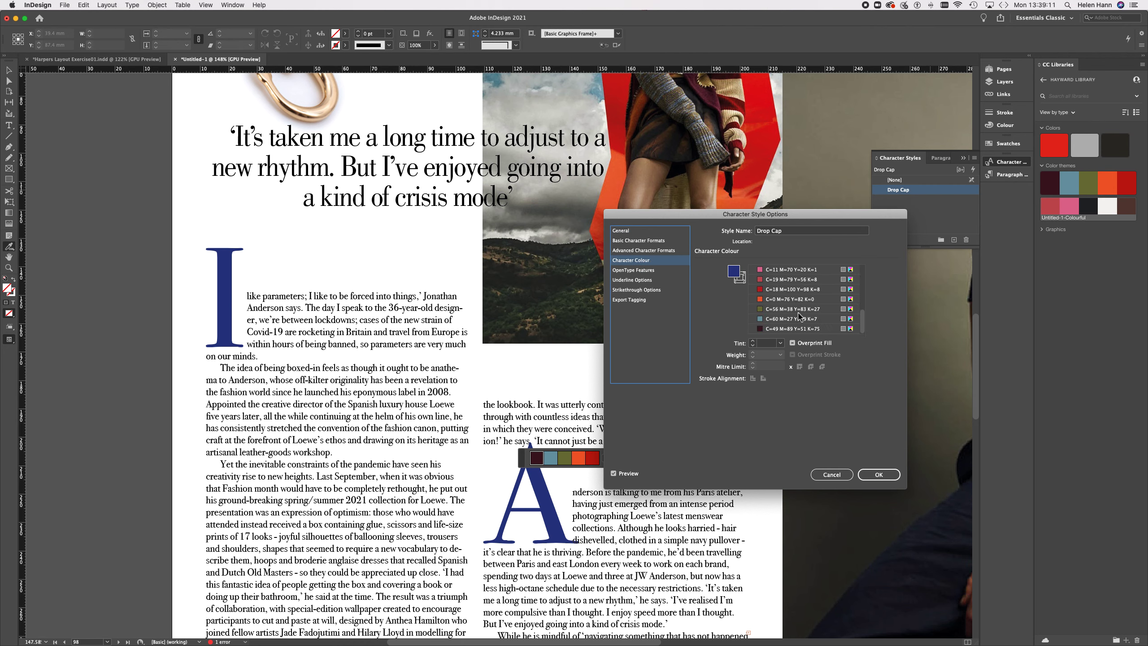
left_click(785, 309)
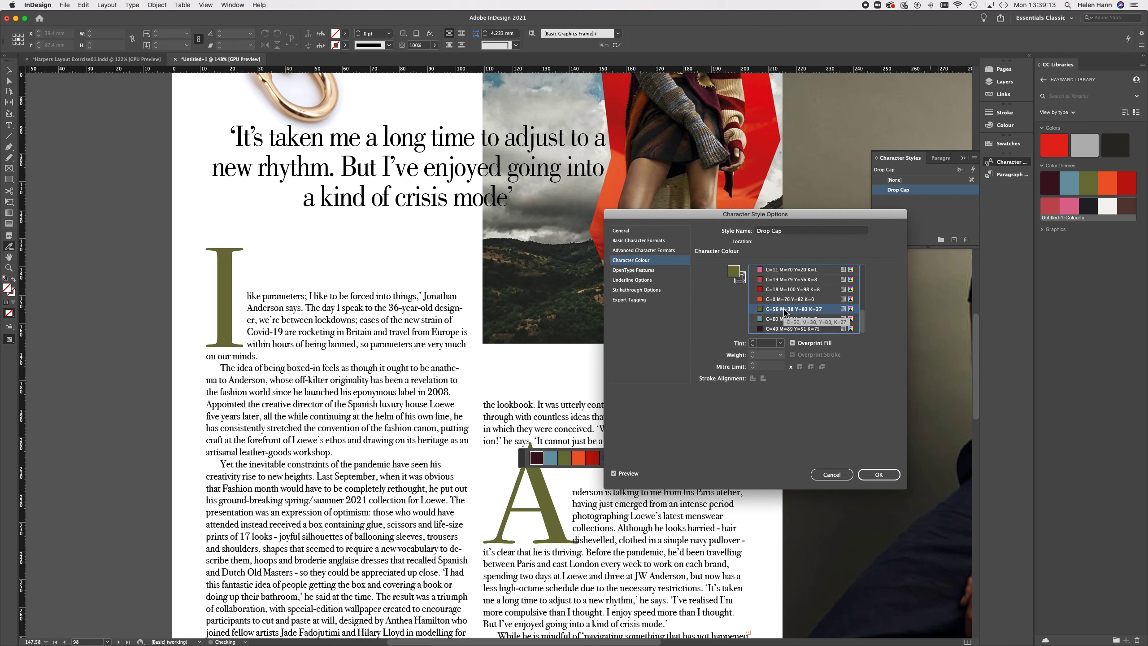
left_click(879, 474)
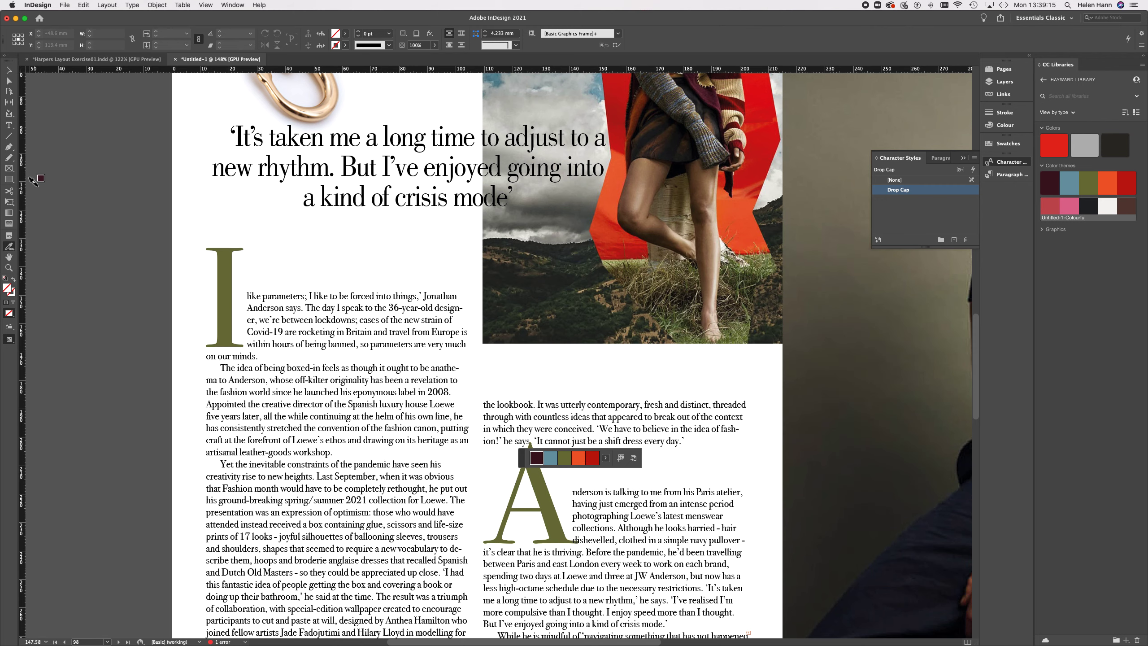
Step: Apply the Body Copy paragraph style to the second-column paragraph beginning "Anderson is talking to me", and deselect everything
left_click(9, 70)
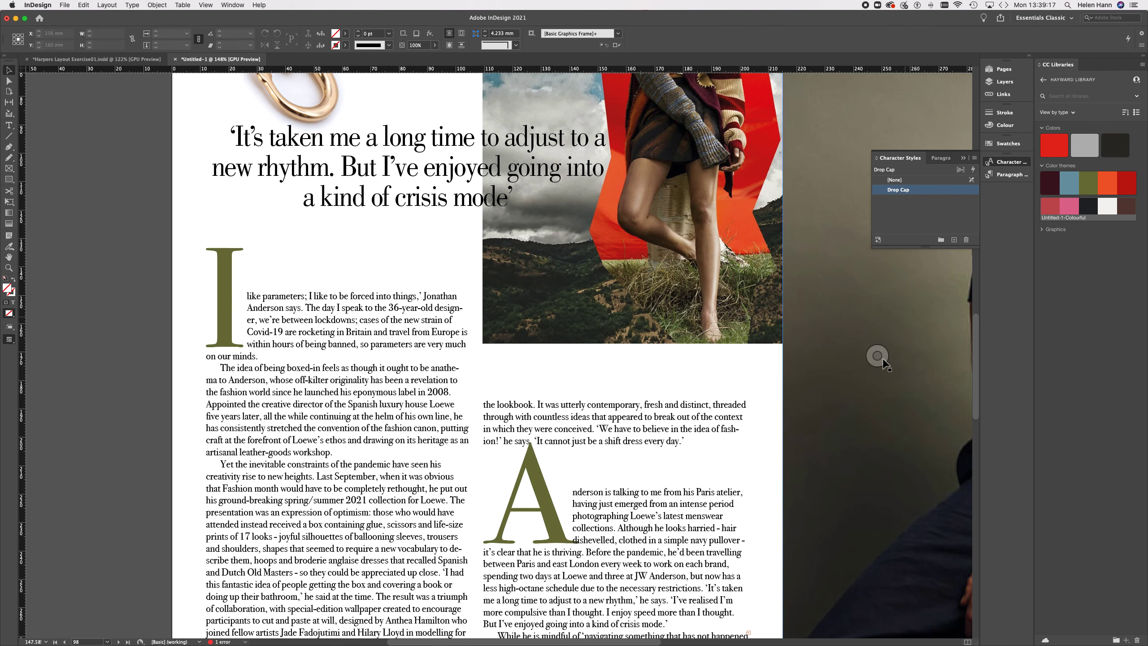
scroll(196, 317, "down", 5)
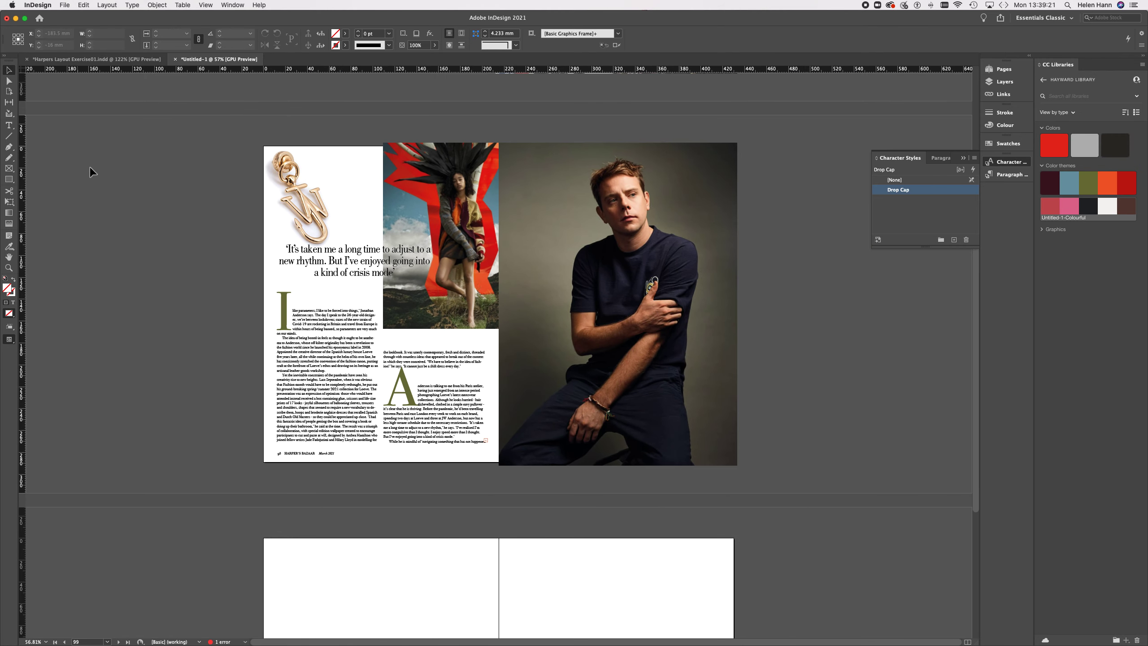
left_click(322, 415)
left_click(427, 395)
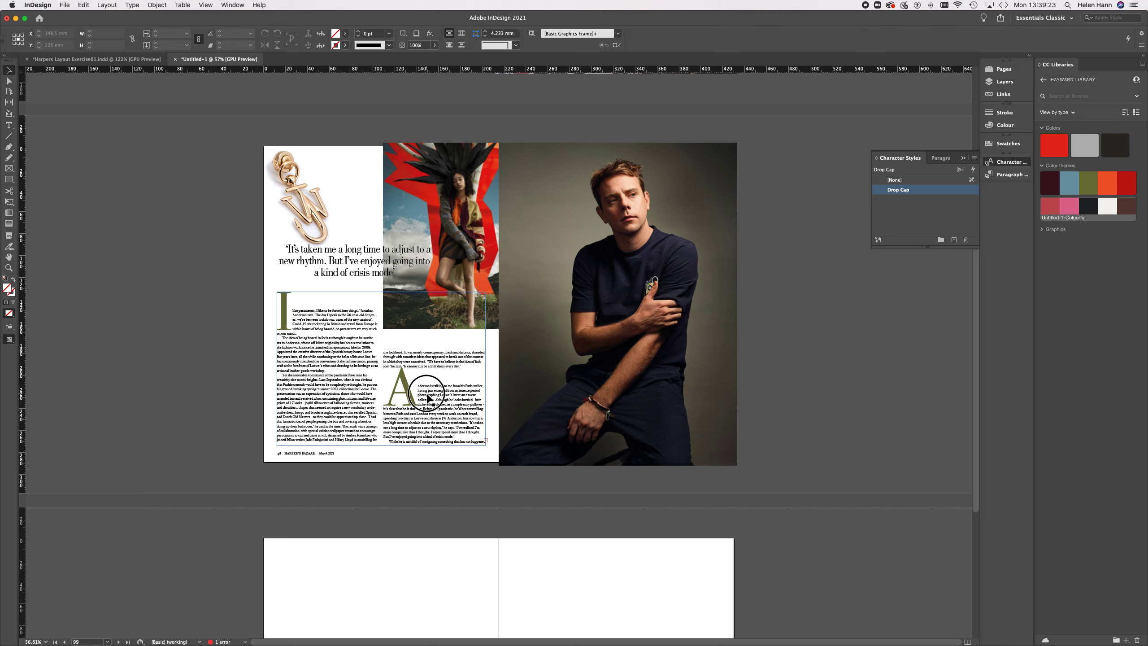
left_click(8, 125)
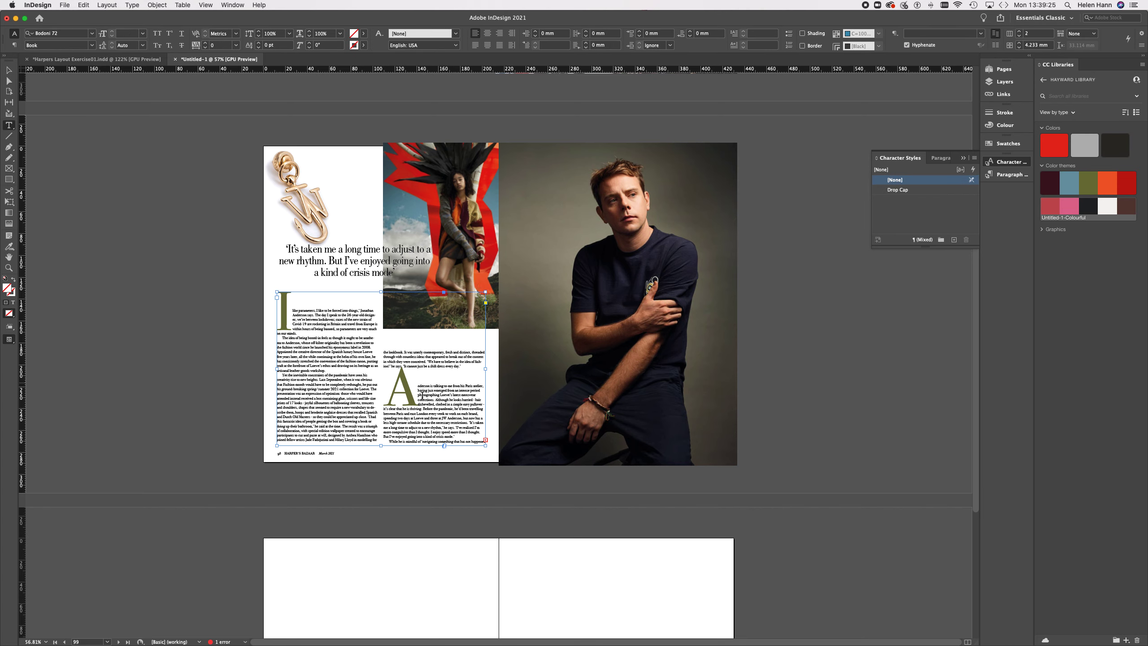
left_click(443, 388)
left_click(935, 162)
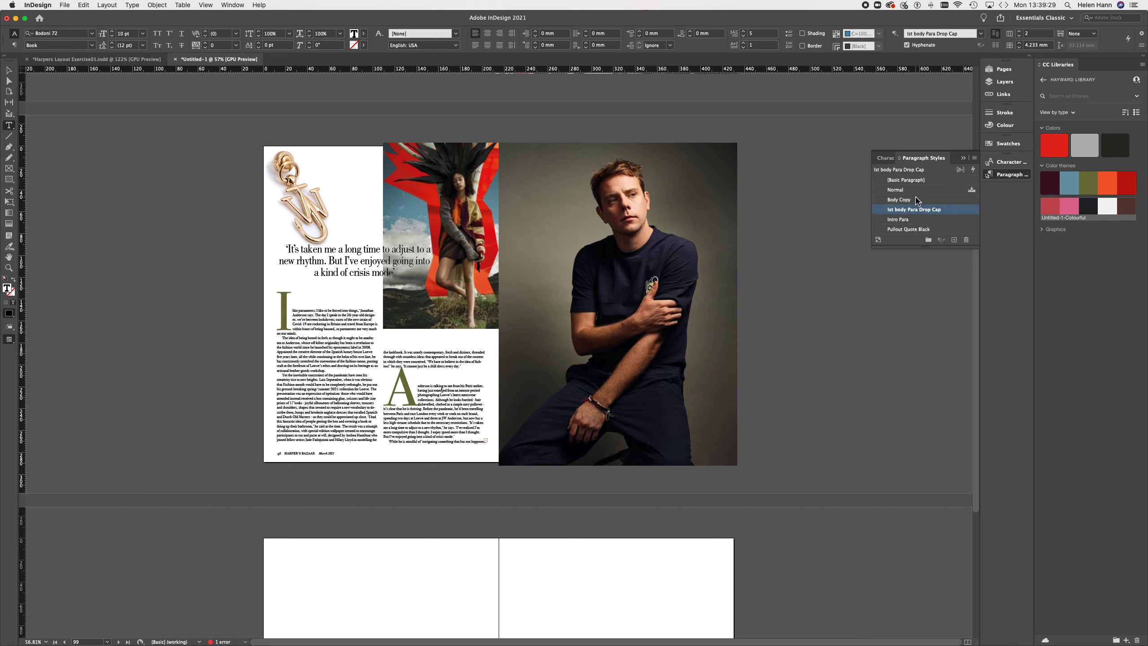
left_click(917, 199)
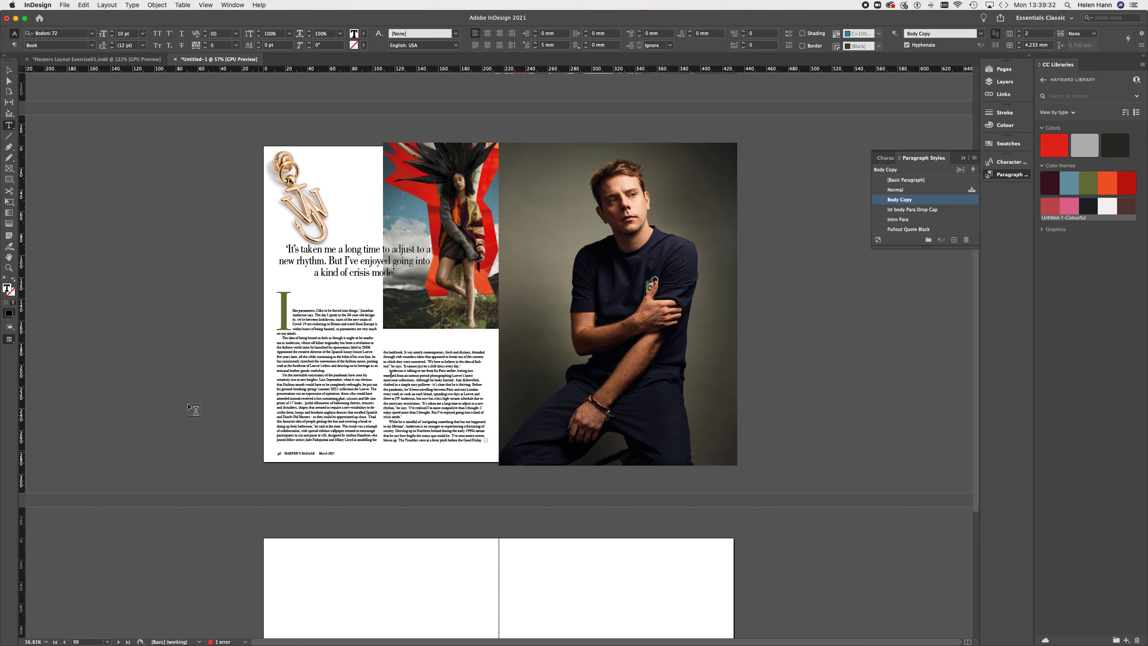
left_click(9, 70)
left_click(85, 210)
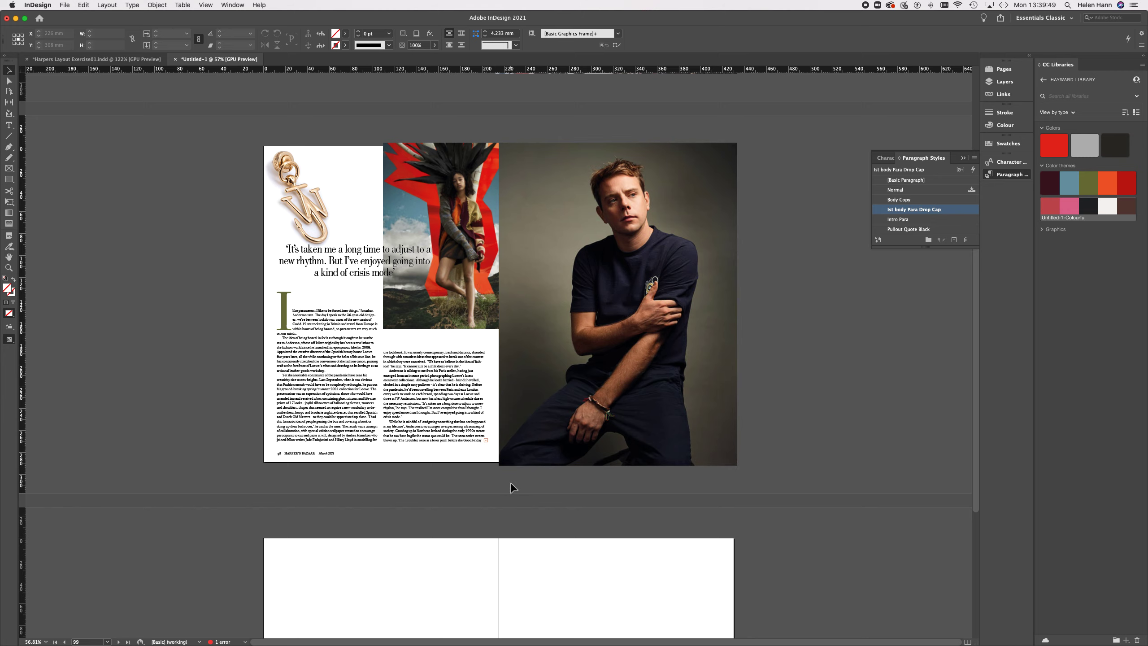
Step: Switch to the Harpers Layout Exercise01.indd document and copy all of the white picture caption text over the portrait
scroll(510, 483, "down", 1)
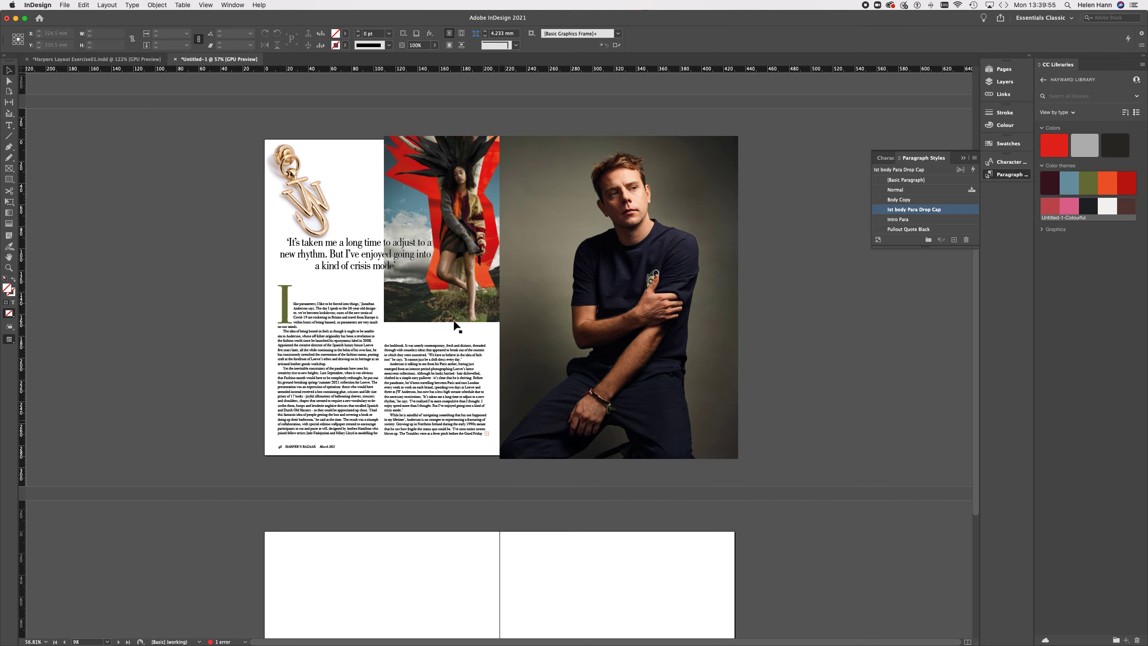
key("super+grave")
scroll(635, 129, "up", 5)
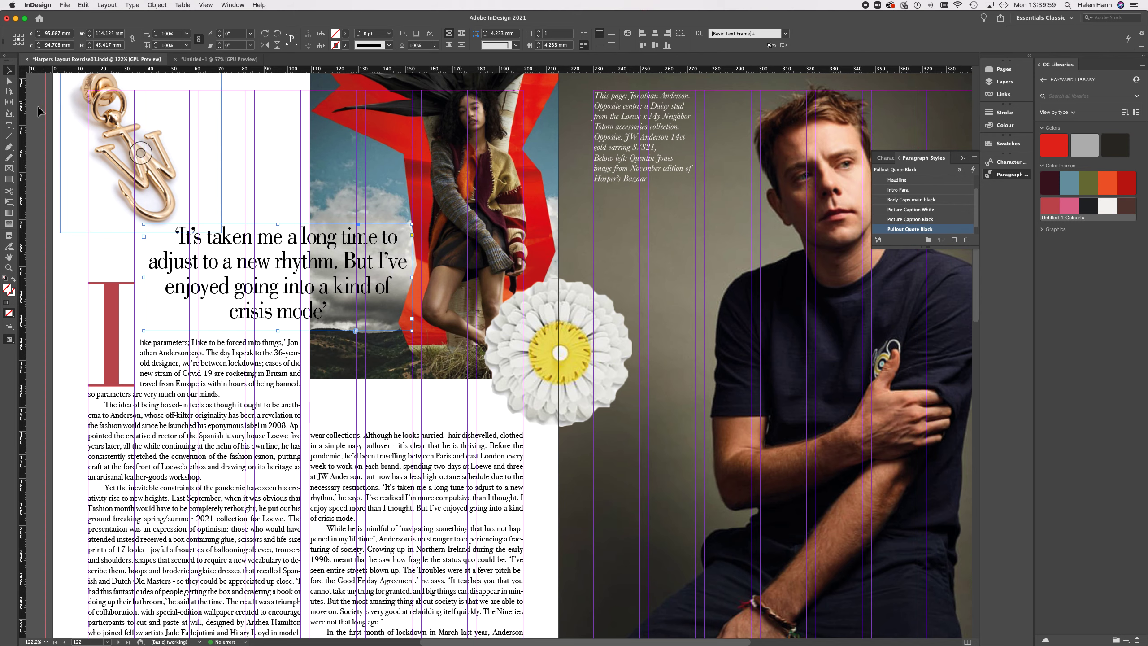
key("t")
left_click(623, 128)
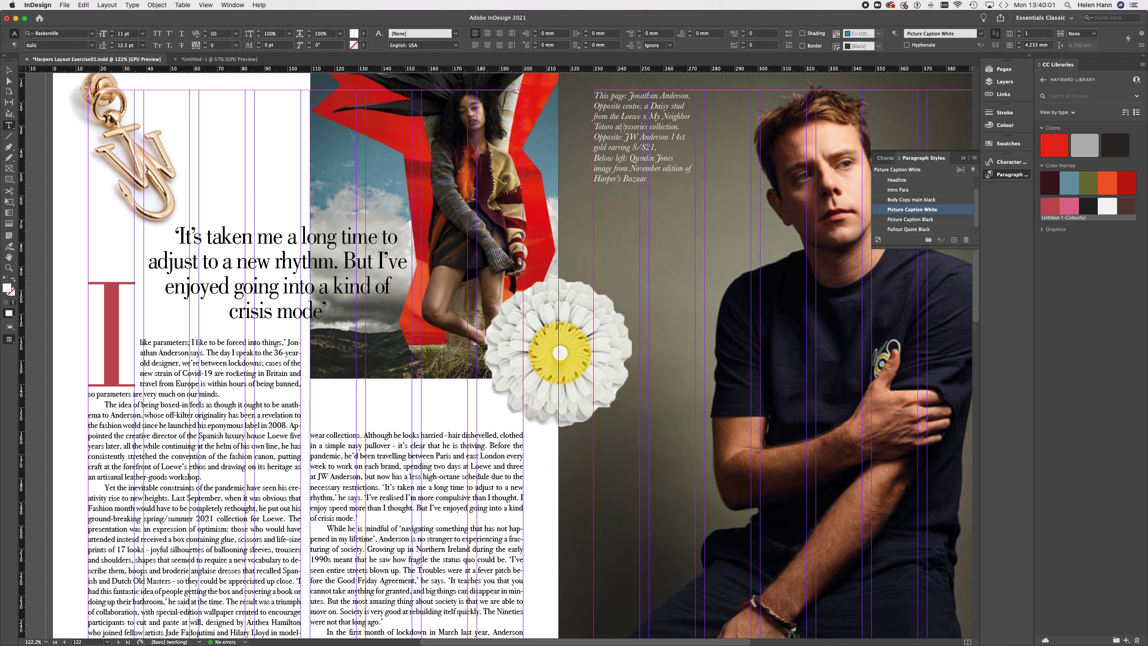
key("super+a")
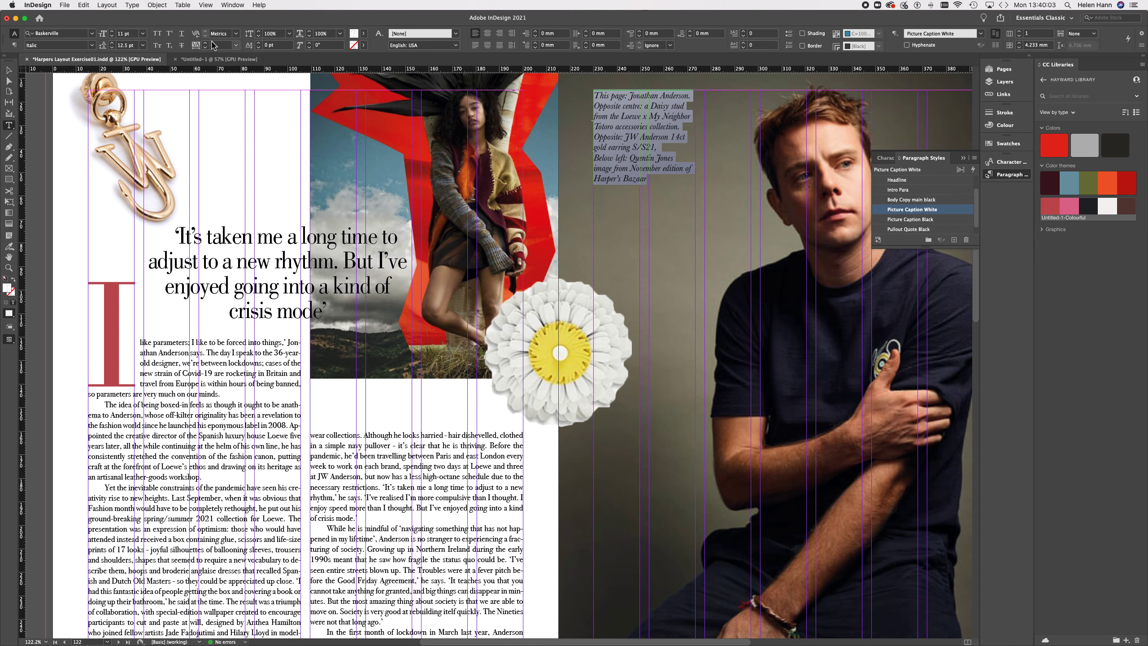
Step: Return to the Untitled-1 document, show its guides, and paste the caption into a new text frame about 43 × 37 mm at the portrait page's upper margin corner
left_click(216, 58)
scroll(461, 297, "down", 2)
scroll(461, 296, "up", 2)
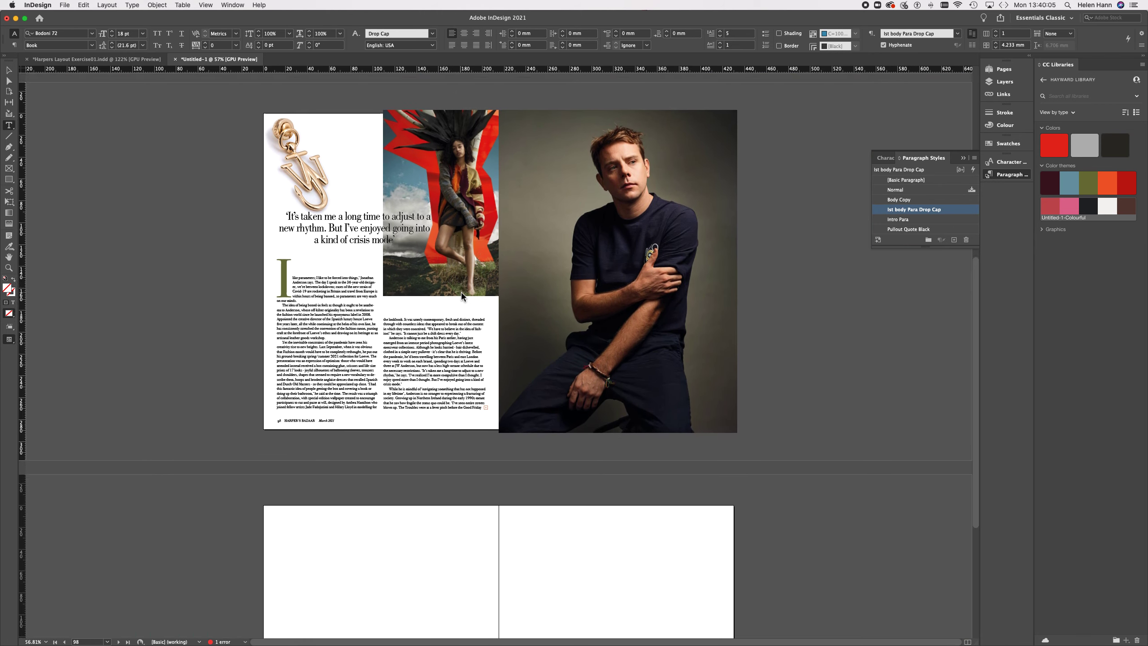
key("w")
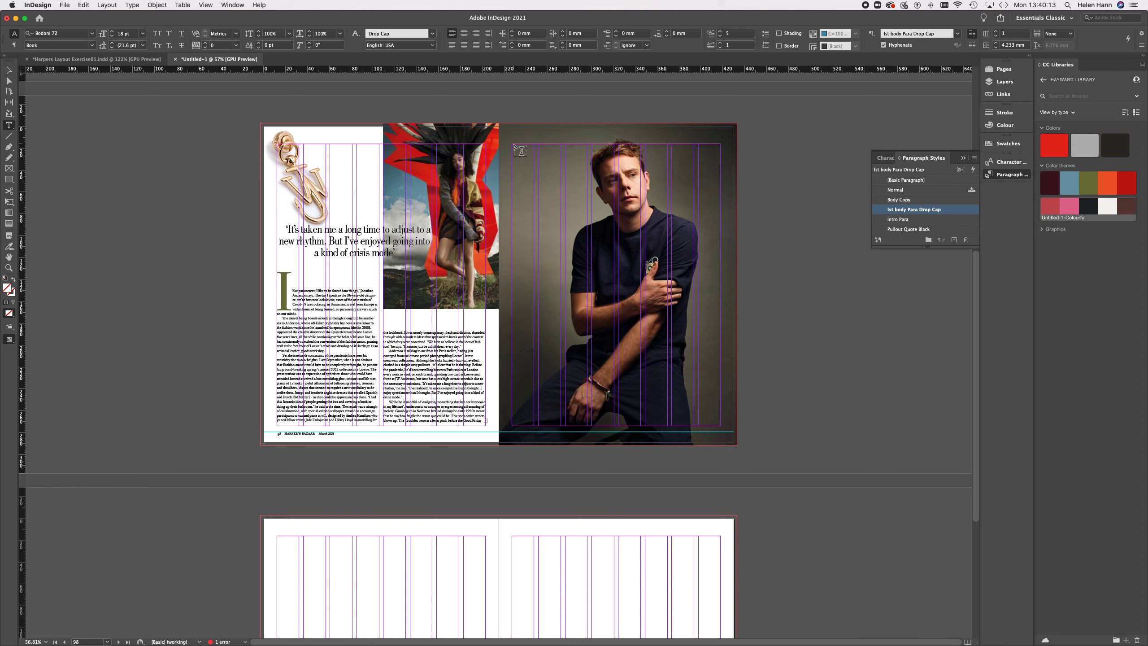
left_click_drag(514, 146, 561, 184)
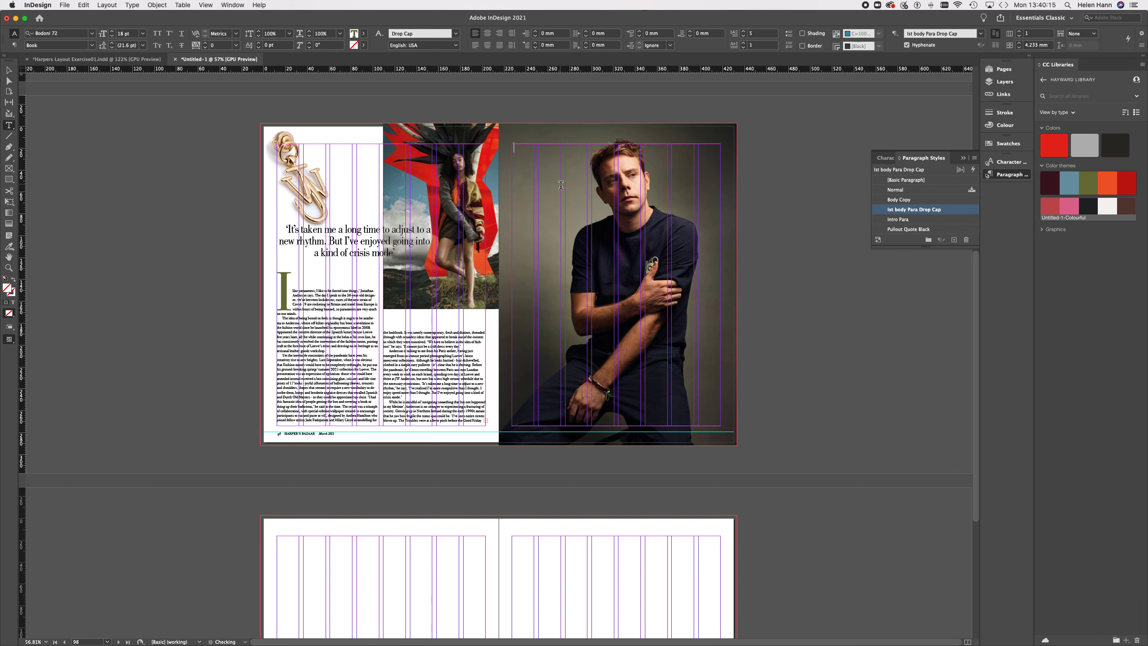
key("super+v")
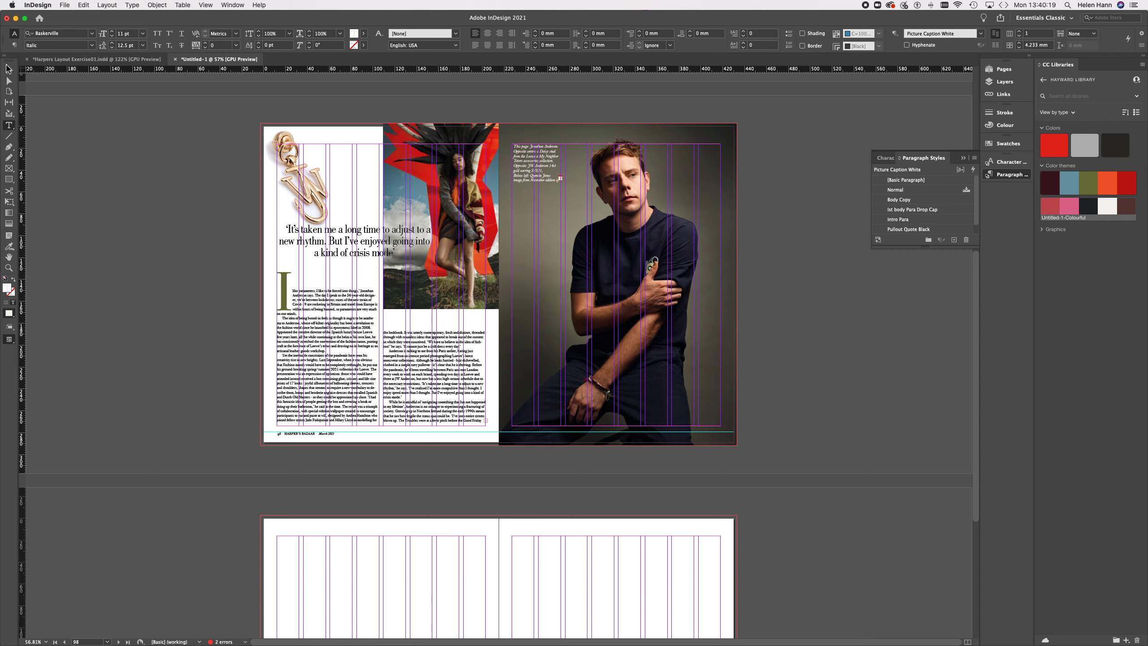
Step: Extend the caption text frame downward to a height of about 48 mm so all its text fits
left_click(9, 68)
left_click(8, 268)
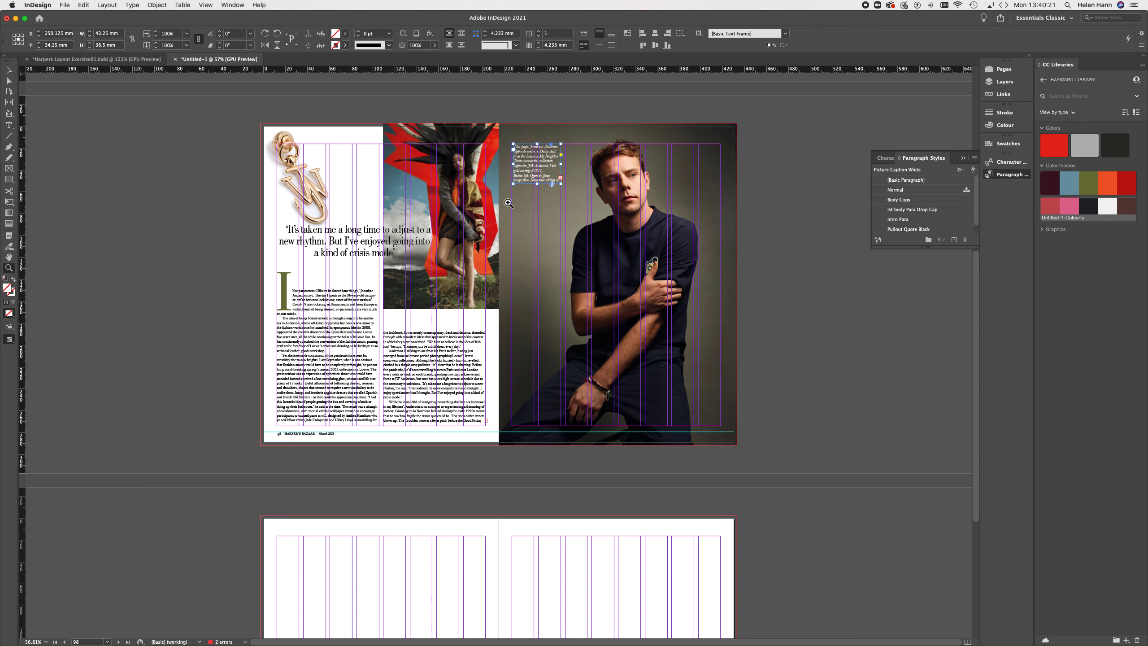
left_click_drag(551, 163, 695, 234)
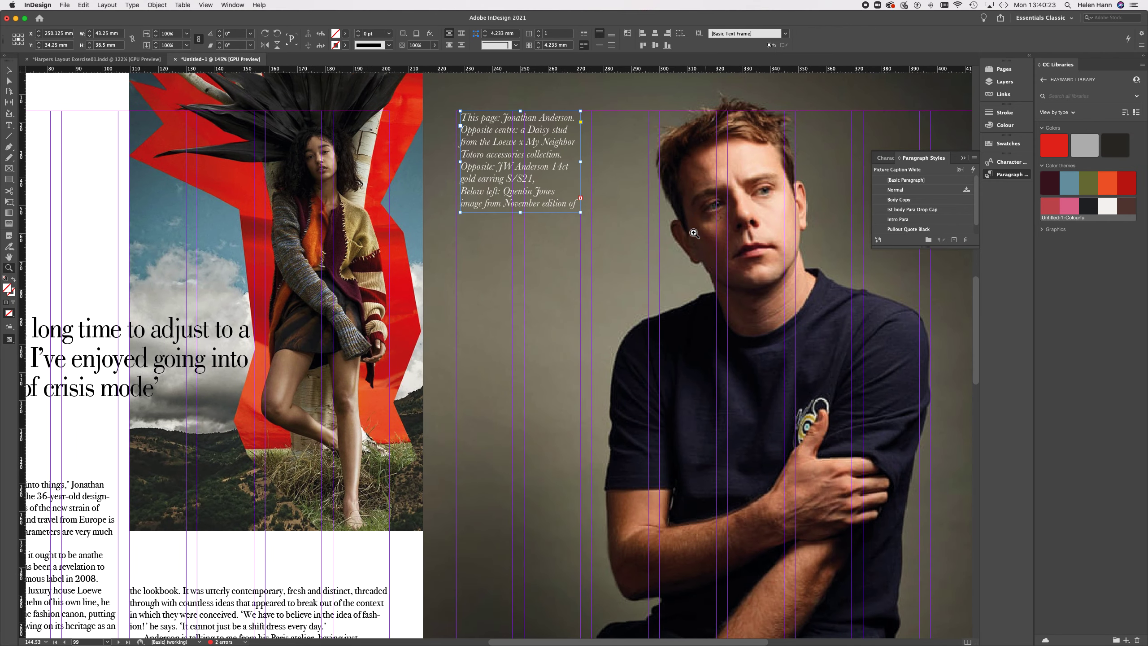
left_click(9, 68)
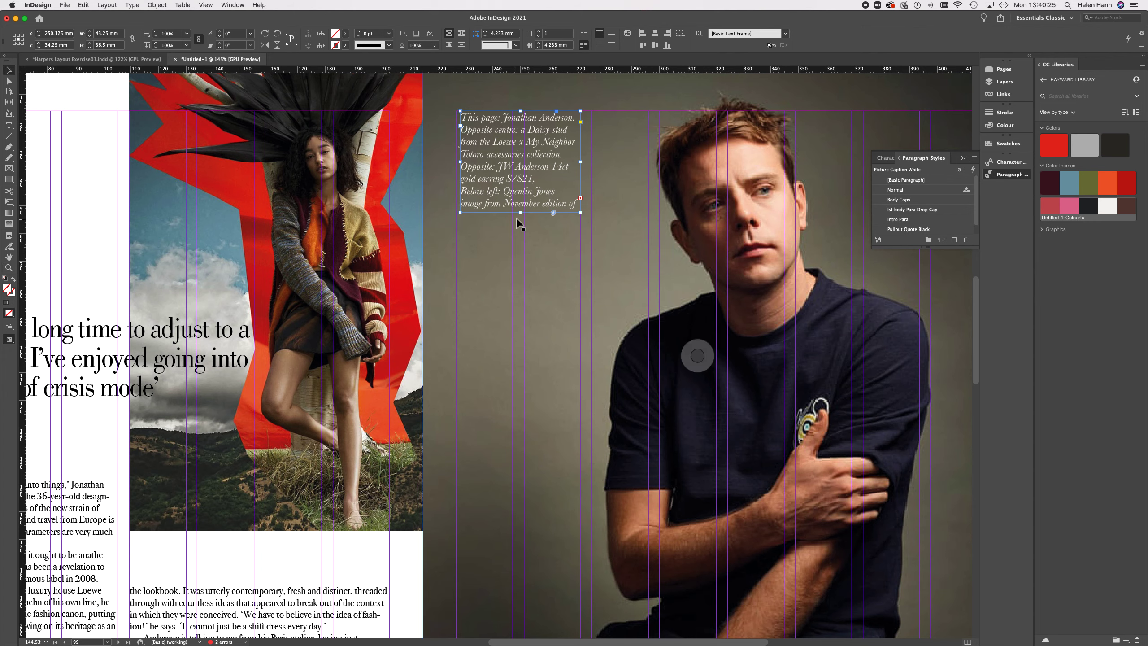
left_click_drag(522, 212, 523, 247)
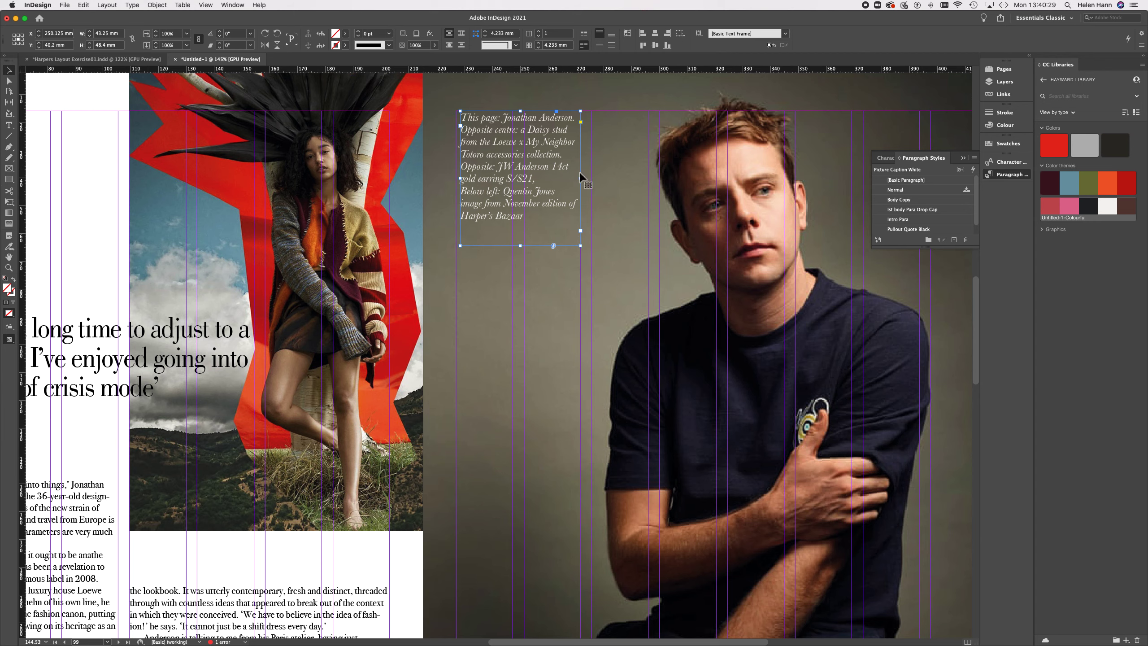
Step: Widen the caption text frame to about 69 mm, aligning its inner edge with the page's margin guide
left_click_drag(581, 179, 650, 182)
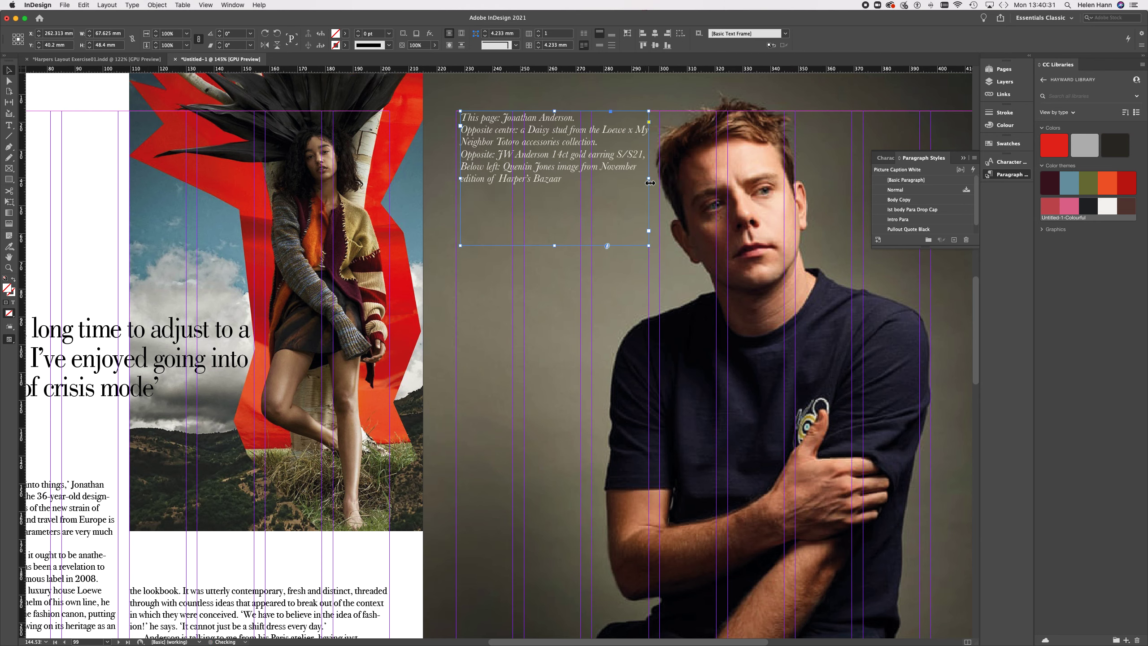
left_click(451, 266)
left_click(502, 173)
left_click_drag(461, 178, 456, 179)
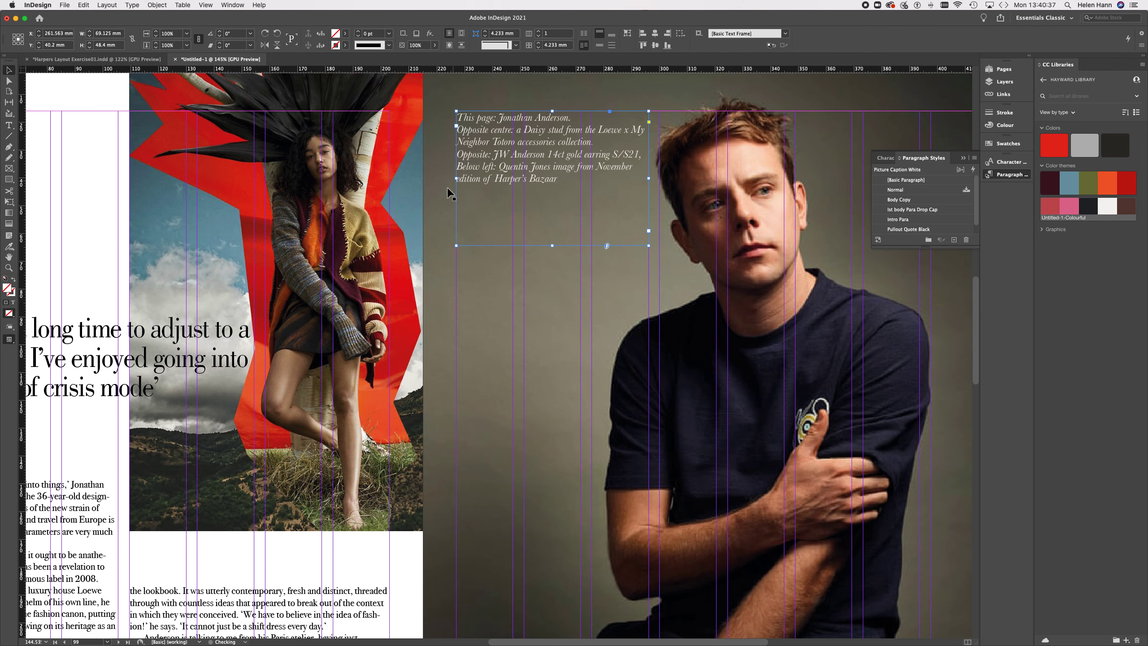
Step: Deselect the caption and review its layout on the portrait page with the guides hidden
left_click(436, 199)
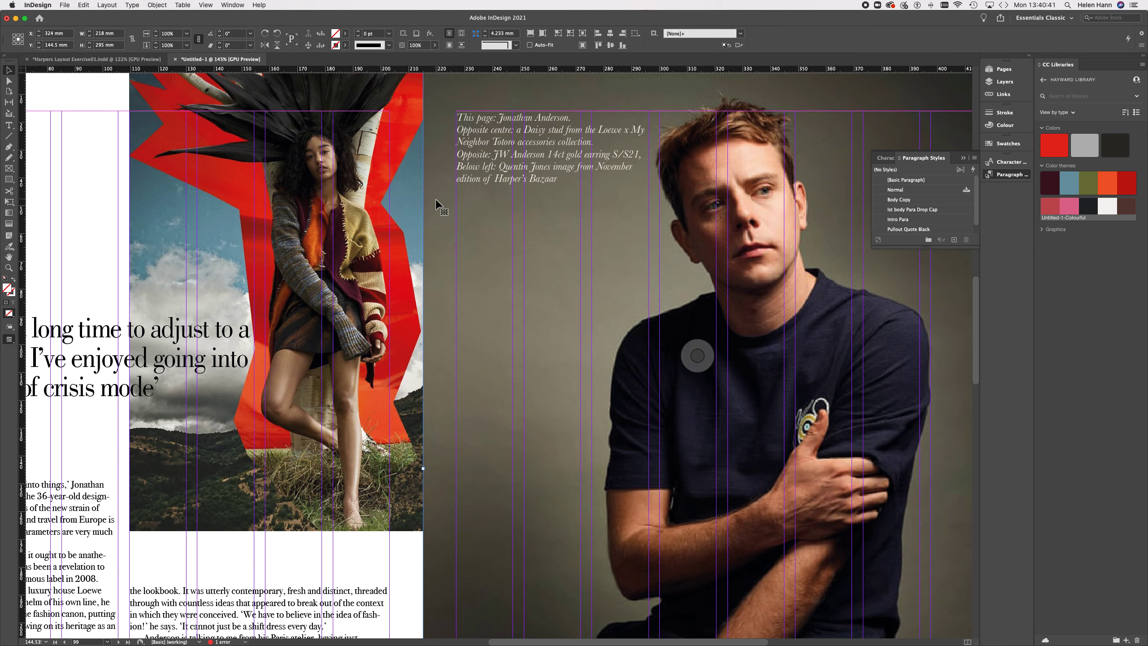
key("super+0")
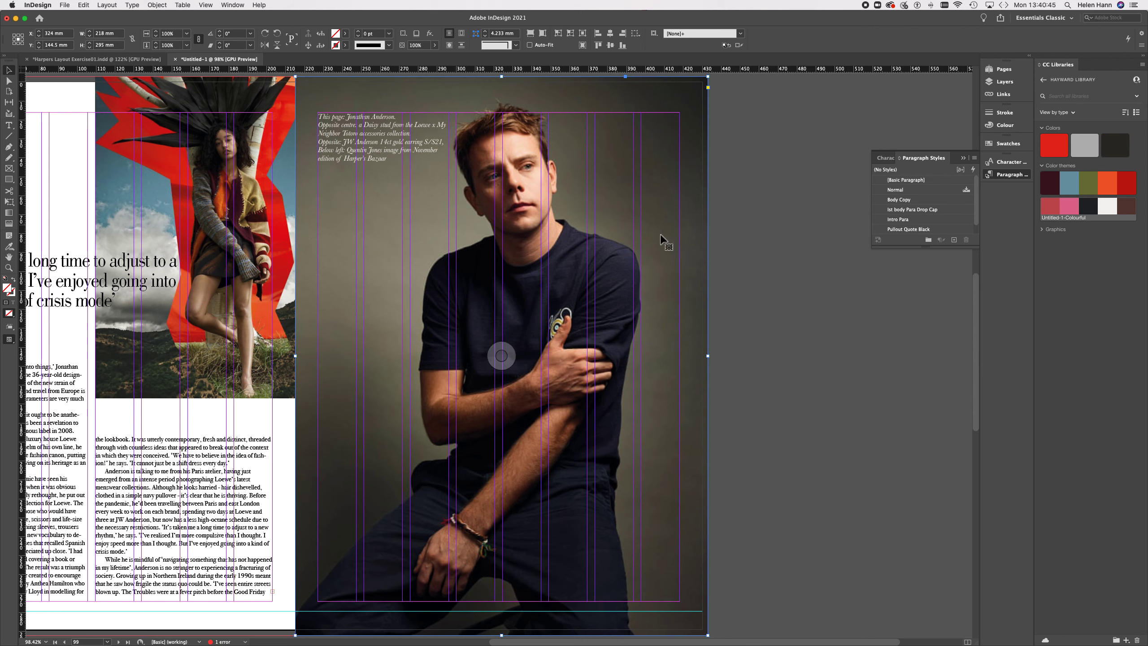
left_click(788, 268)
key("w")
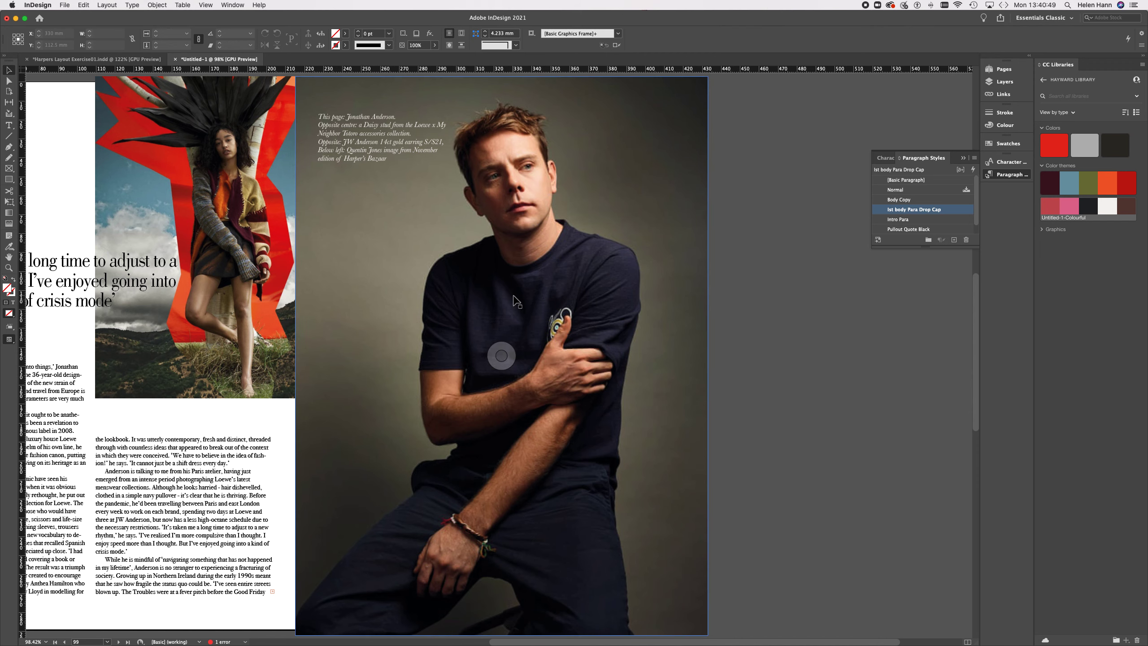
scroll(425, 186, "left", 1)
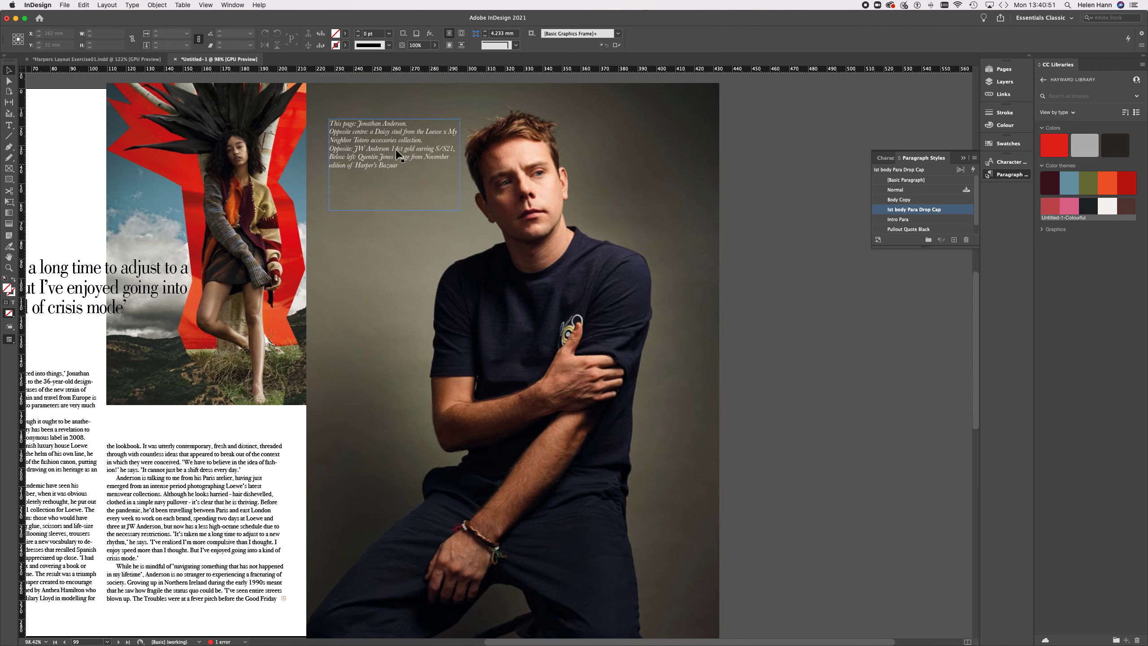
Step: Show the guides again and narrow the caption text frame to about 45 mm wide, keeping its inner edge on the margin
key("w")
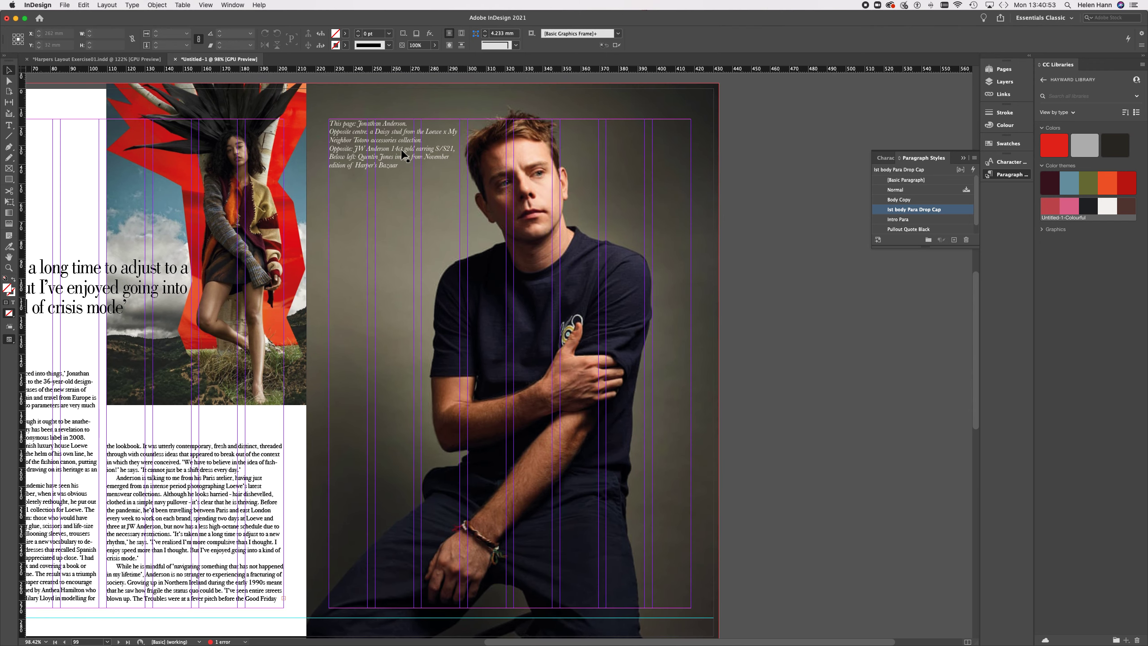
left_click(402, 154)
left_click_drag(460, 168, 413, 166)
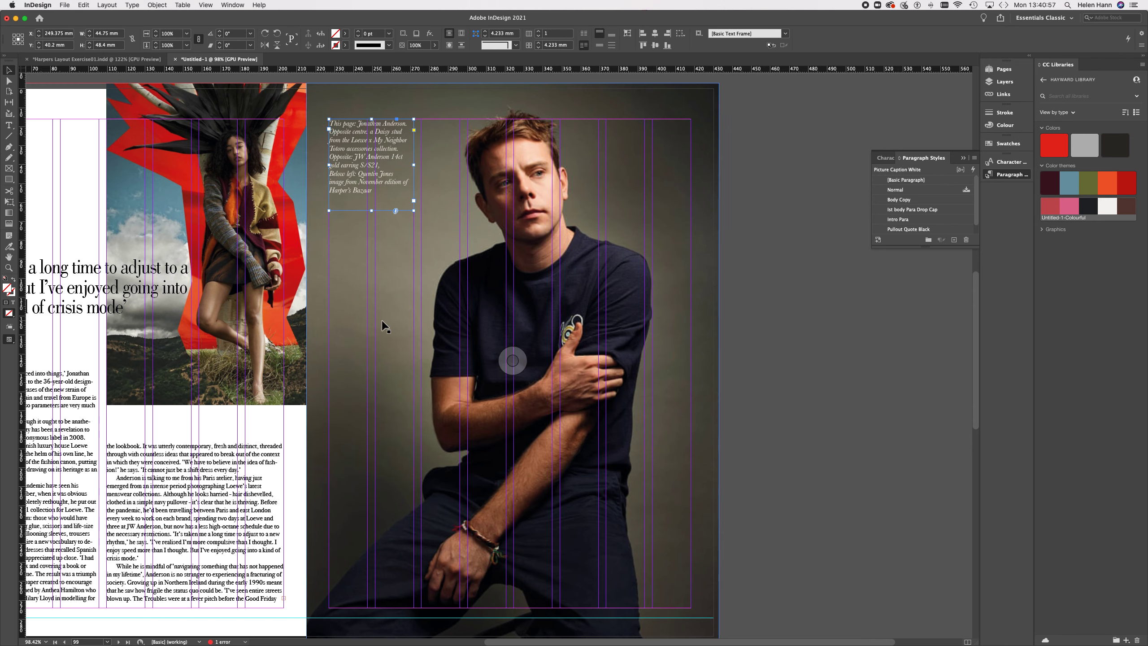
Step: Check which paragraph style the caption text uses and enlarge the Paragraph Styles panel to list every style
left_click(789, 289)
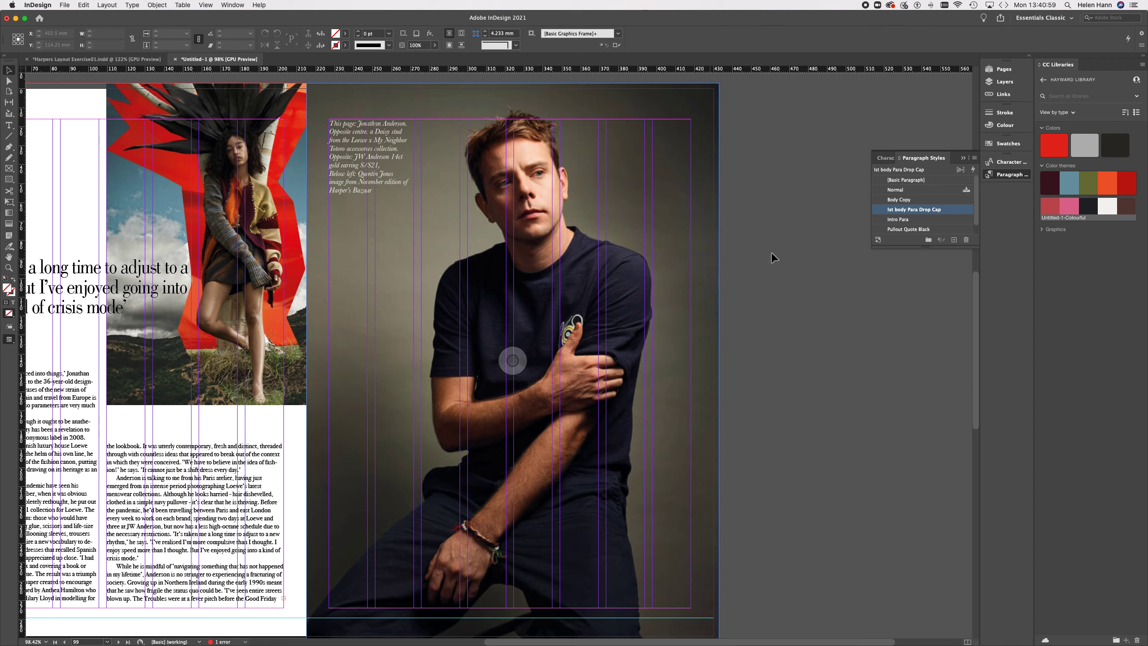
left_click(8, 125)
left_click_drag(350, 137, 381, 165)
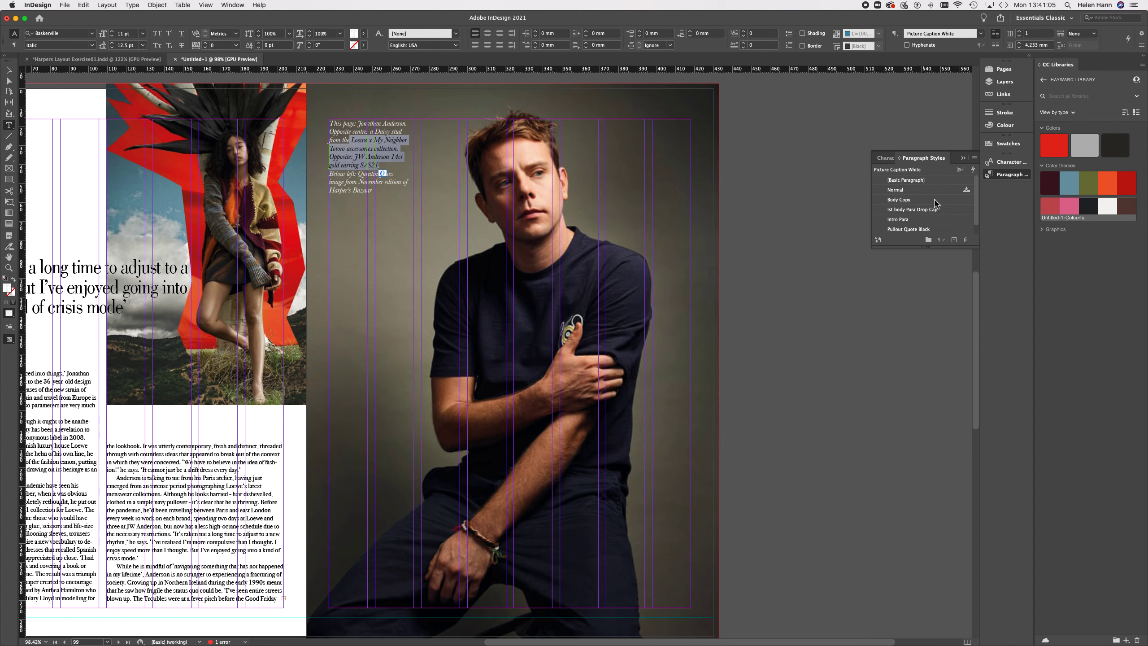
scroll(939, 206, "down", 1)
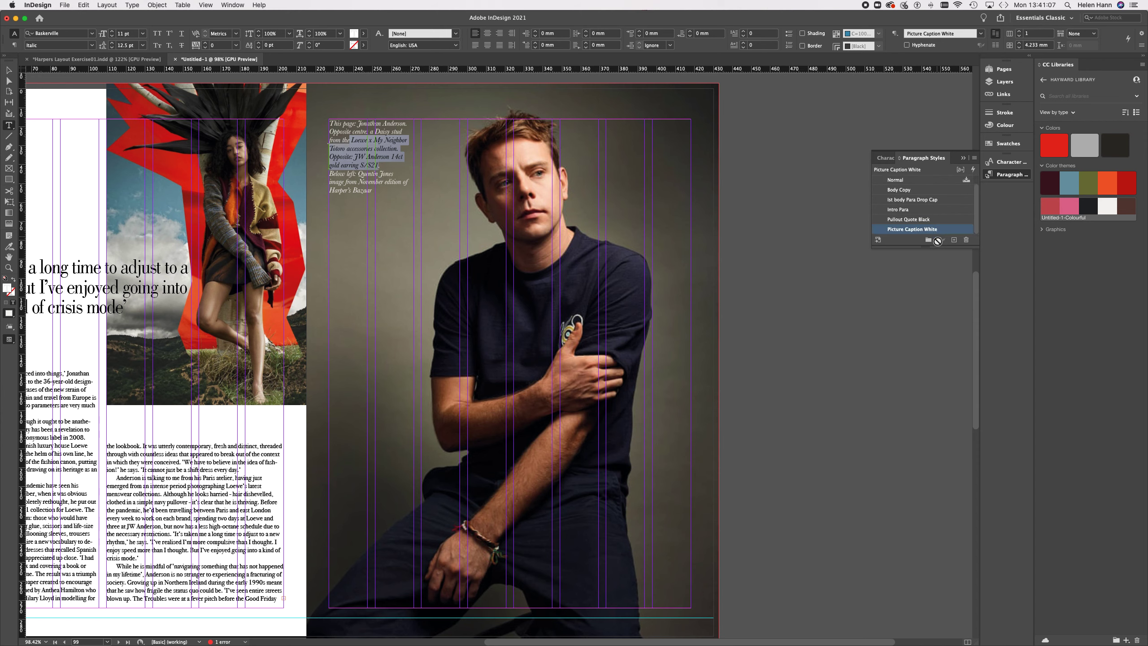
left_click_drag(921, 248, 914, 343)
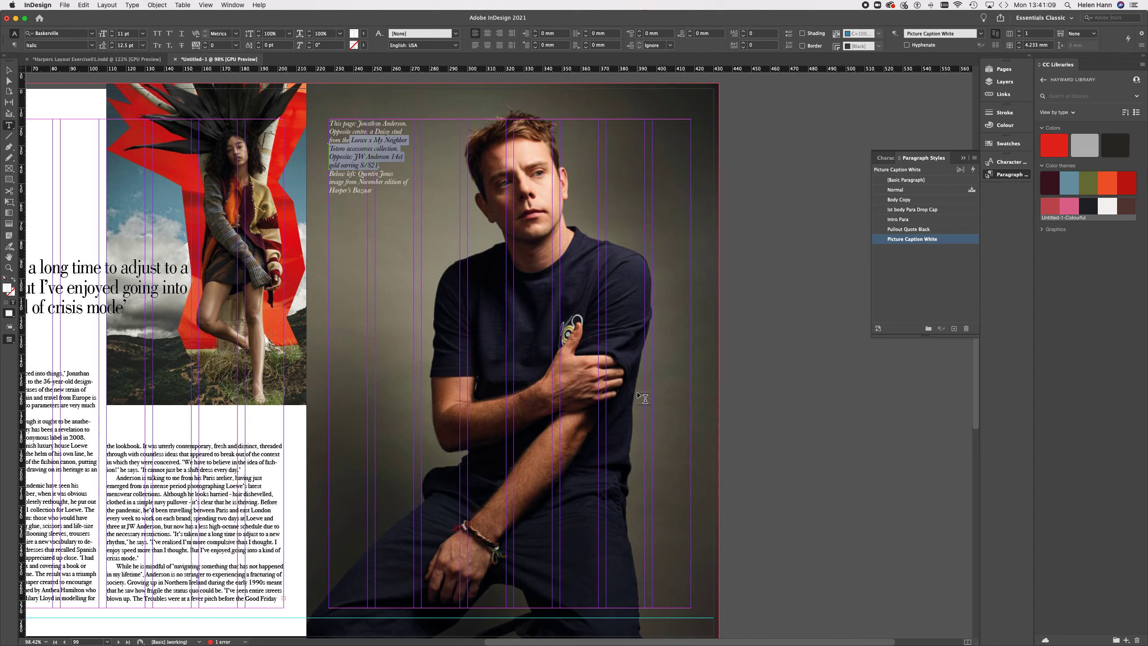
Step: Draw a 218 x 295 mm picture frame covering the blank spread's left-hand page out to the bleed
scroll(638, 394, "left", 10)
scroll(638, 394, "down", 8)
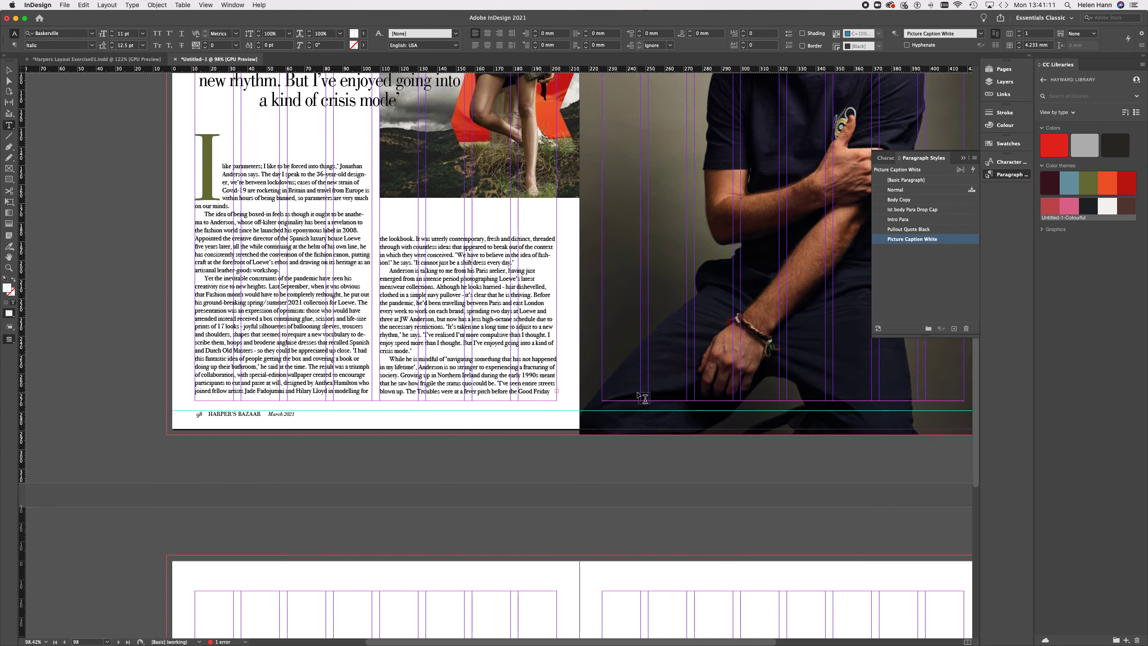
scroll(637, 394, "down", 10)
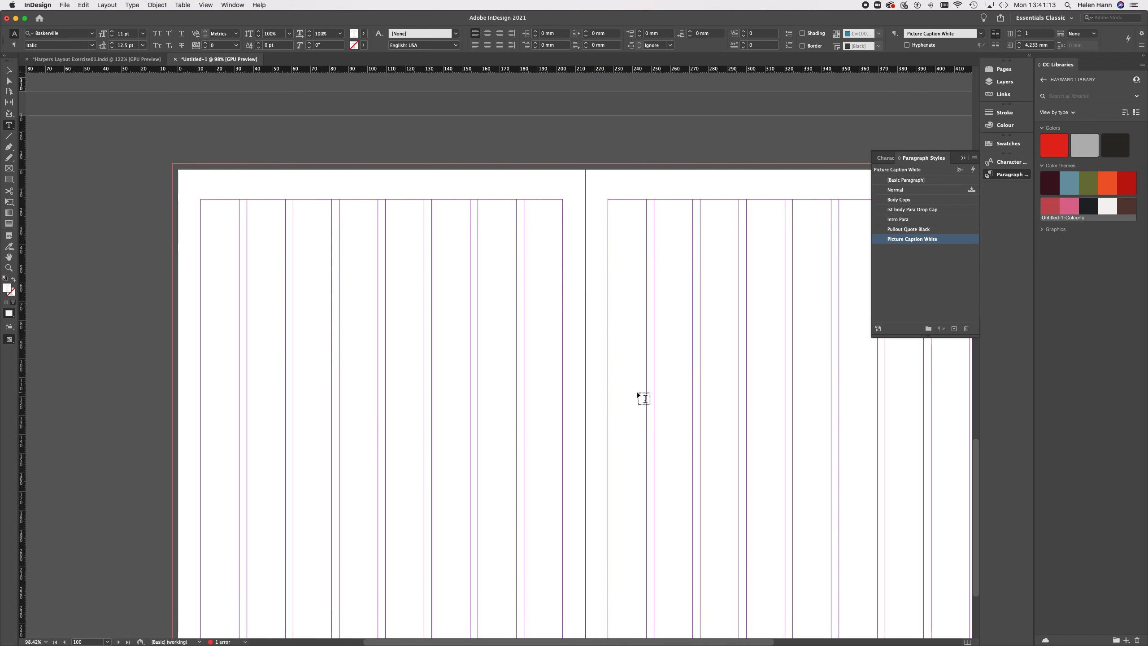
scroll(637, 395, "down", 3)
scroll(637, 395, "right", 3)
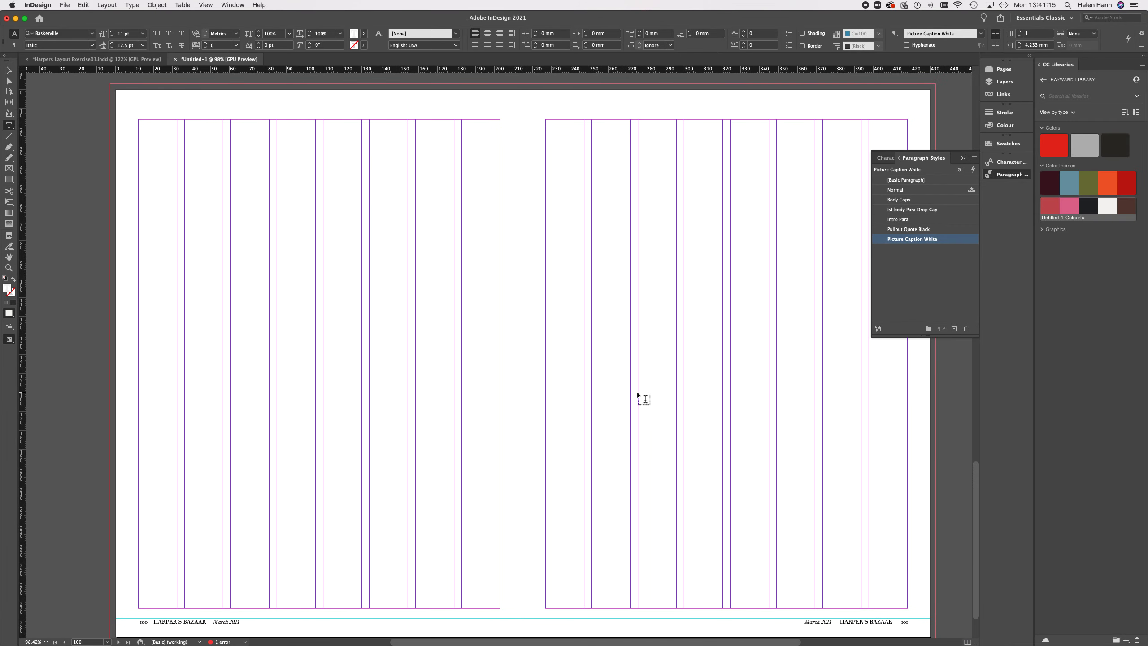
scroll(637, 394, "left", 1)
scroll(637, 395, "down", 1)
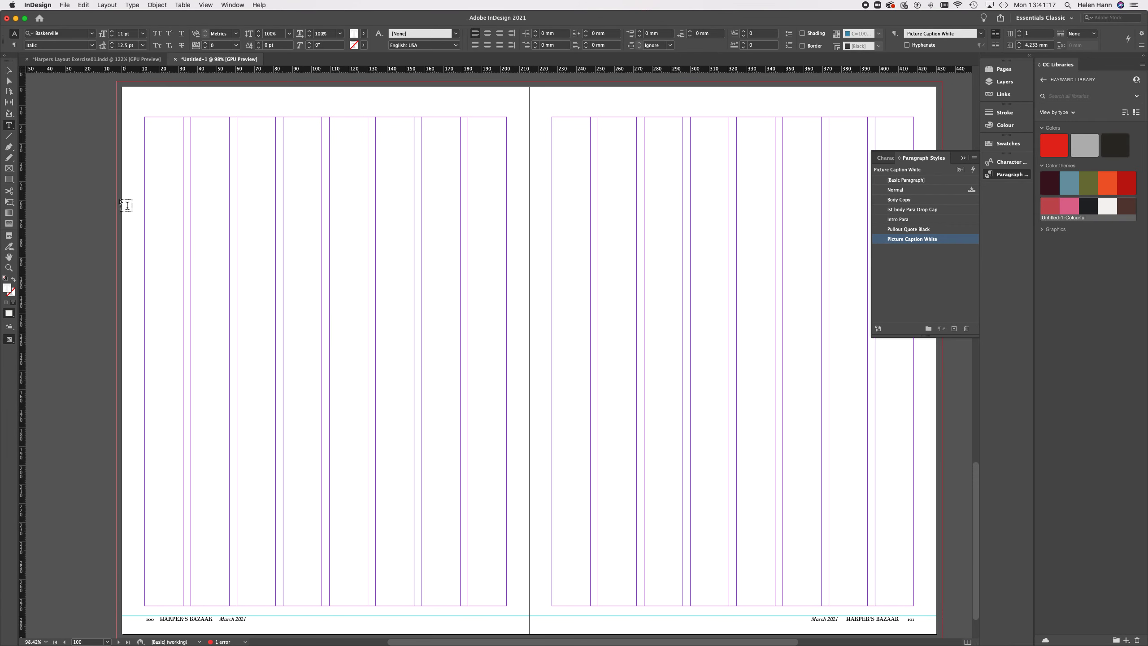
scroll(117, 198, "down", 1)
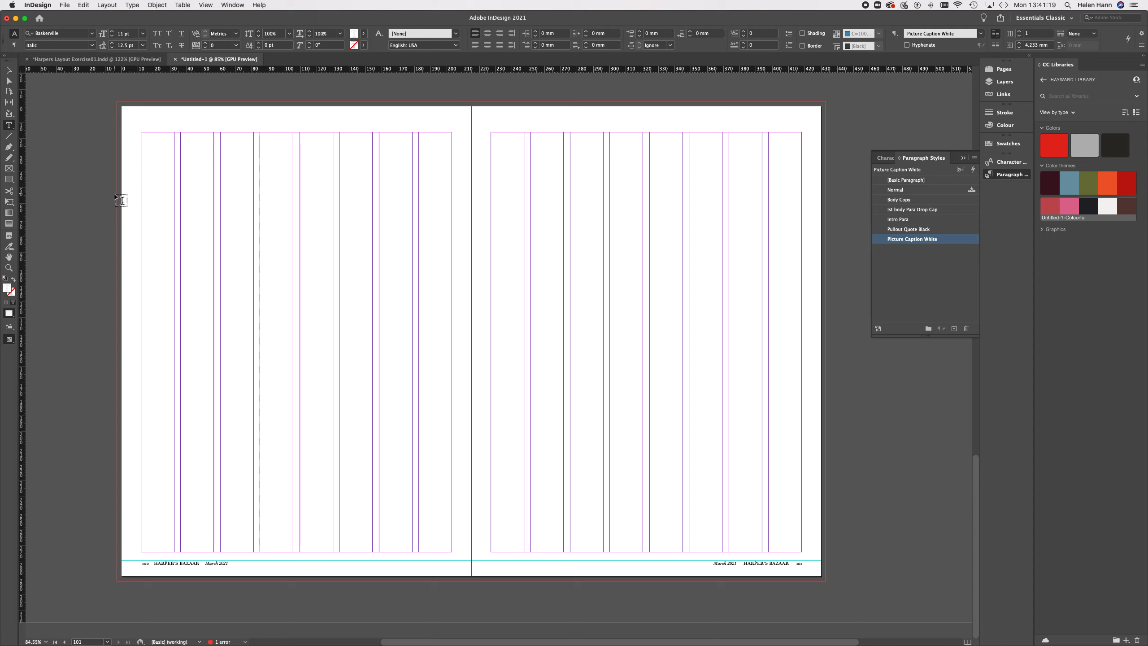
left_click(9, 169)
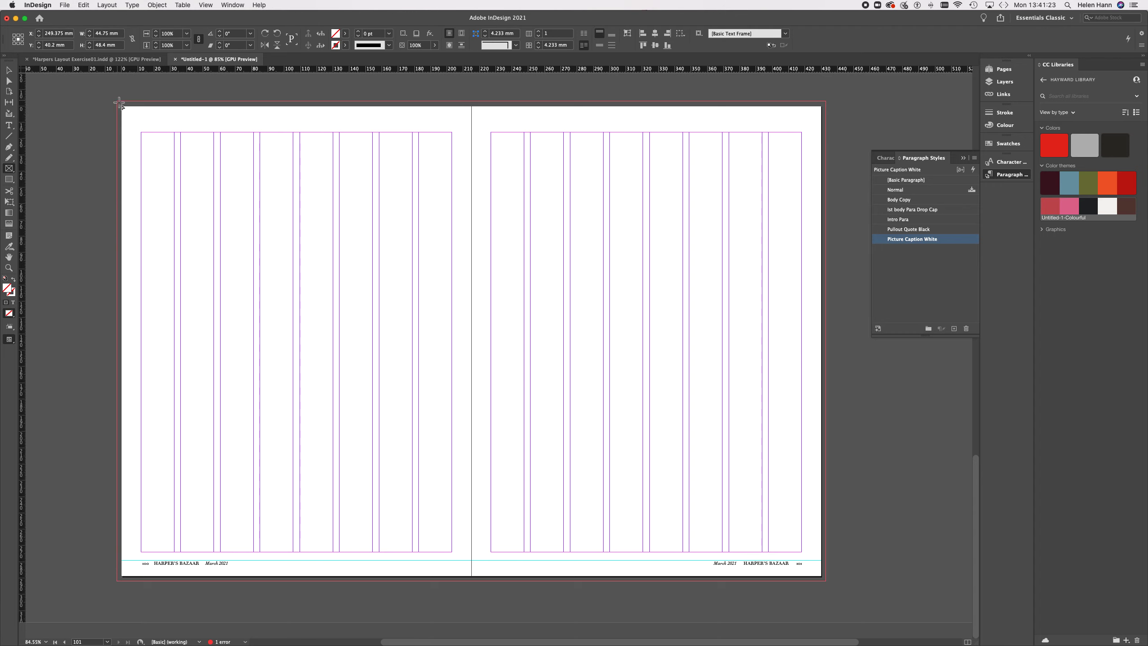
left_click_drag(119, 104, 473, 584)
left_click(64, 4)
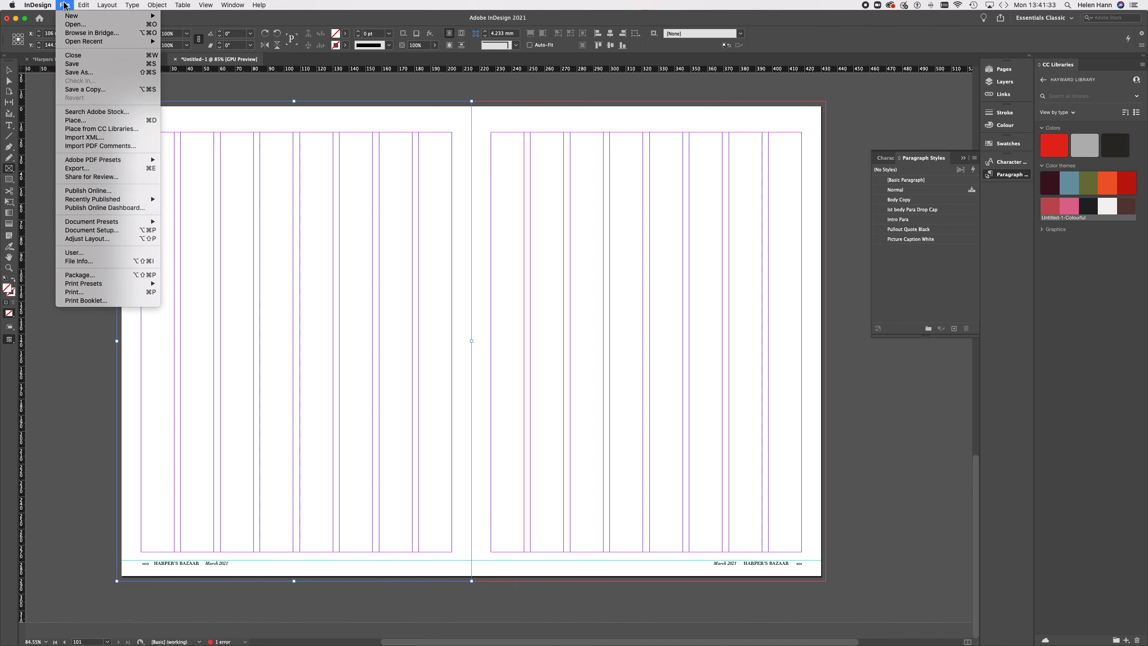
left_click(93, 131)
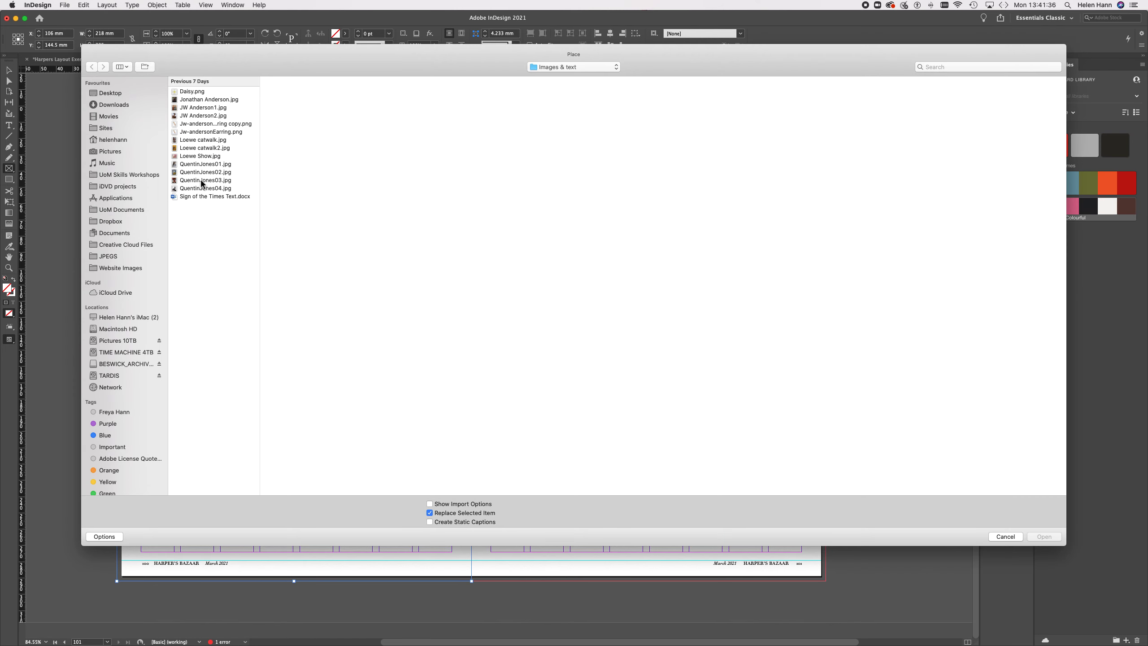
left_click(203, 180)
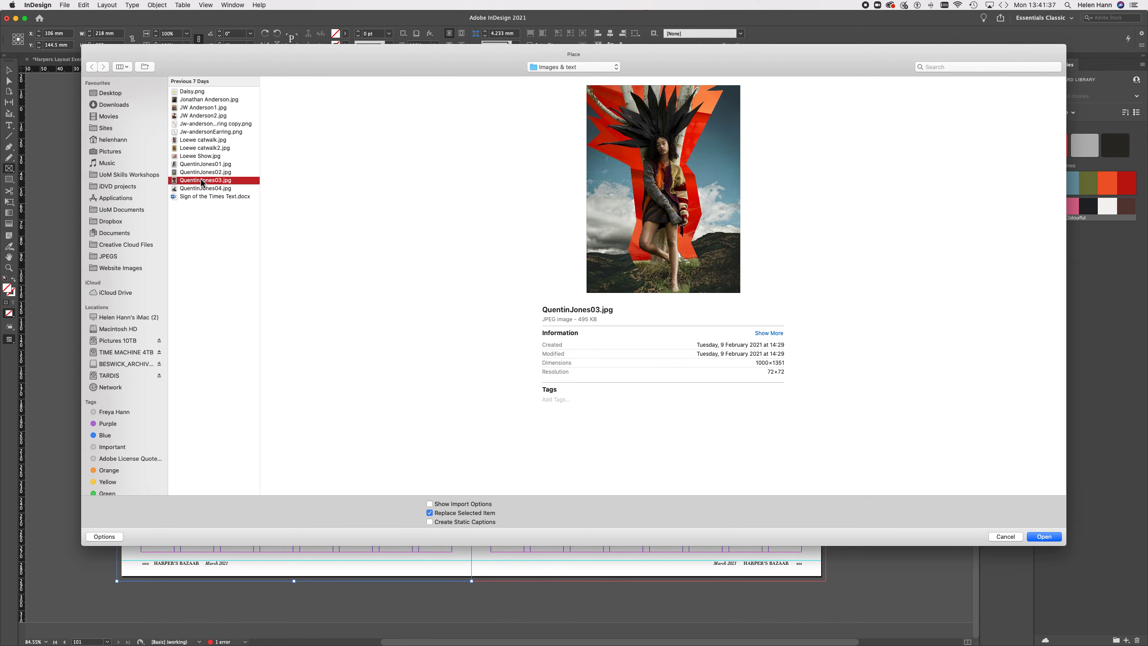
left_click(203, 163)
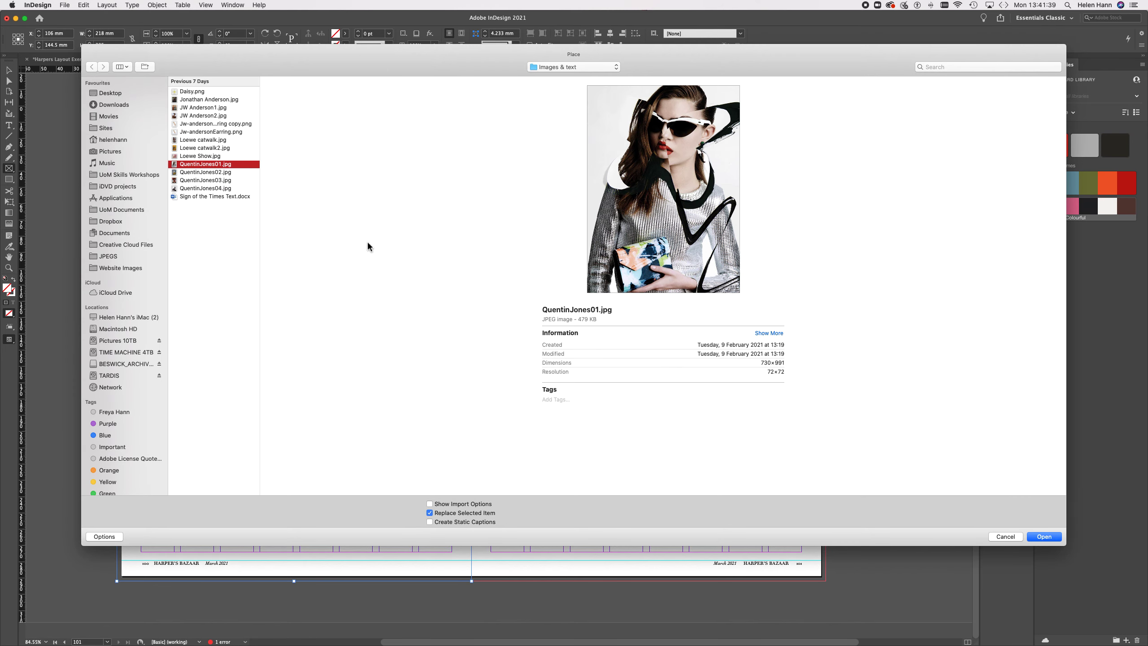
left_click(1044, 537)
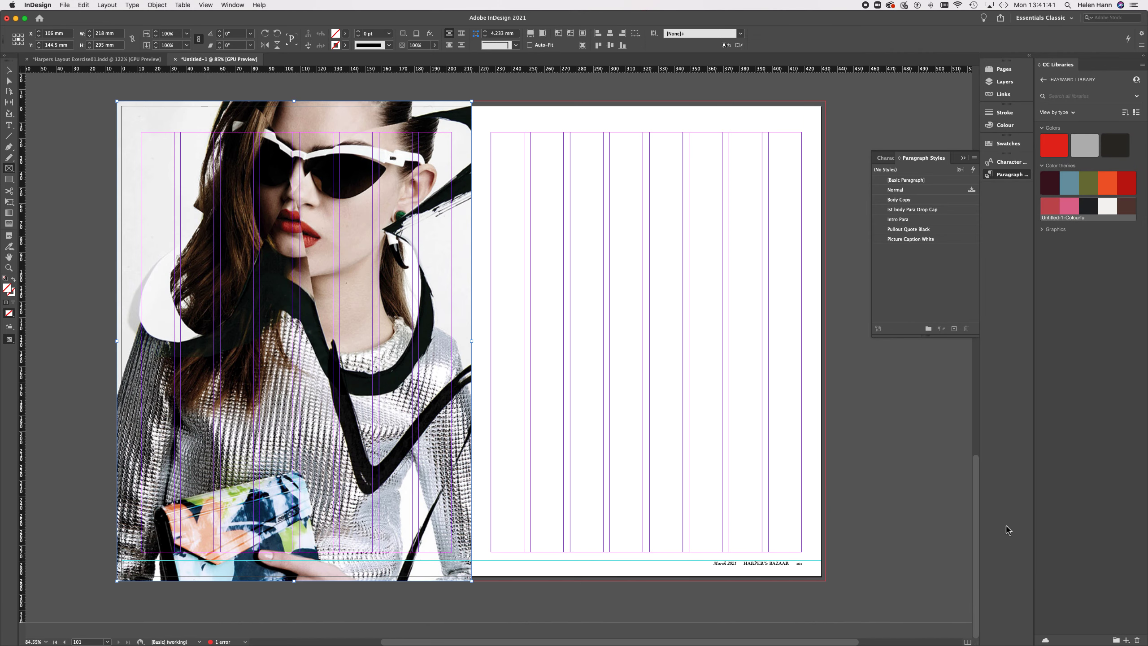
Step: Scale the placed photo down proportionally inside its frame to about 90%, keeping the whole page and bleed covered
left_click(8, 70)
double_click(294, 269)
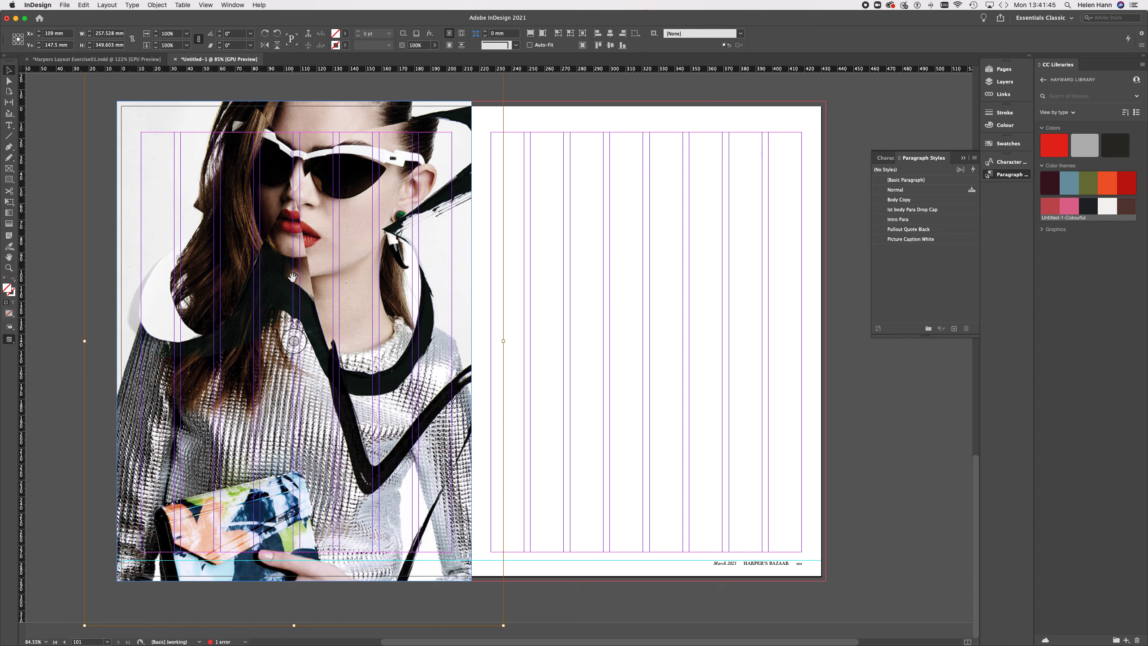
scroll(293, 277, "up", 2)
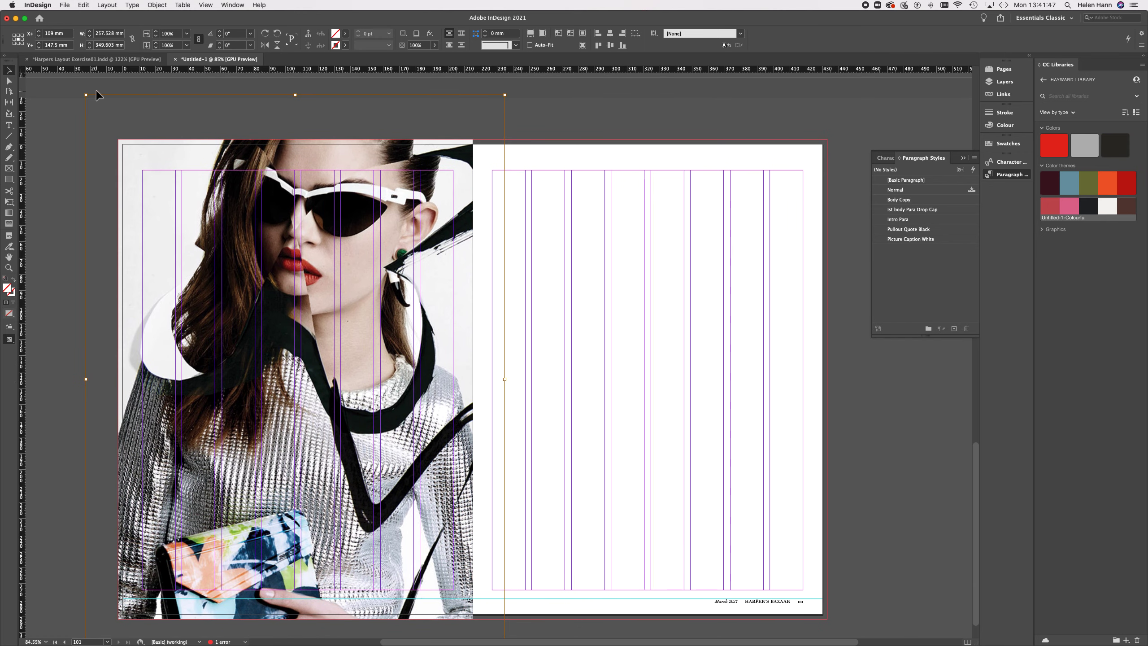
left_click_drag(86, 96, 109, 131)
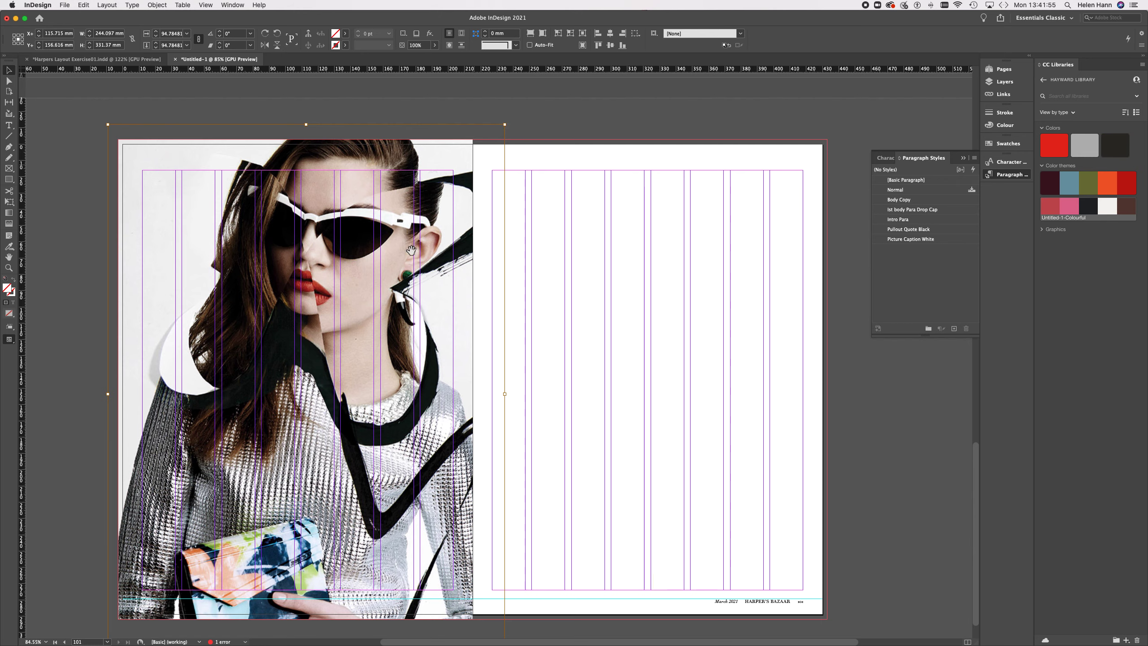
scroll(281, 434, "down", 2)
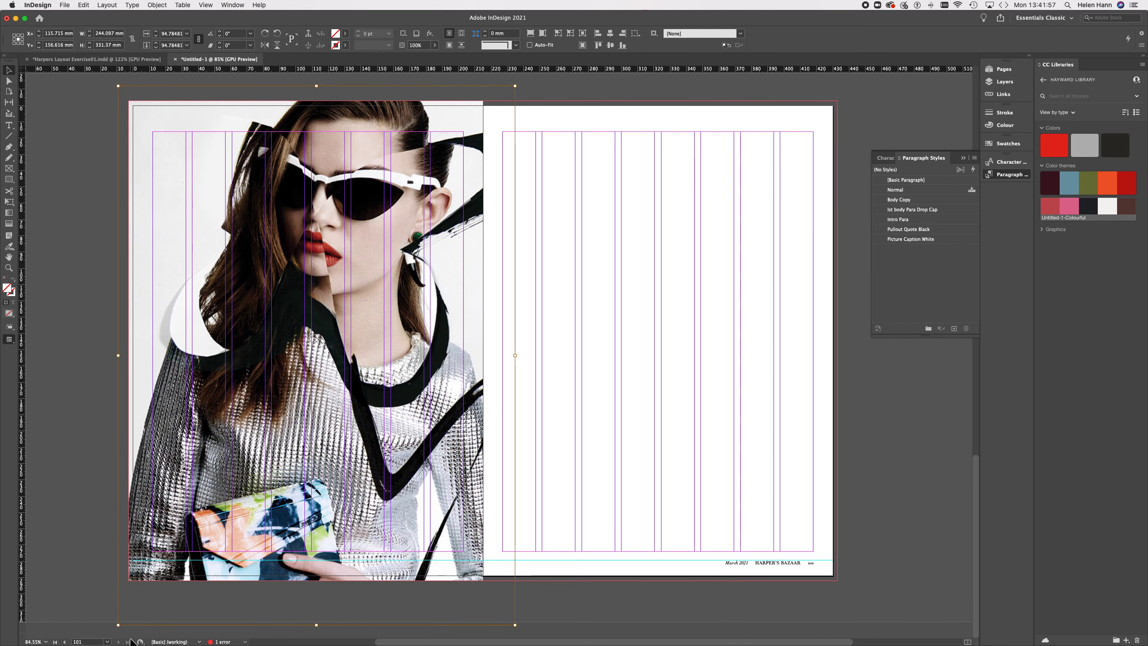
left_click_drag(118, 625, 126, 615)
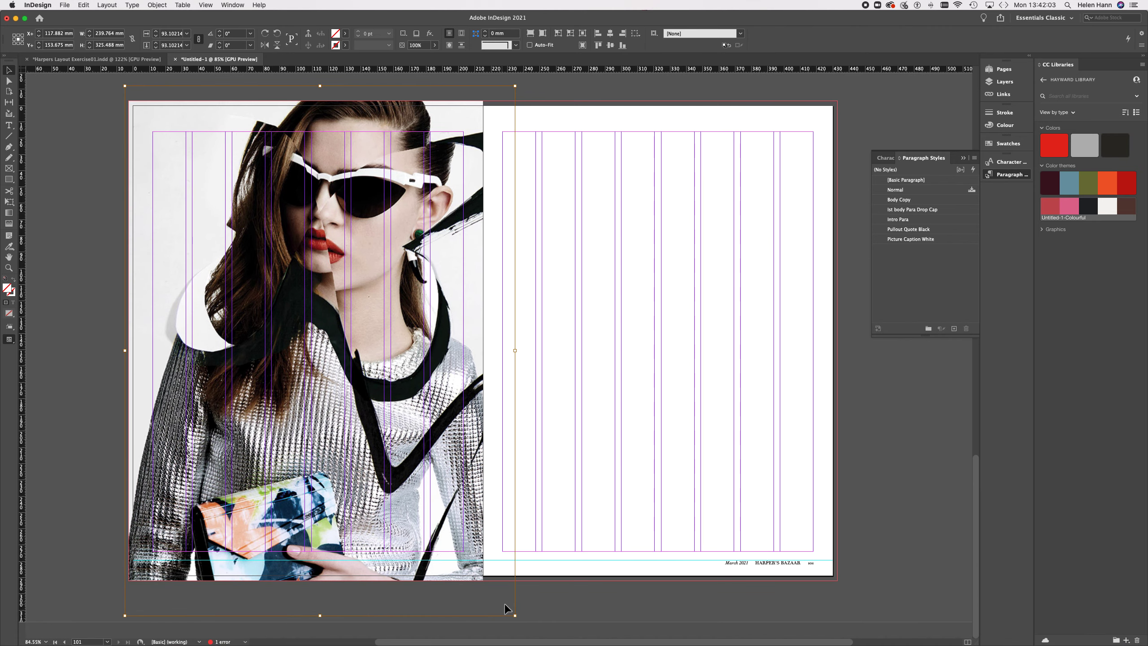
left_click_drag(517, 616, 501, 607)
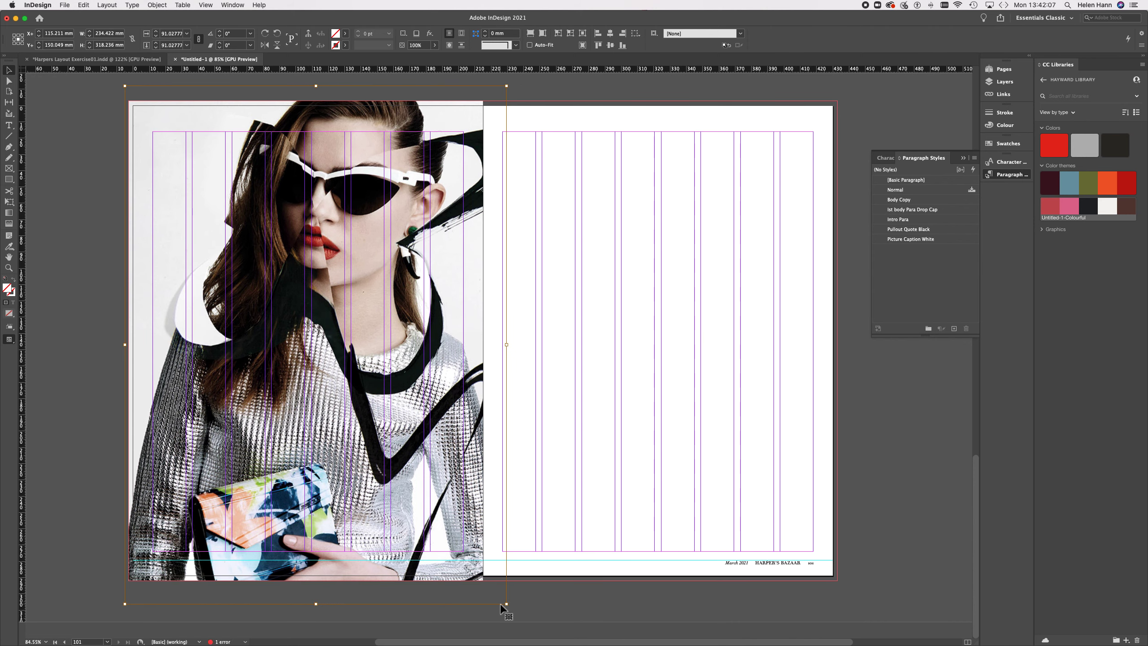
left_click_drag(508, 606, 501, 600)
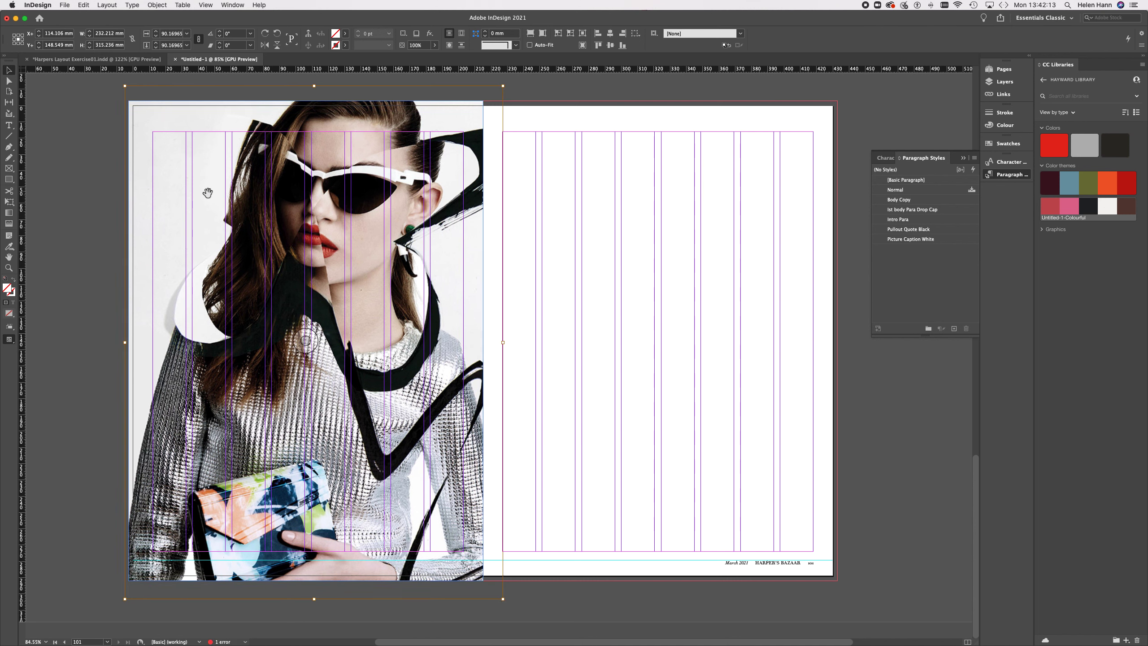
Step: Nudge the photo to the right within its frame until its left edge meets the bleed, and deselect it
key("Right")
key("Right")
key("Right")
key("Right")
key("Right")
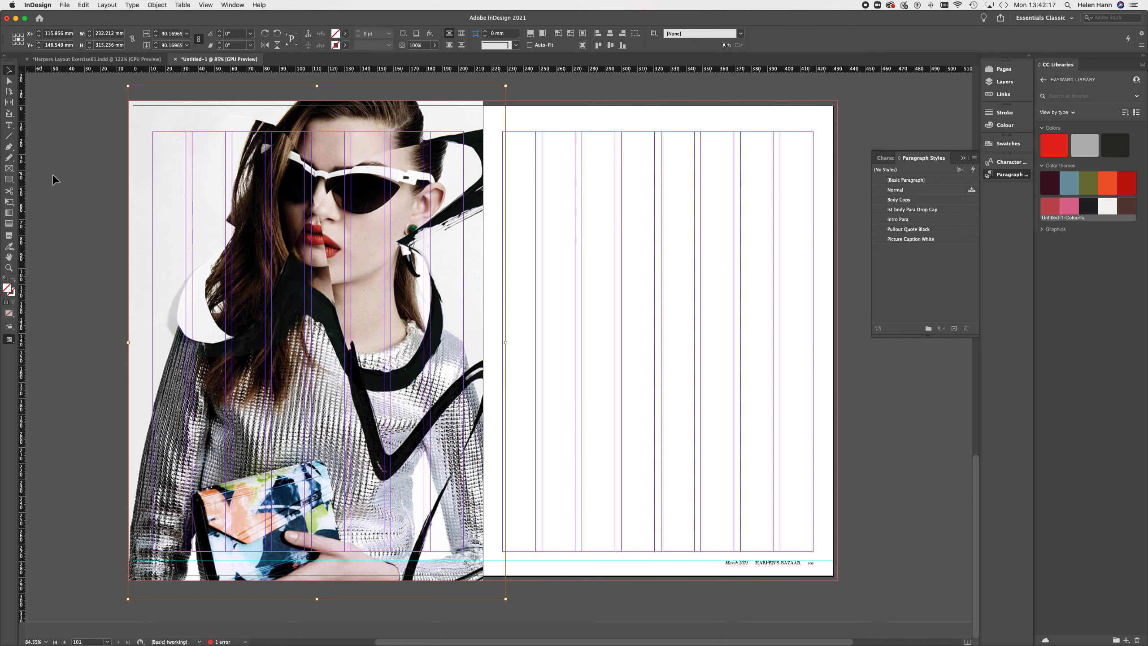
left_click(69, 182)
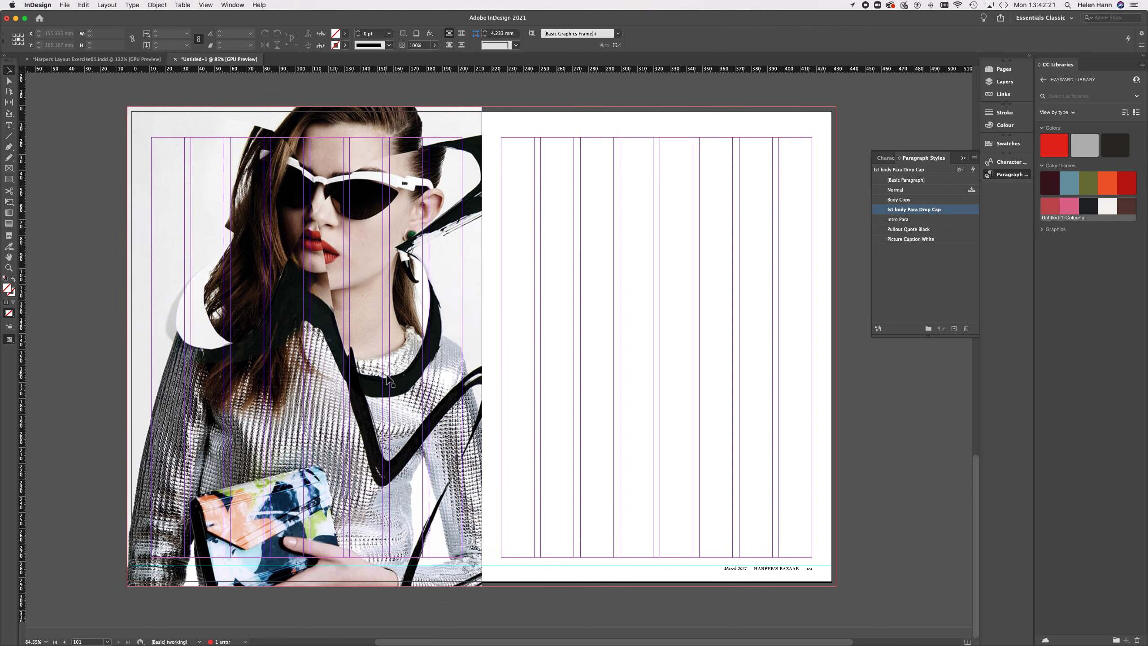
Step: Switch to the Harpers Layout Exercise01 document and copy the black caption frame from the sunglasses photo
scroll(388, 379, "up", 10)
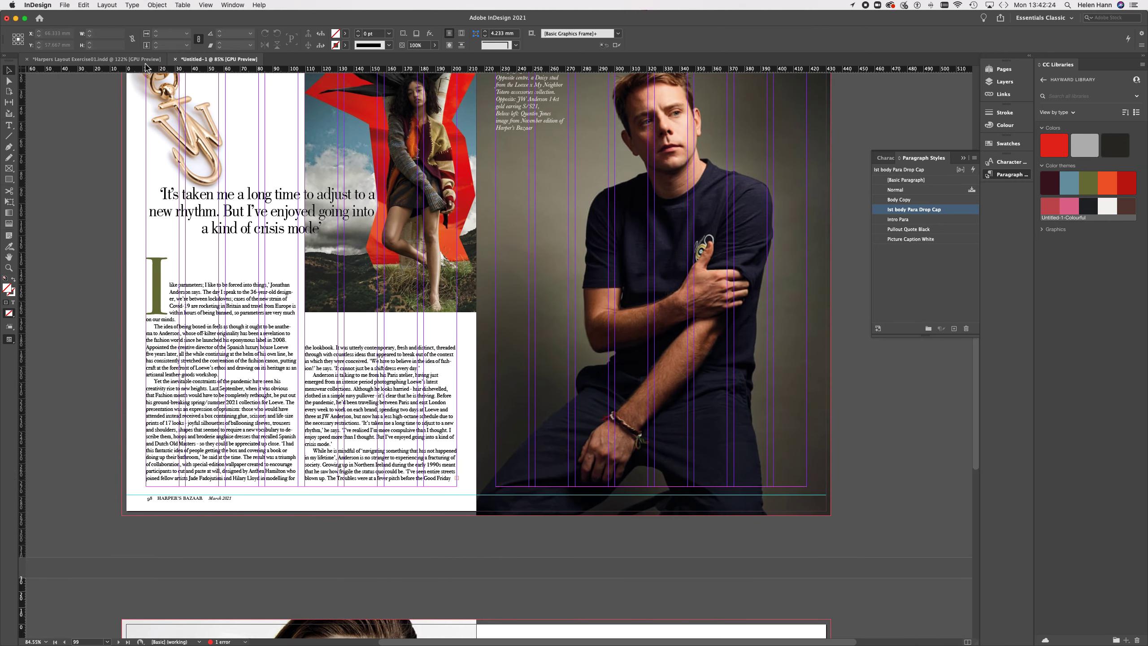
left_click(145, 60)
scroll(300, 381, "down", 10)
left_click(146, 277)
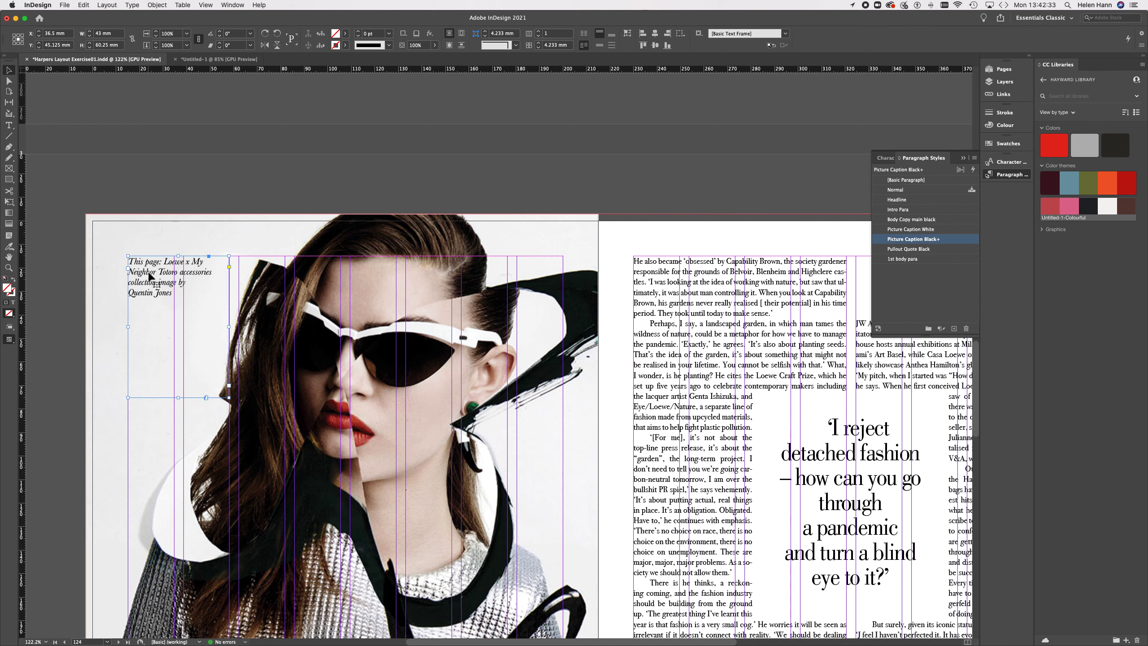
left_click(219, 59)
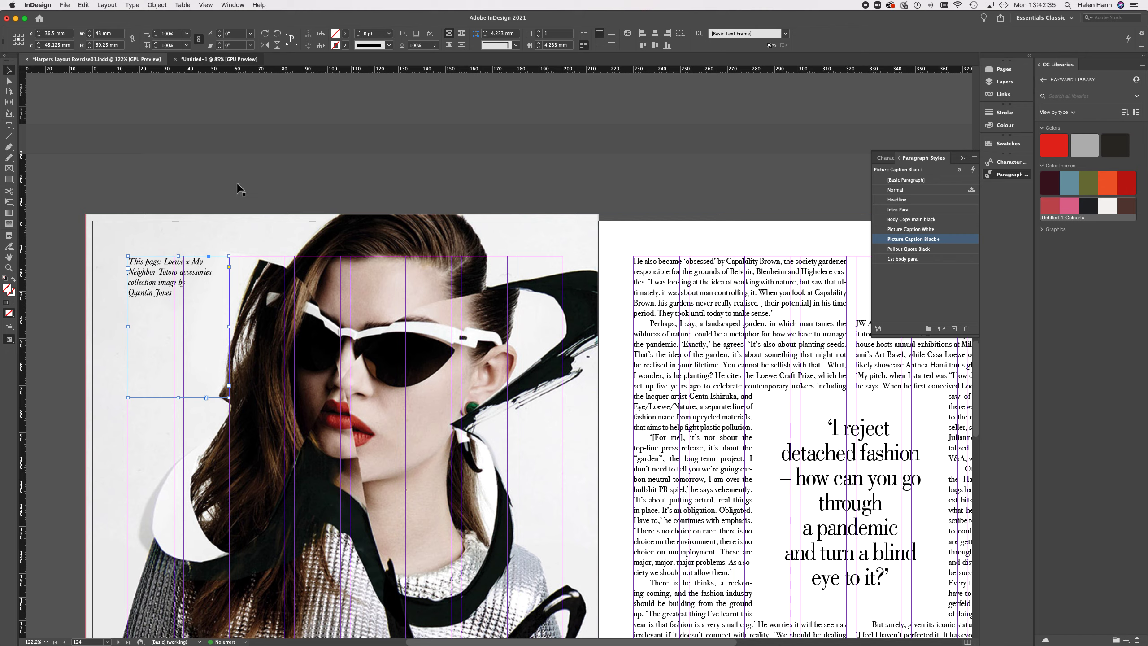
Step: Paste the caption onto the sunglasses photo in the new document, fit it into the page's top-left margin corner and make it 44.75 mm wide
scroll(256, 414, "down", 10)
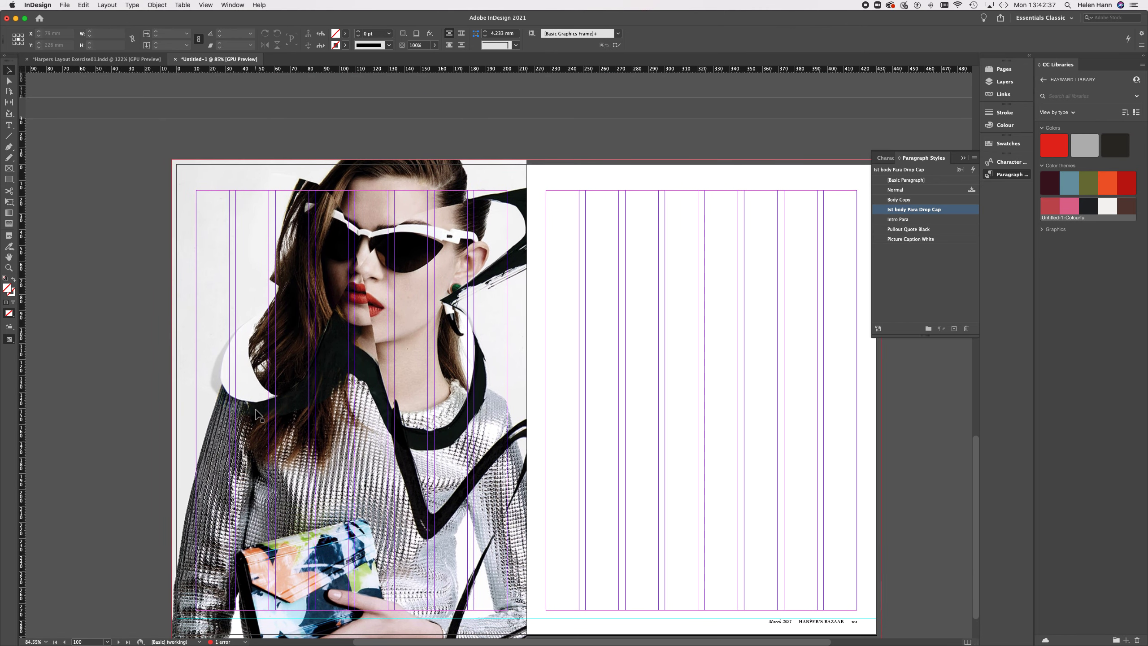
key("super+v")
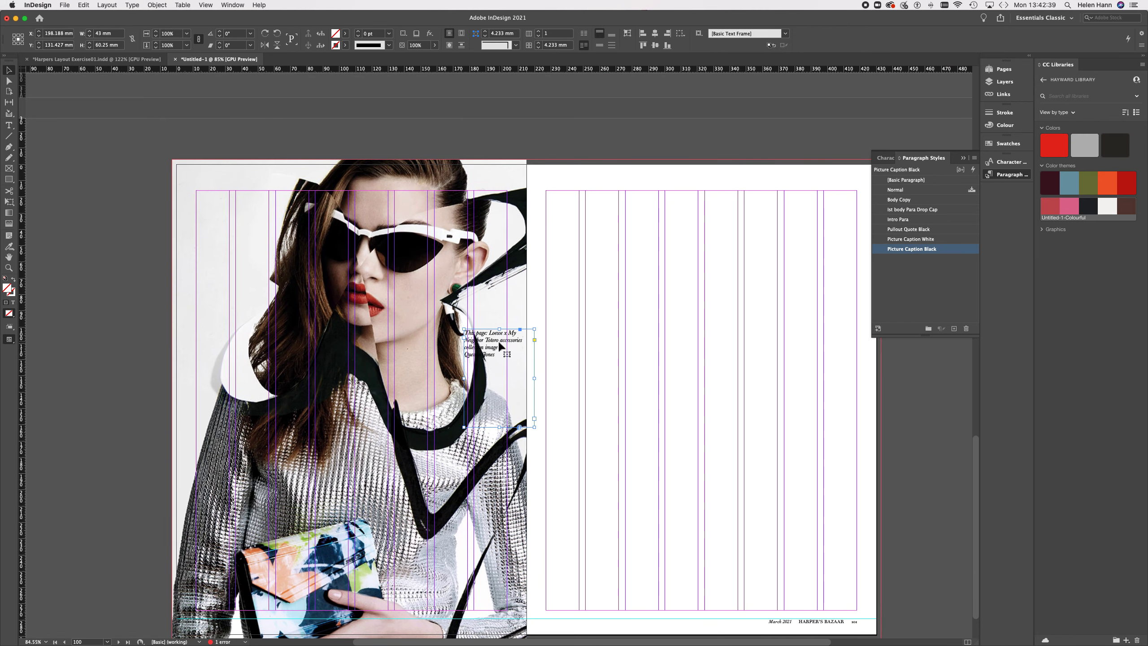
left_click_drag(498, 339, 270, 241)
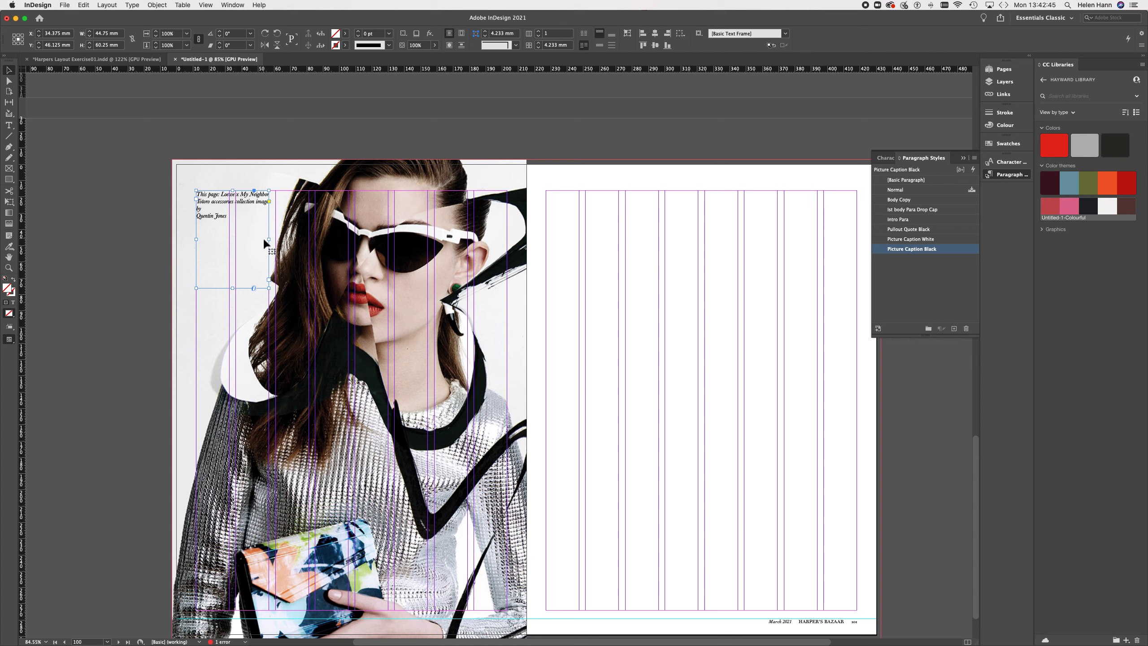
Step: Remove the line break after "by" so the caption's credit runs on the same line, and deselect the frame
left_click(9, 268)
left_click_drag(214, 213, 309, 229)
left_click(9, 127)
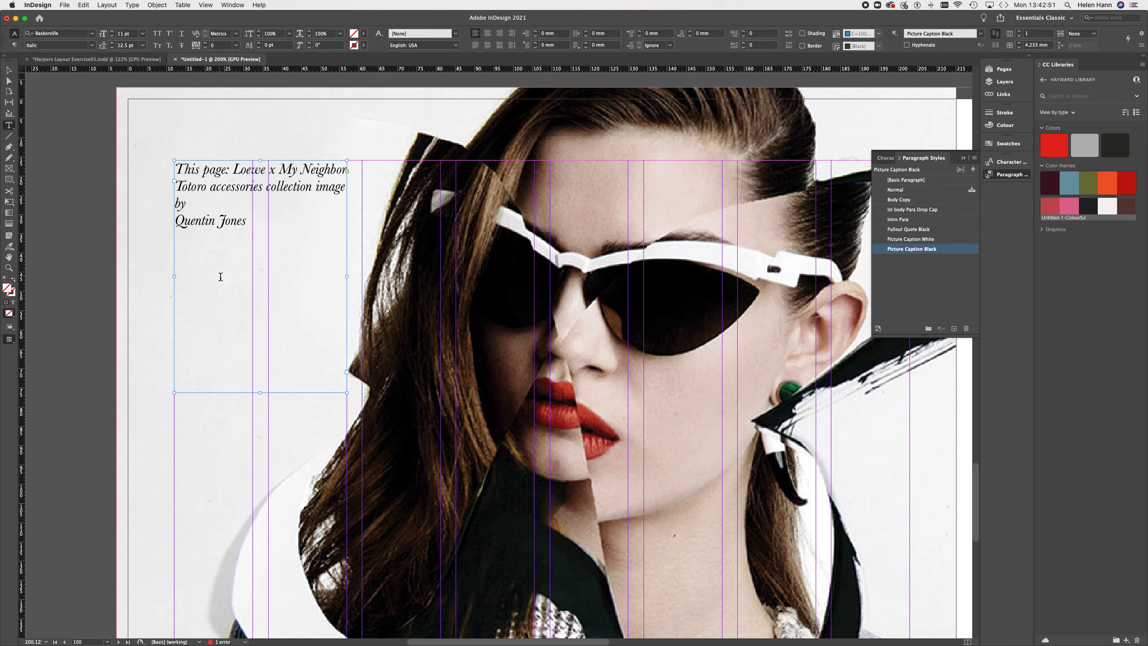
left_click(183, 229)
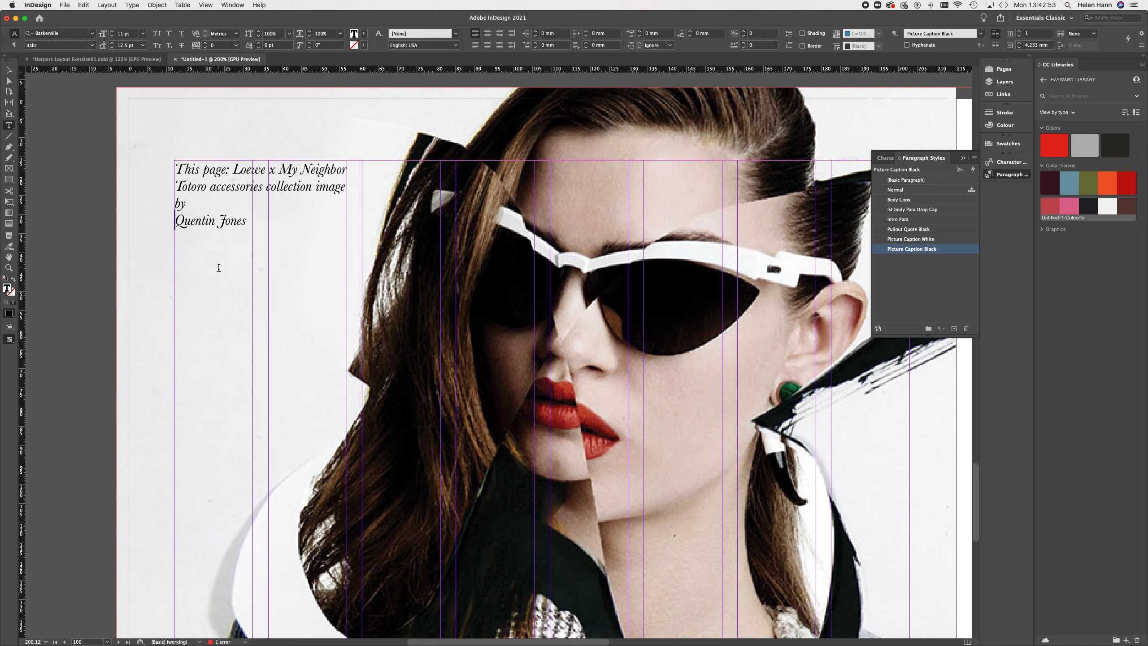
key("BackSpace")
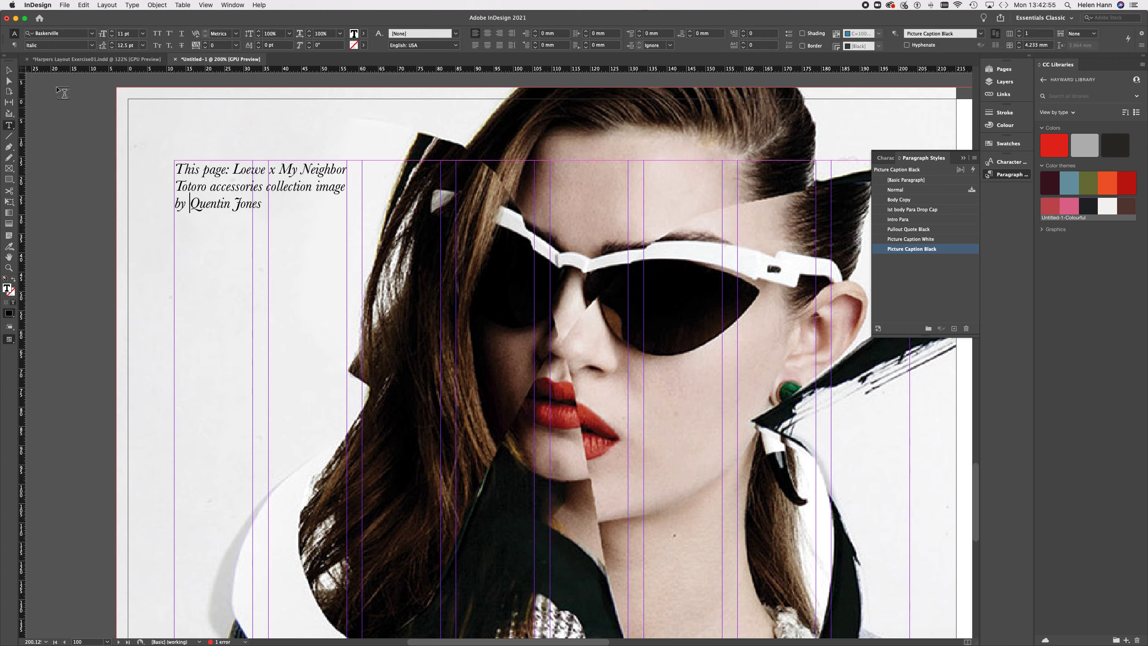
left_click(9, 70)
left_click(113, 188)
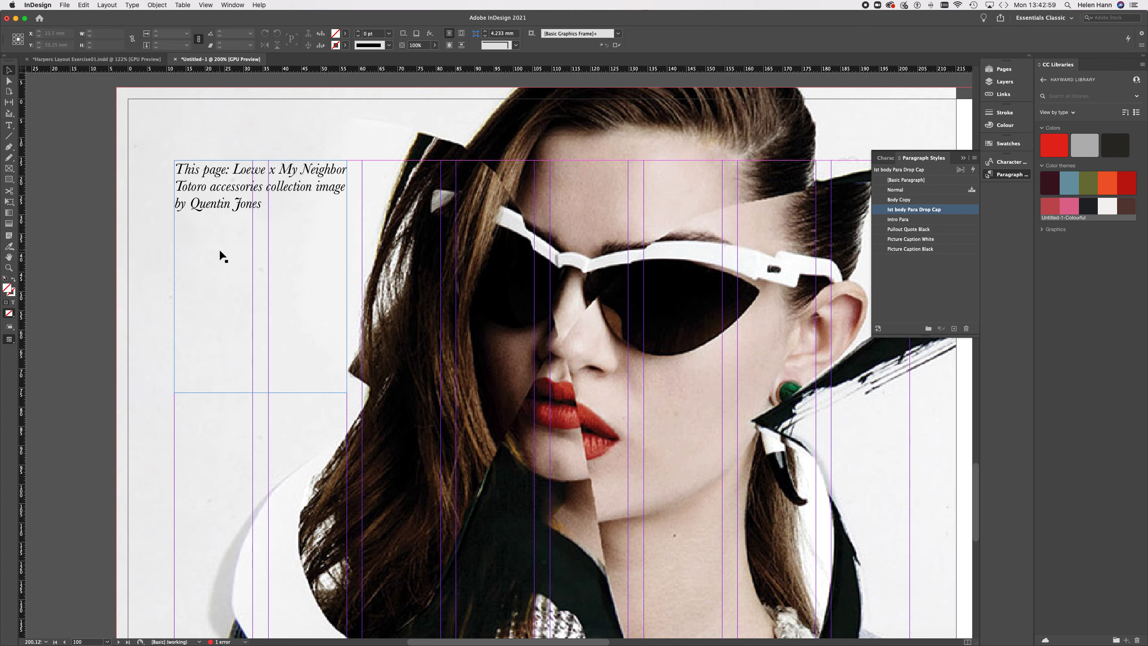
key("super+minus")
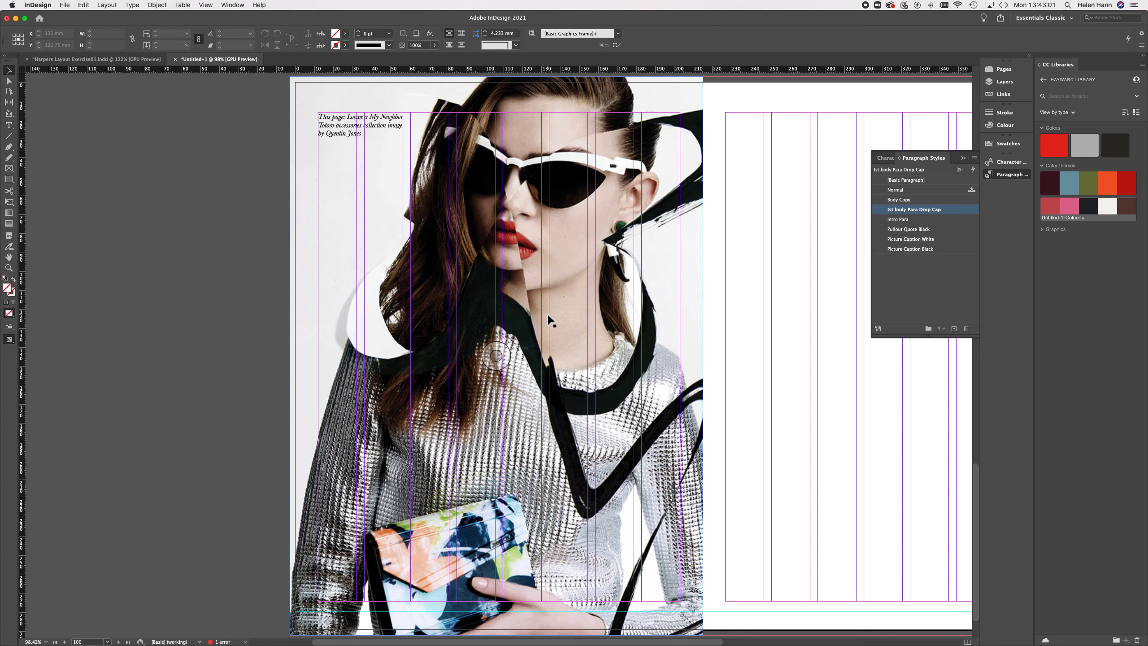
Step: Thread the overset article text from the previous spread into a new frame filling the margins of the empty page facing the sunglasses photo
key("super+alt+0")
key("super+minus")
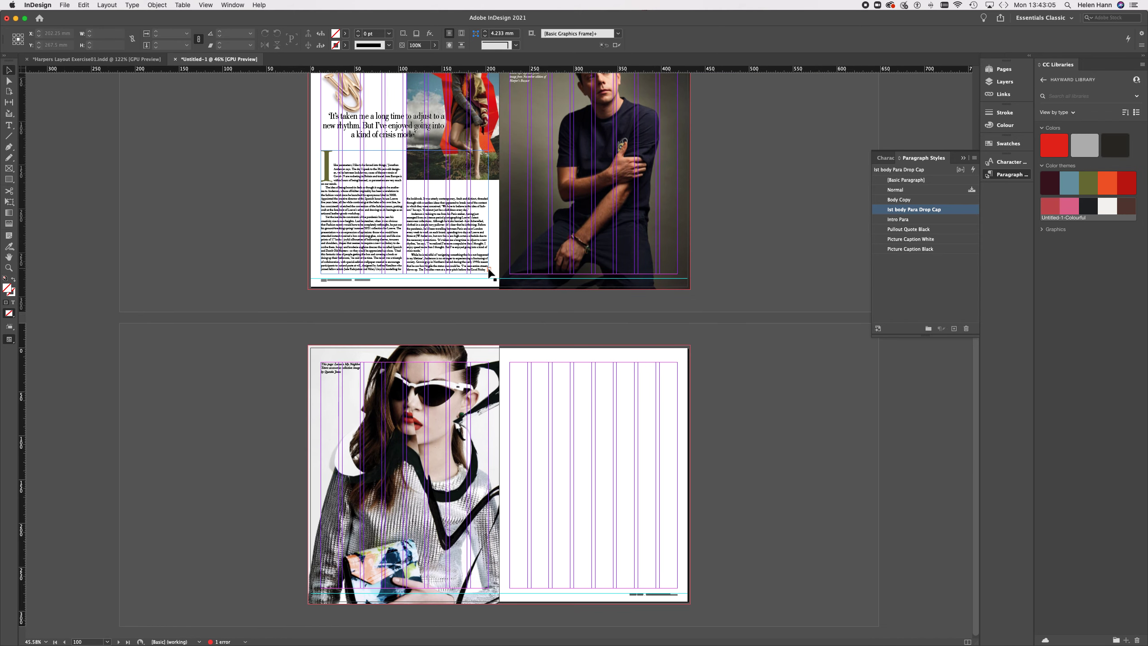
left_click(9, 71)
left_click(490, 272)
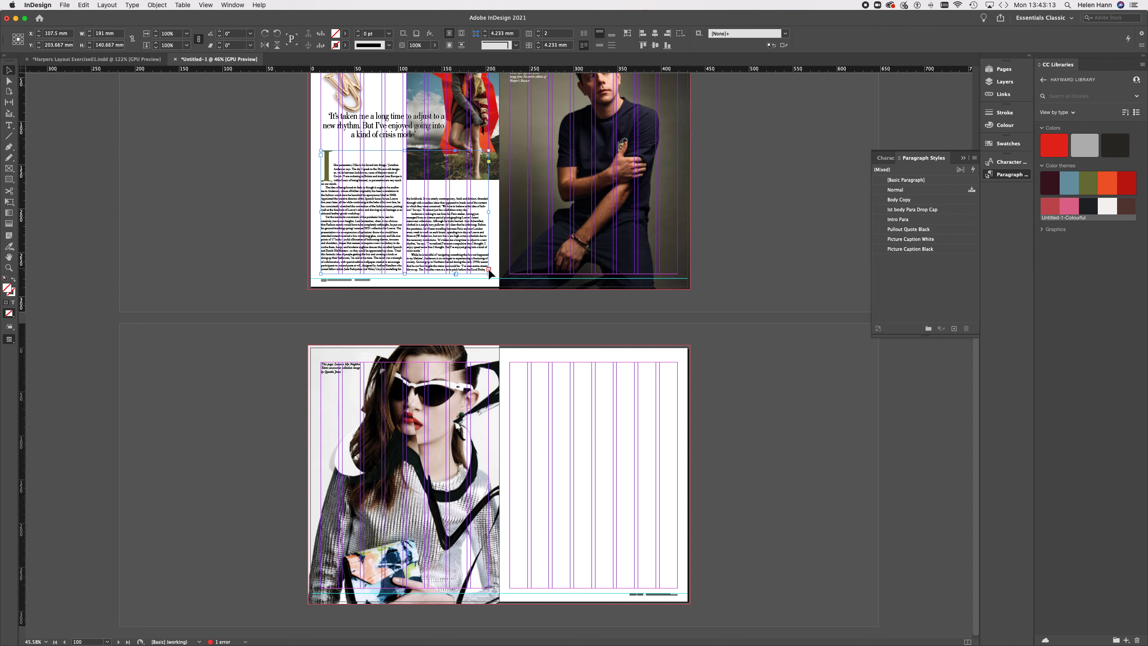
left_click(489, 270)
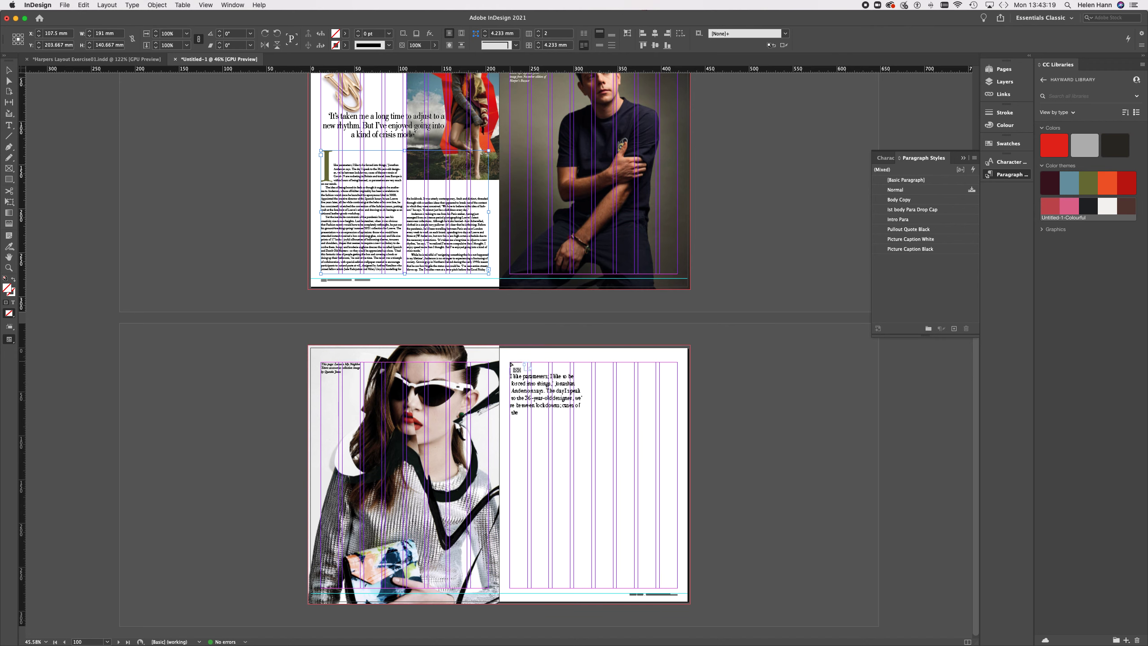
left_click_drag(511, 363, 678, 588)
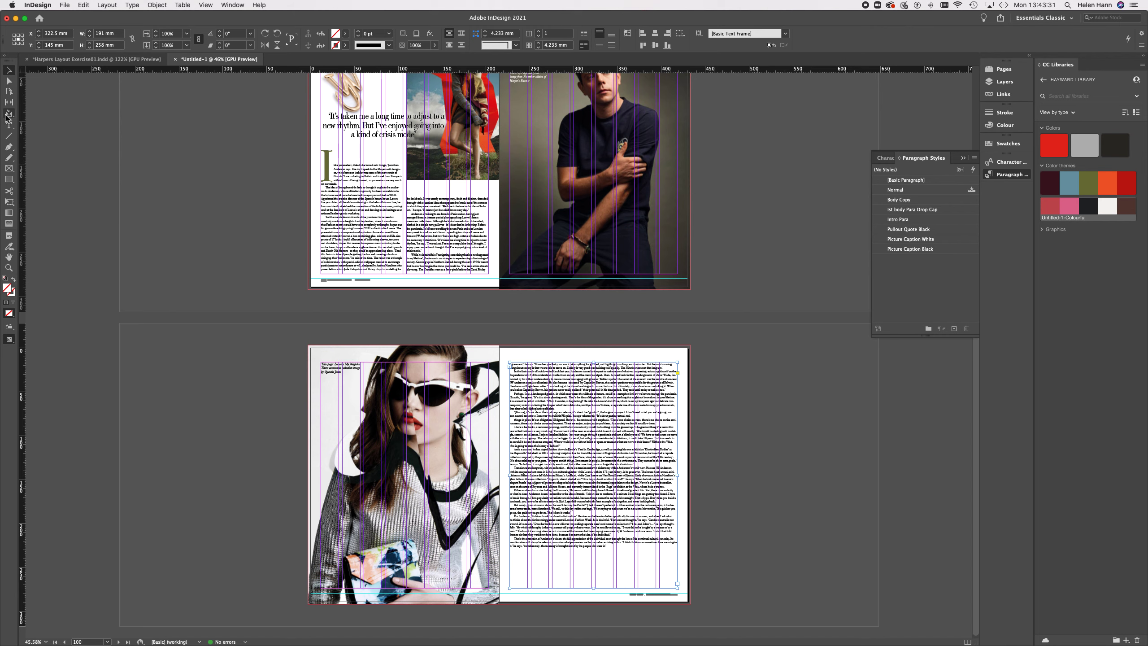
left_click(9, 169)
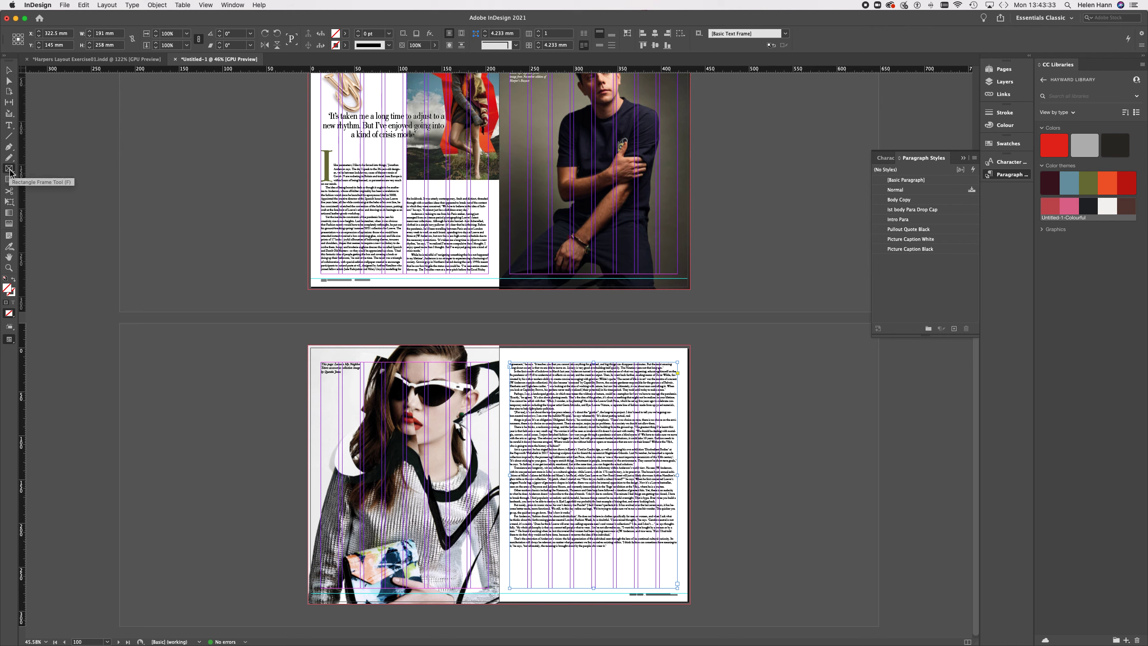
left_click(9, 127)
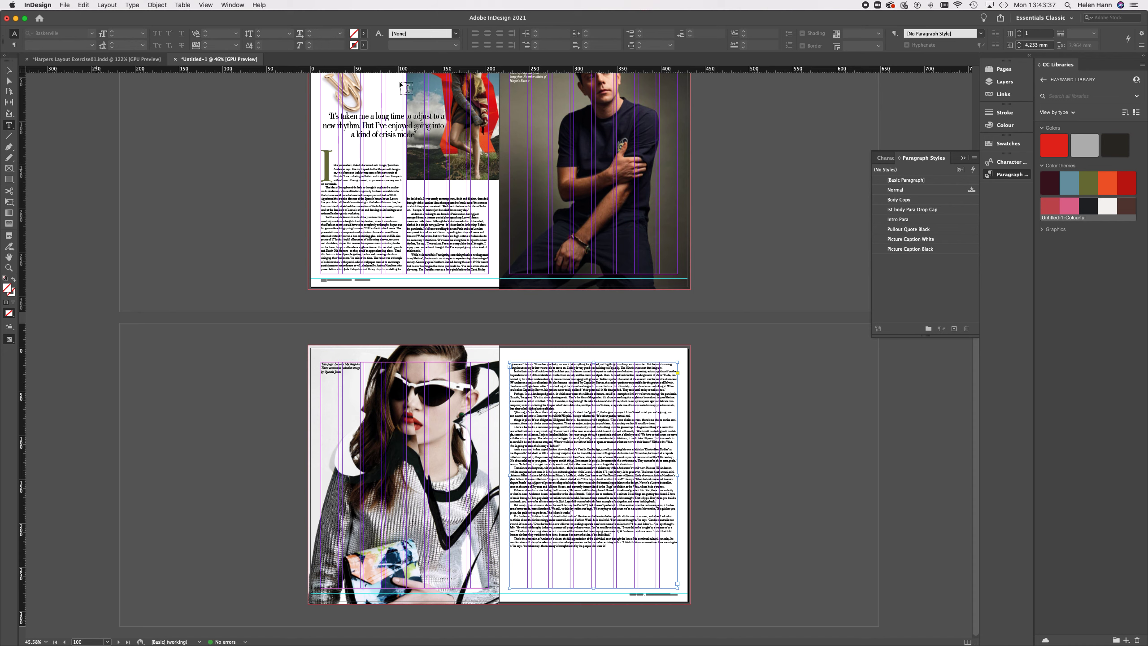
left_click(9, 159)
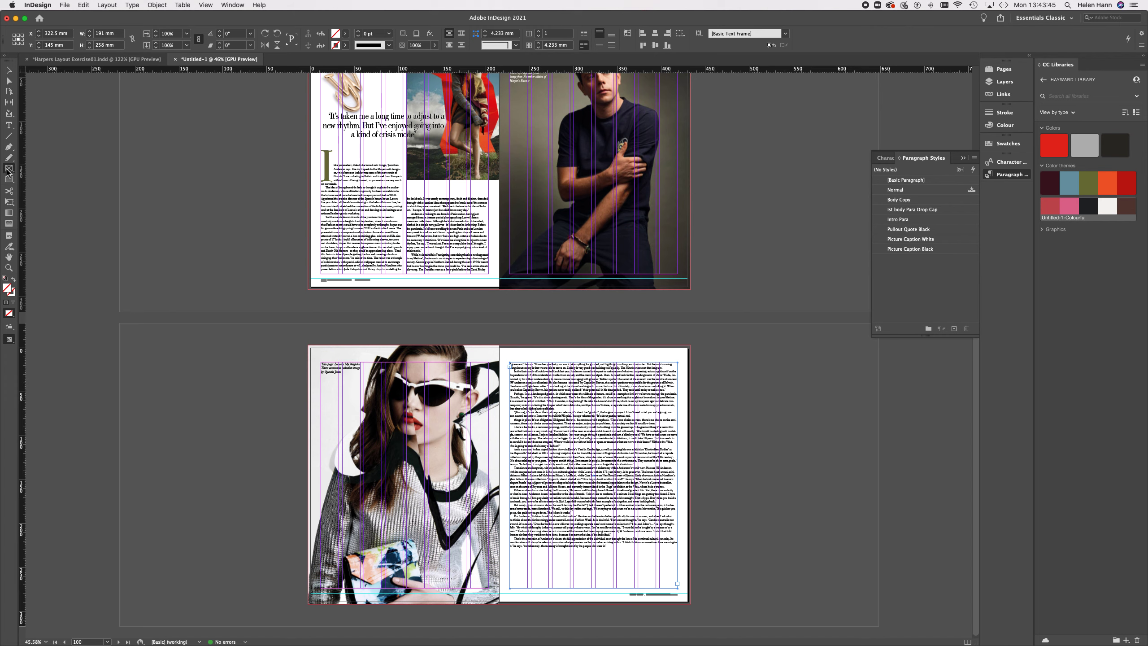
left_click(9, 126)
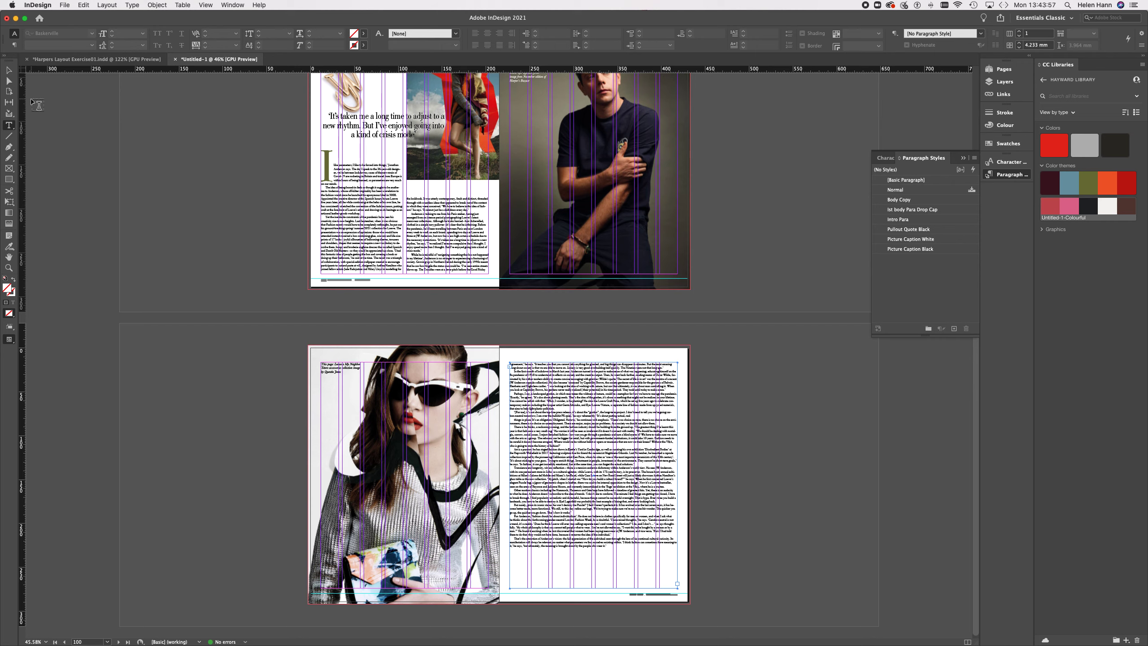
Step: Set the newly threaded body-text frame to two columns
left_click(9, 70)
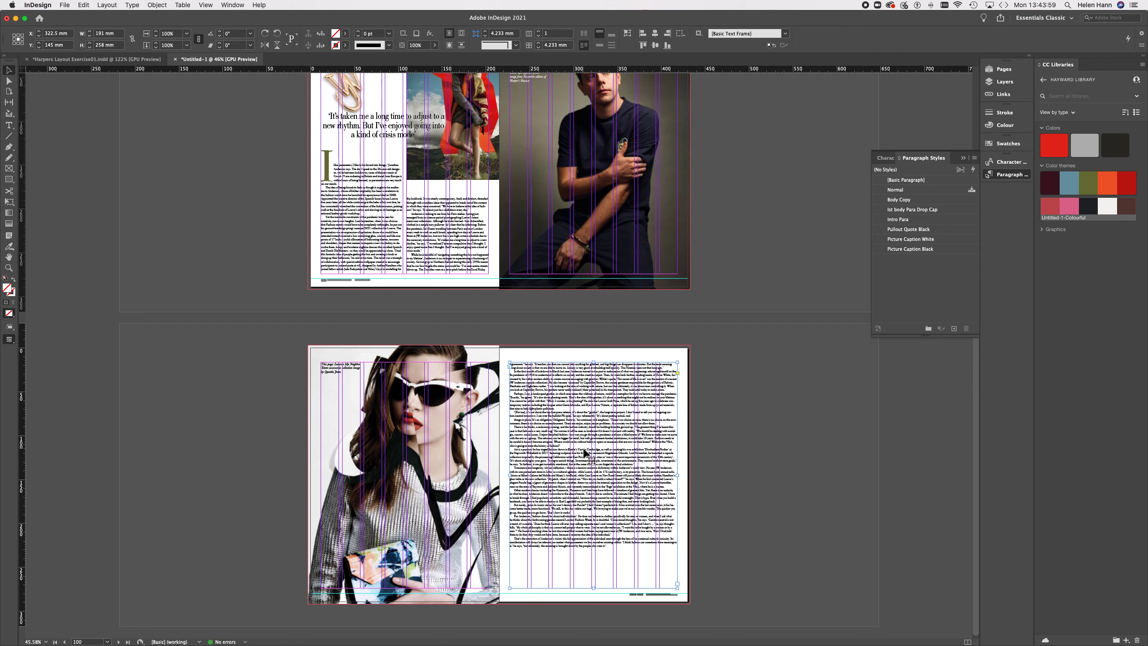
left_click(538, 31)
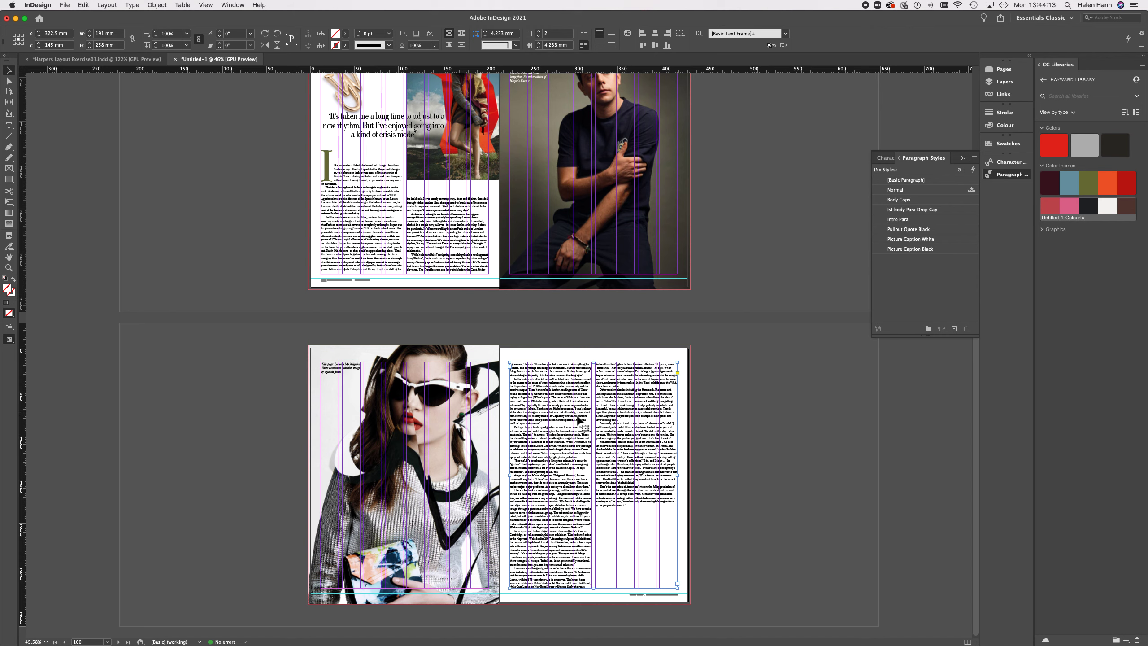
Step: Switch to the Harpers Layout Exercise01 document and copy the 'I reject detached fashion' pull-quote text
left_click(120, 59)
scroll(167, 203, "down", 5)
scroll(168, 204, "right", 5)
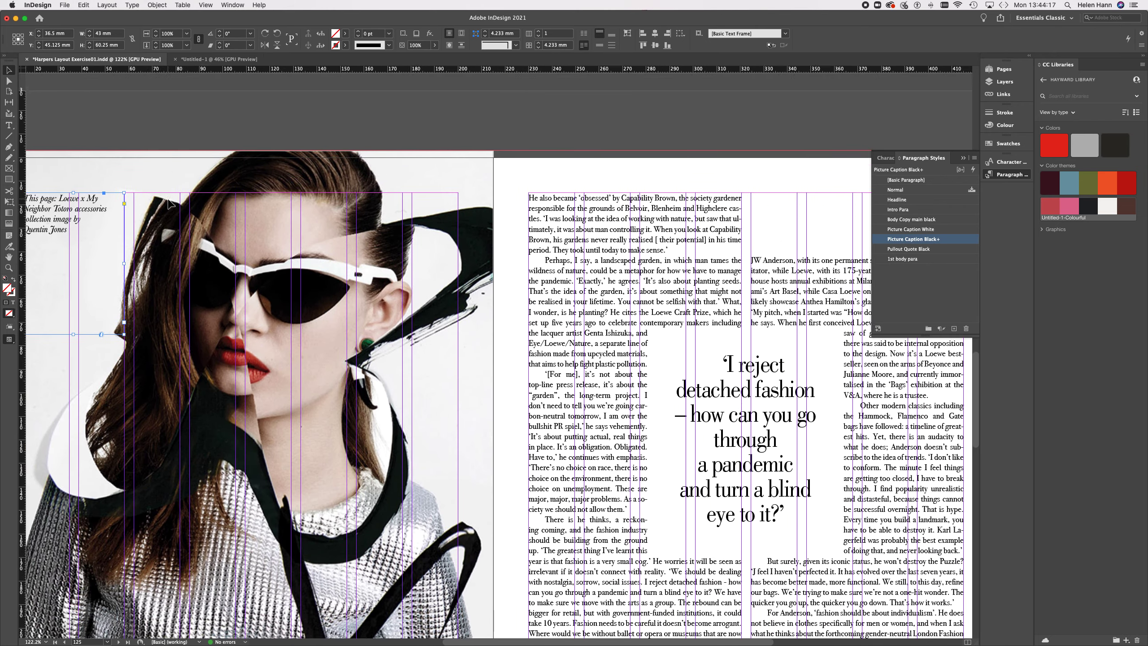
left_click(610, 320)
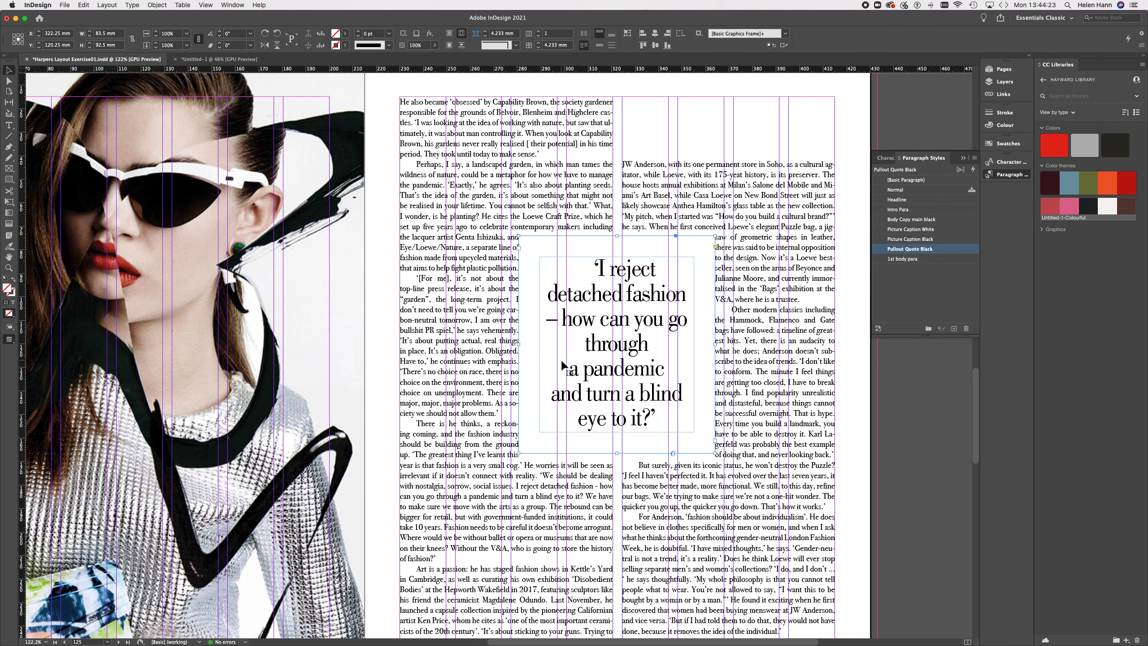
left_click(8, 126)
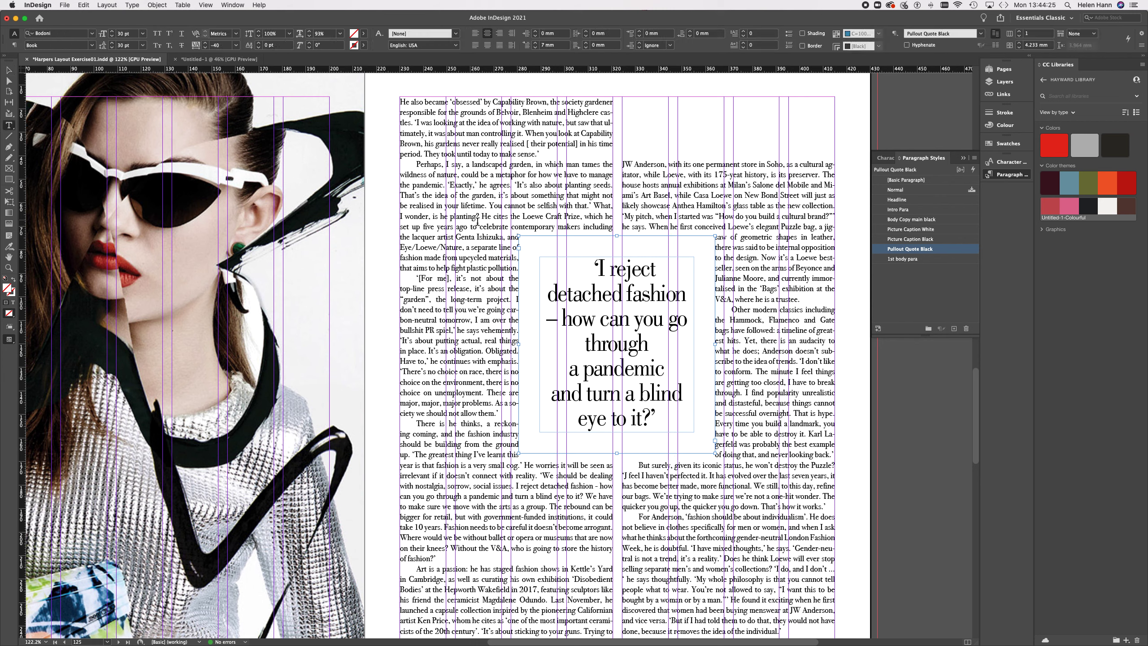
left_click_drag(589, 265, 677, 438)
key("super+c")
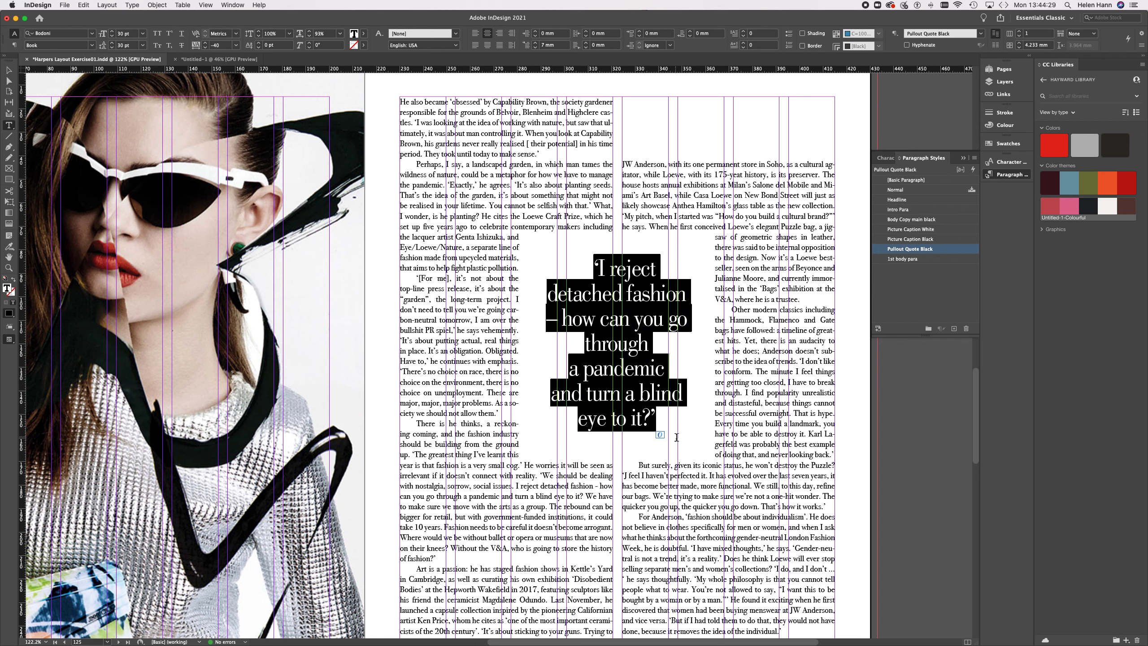
Step: Return to the new document and paste the quote into a new text frame about 118.75 × 141.75 mm on the pasteboard
left_click(219, 60)
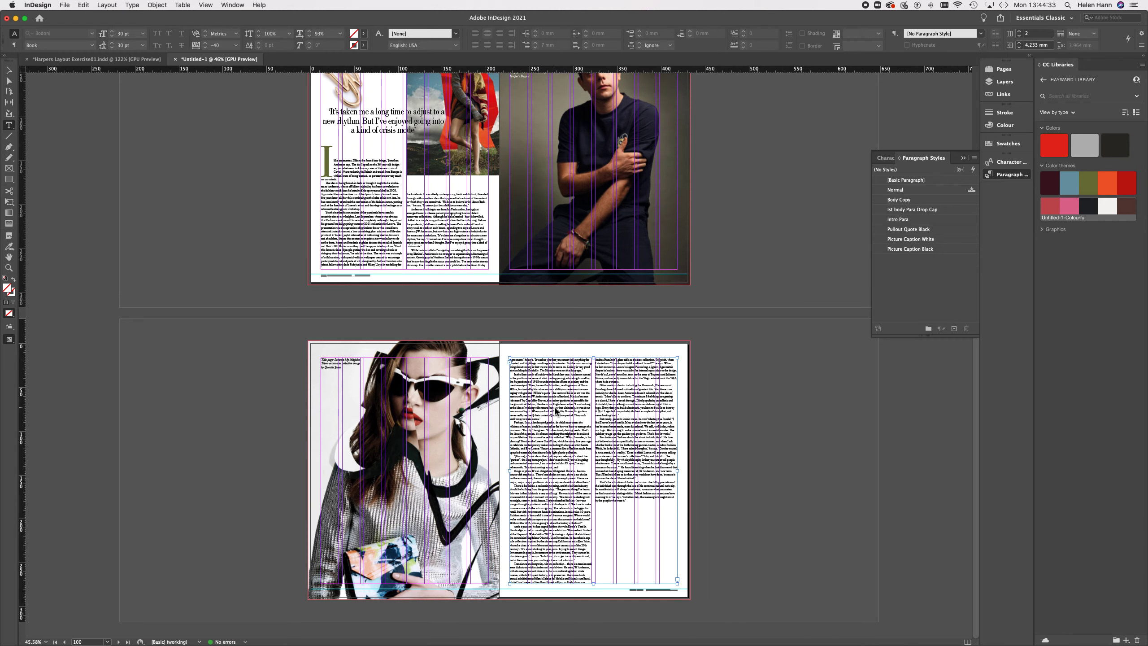
left_click(9, 127)
left_click_drag(701, 388, 806, 515)
key("super+v")
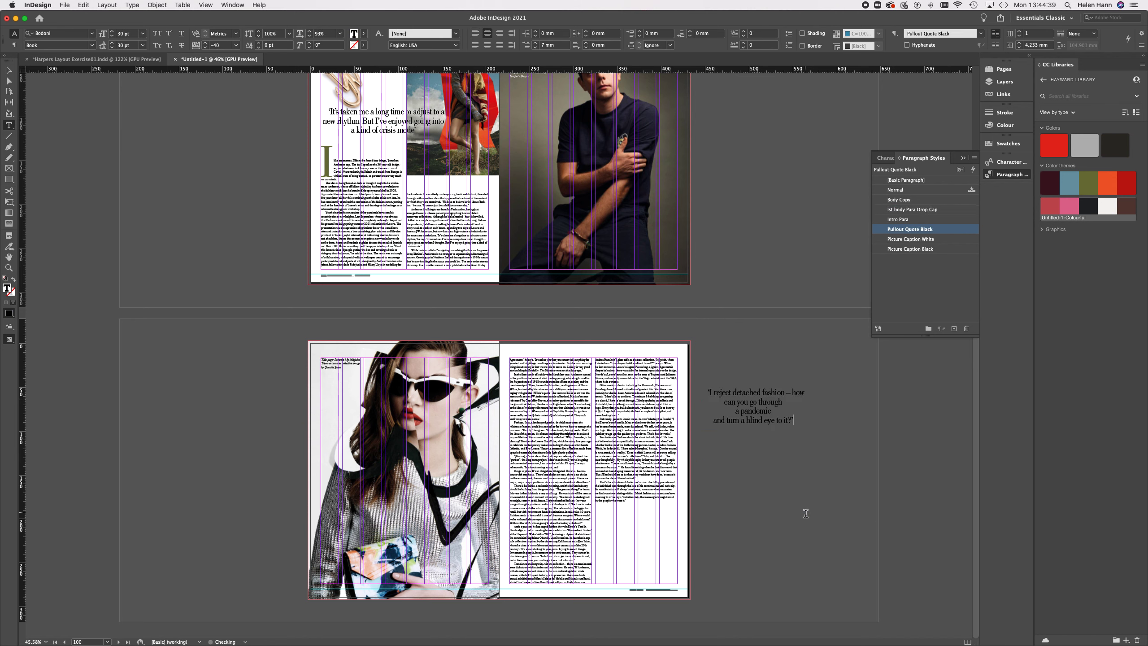
Step: Shorten the pull-quote frame to about 85.5 mm and move it over the middle of the two body-text columns
left_click(8, 70)
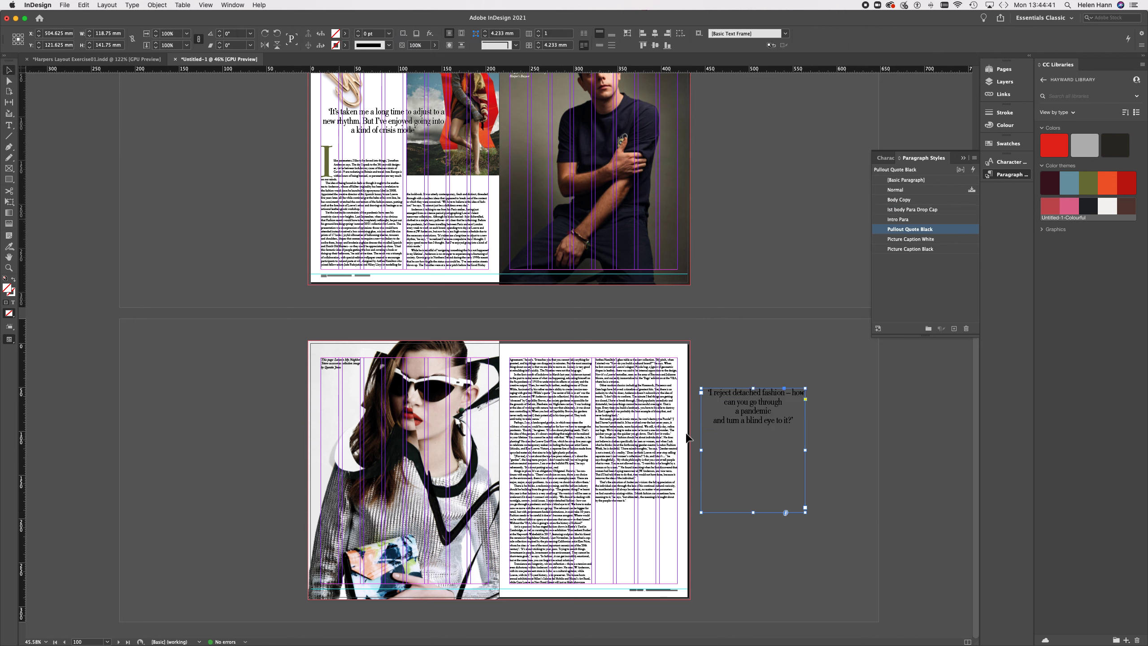
left_click_drag(752, 516, 752, 463)
left_click_drag(752, 416, 587, 444)
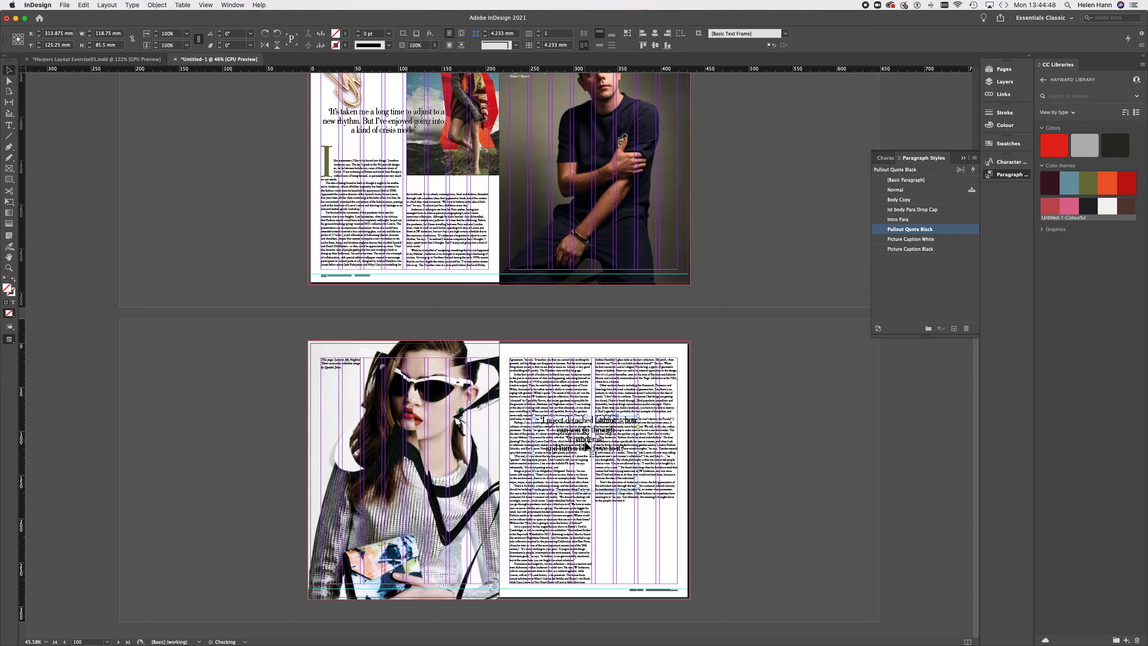
left_click(8, 268)
left_click(602, 452)
left_click(602, 453)
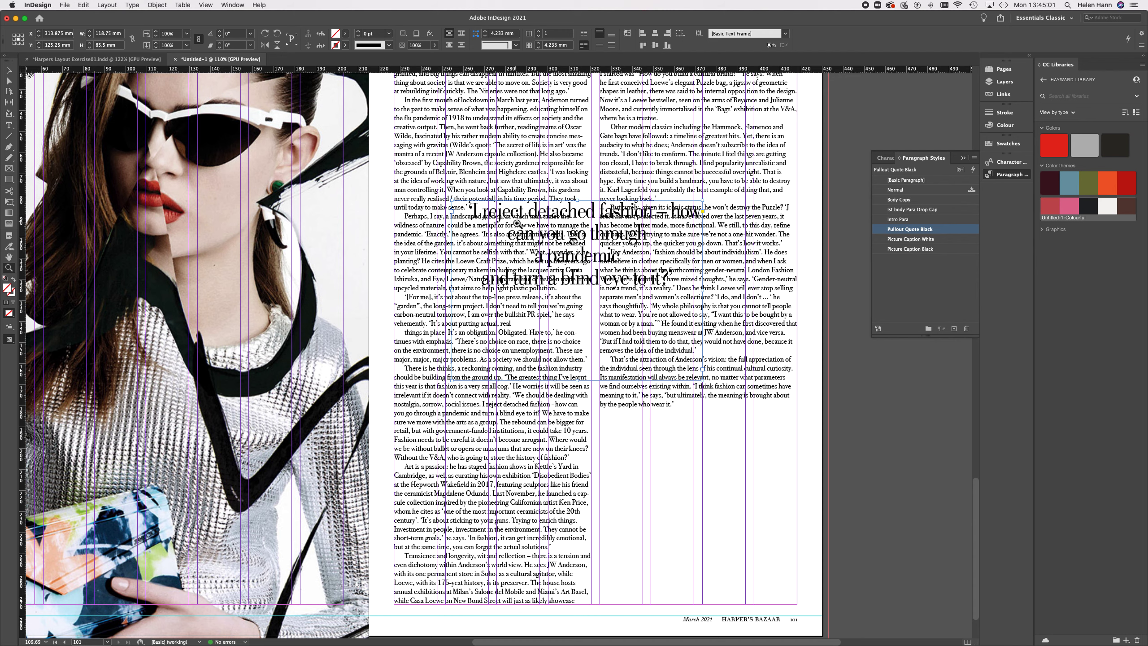
Step: Wrap the body text around the pull-quote frame's bounding box and reduce the frame to about 93.5 × 68.5 mm
left_click(462, 39)
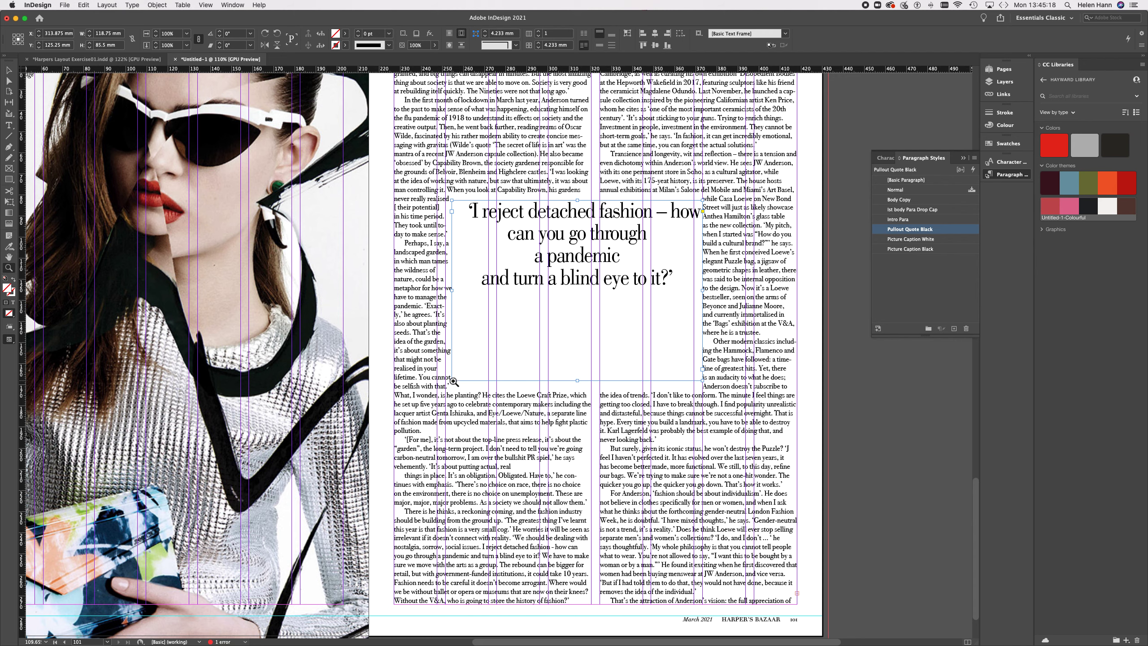
left_click(8, 70)
left_click_drag(452, 382, 497, 361)
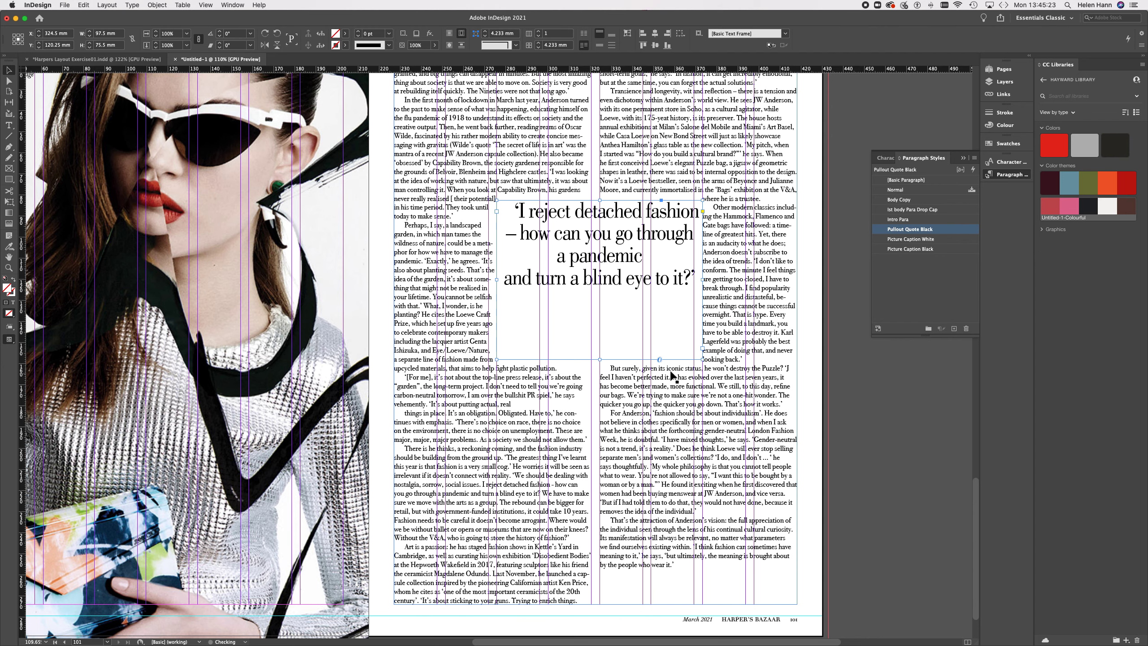
mouse_move(703, 359)
left_mouse_down()
mouse_move(645, 346)
mouse_move(696, 347)
left_mouse_up()
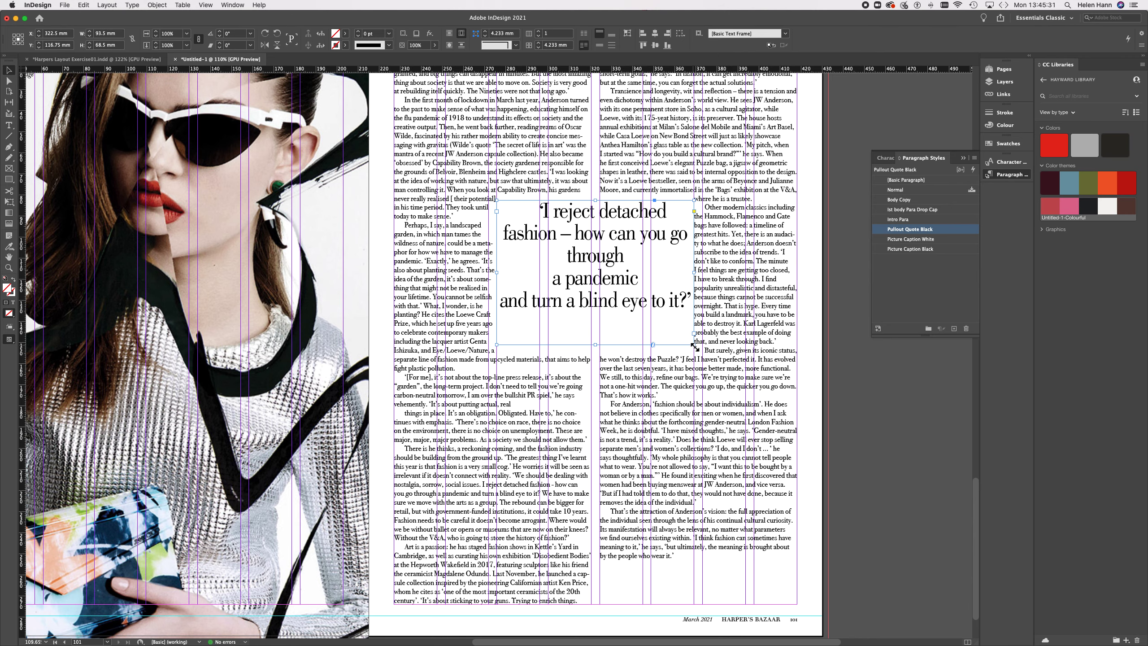
left_click(862, 390)
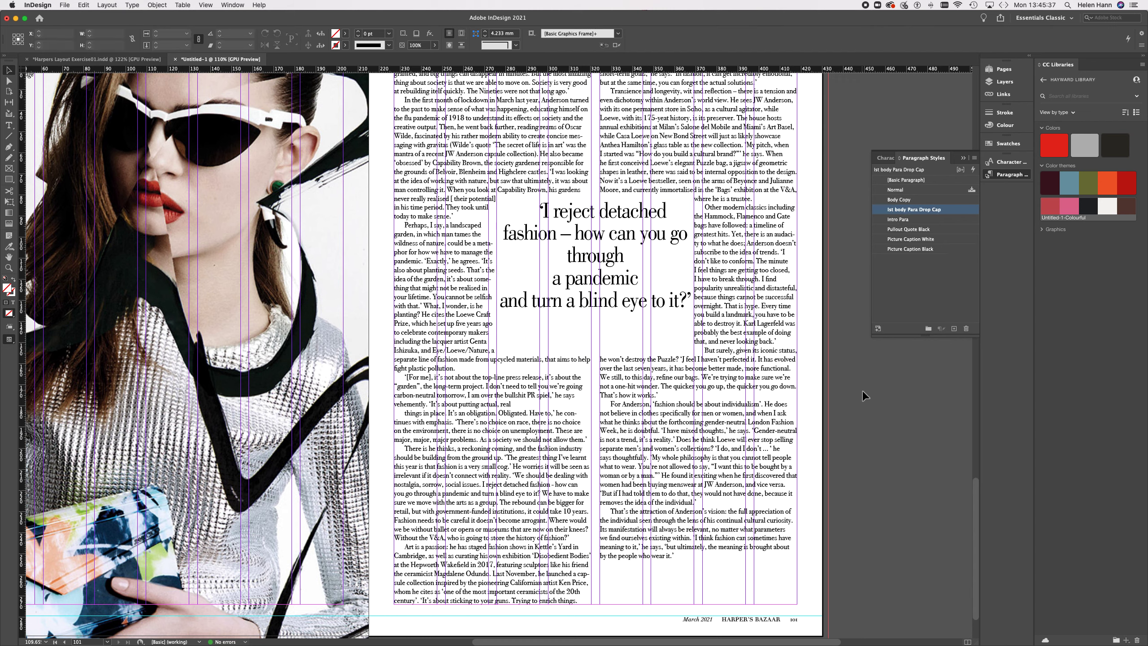
Step: Adjust the pull-quote frame's lower edge to make the frame about 75.75 mm high
left_click(653, 318)
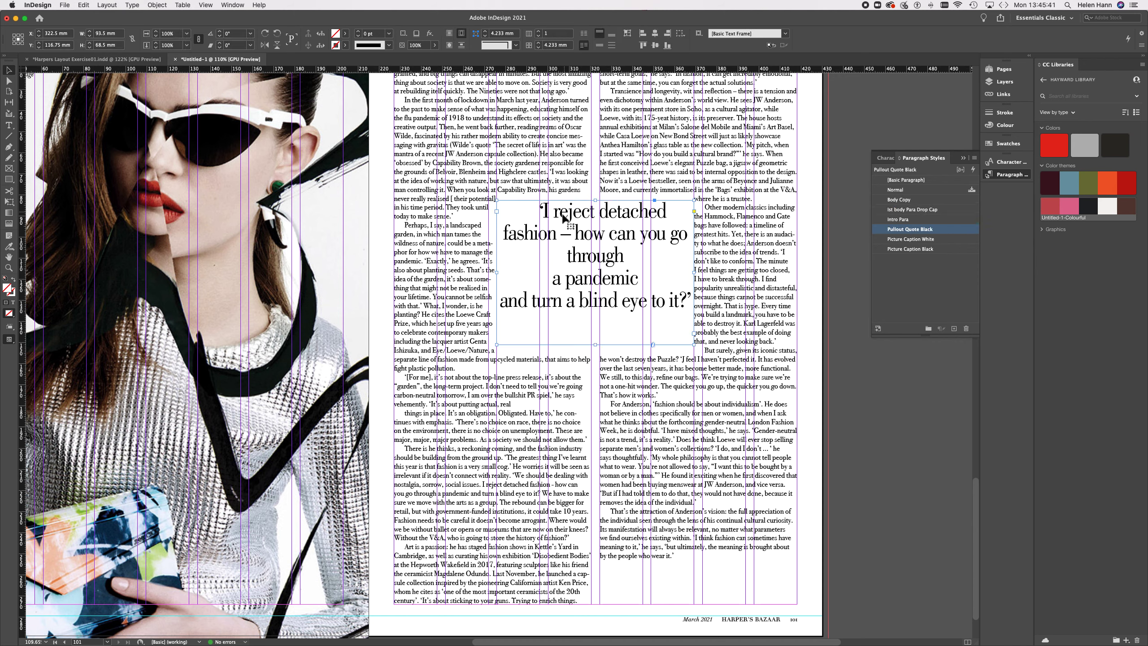
left_click_drag(597, 346, 600, 318)
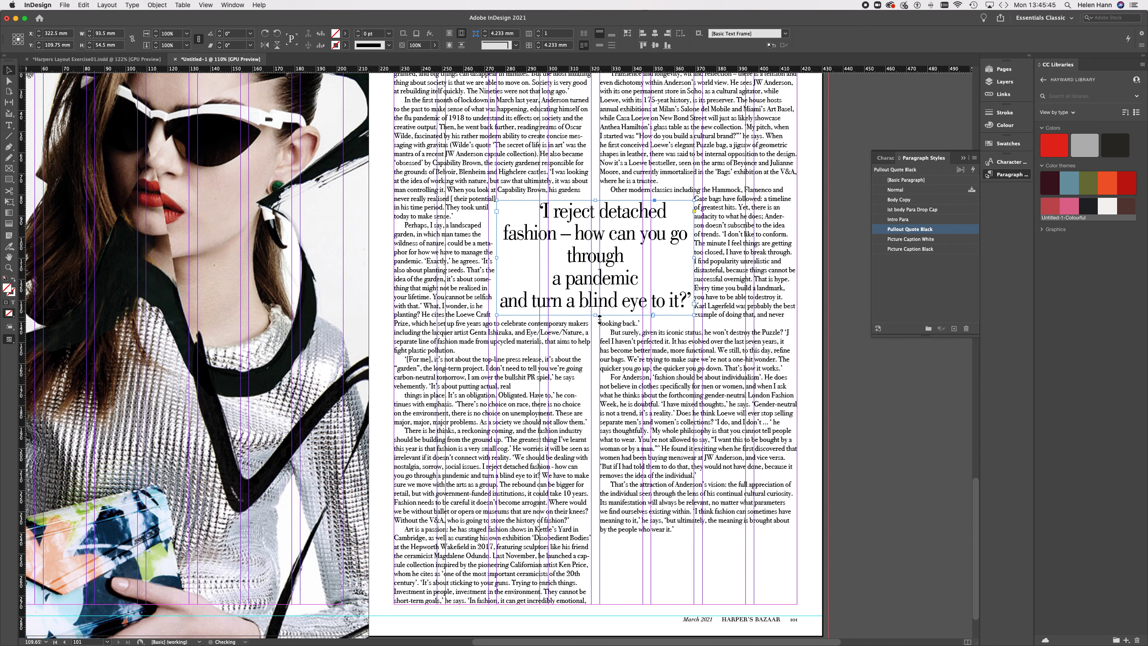
left_click(851, 365)
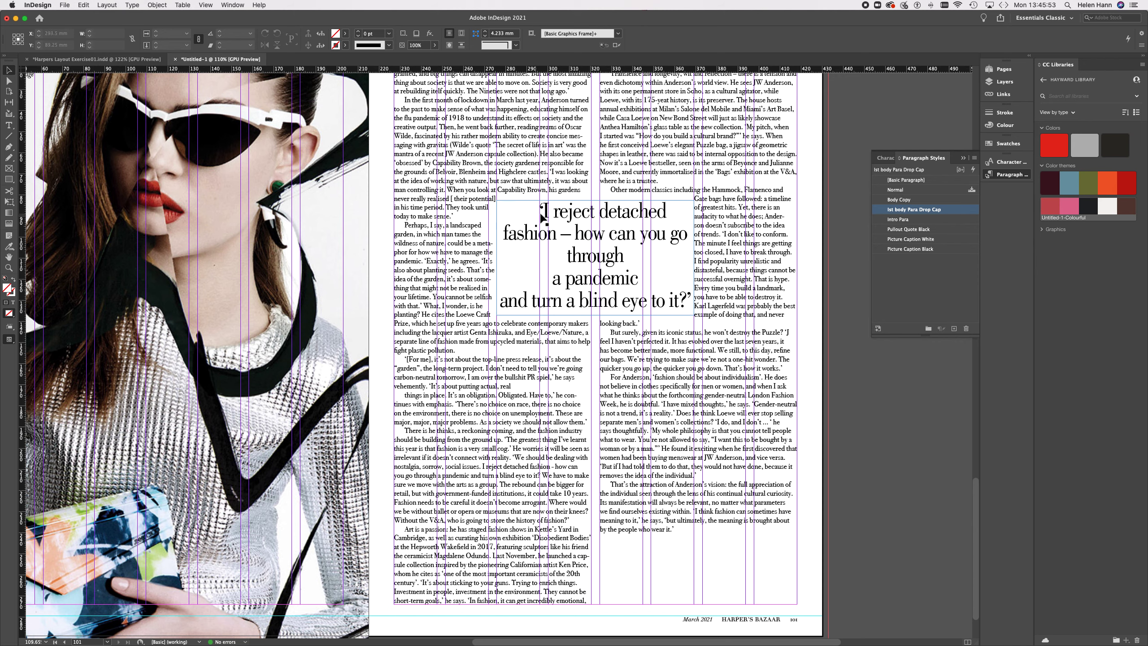
left_click(606, 295)
left_click_drag(596, 315, 595, 359)
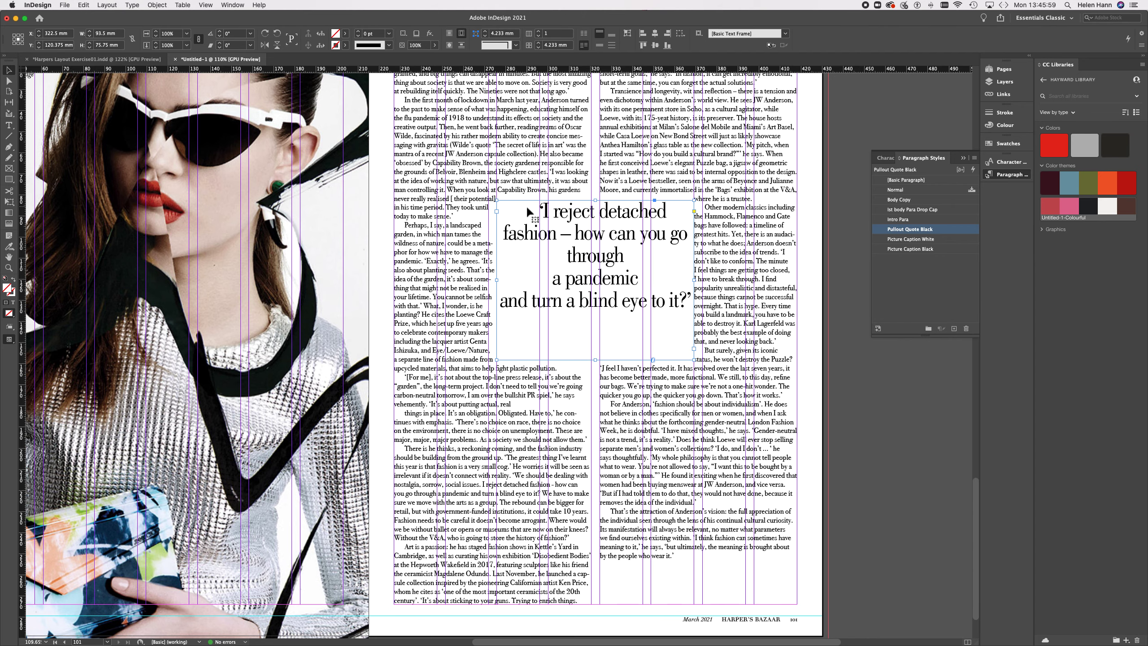
Step: Set the pull-quote frame's text inset spacing to 9 mm on all four sides
left_click(157, 4)
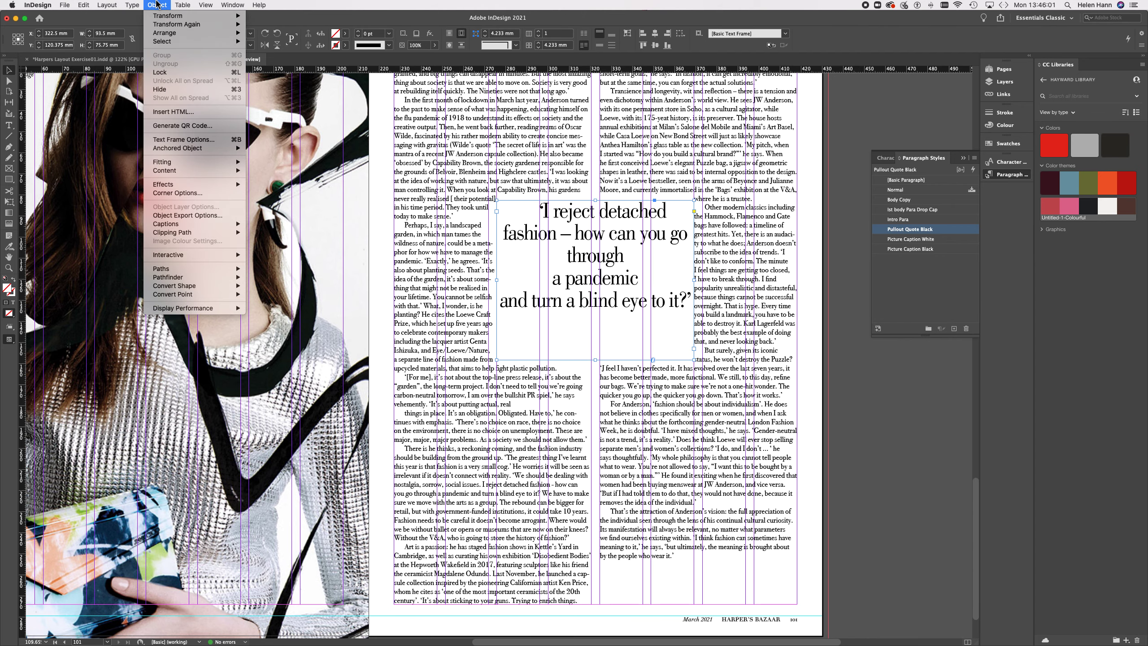
left_click(172, 143)
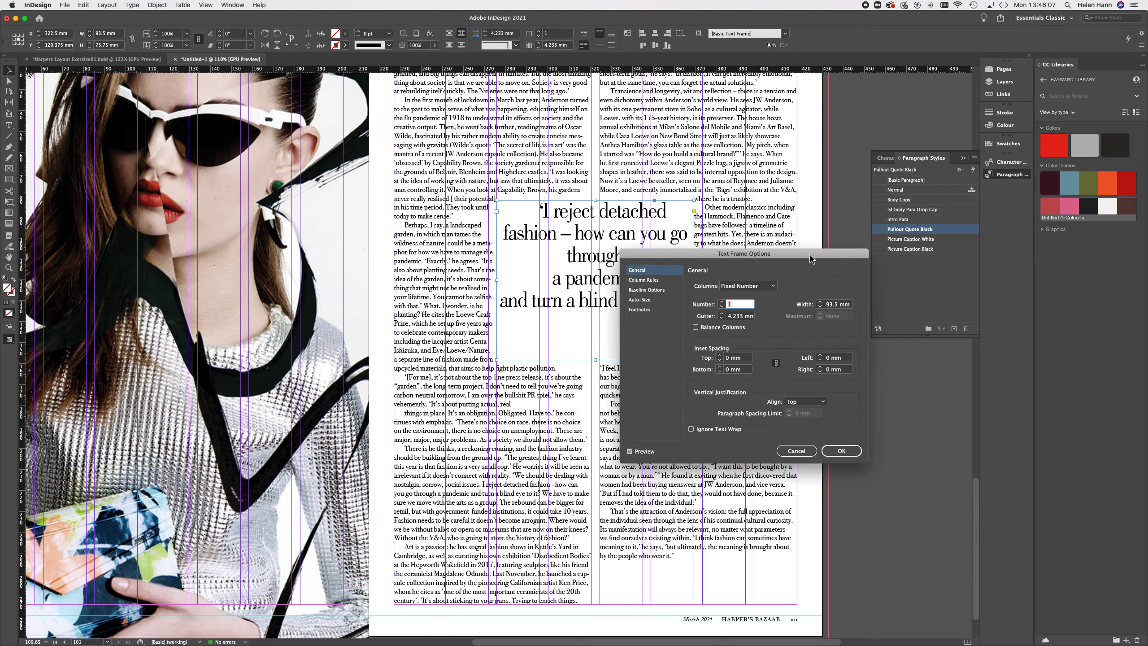
left_click_drag(810, 258, 398, 175)
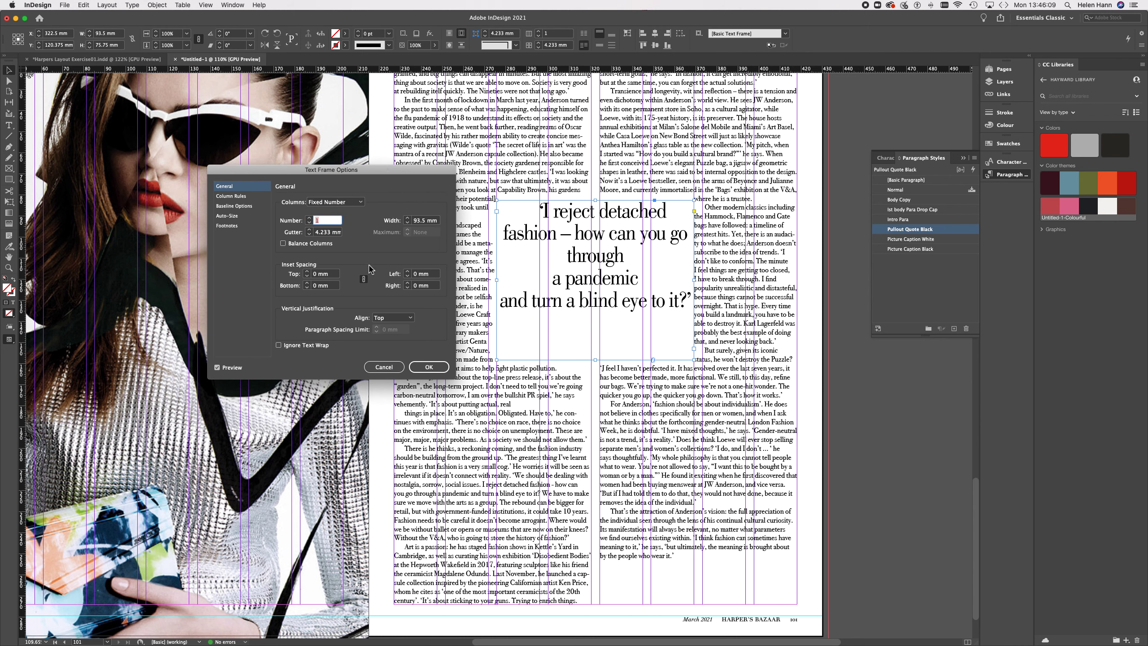
left_click(307, 272)
left_click(308, 272)
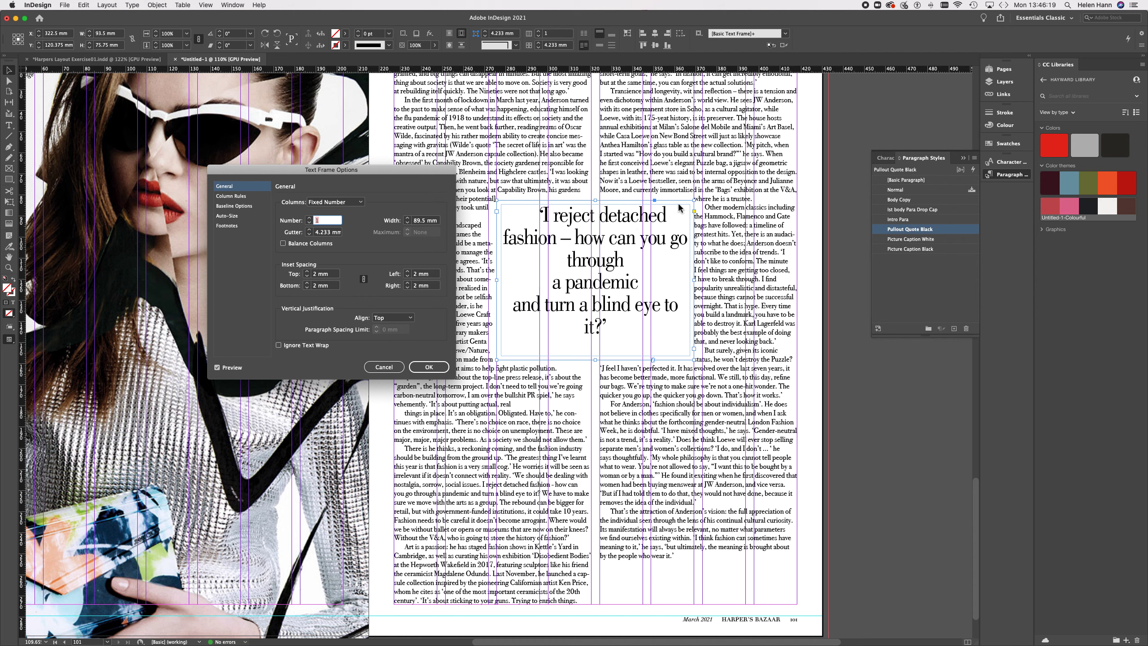
left_click(307, 272)
left_click(307, 271)
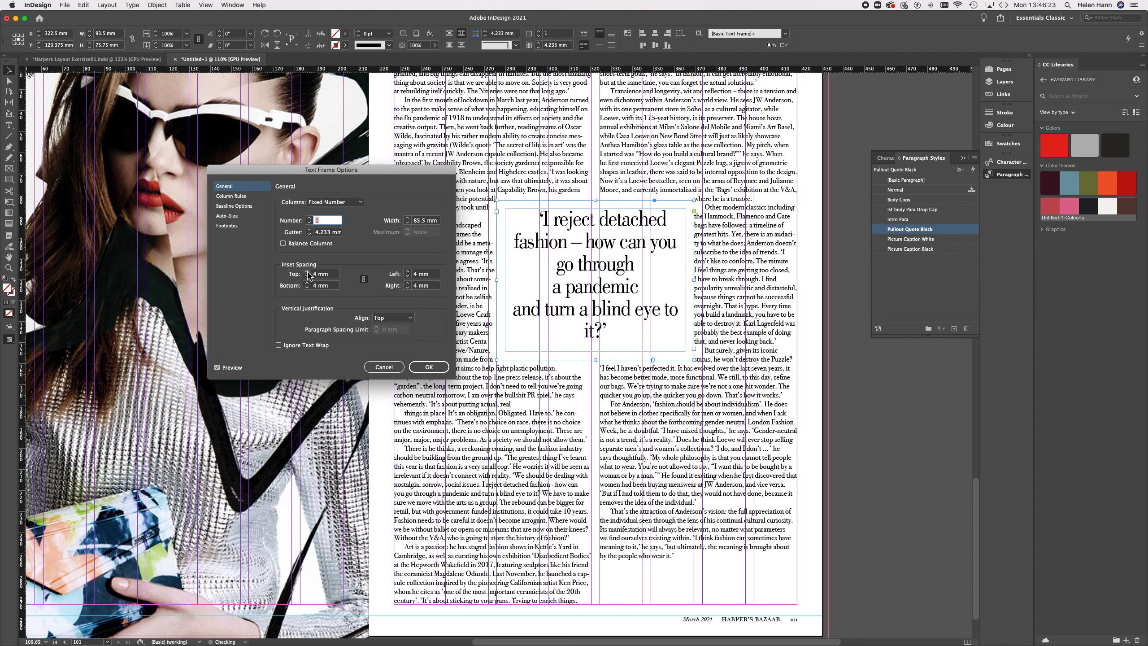
left_click(308, 272)
left_click(307, 271)
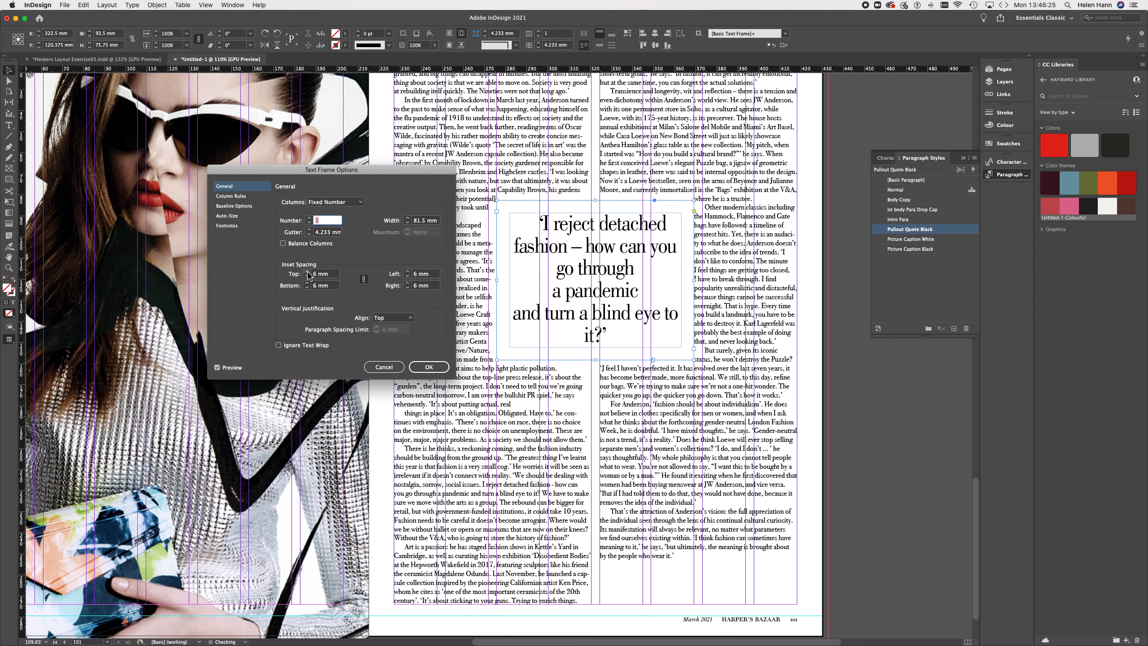
left_click(307, 272)
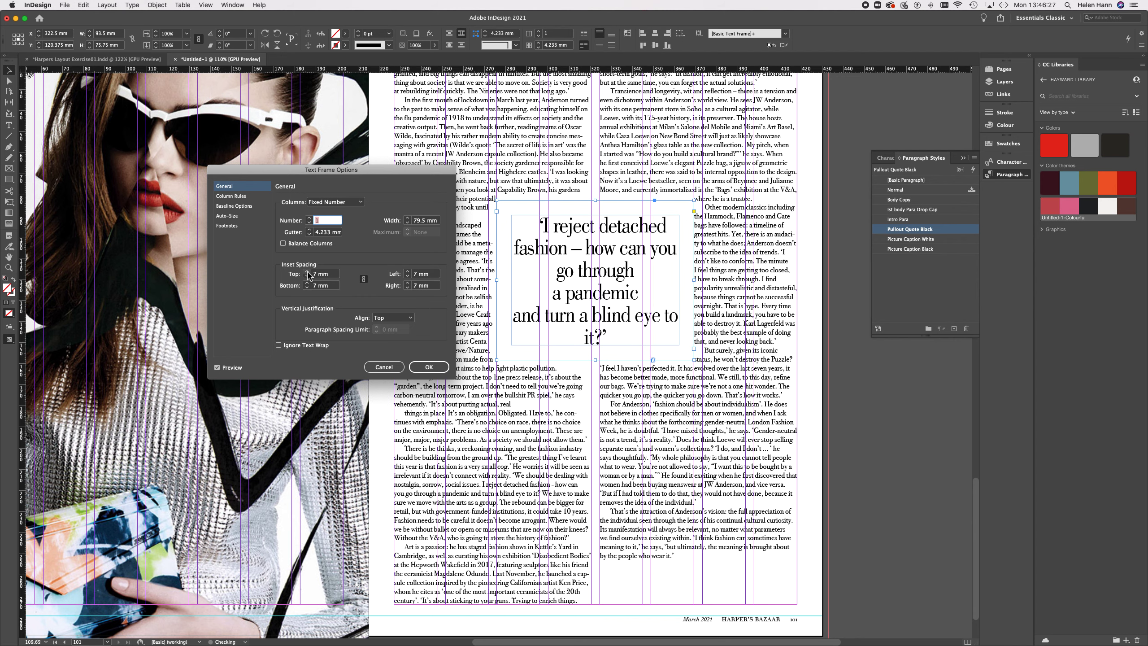
left_click(307, 272)
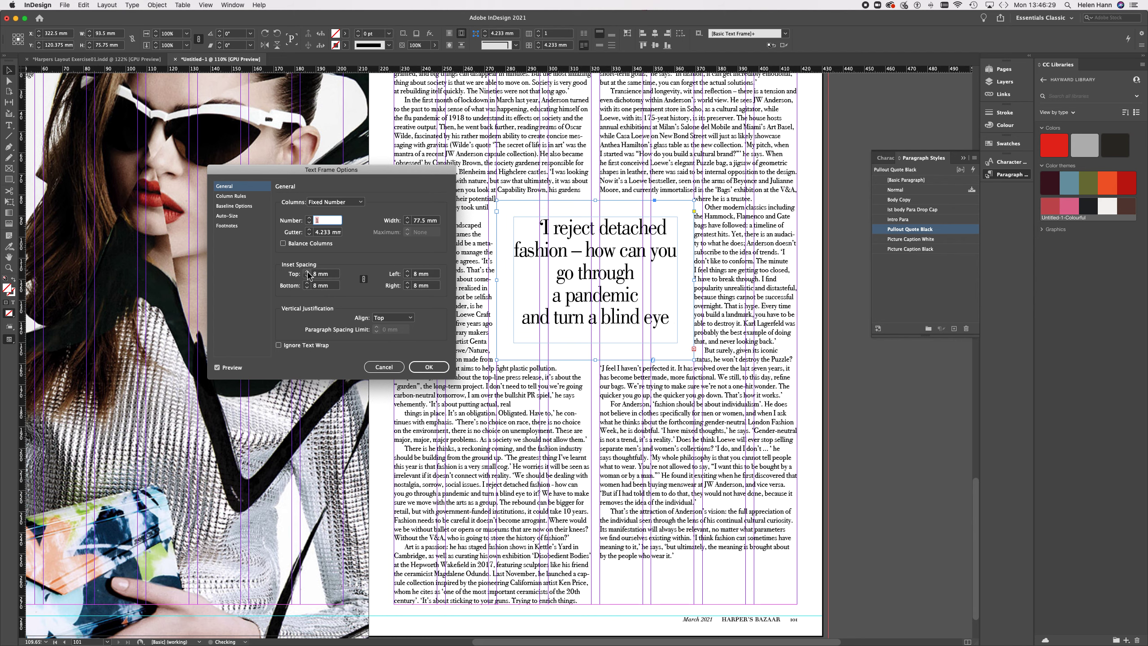
left_click(307, 272)
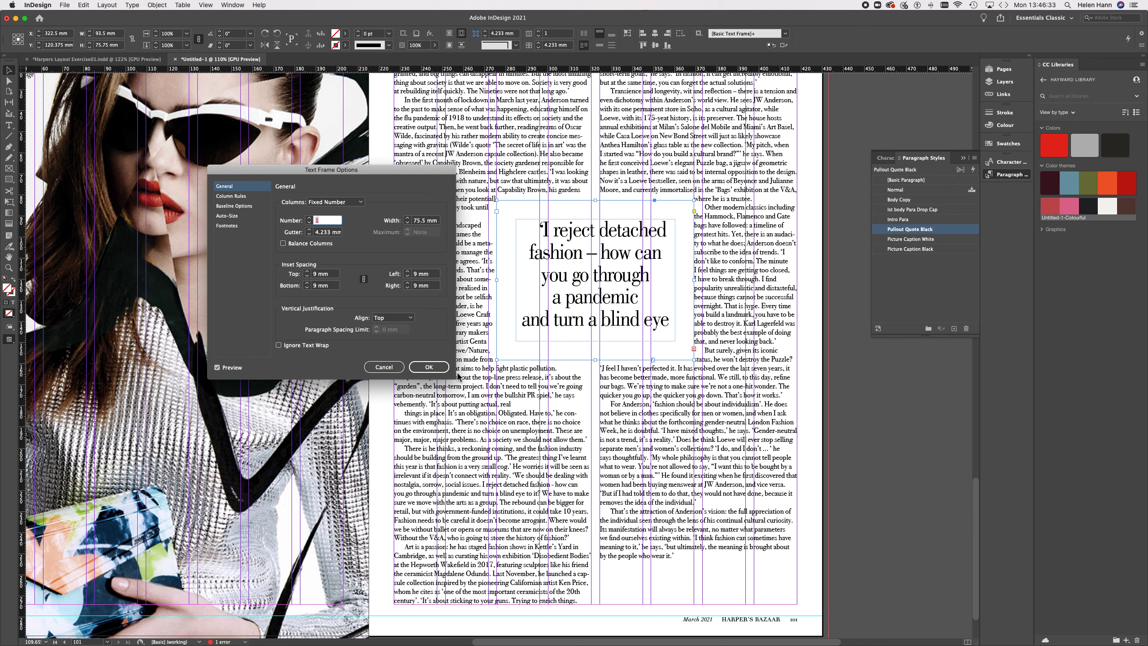
left_click(427, 369)
Step: Extend the pull-quote frame's lower edge to make it about 79.25 mm high, then deselect it
left_click(596, 361)
left_click_drag(597, 362, 597, 369)
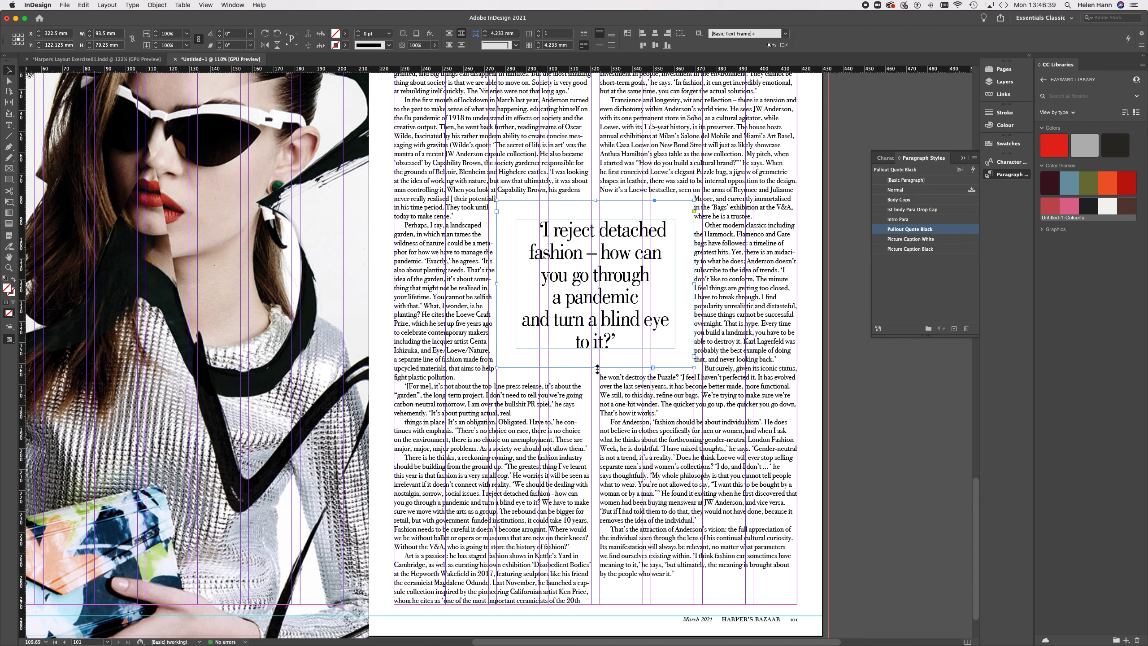
left_click(874, 386)
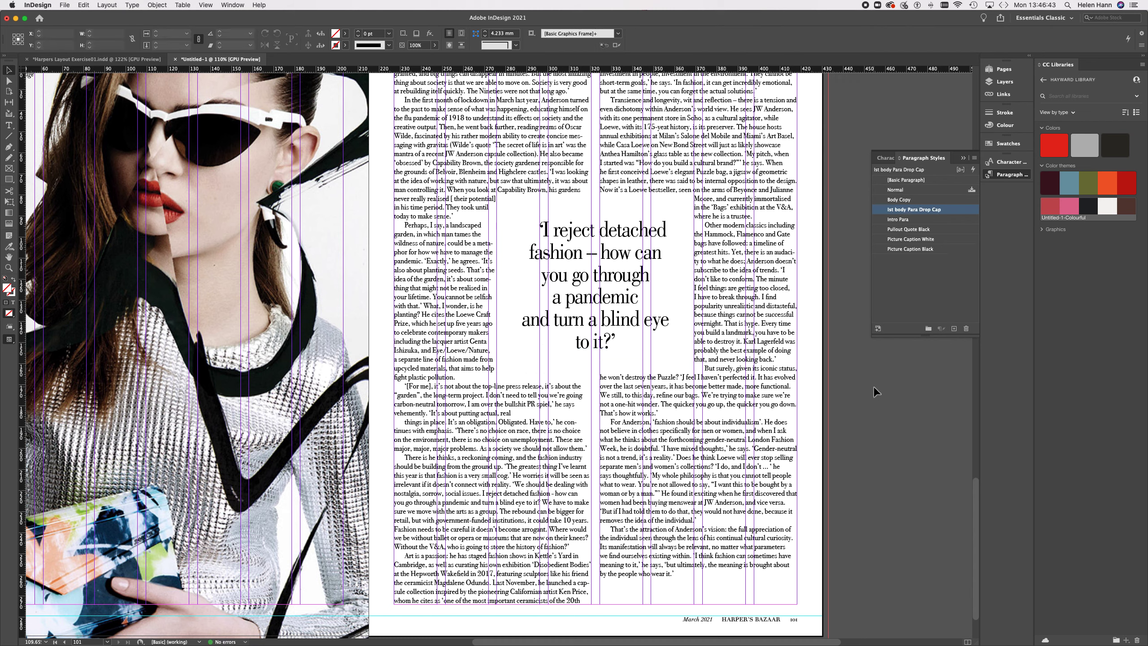
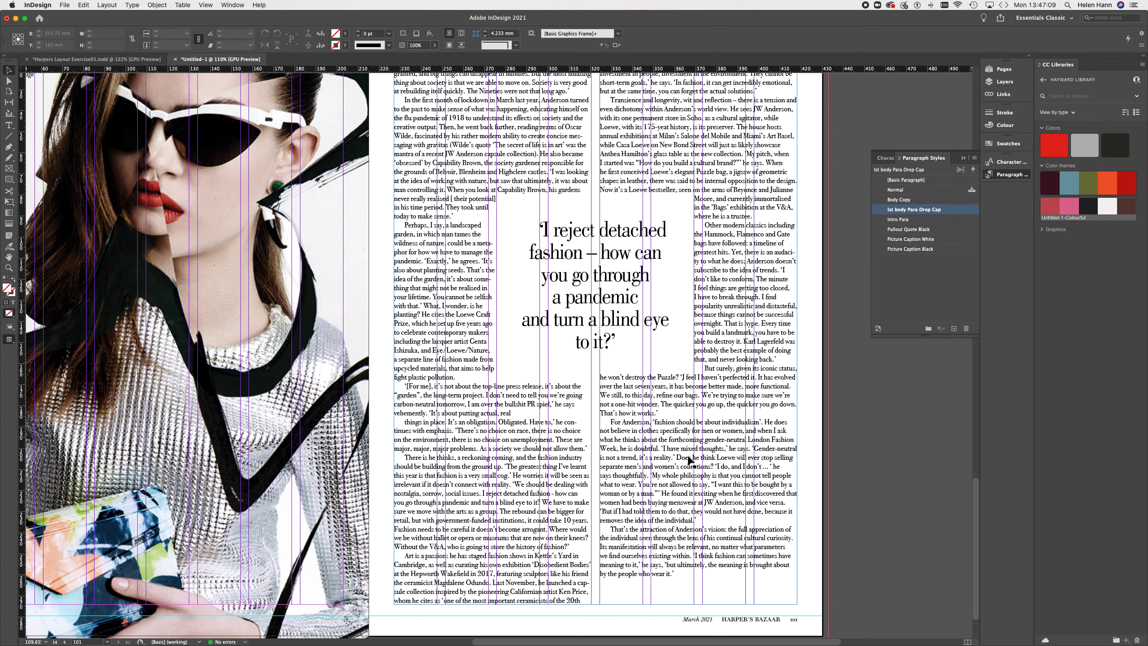
Step: Set the leading of the Body Copy paragraph style to 11.5 pt
scroll(676, 533, "right", 5)
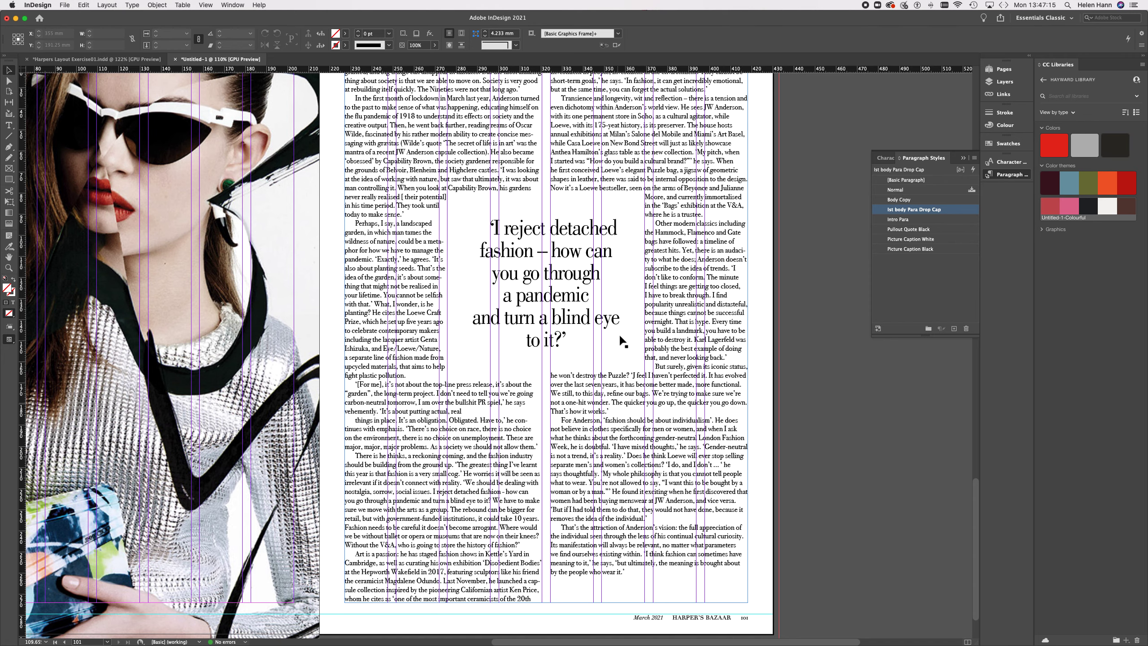
scroll(628, 293, "up", 3)
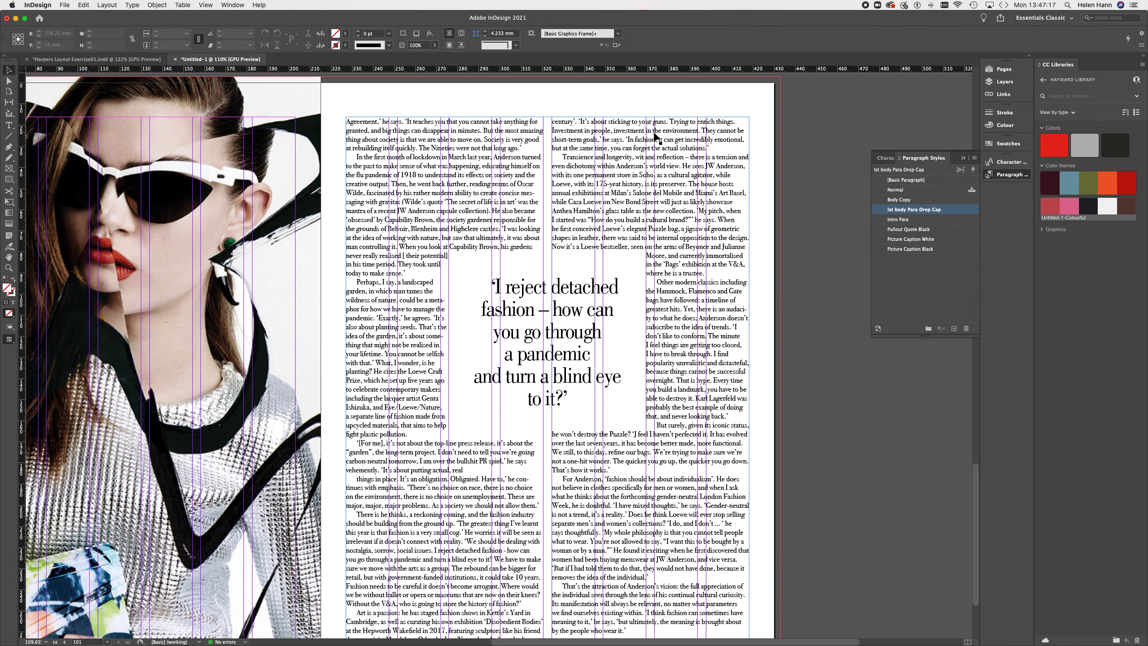
scroll(640, 439, "down", 5)
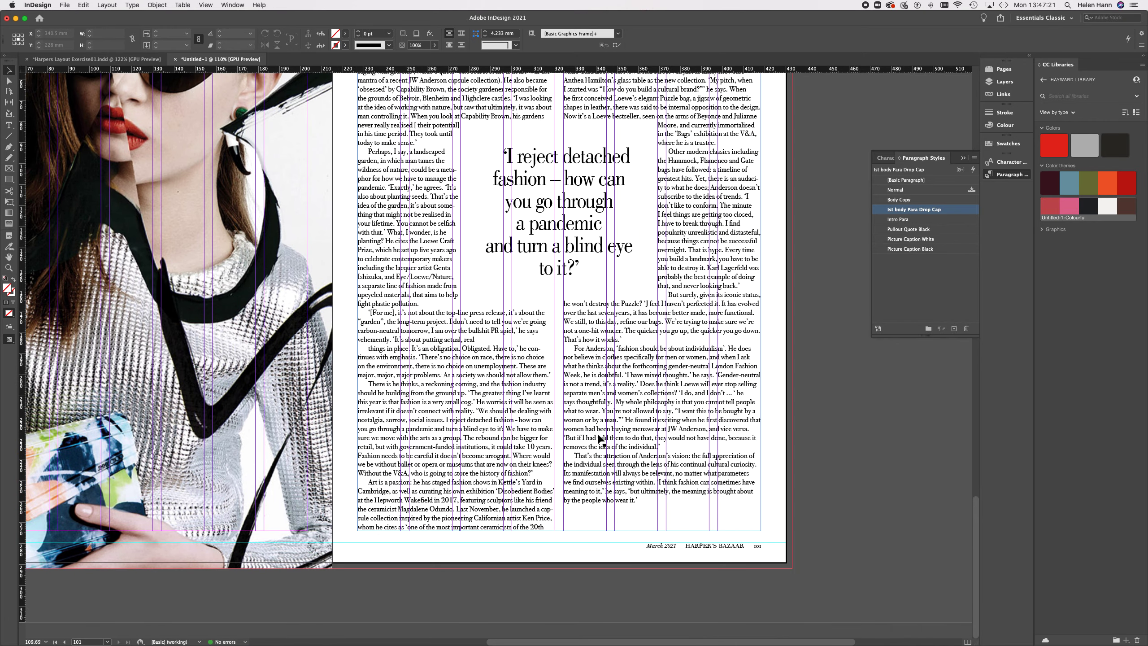
scroll(598, 434, "up", 8)
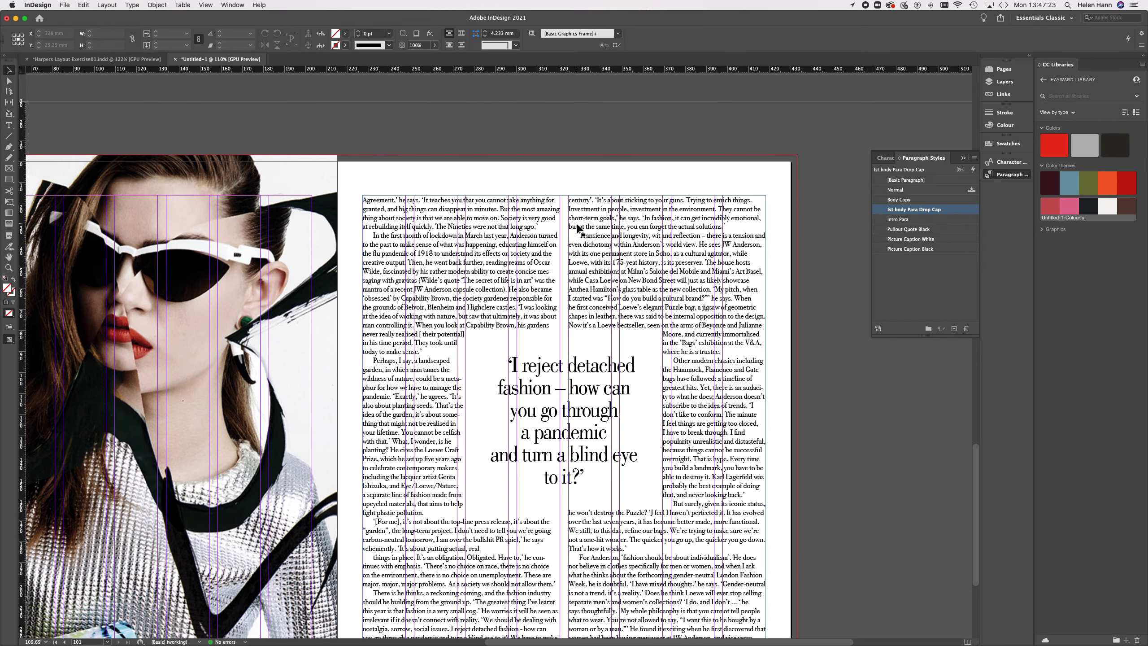
scroll(593, 285, "down", 8)
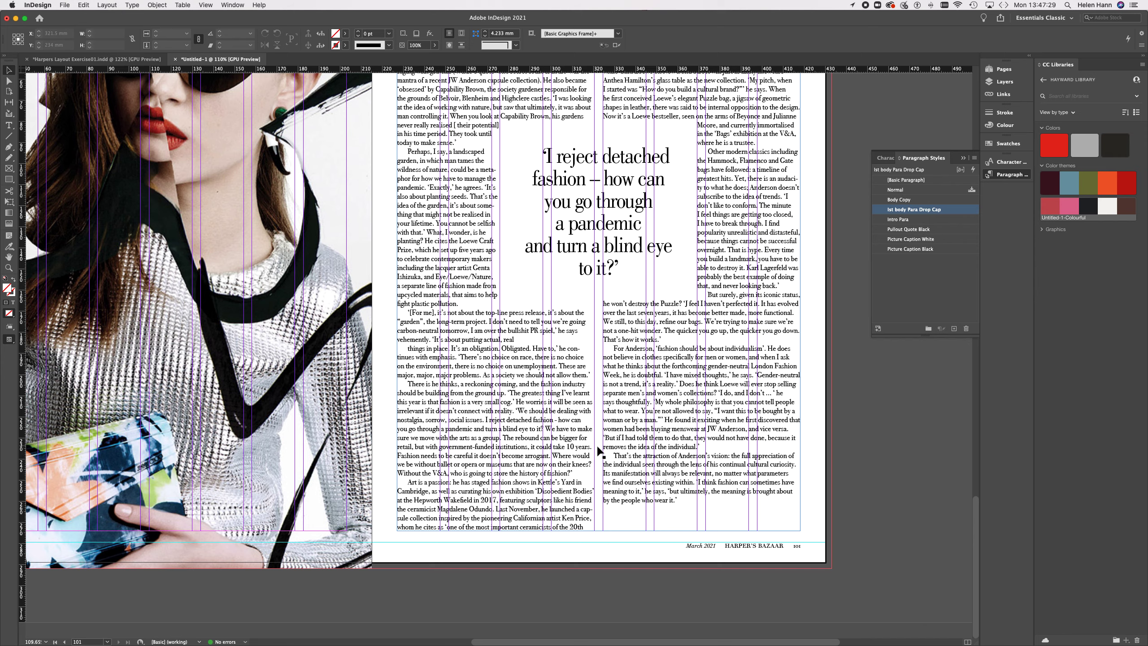
scroll(596, 447, "up", 4)
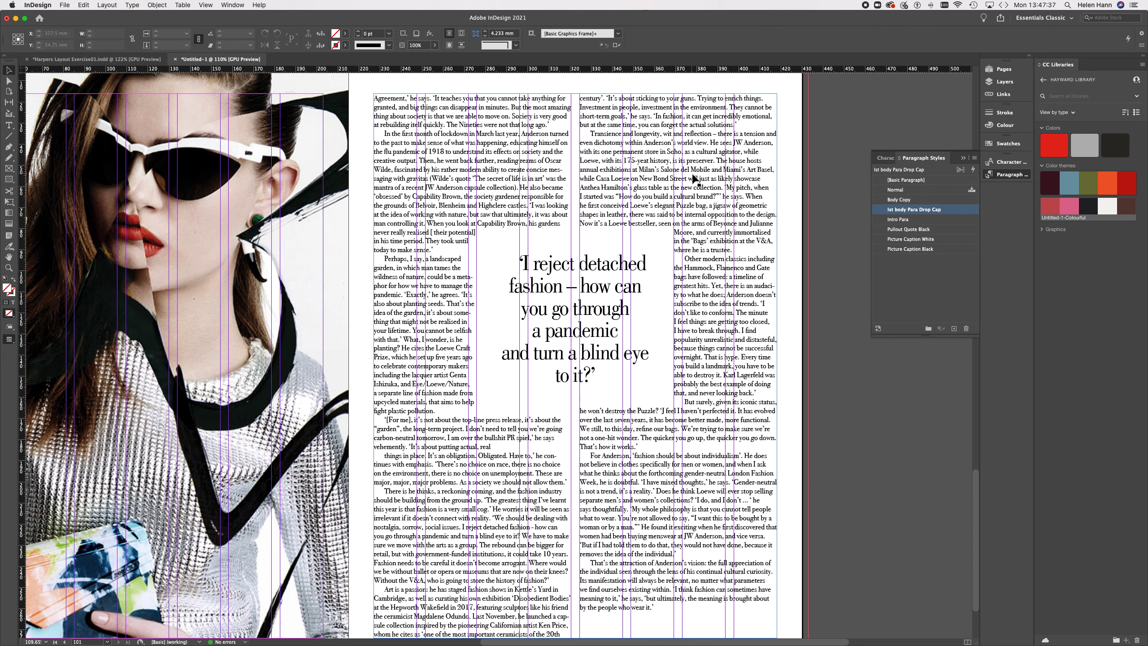
left_click(918, 201)
left_click(917, 202)
double_click(917, 201)
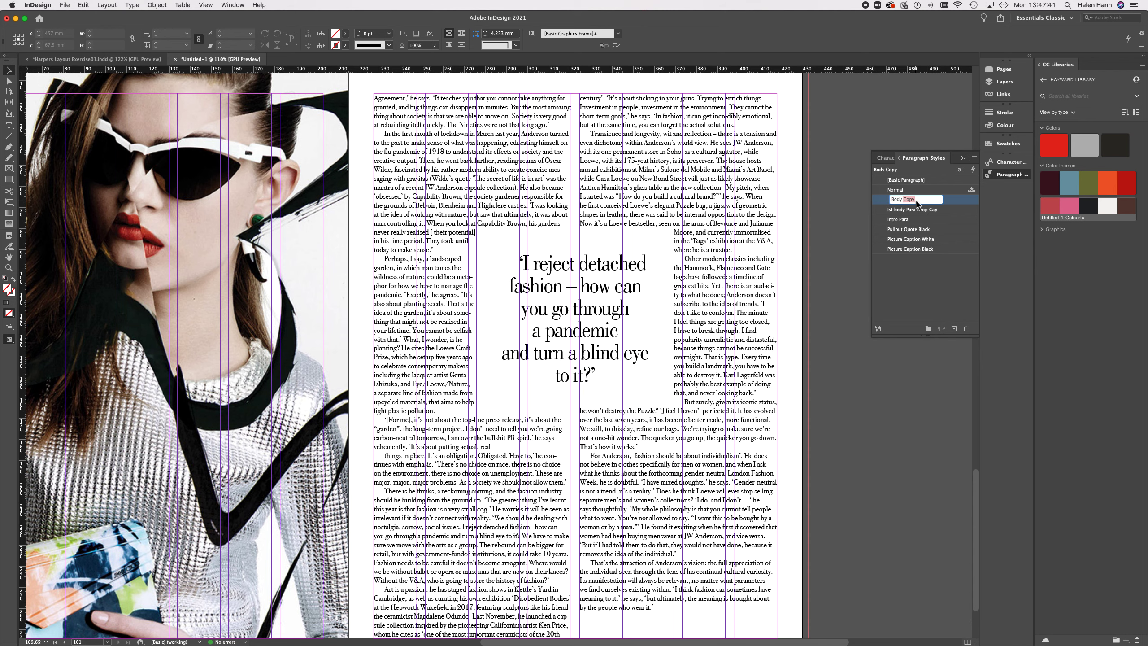
double_click(954, 204)
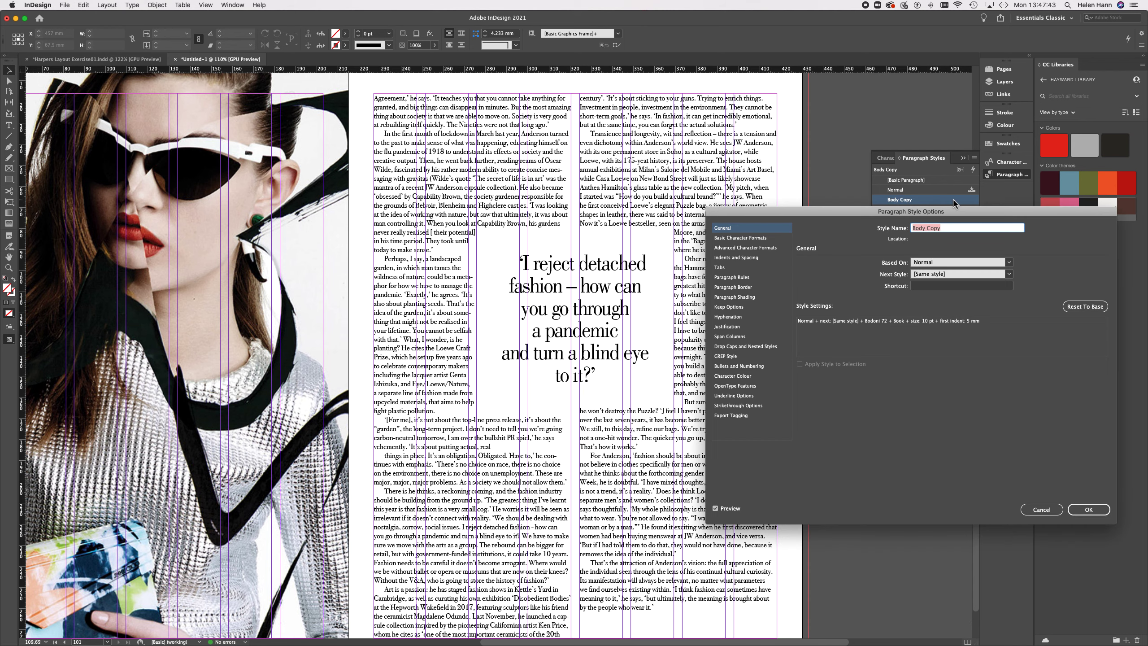
left_click(733, 238)
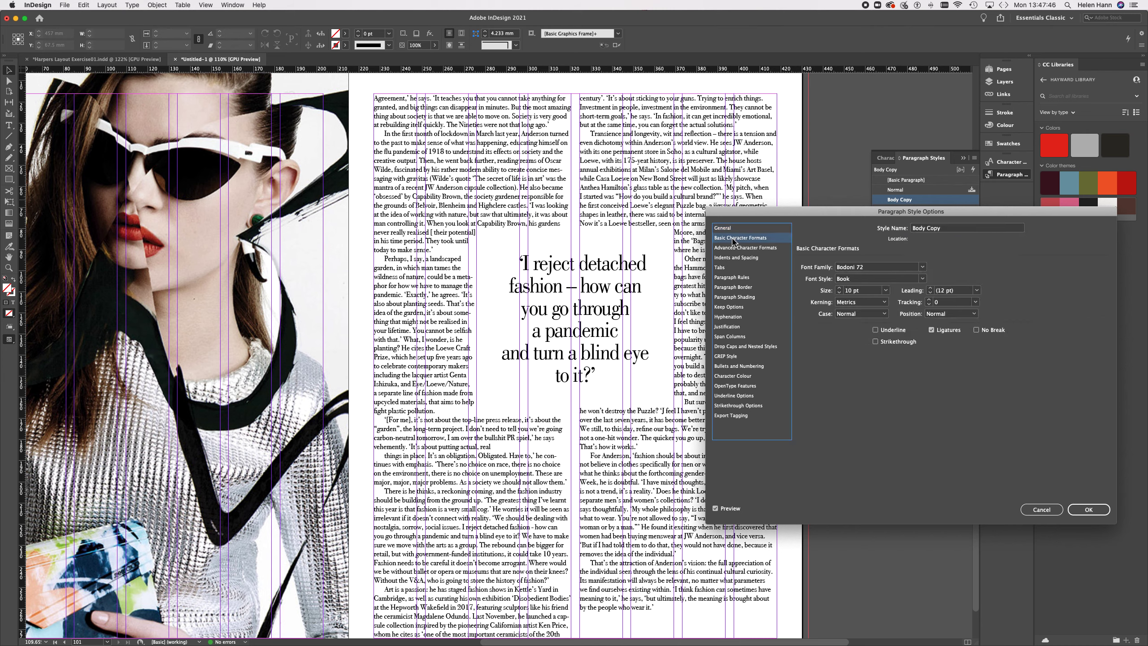
left_click(930, 293)
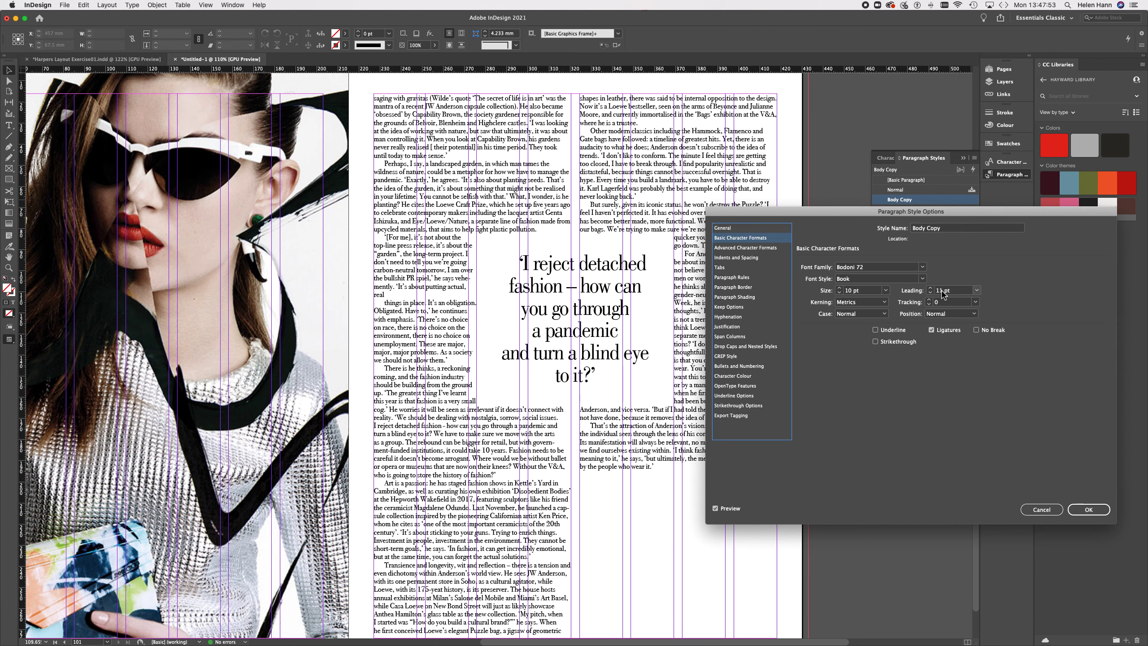
left_click(943, 290)
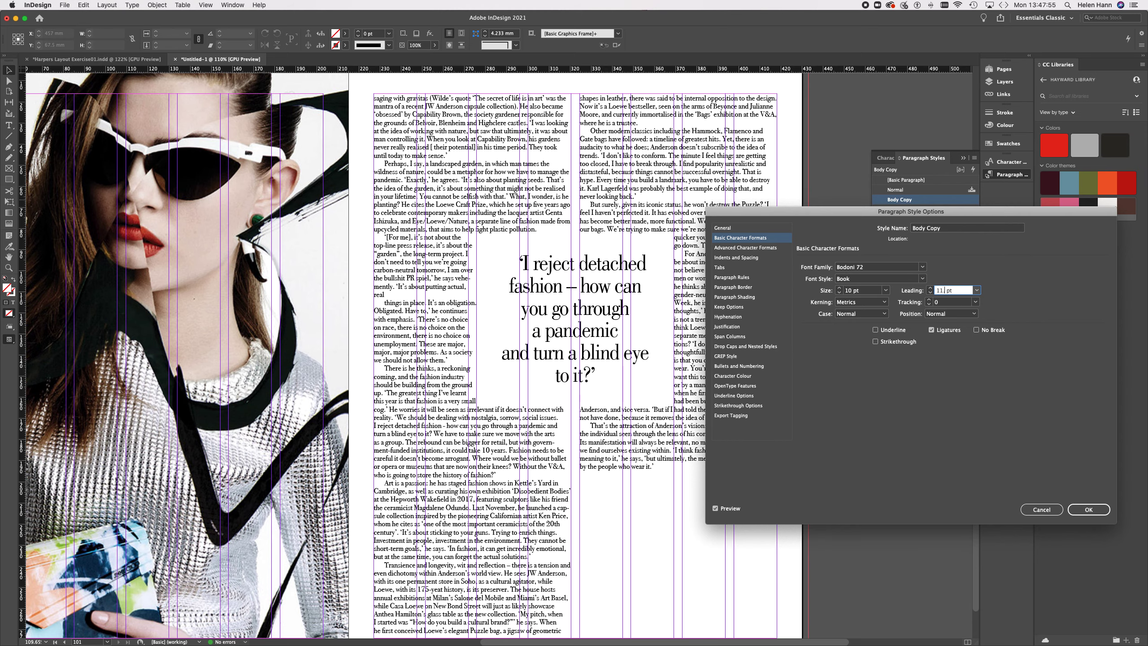
type(".5")
key("Return")
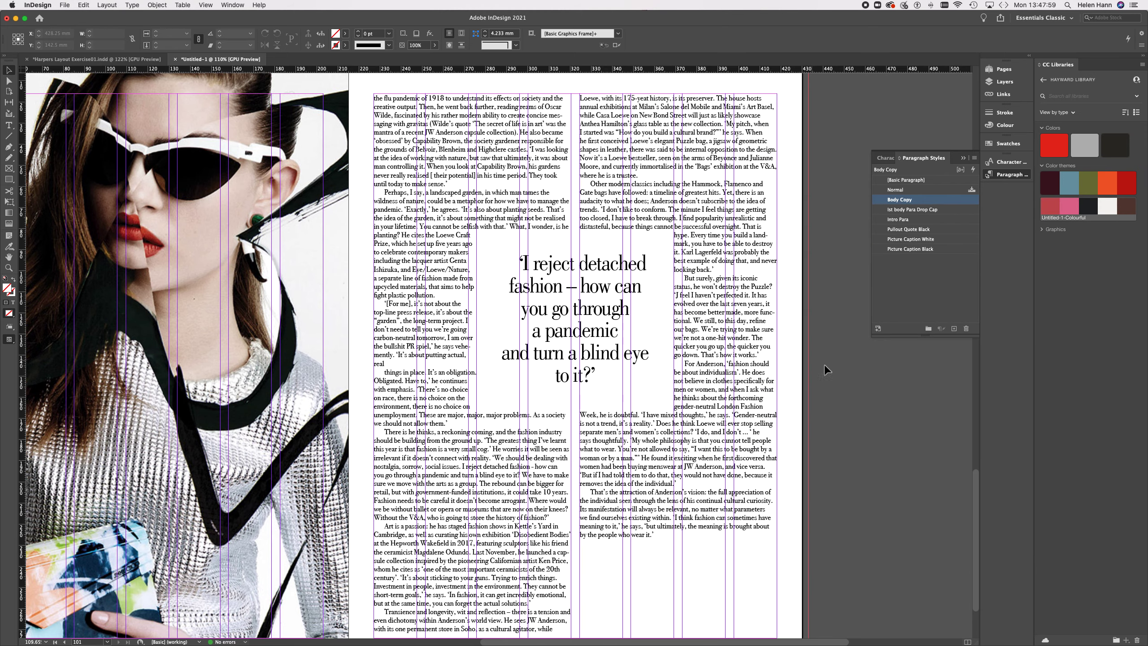
Step: Try lowering the second text column by inserting empty lines before the line starting with "Loewe"
scroll(599, 458, "down", 5)
scroll(599, 458, "right", 1)
left_click(531, 265)
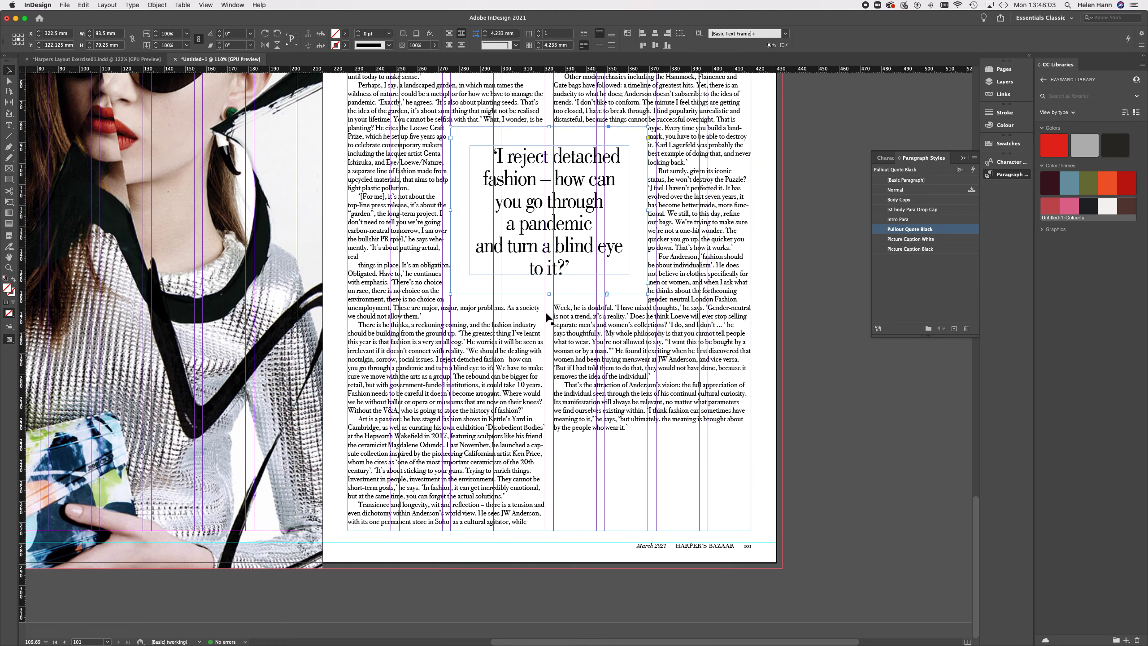
scroll(548, 317, "up", 4)
scroll(549, 316, "right", 1)
scroll(549, 316, "up", 4)
scroll(548, 317, "right", 1)
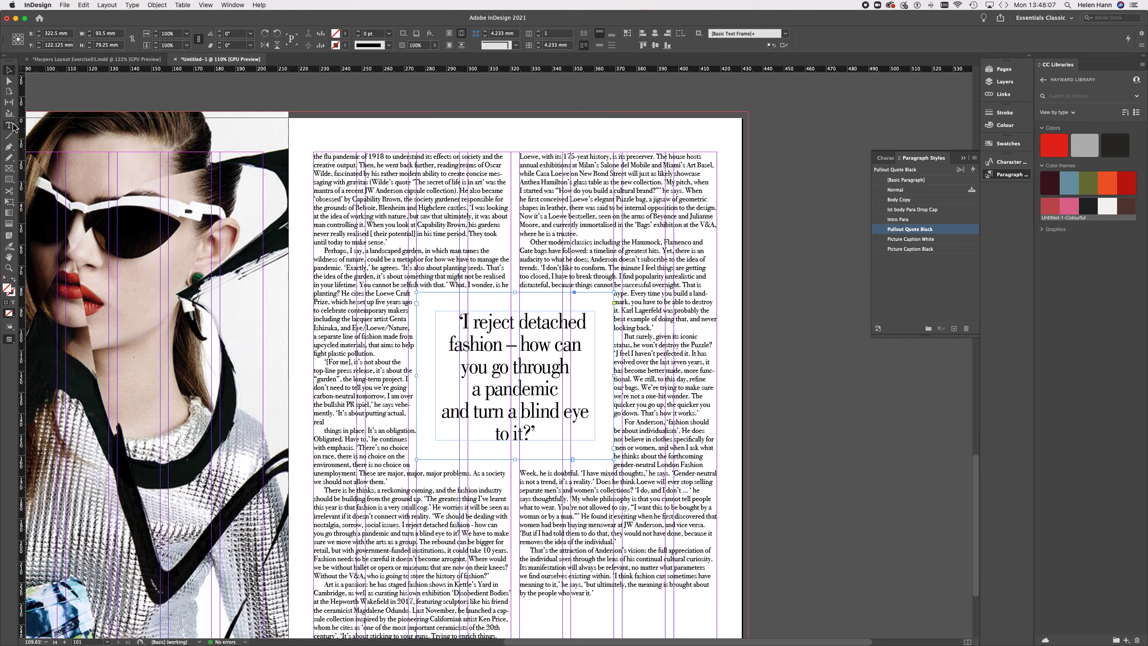
key("t")
left_click(532, 192)
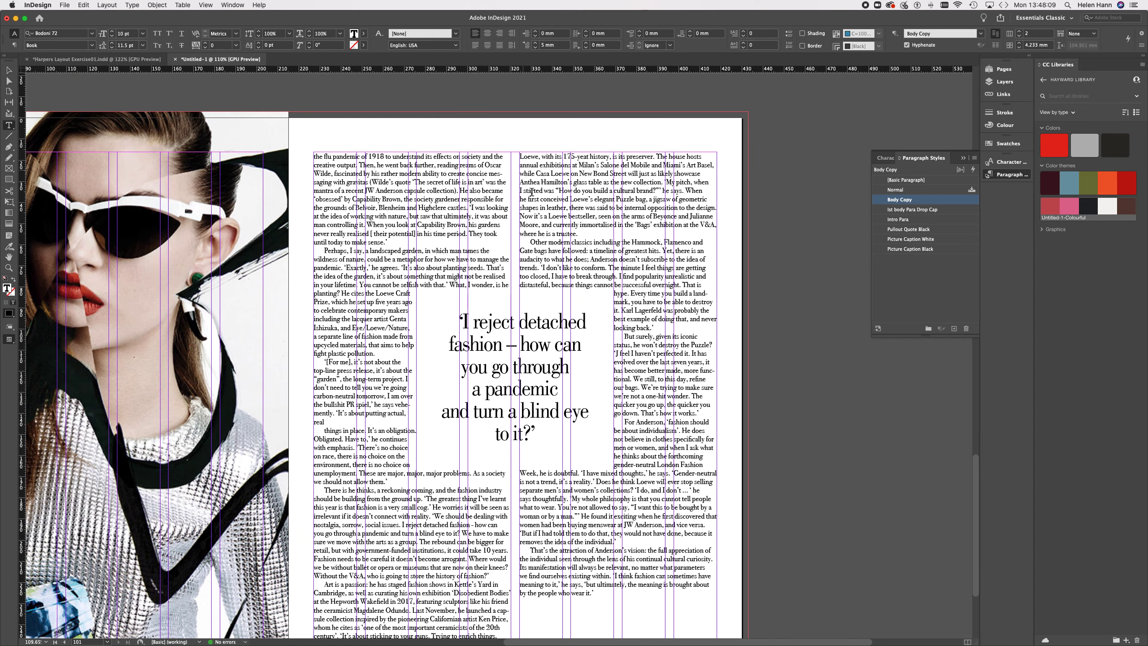
key("Return")
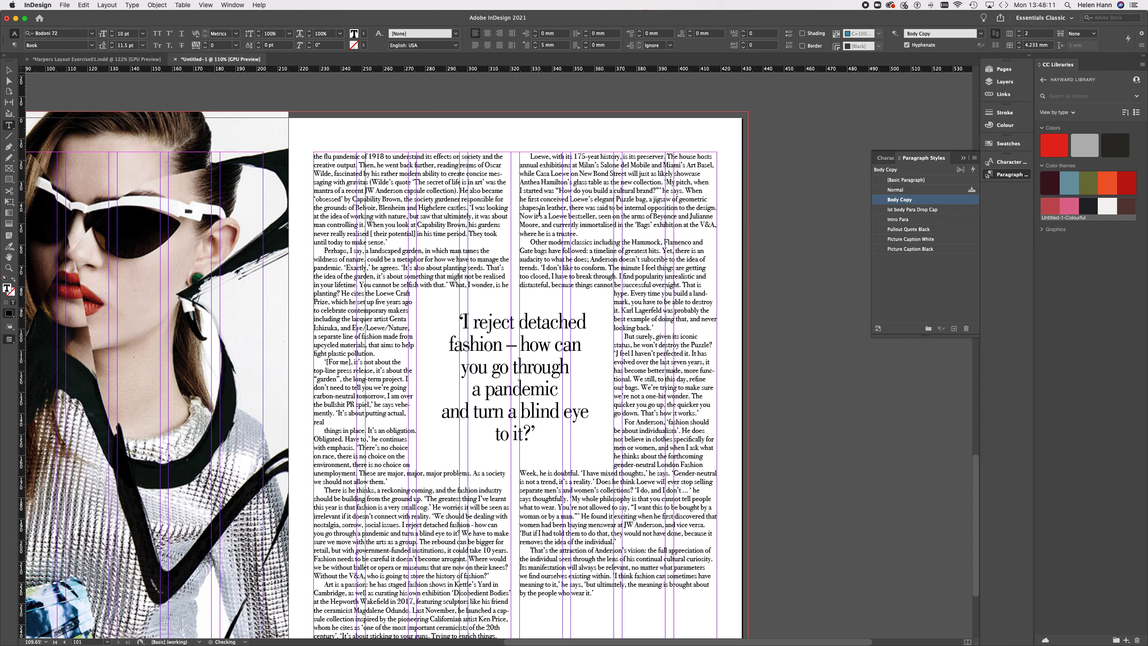
key("Return")
key("Return")
key("Return")
key("Return")
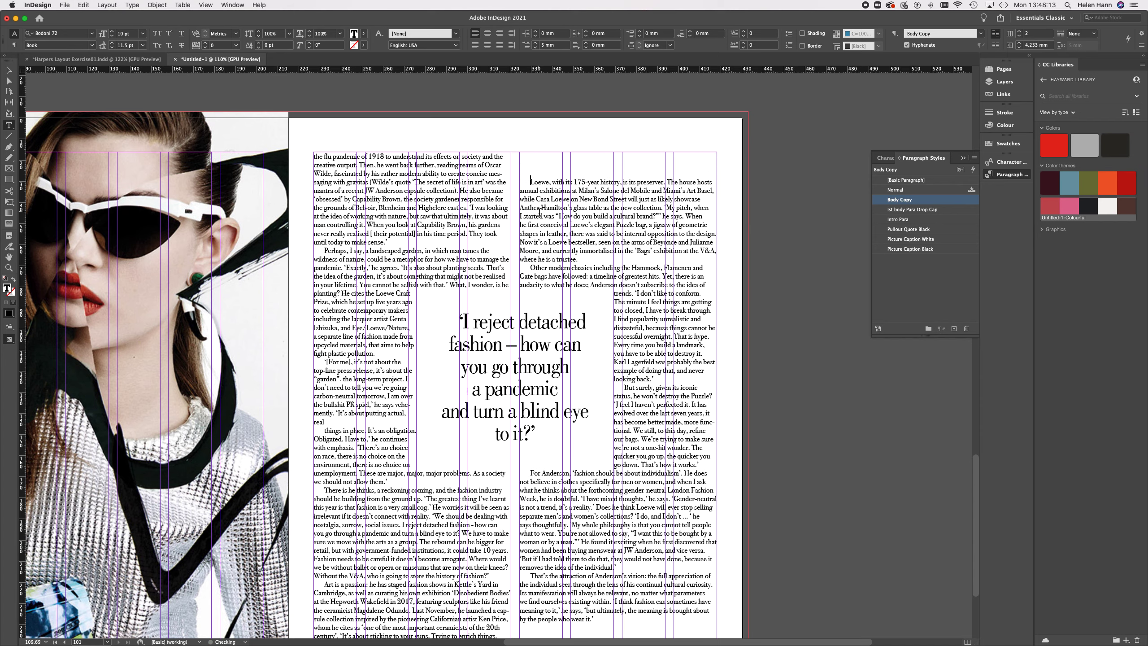
Step: Remove the inserted empty lines from the start of the second text column
scroll(540, 209, "down", 5)
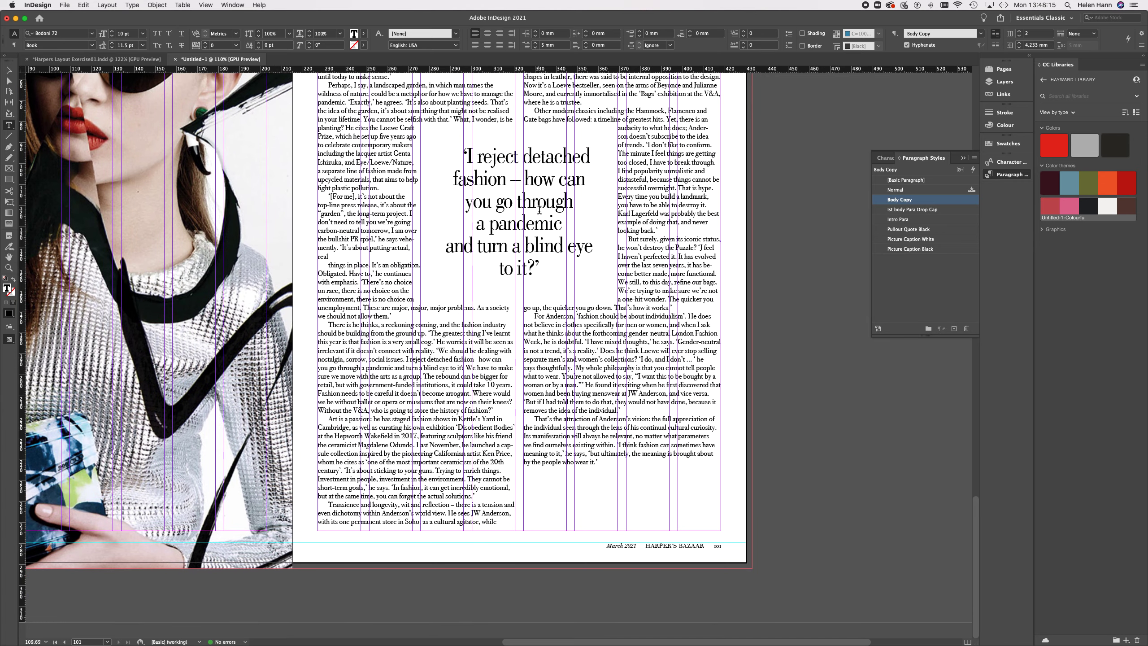
key("BackSpace")
key("BackSpace")
key("BackSpace")
key("BackSpace")
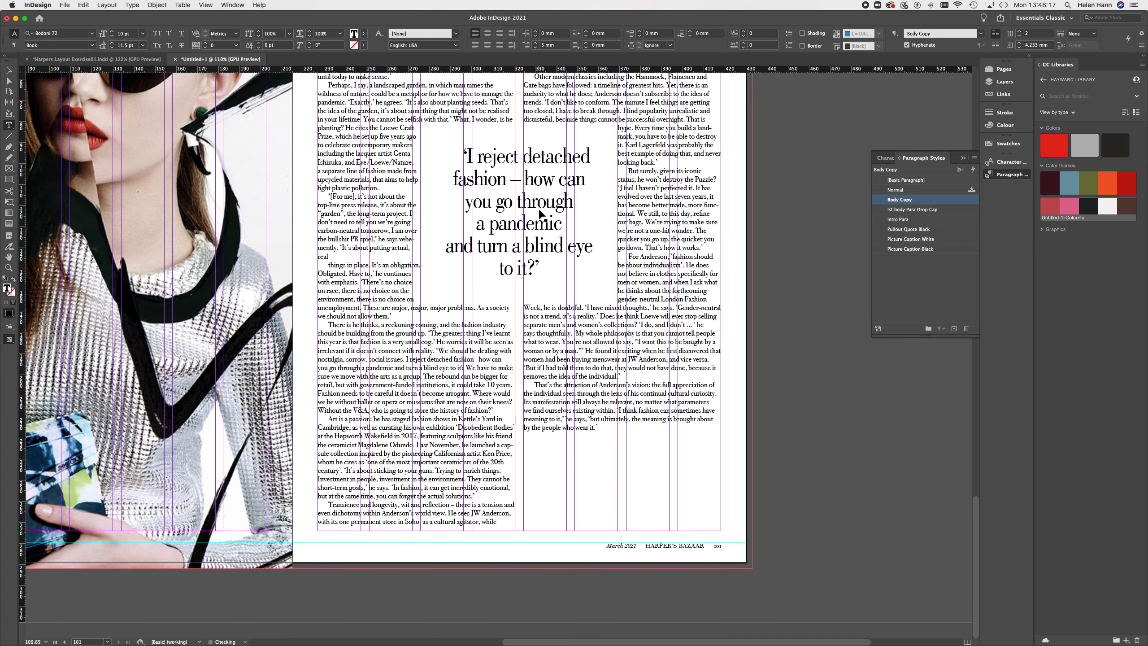
Step: Insert four empty lines at the start of the second text column to lower its body text
scroll(539, 209, "up", 5)
scroll(540, 209, "up", 3)
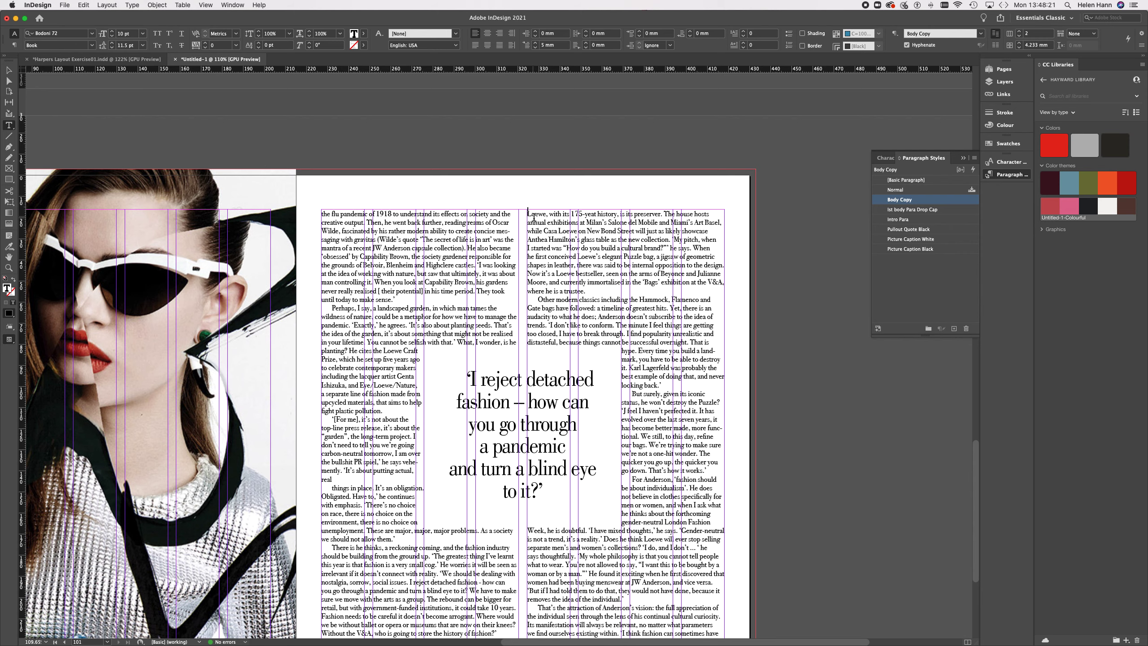
key("Return")
key("Return")
key("Return")
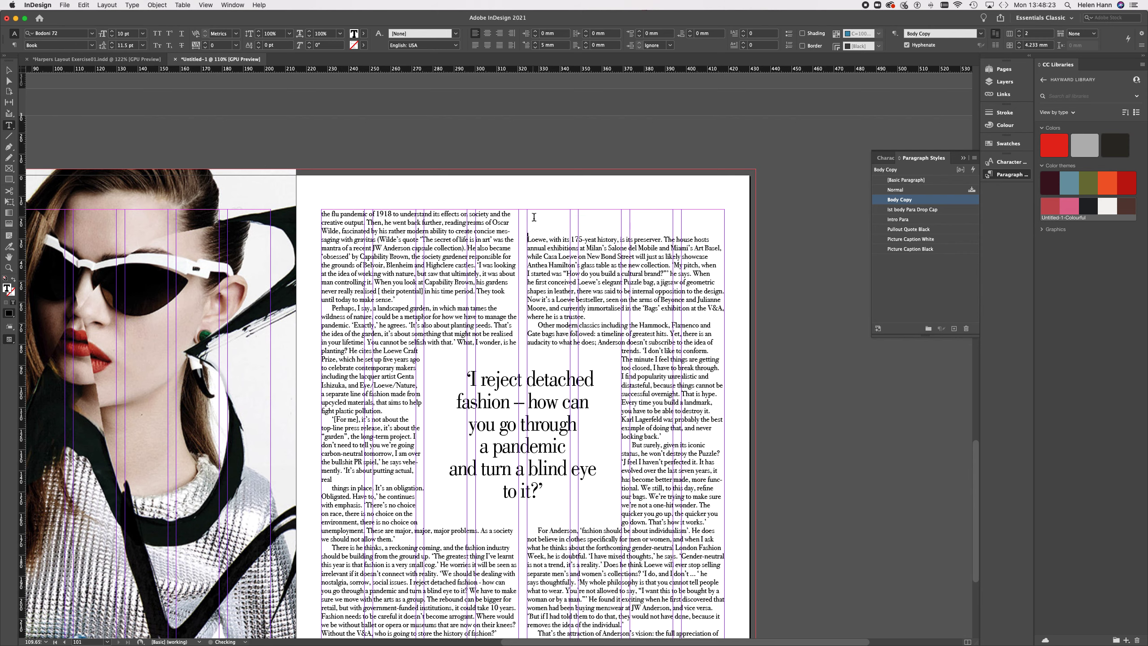
key("Return")
scroll(534, 217, "down", 8)
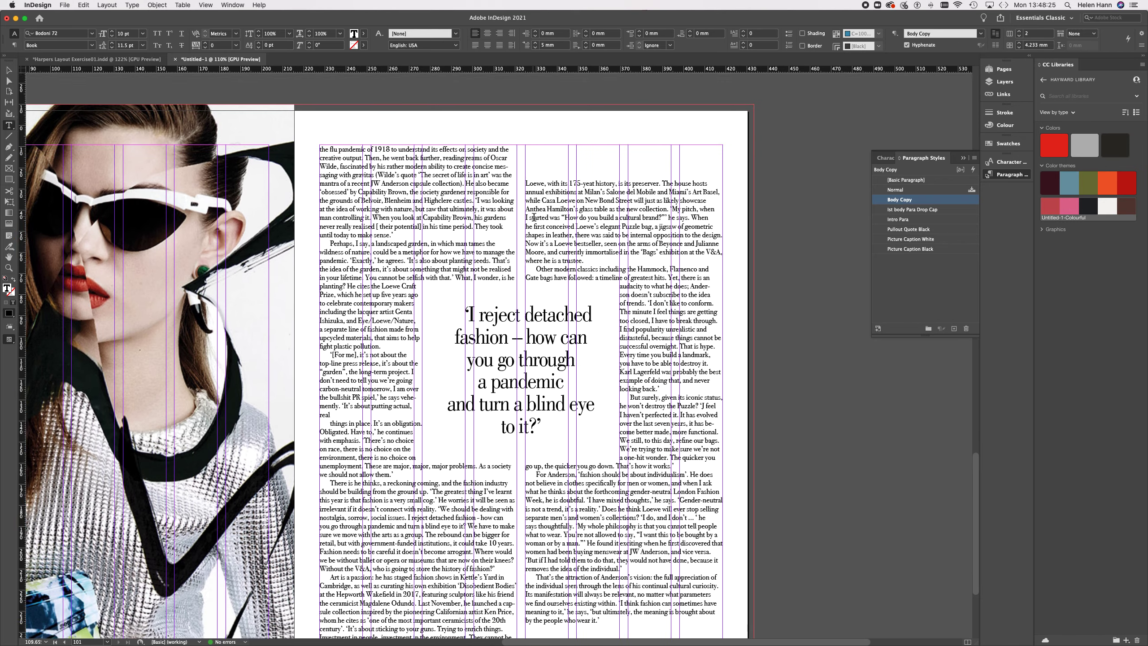
scroll(534, 217, "up", 6)
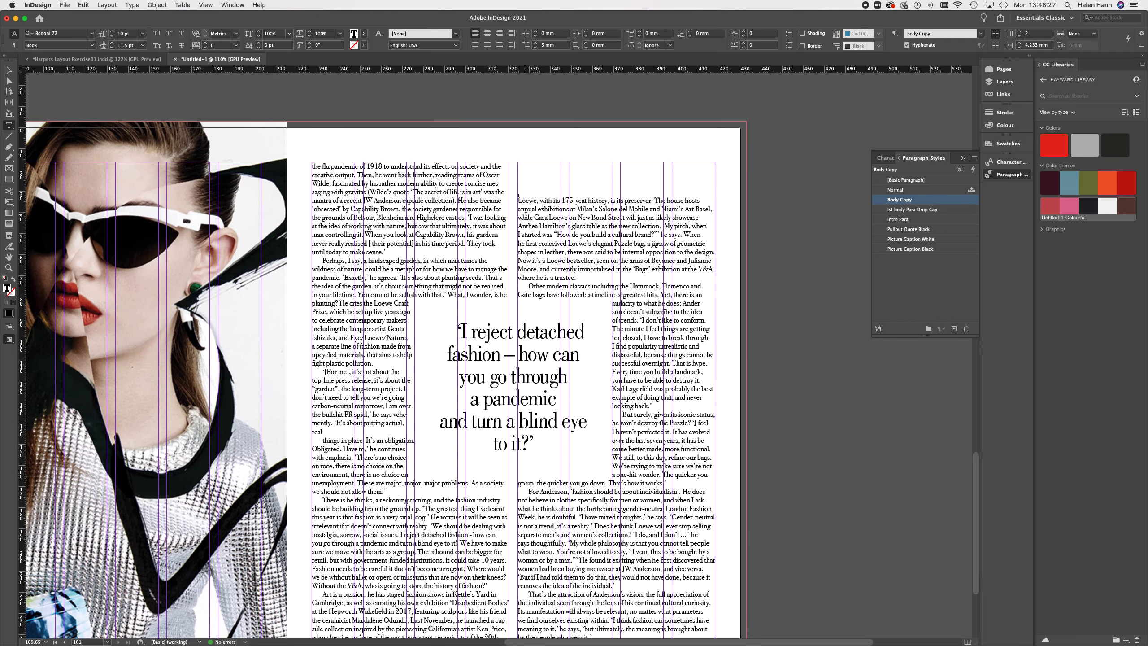
Step: Try lowering the second text column further by inserting three more empty lines above the text starting with "Loewe"
key("Return")
key("Return")
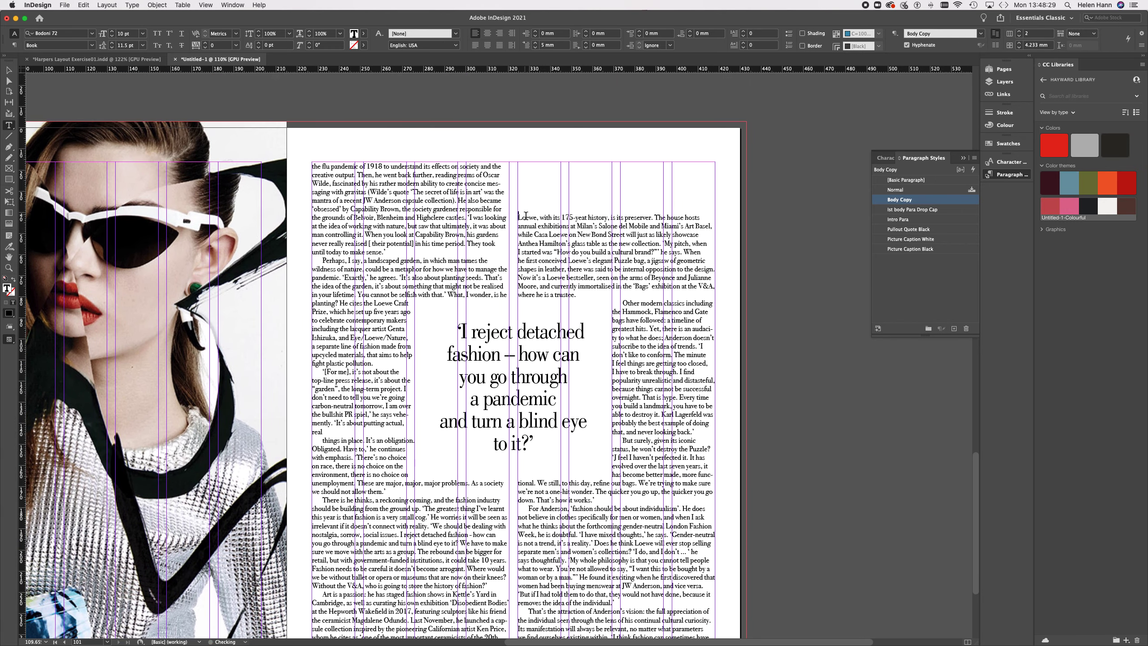
key("Return")
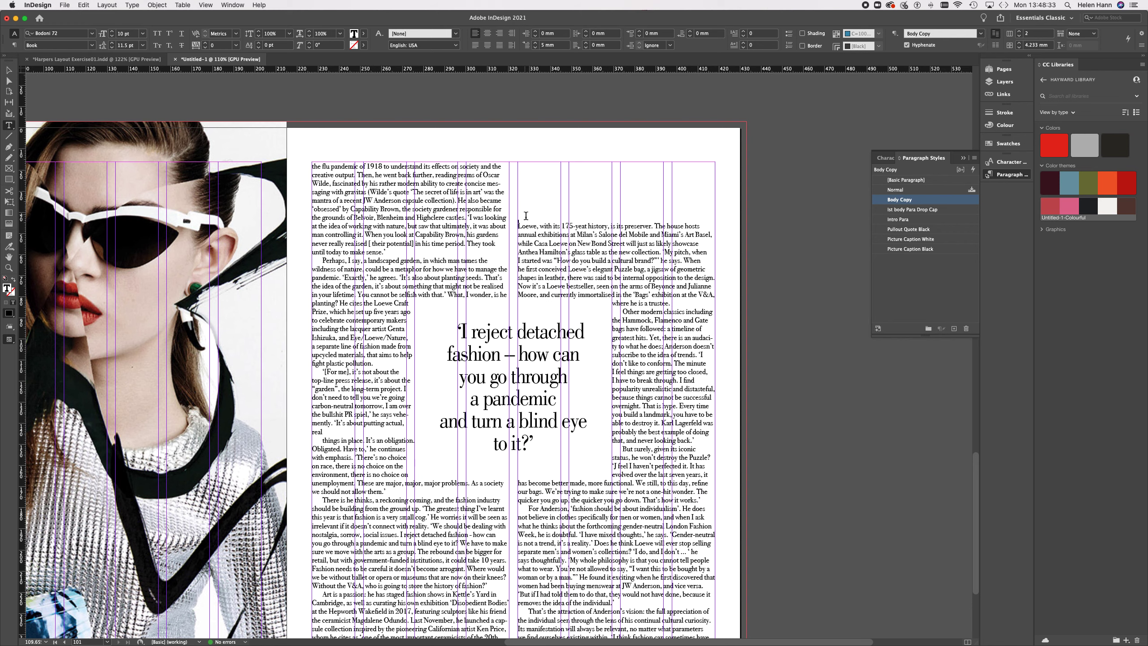
Step: Lower the top edge of the drop-cap body text frame on the first spread until the frame is about 134.5 mm high
scroll(526, 216, "down", 5)
scroll(96, 285, "up", 6)
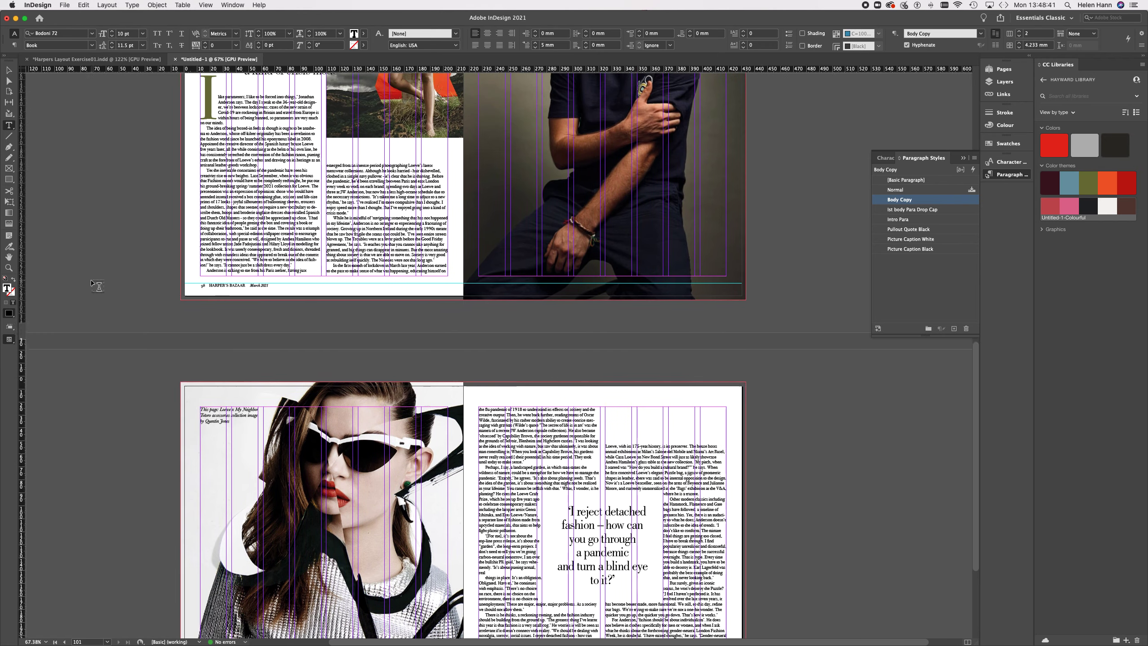
scroll(91, 280, "up", 1)
left_click(238, 188)
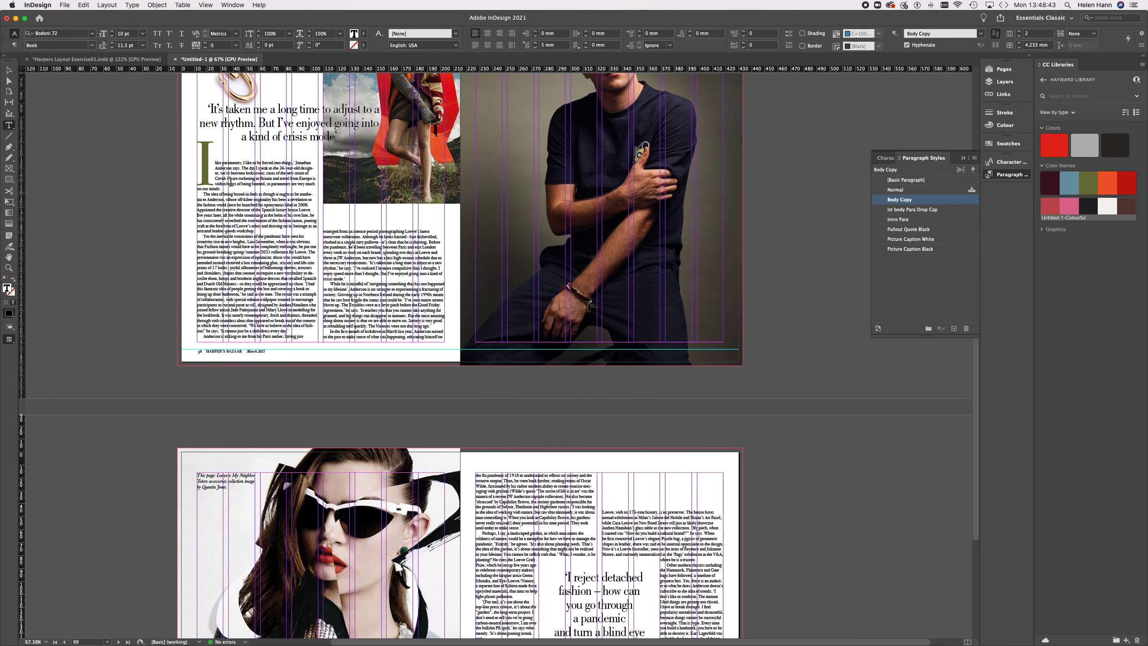
key("Escape")
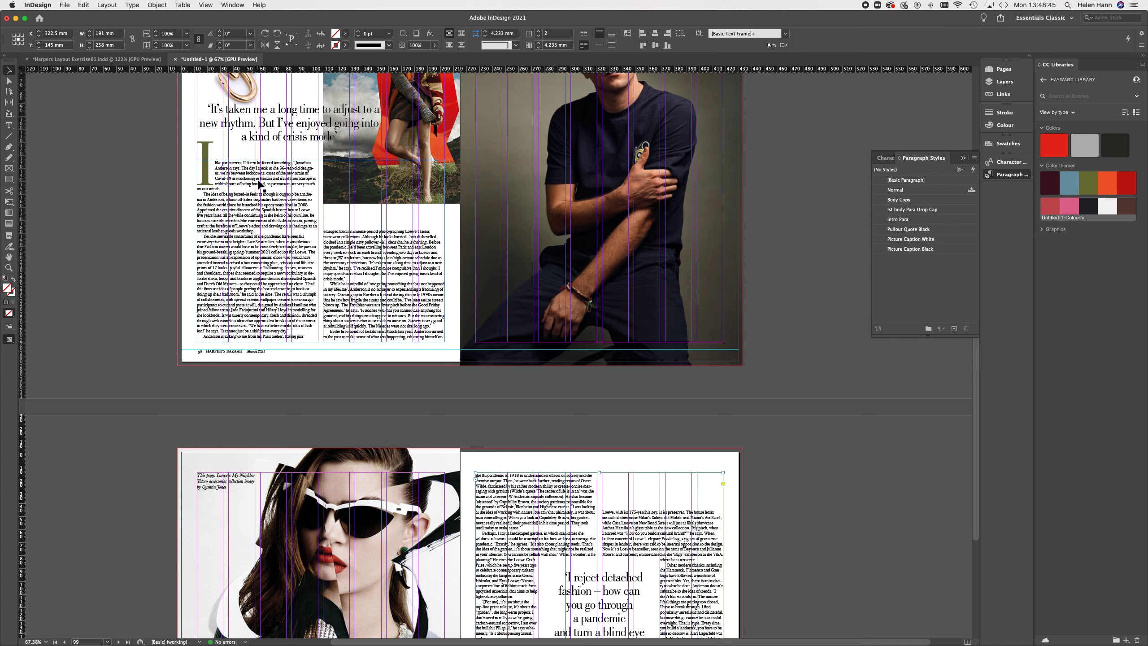
left_click_drag(321, 160, 321, 169)
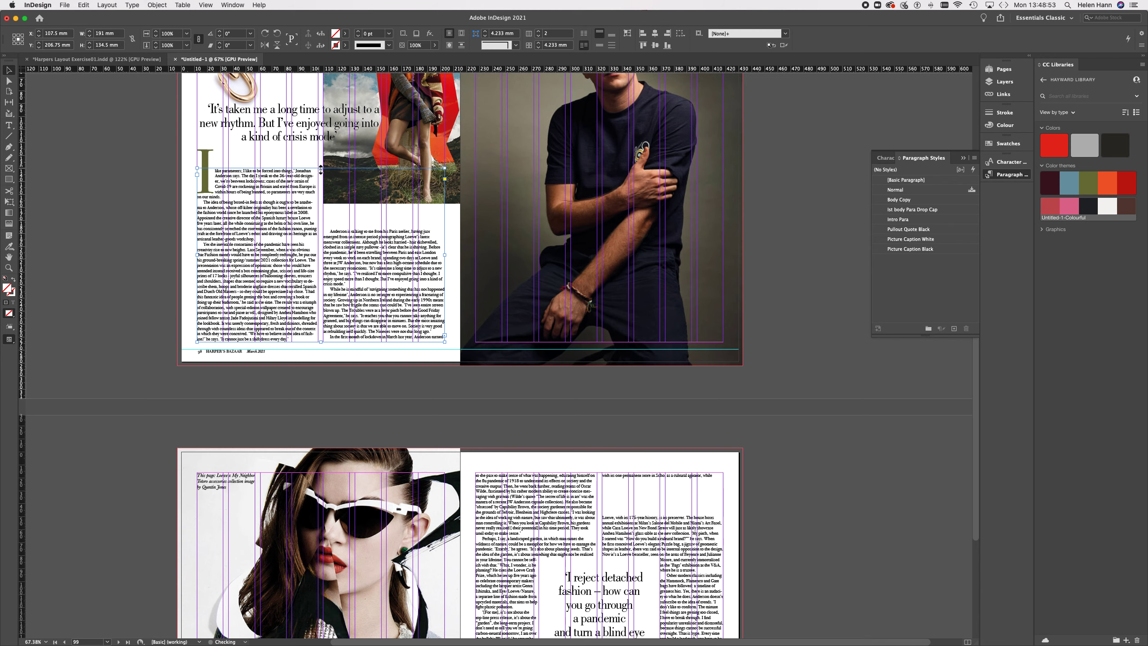
left_click(137, 271)
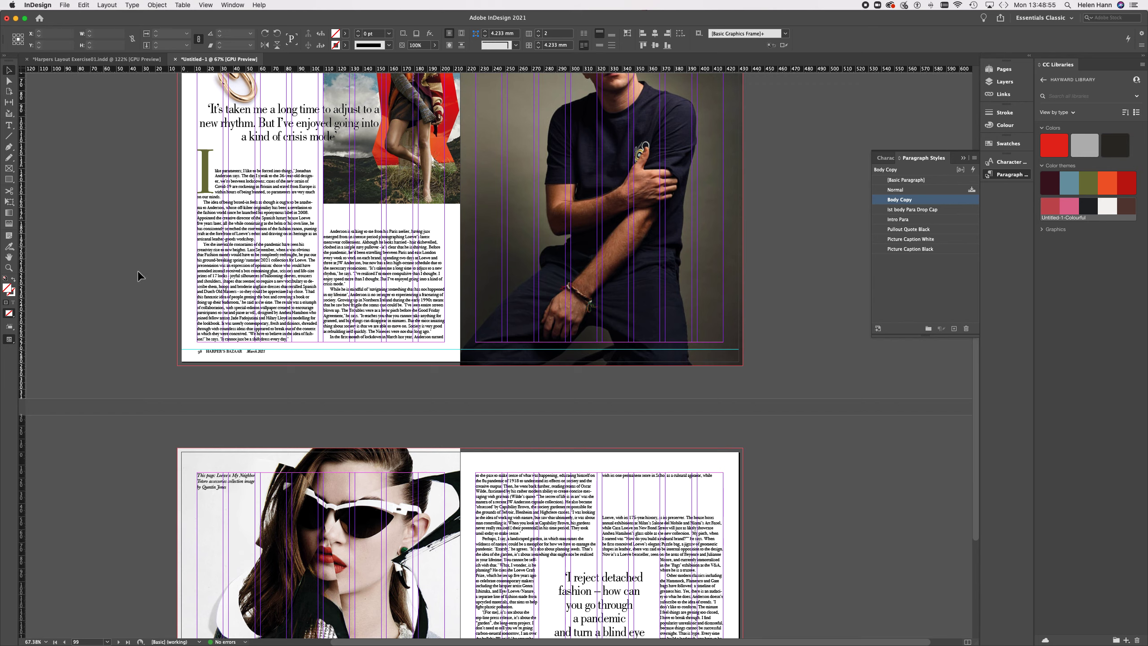
Step: Remove the empty lines before "Loewe, with its 175-year history" so the second column of the pull-quote page runs continuously
scroll(208, 319, "down", 4)
scroll(207, 322, "down", 3)
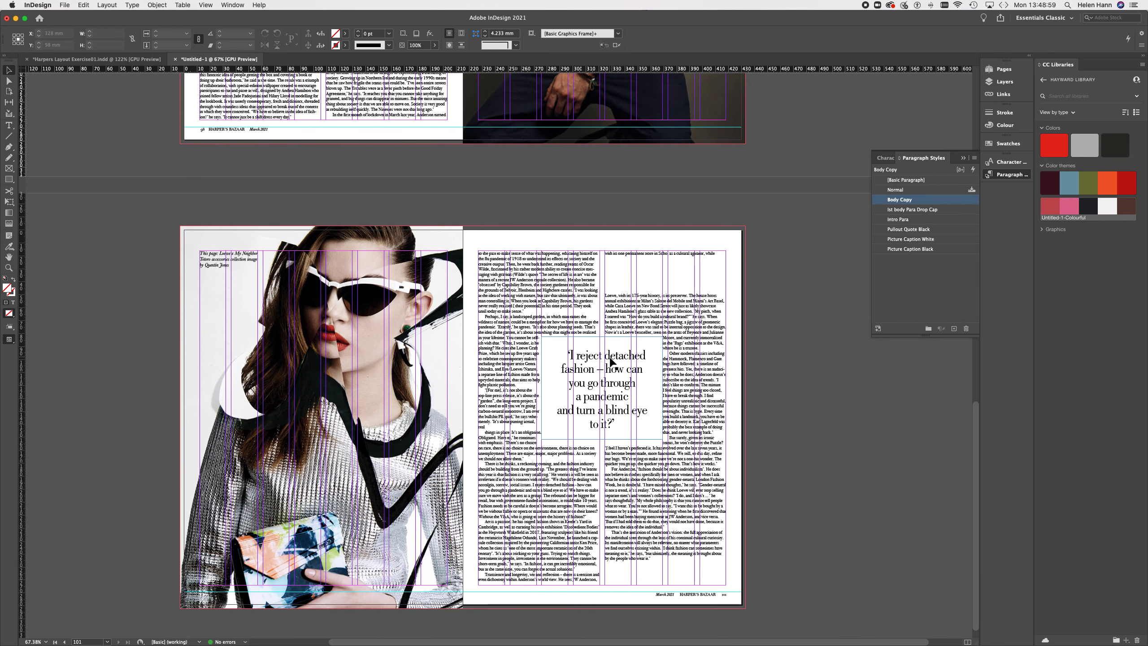
scroll(368, 186, "up", 1)
scroll(368, 186, "up", 2)
scroll(368, 186, "down", 2)
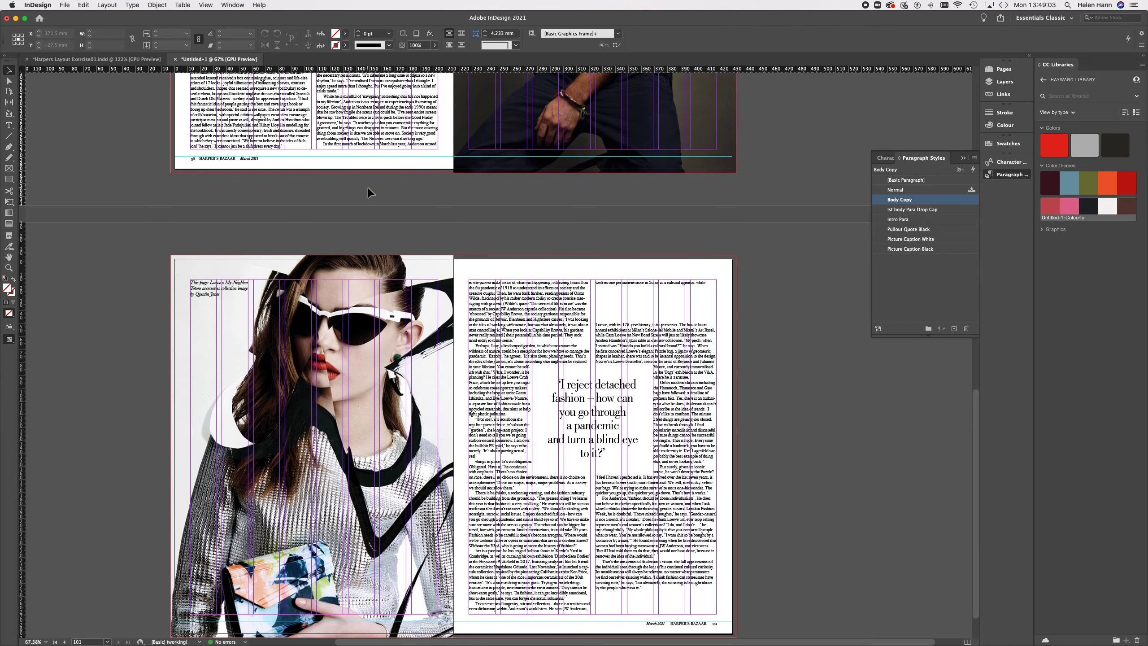
scroll(369, 189, "down", 1)
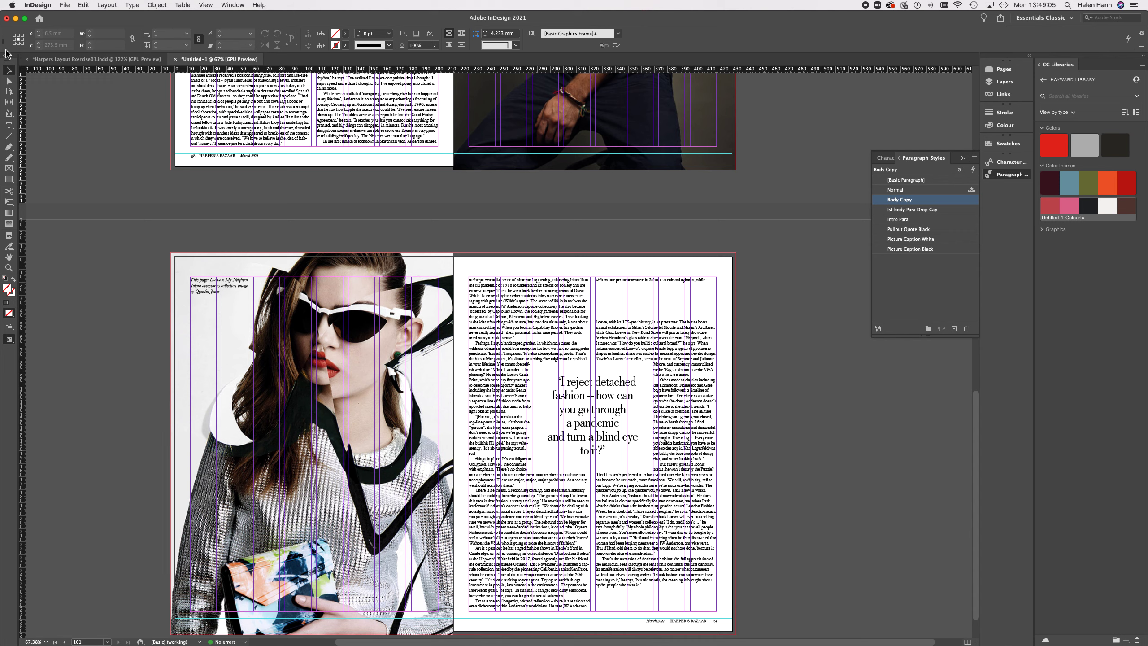
left_click(8, 125)
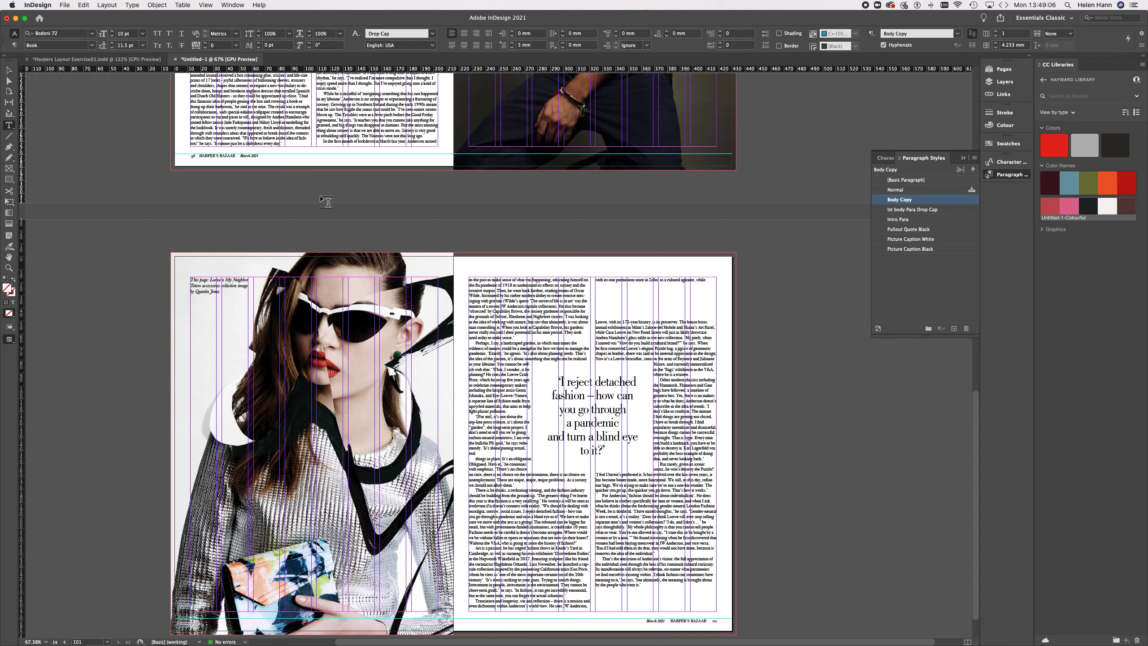
left_click(595, 323)
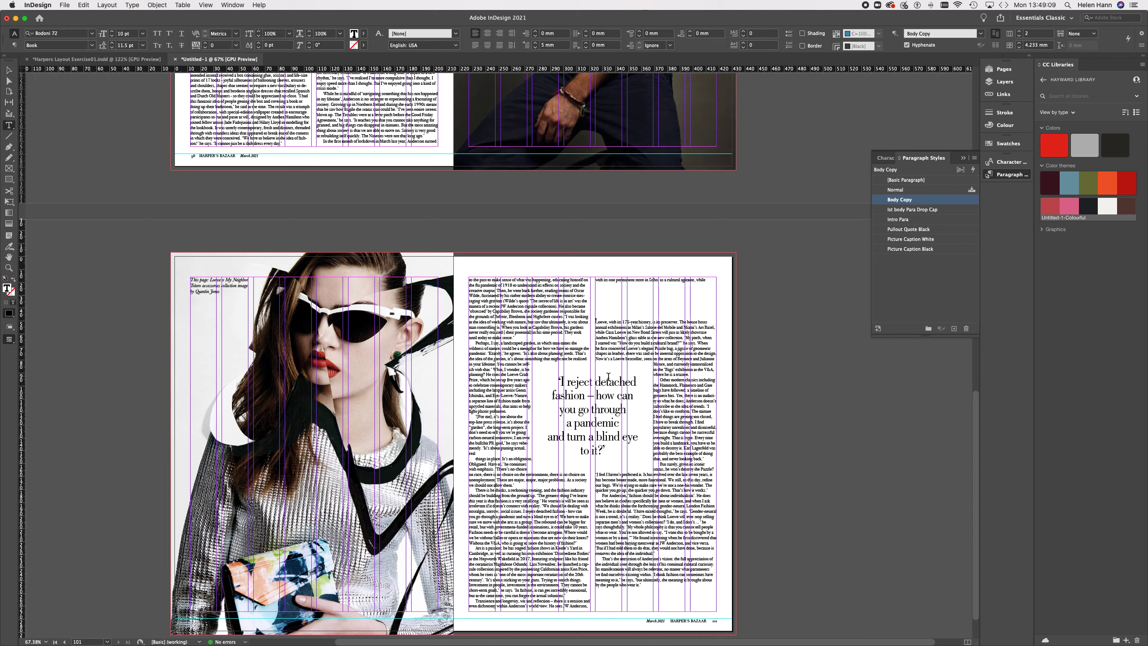
key("BackSpace")
key("BackSpace")
key("BackSpace")
key("BackSpace")
key("BackSpace")
key("BackSpace")
key("BackSpace")
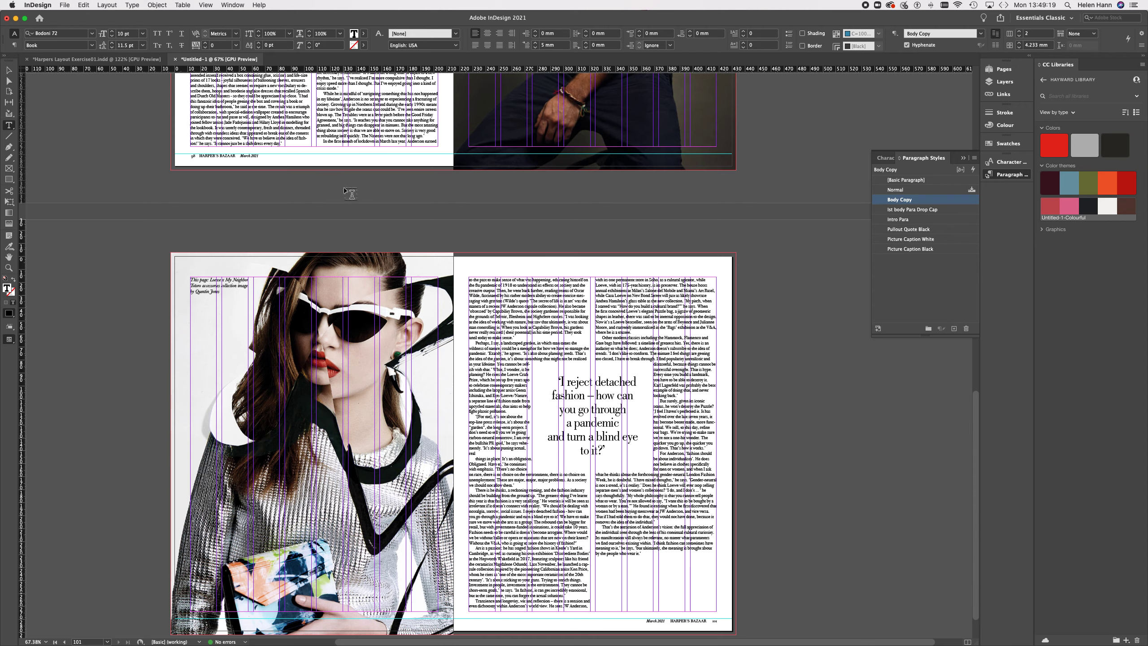
Step: Lower the top edge of the first spread's body text frame further, reducing its height to about 131.5 mm
scroll(344, 187, "up", 5)
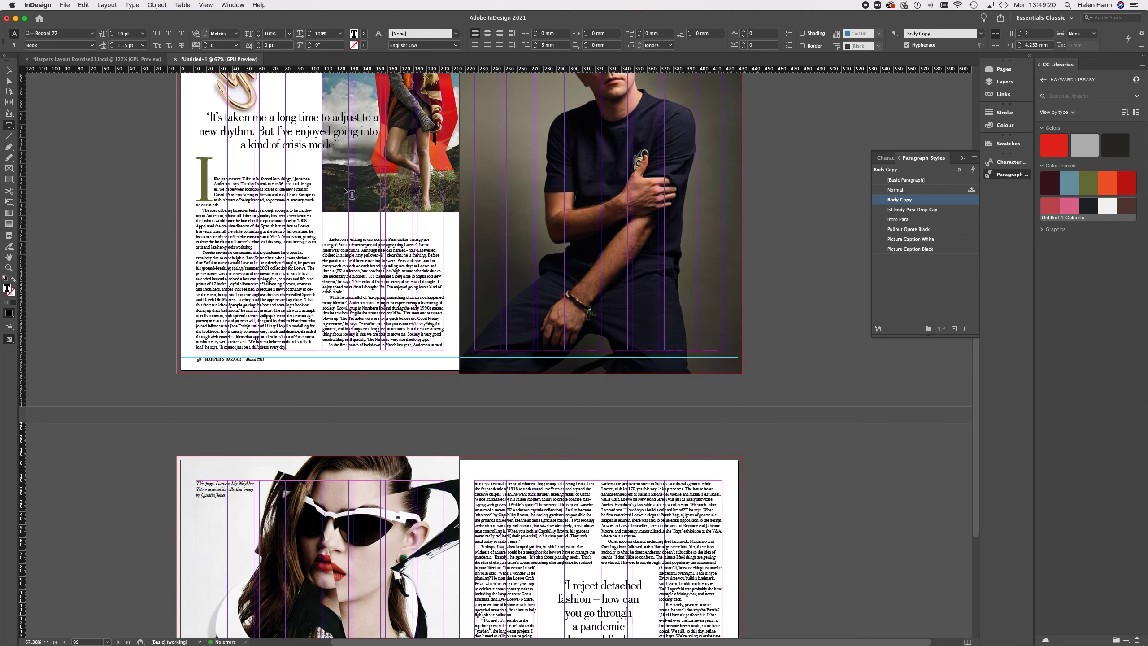
left_click(9, 69)
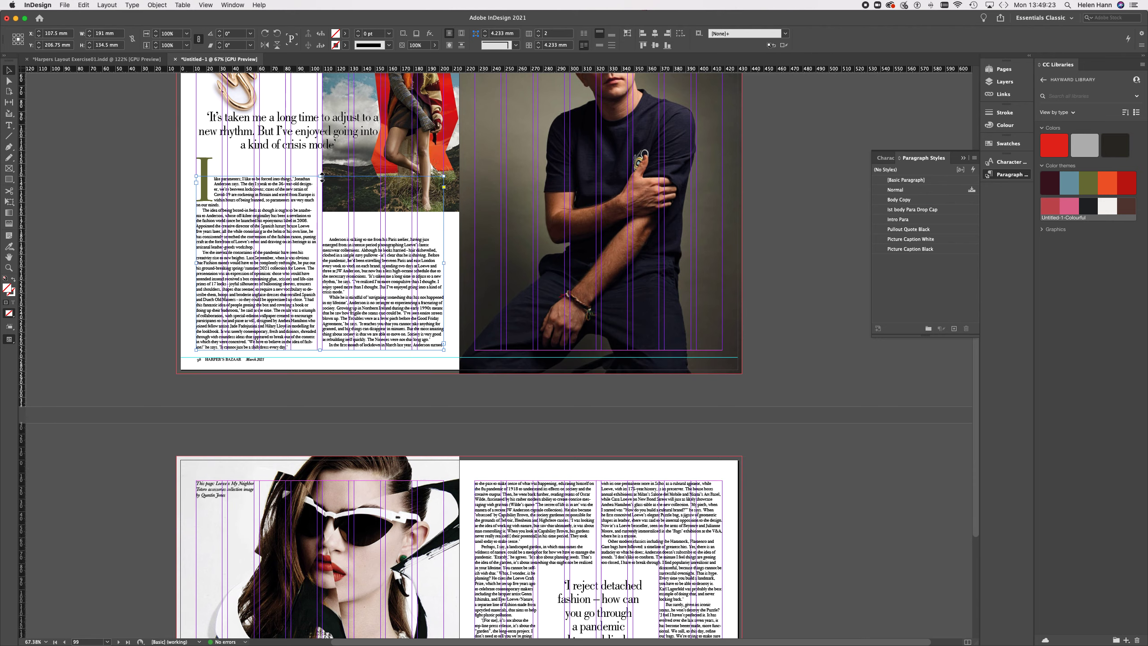
left_click(321, 177)
left_click_drag(322, 178, 322, 182)
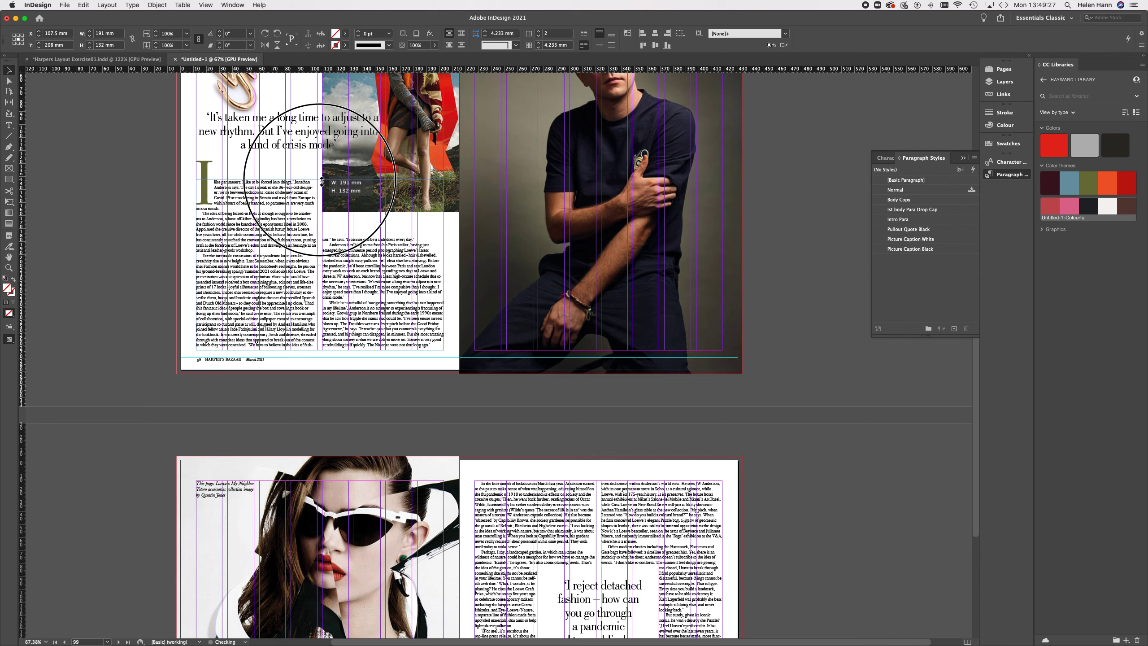
left_click_drag(322, 182, 322, 182)
Step: Insert a column break before the paragraph starting with "Transience and longevity" to move it into the second column
scroll(414, 443, "down", 5)
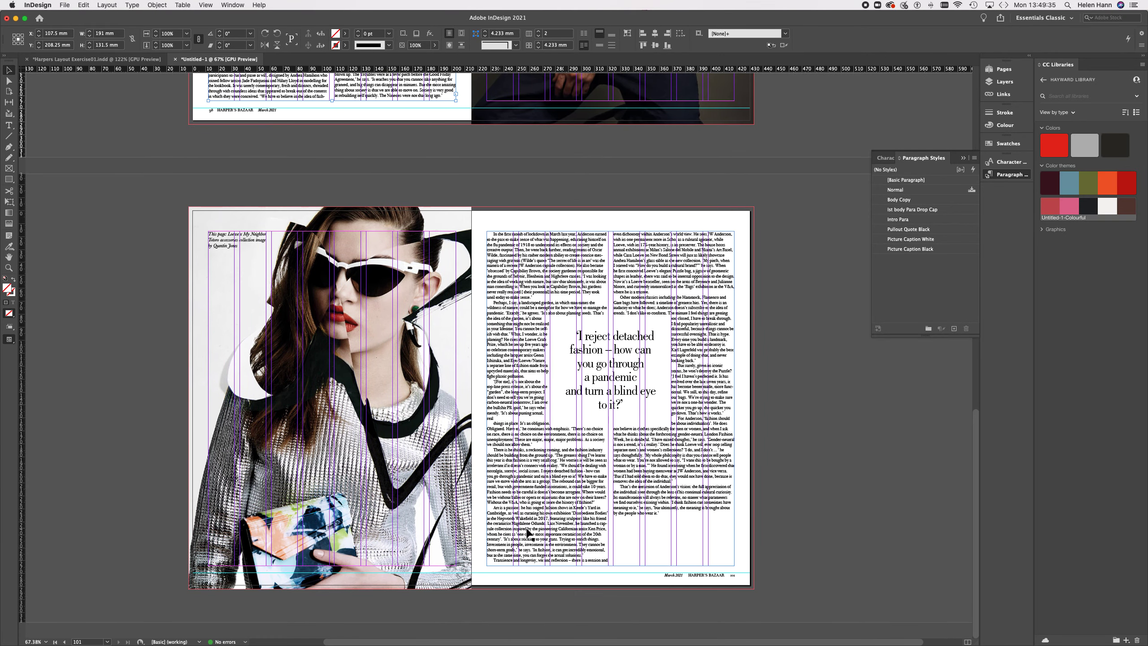
left_click(9, 125)
left_click(588, 559)
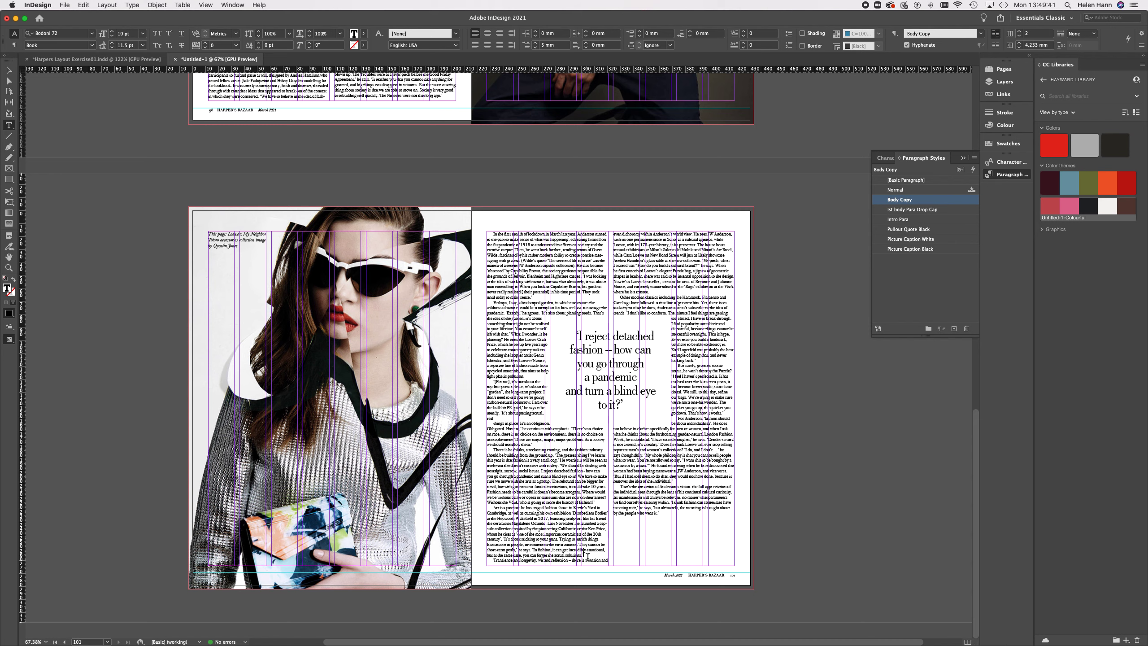
key("KP_Enter")
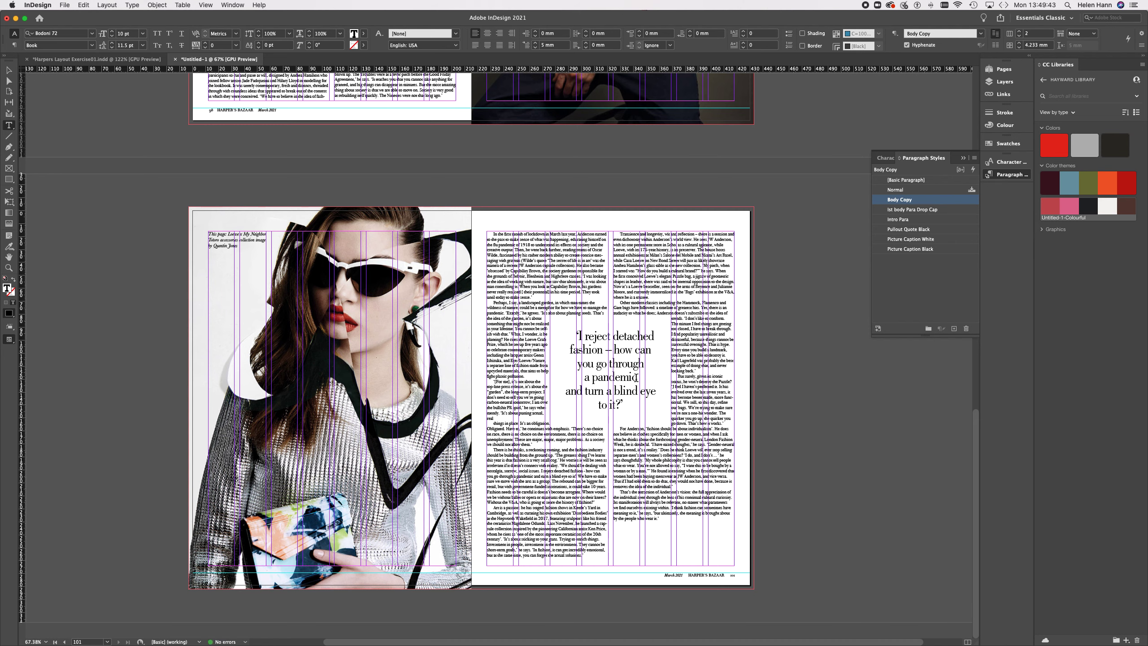
Step: Insert seven empty lines above the "Transience and longevity" paragraph at the start of the second column, and deselect the text
left_click(617, 236)
key("Return")
key("Return")
key("Return")
key("Return")
key("Return")
key("Return")
key("Return")
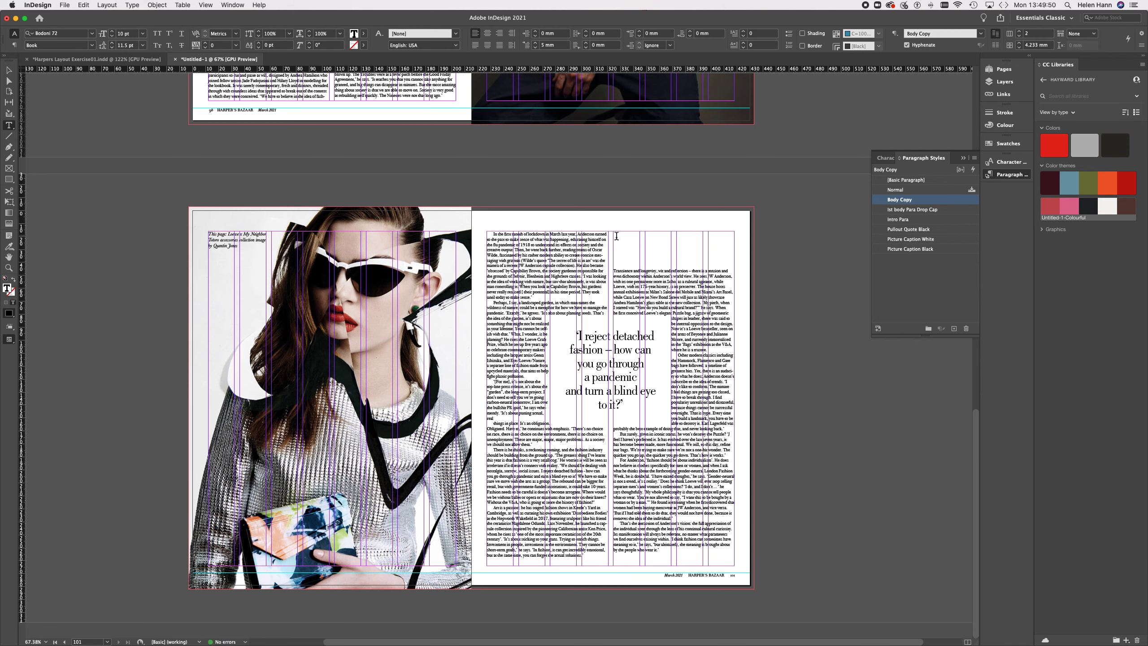
left_click(8, 70)
left_click(98, 277)
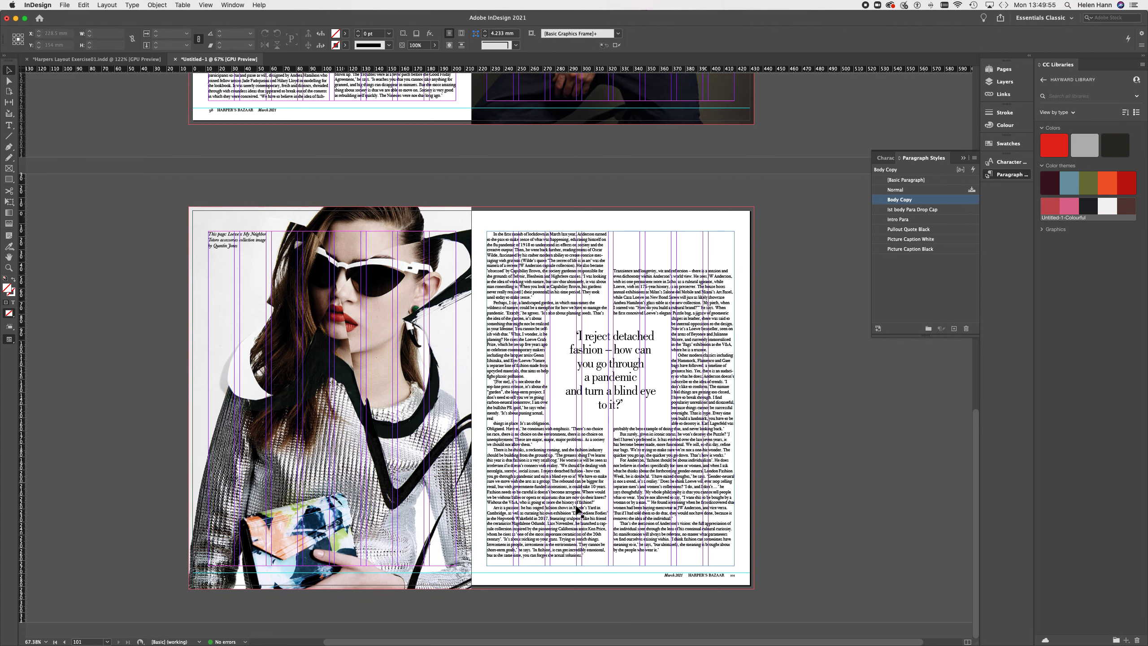
Step: Set the alignment of the Body Copy paragraph style to Left Justify
scroll(521, 526, "up", 5)
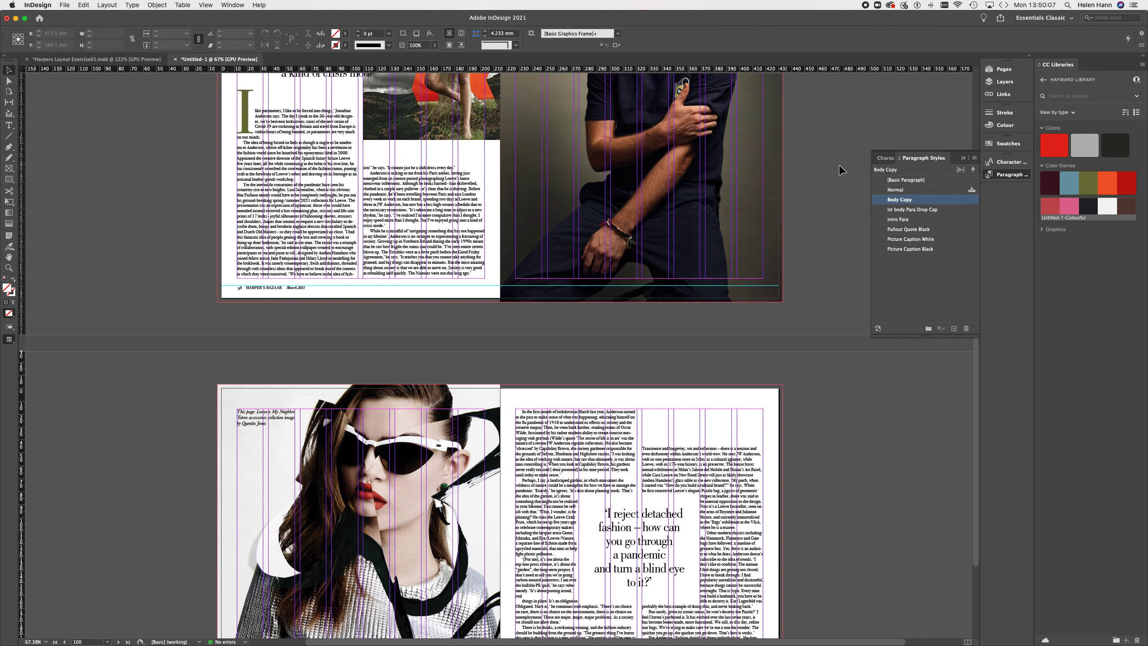
left_click(85, 110)
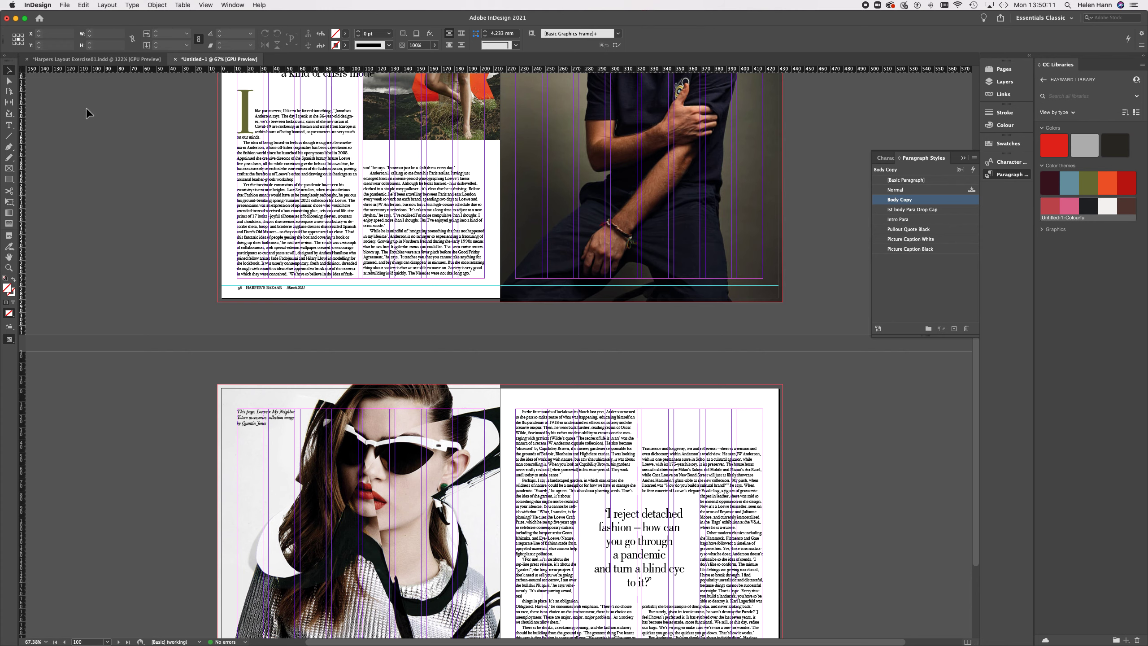
double_click(951, 203)
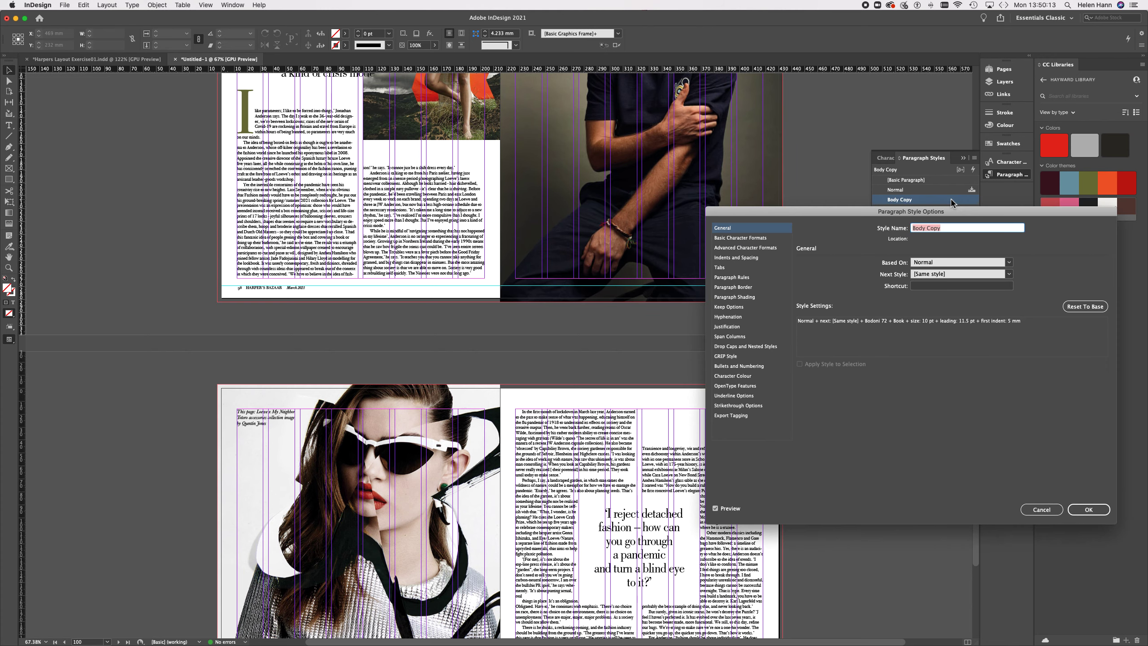
left_click(754, 239)
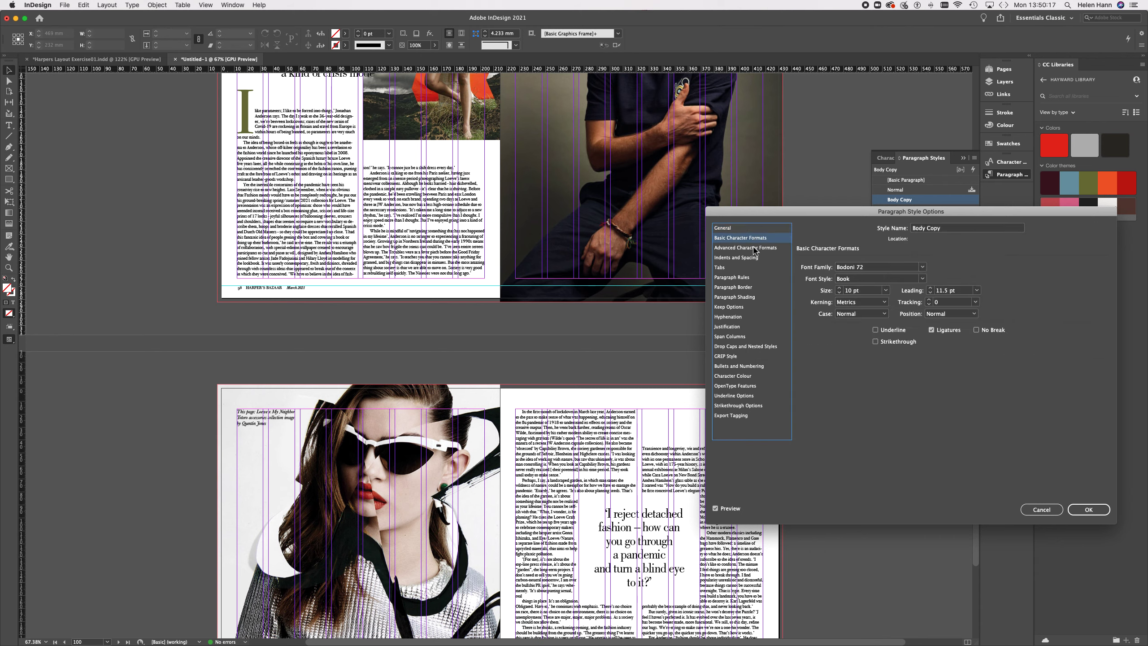
left_click(747, 257)
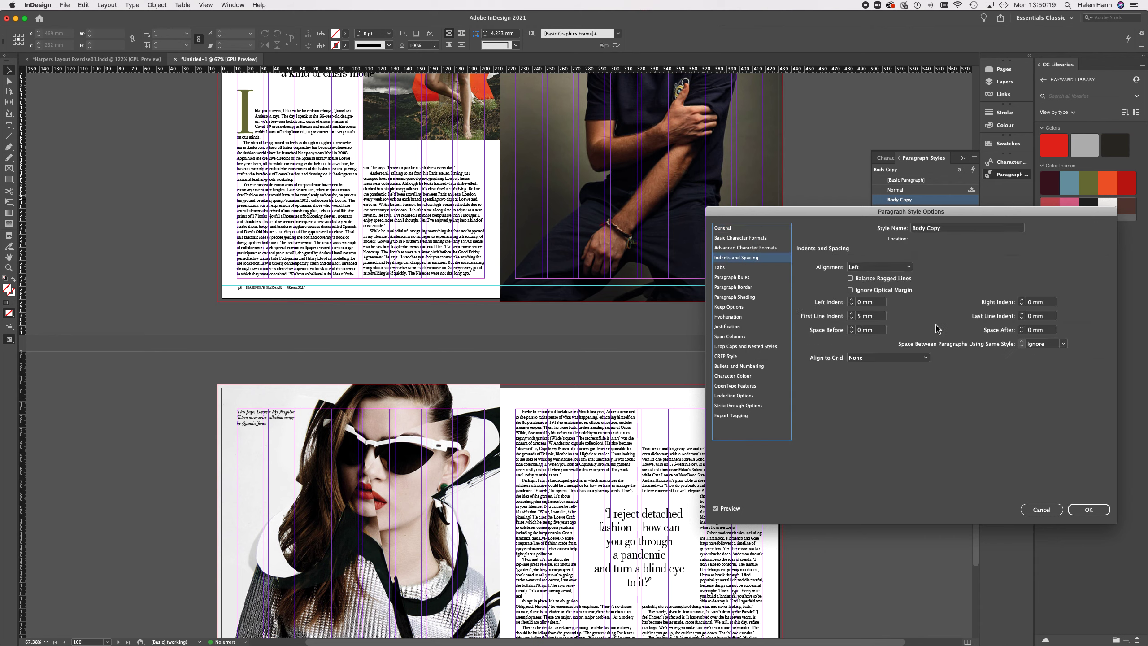
left_click(910, 268)
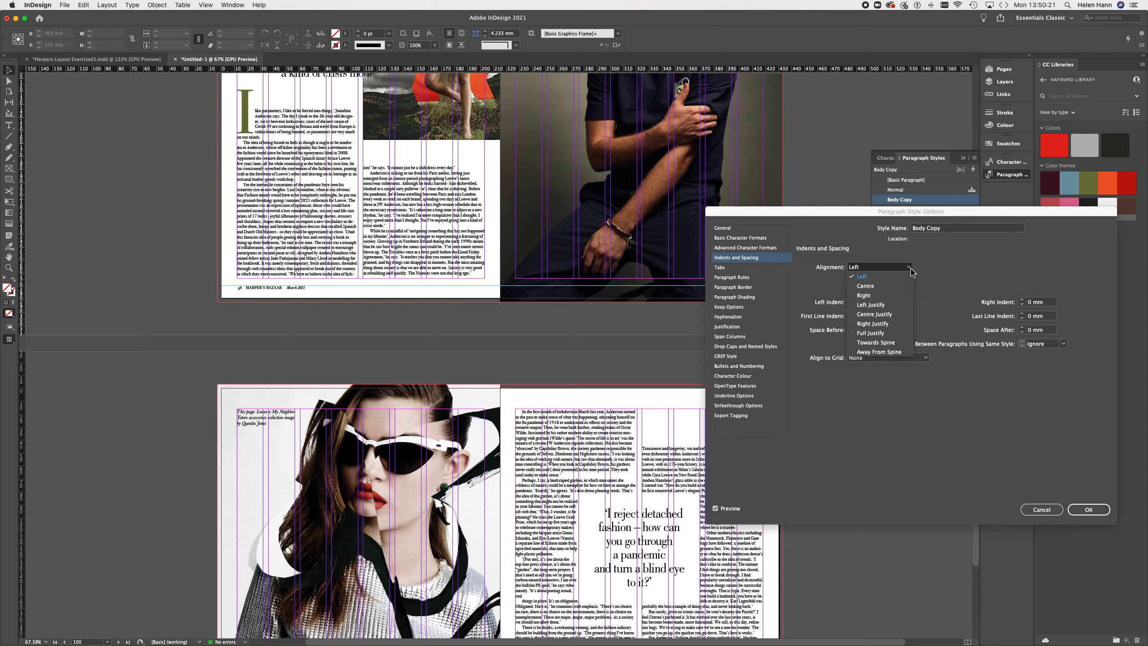
left_click(881, 305)
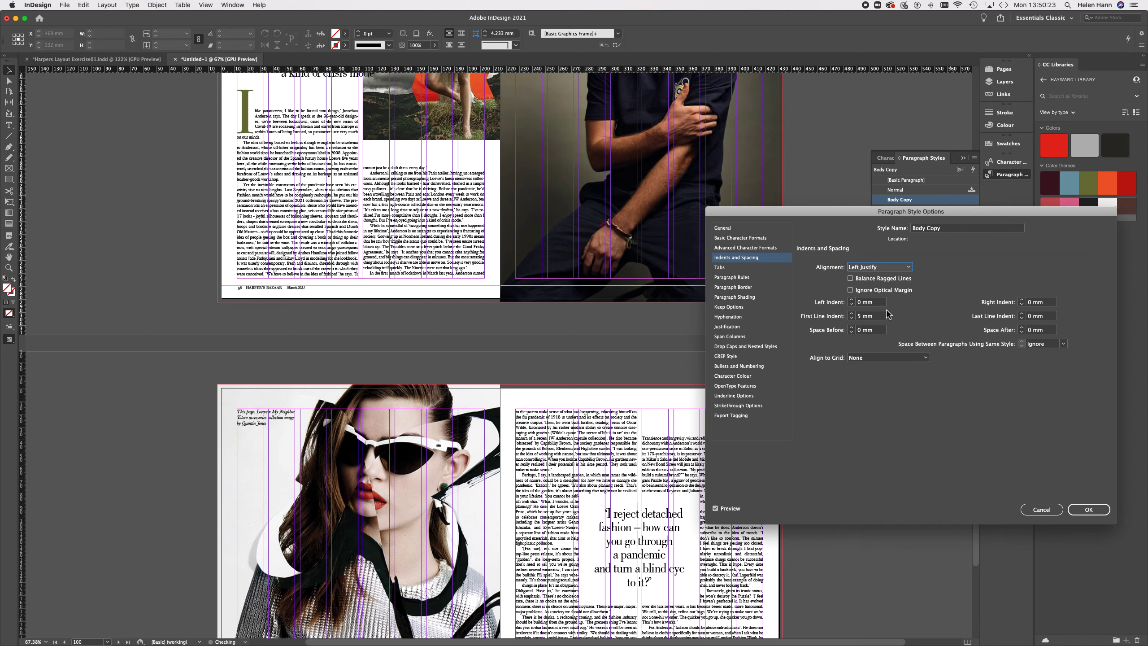
left_click(1089, 509)
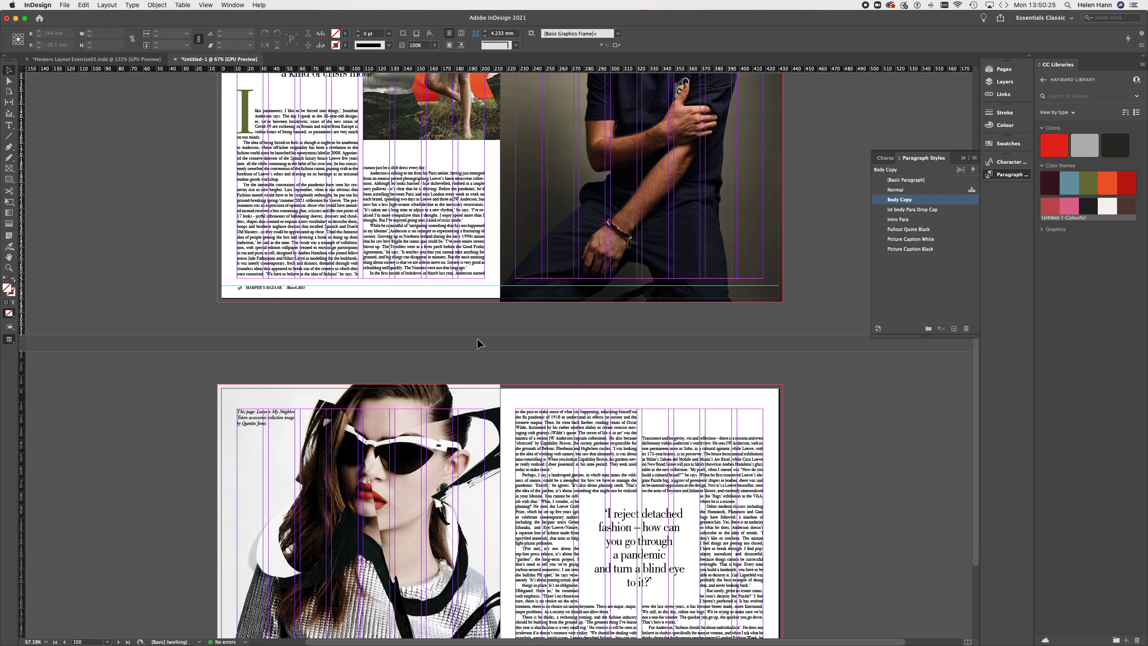
Step: Lower the top edge of the first spread's body text frame again, reducing its height to about 129 mm
scroll(478, 341, "down", 5)
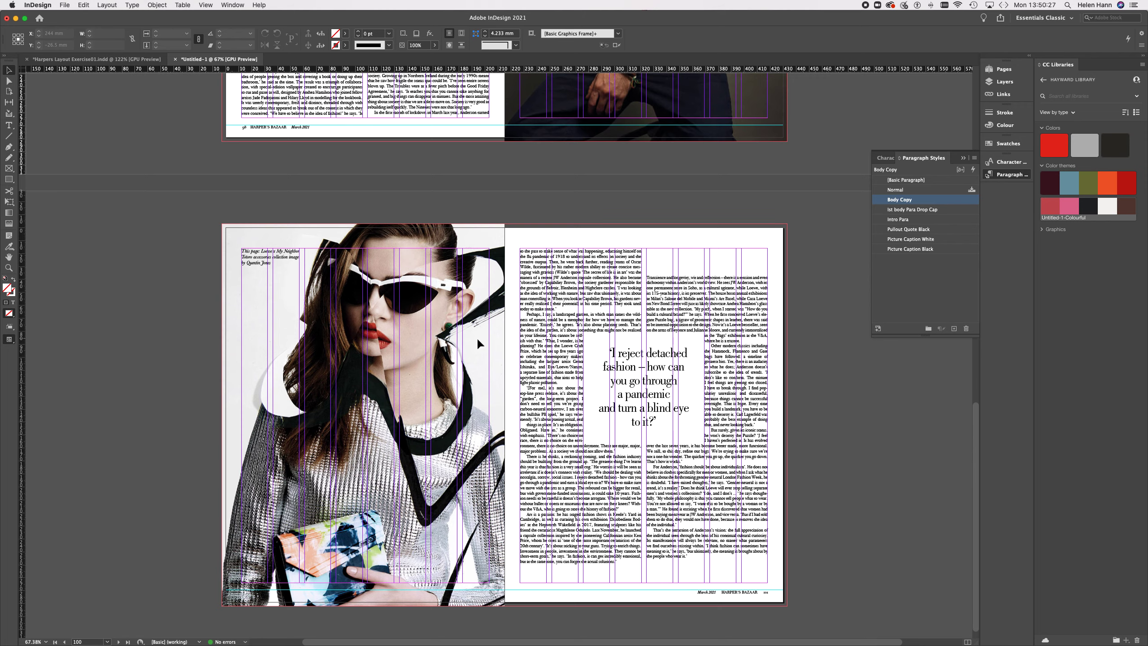
scroll(477, 338, "up", 4)
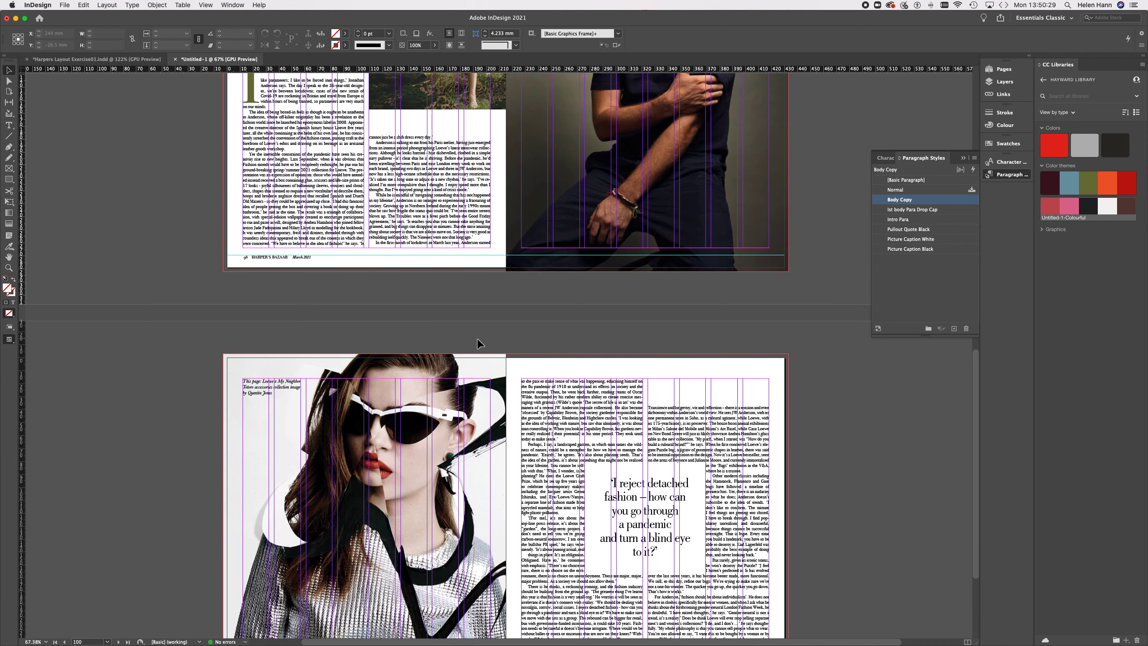
scroll(477, 337, "up", 1)
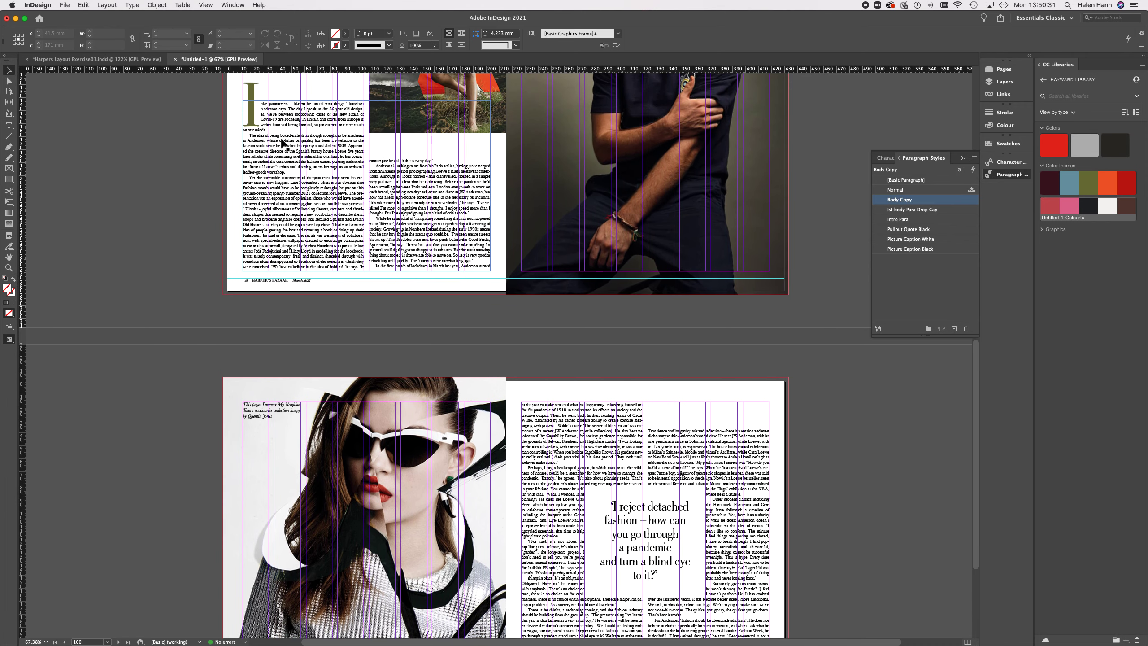
left_click(328, 129)
left_click_drag(367, 101, 369, 106)
scroll(569, 573, "down", 5)
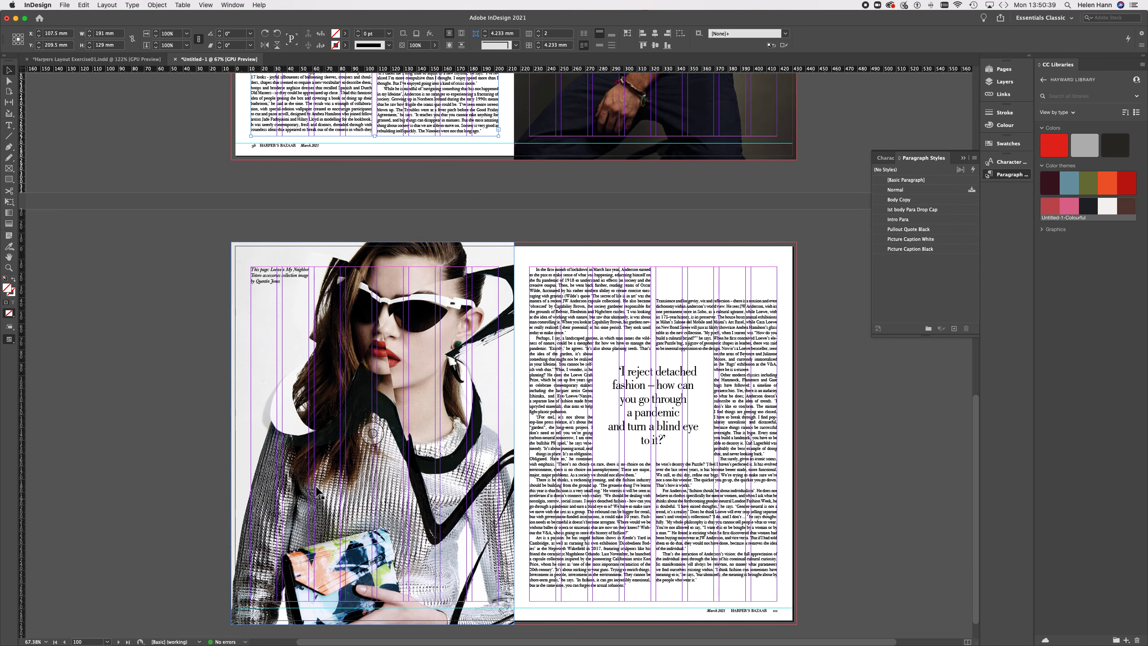
left_click(186, 329)
scroll(380, 599, "up", 7)
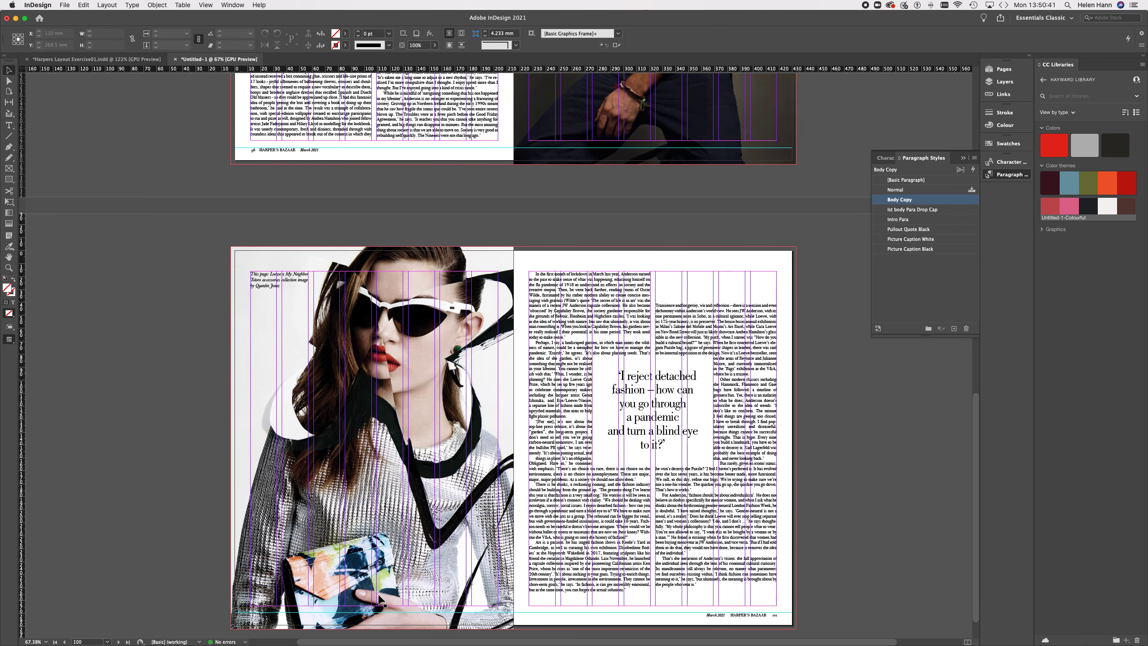
scroll(380, 599, "up", 5)
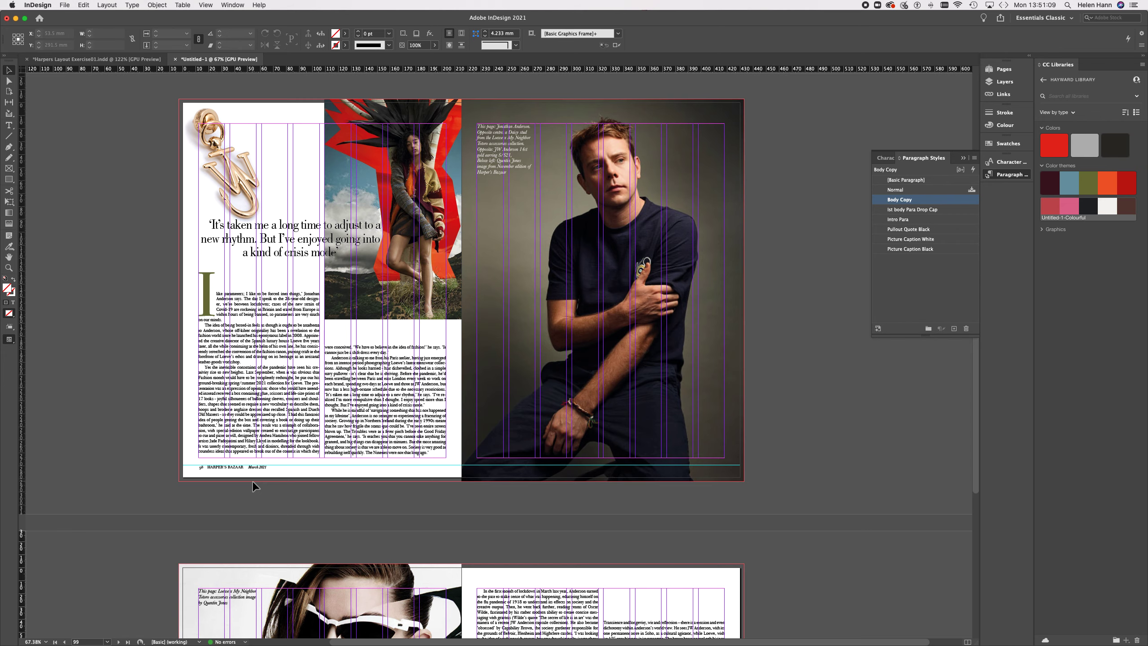
scroll(252, 481, "down", 10)
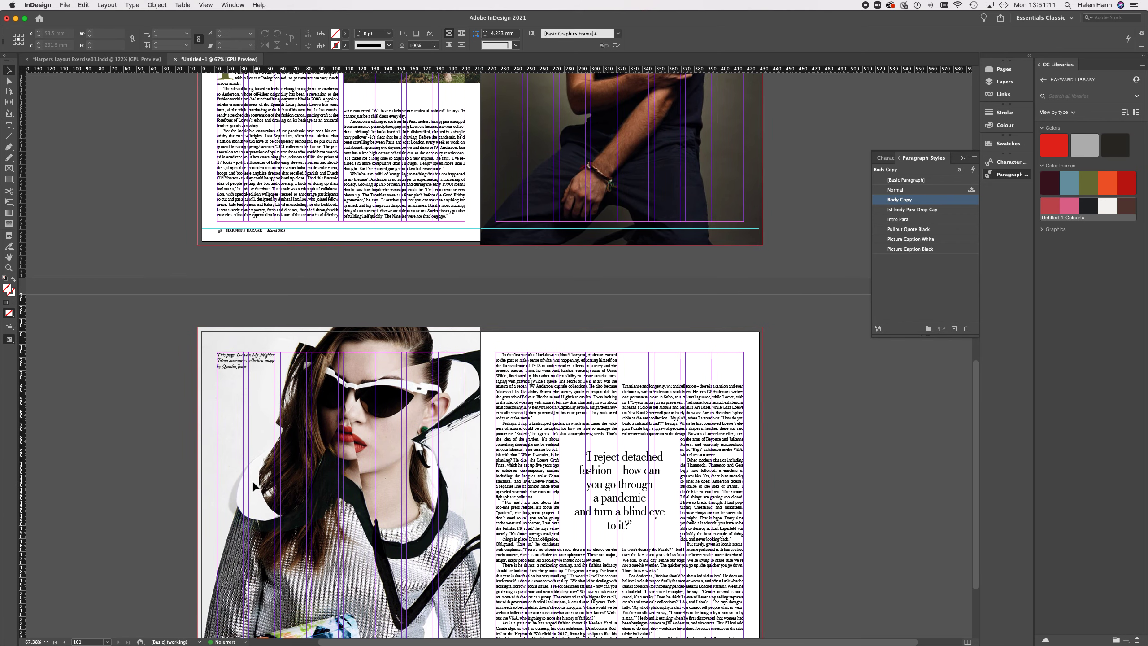
scroll(538, 430, "up", 7)
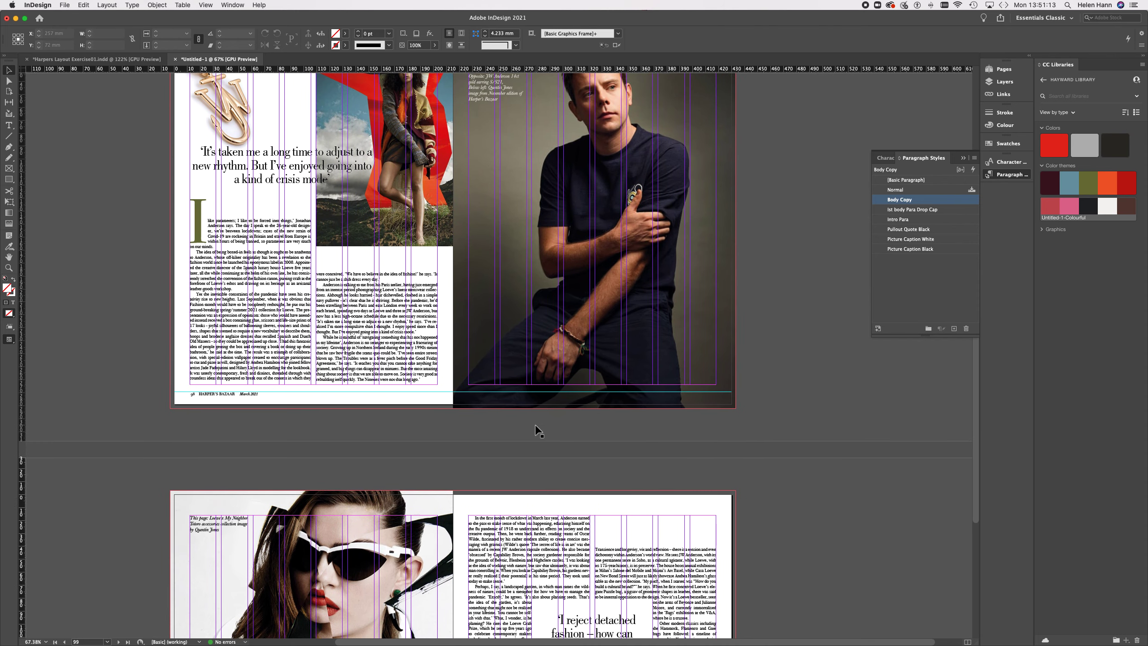